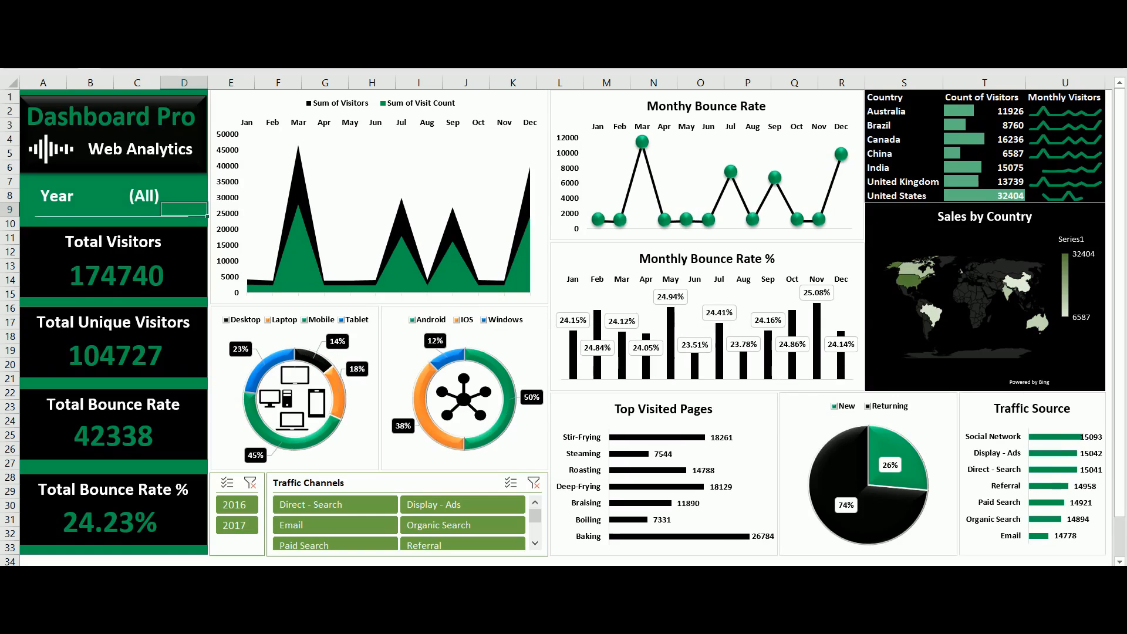
Test the dashboard slicers by filtering on Direct - Search, 2016 and 2017 in turn, clearing the channel and year filters each round
click(334, 505)
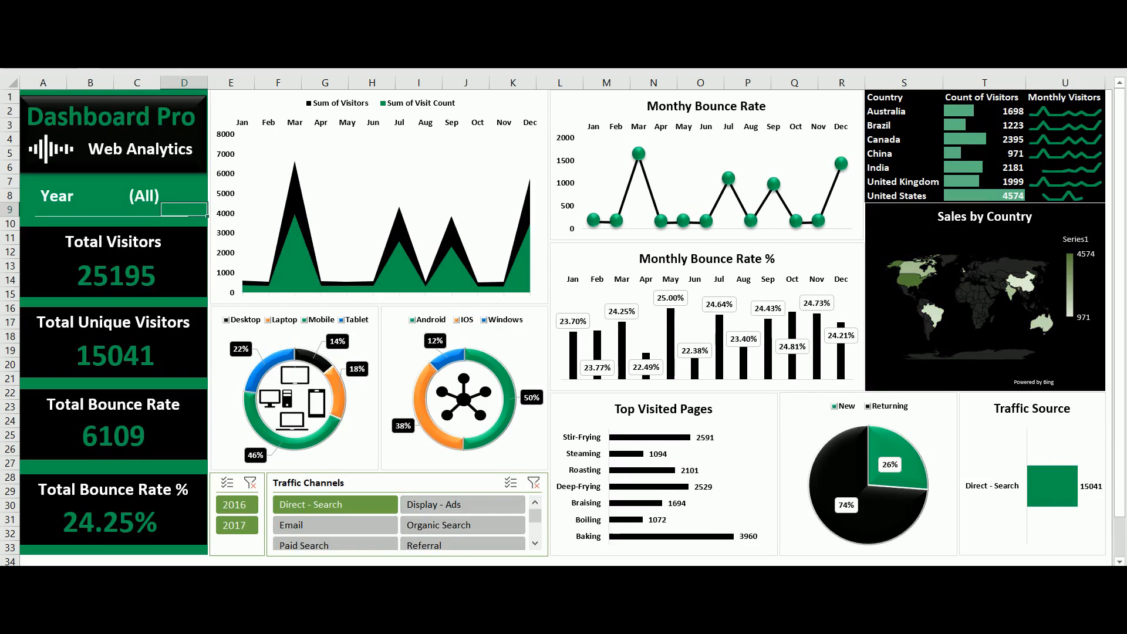
click(533, 483)
click(237, 505)
click(238, 526)
click(251, 483)
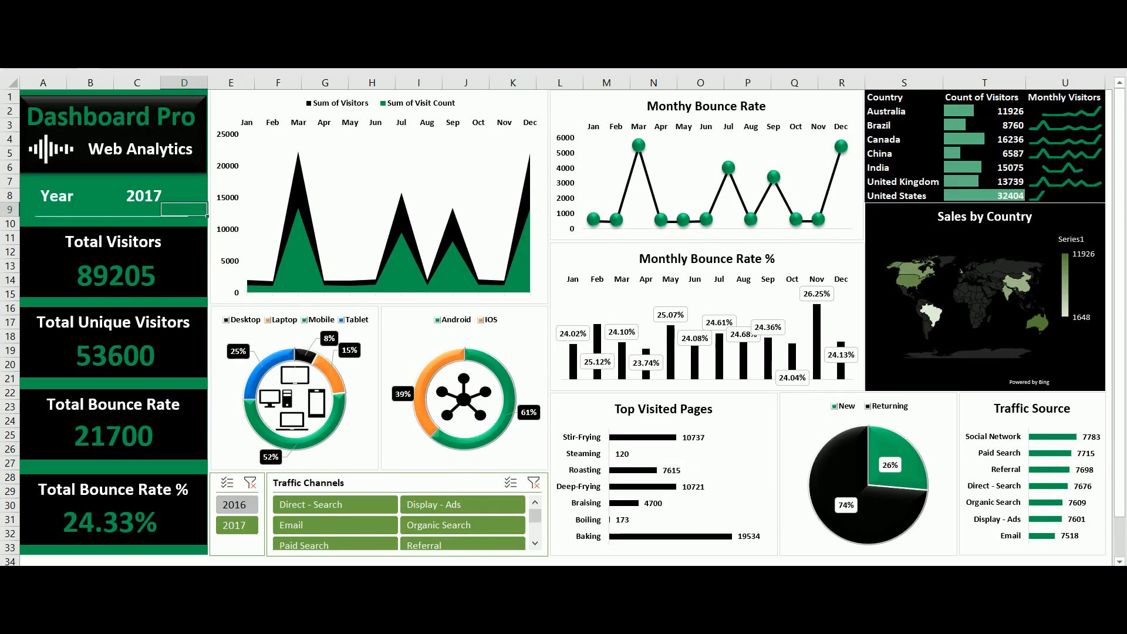
click(335, 505)
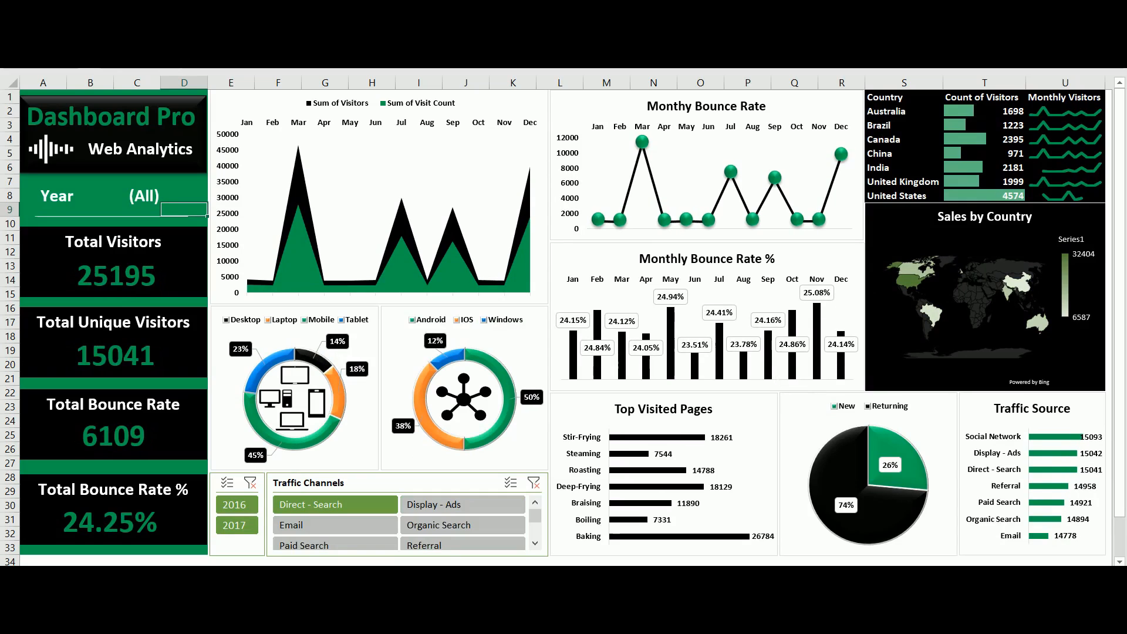
click(534, 482)
click(238, 505)
click(237, 526)
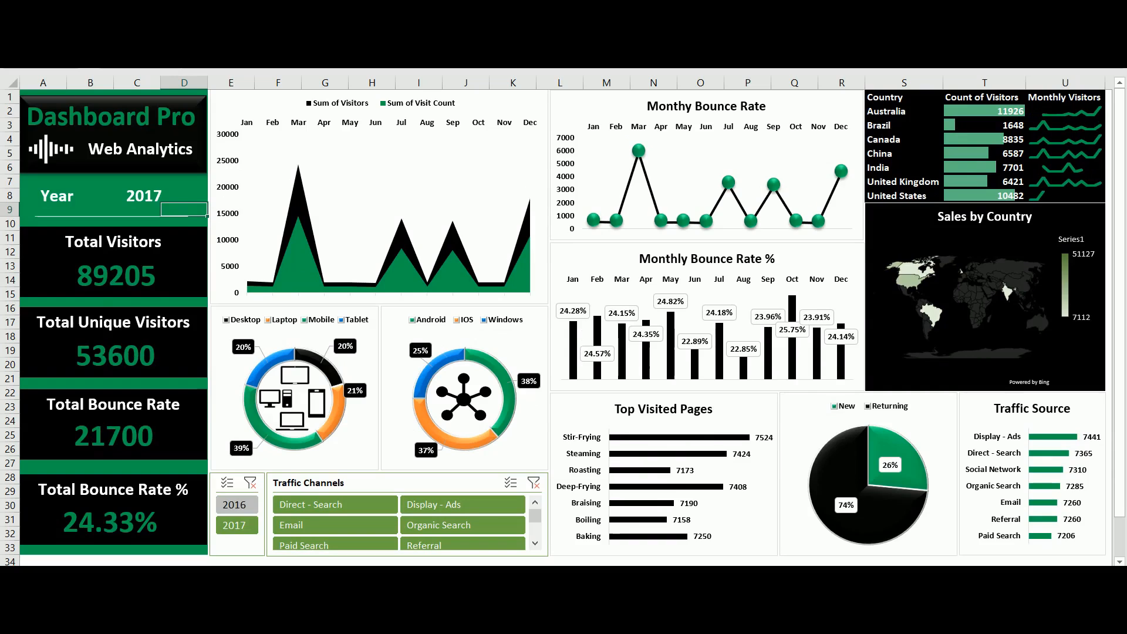
click(251, 483)
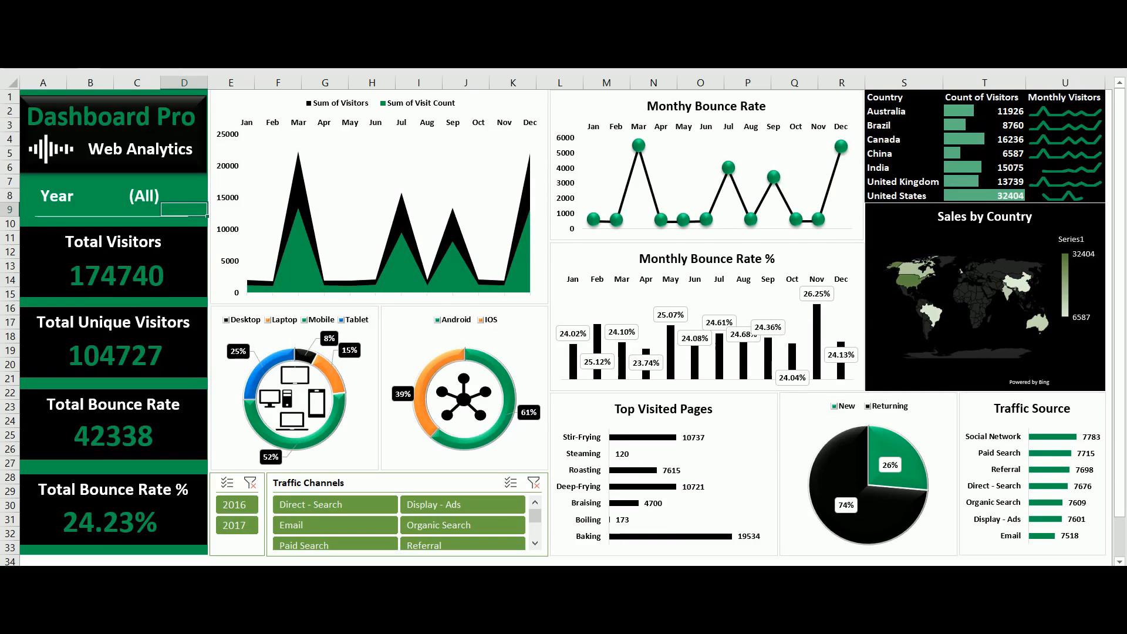
click(334, 505)
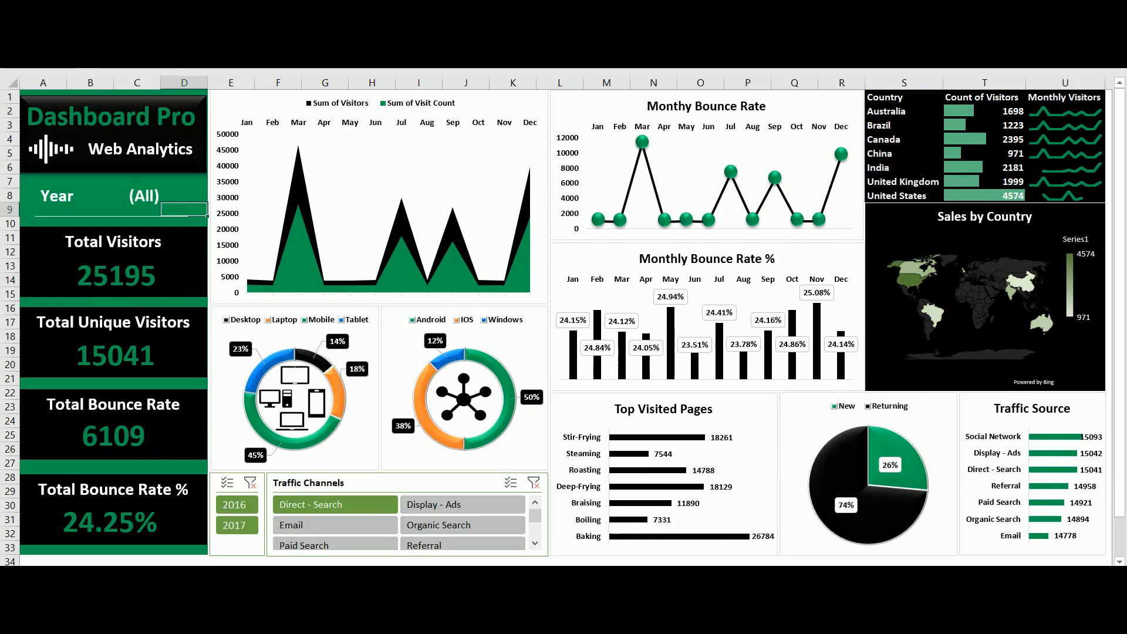
click(534, 483)
click(238, 505)
click(238, 525)
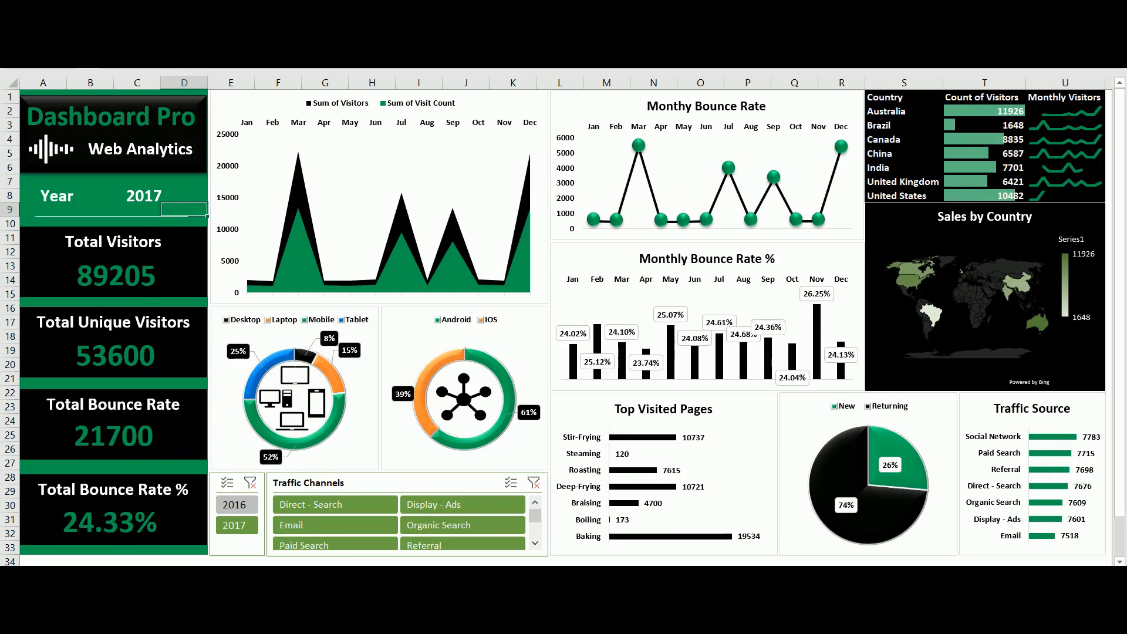
click(251, 483)
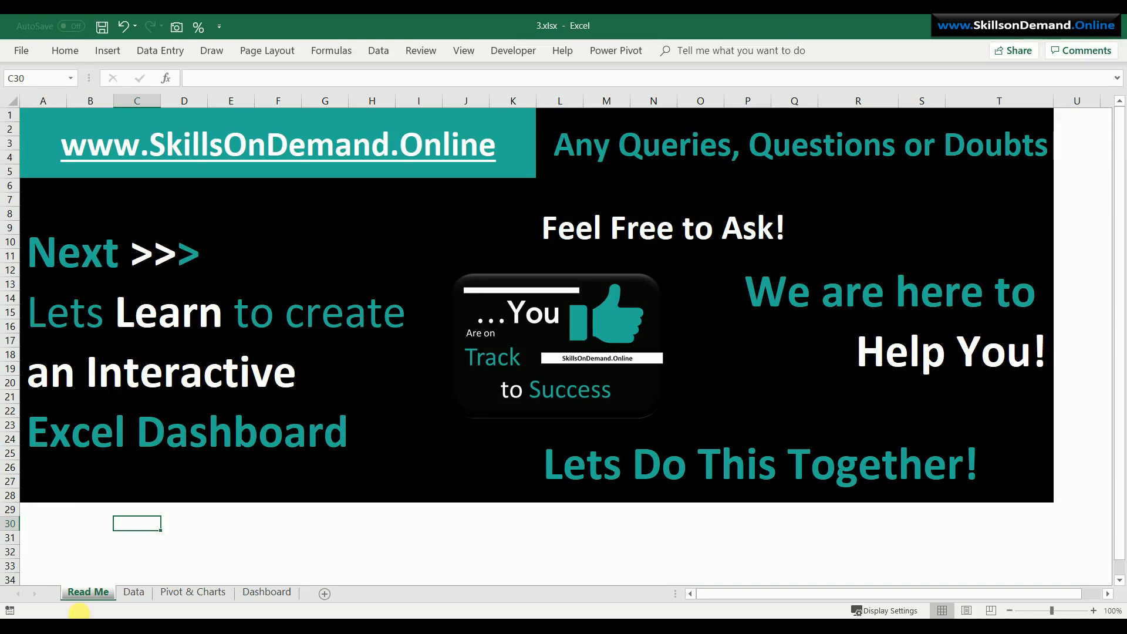
Look through the Data, Pivot & Charts and Dashboard worksheets of the workbook
click(132, 593)
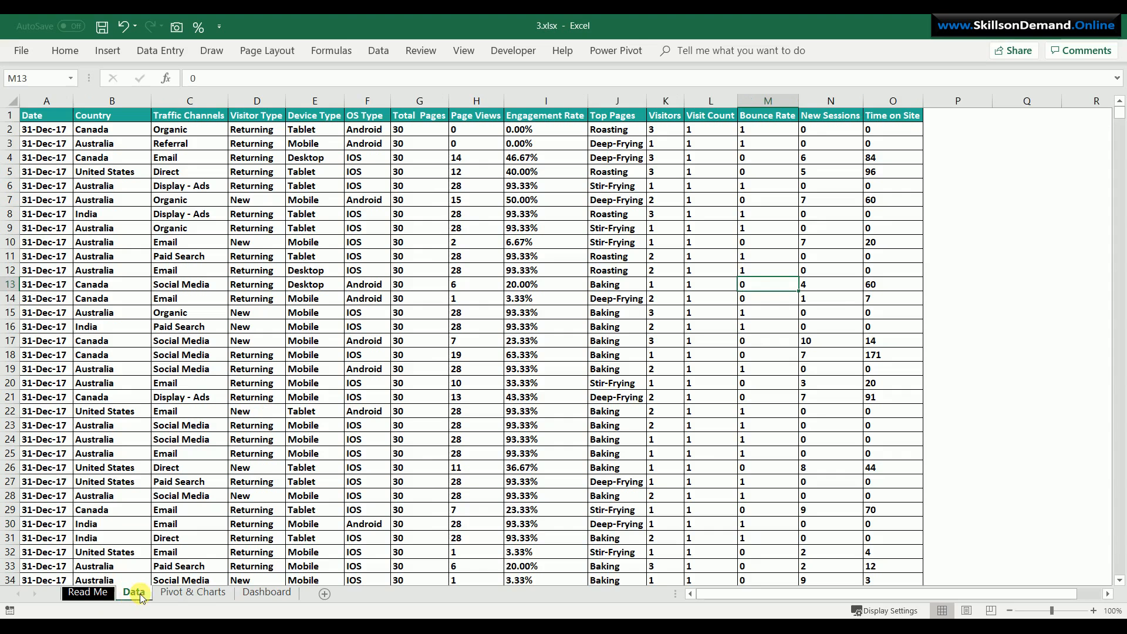
click(188, 594)
click(240, 592)
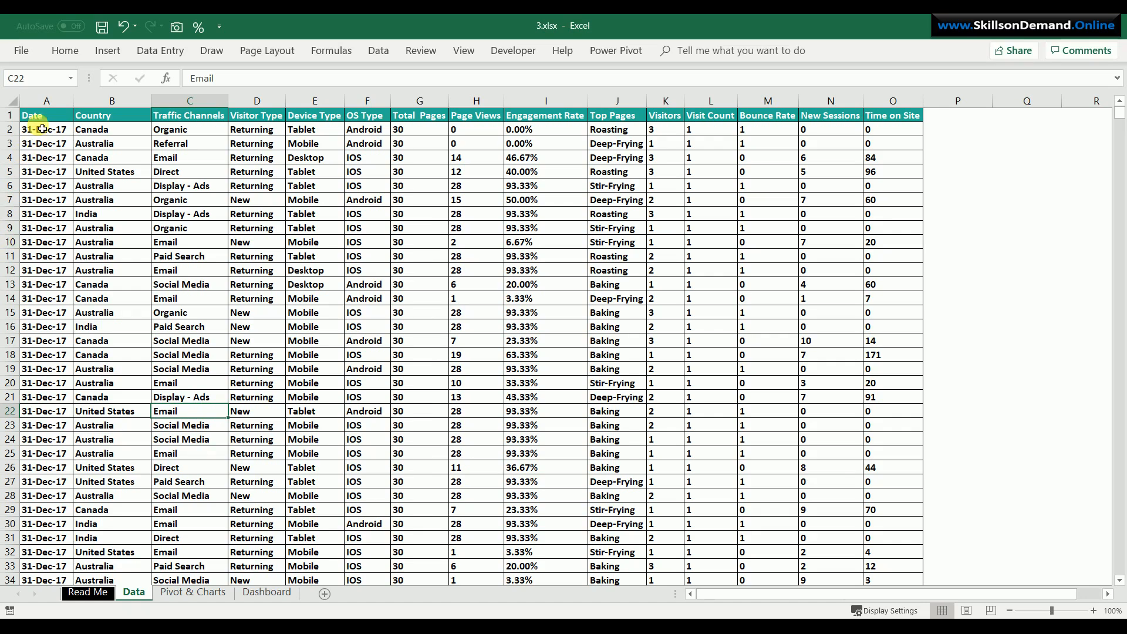
Format the Date column of the Data sheet with the Date category in the 14-Mar-12 style
click(47, 103)
right_click(55, 110)
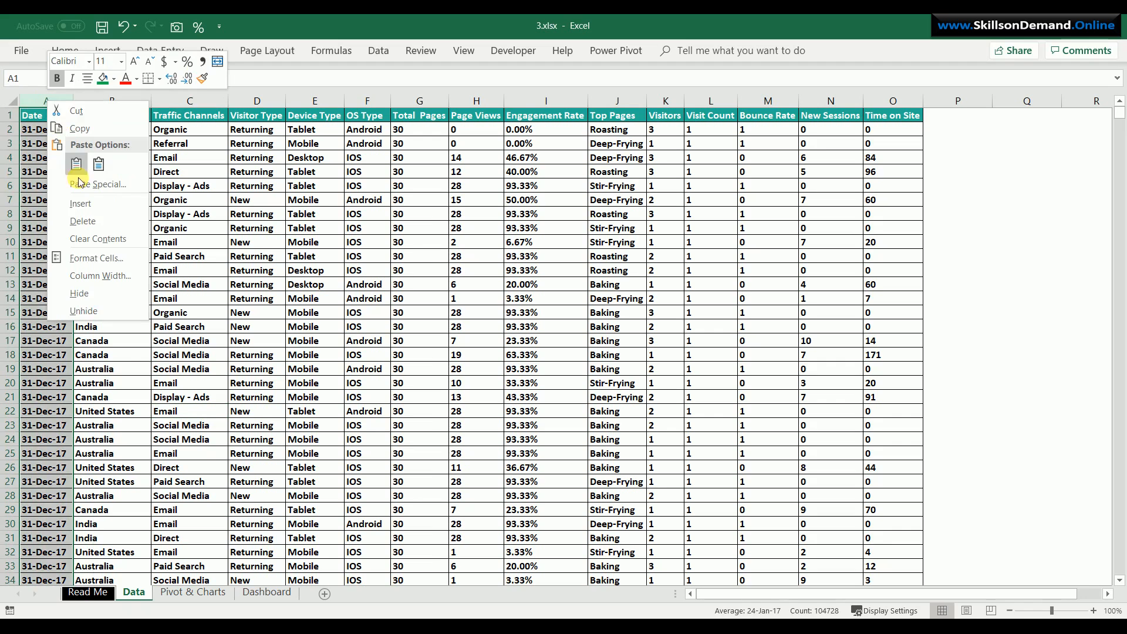
click(93, 259)
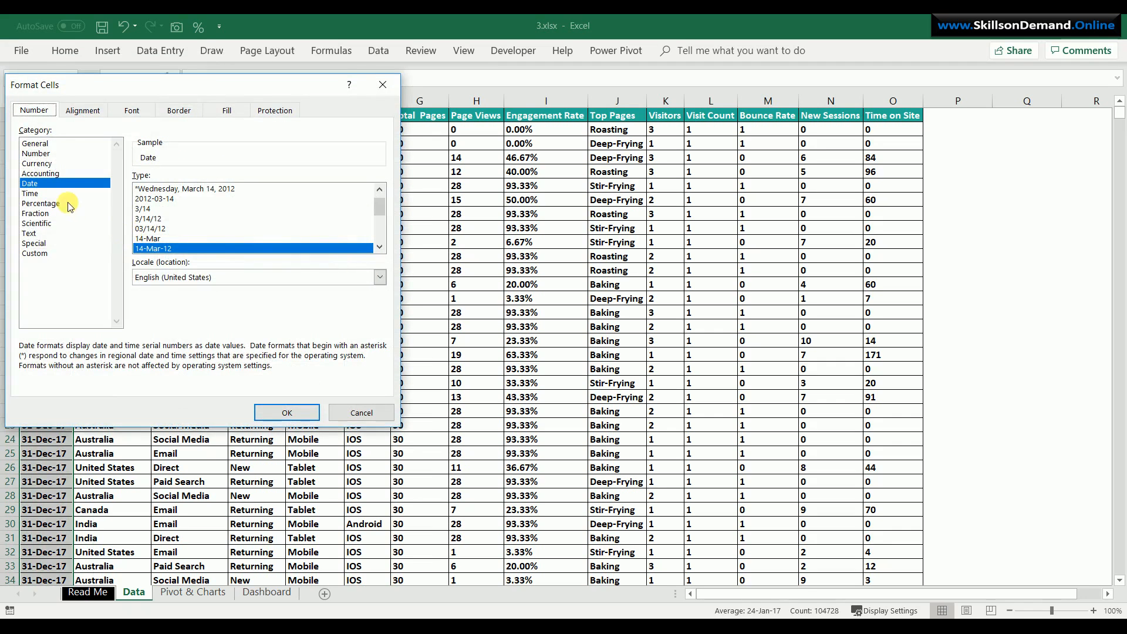
click(294, 412)
click(262, 411)
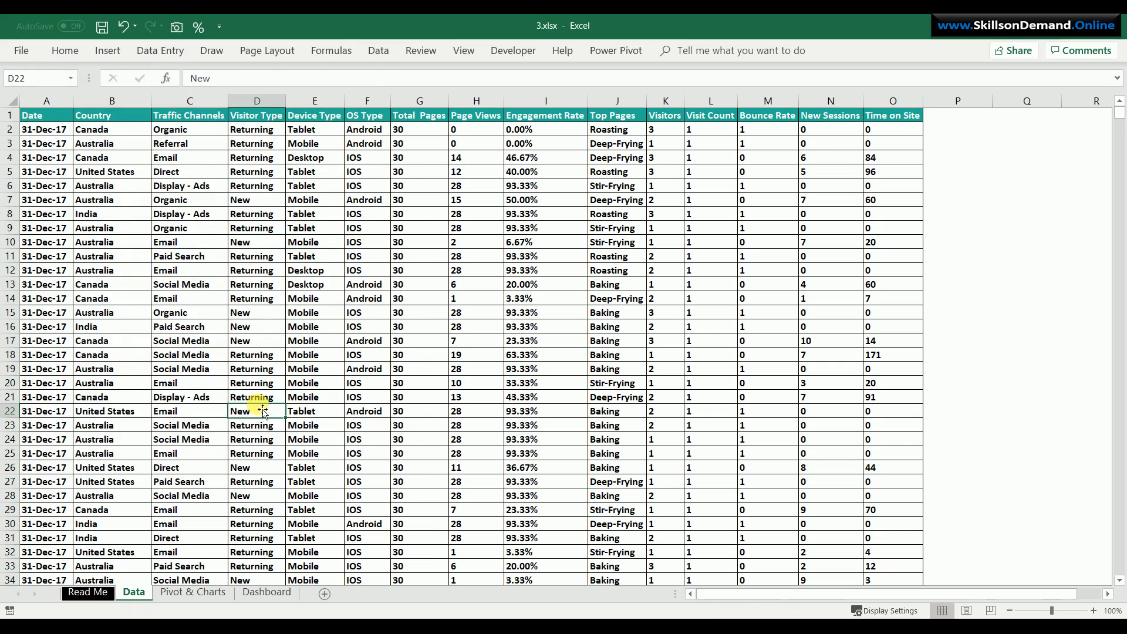
Apply the Text format to the Country, Traffic Channels, Visitor Type, Device Type, OS Type and Top Pages columns
click(113, 97)
drag(112, 97, 368, 107)
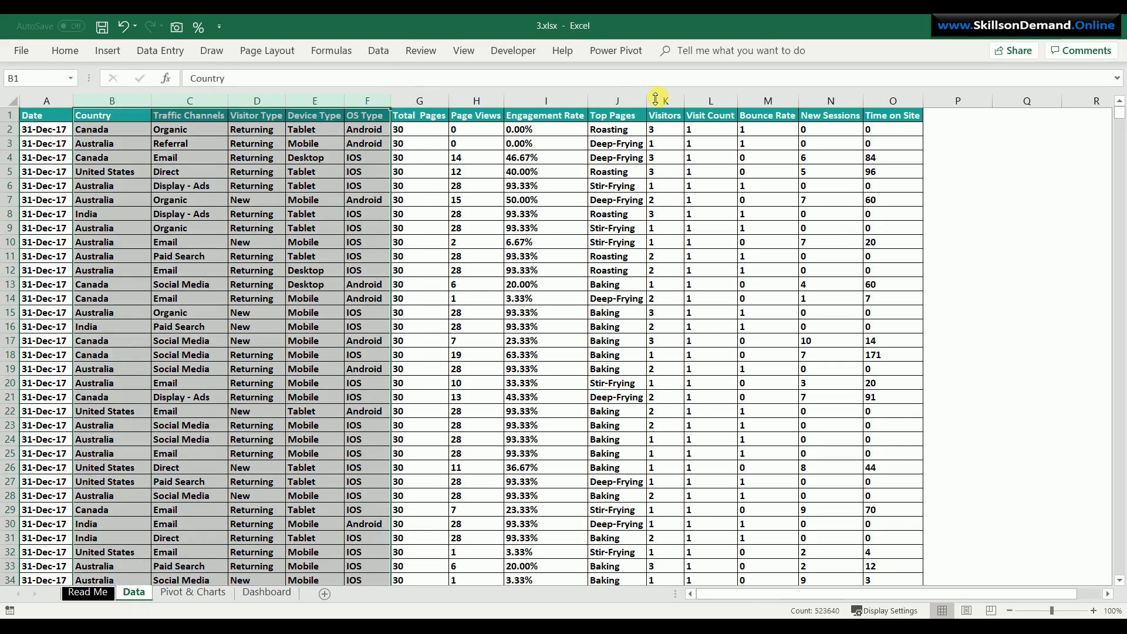
ctrl+click(617, 104)
right_click(616, 104)
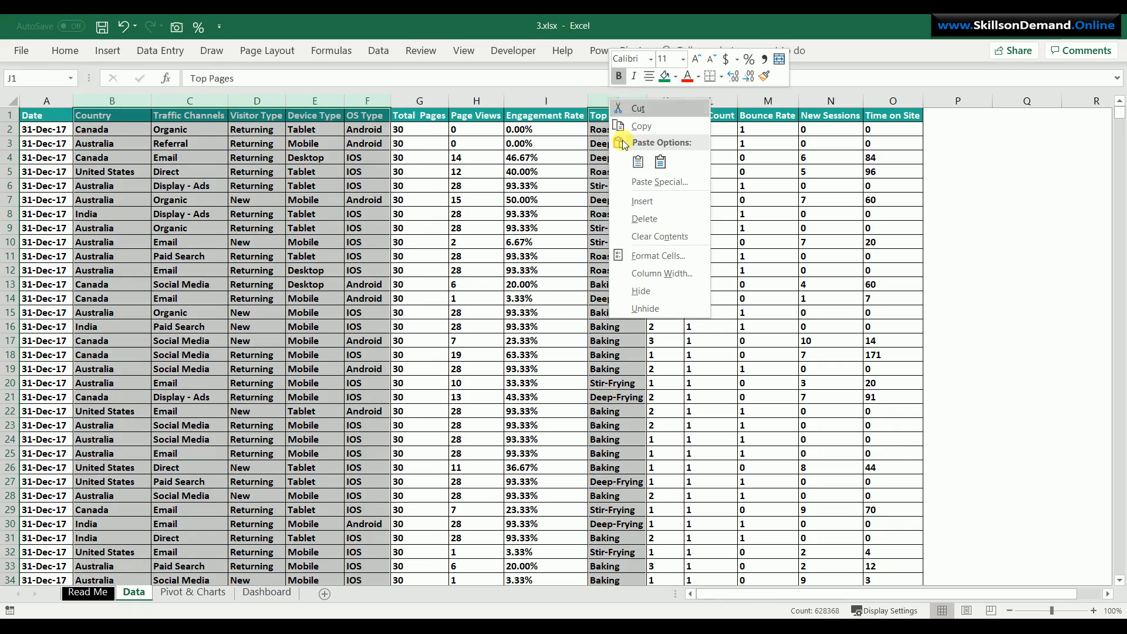
click(652, 255)
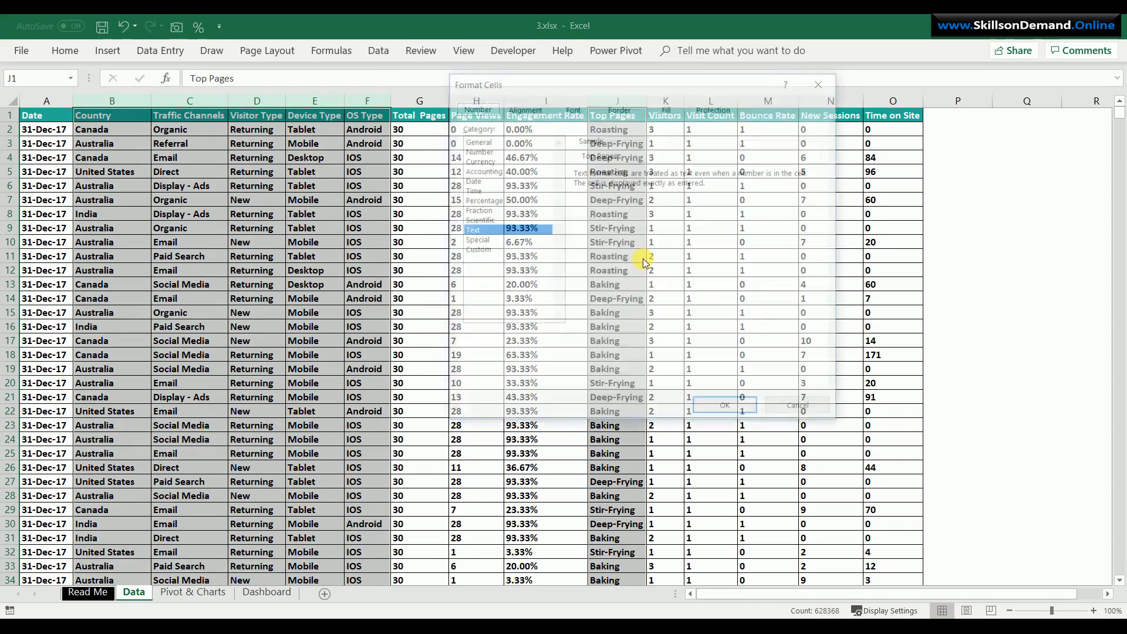
click(727, 411)
click(546, 355)
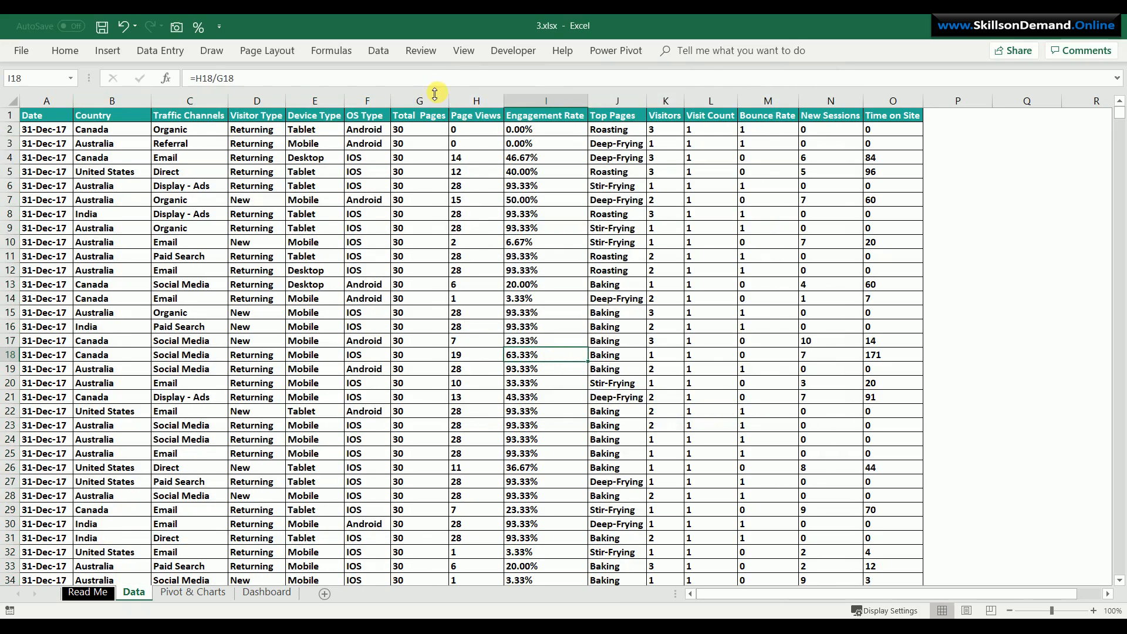
Format the Total Pages, Page Views and Visitors through Time on Site columns as Number with 0 decimal places
drag(420, 103, 485, 101)
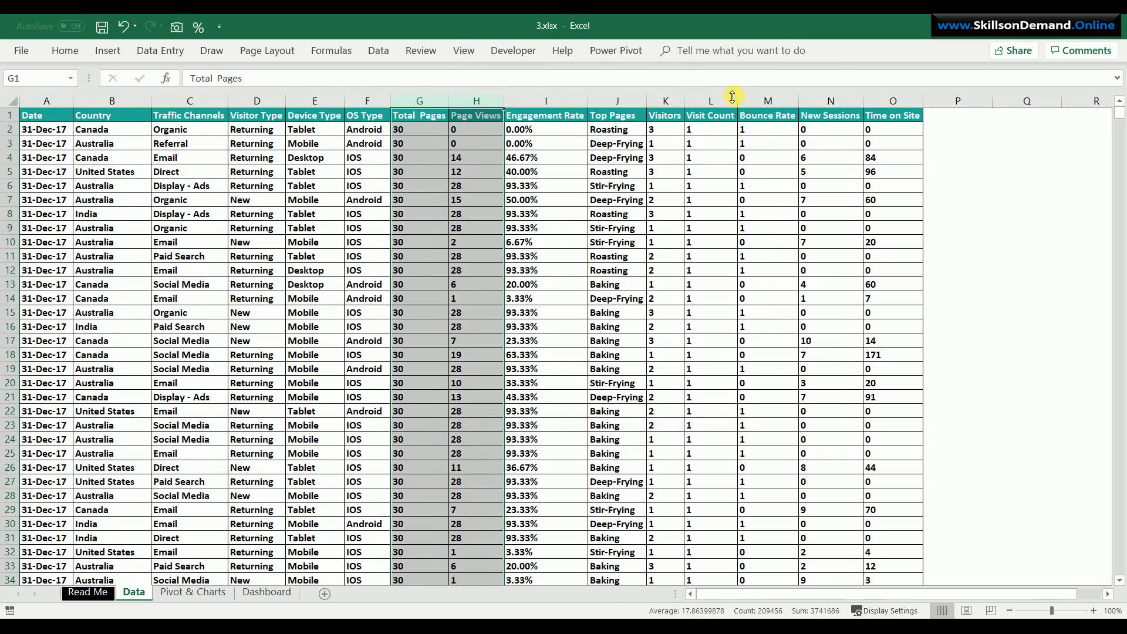
drag(666, 103, 914, 154)
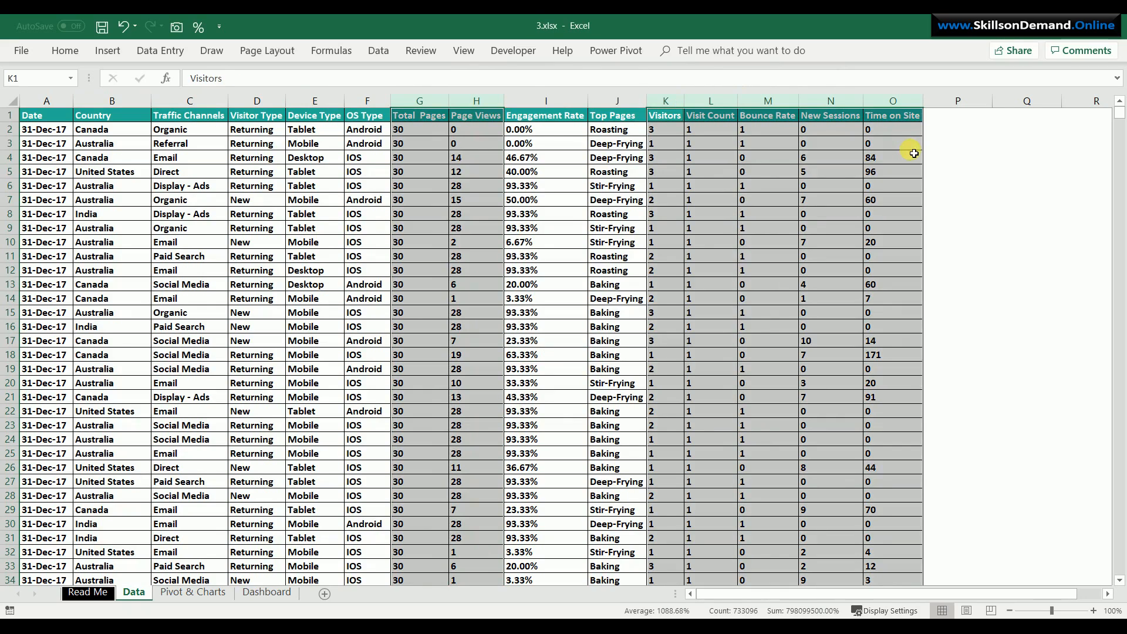
right_click(914, 153)
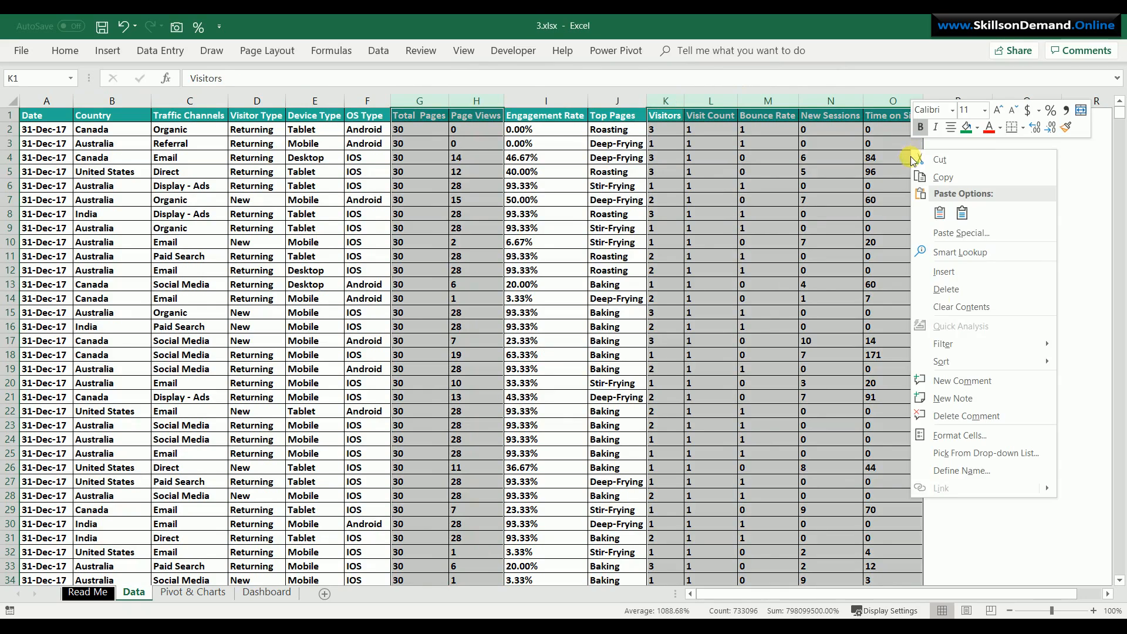
click(960, 435)
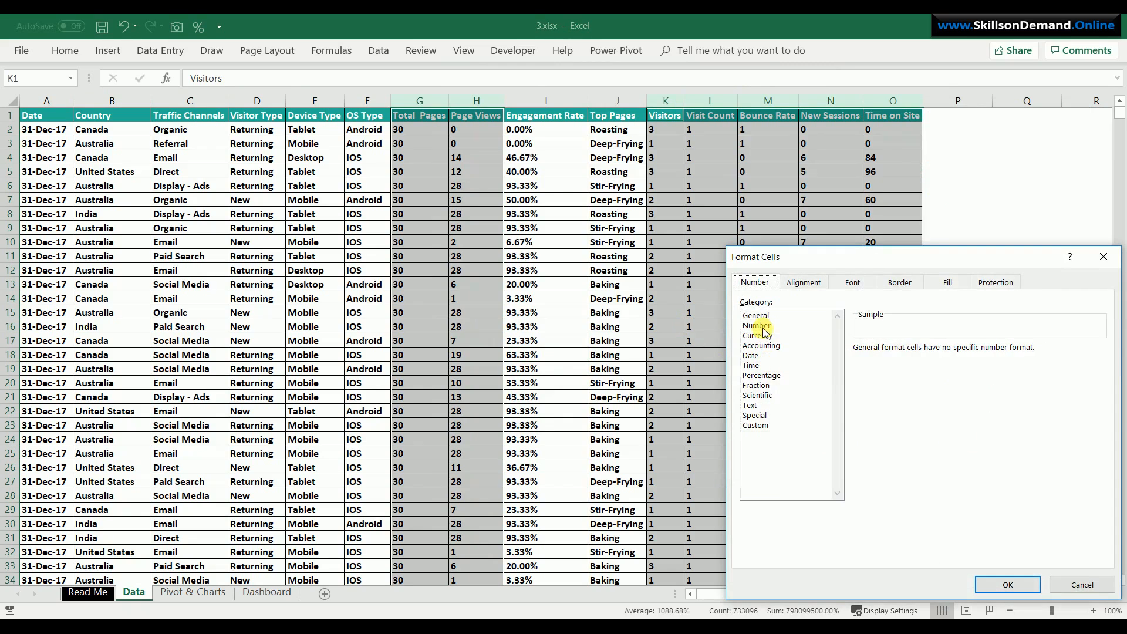
click(763, 326)
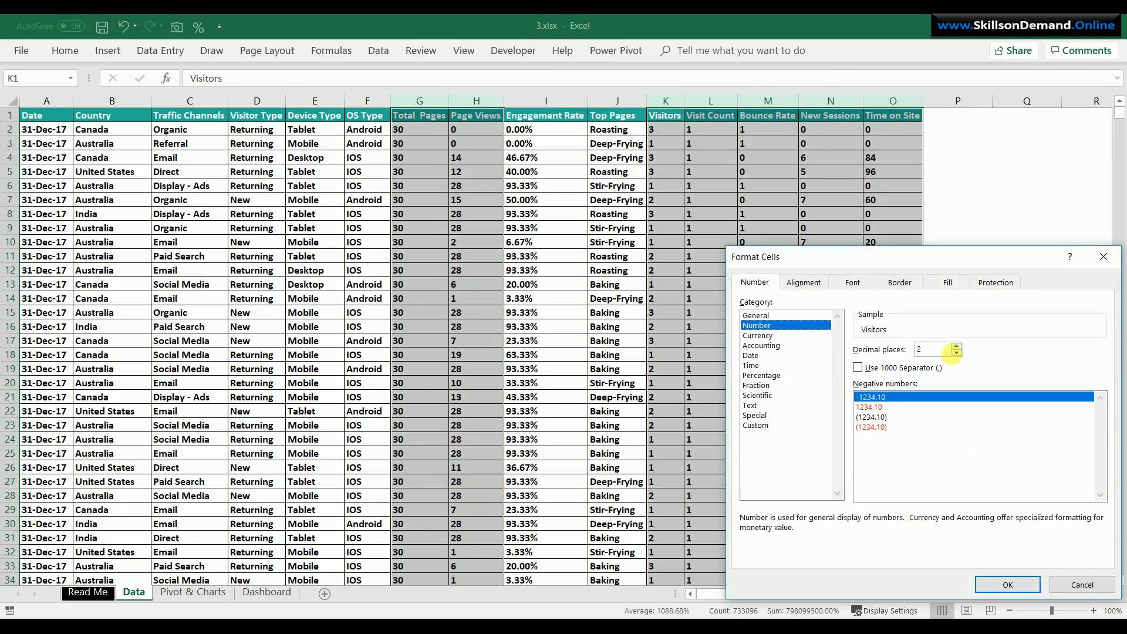
click(956, 353)
click(956, 353)
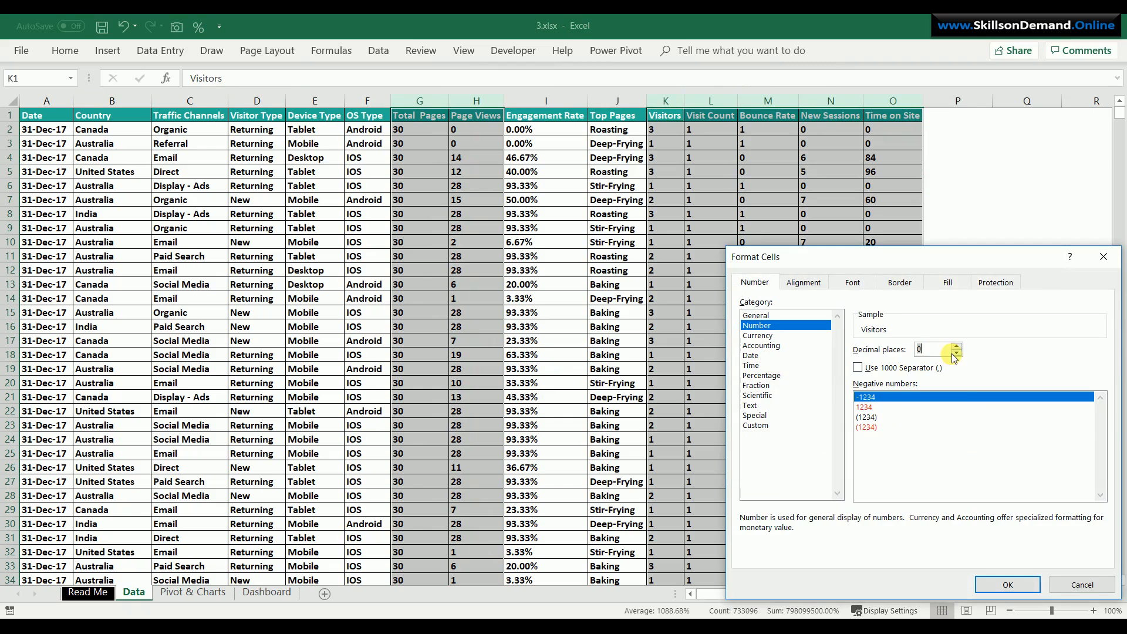
click(1008, 585)
click(752, 428)
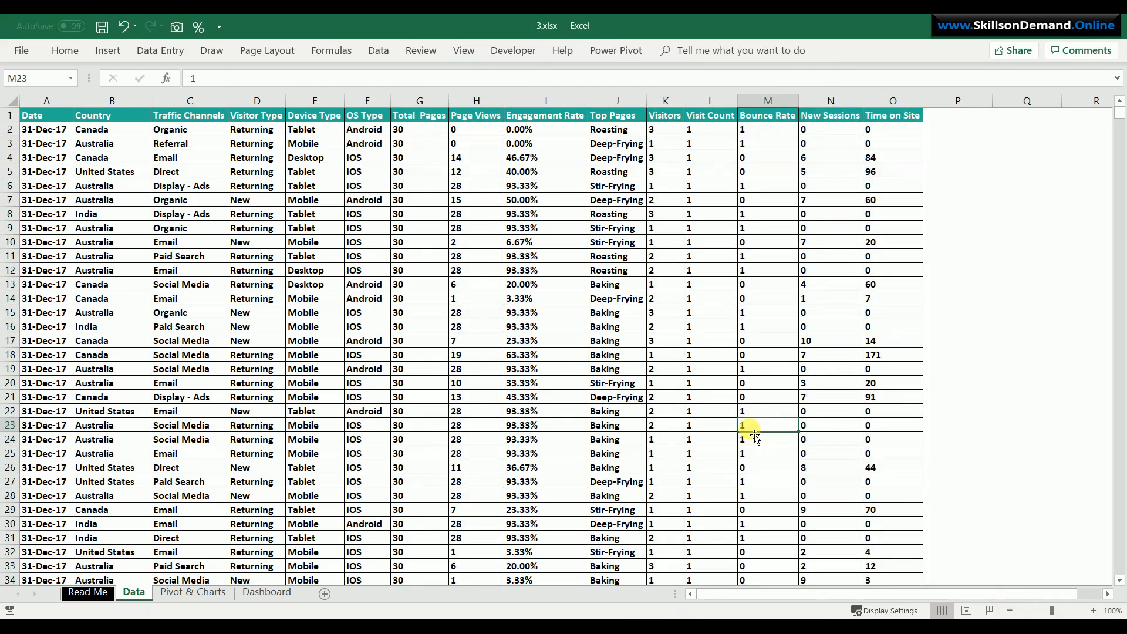
Format the Engagement Rate column as Percentage with 2 decimal places
click(546, 100)
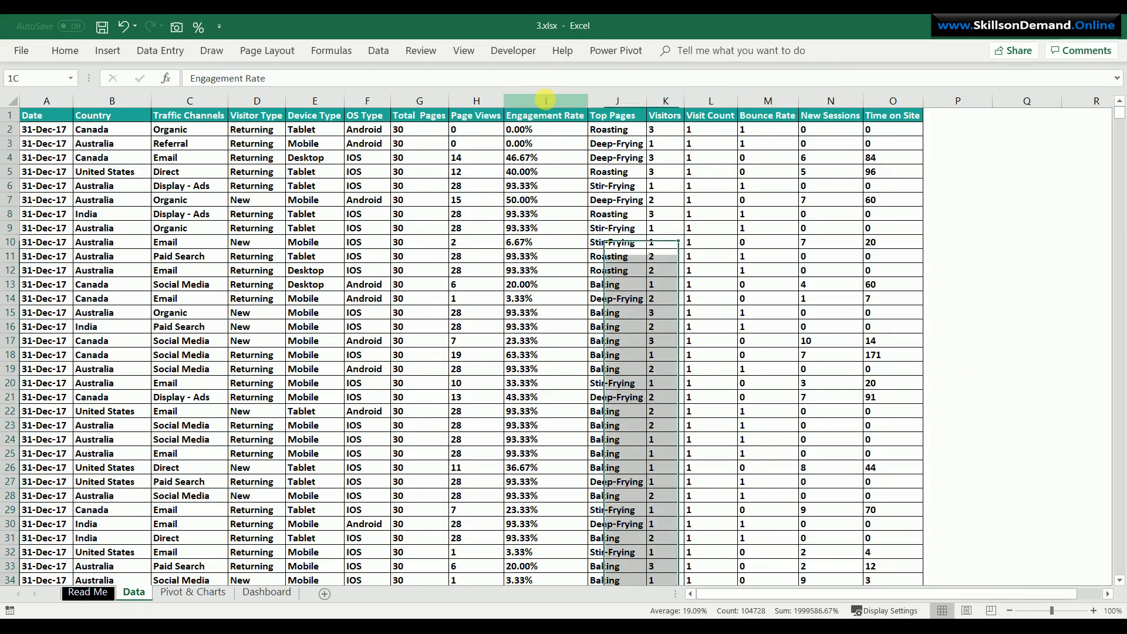
right_click(553, 107)
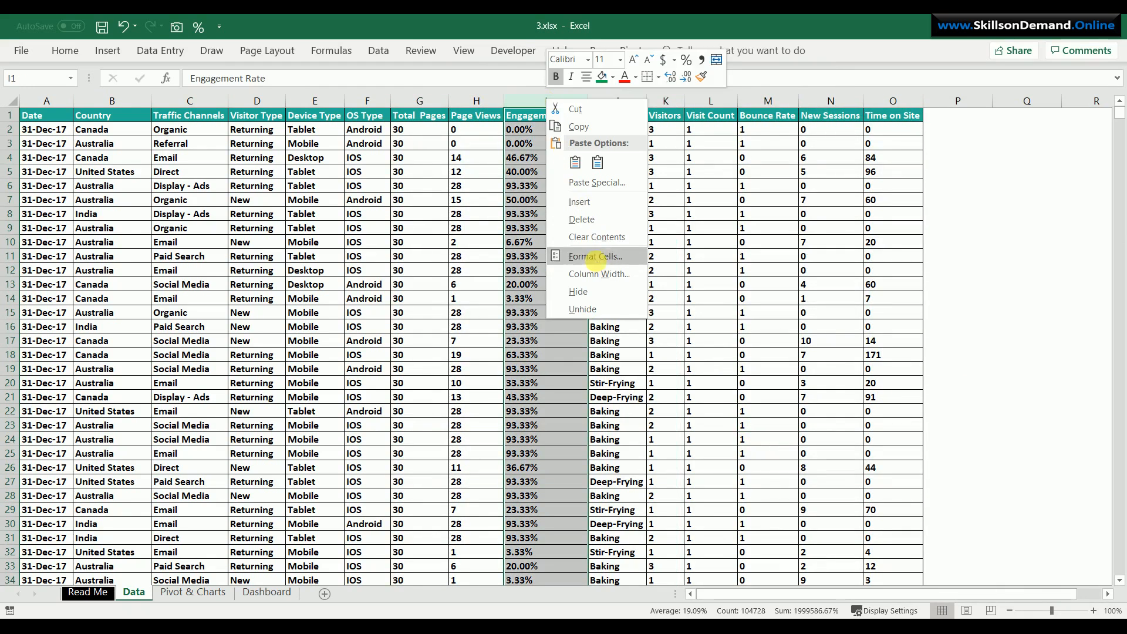
click(597, 260)
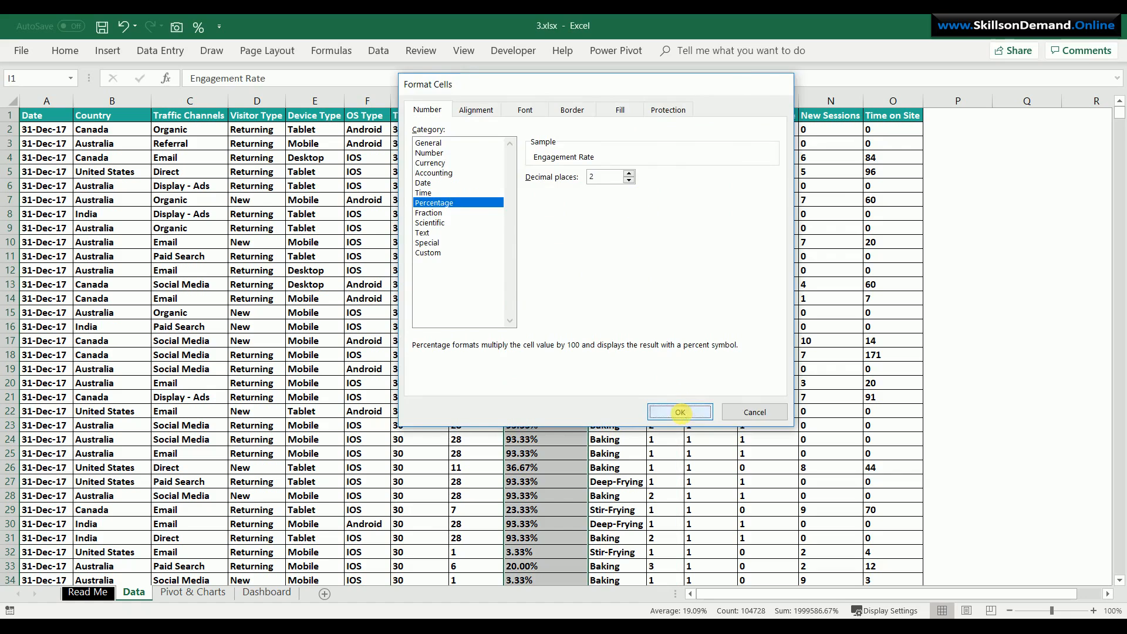
click(681, 412)
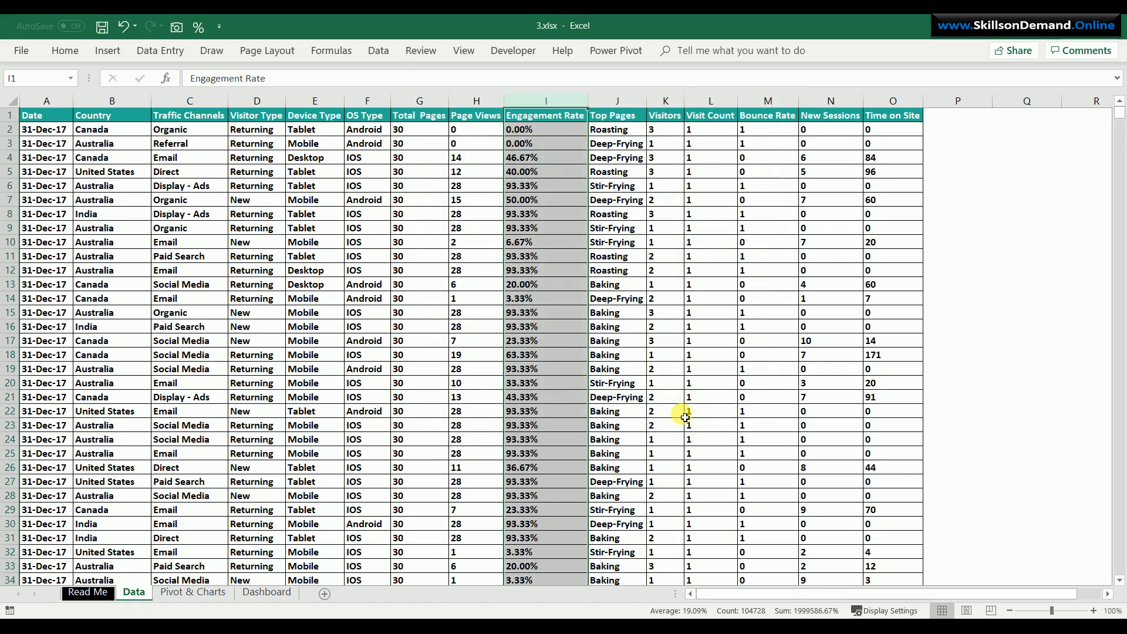
click(683, 417)
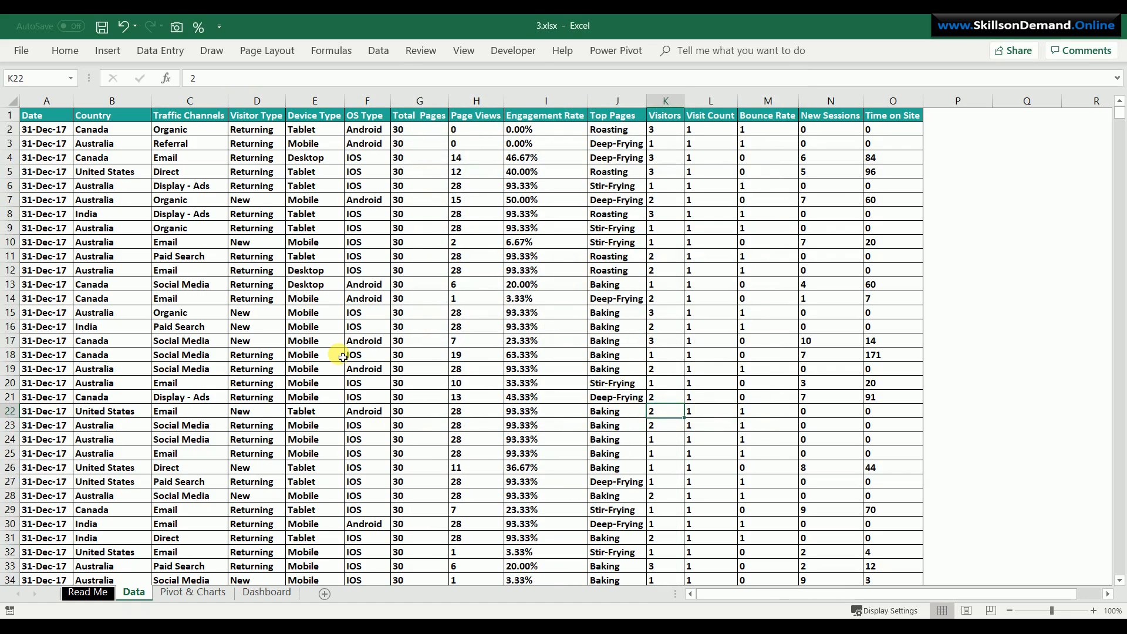
Check how far the data extends by going to the end of the Country column and back to the header row
click(79, 290)
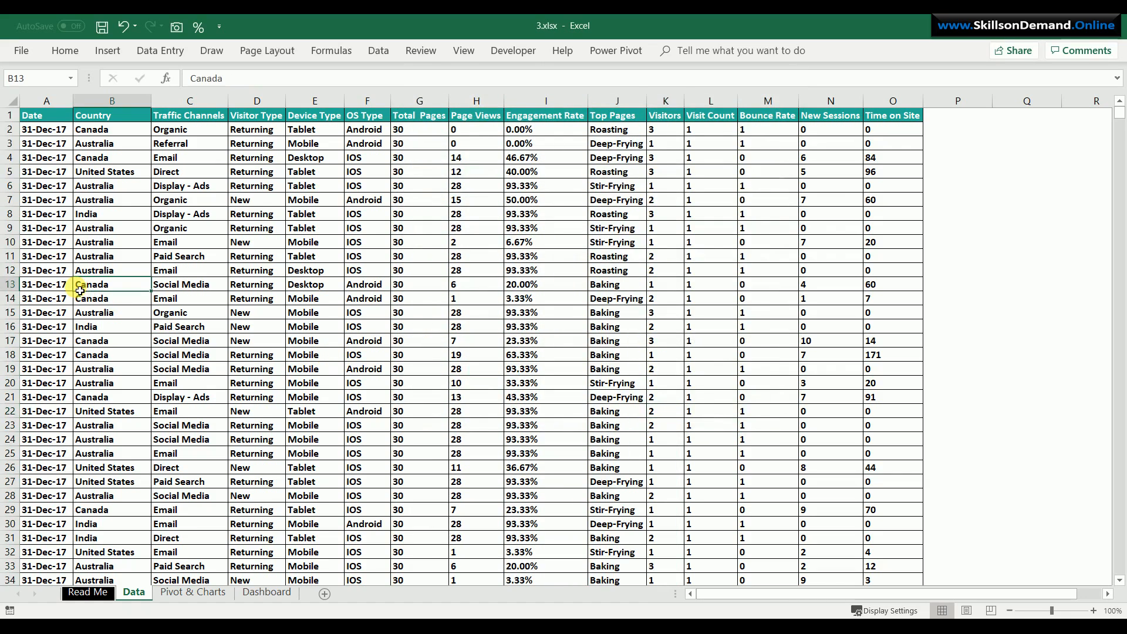
key(ctrl+Down)
key(ctrl+Up)
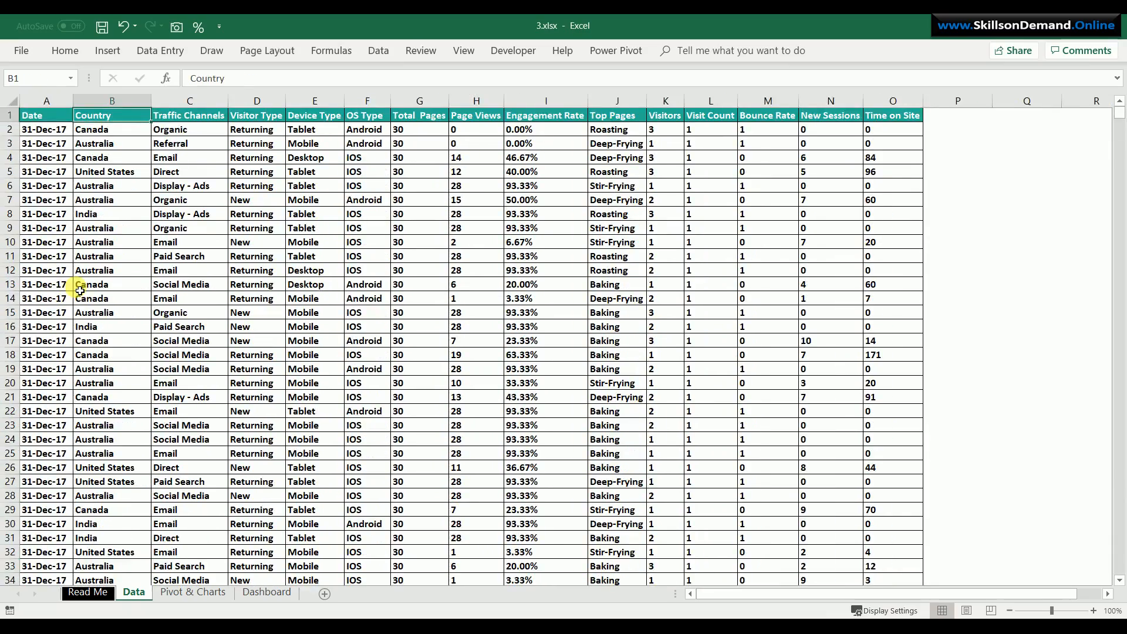
key(ctrl+Down)
key(ctrl+Up)
key(ctrl+Left)
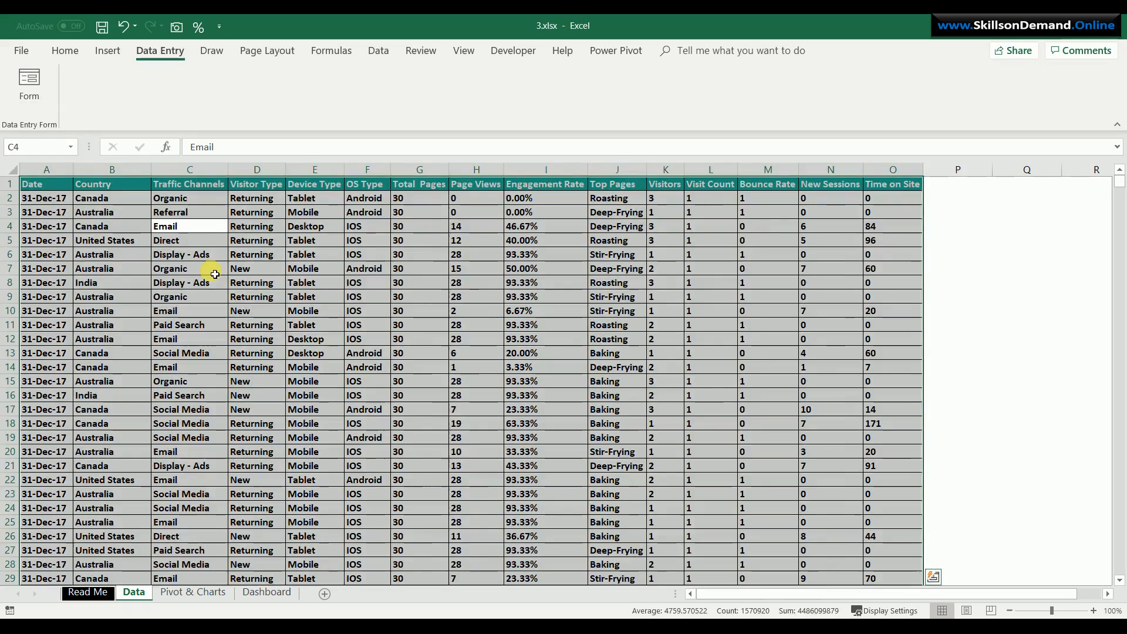
Convert the whole web analytics data range into a table with headers
click(214, 274)
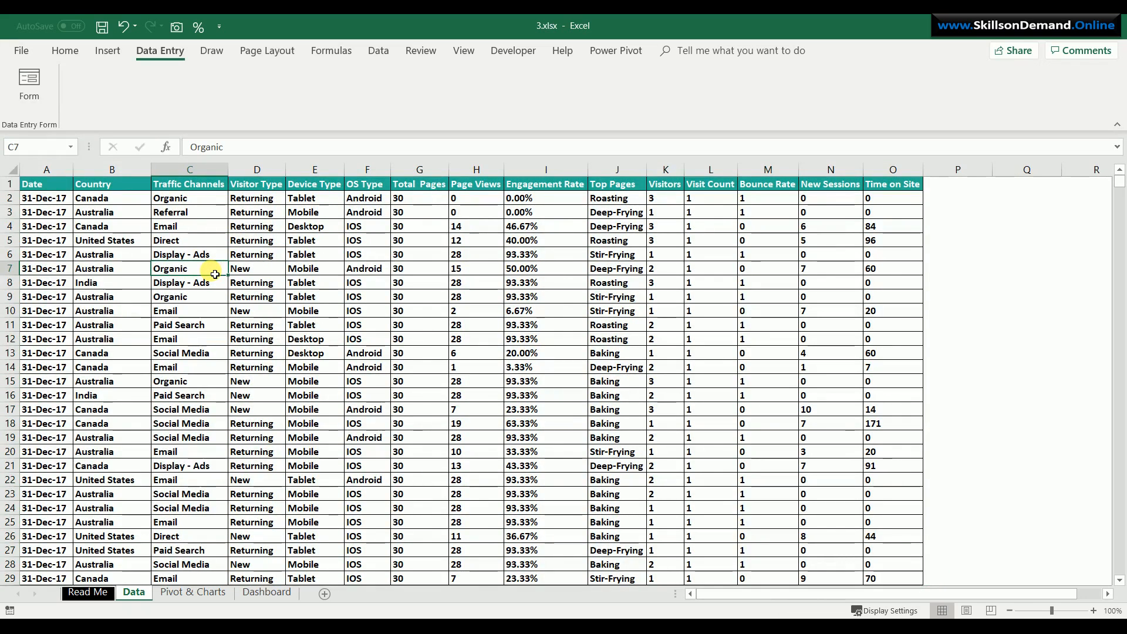
key(ctrl+a)
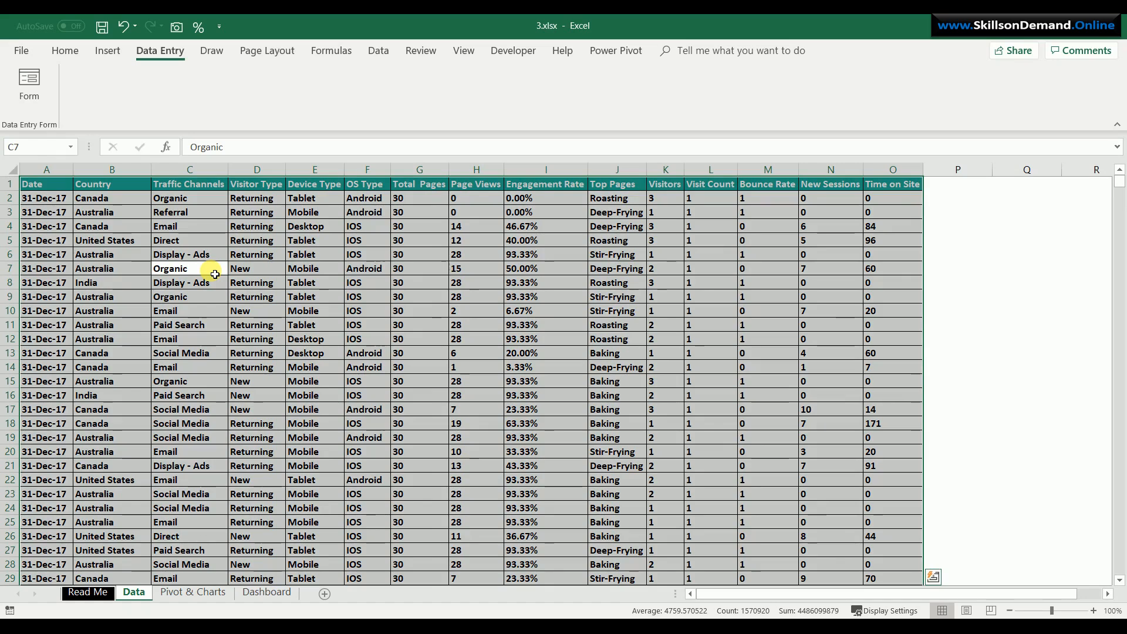
key(ctrl+t)
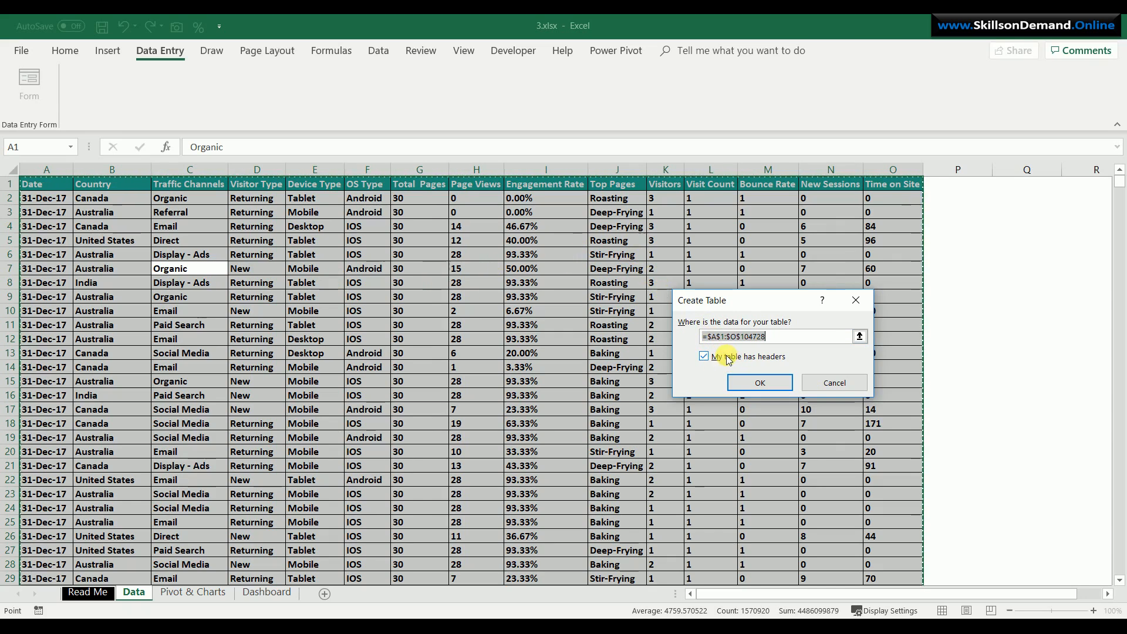
click(761, 383)
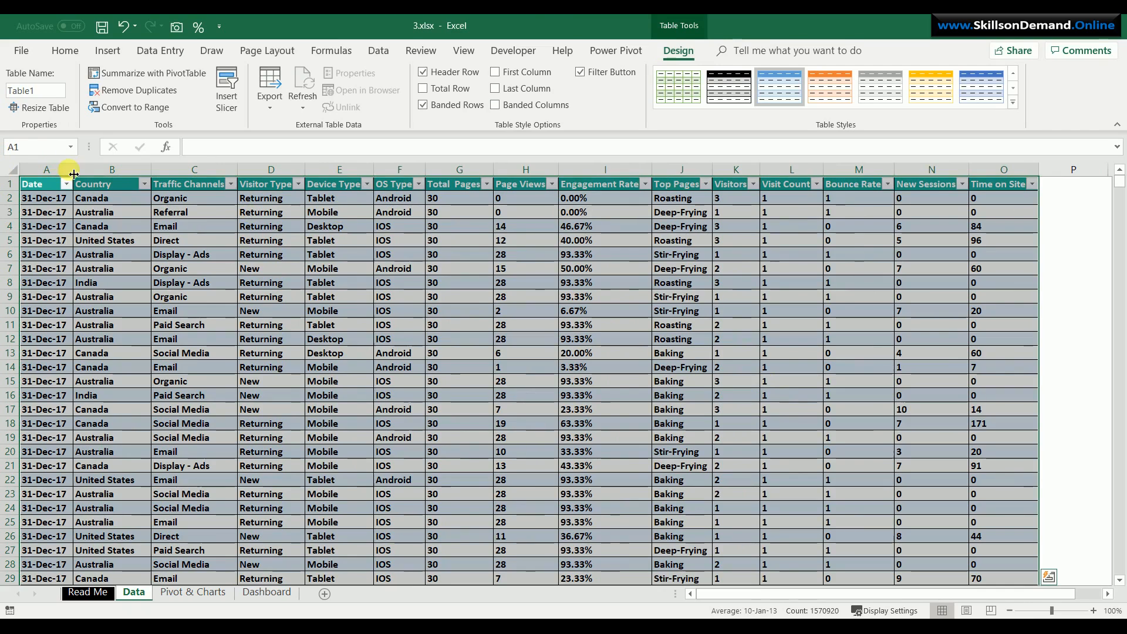
Try to name the selected table range Data and apply a different table style
click(60, 153)
text(Data)
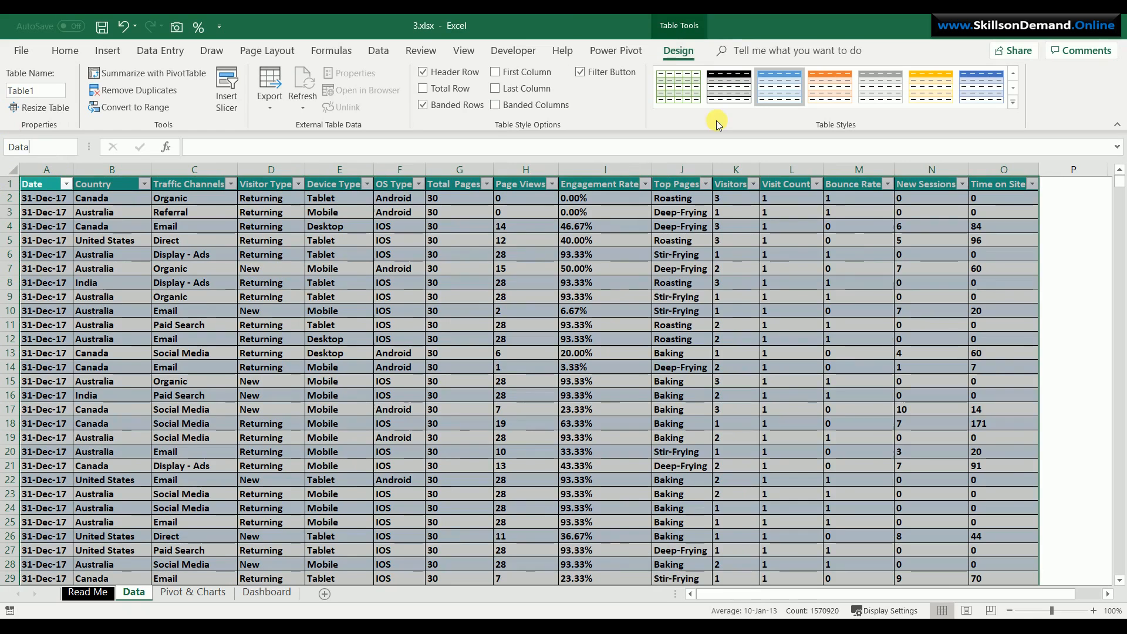
click(729, 86)
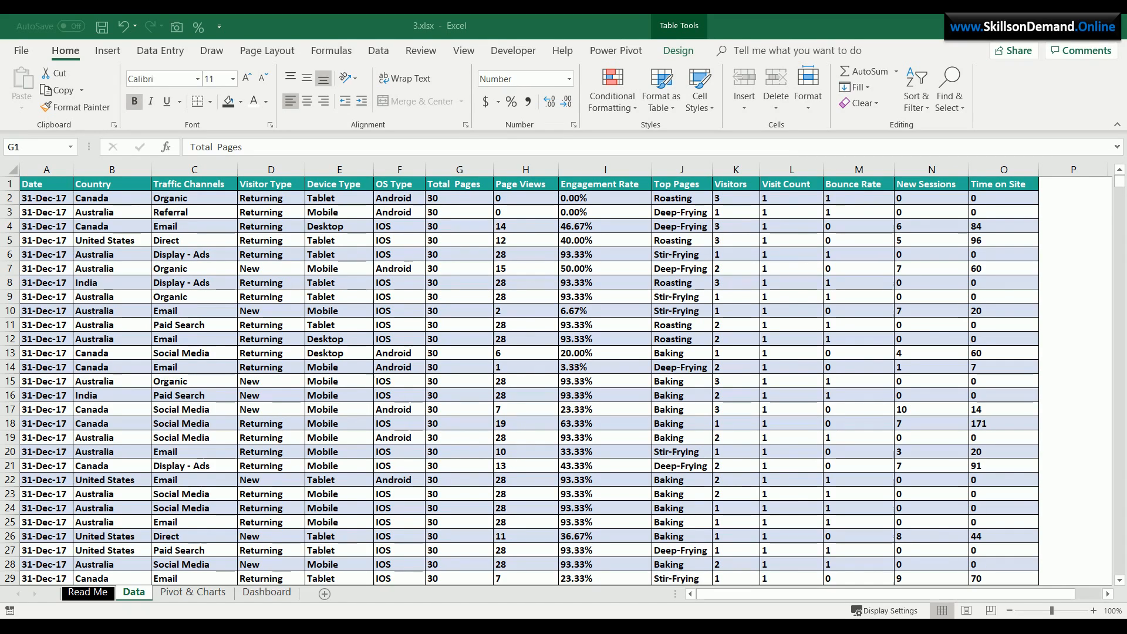
Insert a PivotTable based on the whole data table at cell A1 of the existing Pivot & Charts sheet
click(418, 423)
key(ctrl+a)
key(ctrl+a)
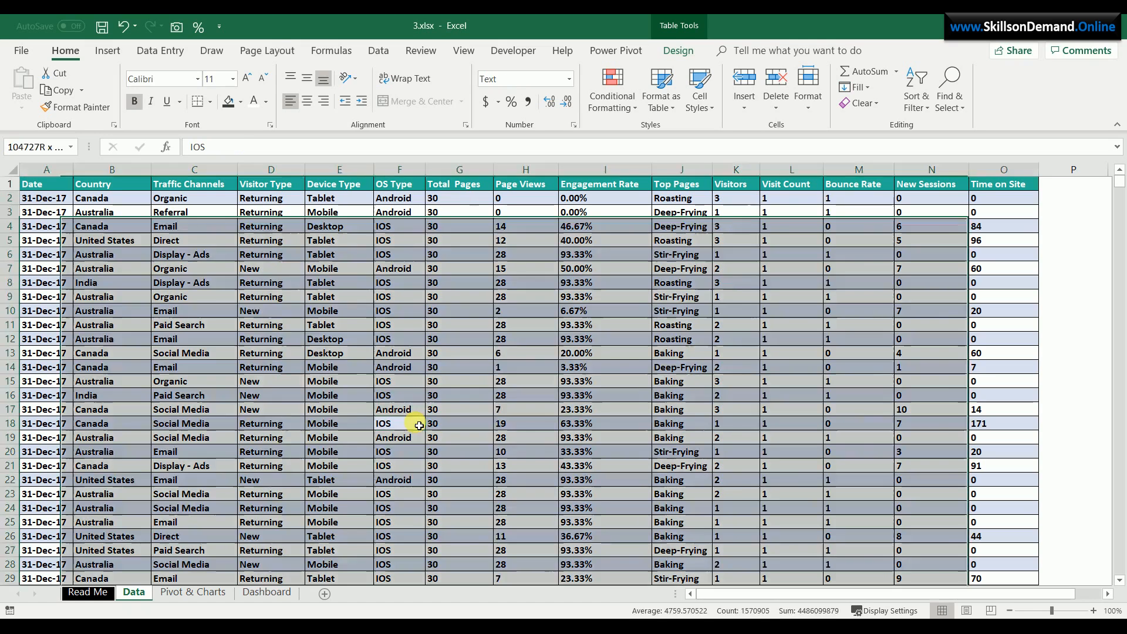
click(110, 50)
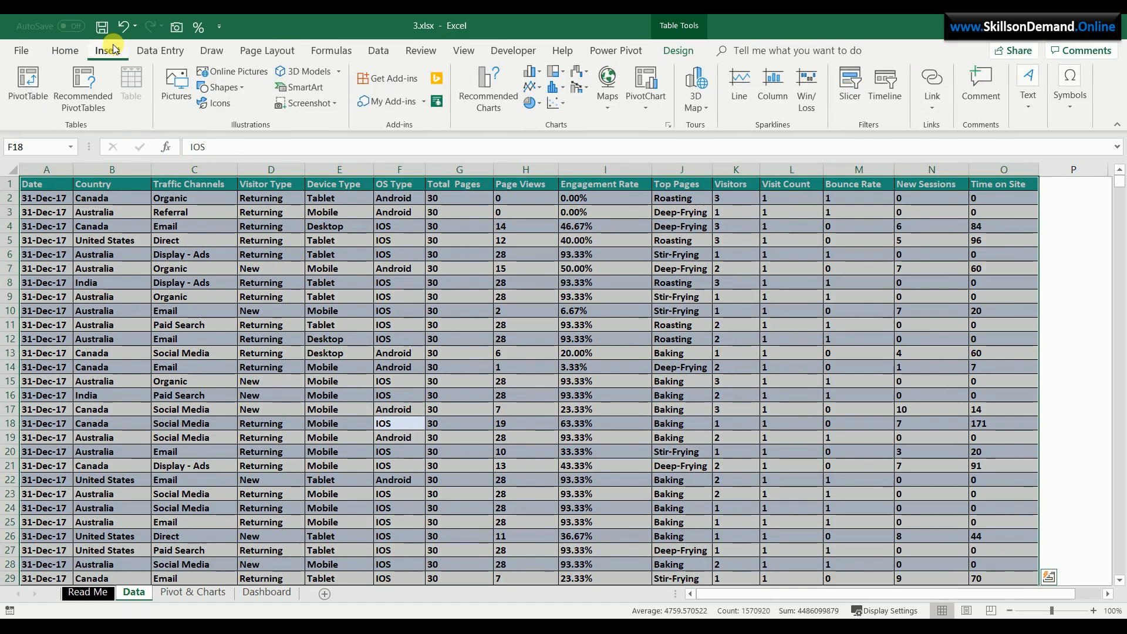
click(28, 82)
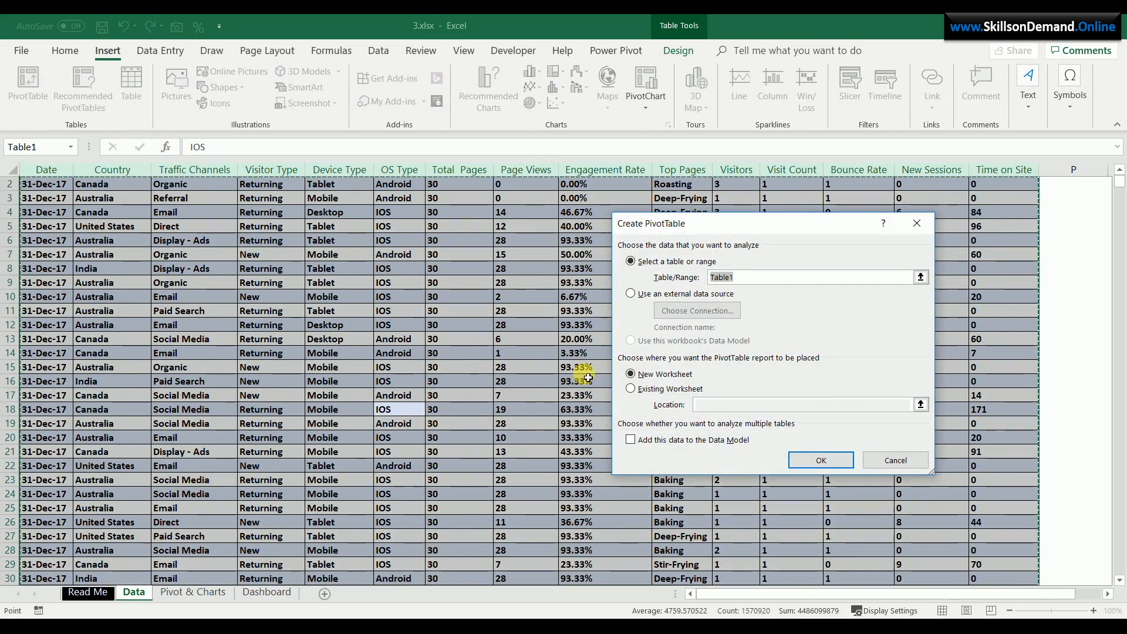
click(630, 389)
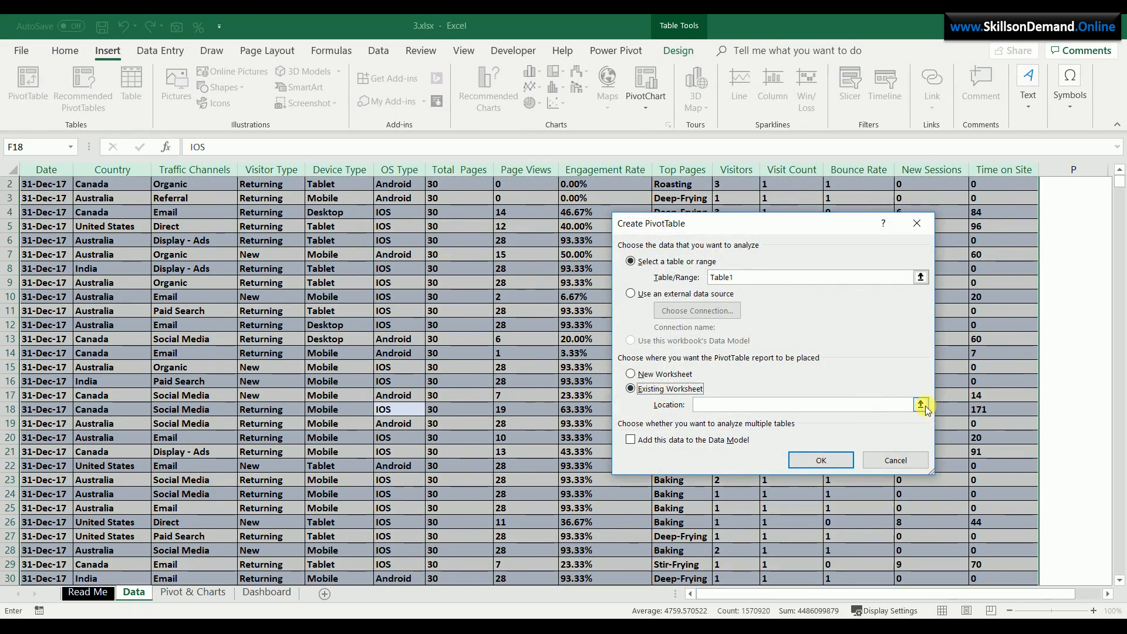
click(921, 404)
click(194, 591)
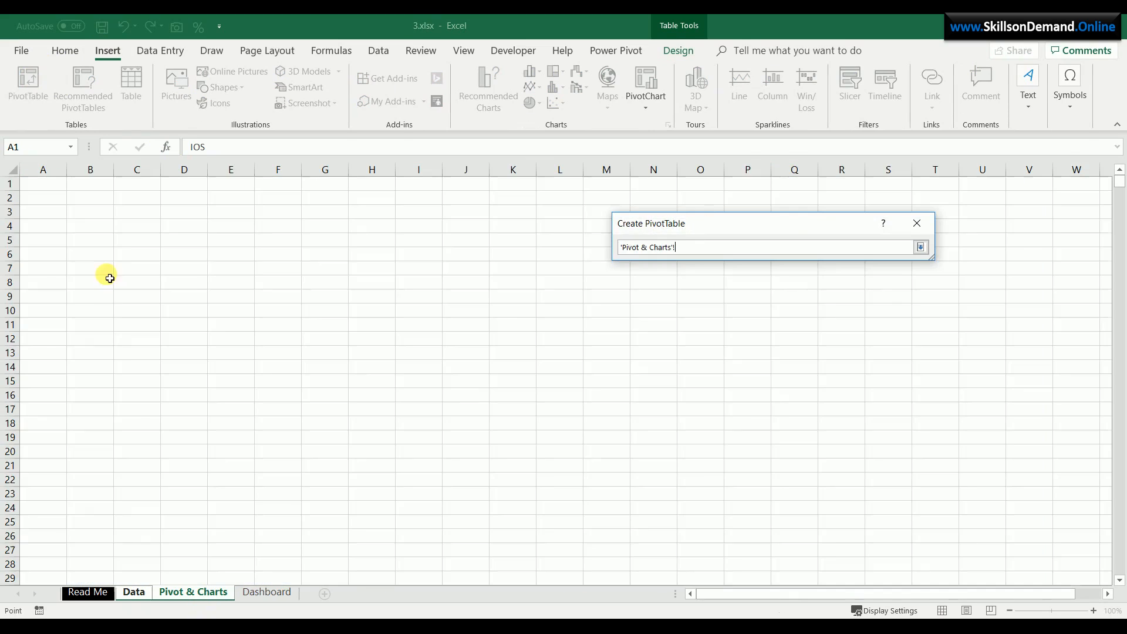
click(49, 187)
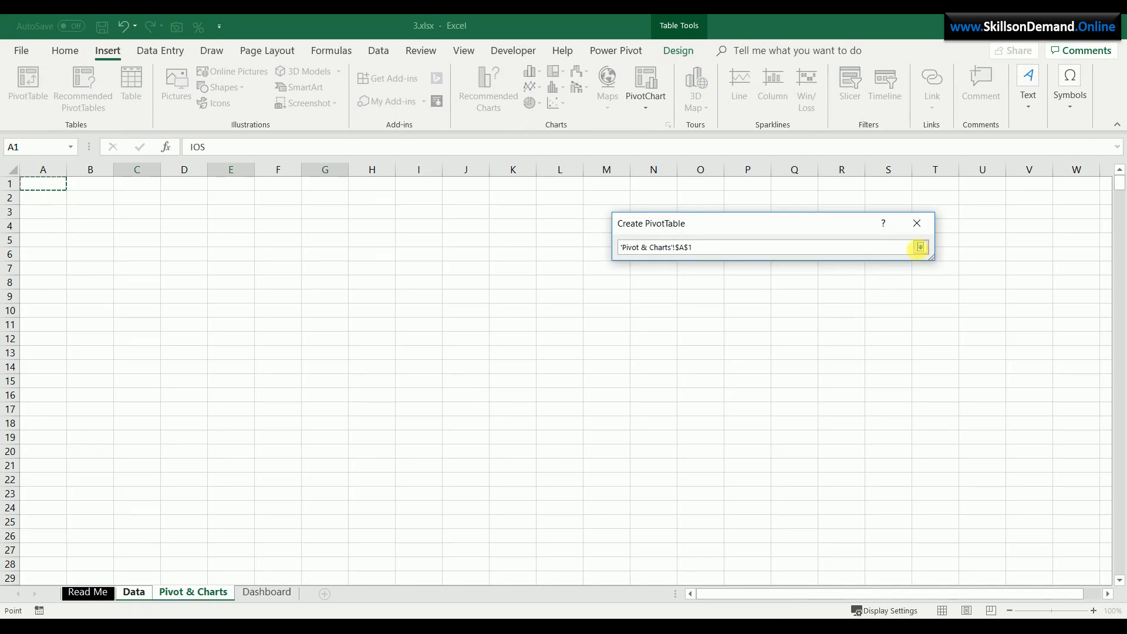
click(921, 248)
click(830, 461)
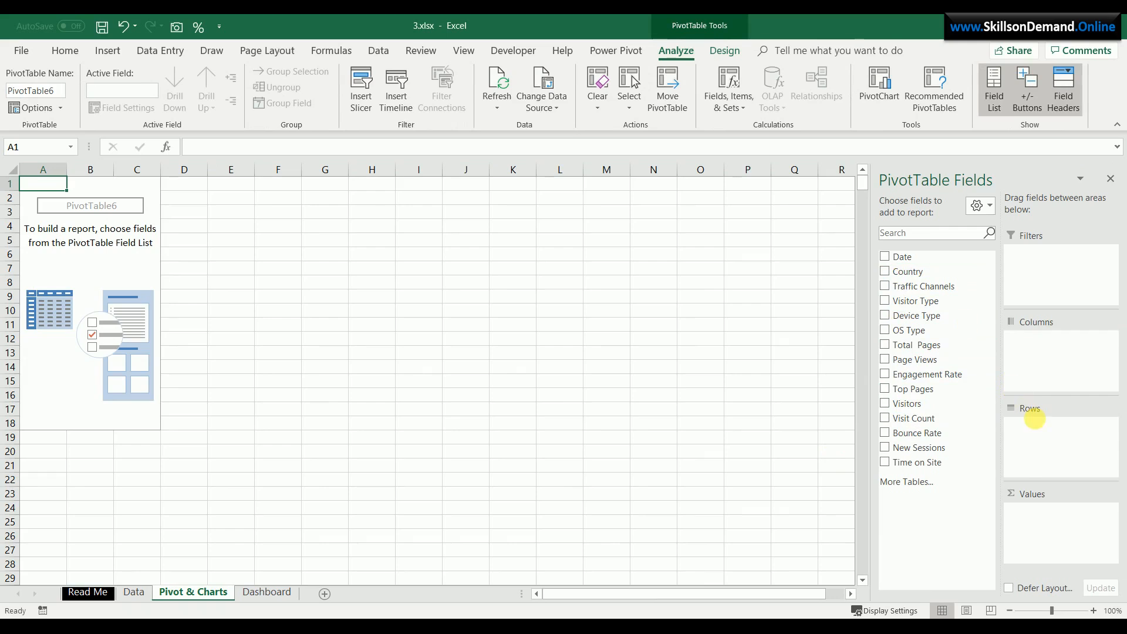
Lay out the PivotTable with Date in Rows, Years in Filters, and the sums of Visitors and Visit Count in Values, leaving out Quarters
drag(1035, 418, 1042, 429)
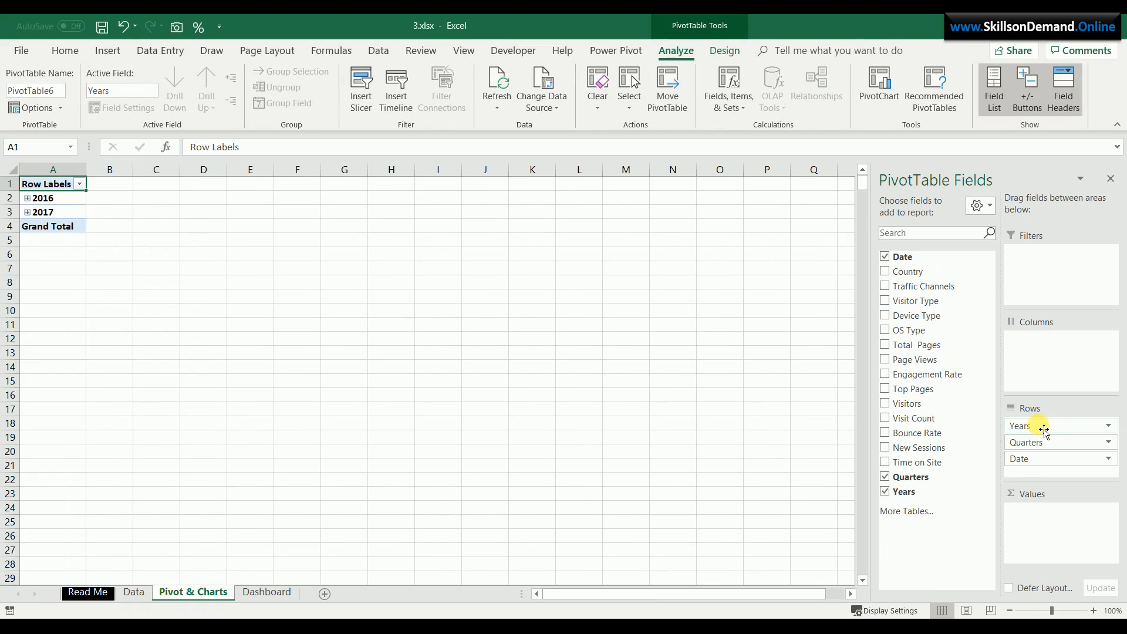
drag(1044, 432, 1052, 273)
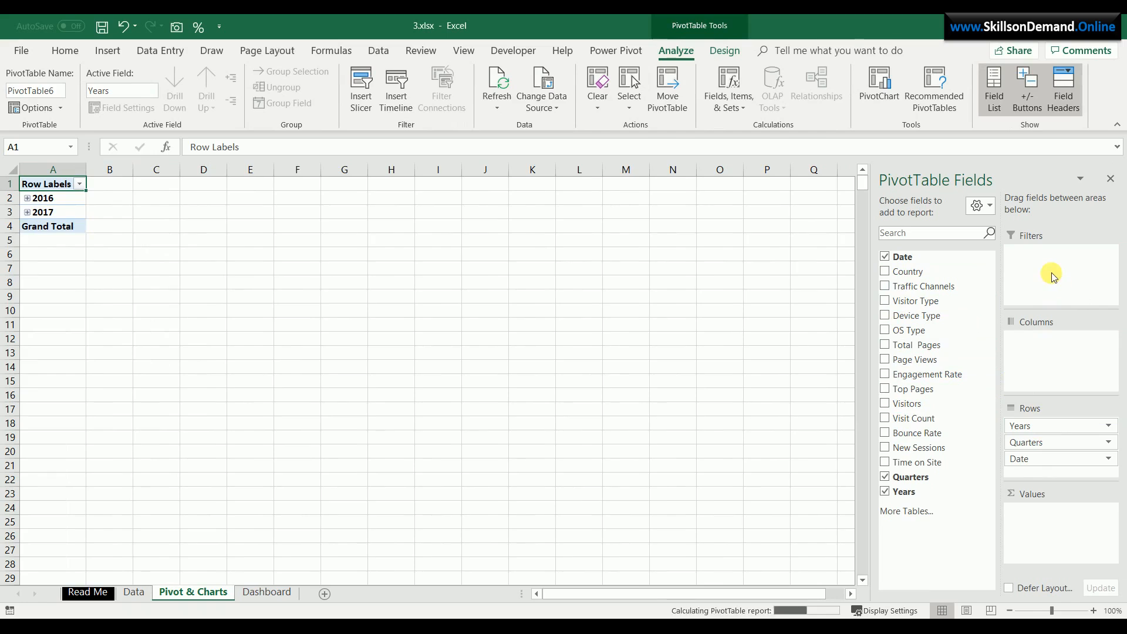
drag(1040, 429, 1051, 532)
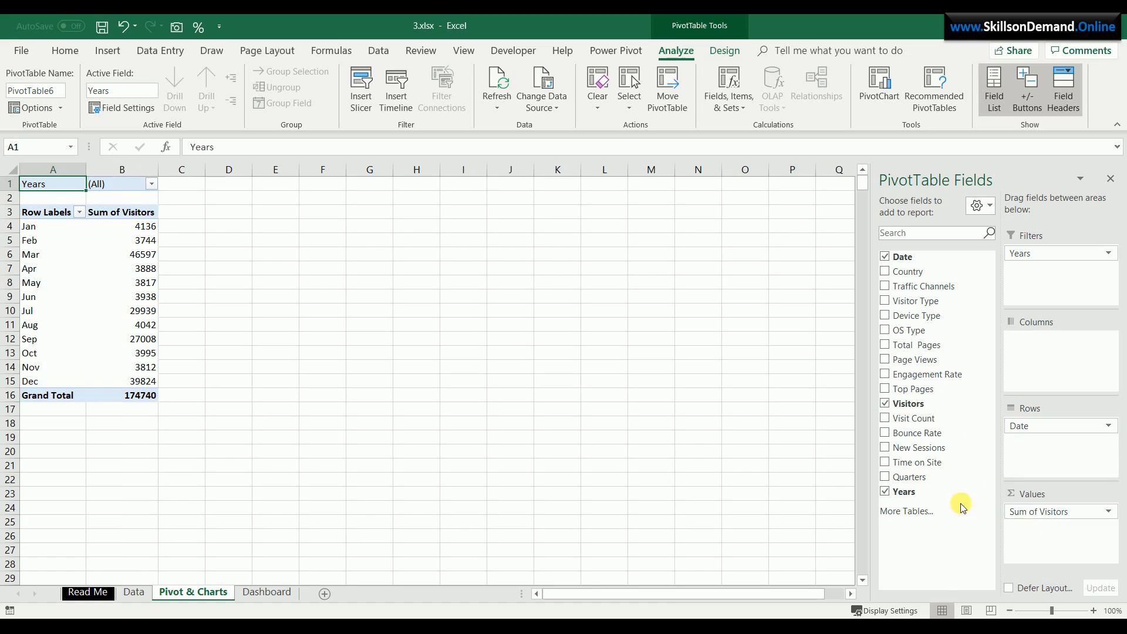
drag(917, 421, 1044, 533)
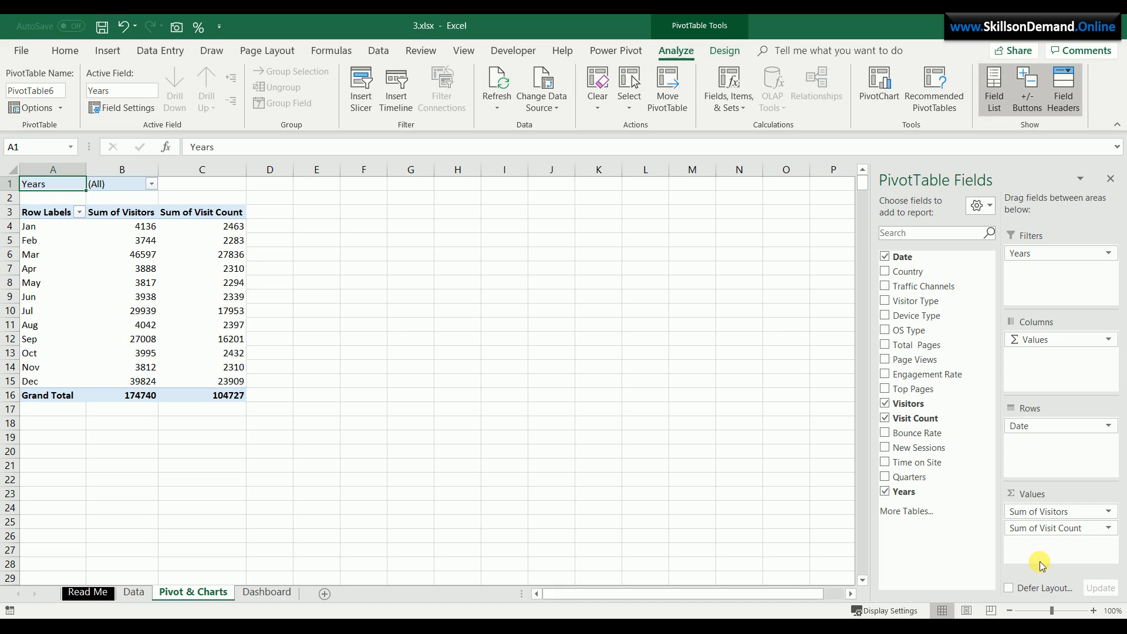
Change the PivotTable's report layout to Outline Form
click(234, 311)
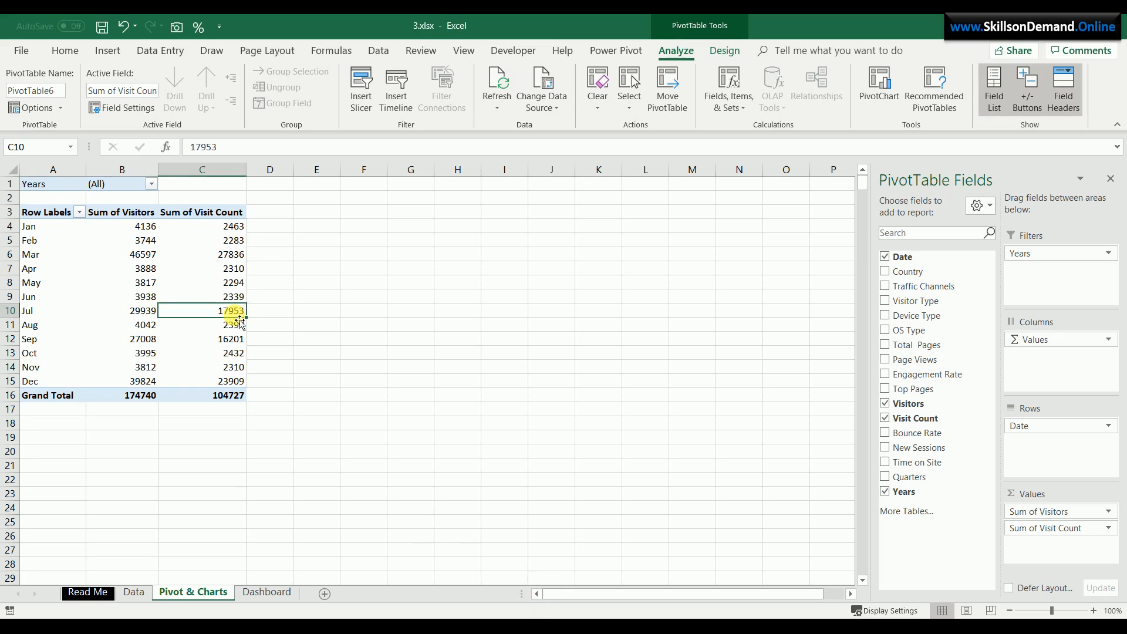
click(725, 51)
click(105, 97)
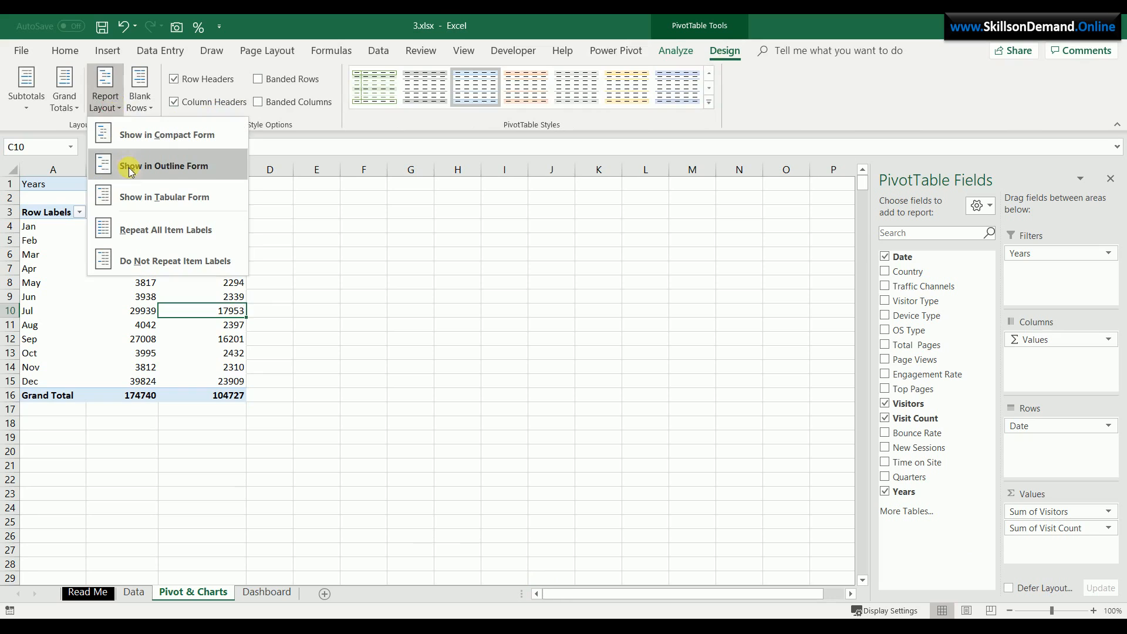
click(130, 169)
click(325, 326)
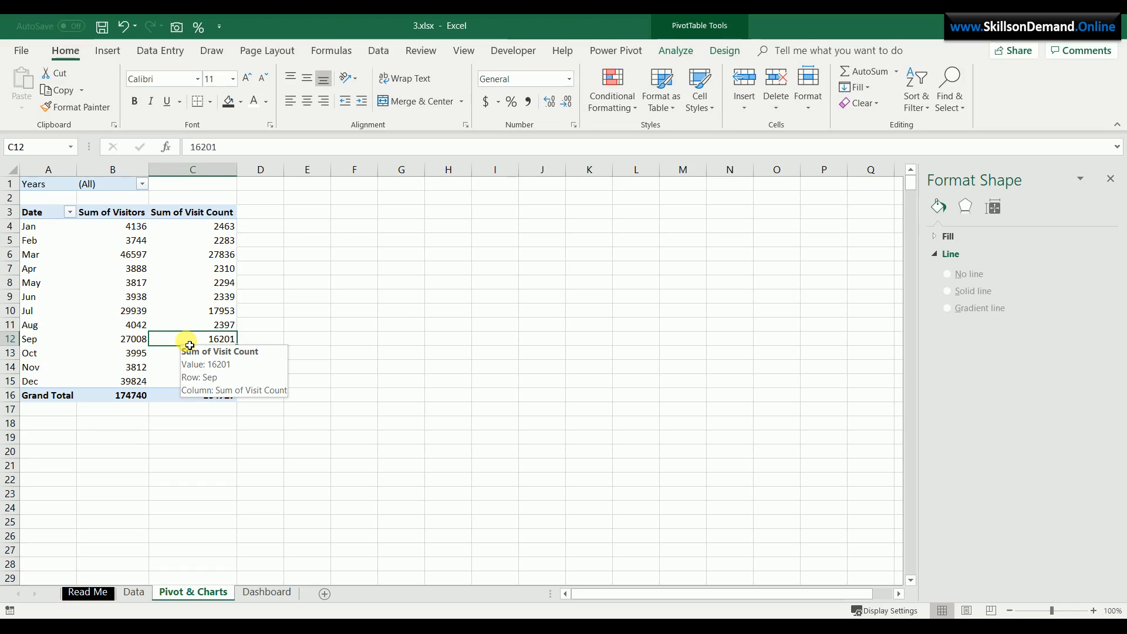
Insert a standard Area PivotChart from the monthly visitors and visit count PivotTable
click(137, 339)
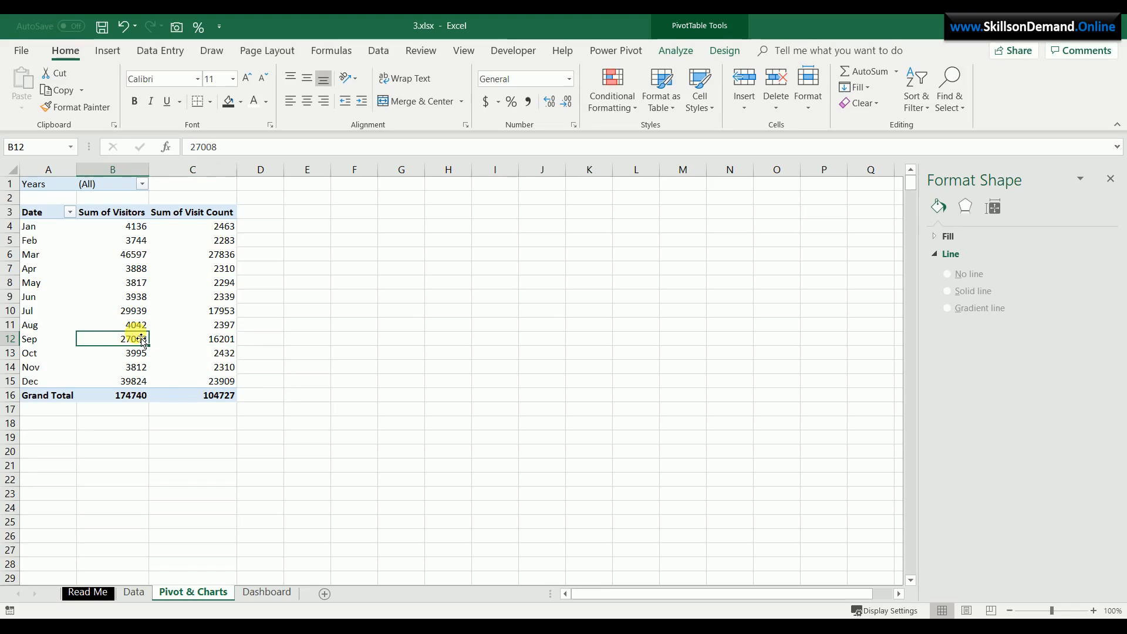
click(108, 51)
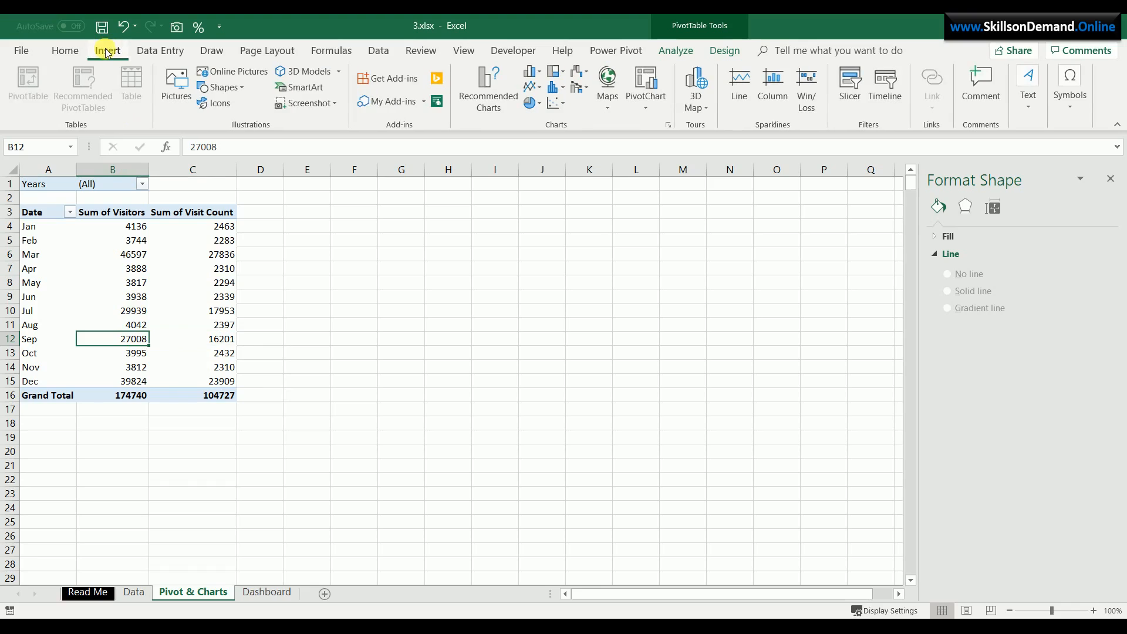
click(655, 88)
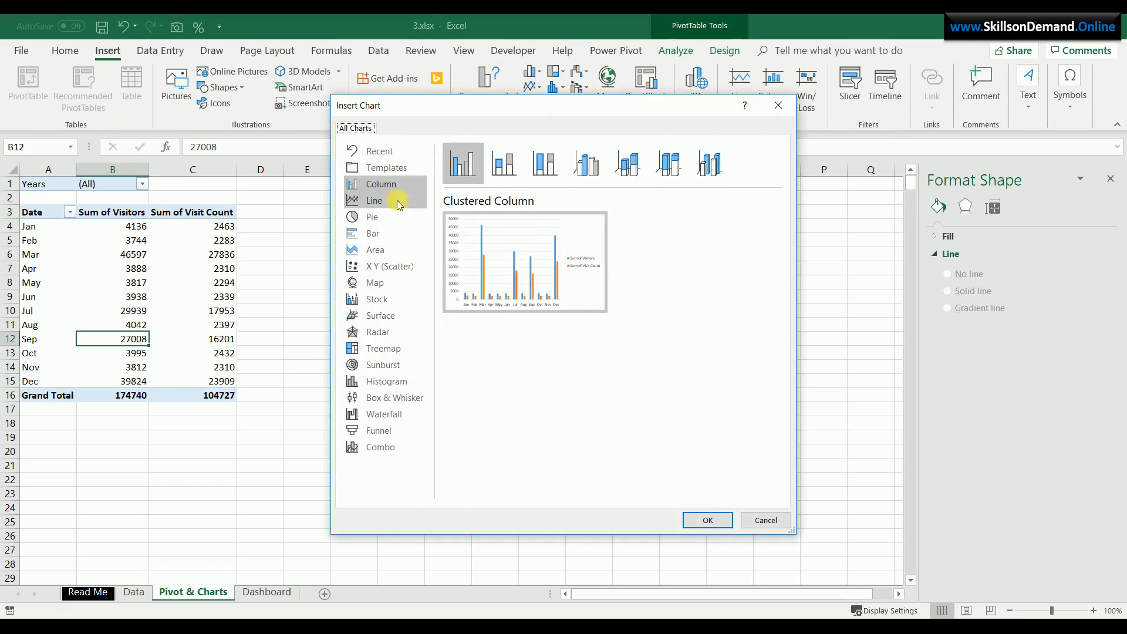
click(376, 249)
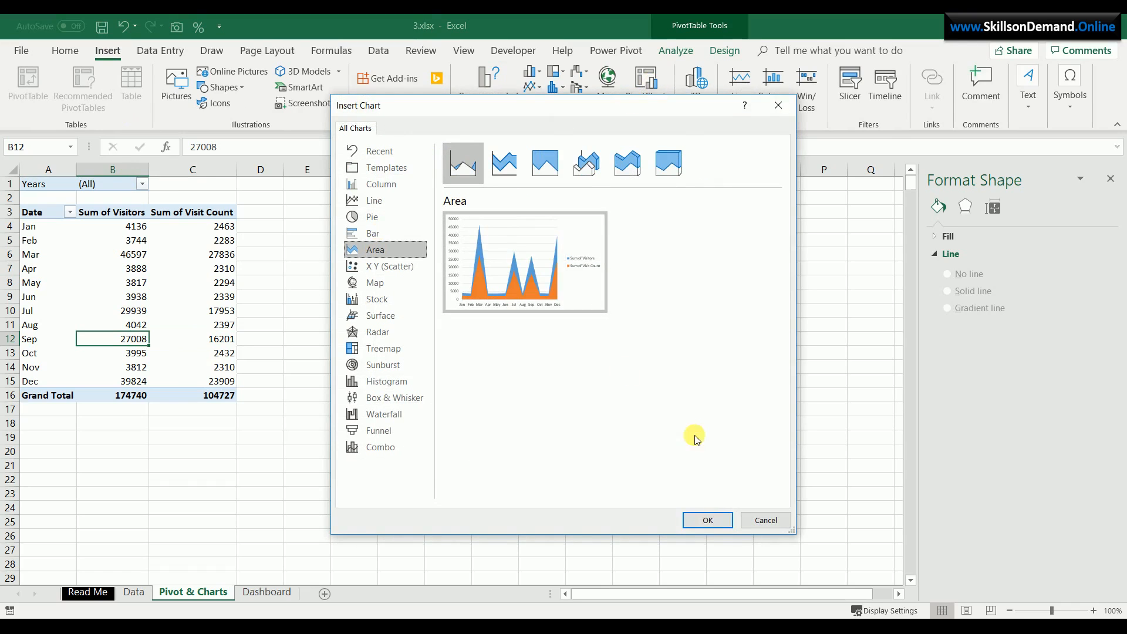
click(708, 516)
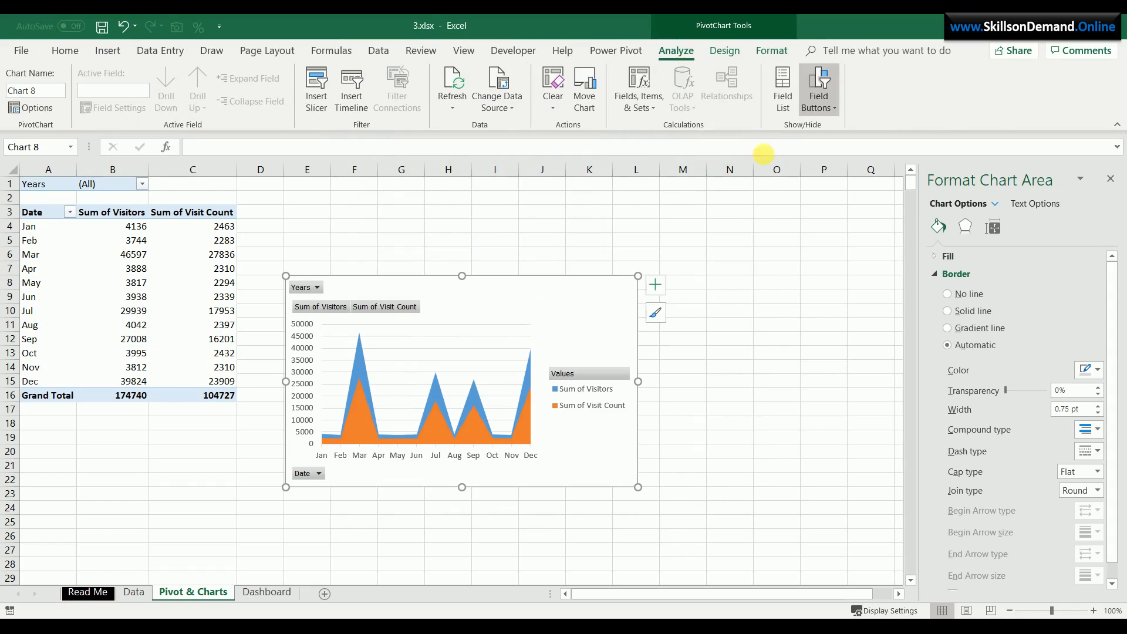
Hide all field buttons on the area chart and set its legend position to Top
click(819, 83)
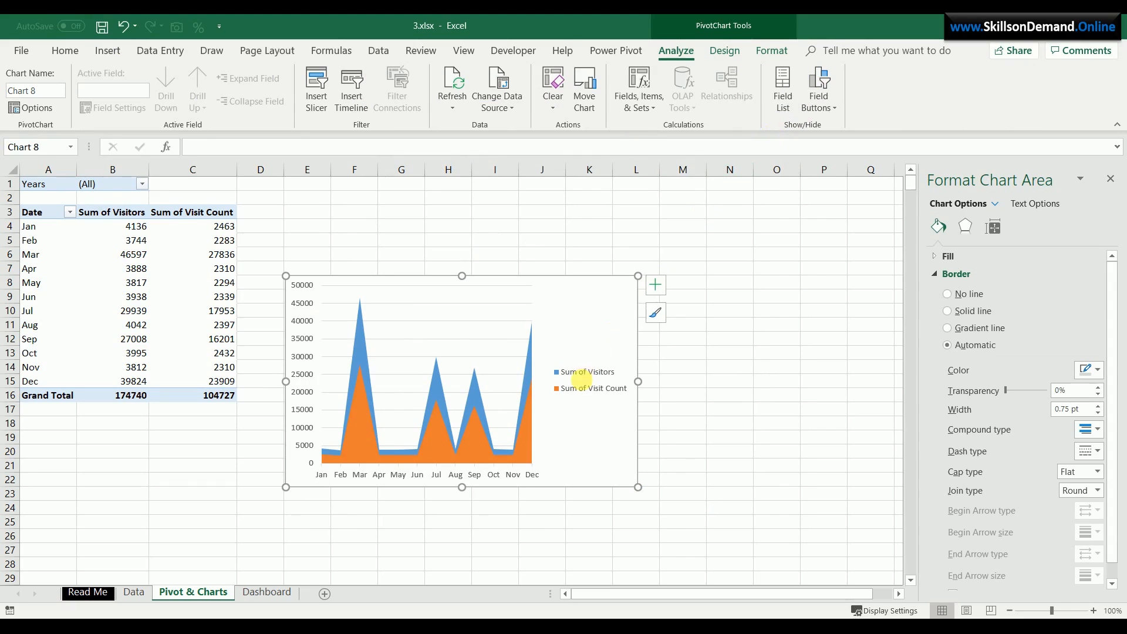
right_click(581, 379)
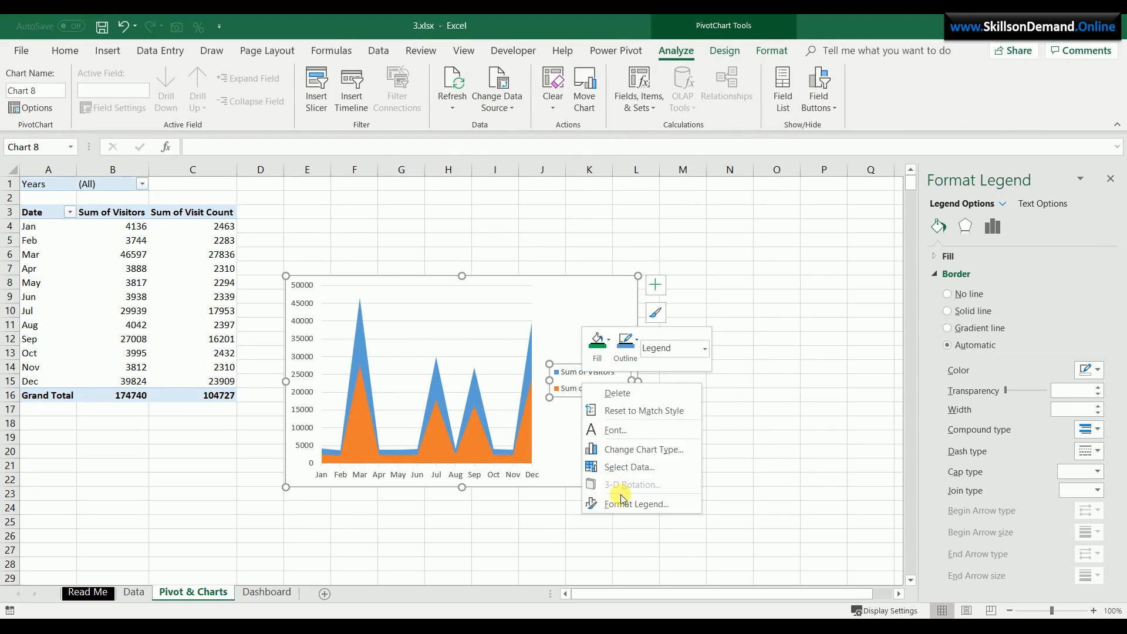
click(623, 502)
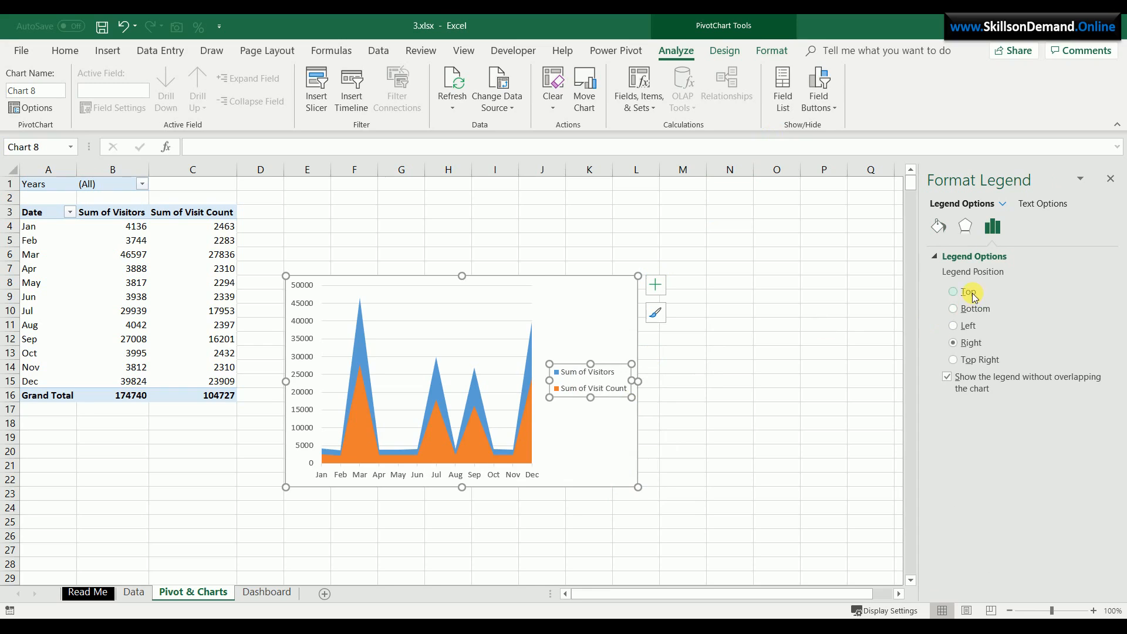
click(954, 292)
Delete the major gridlines from the area chart's plot area
click(518, 381)
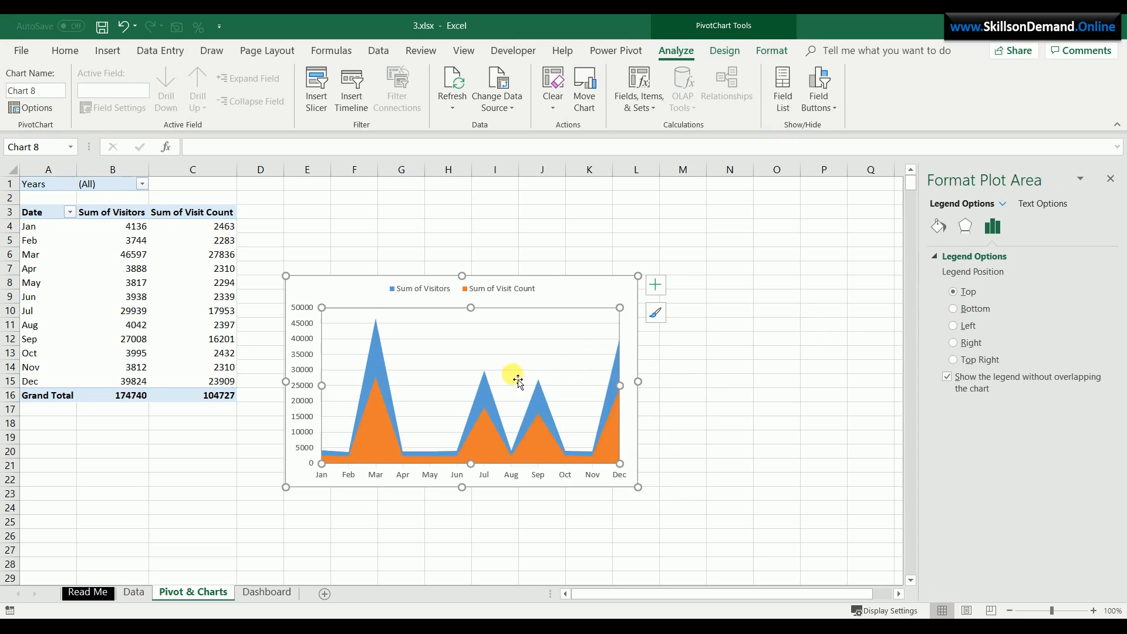
click(513, 370)
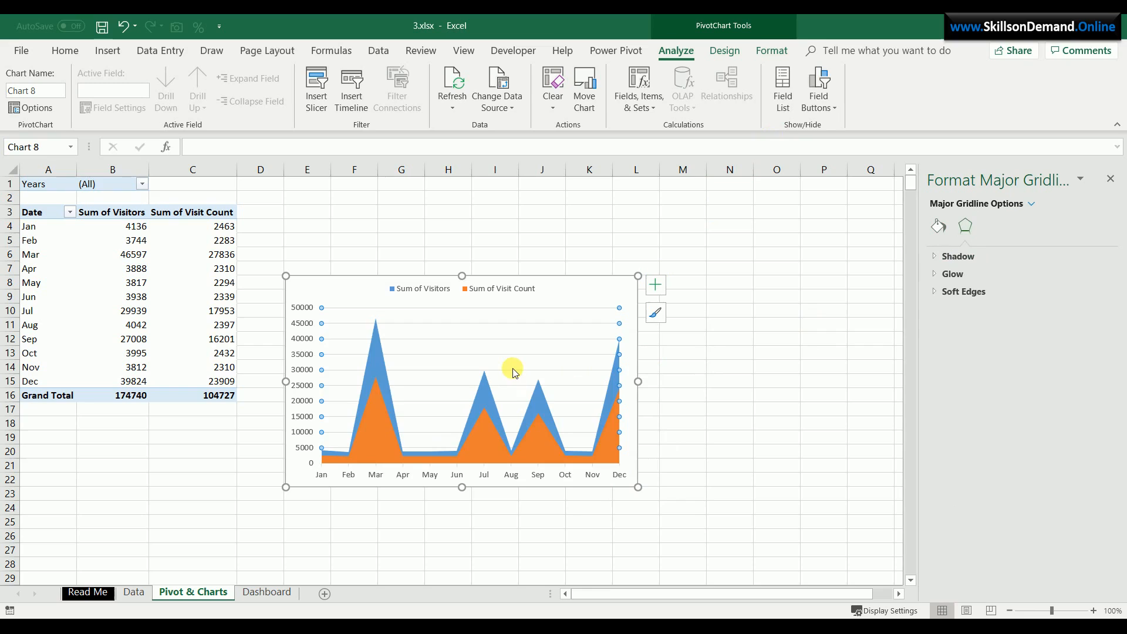
key(Delete)
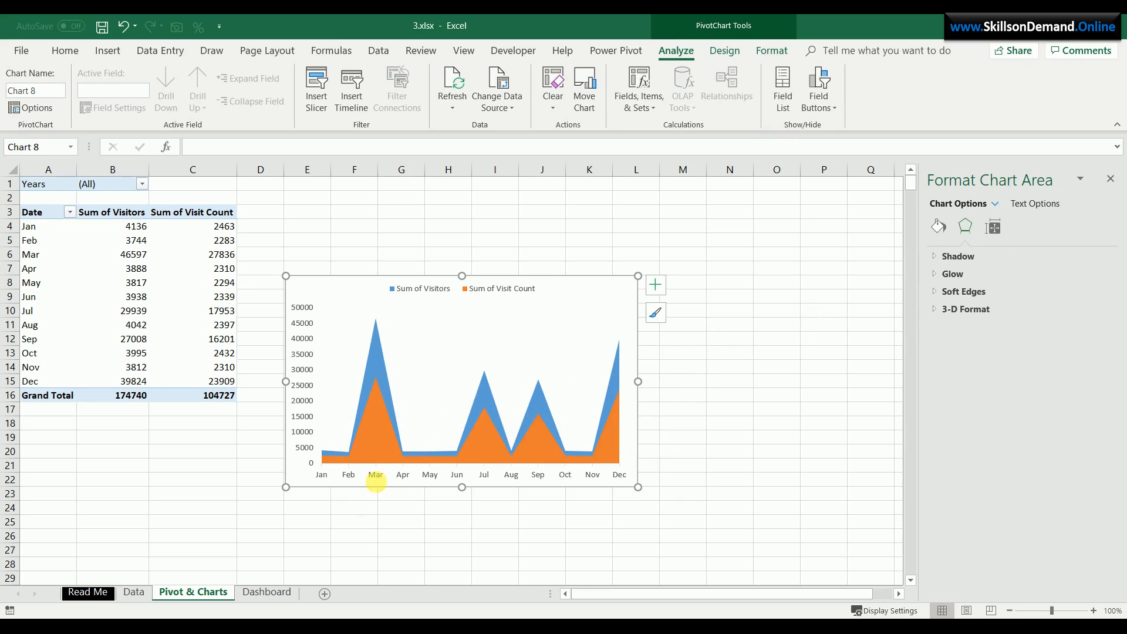
Set the label position of the area chart's horizontal month axis to High
click(380, 479)
right_click(379, 475)
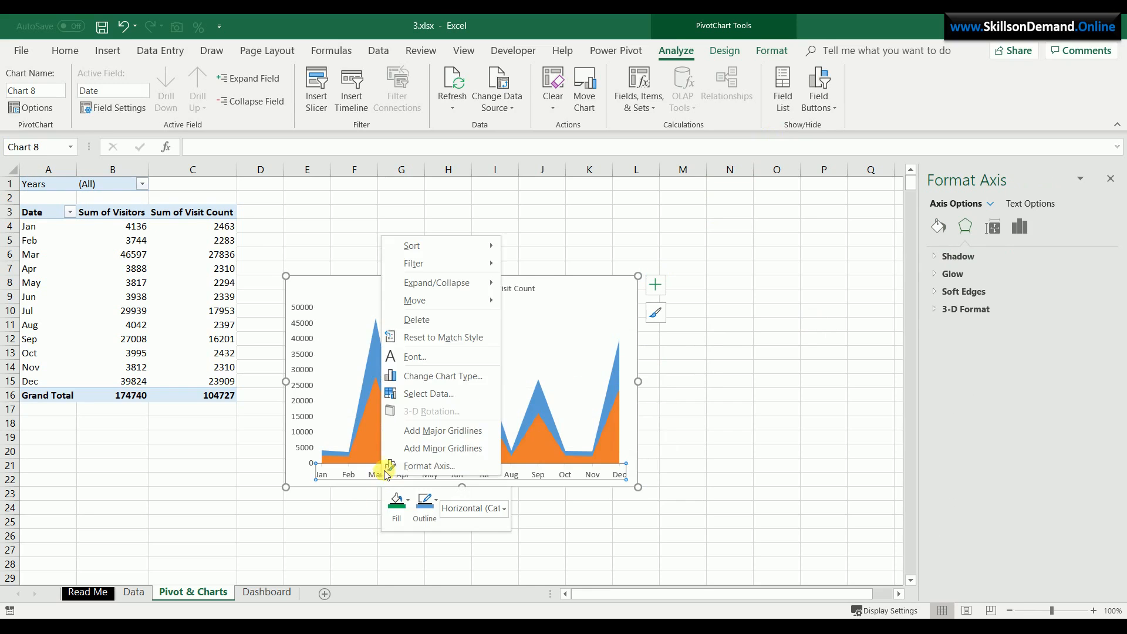
click(413, 466)
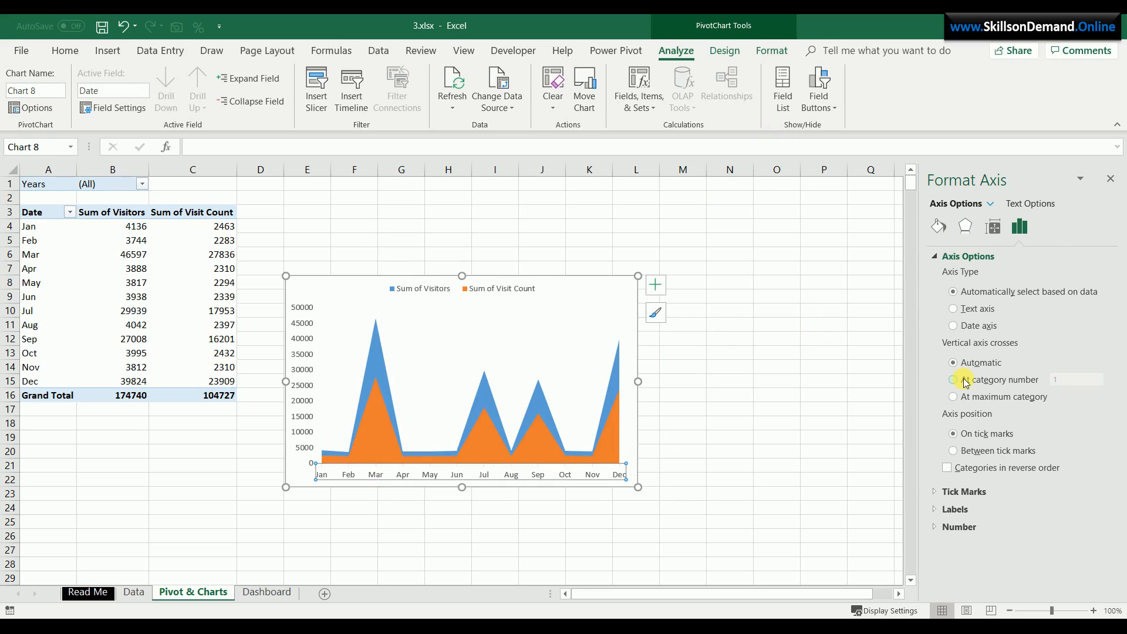
click(956, 511)
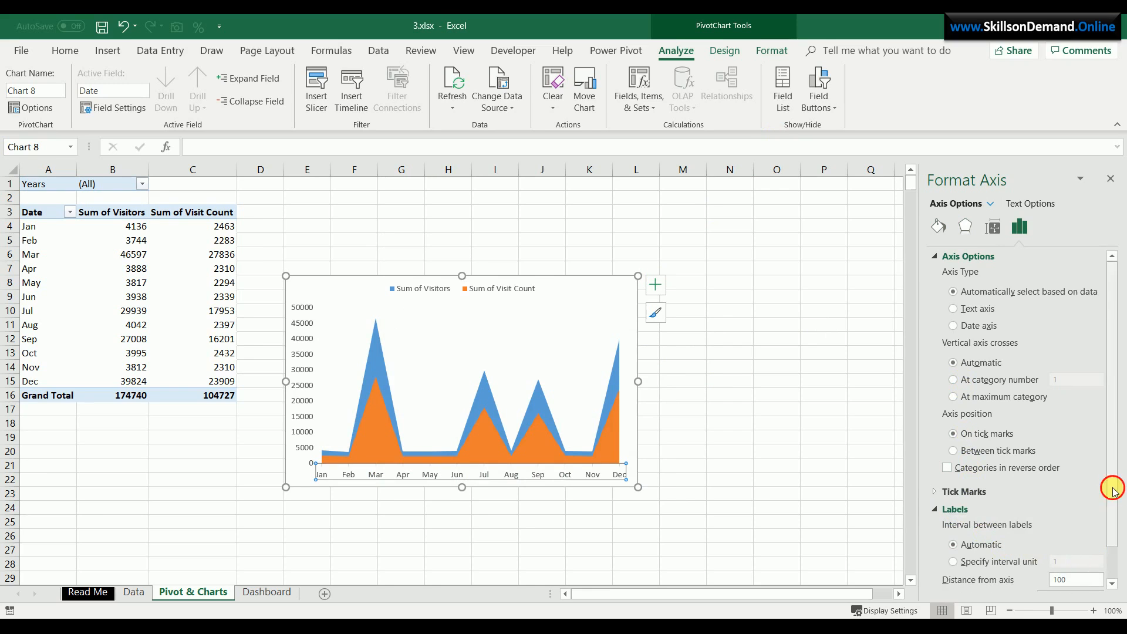
drag(1115, 420, 1123, 572)
click(1070, 561)
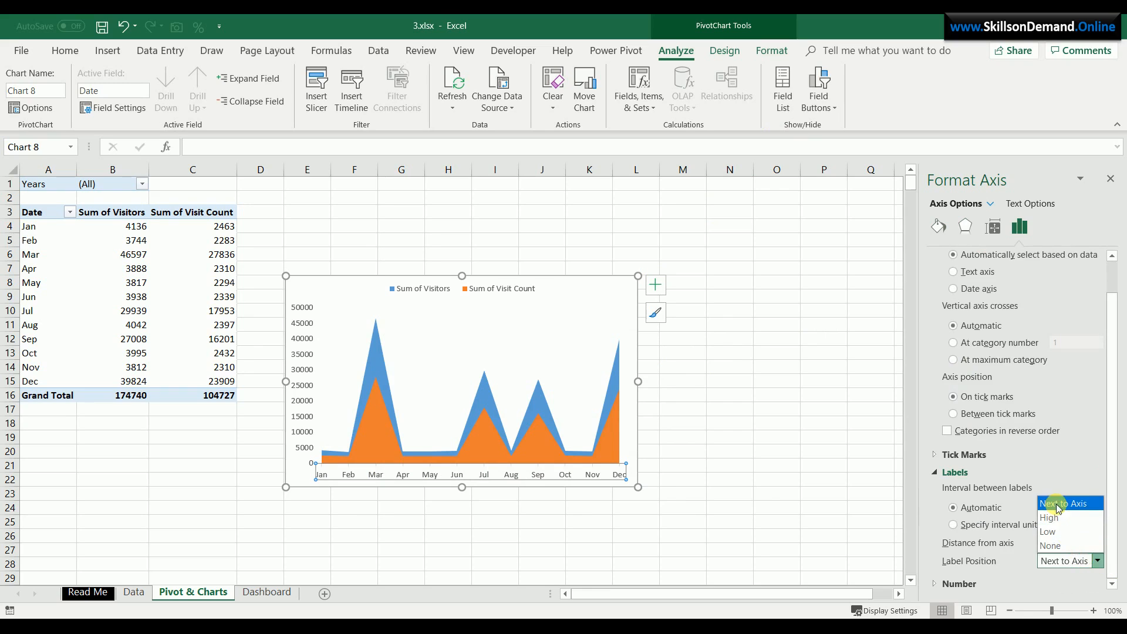
click(1057, 518)
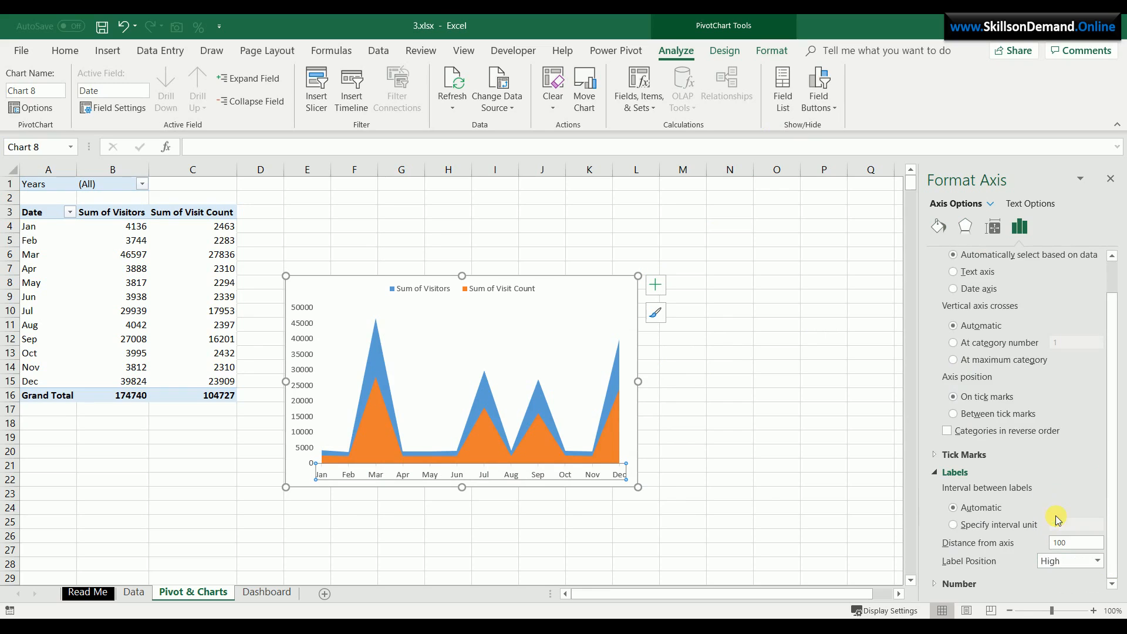
click(784, 444)
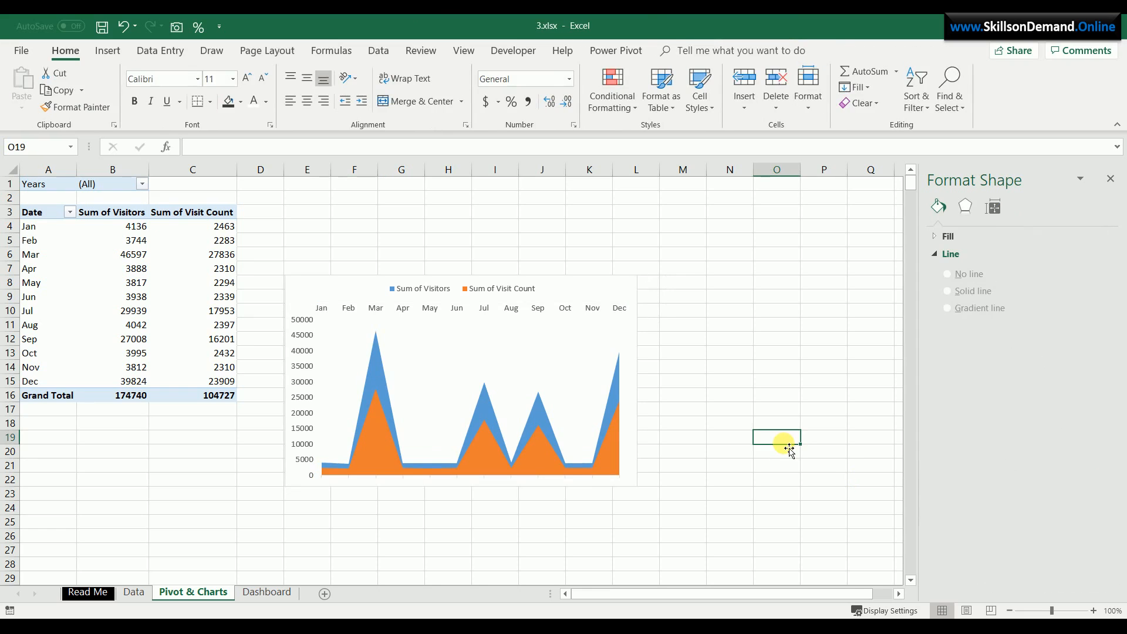
Format the labels of the area chart's vertical value axis and horizontal month axis as black, bold text
click(303, 420)
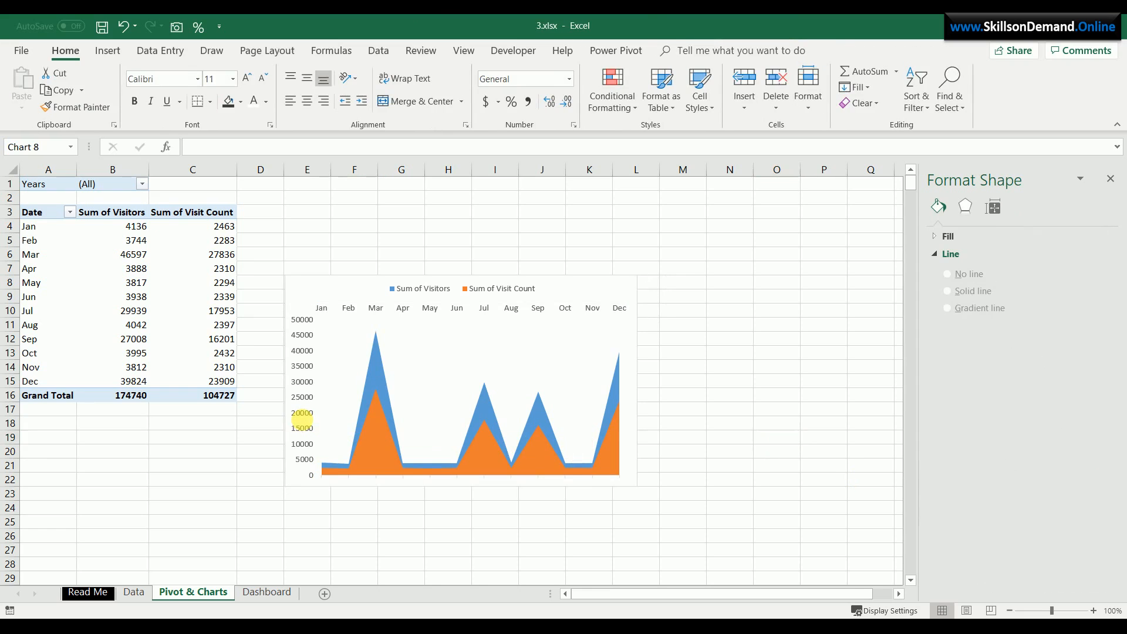
click(65, 50)
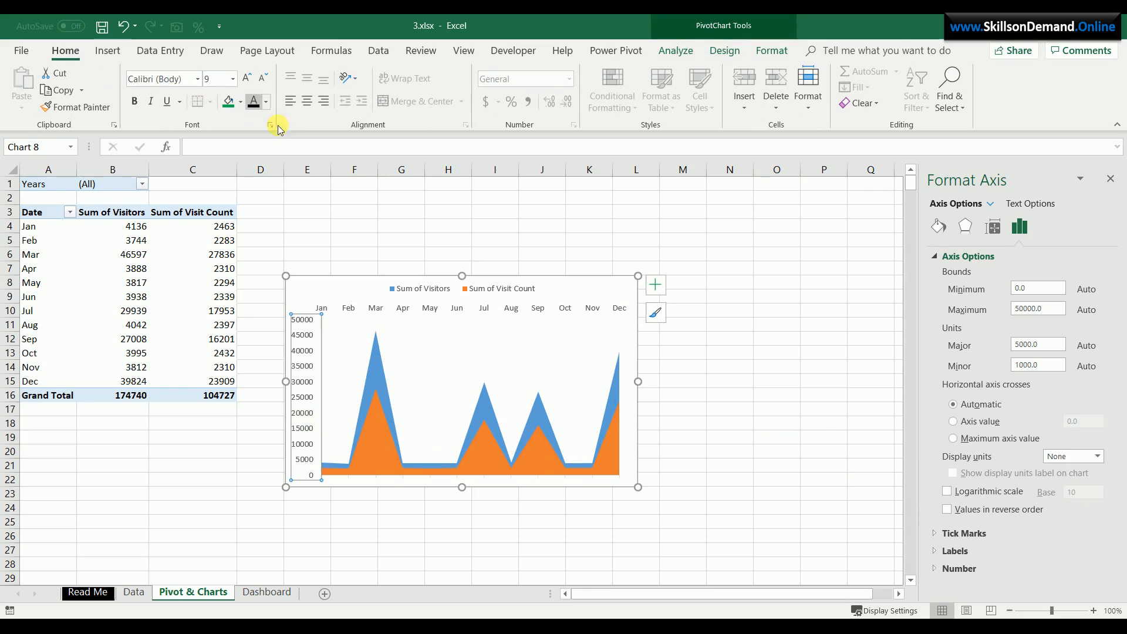
click(347, 309)
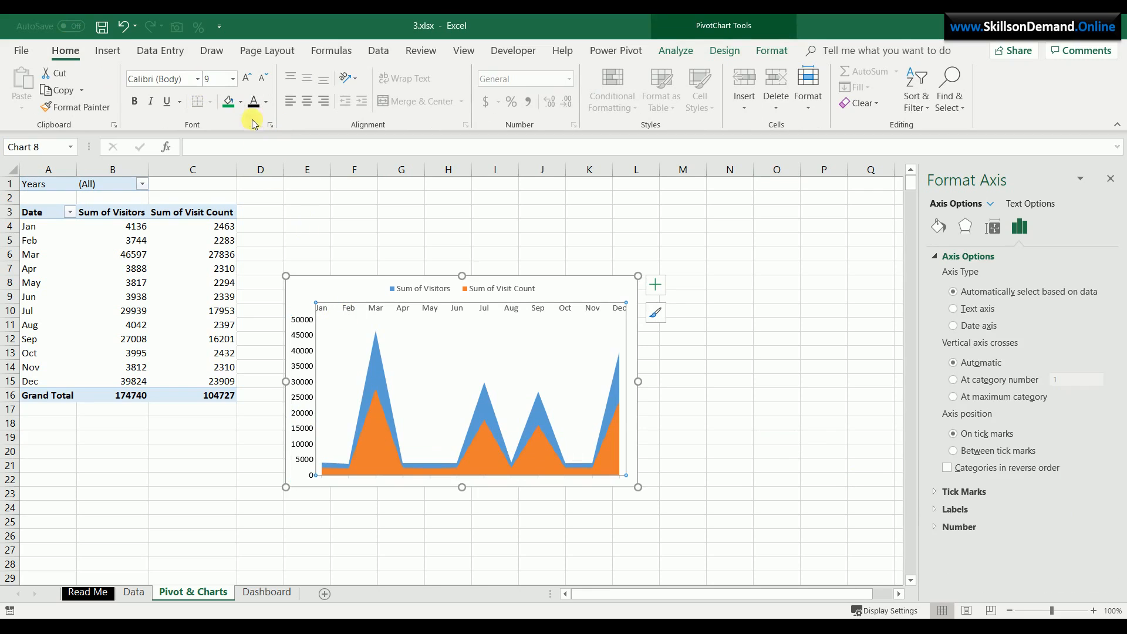
click(135, 102)
click(295, 355)
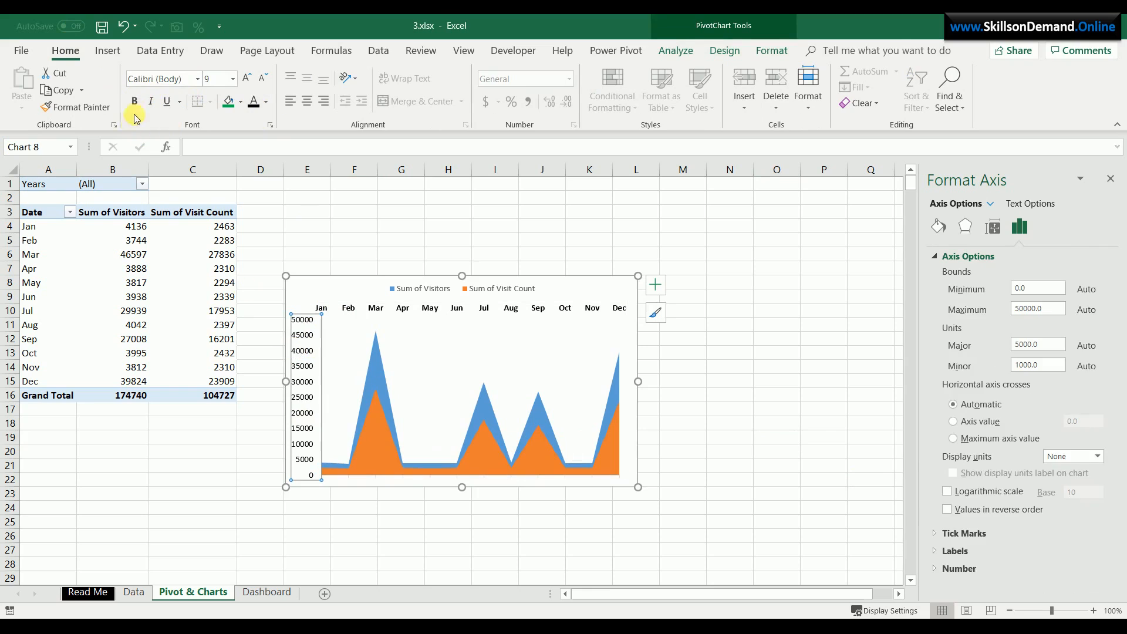
Format the area chart's legend text as black and bold
click(426, 290)
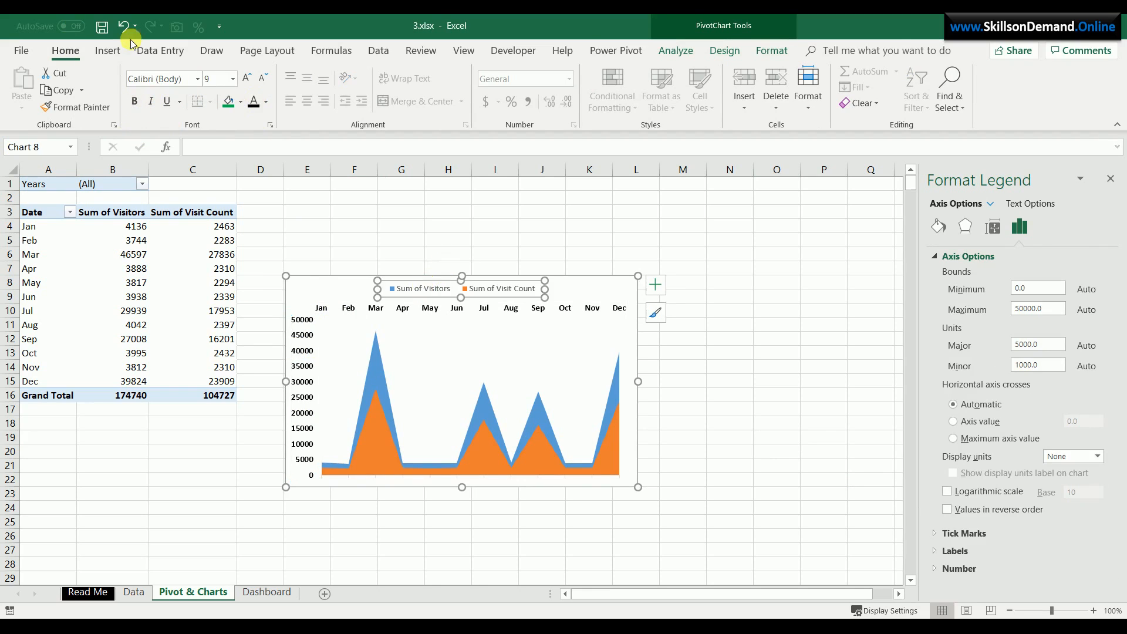
click(136, 102)
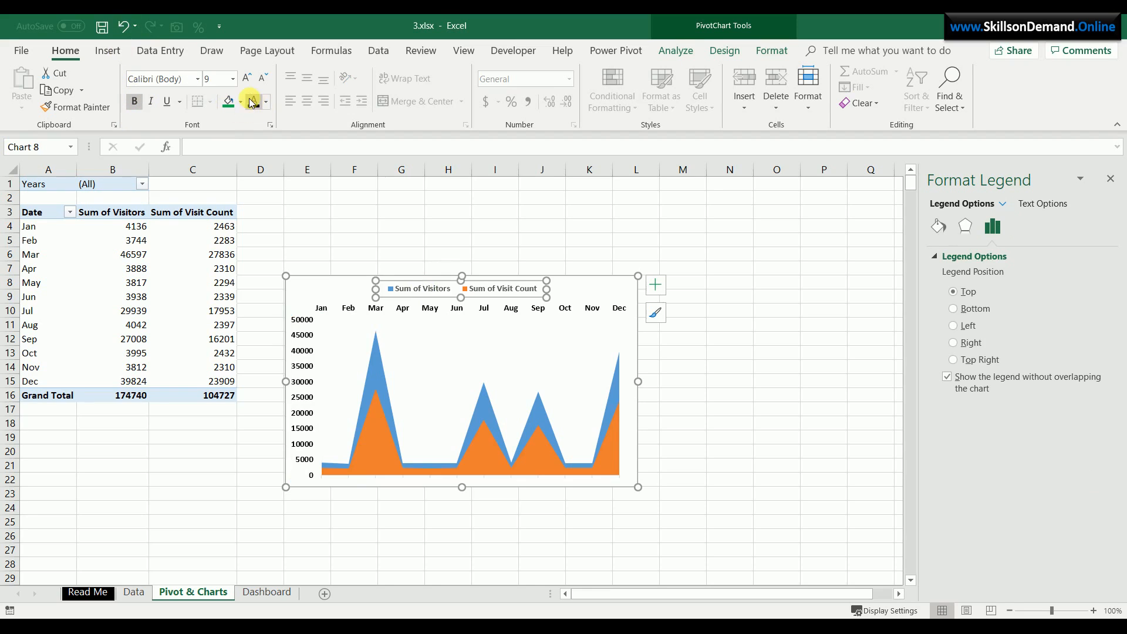
click(731, 370)
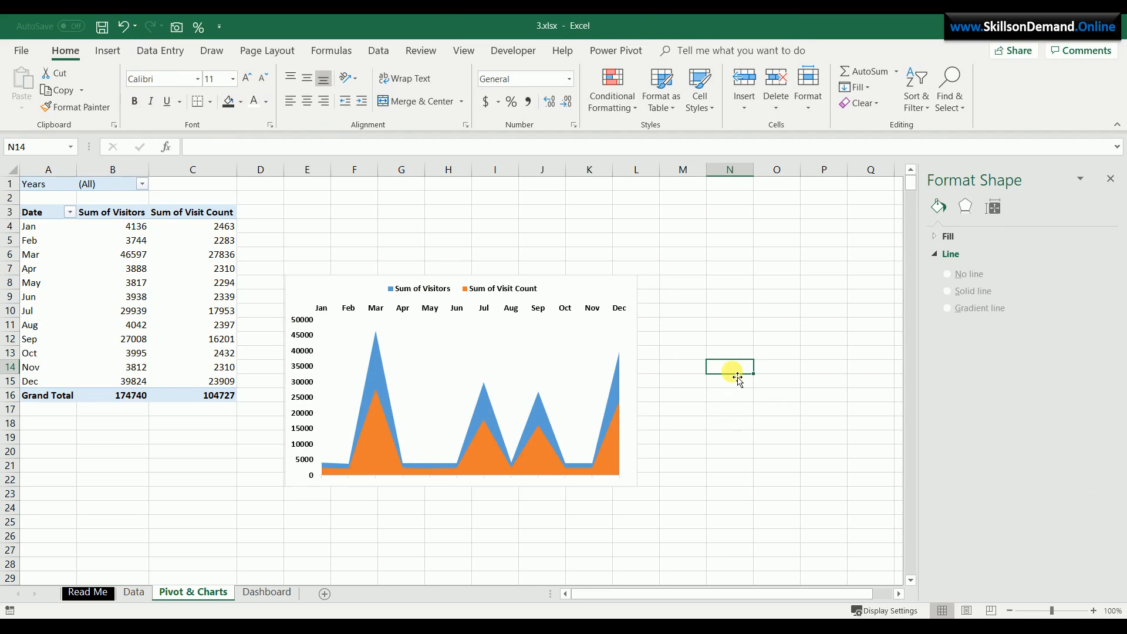
Fill the Sum of Visitors series with black and the Sum of Visit Count series with standard green
click(379, 370)
click(240, 102)
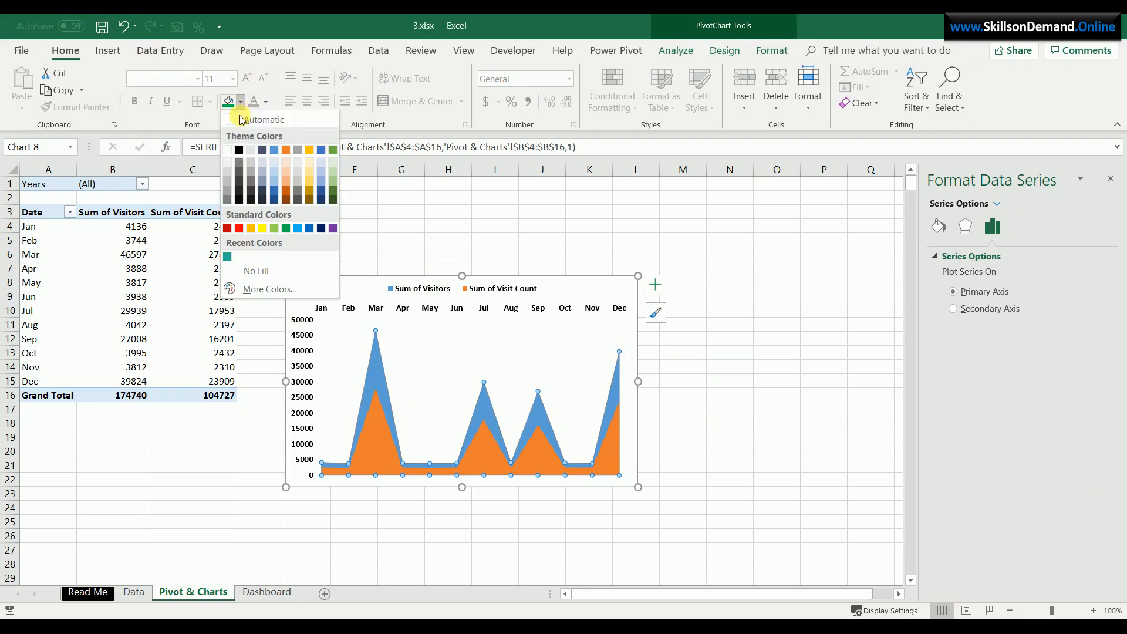
click(240, 152)
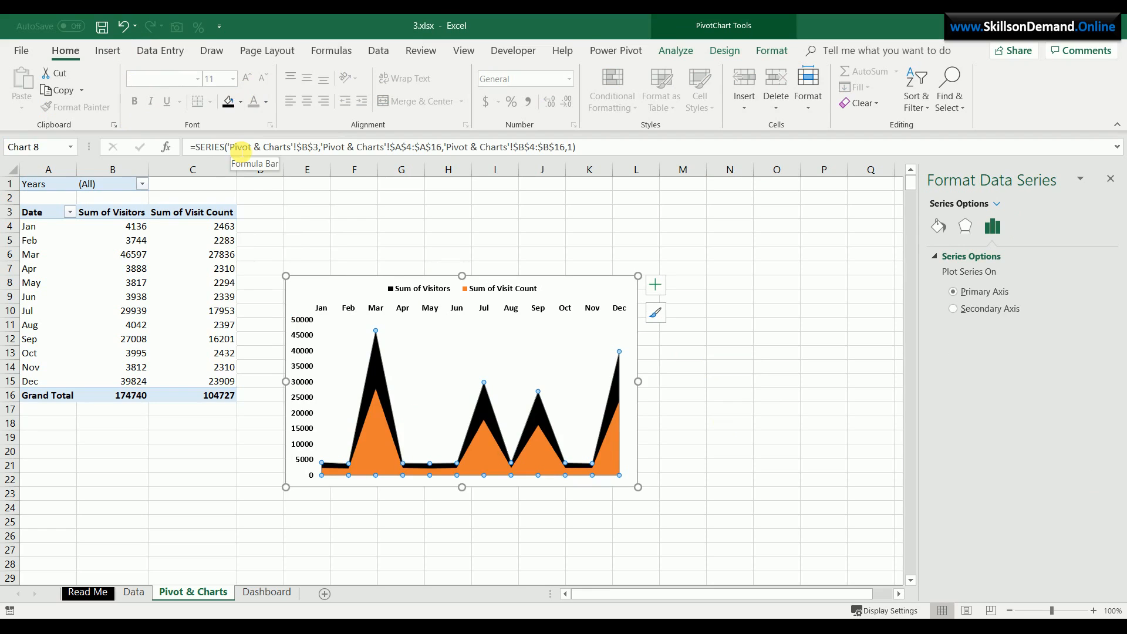
click(375, 425)
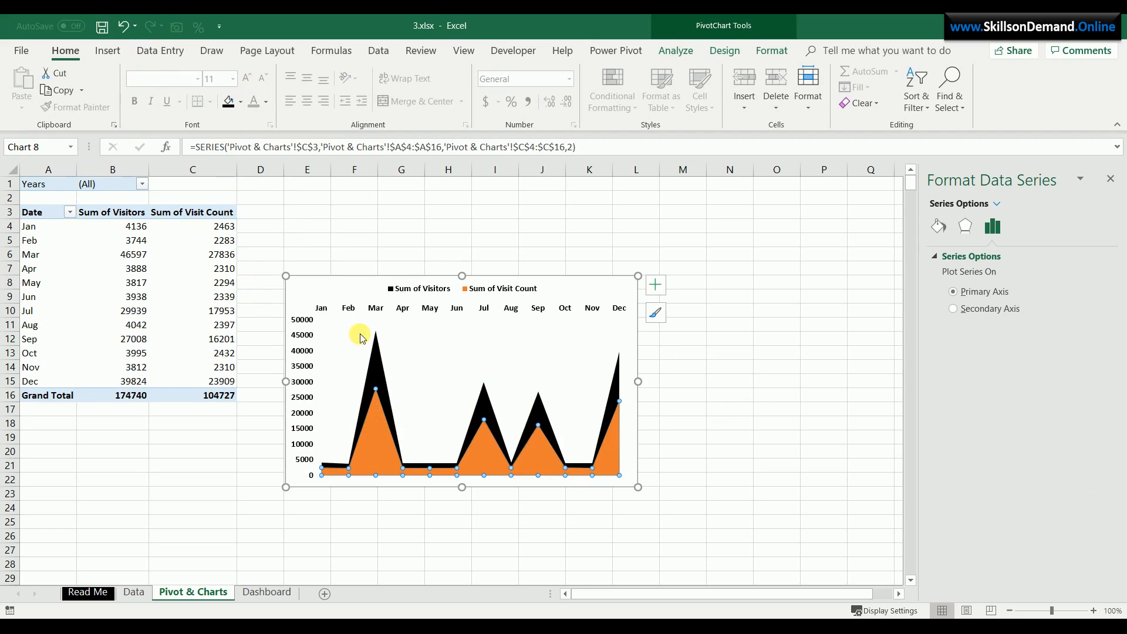
click(241, 104)
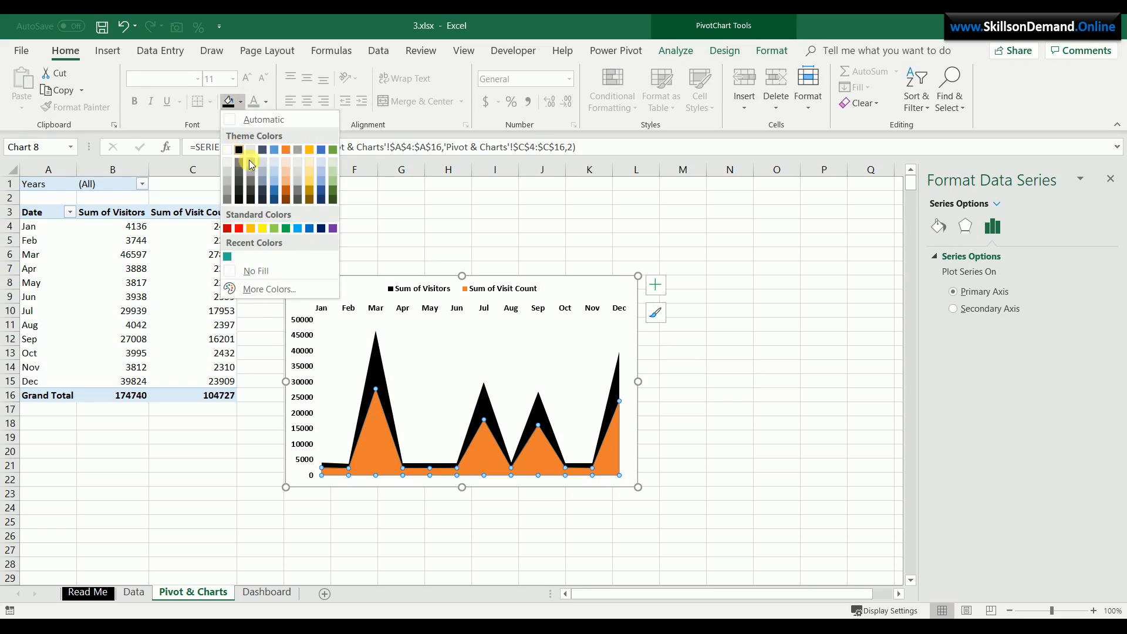
click(289, 232)
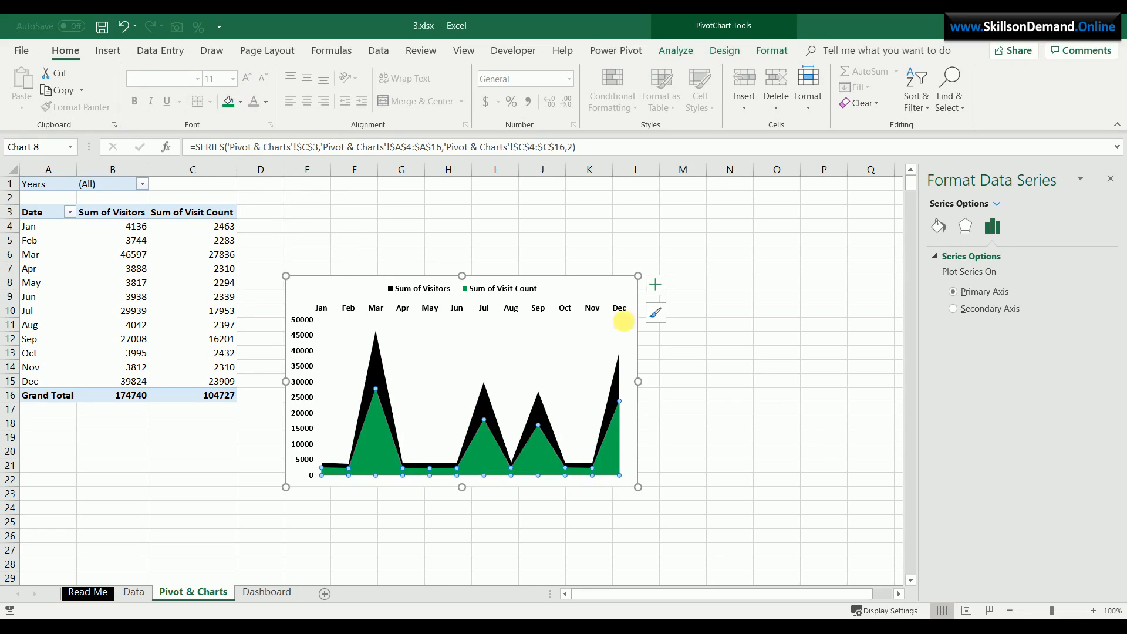
click(819, 467)
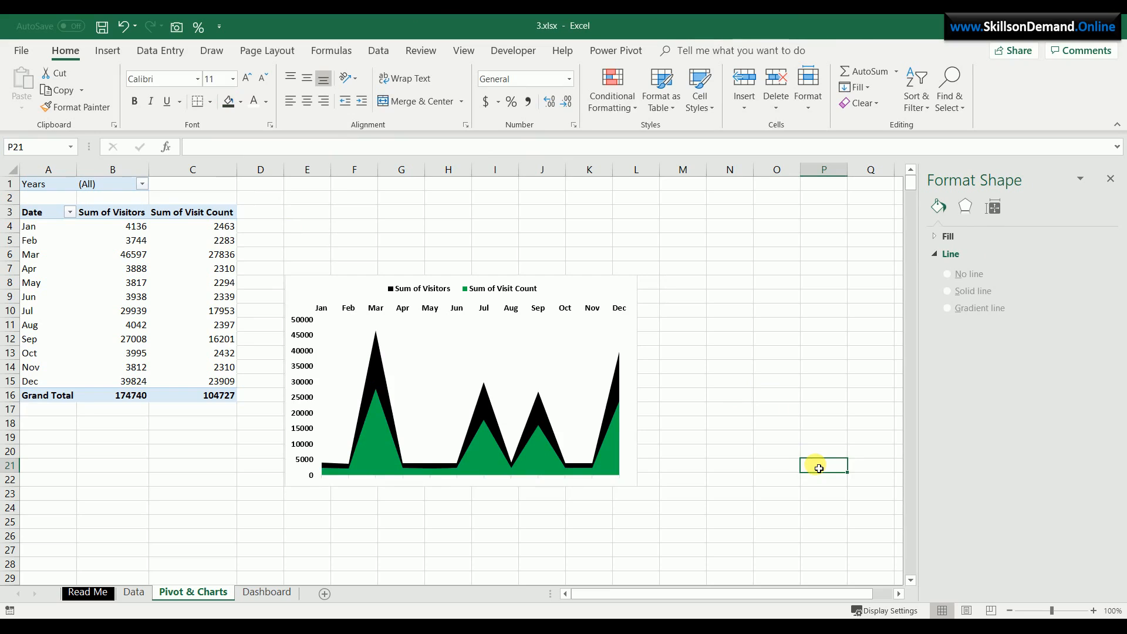
Add a chart title to the area chart using the Above Chart placement
click(569, 355)
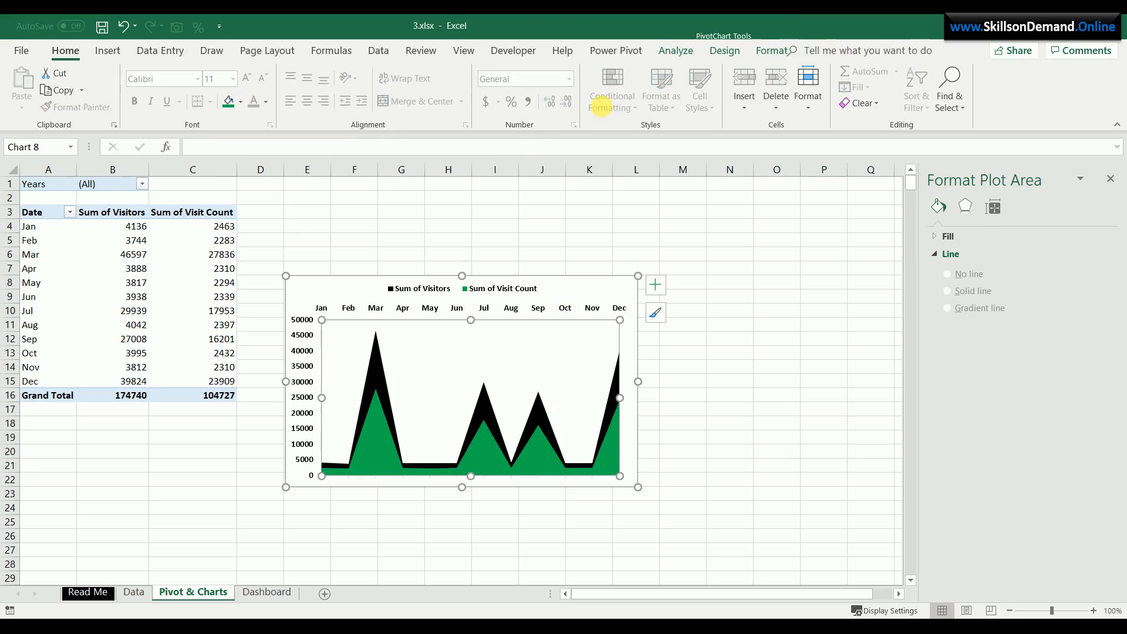
click(725, 51)
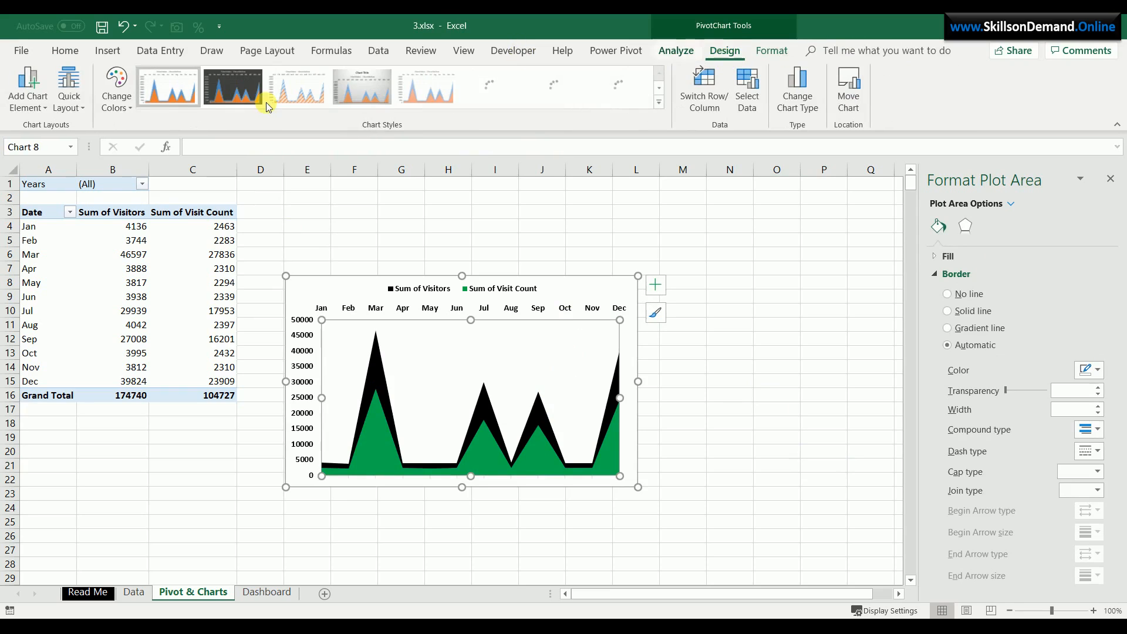
click(47, 100)
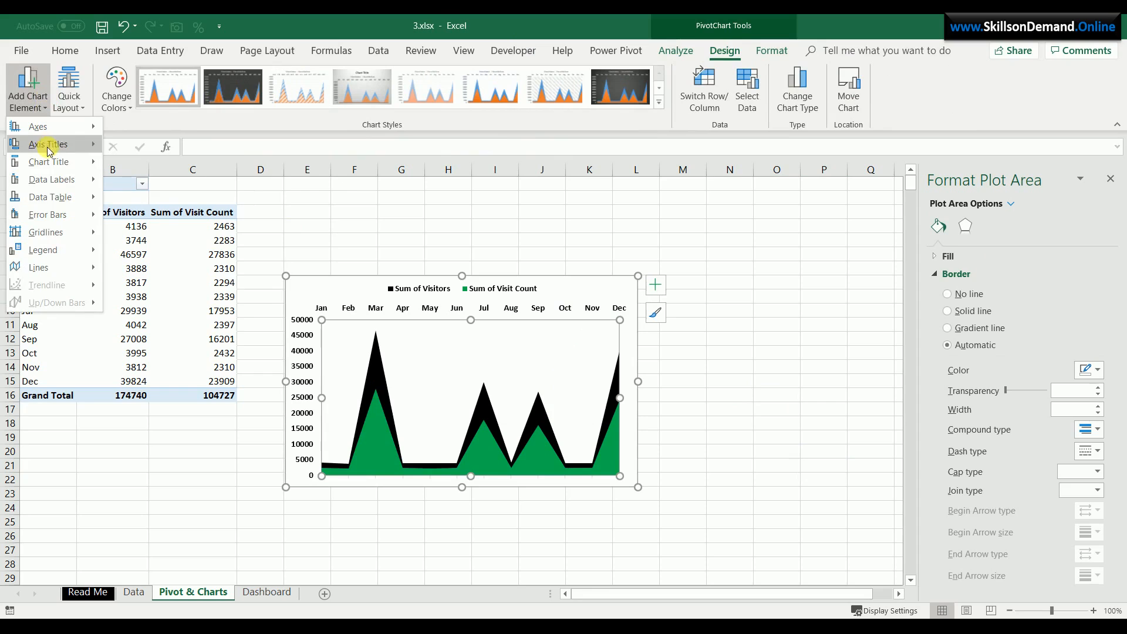
mouse_move(53, 162)
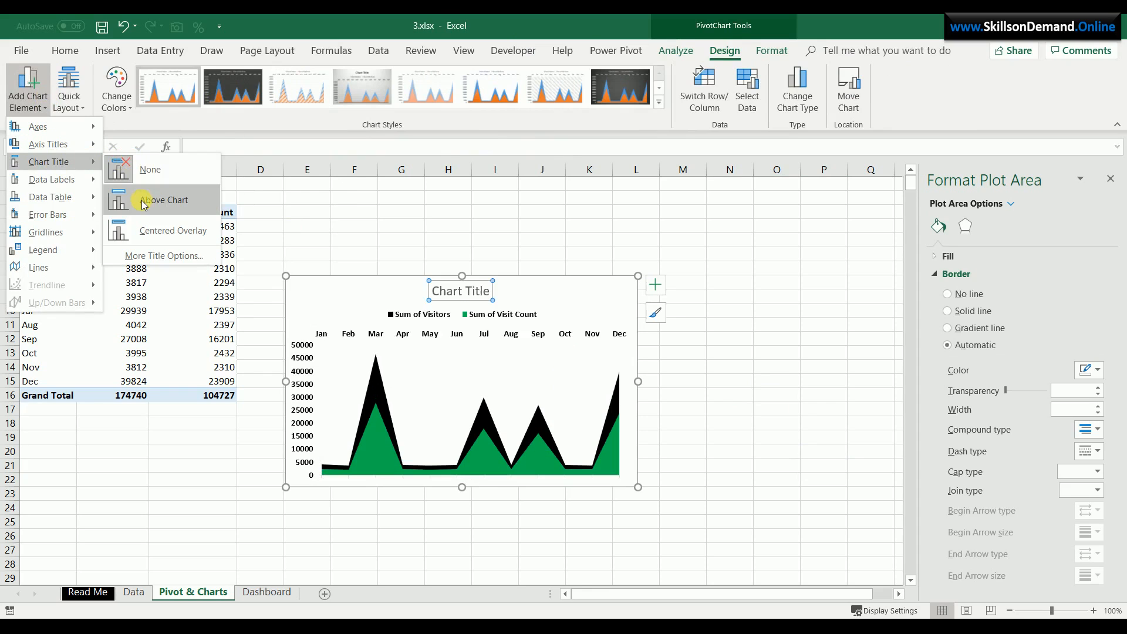
click(146, 201)
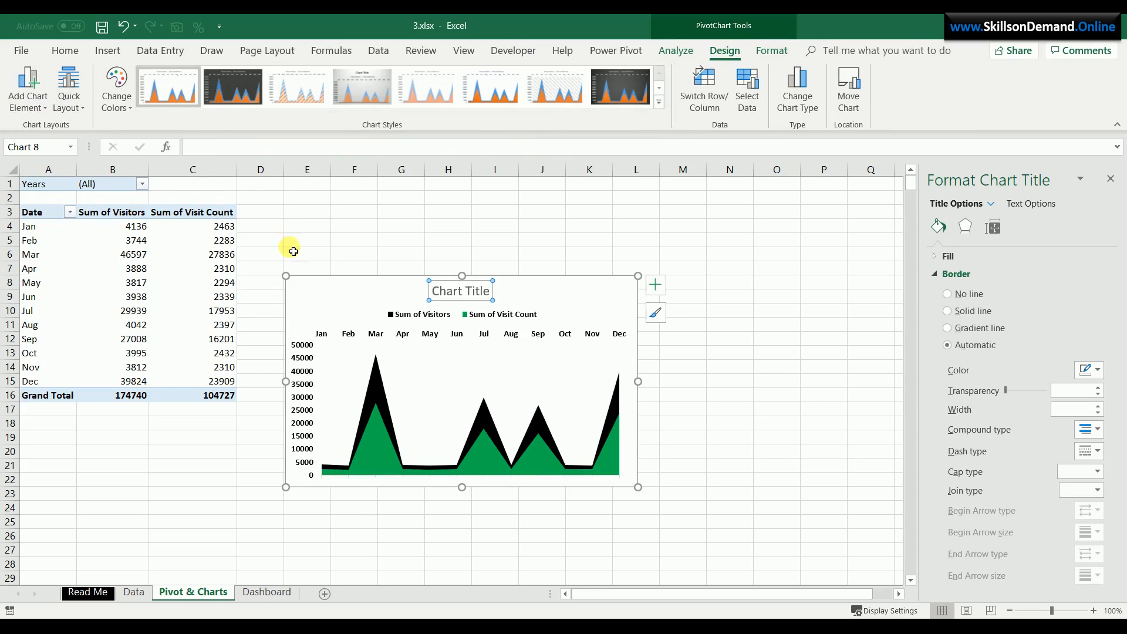
Replace the area chart's placeholder title text with "Visitor Details"
click(472, 292)
double_click(473, 292)
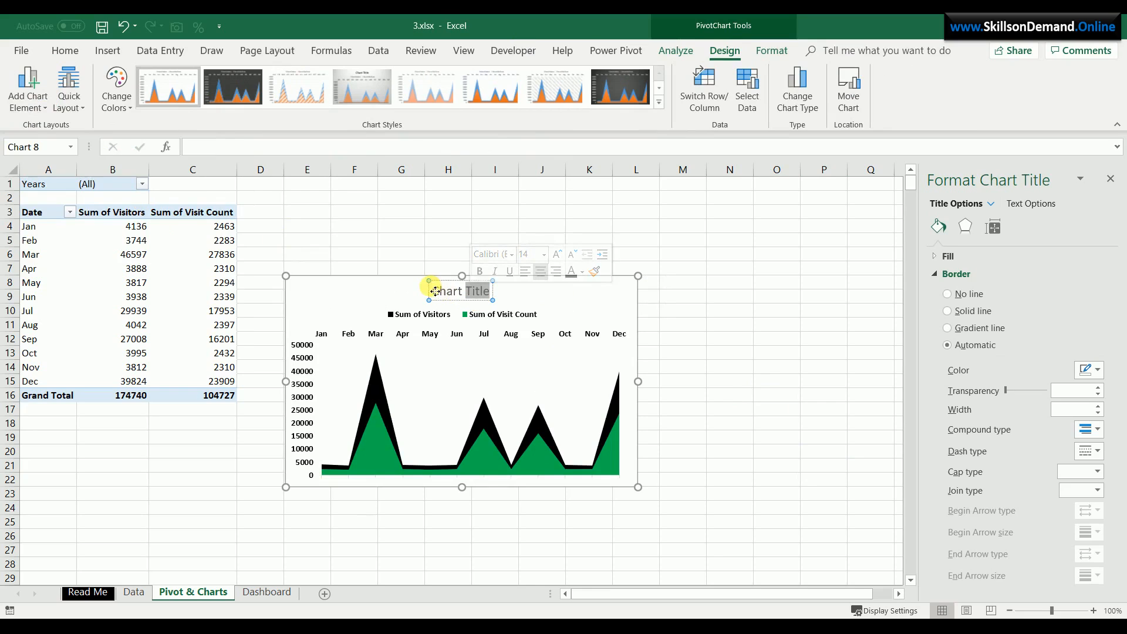
drag(440, 294, 516, 285)
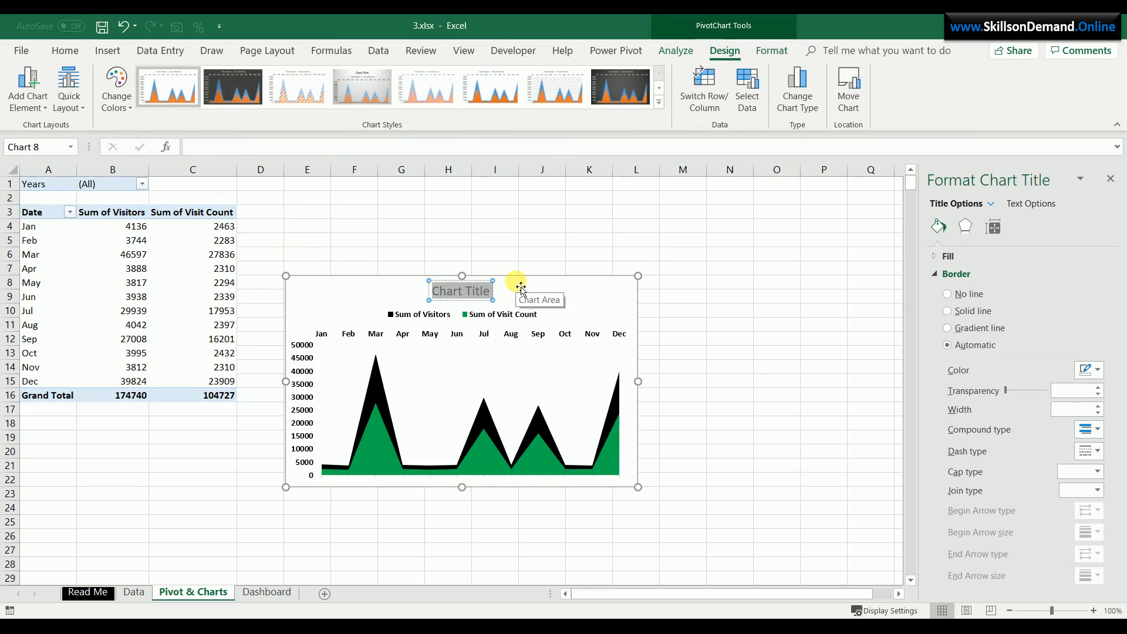
text(Visito)
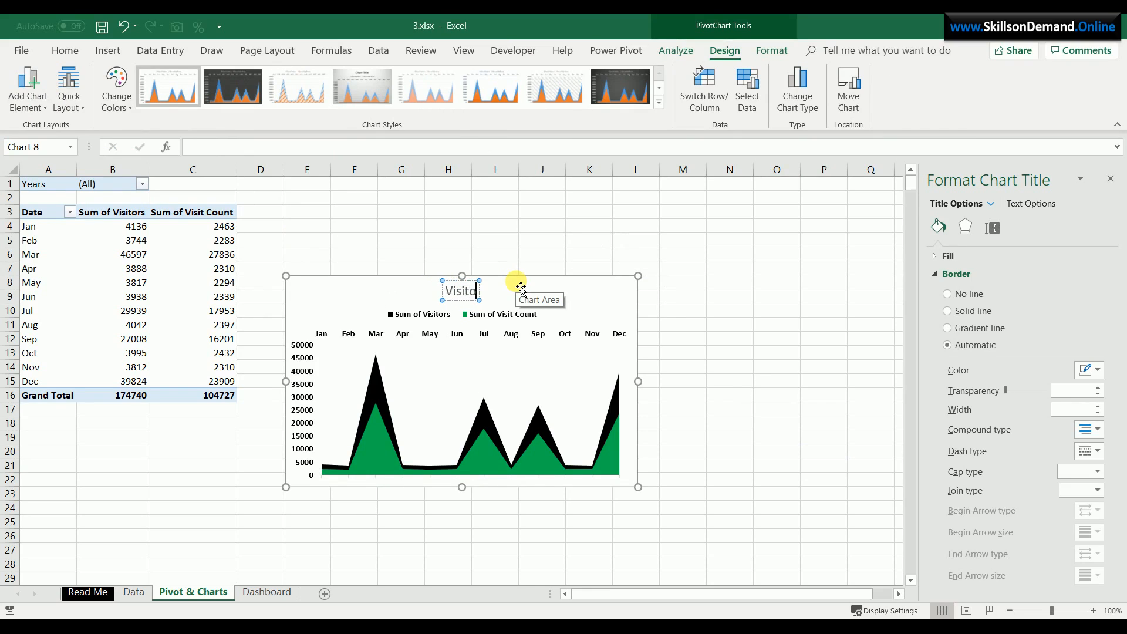
text(r Deta)
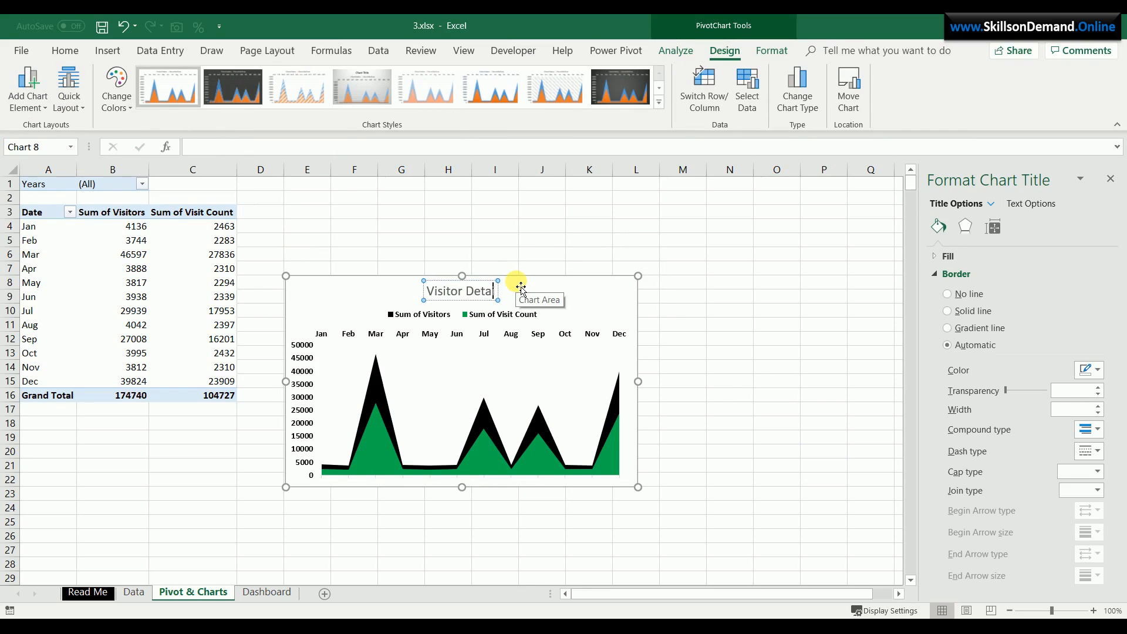
text(ils)
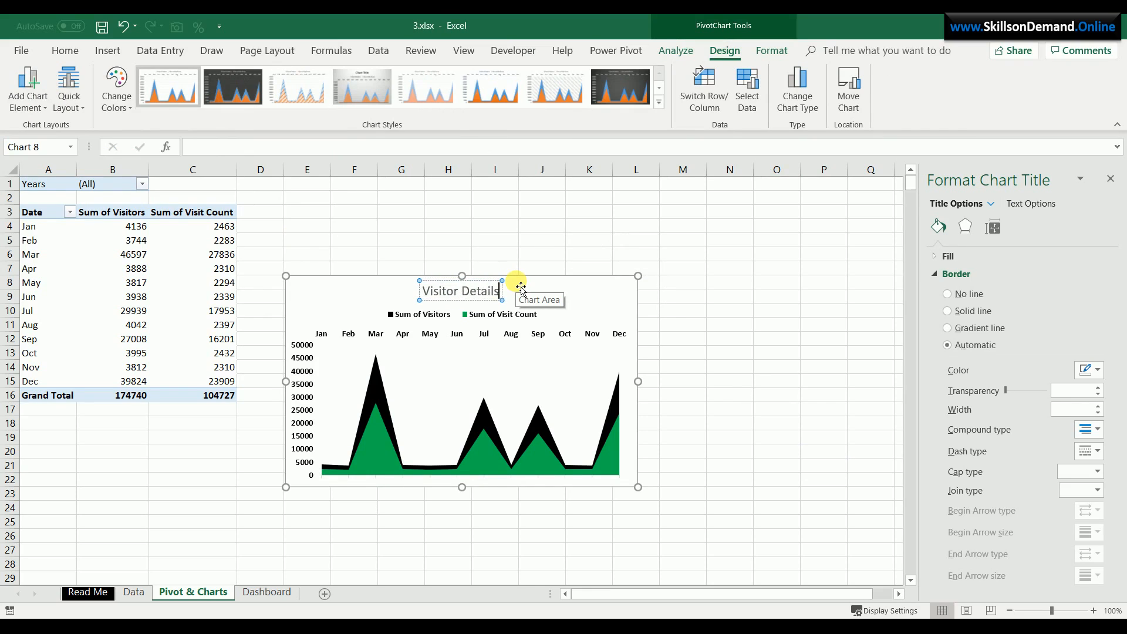
click(466, 308)
Format the whole "Visitor Details" chart title as black, bold text
click(456, 298)
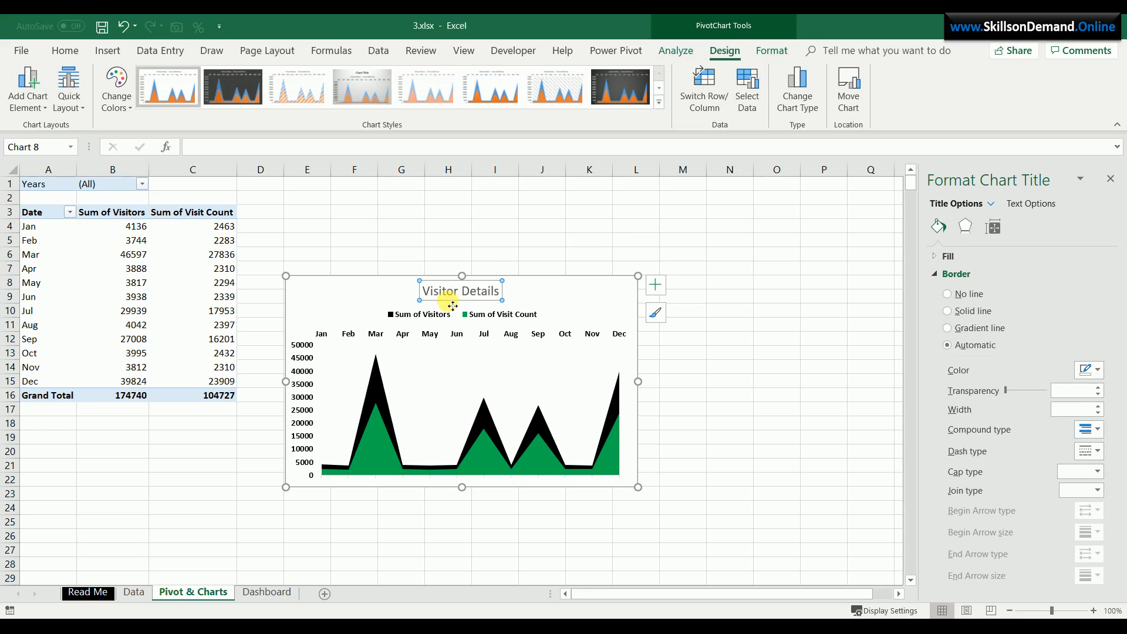
click(449, 299)
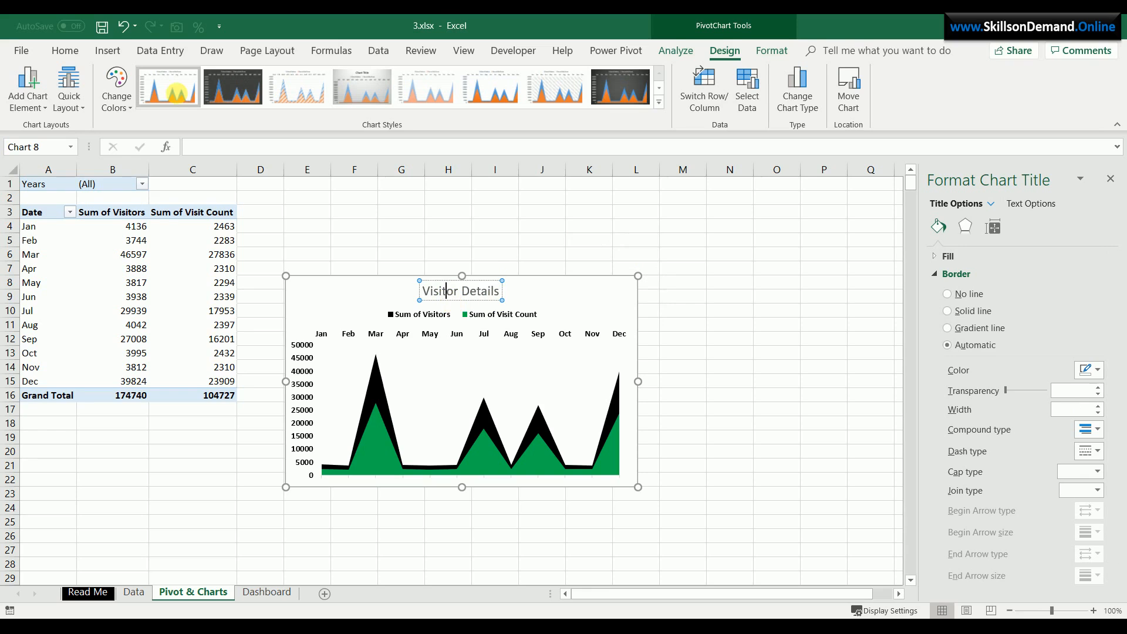
click(70, 51)
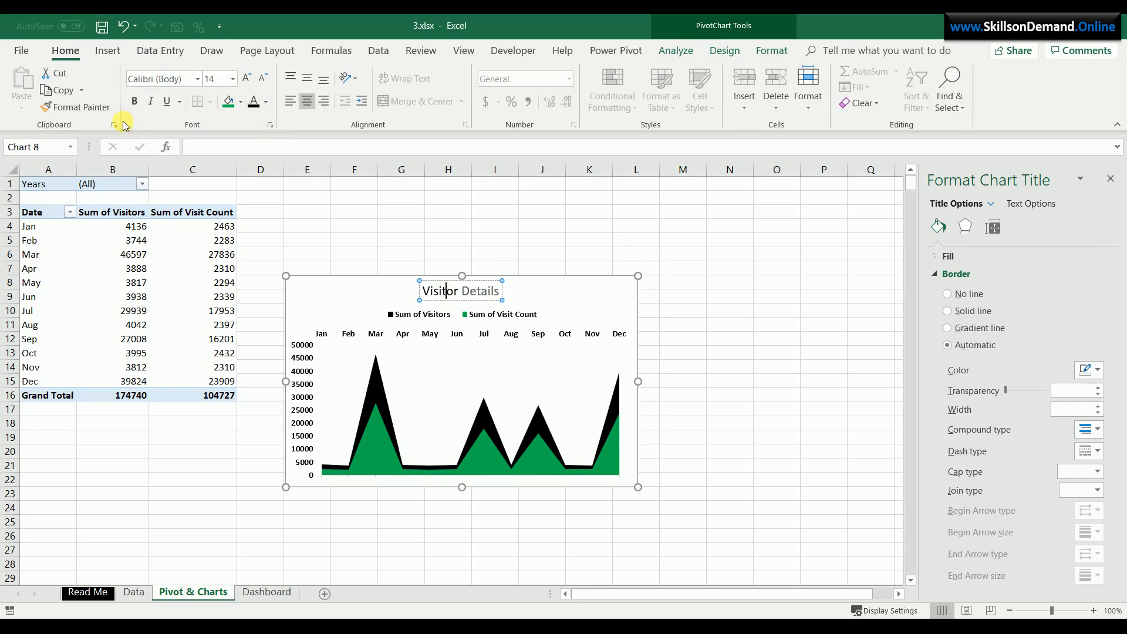
click(133, 105)
click(473, 296)
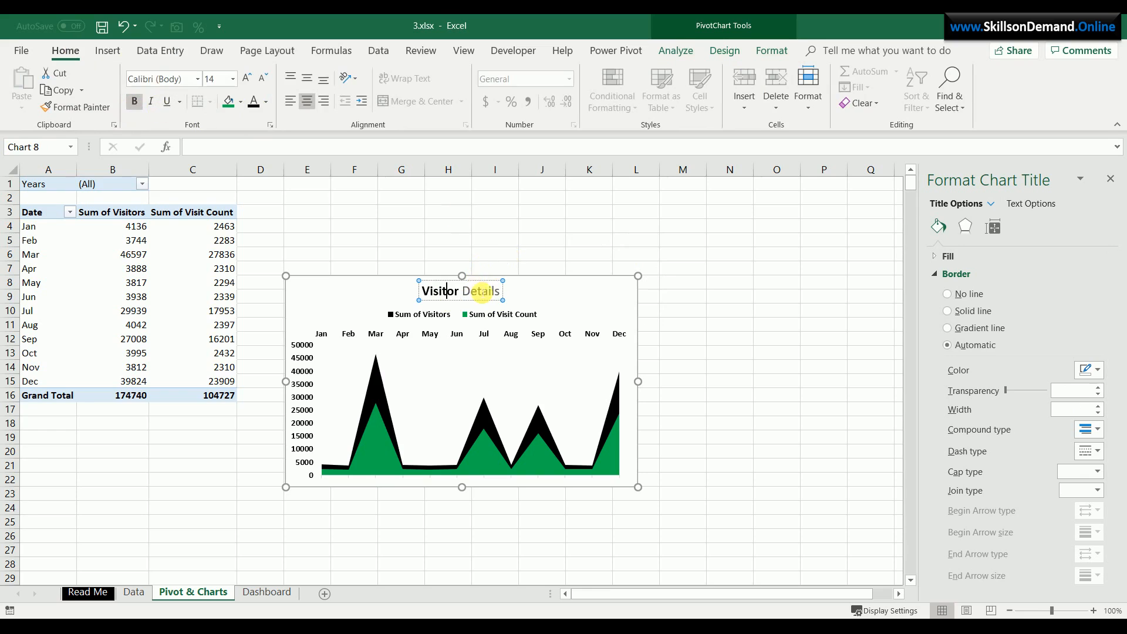
click(466, 305)
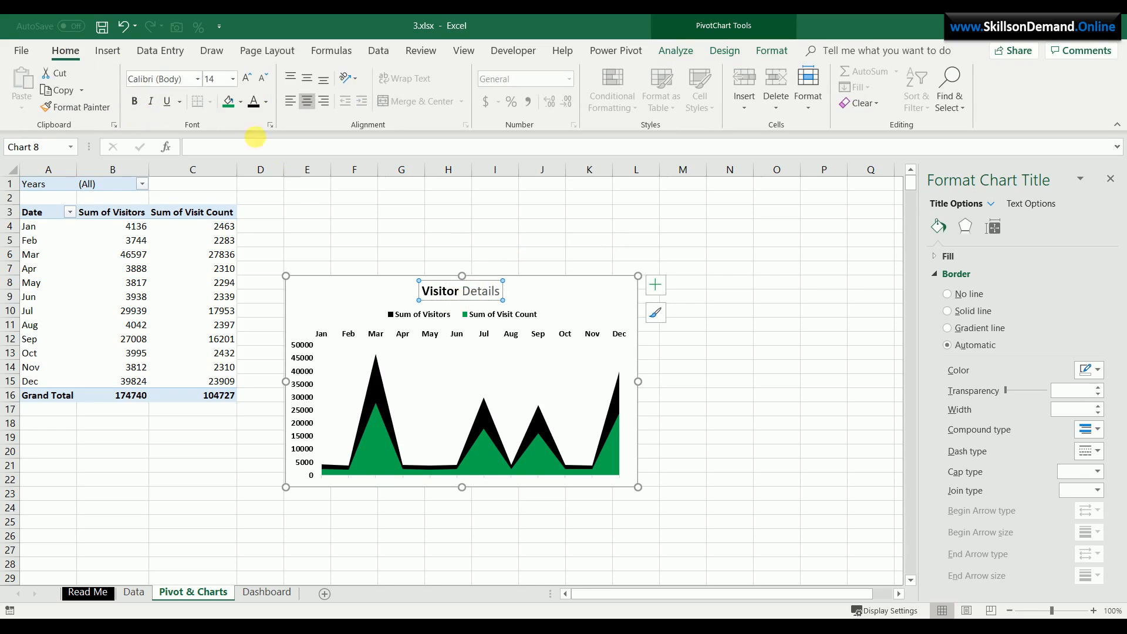
click(135, 101)
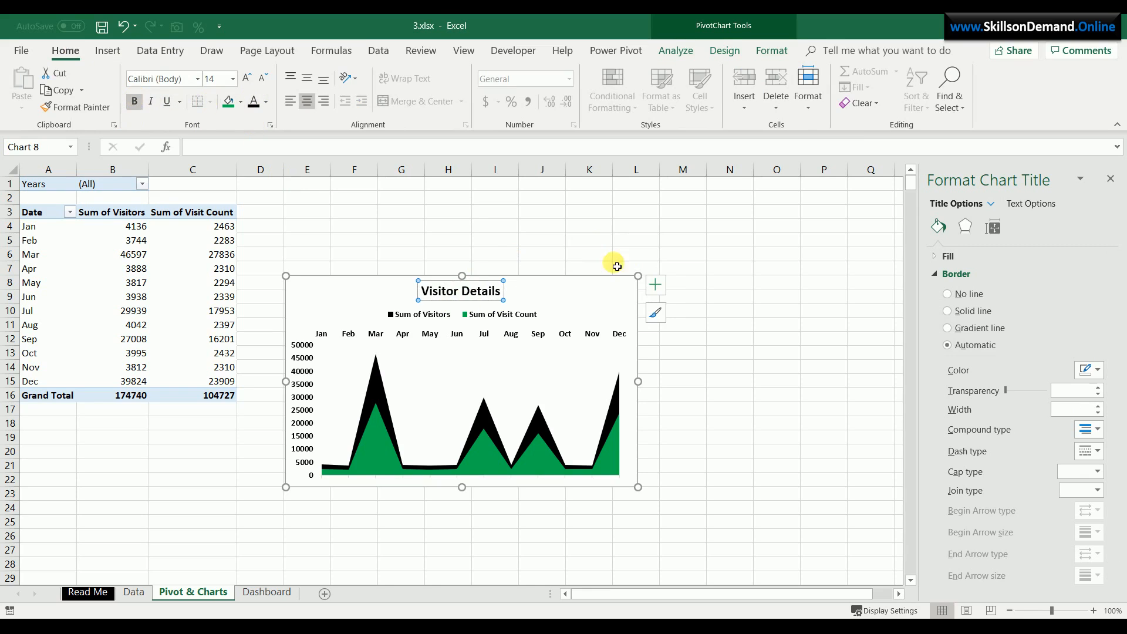
Move the "Visitor Details" chart to cell E1 of the Dashboard sheet and make it slightly smaller
click(684, 320)
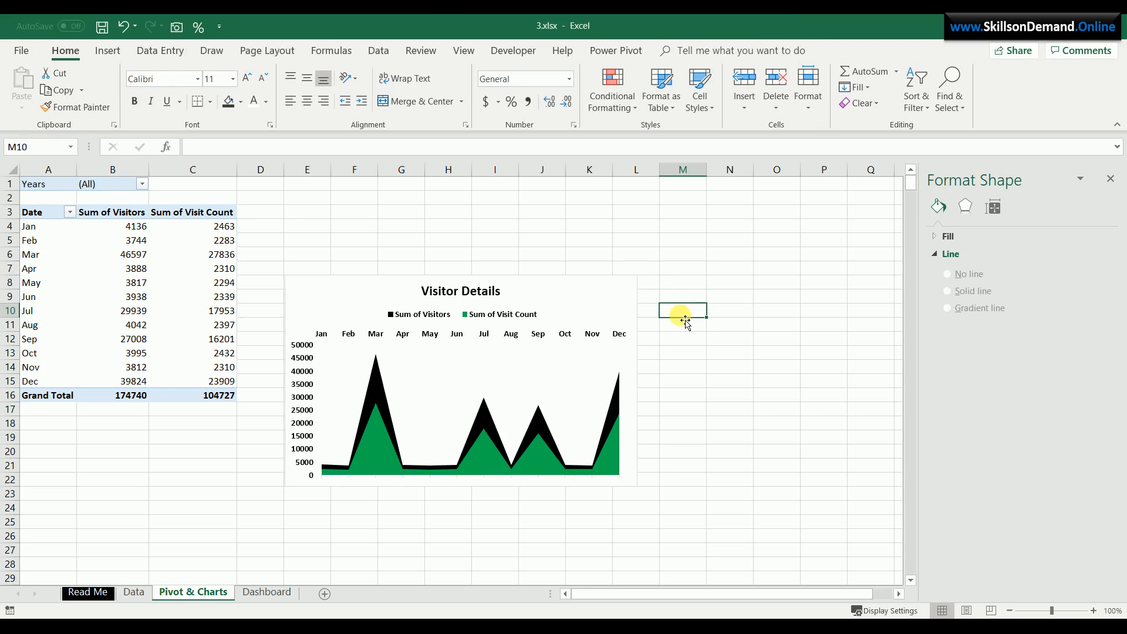
click(576, 282)
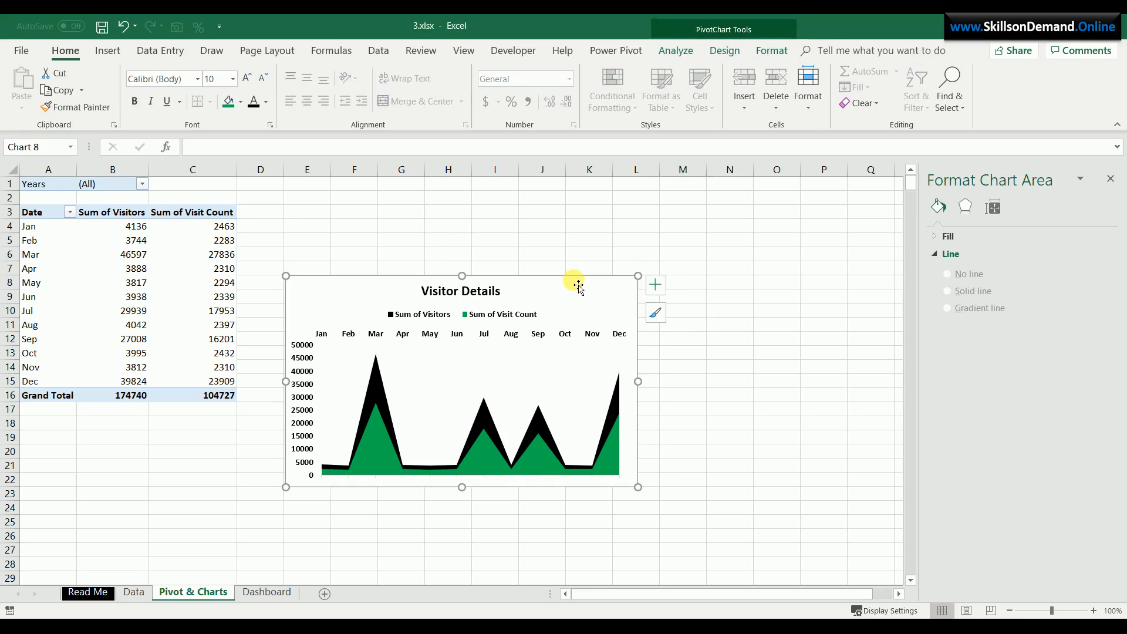
key(Delete)
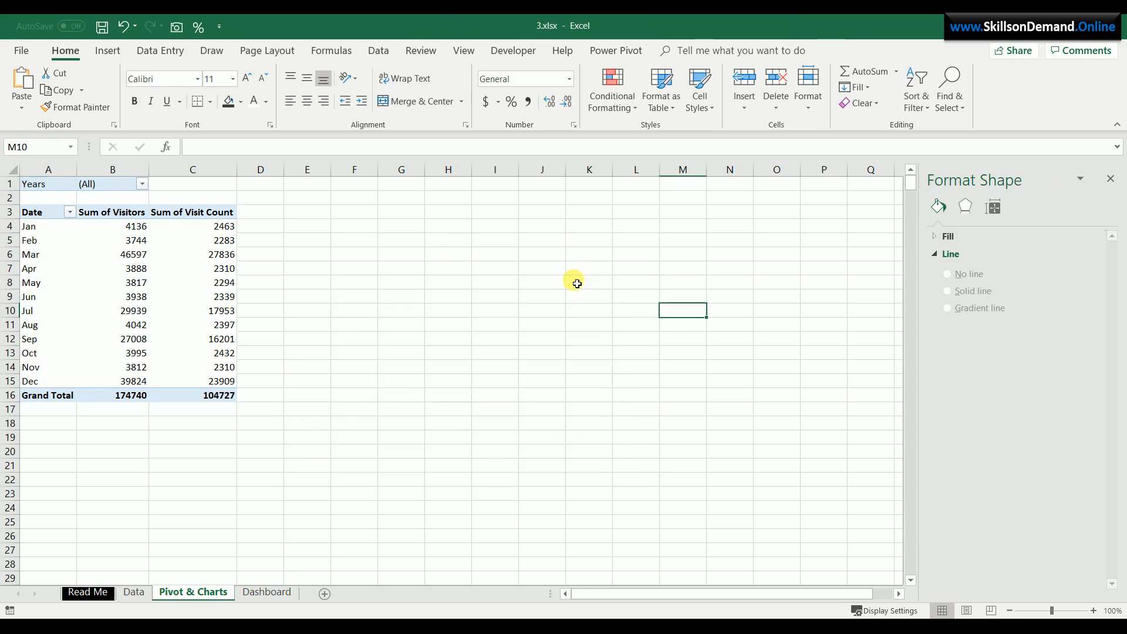
click(265, 592)
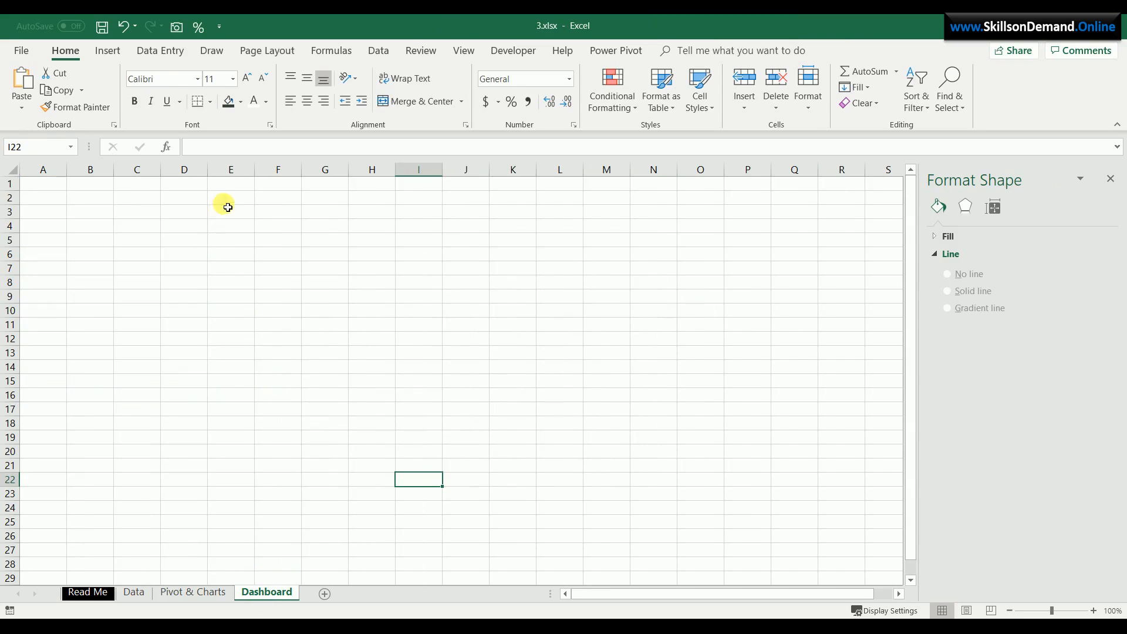
click(228, 185)
key(ctrl+v)
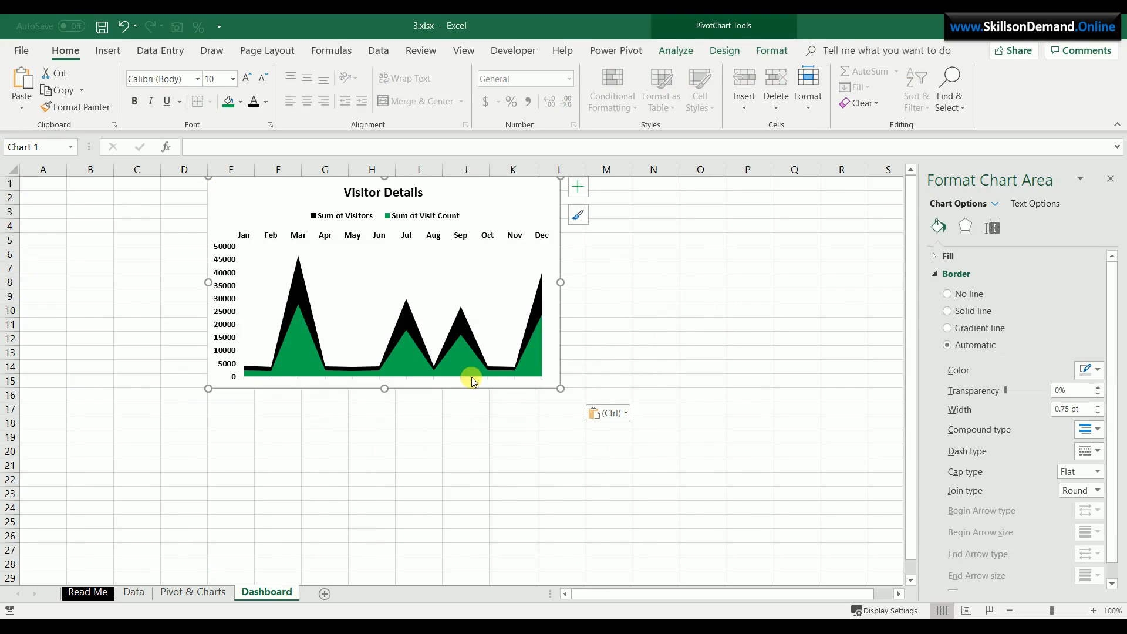
mouse_move(561, 388)
mouse_down()
mouse_move(551, 336)
mouse_move(495, 370)
mouse_up()
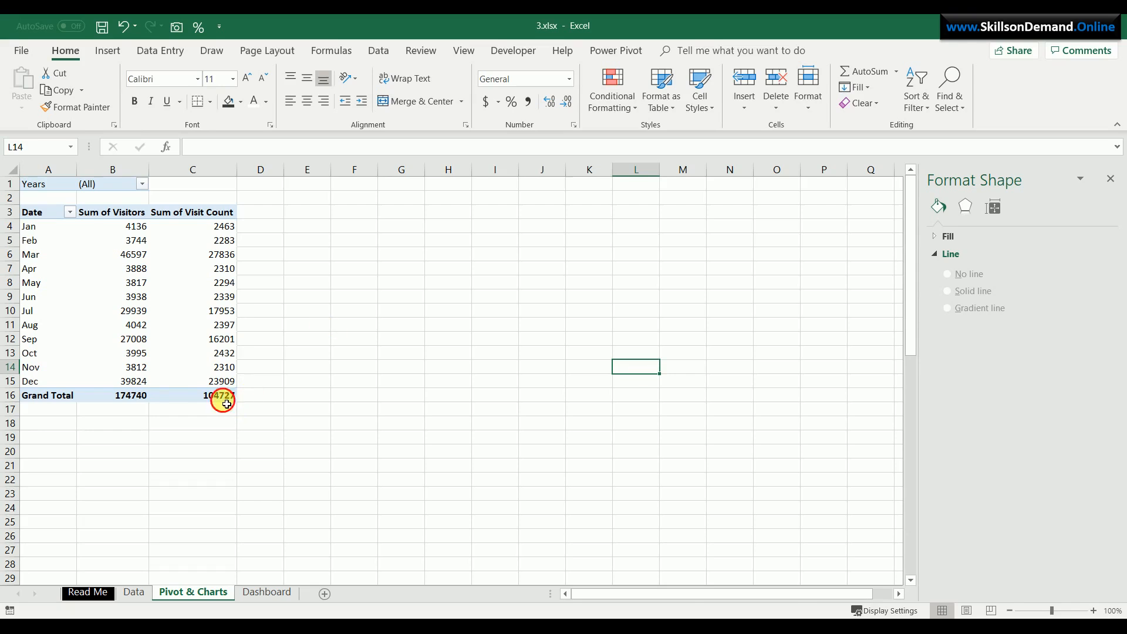
Duplicate the monthly visitors PivotTable, including its Years filter, at cell G1 of the Pivot & Charts sheet
drag(227, 404, 41, 133)
key(ctrl+c)
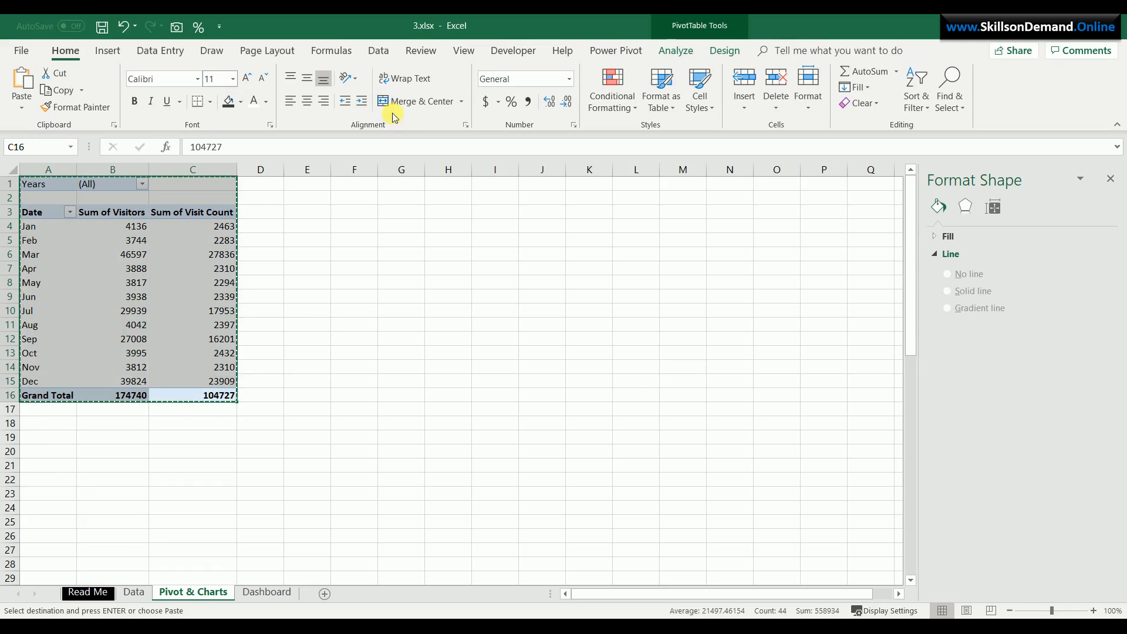
click(397, 183)
key(ctrl+v)
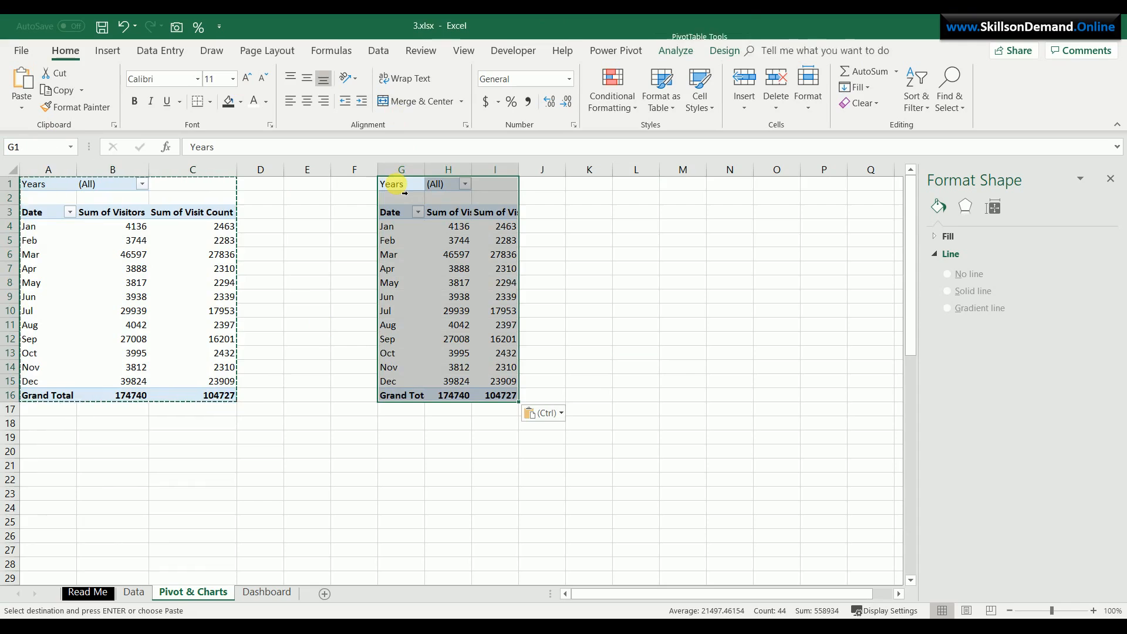
Show the copied PivotTable's field list and remove all its fields: Date, Sum of Visitors, Sum of Visit Count and Years
click(699, 56)
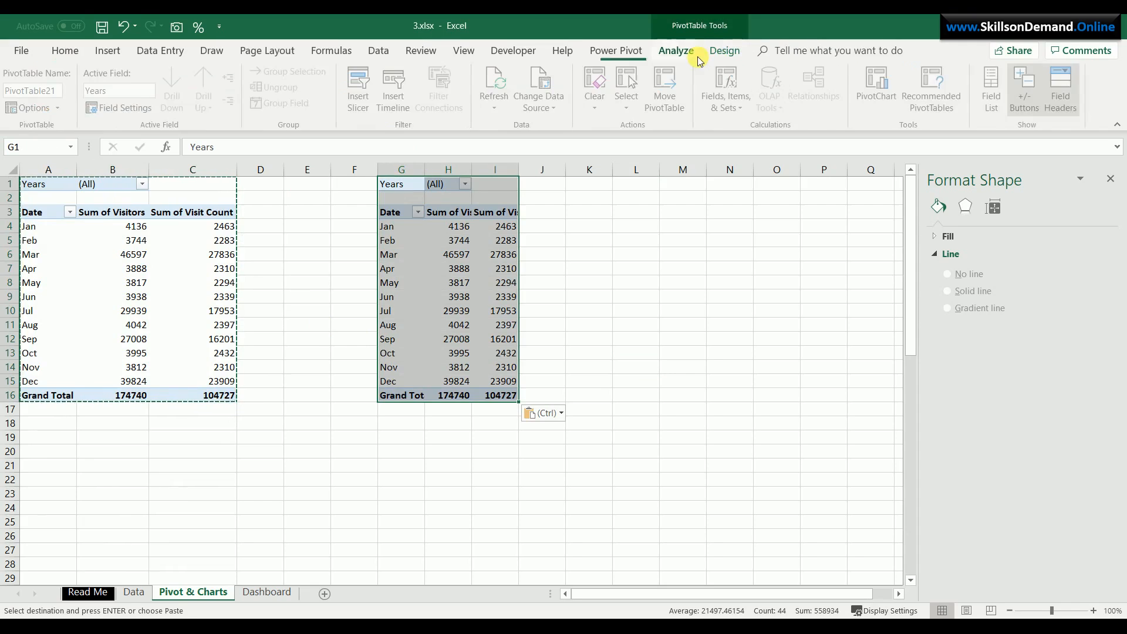
click(988, 85)
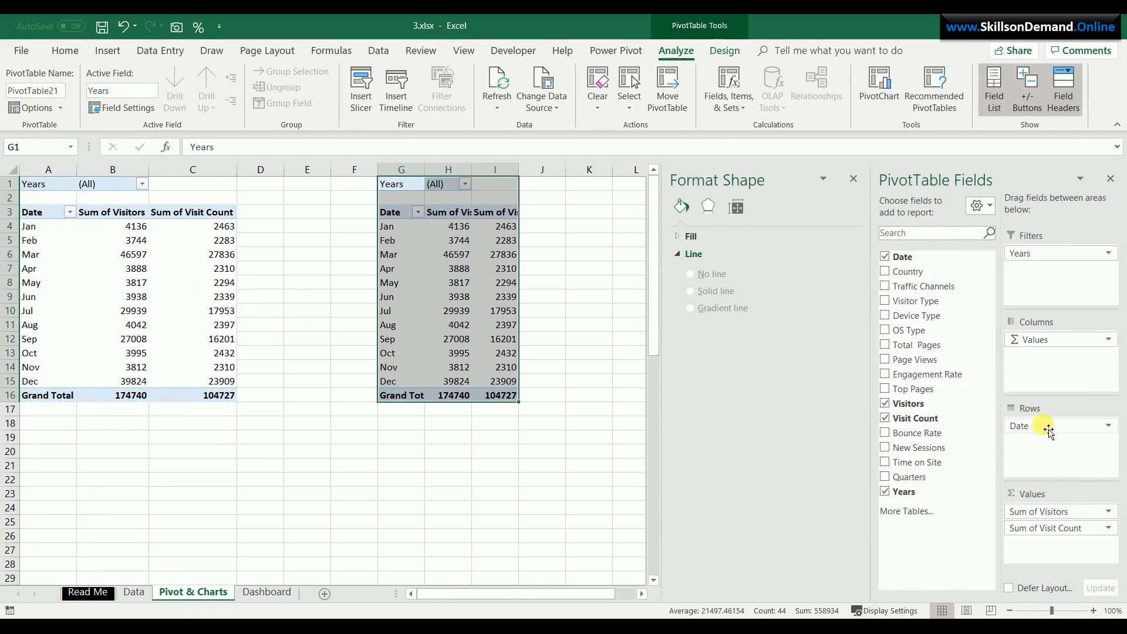
drag(1048, 431, 954, 464)
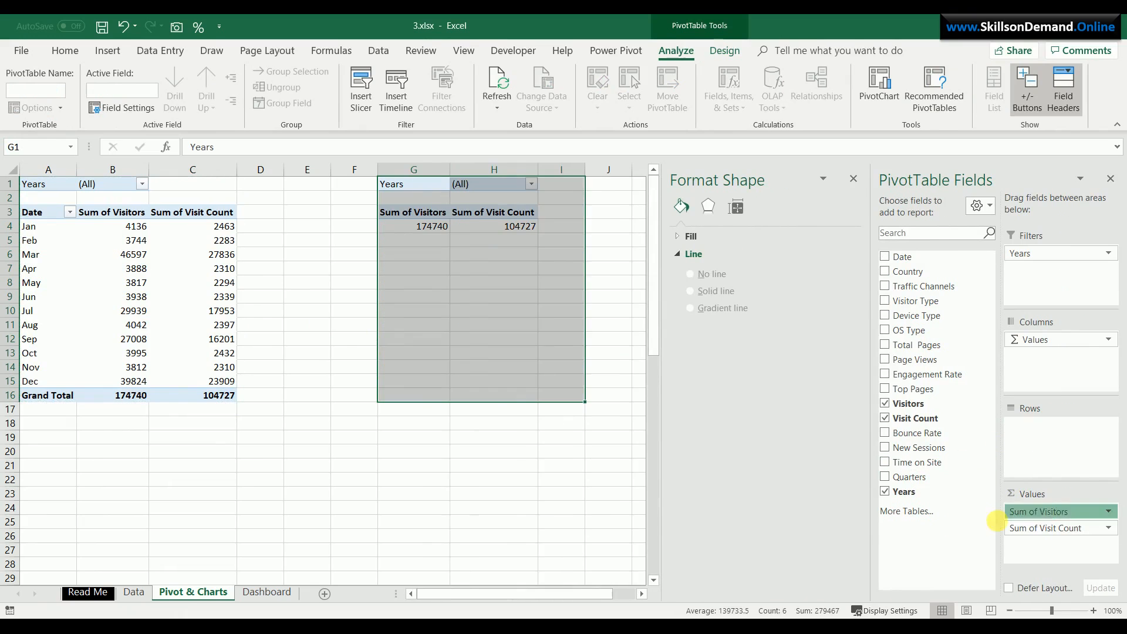
drag(996, 521, 956, 525)
drag(1048, 512, 957, 504)
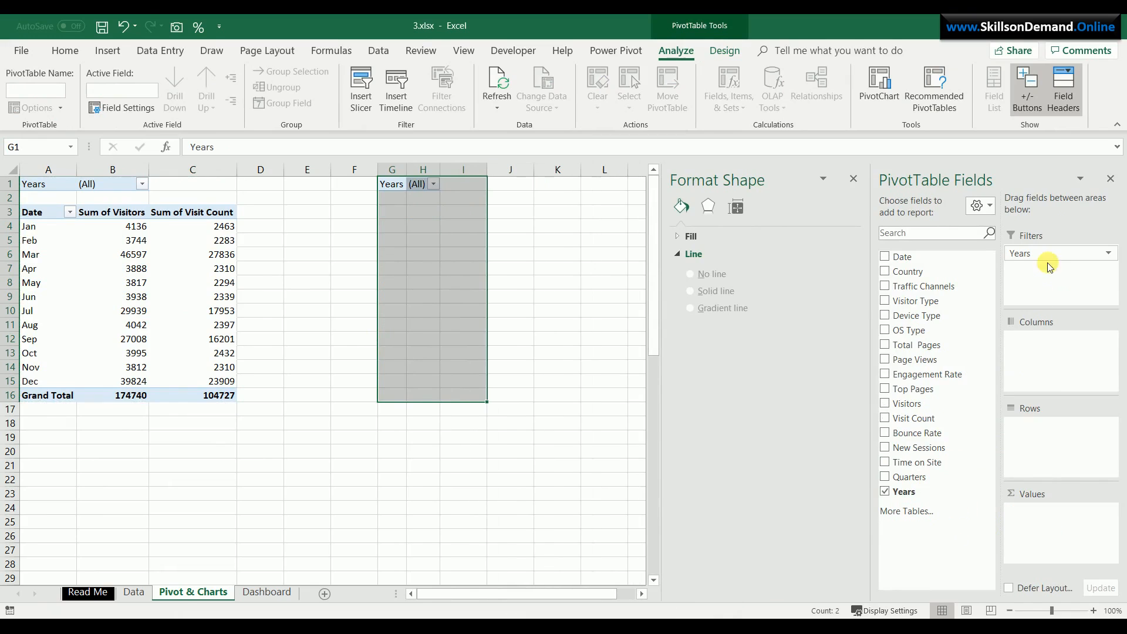
drag(1048, 253, 962, 304)
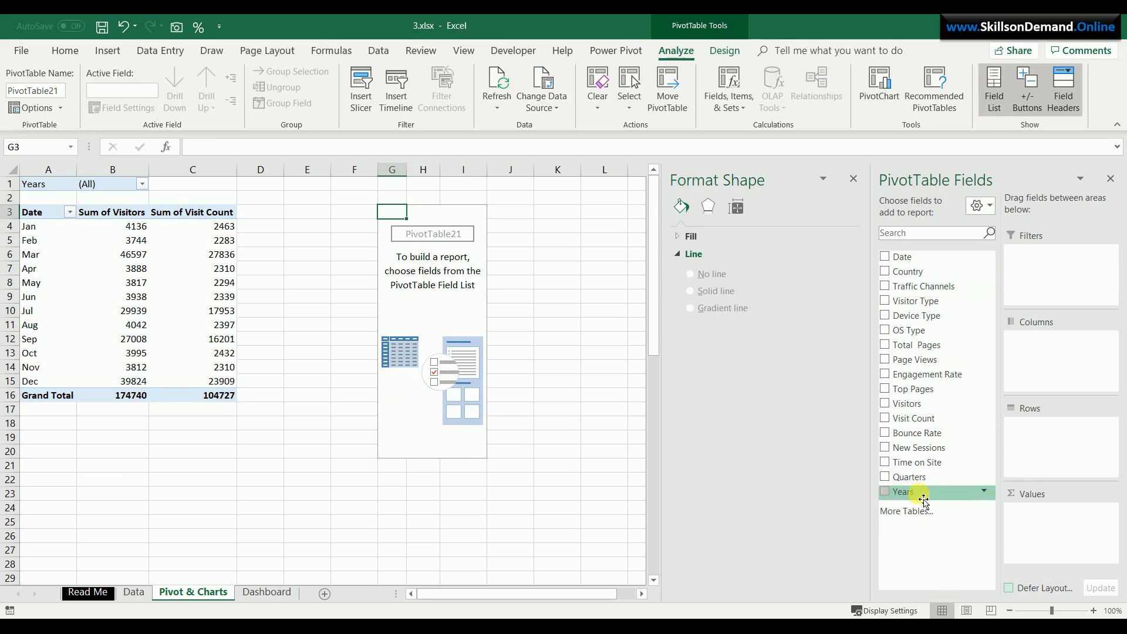
Build the emptied PivotTable with Years as filter, Device Type as rows and Count of Device Type as values
drag(923, 493, 1049, 258)
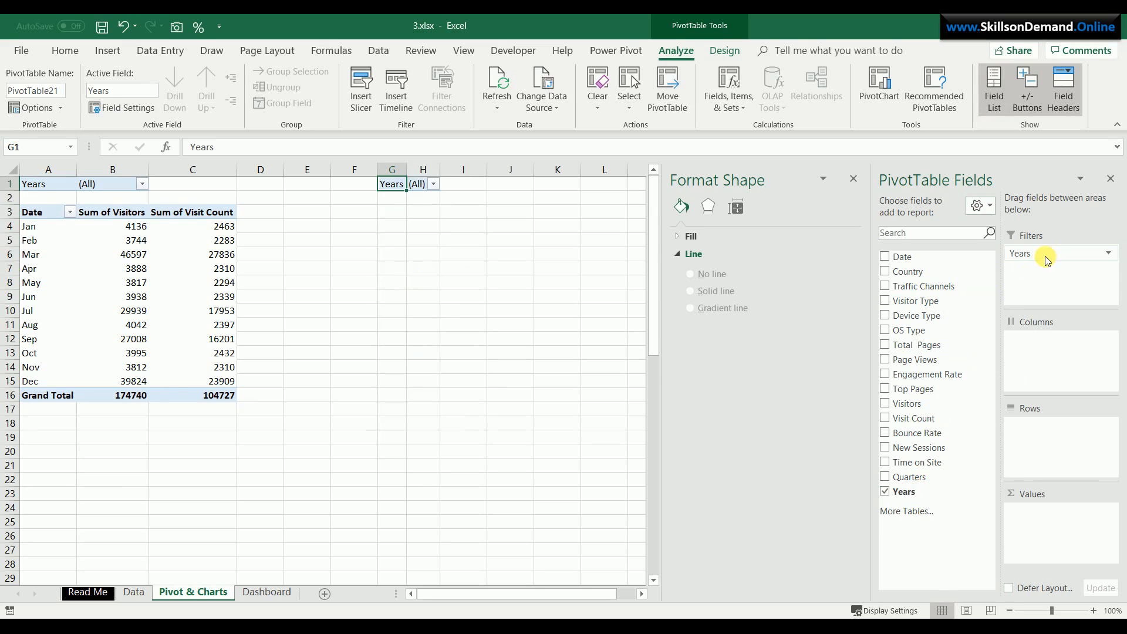
drag(936, 318, 1070, 454)
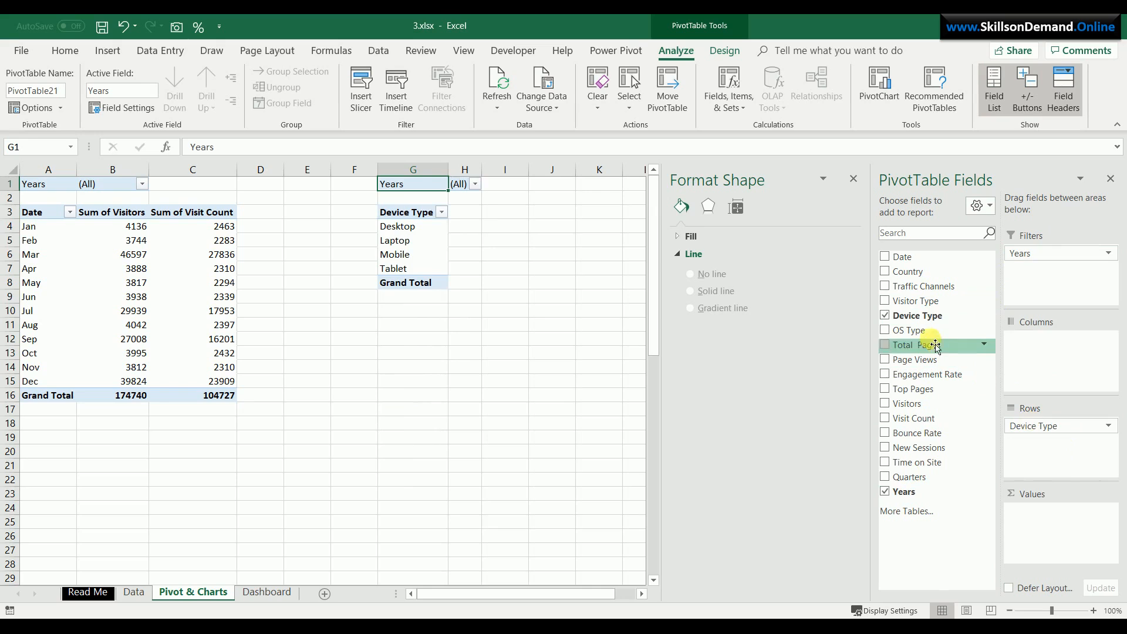
drag(923, 322, 1061, 525)
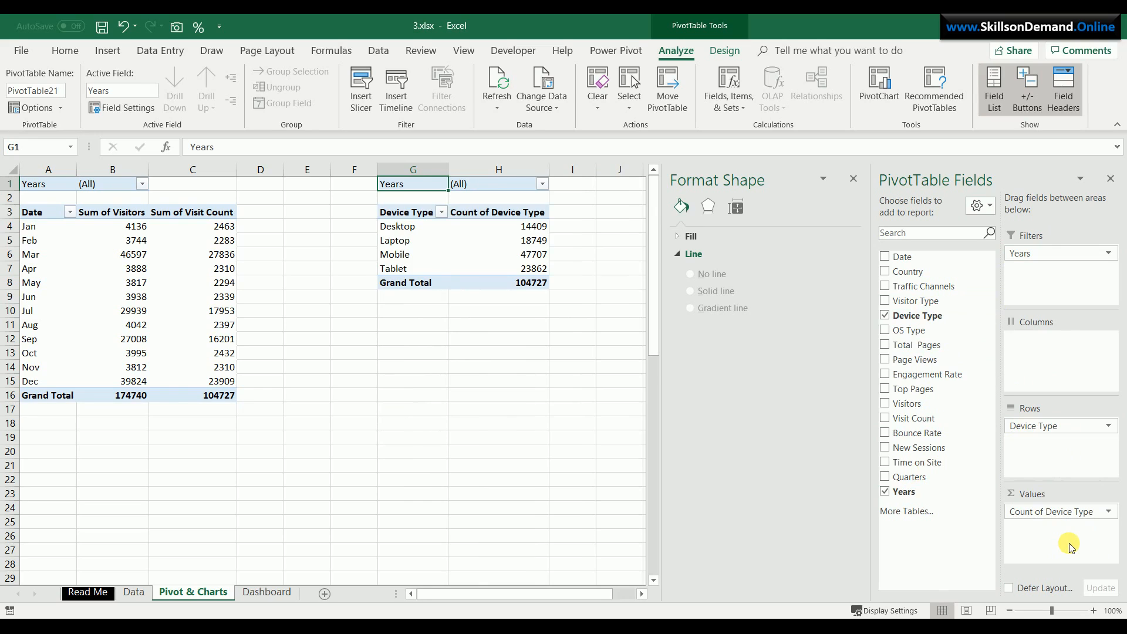
Insert a Doughnut PivotChart from the Device Type PivotTable and hide all its field buttons
click(417, 242)
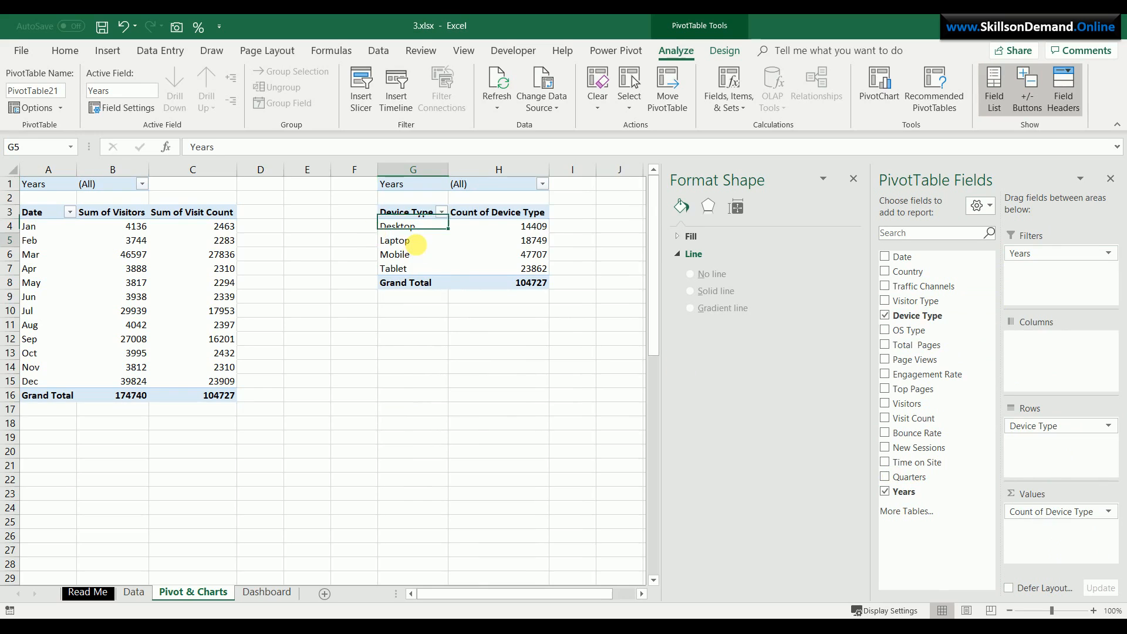
click(106, 53)
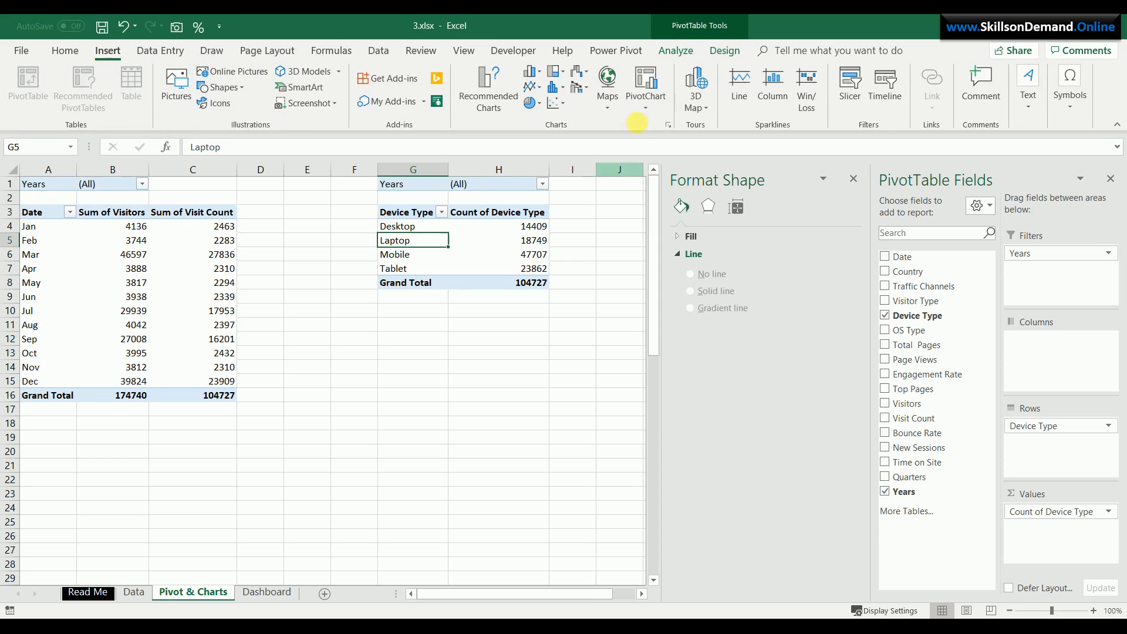
click(655, 95)
click(646, 80)
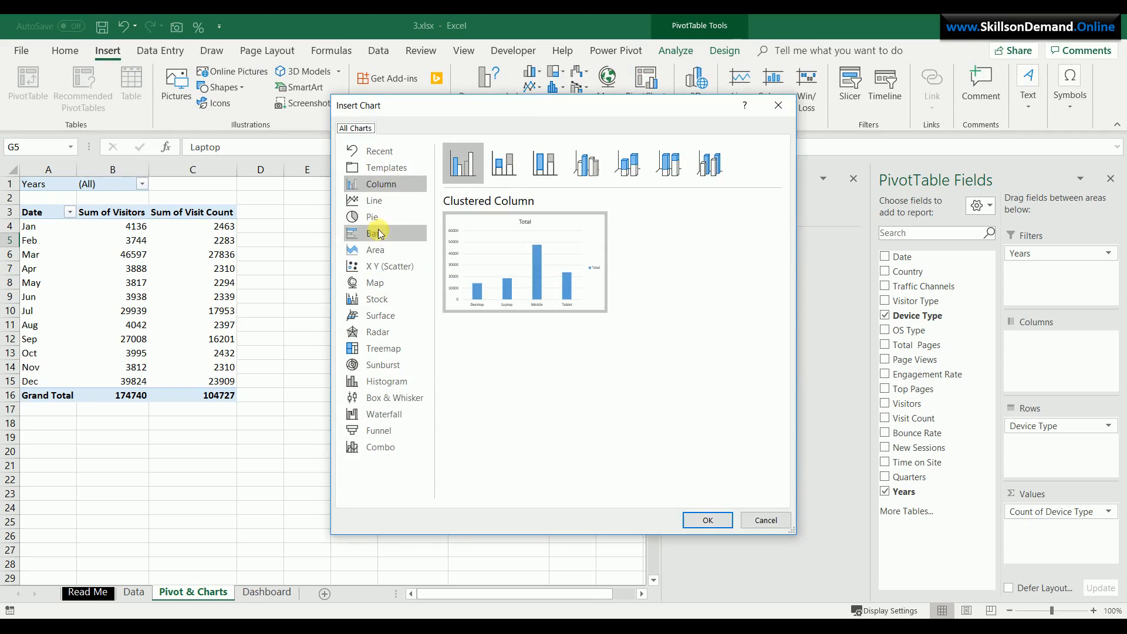
click(373, 217)
click(633, 168)
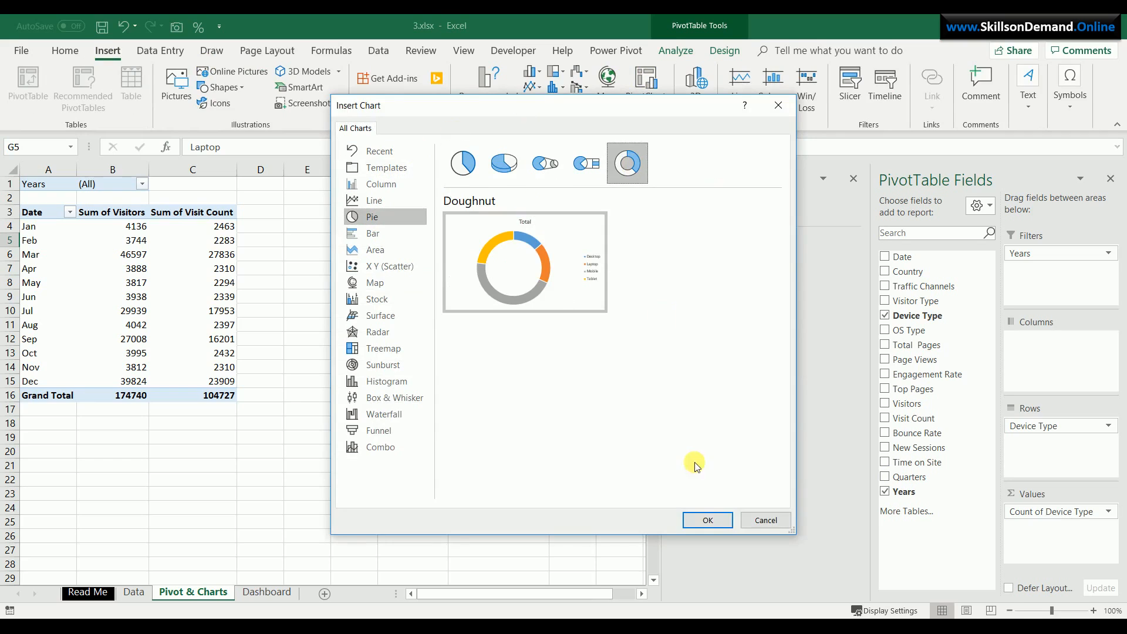
click(702, 517)
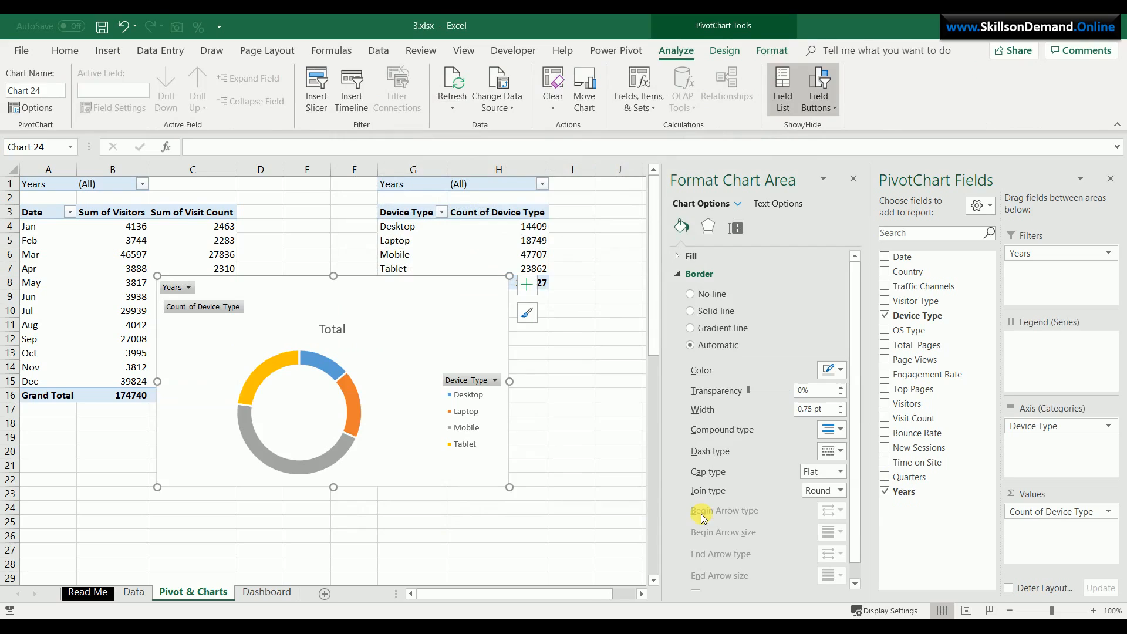
click(823, 74)
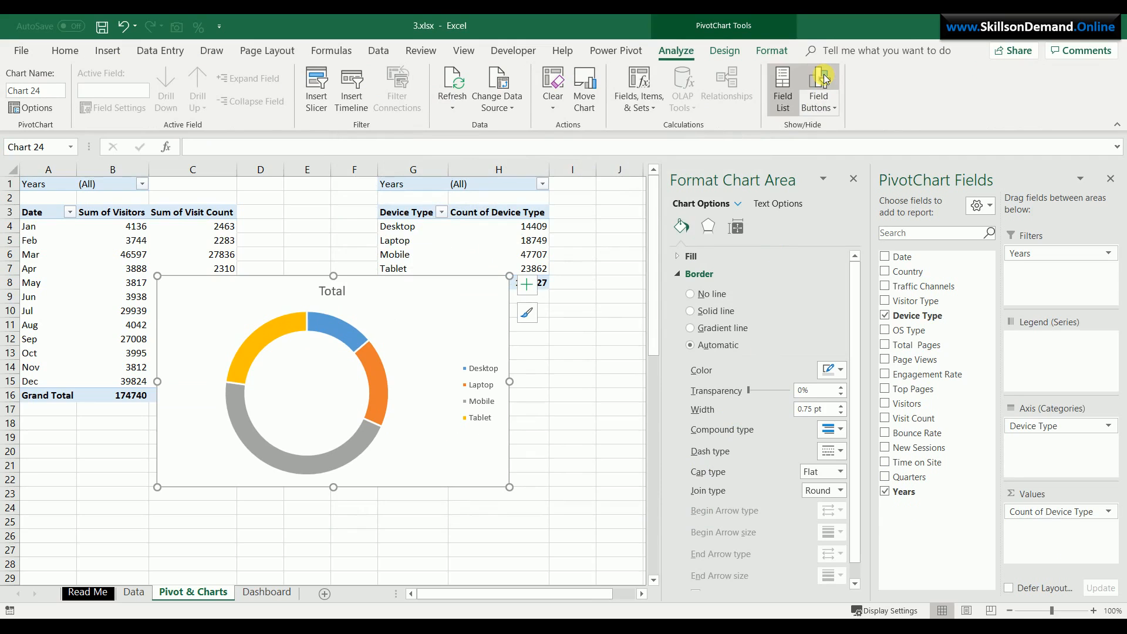
Set the doughnut chart's legend position to Top and delete the "Total" chart title
click(483, 401)
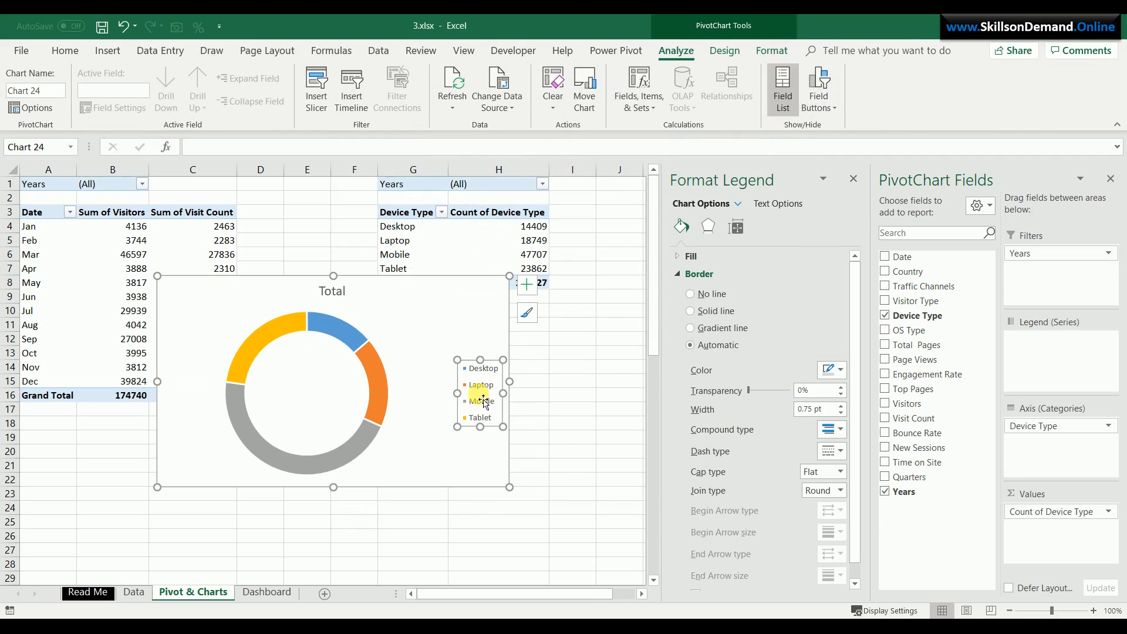
right_click(480, 395)
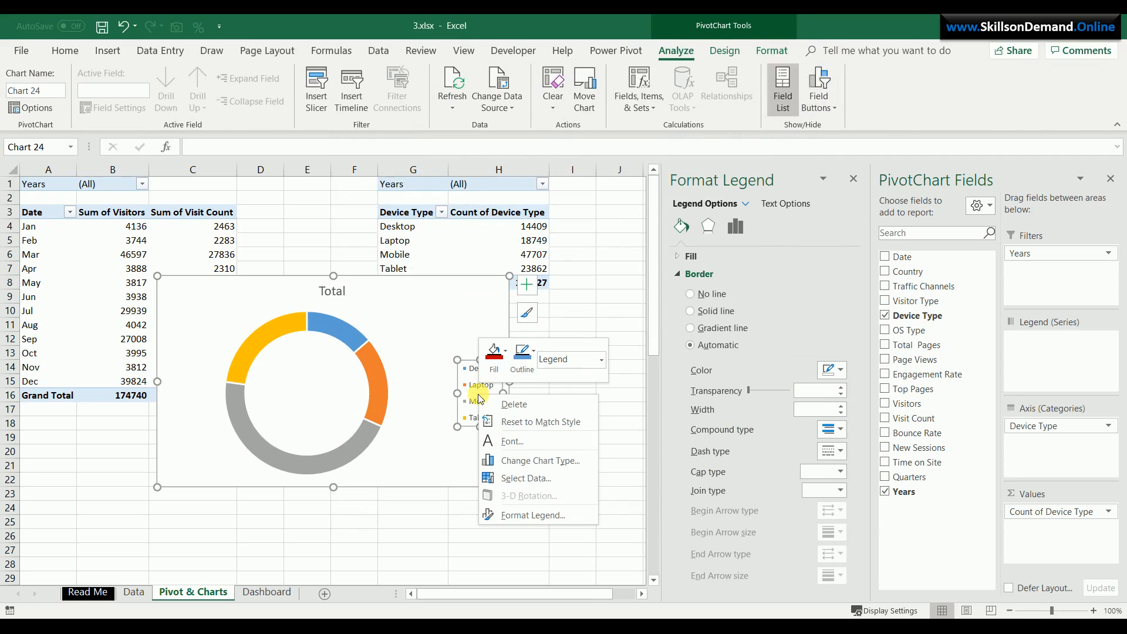
click(523, 514)
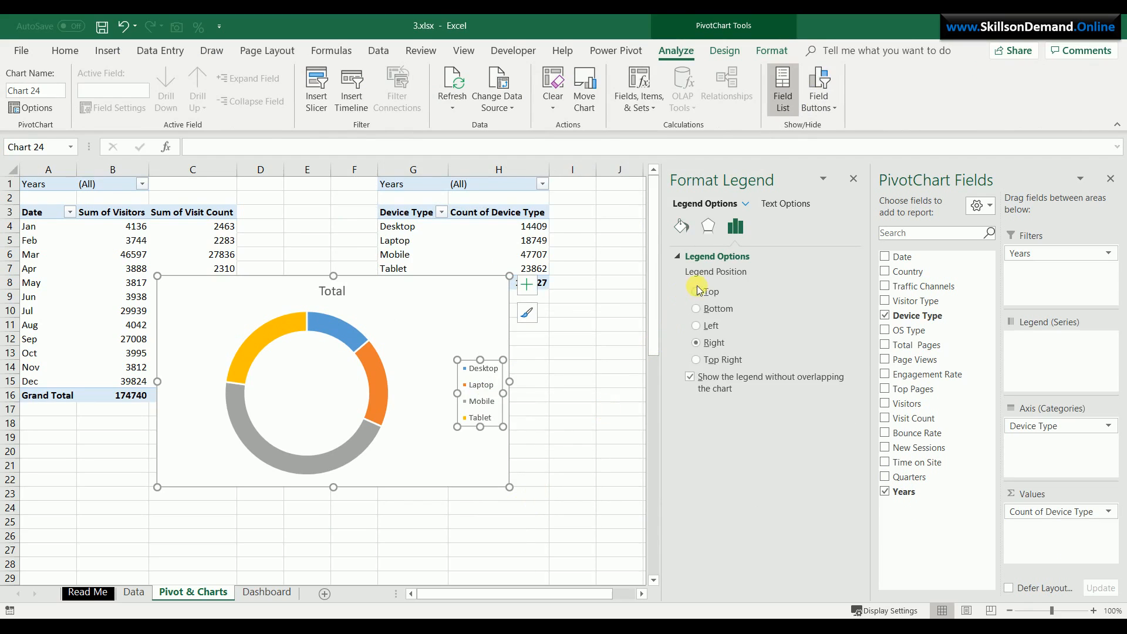
click(696, 292)
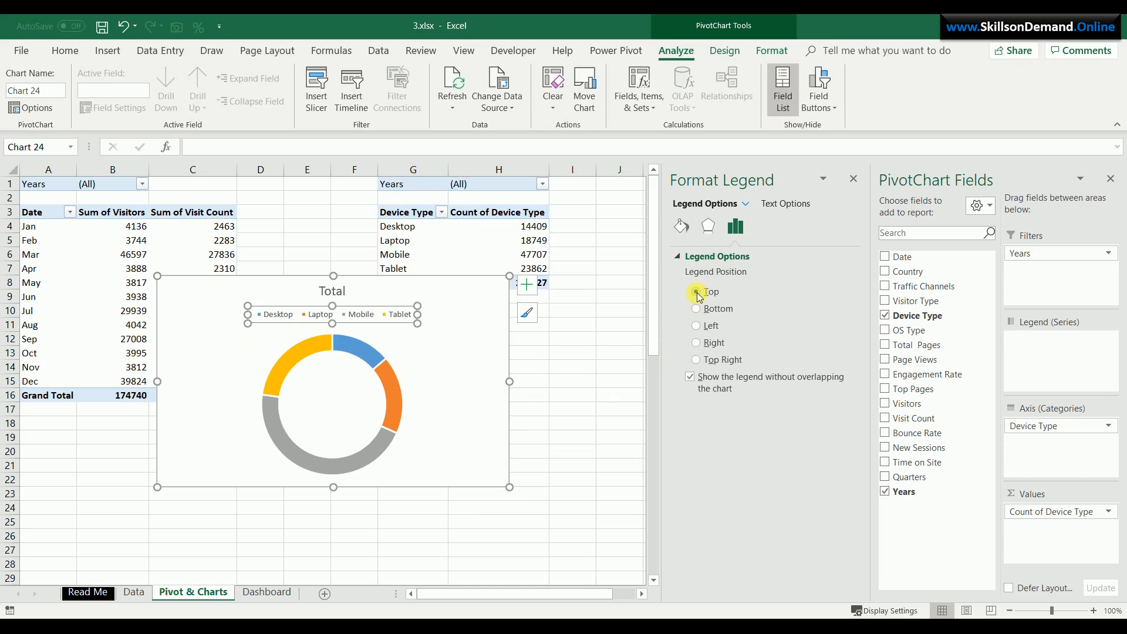
click(332, 291)
key(Delete)
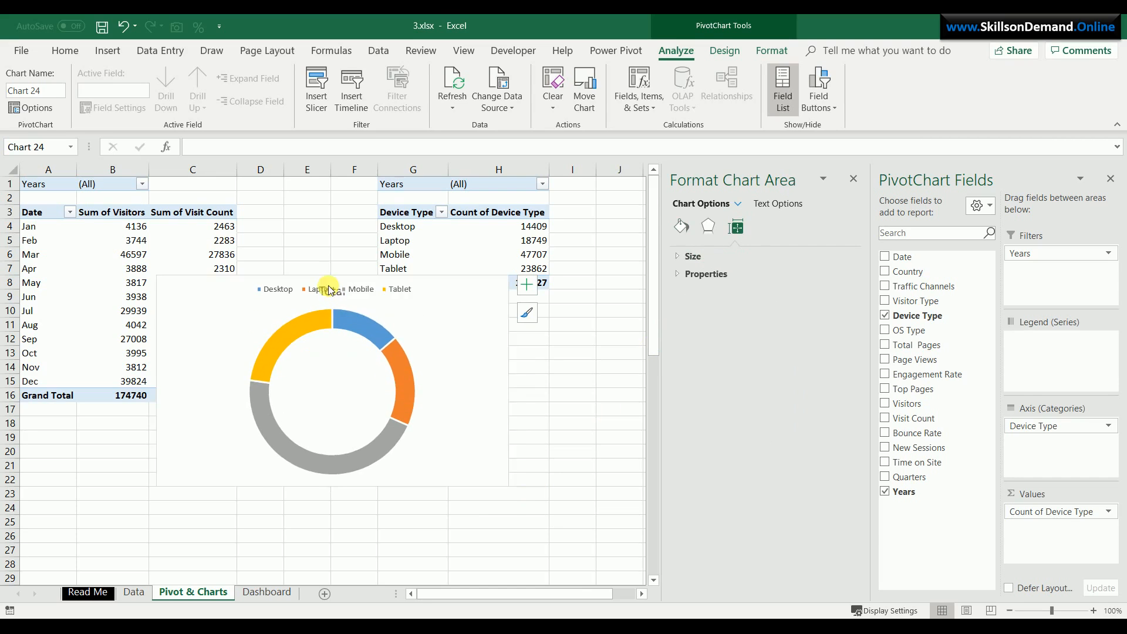
Add data labels to the doughnut chart's series and change their shape to rounded rectangles
click(376, 330)
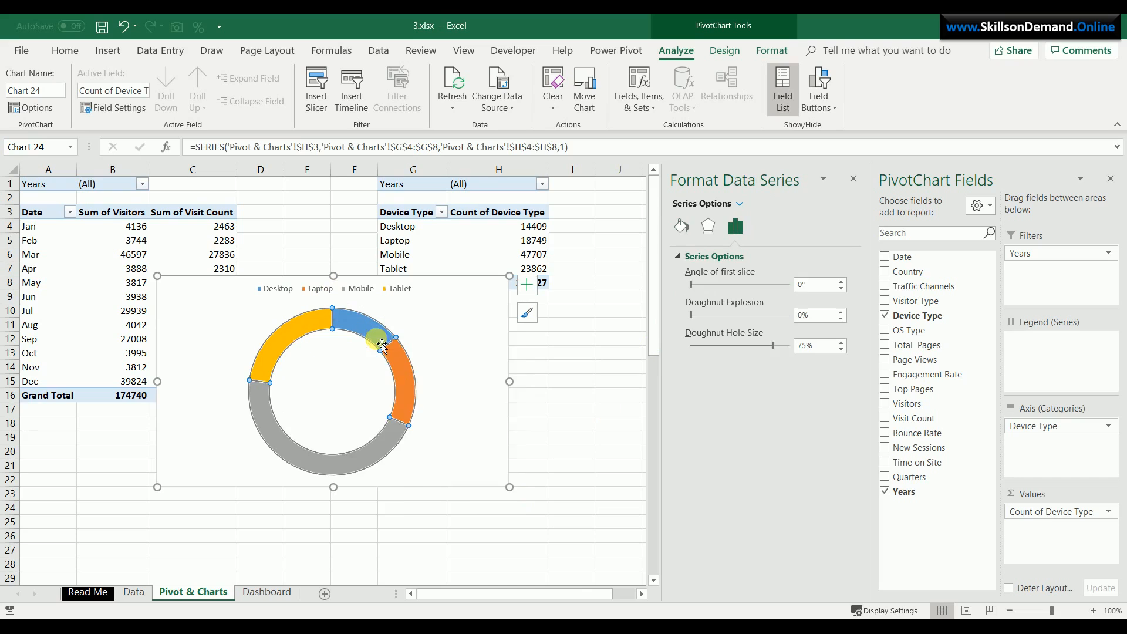
right_click(378, 338)
click(432, 479)
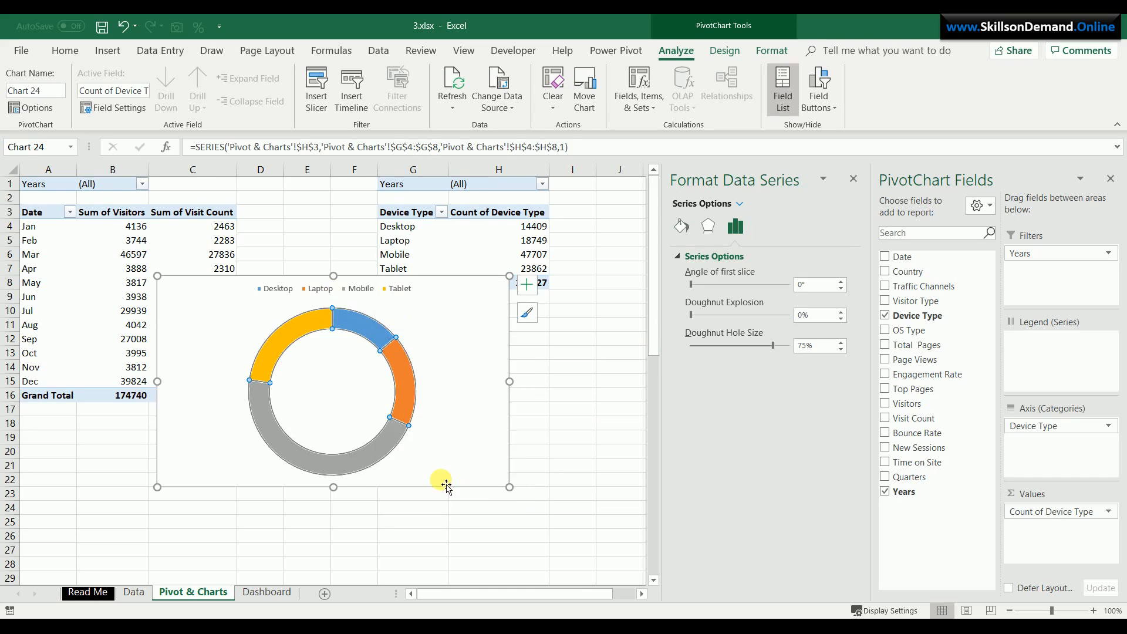
click(357, 334)
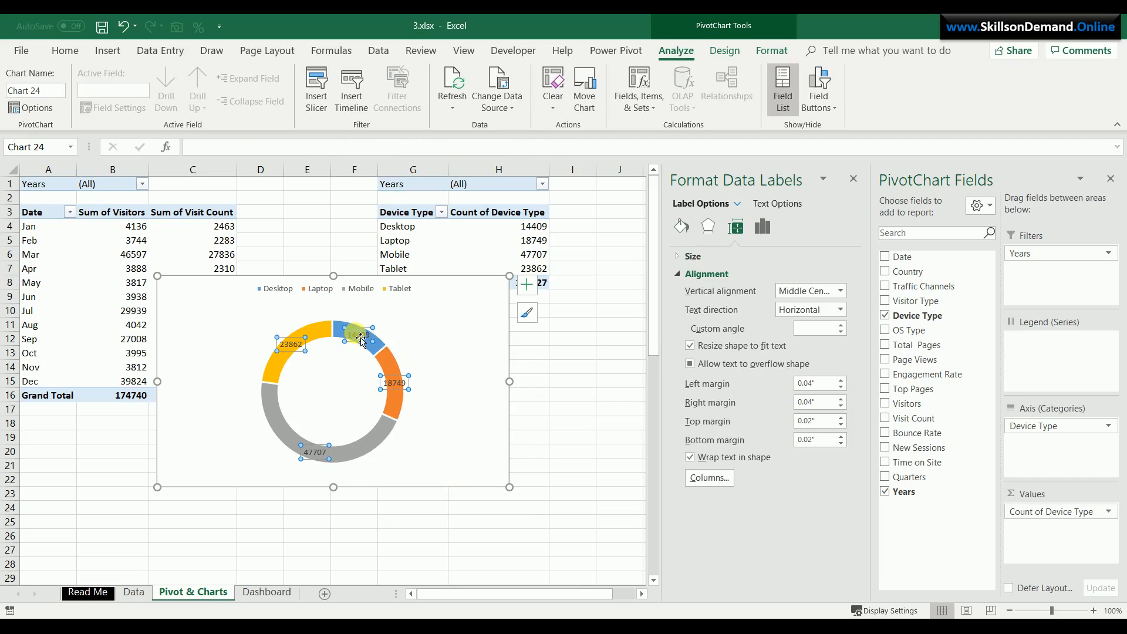
right_click(371, 339)
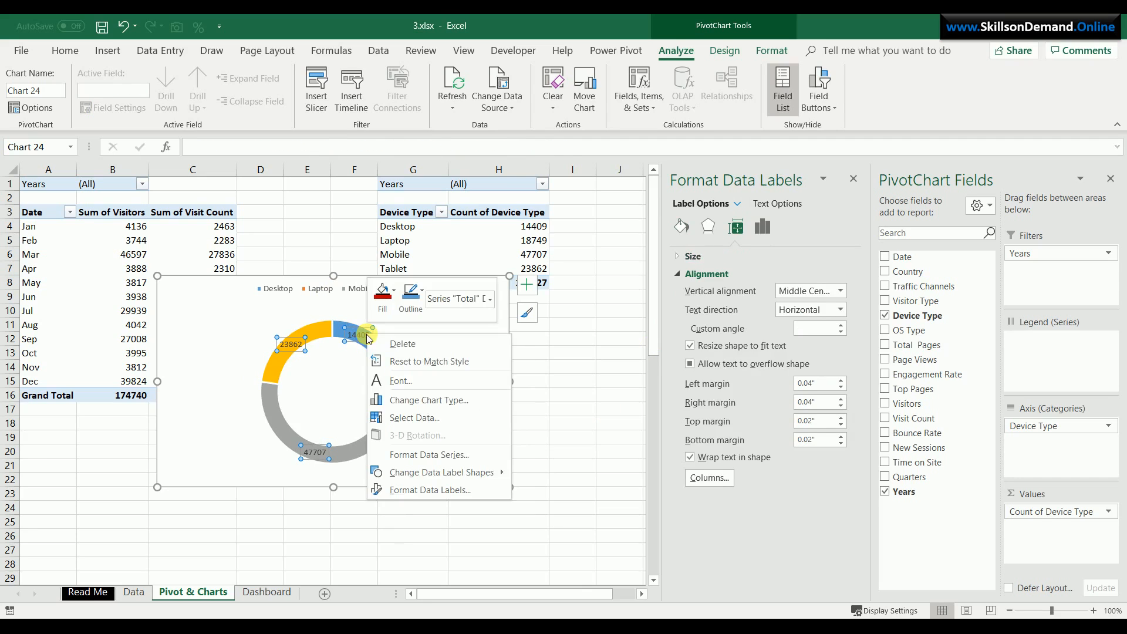
mouse_move(455, 473)
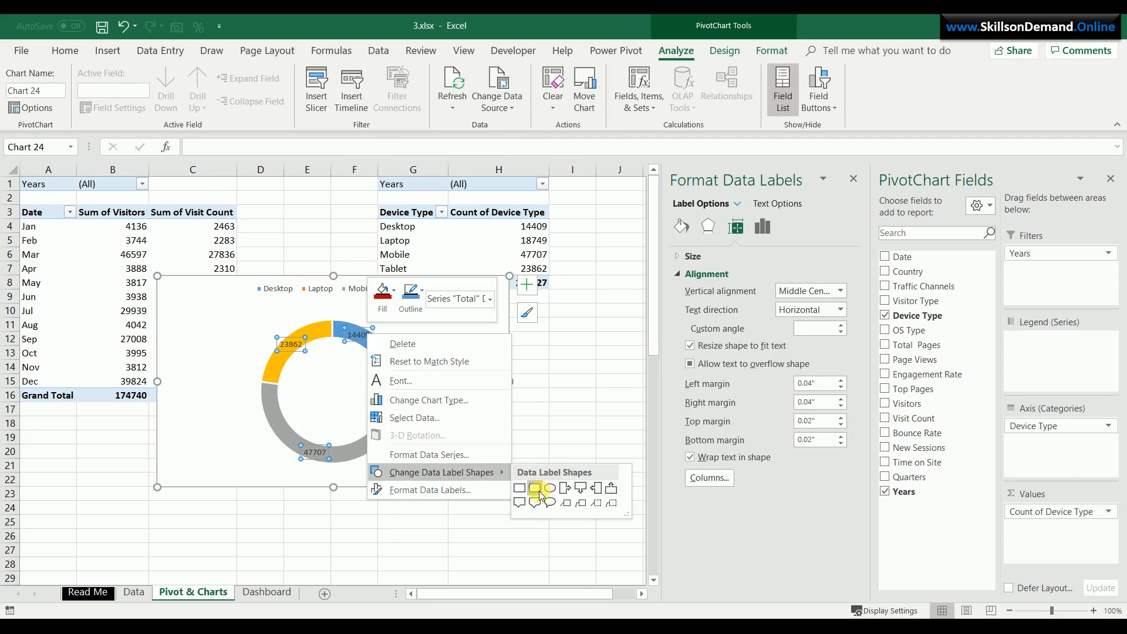
click(535, 488)
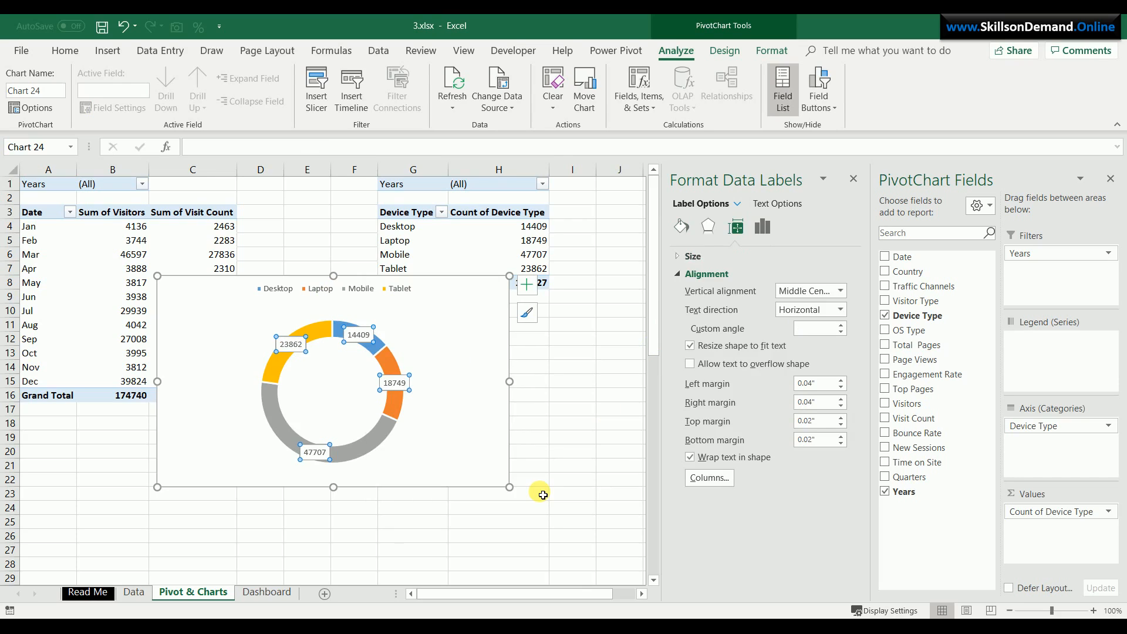
click(543, 495)
Set the doughnut chart's data labels to show Percentage instead of Value
click(404, 384)
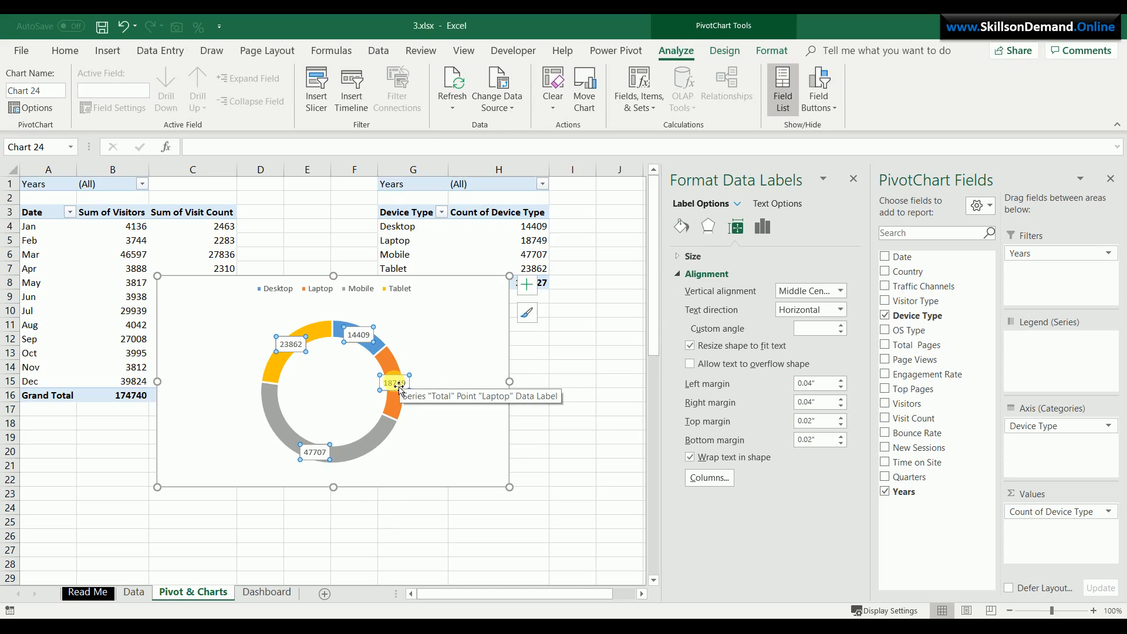
right_click(398, 388)
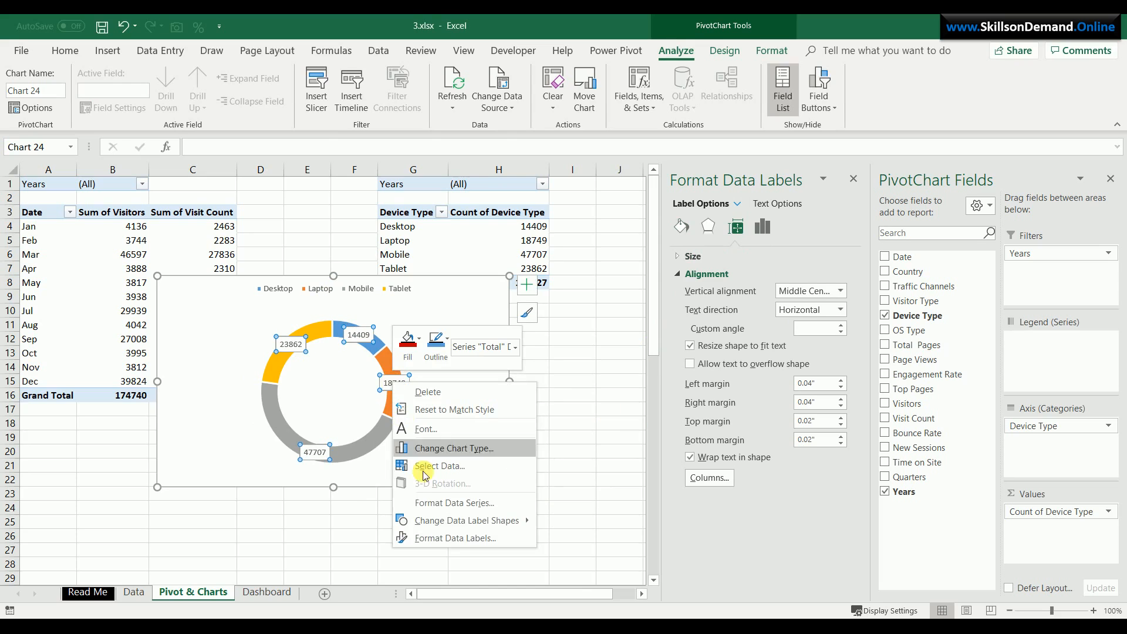
click(441, 536)
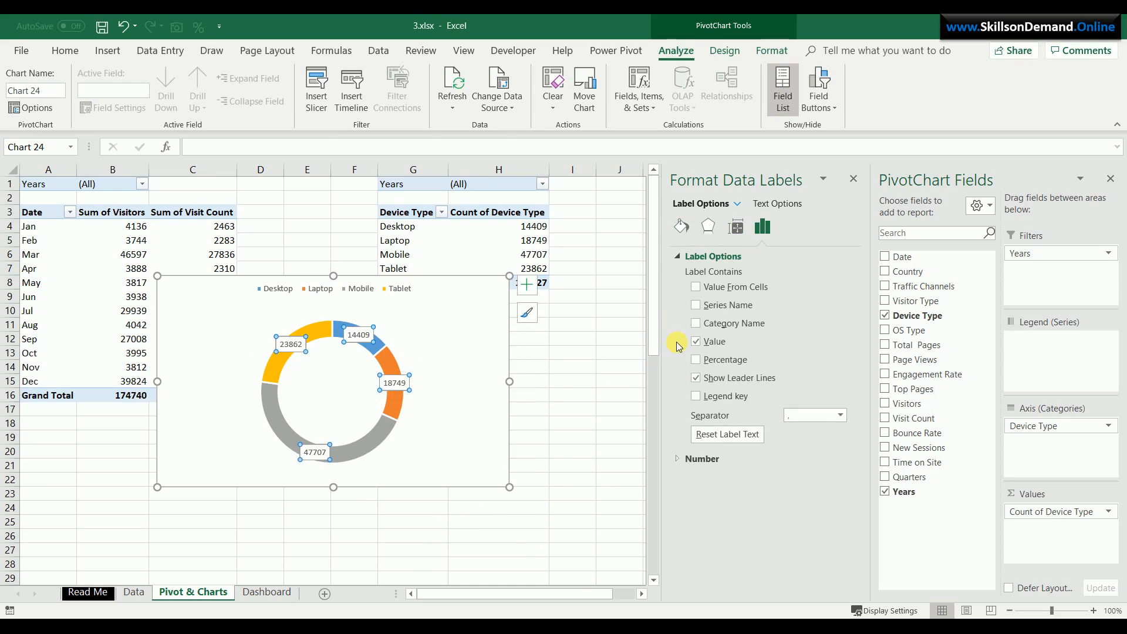
click(696, 360)
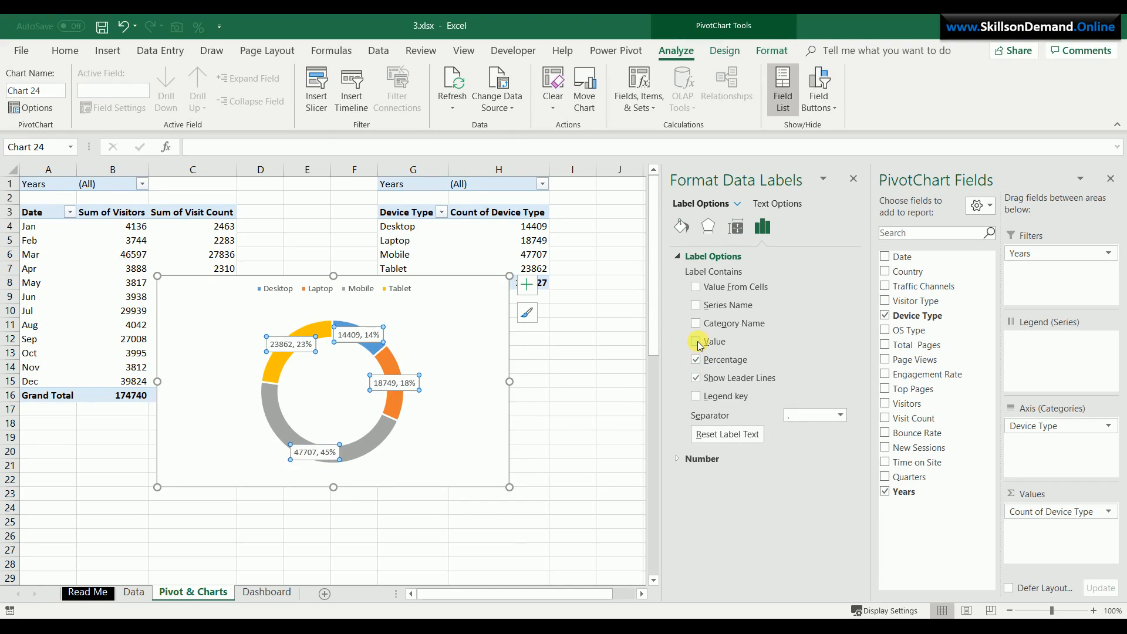
click(696, 342)
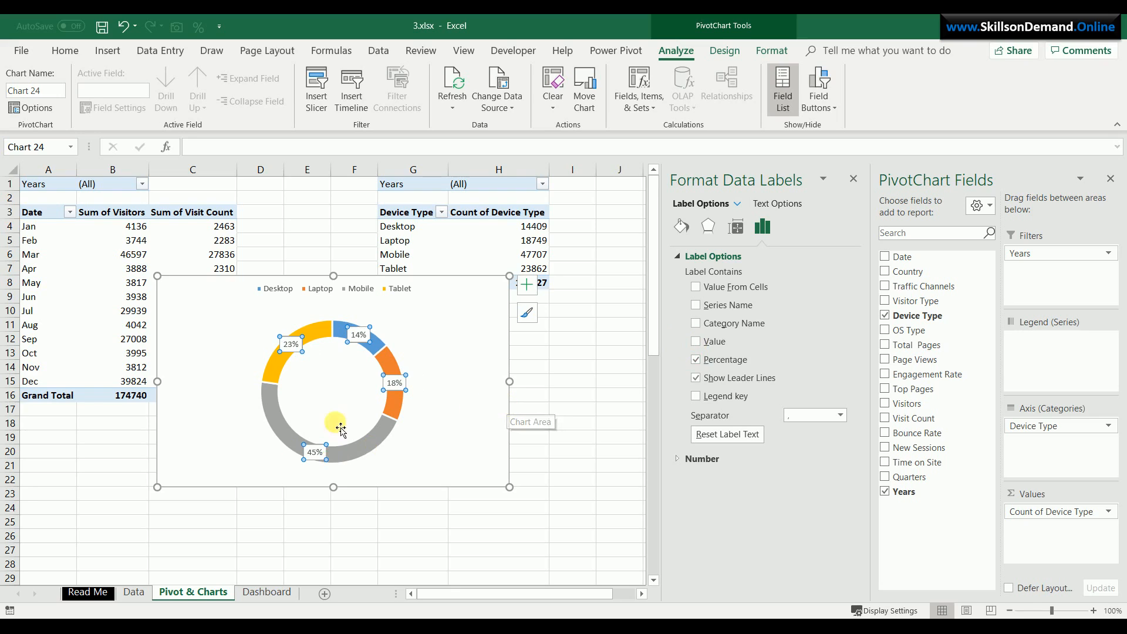
Make all of the doughnut chart's percentage labels bold
click(394, 383)
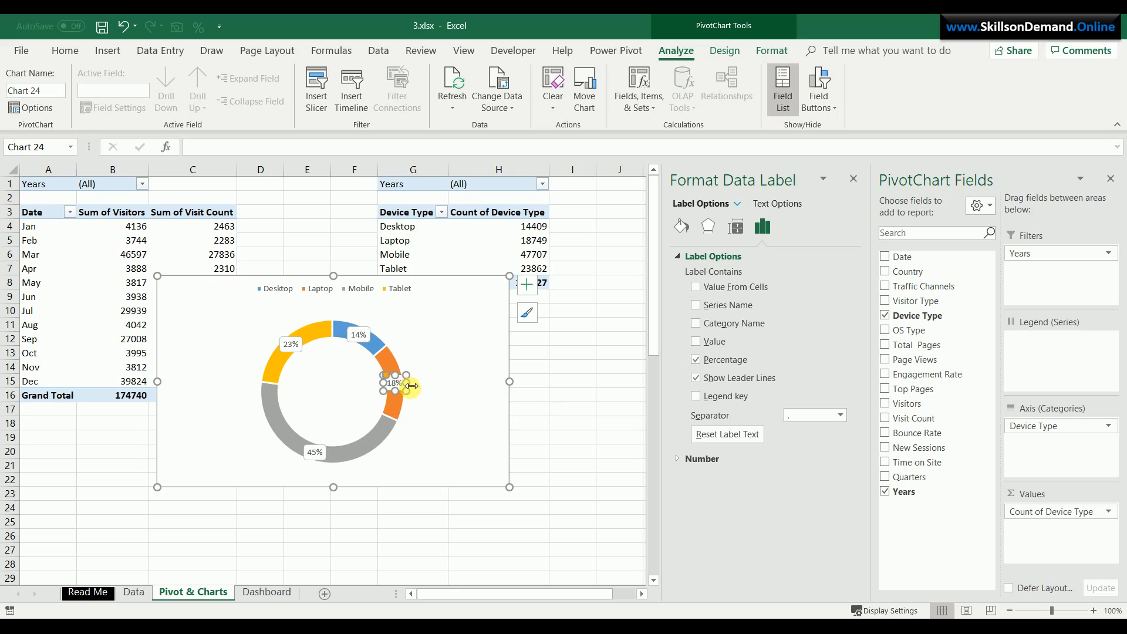
click(360, 336)
click(448, 351)
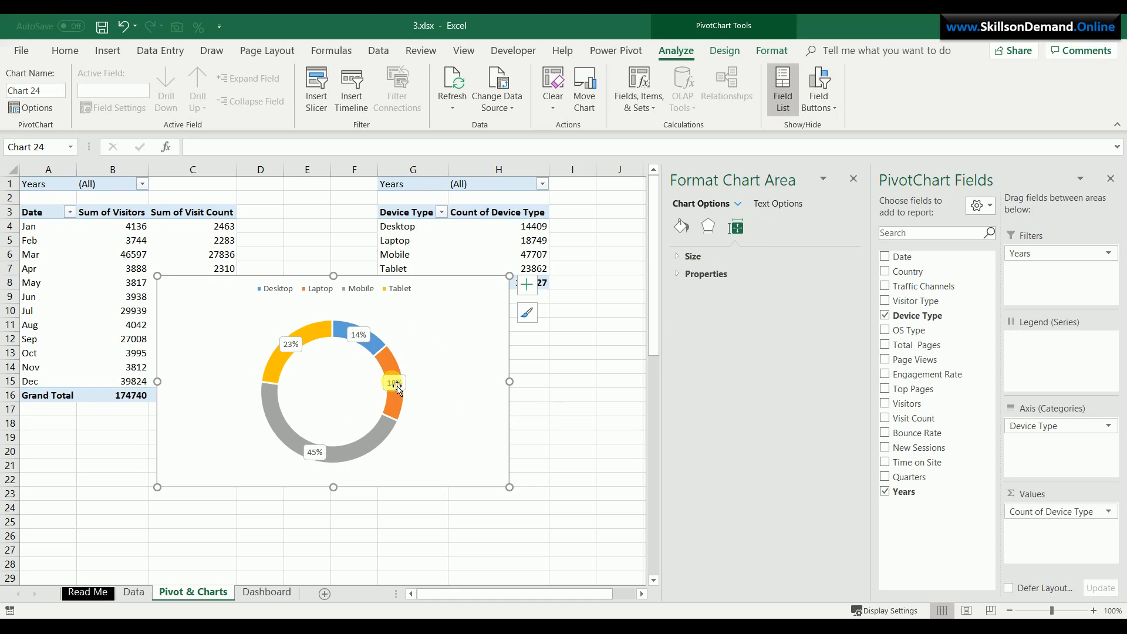
click(359, 334)
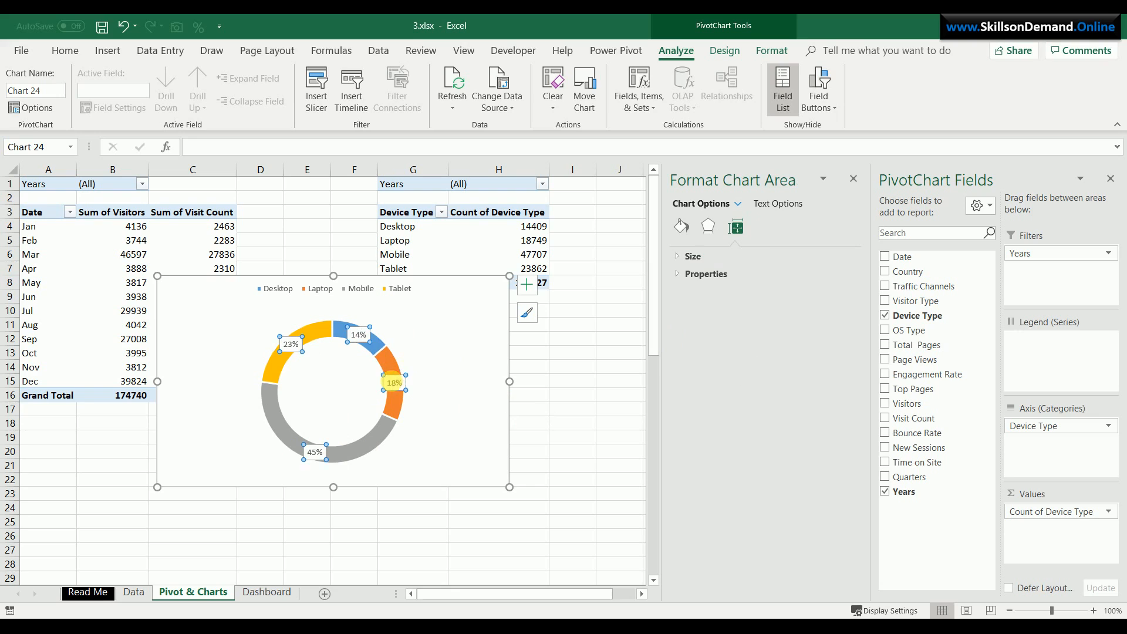
click(65, 49)
click(135, 103)
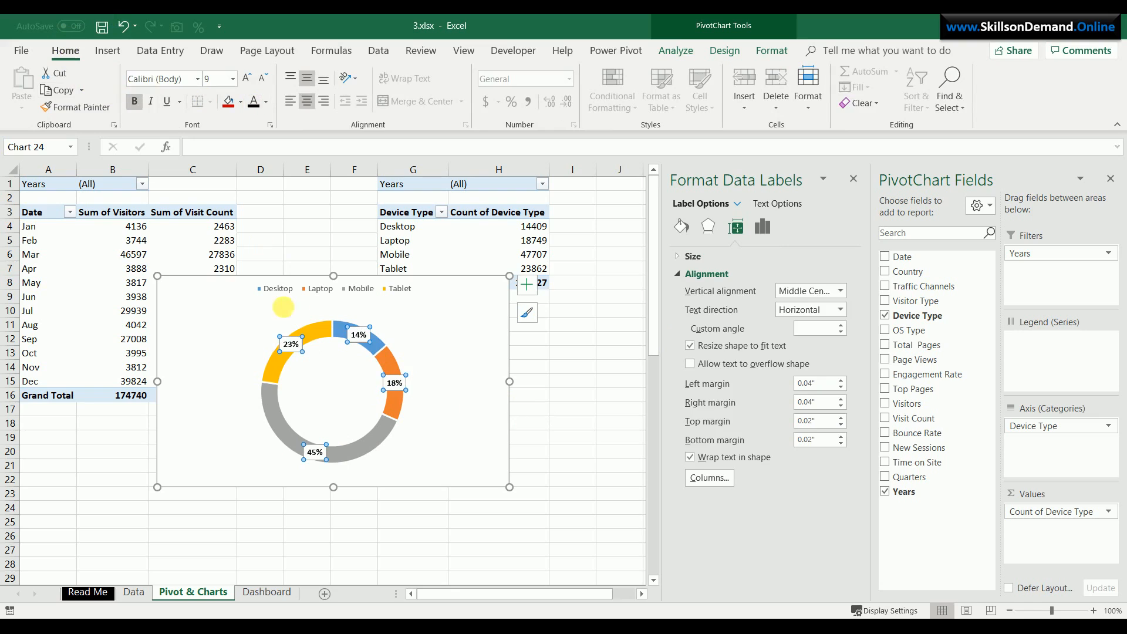
Make the doughnut chart's legend text bold
click(321, 290)
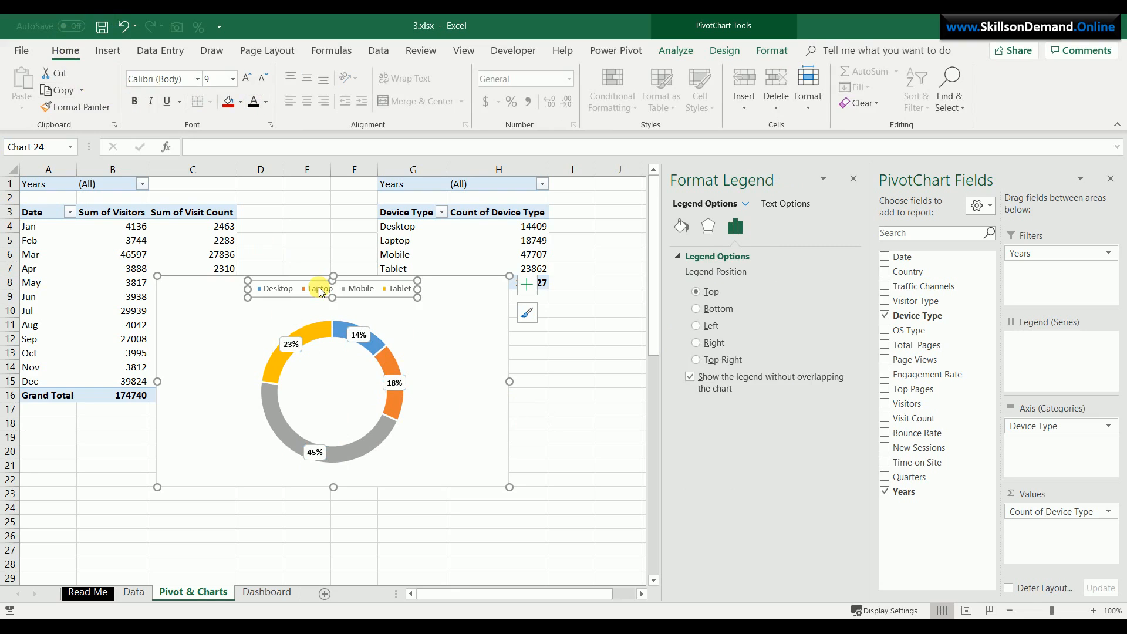
click(251, 104)
click(130, 108)
click(443, 347)
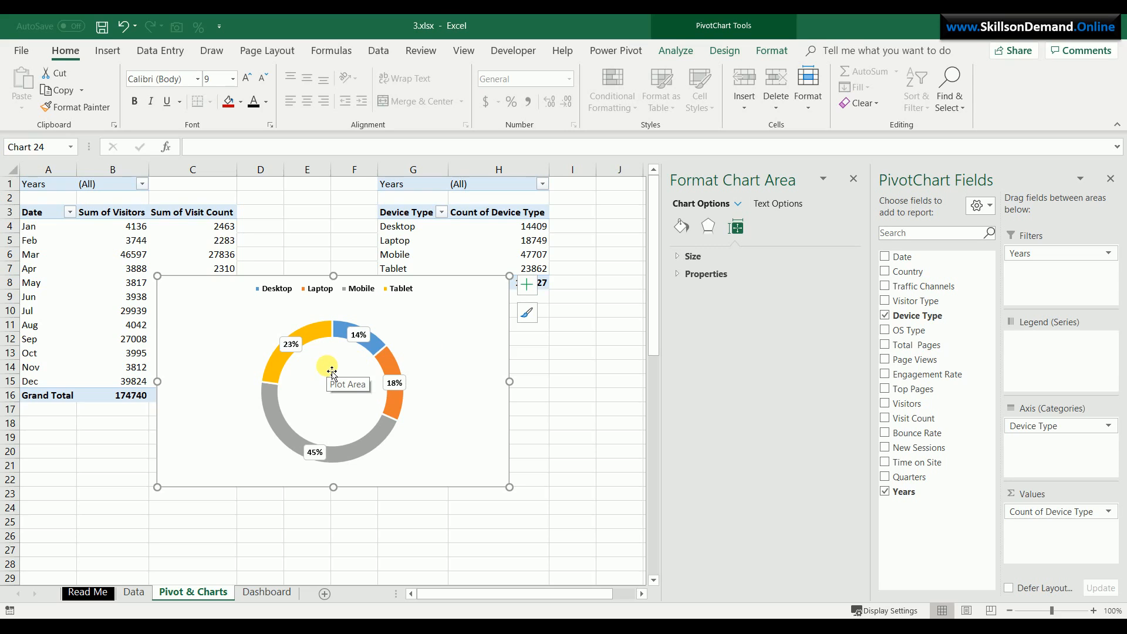
Fill the doughnut chart's Tablet slice with red and its Mobile slice with black
click(321, 344)
click(322, 345)
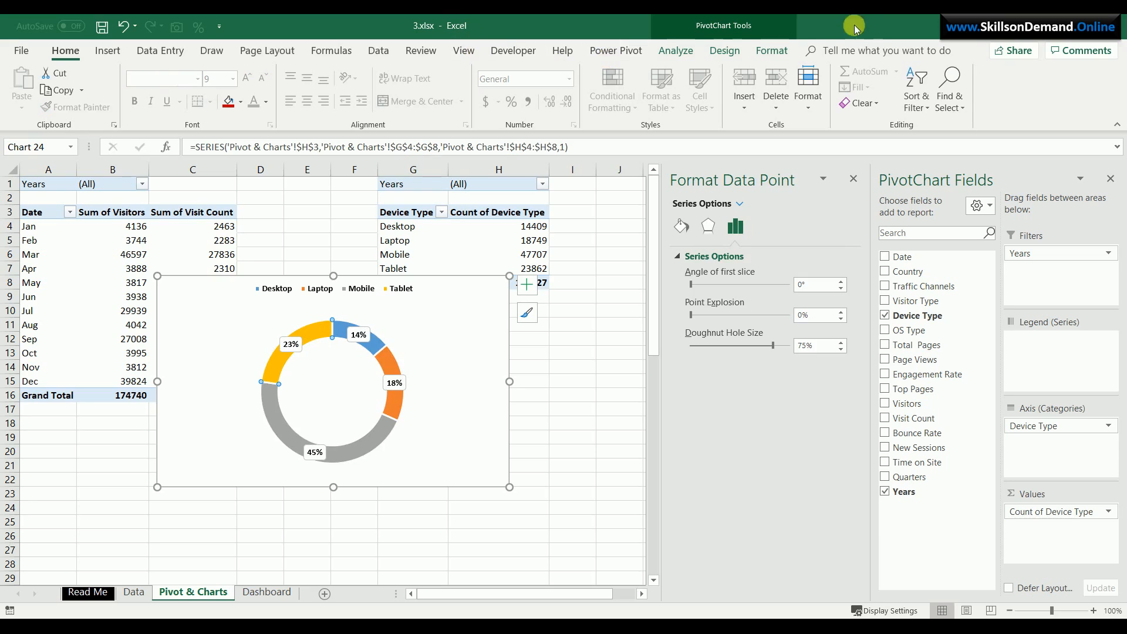
click(773, 51)
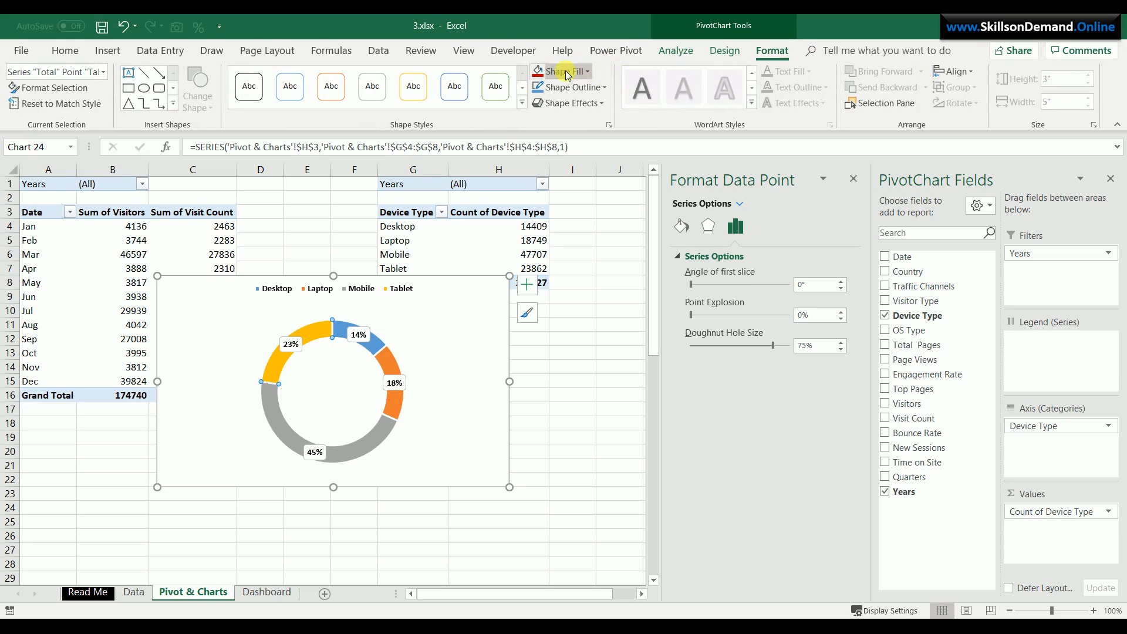
click(535, 73)
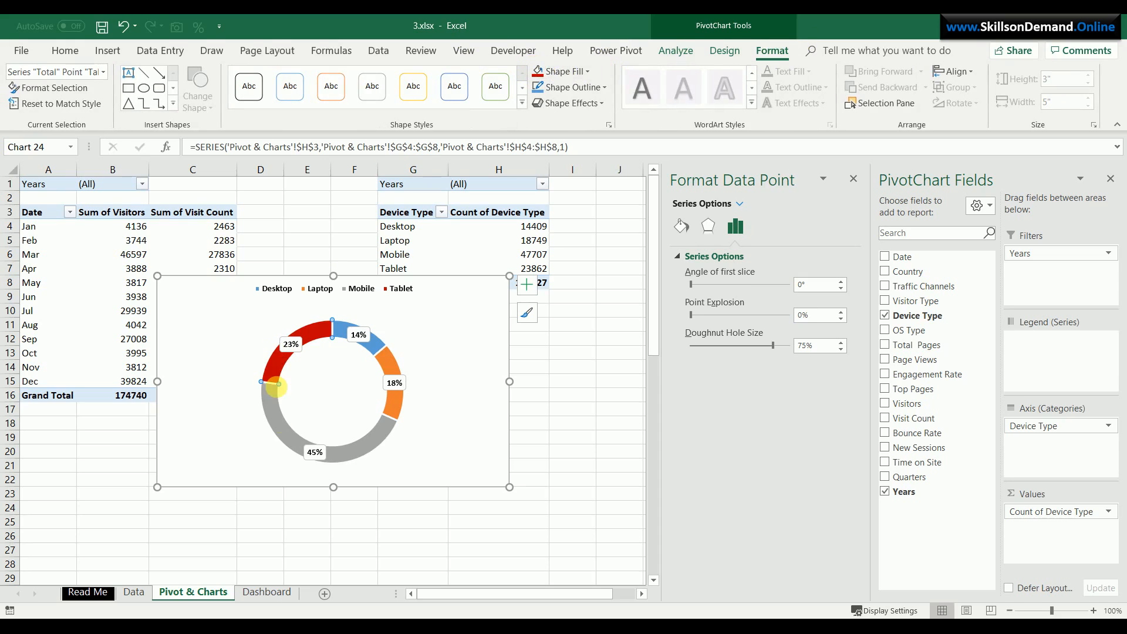
click(586, 71)
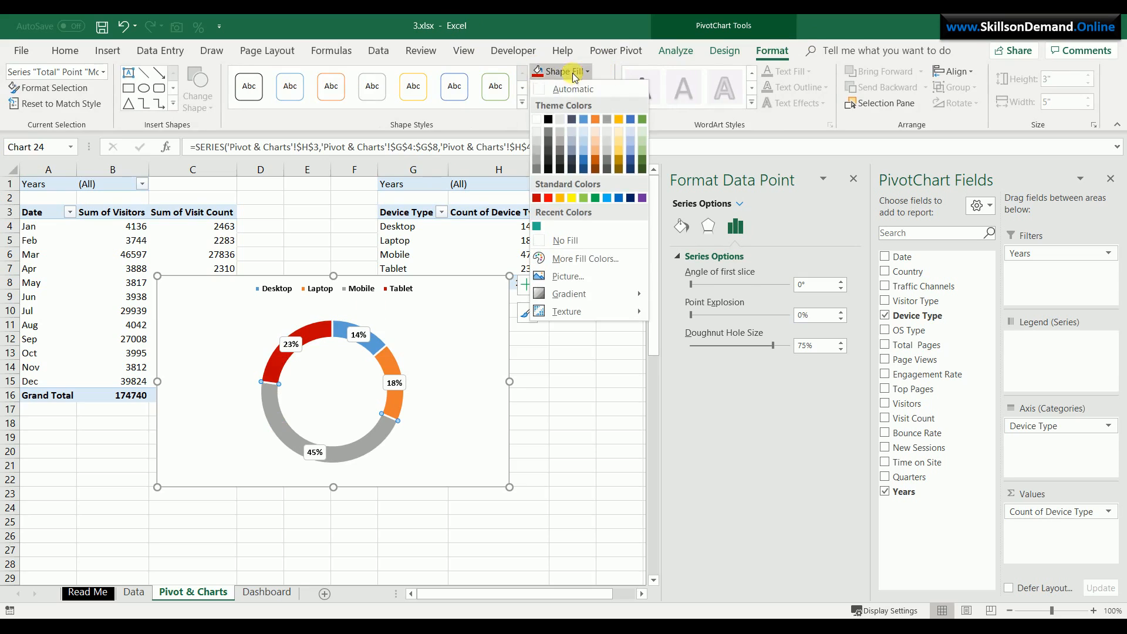
click(548, 119)
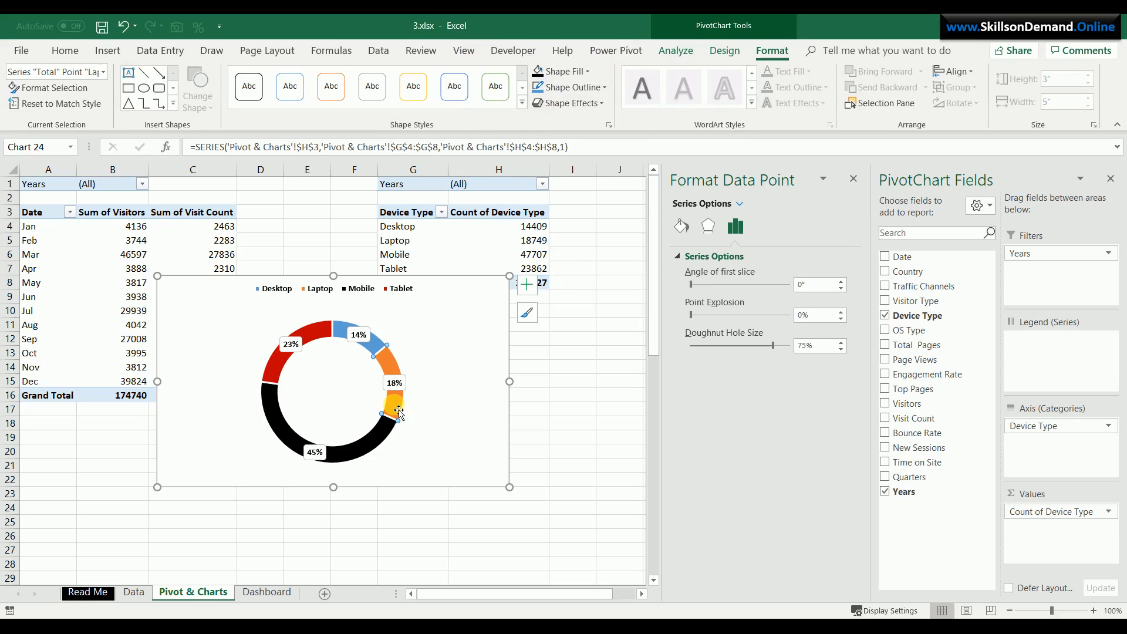
Fill the doughnut chart's Laptop slice with standard green and its Desktop slice with standard blue
click(558, 71)
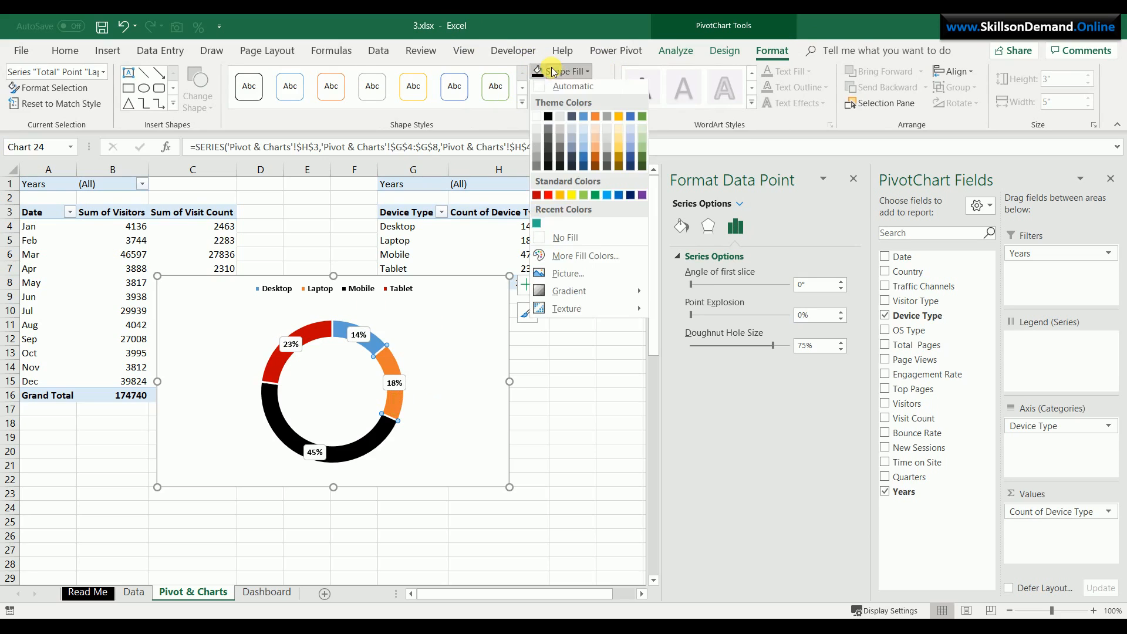
click(595, 198)
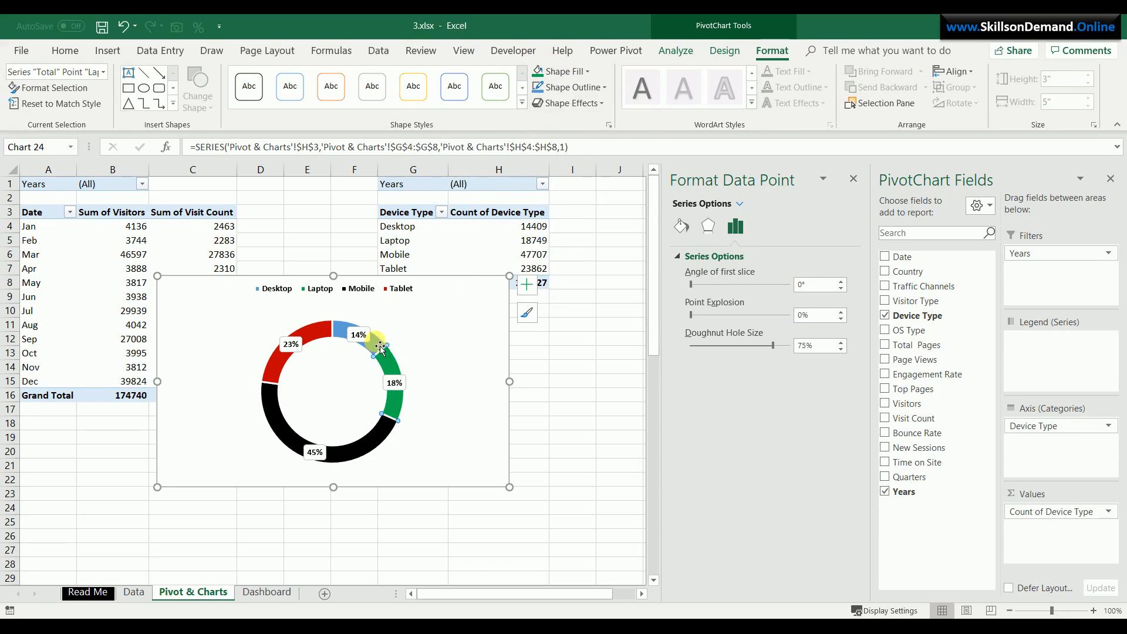
click(561, 71)
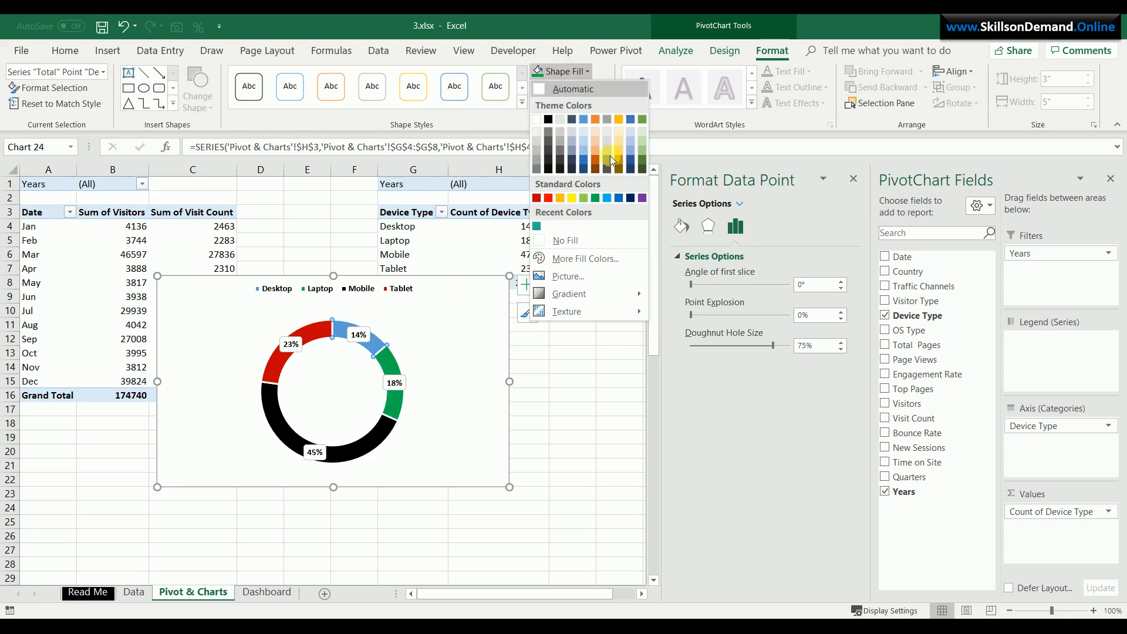
click(618, 198)
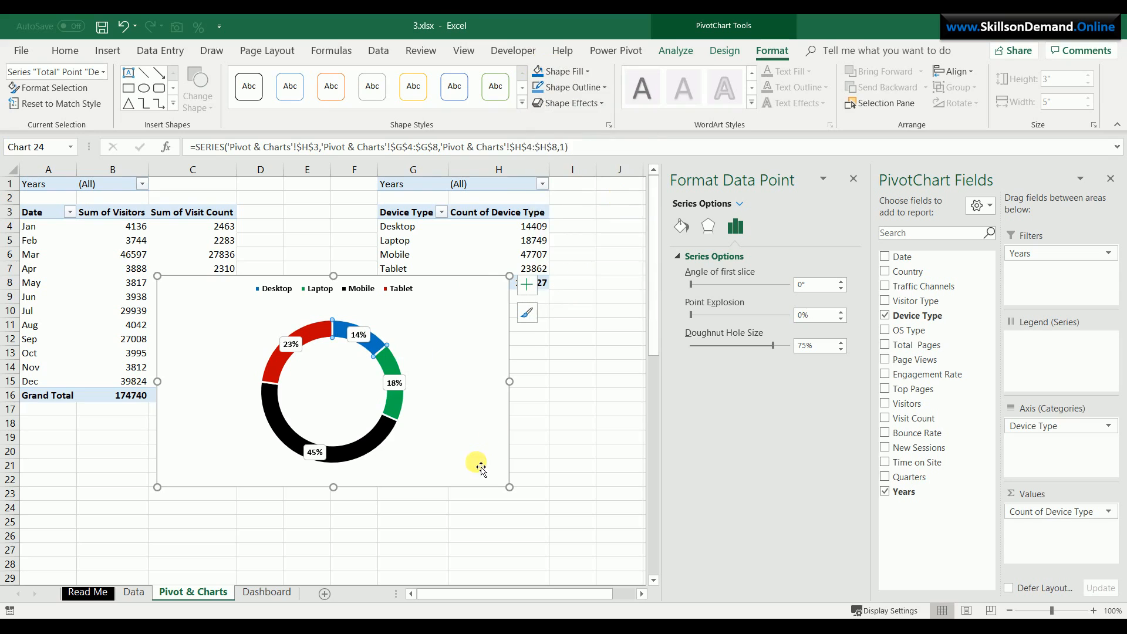
click(396, 474)
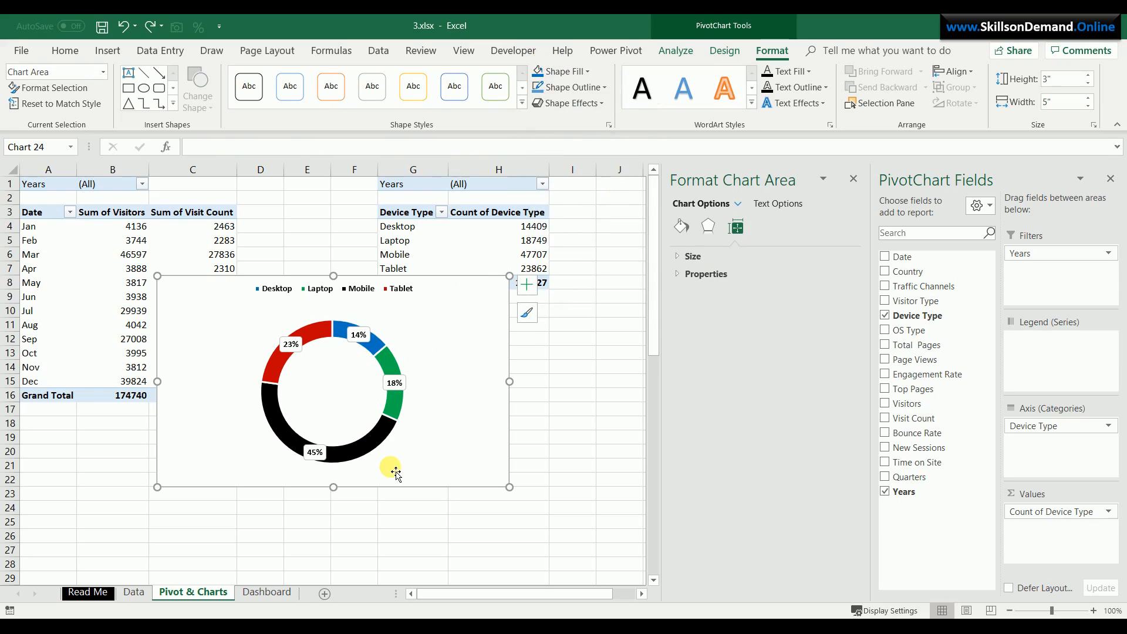
Move the Laptop and Desktop percentage labels outside the doughnut ring, beside their slices
double_click(398, 384)
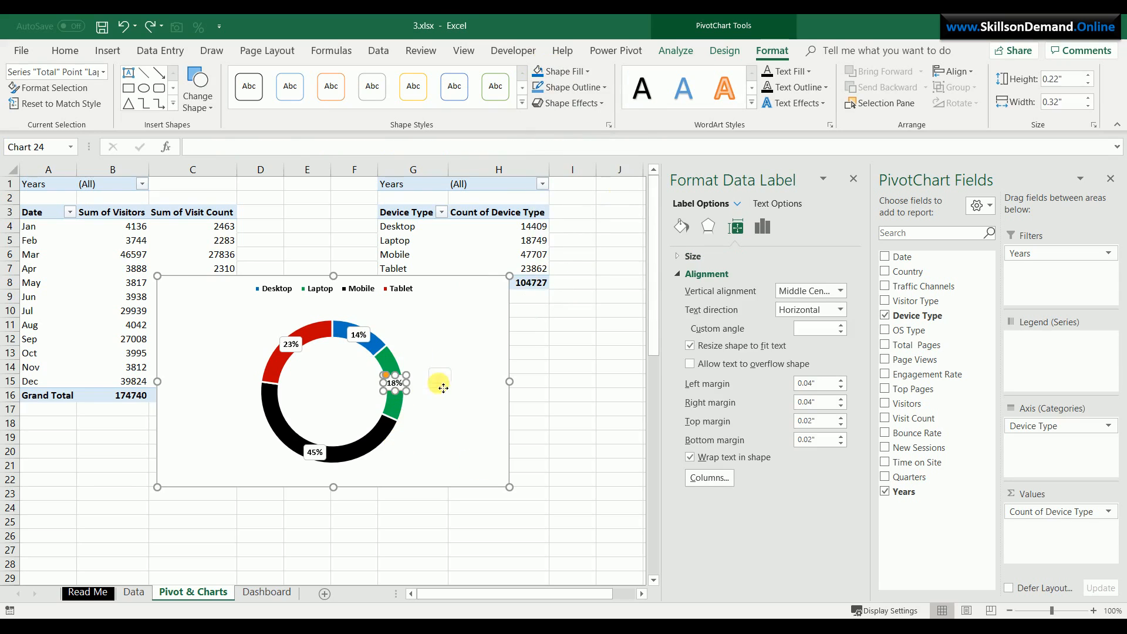
drag(439, 383, 445, 377)
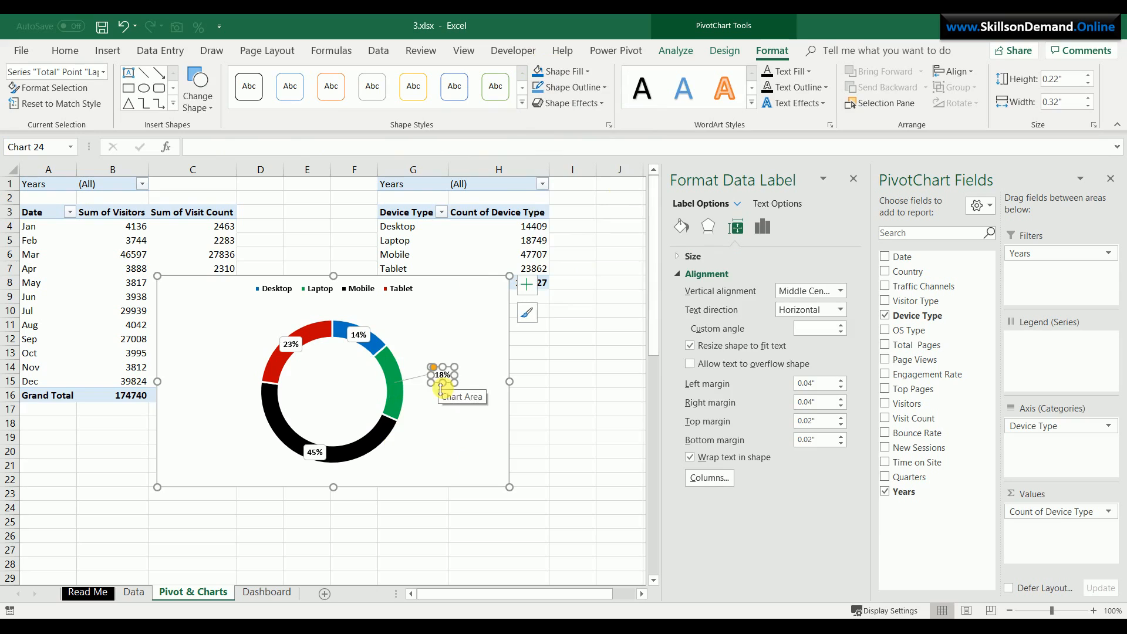
click(380, 341)
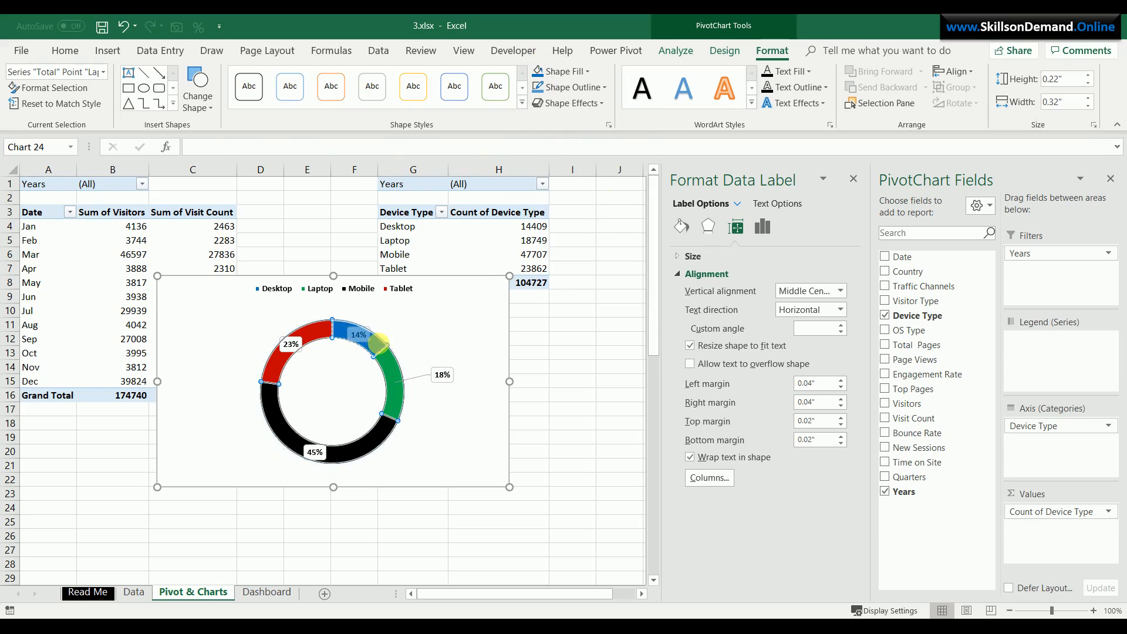
click(369, 341)
click(360, 338)
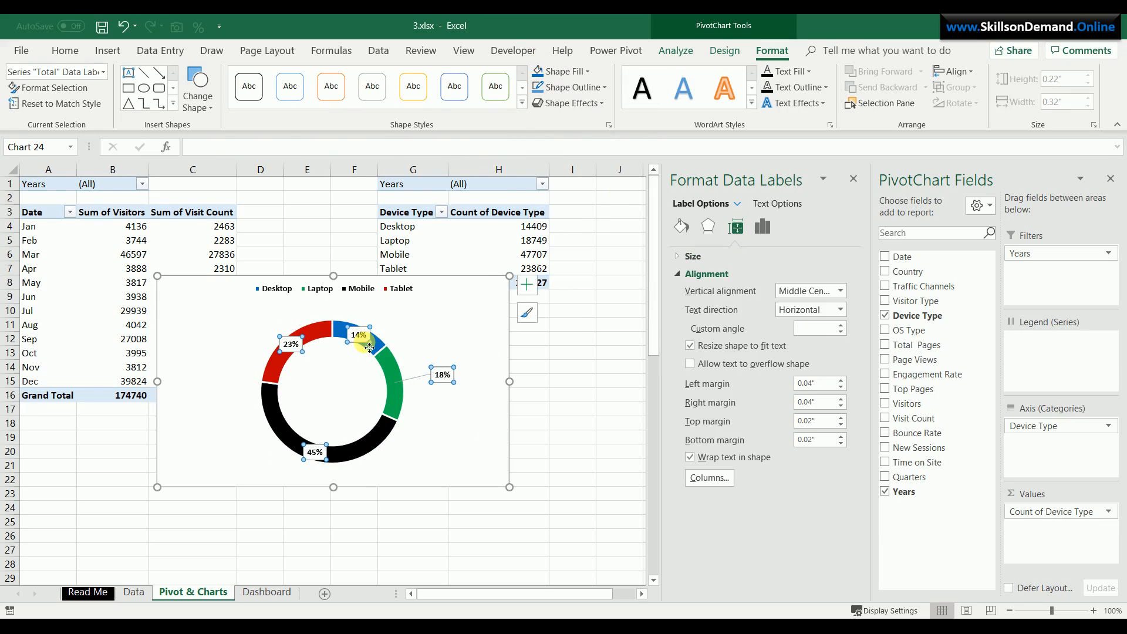
drag(369, 347, 413, 317)
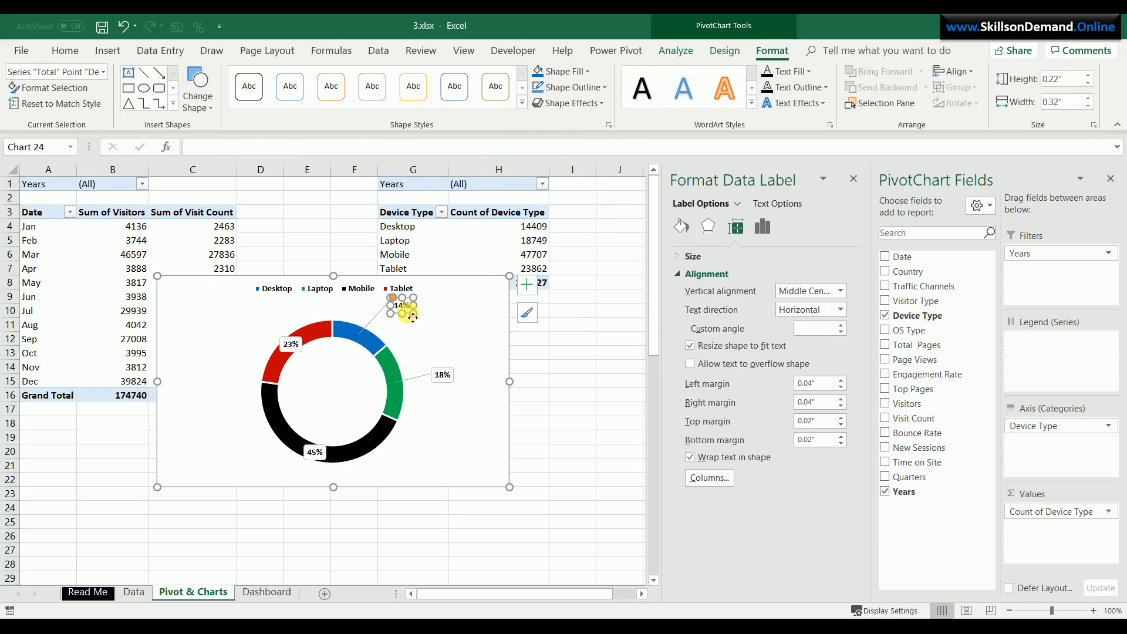
Move the Tablet label to the upper left and the Mobile label to the lower left, outside the doughnut ring
click(298, 348)
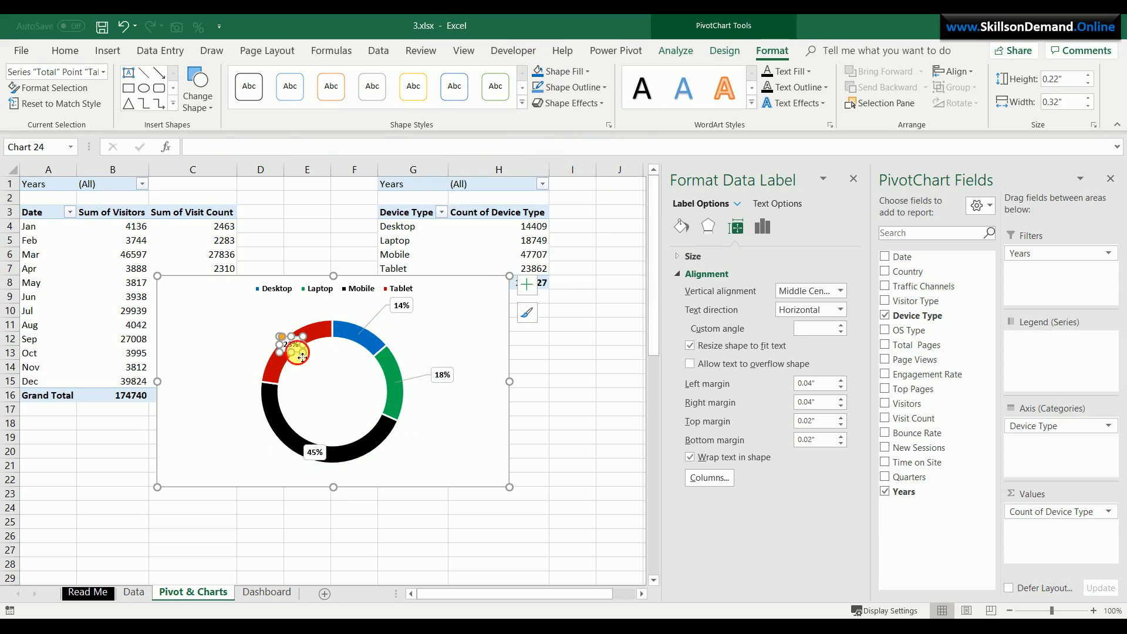
drag(302, 356, 259, 330)
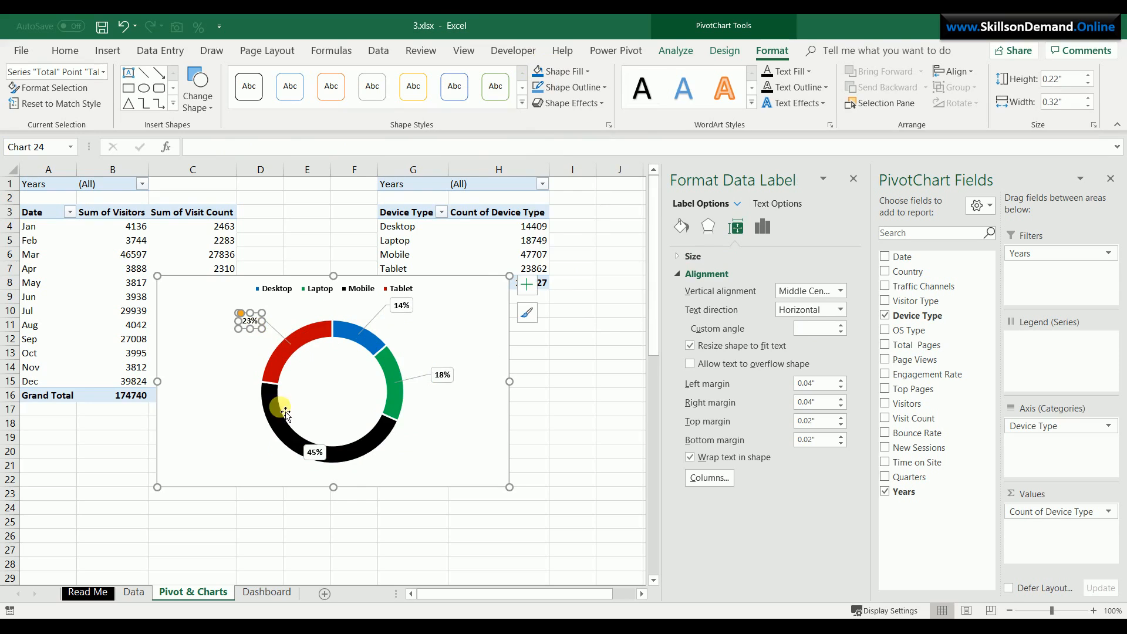
click(321, 459)
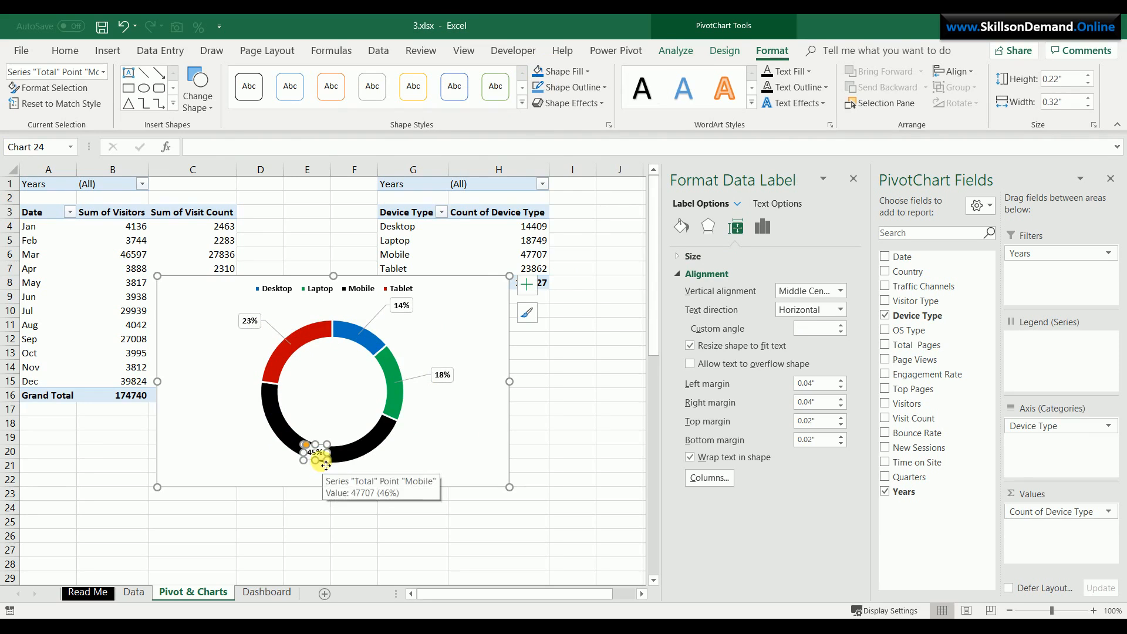
drag(326, 465, 253, 468)
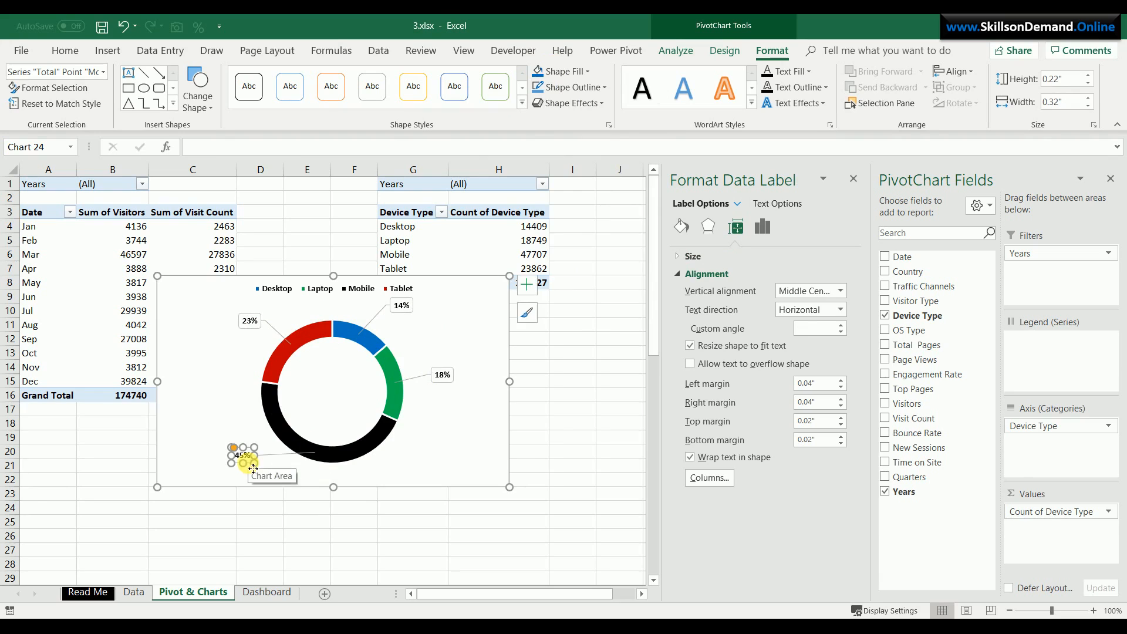
click(536, 440)
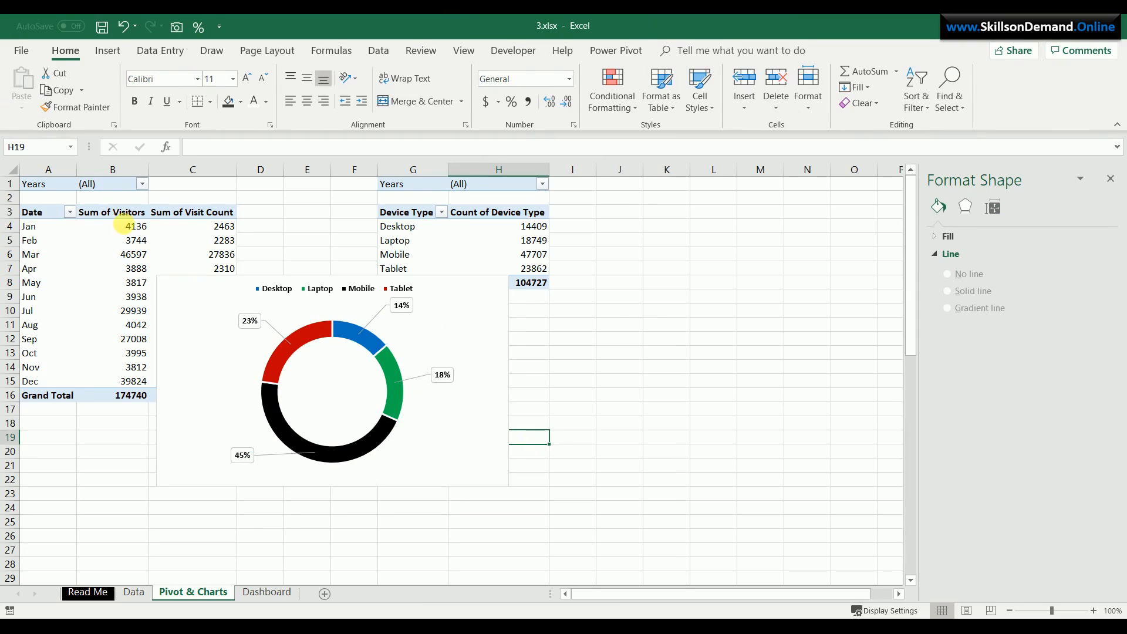
Insert the desktop computer, laptop, smartphone and tablet icons from the Technology and electronics category
click(105, 52)
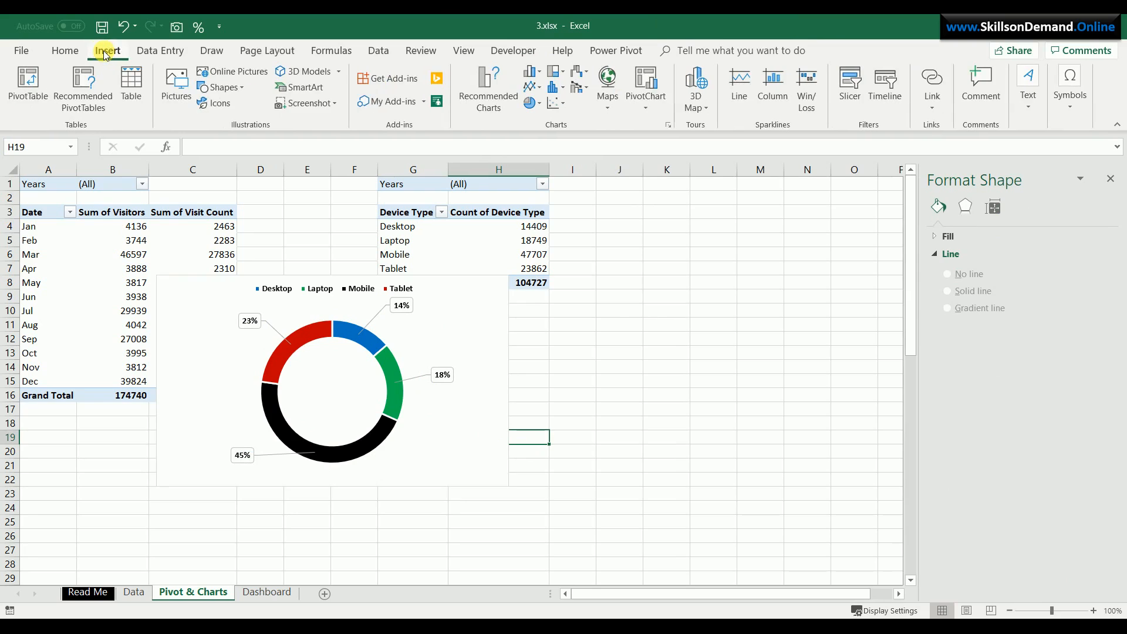
click(203, 106)
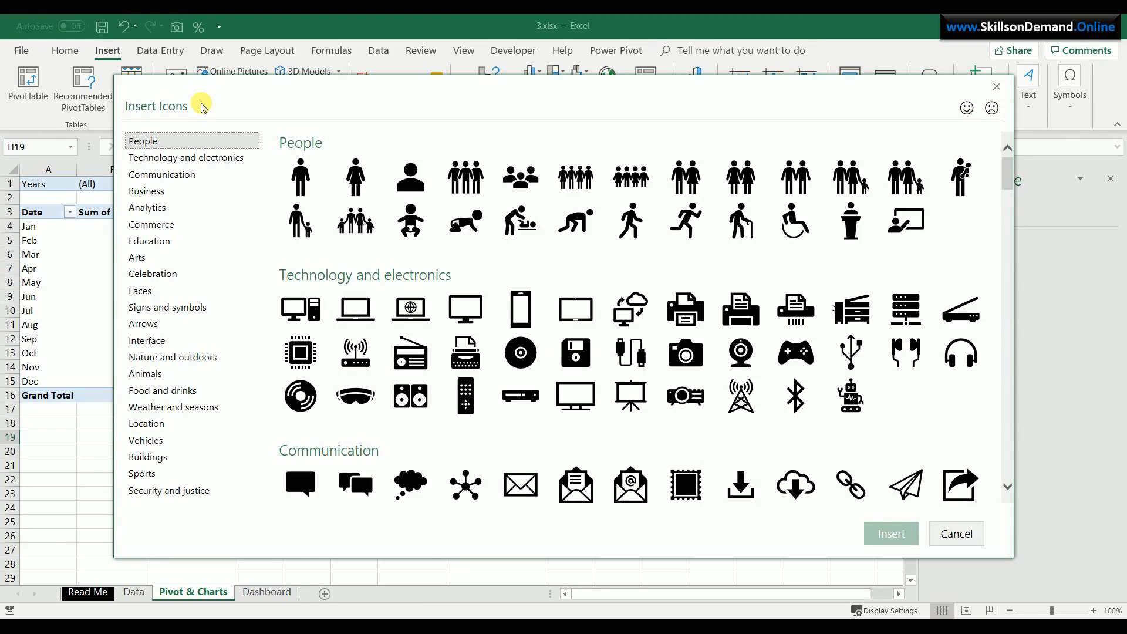
click(301, 307)
click(370, 320)
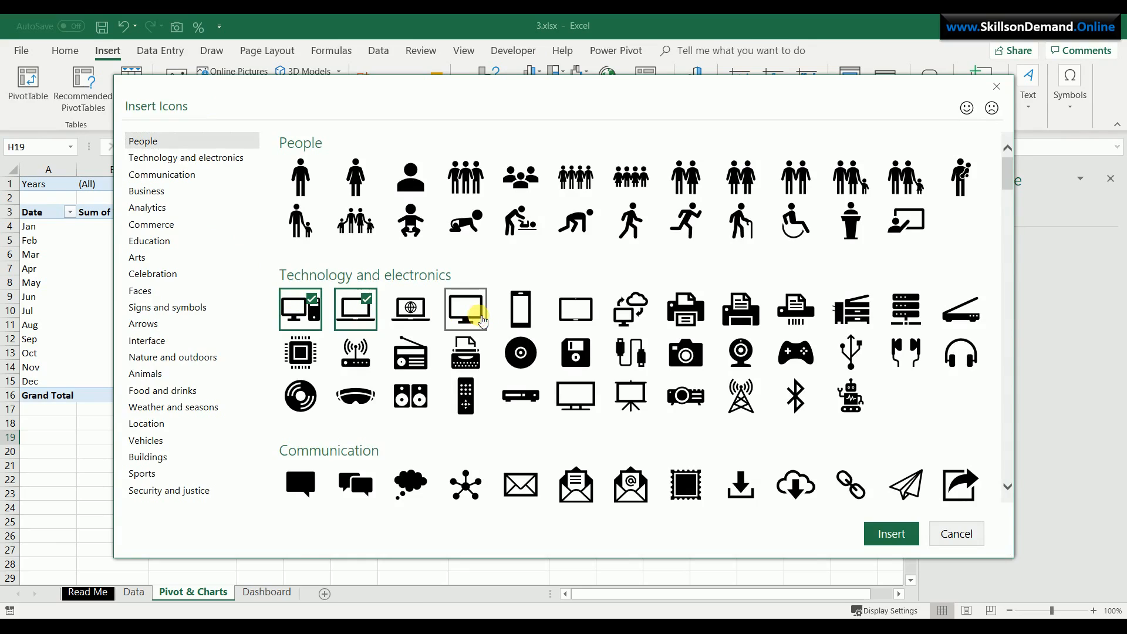
click(467, 314)
click(524, 321)
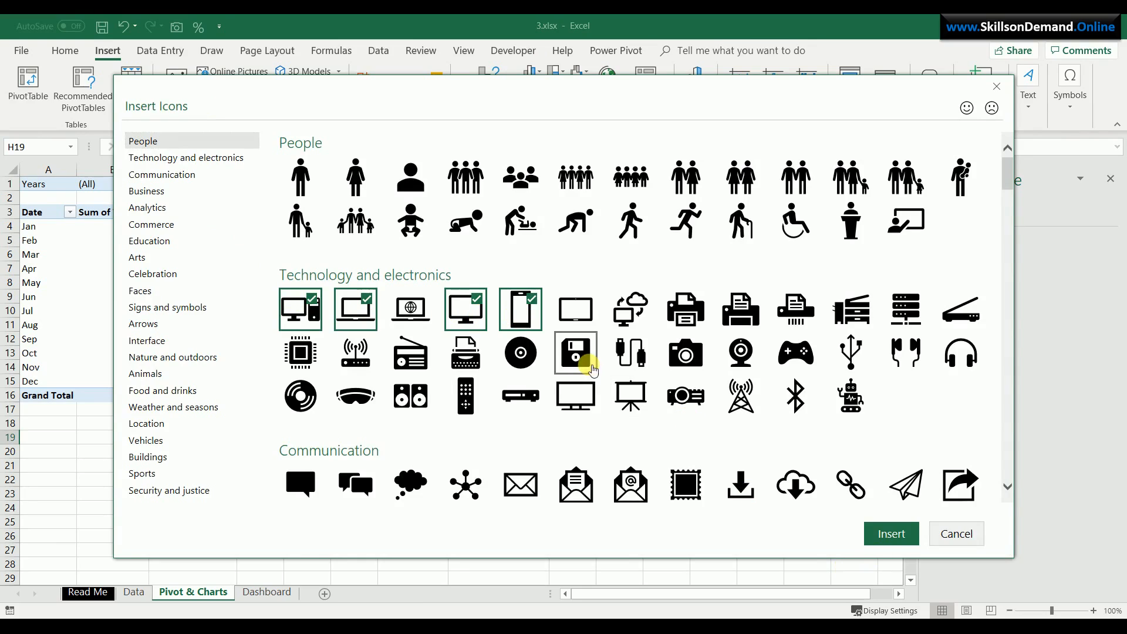
click(468, 310)
click(578, 310)
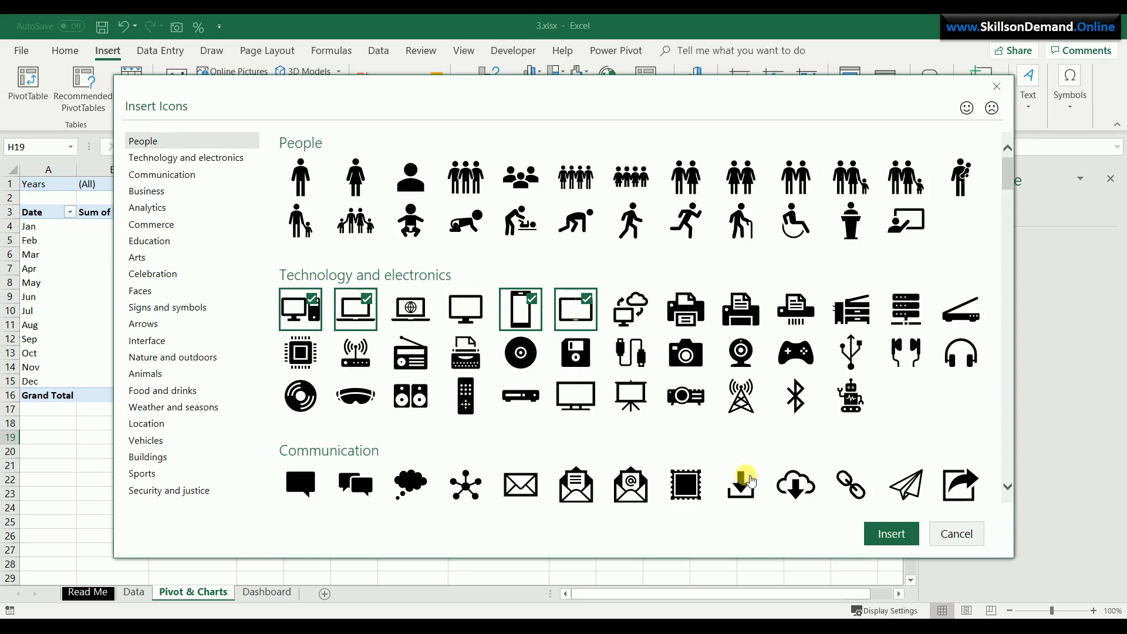
click(905, 547)
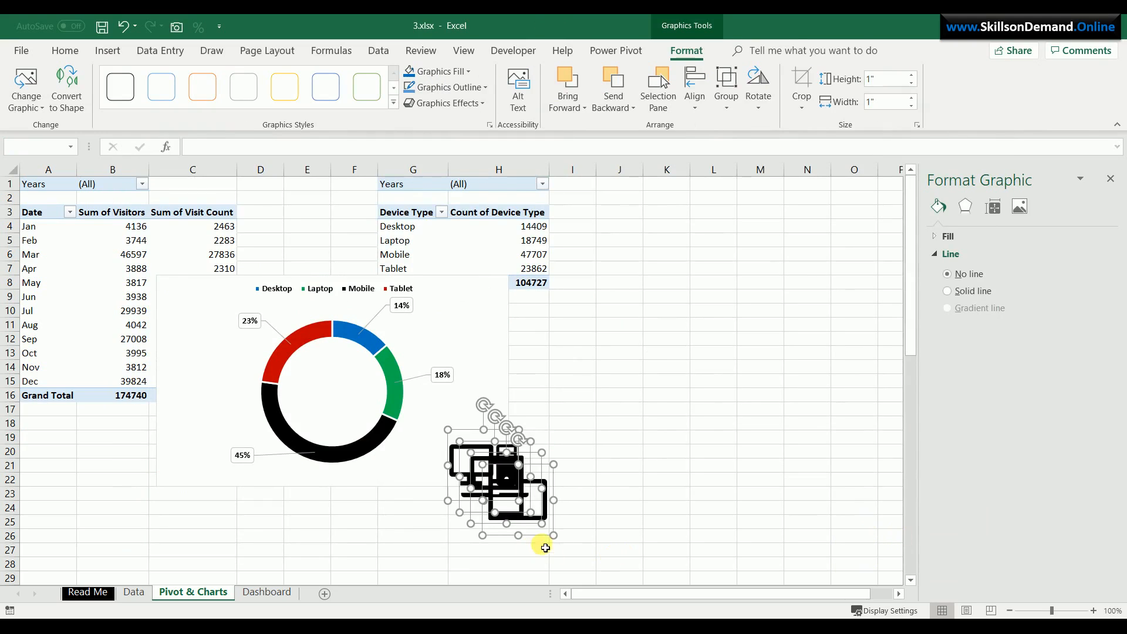
Shrink the icons to 0.58" and arrange them inside the doughnut: tablet on top, phone right, laptop below, desktop computer left
drag(557, 540, 342, 368)
click(582, 496)
drag(499, 485, 369, 411)
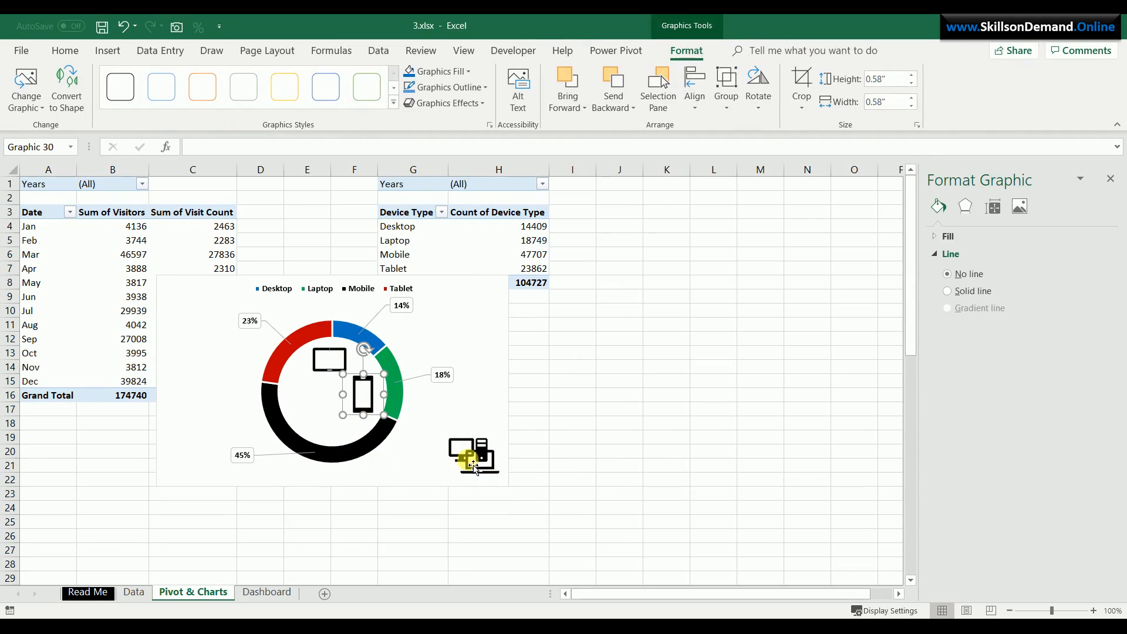
drag(473, 460, 310, 425)
drag(468, 454, 308, 395)
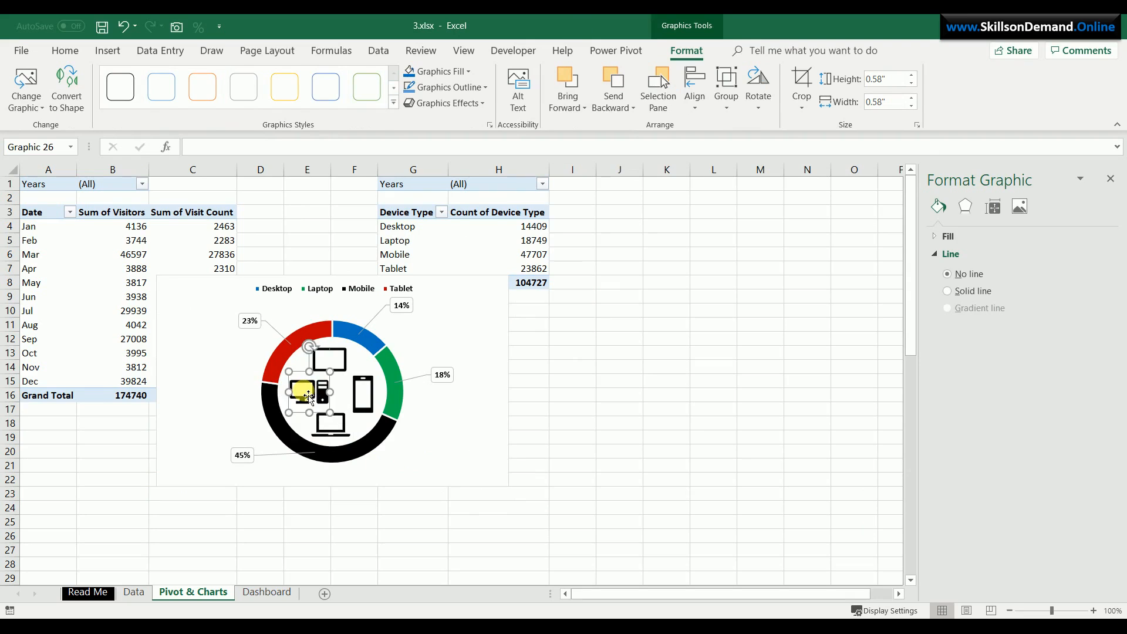
key(Escape)
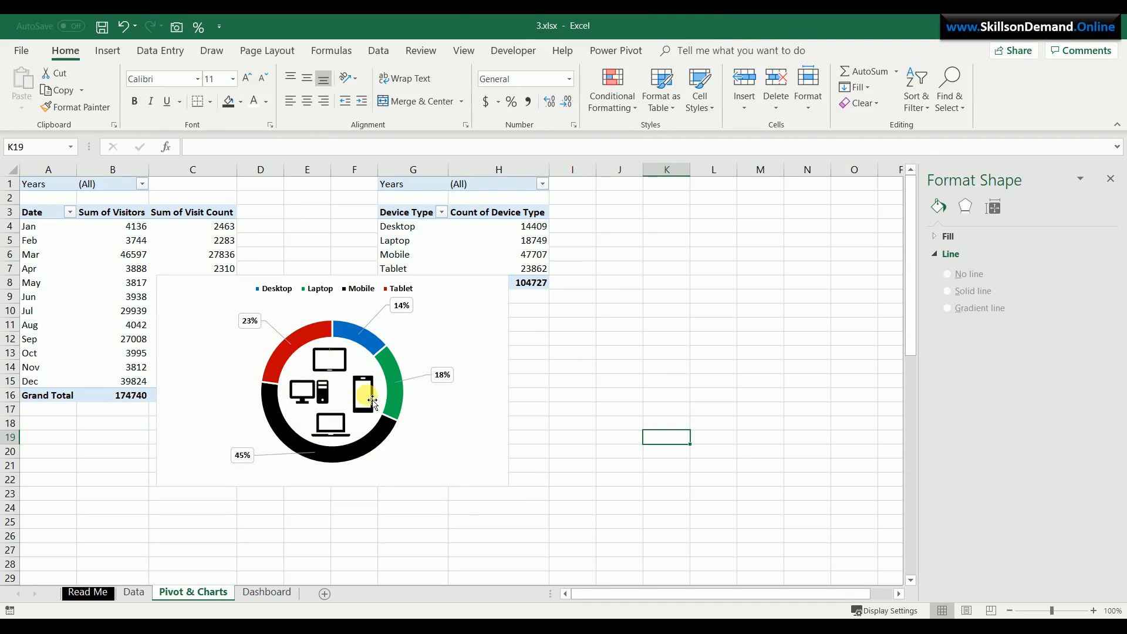
Group the four device icons inside the doughnut ring into one object
click(364, 394)
ctrl+click(331, 424)
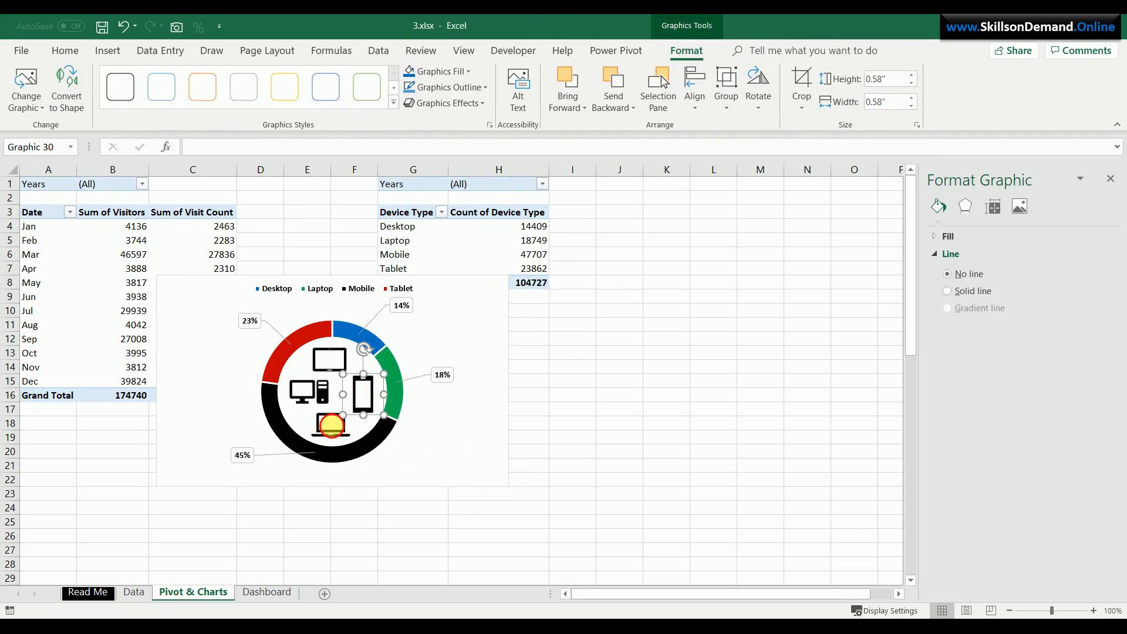
ctrl+click(310, 390)
ctrl+click(328, 367)
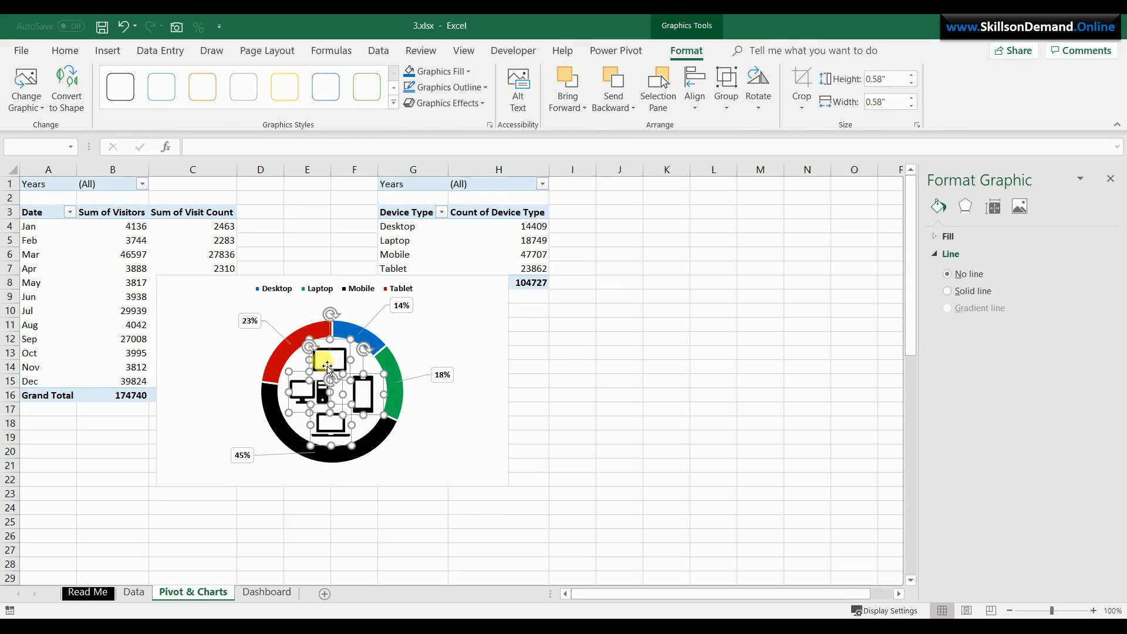
right_click(328, 367)
mouse_move(371, 449)
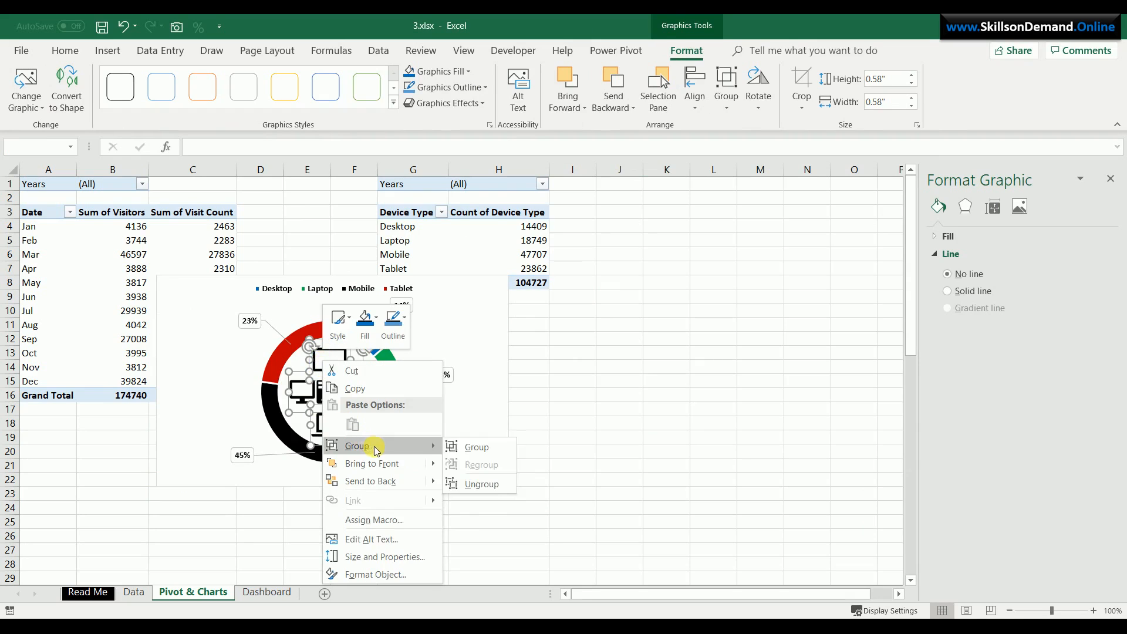
click(464, 446)
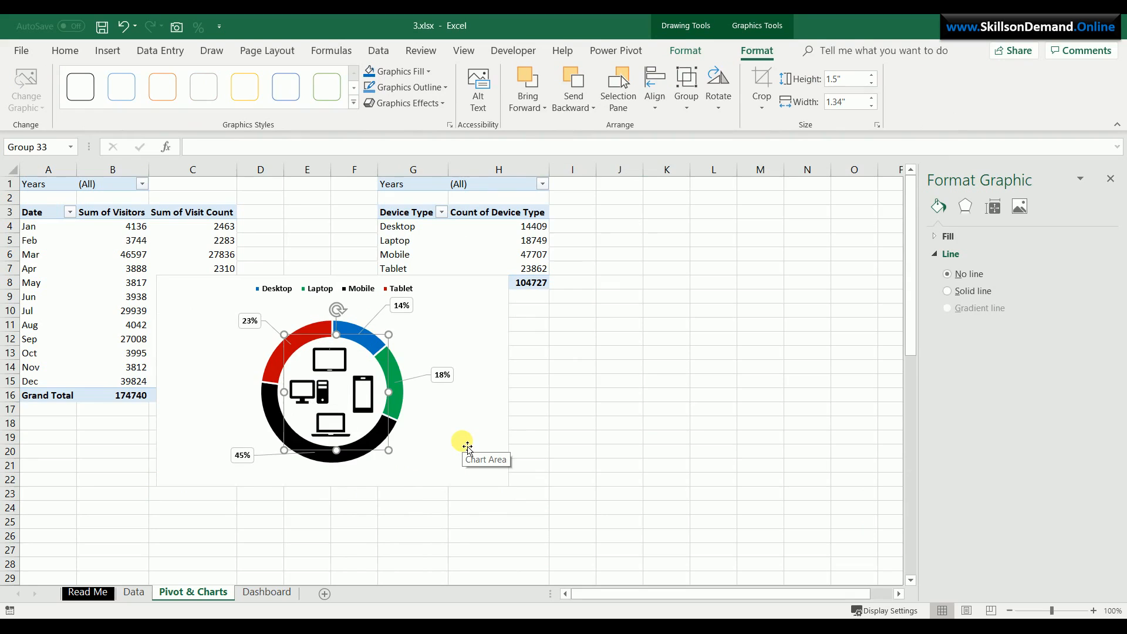
Move the doughnut chart to cell E16 of the Dashboard sheet and shrink it to end around column H, row 27
click(504, 403)
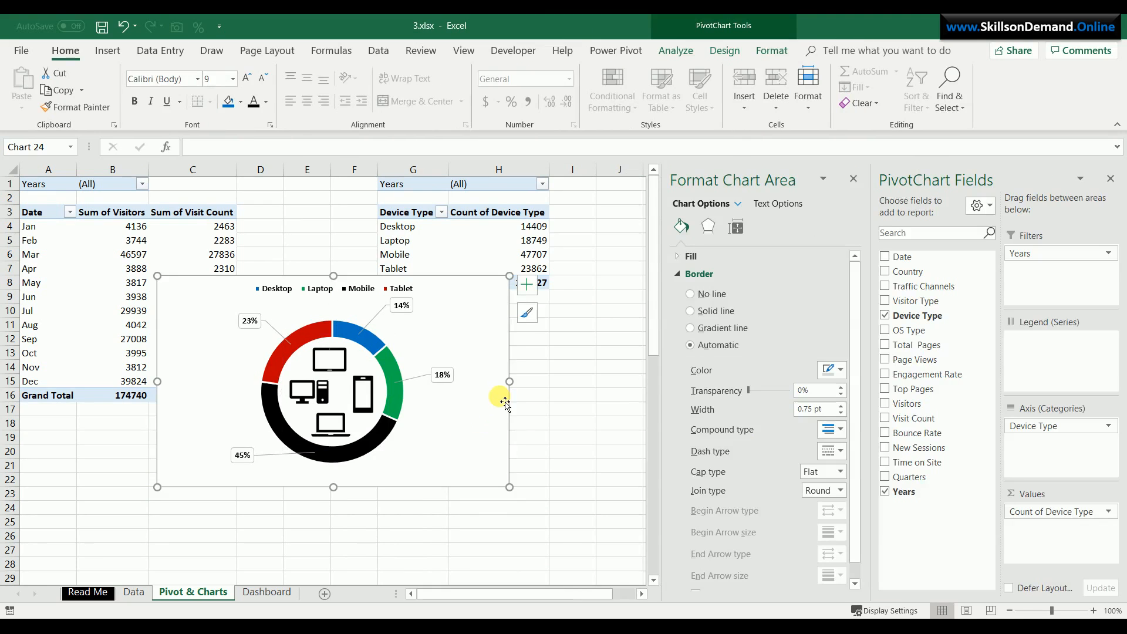
key(Delete)
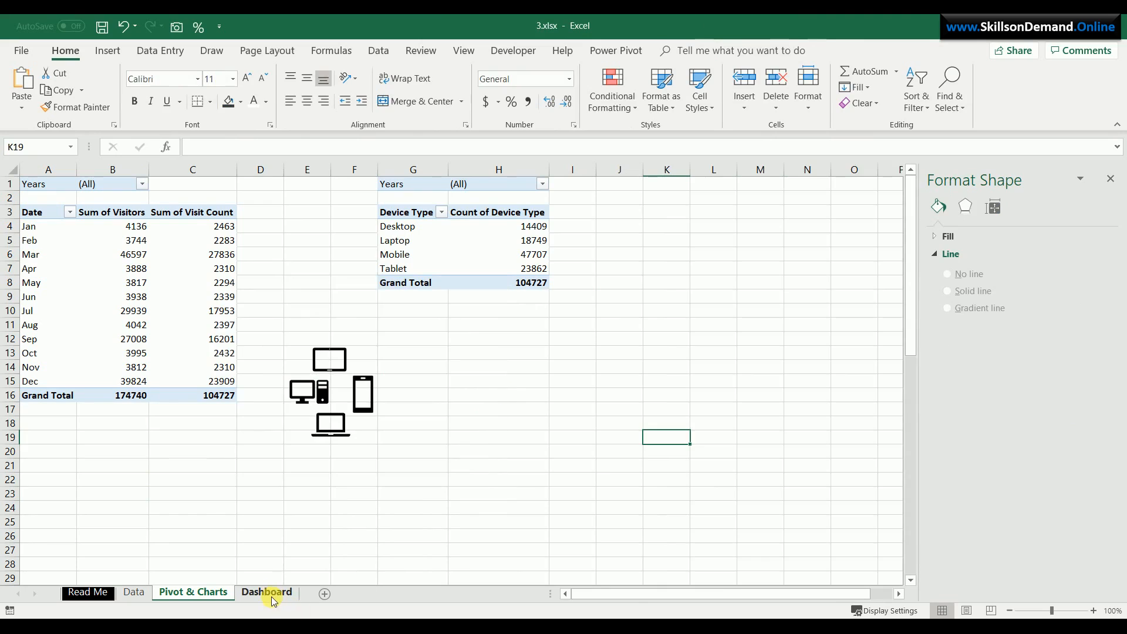
click(272, 593)
click(227, 329)
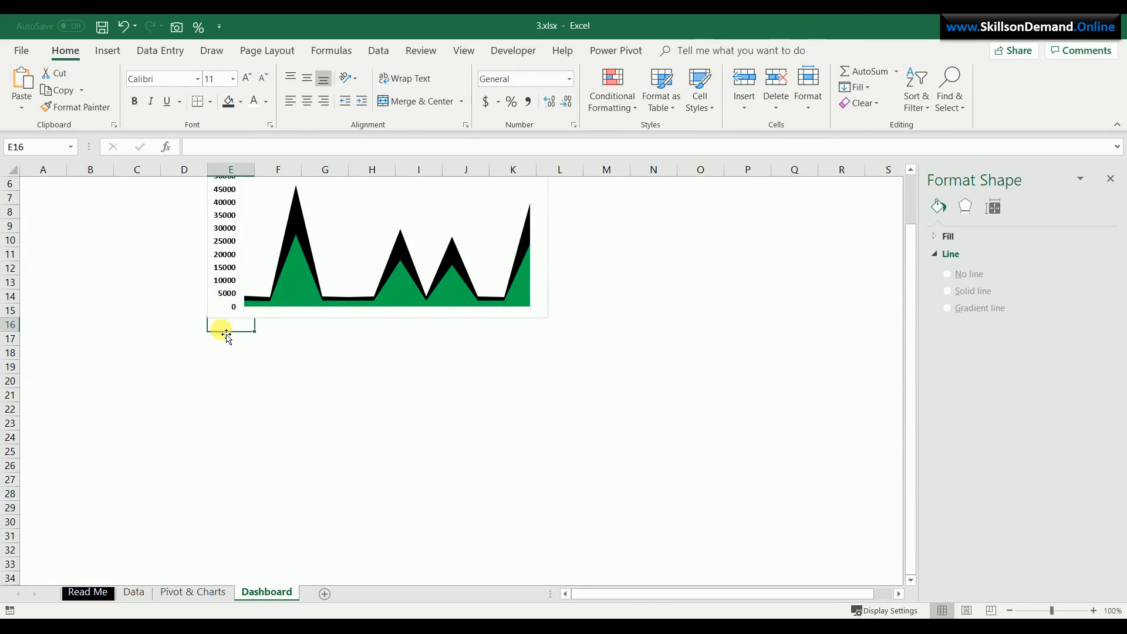
key(ctrl+v)
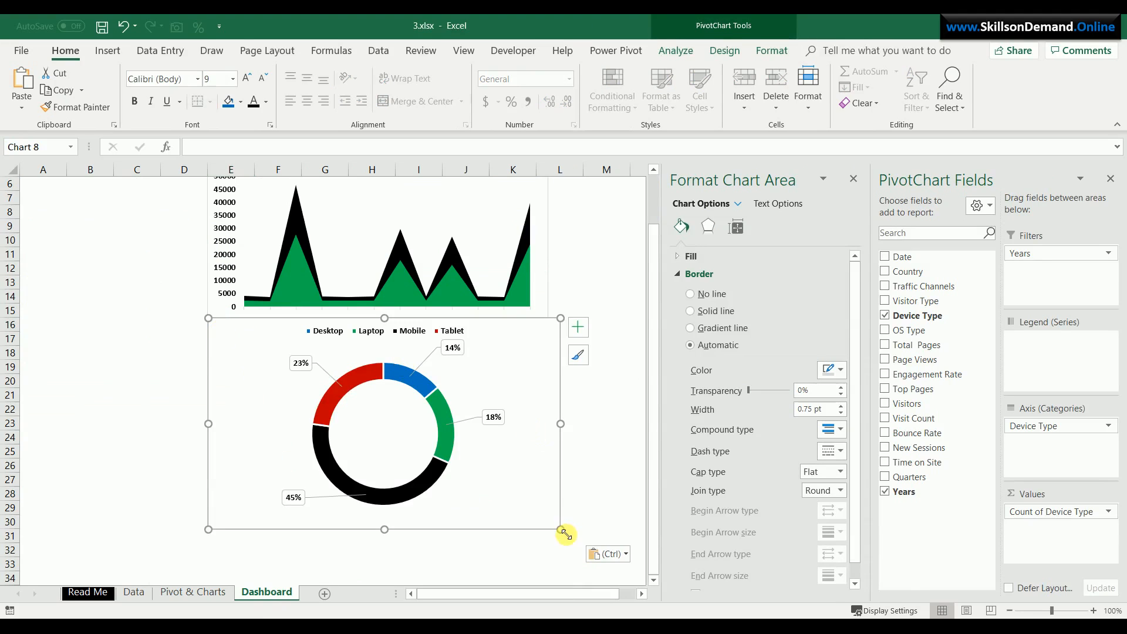
drag(561, 529, 378, 477)
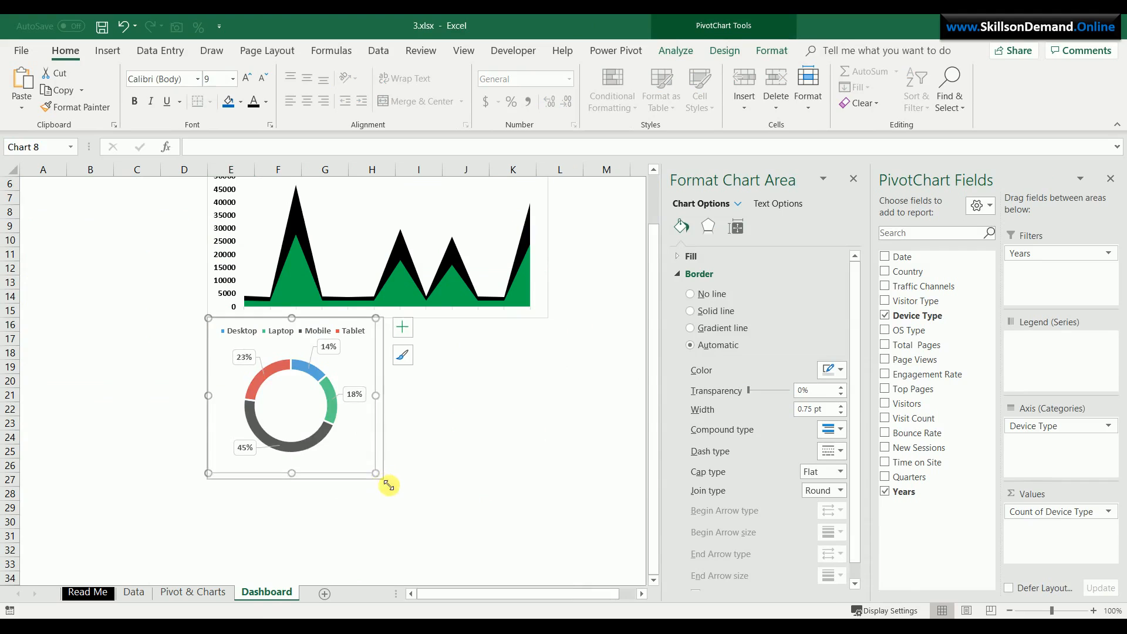
Move the grouped device icons from the Pivot & Charts sheet to the Dashboard sheet, pasting them as a picture at K19
click(201, 592)
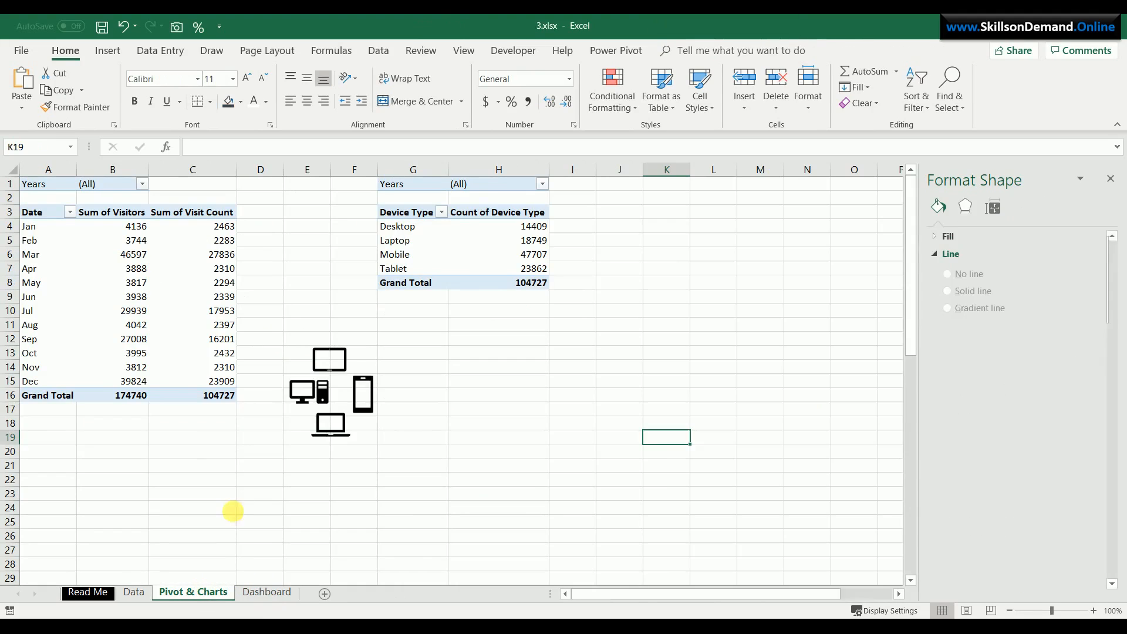
click(301, 427)
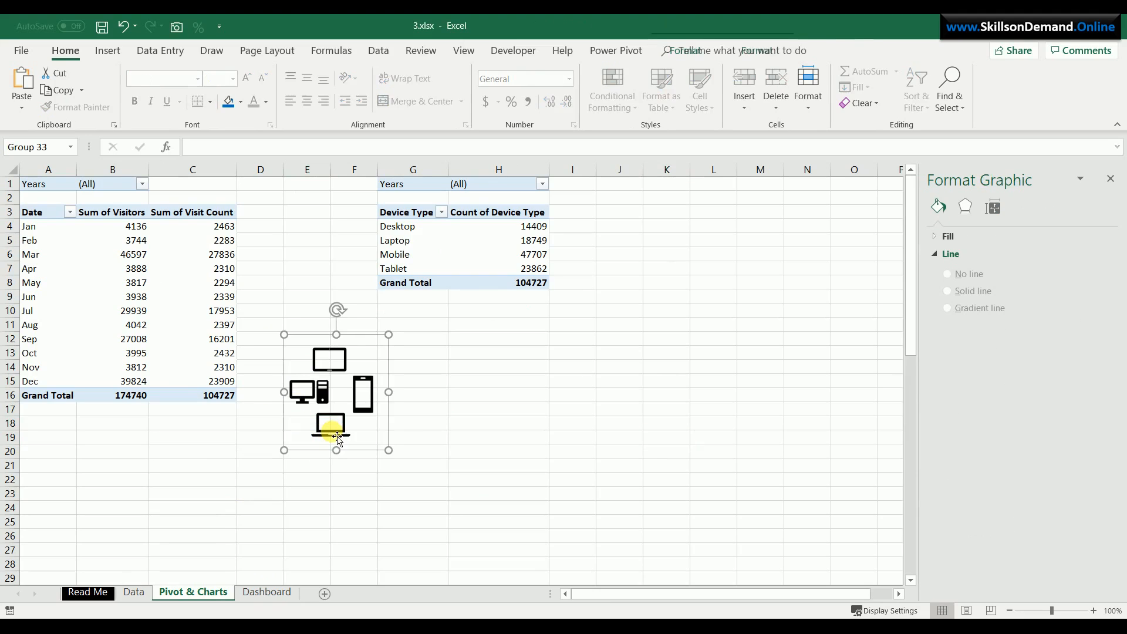
click(331, 432)
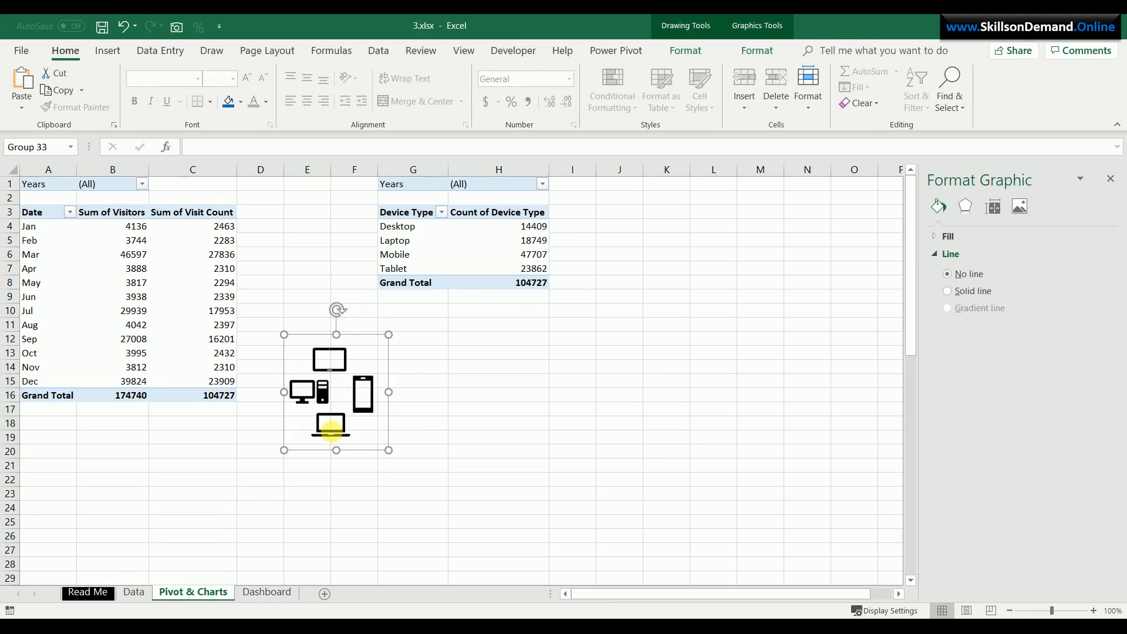
click(306, 435)
click(267, 593)
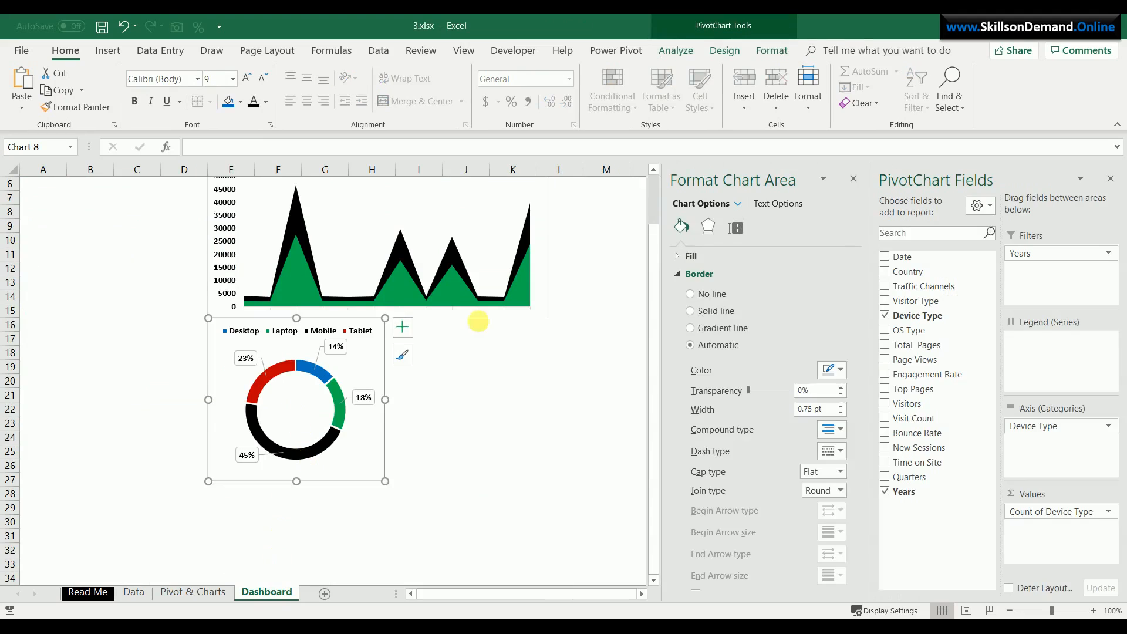
right_click(494, 370)
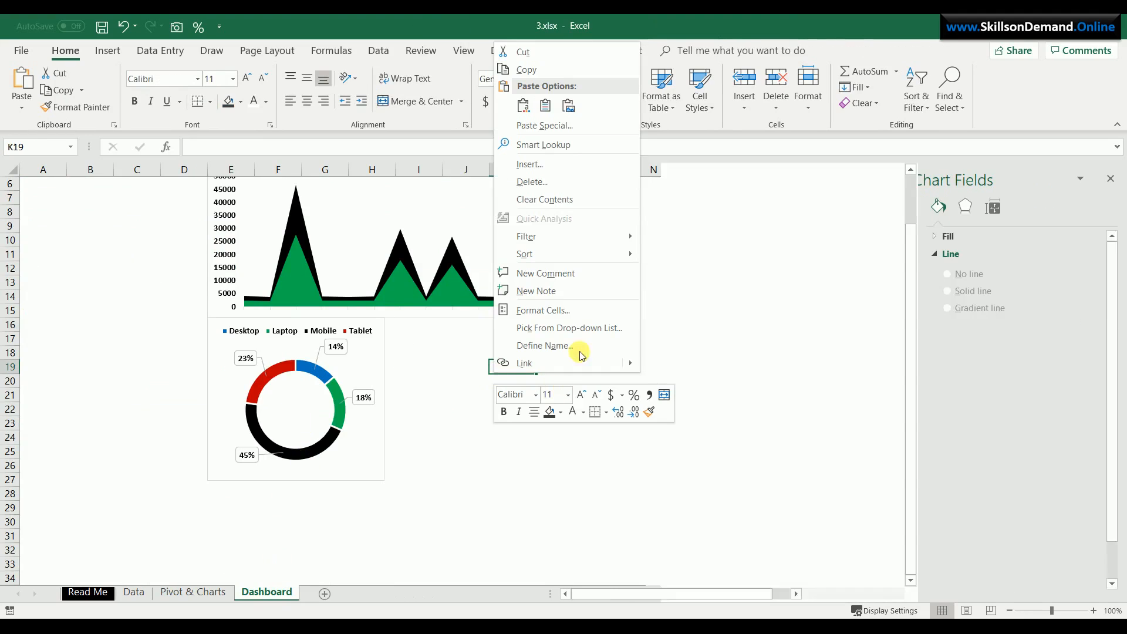
click(568, 105)
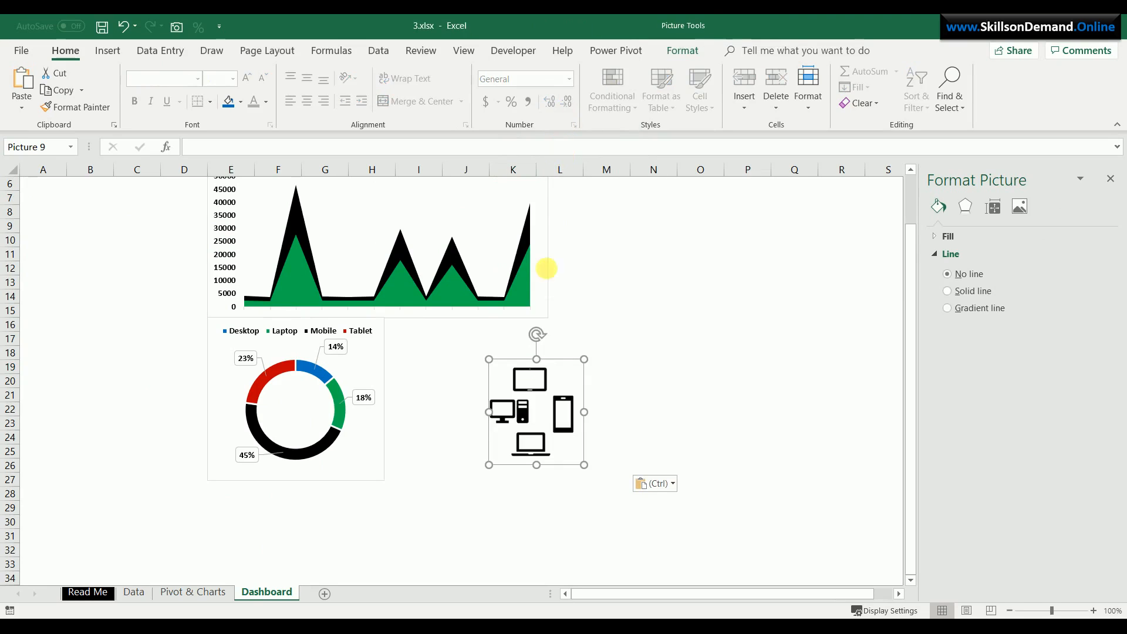
Shrink the device icon picture and centre it inside the Dashboard's doughnut ring
drag(584, 465, 313, 412)
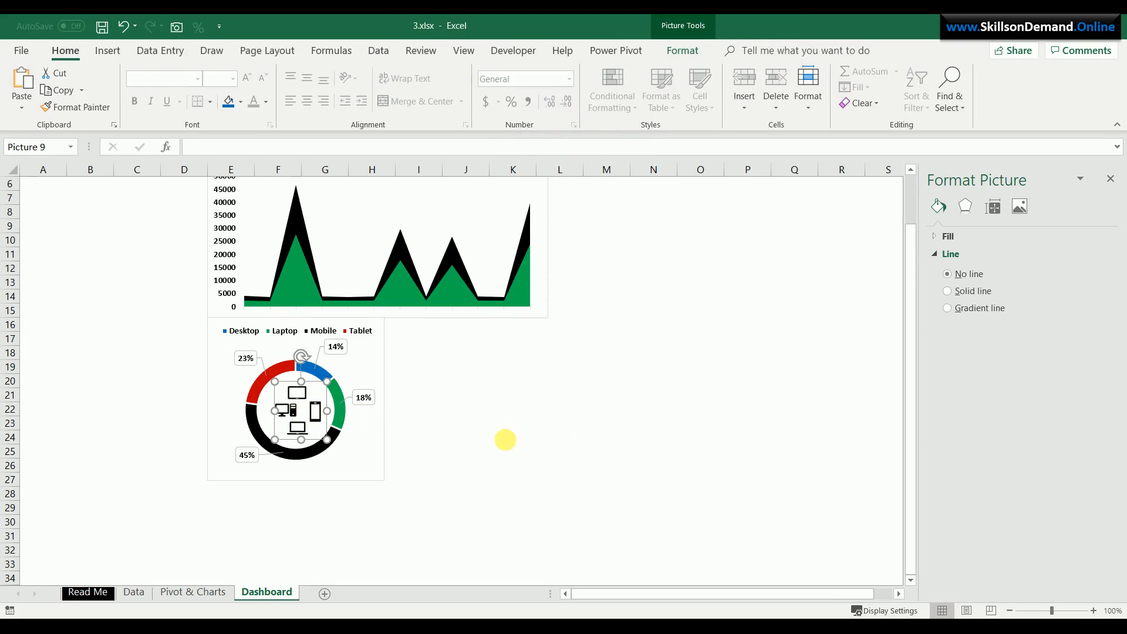
click(506, 441)
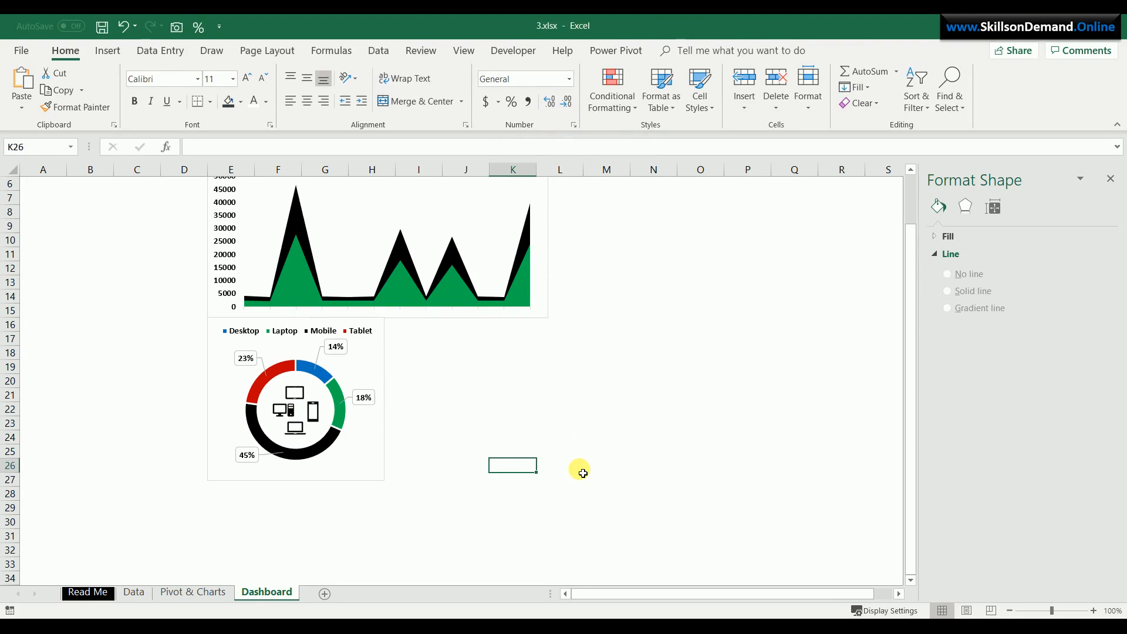
scroll(582, 474, up, 2)
click(873, 387)
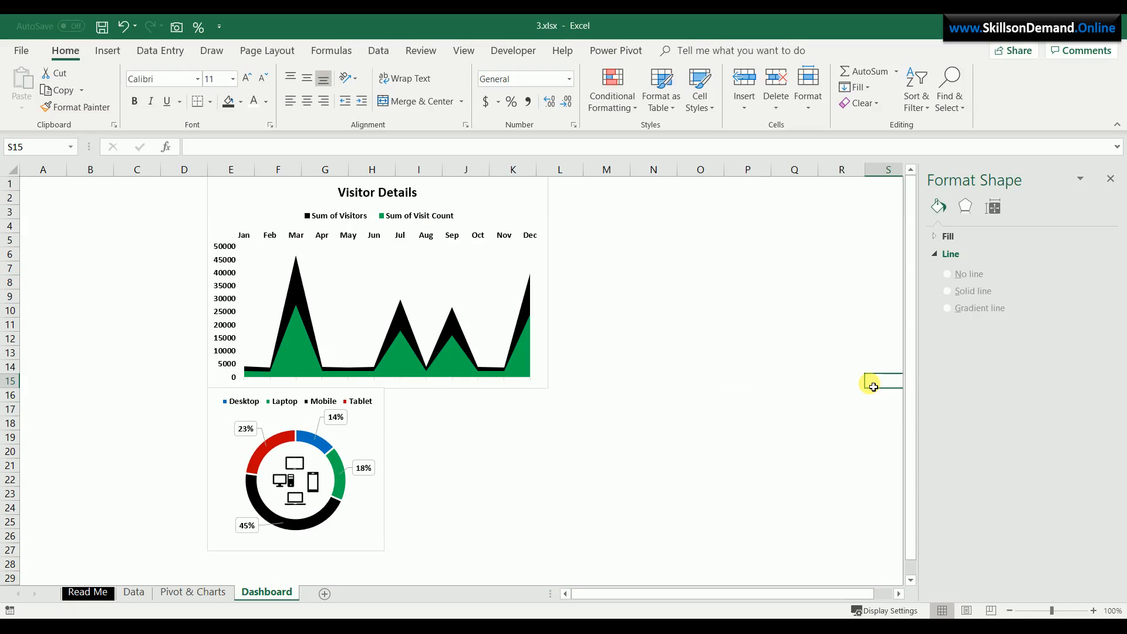
Copy the Device Type PivotTable, including its Years filter, to cell M1 of the Pivot & Charts sheet
click(196, 594)
drag(108, 186, 217, 284)
key(ctrl+c)
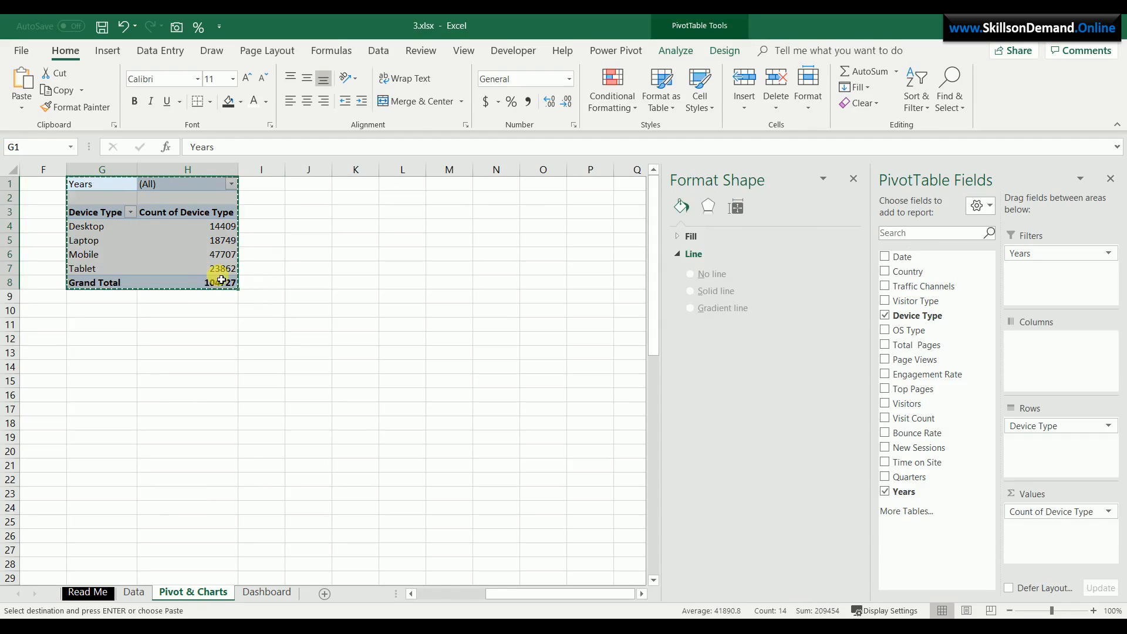
click(446, 184)
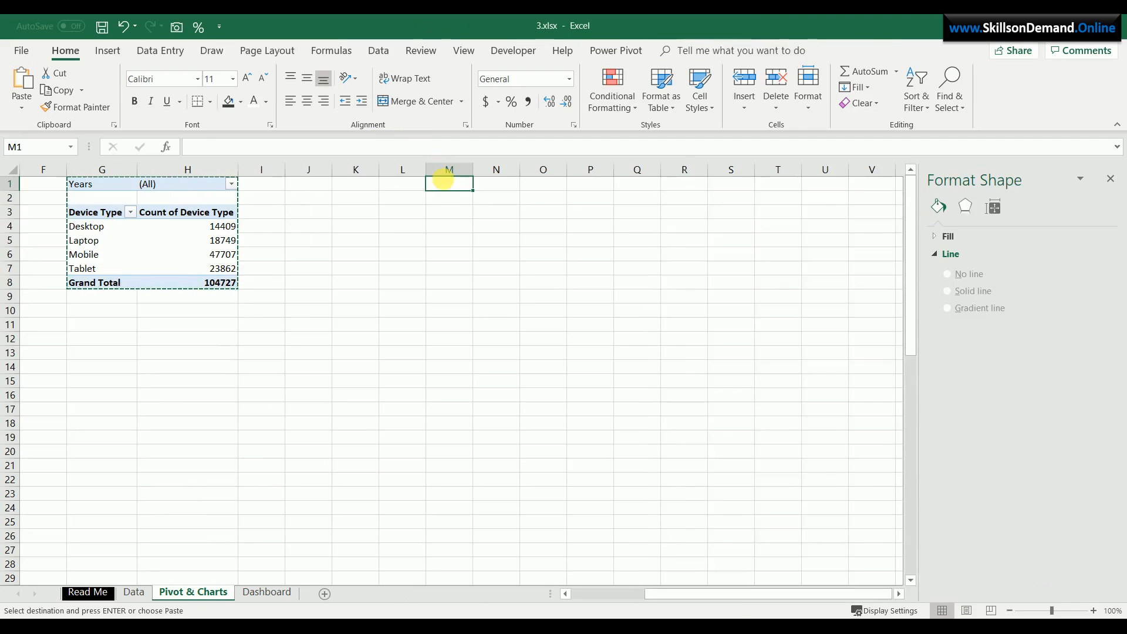
key(ctrl+v)
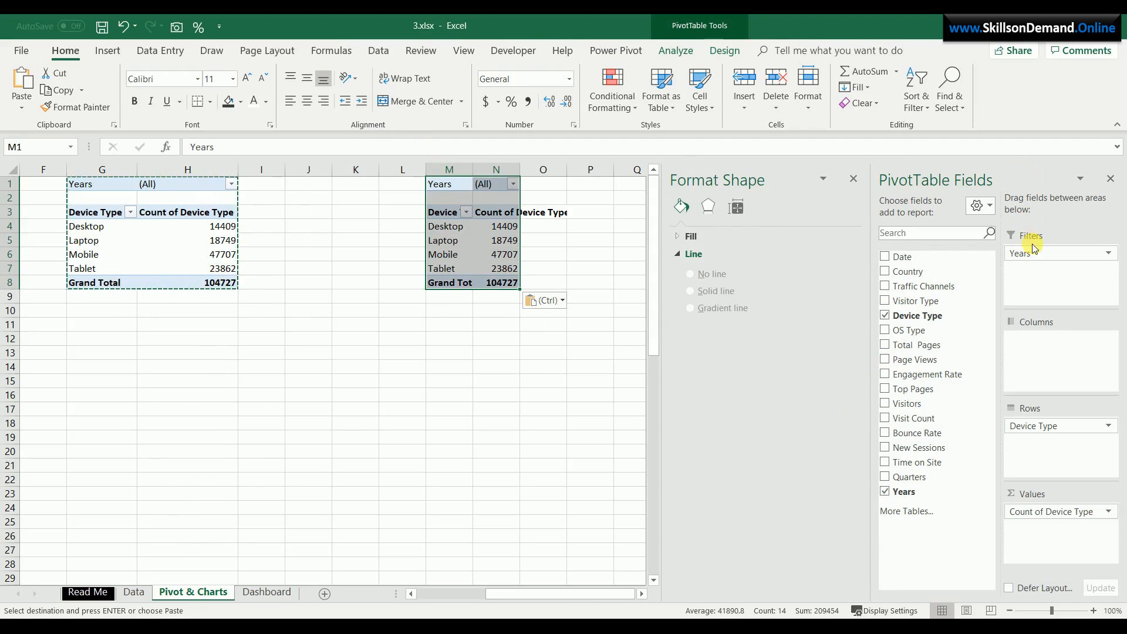
Rebuild the copied PivotTable with Years as the filter, OS Type as rows and Count of OS Type as values, without Device Type
drag(1041, 257, 963, 317)
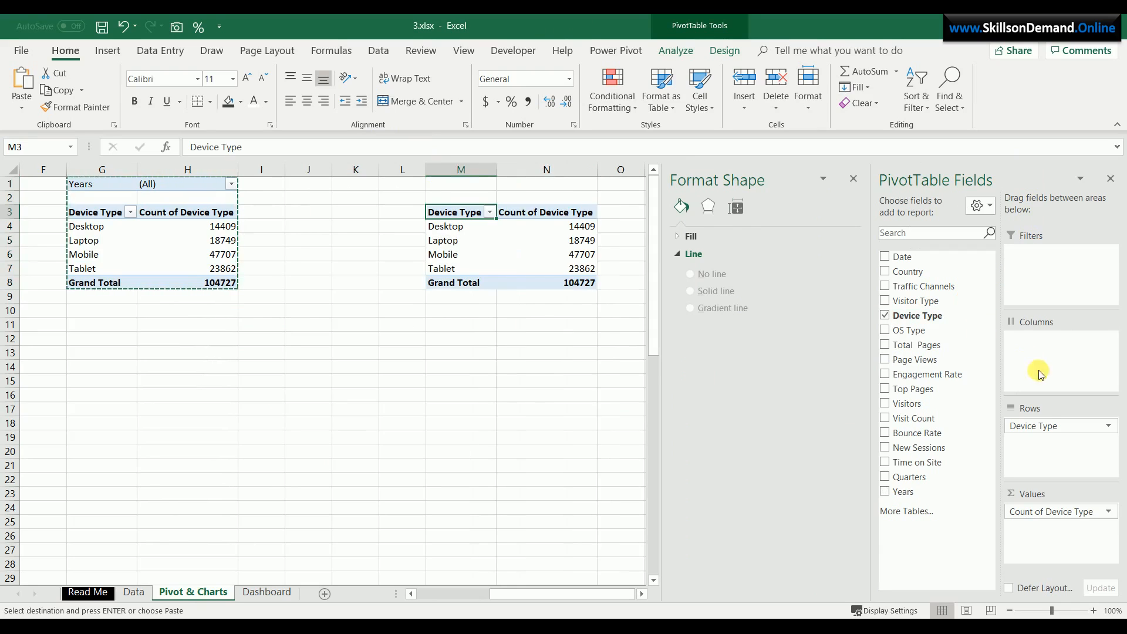
drag(1045, 426, 928, 474)
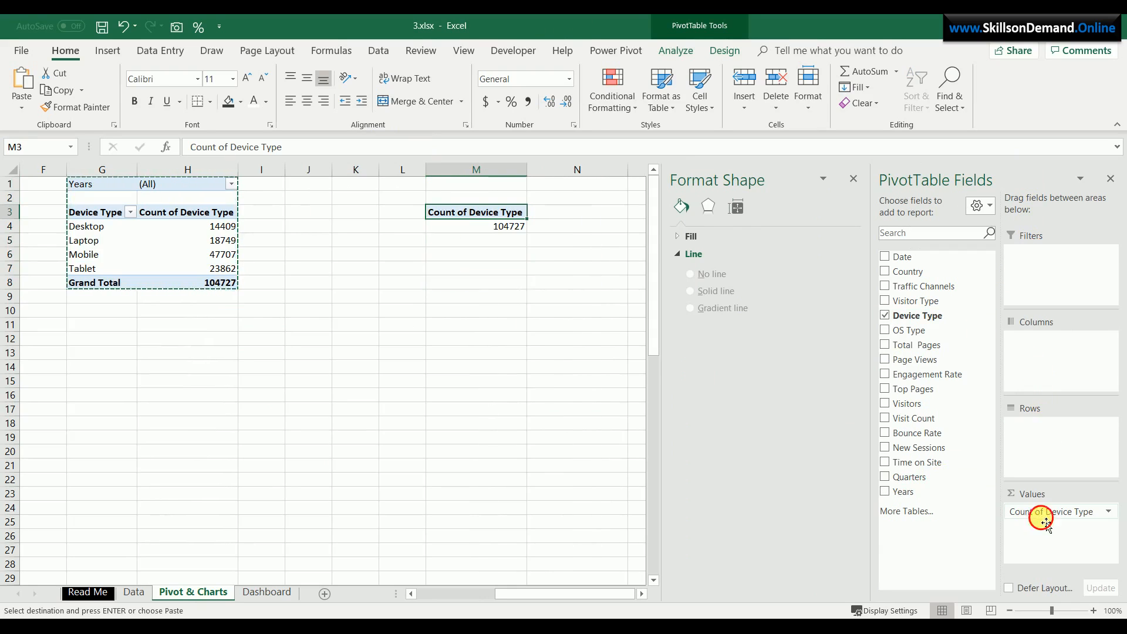
drag(1042, 520, 1027, 258)
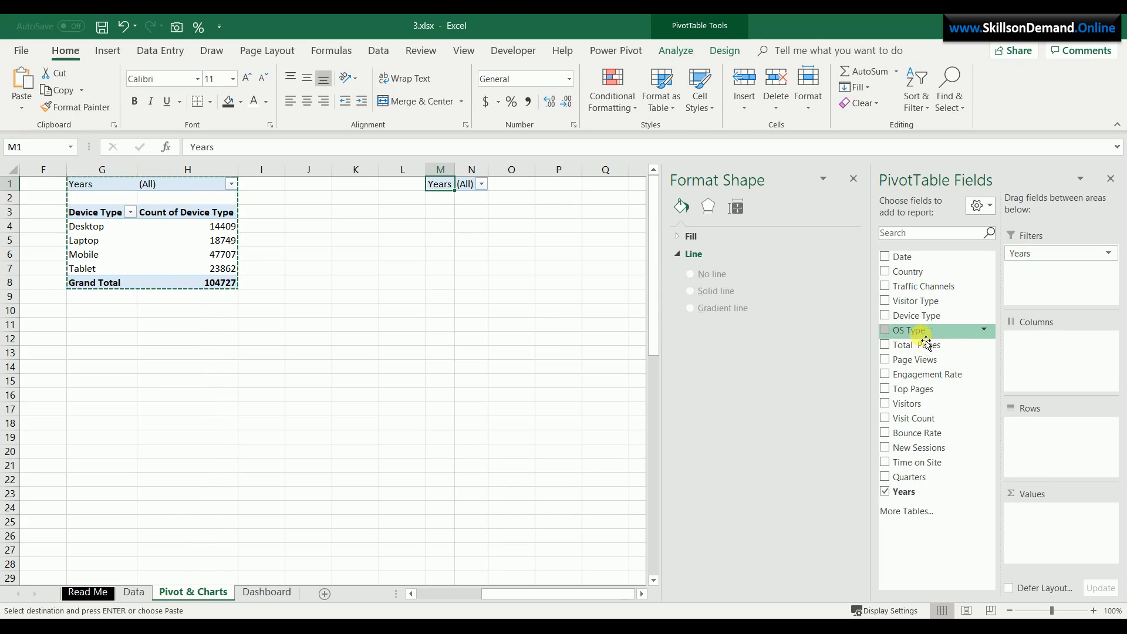
drag(927, 334, 1042, 428)
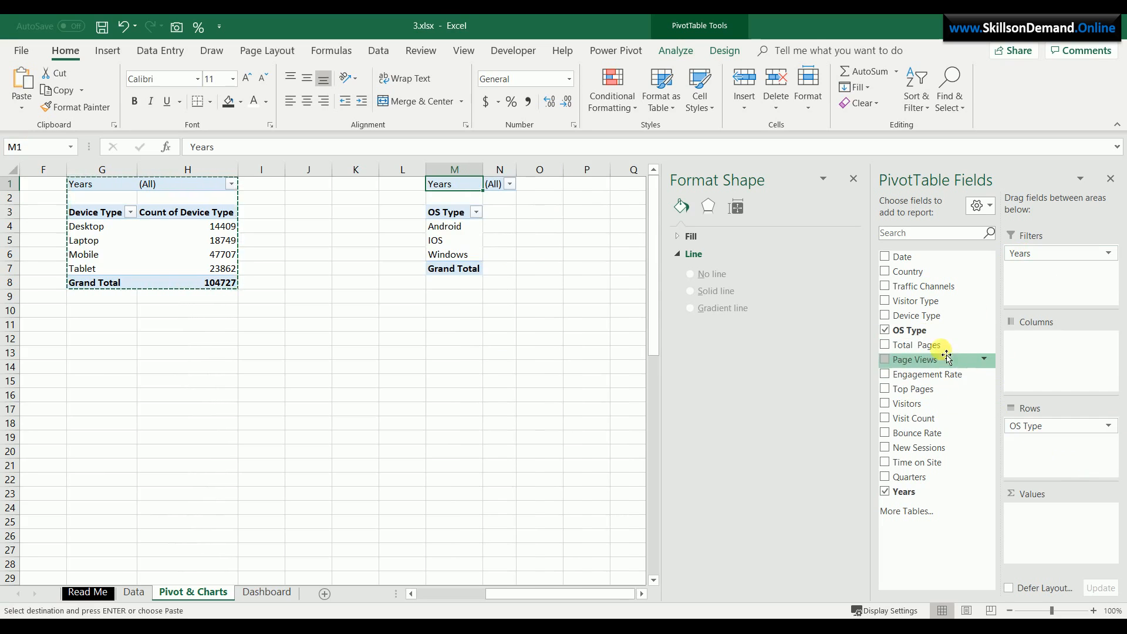
drag(934, 336, 1066, 526)
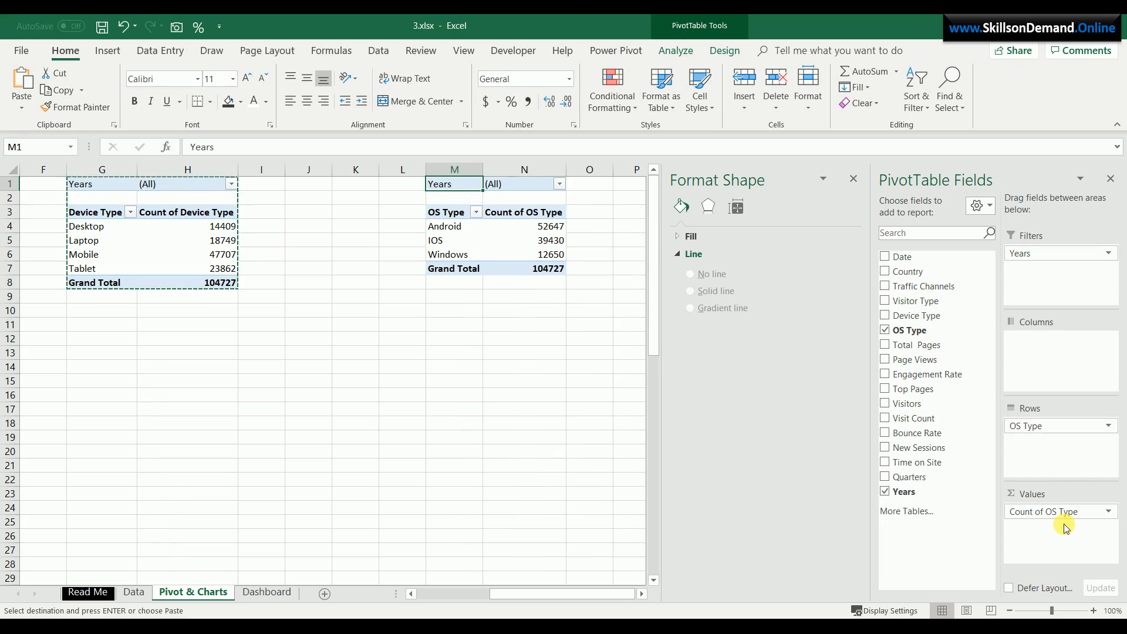
Insert a doughnut PivotChart from the OS Type PivotTable and hide all its field buttons
click(504, 241)
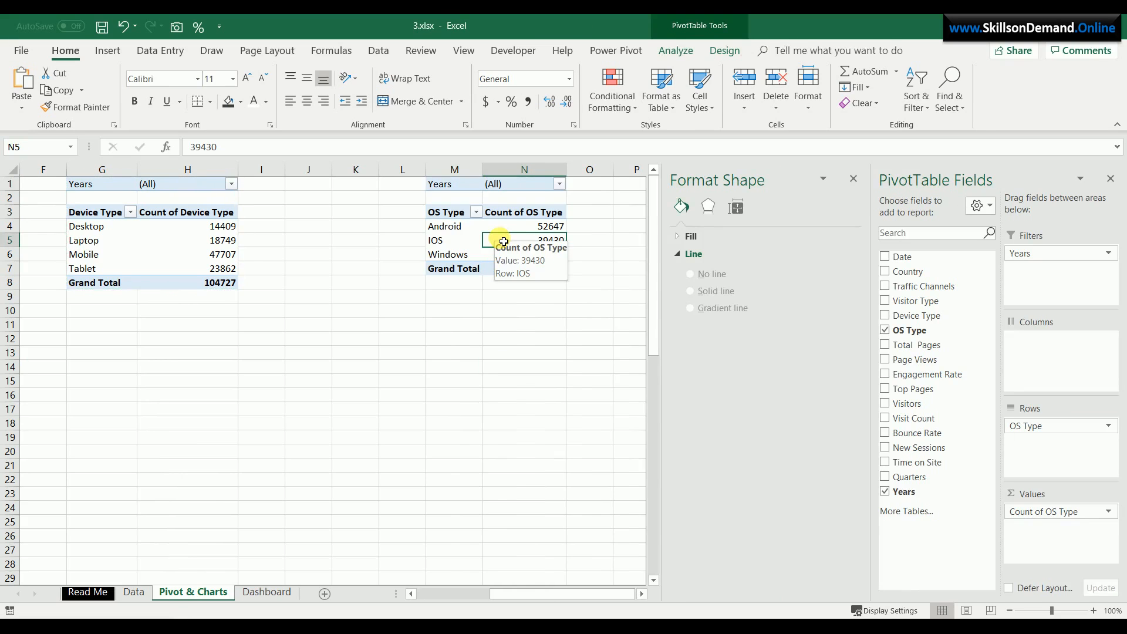
click(106, 51)
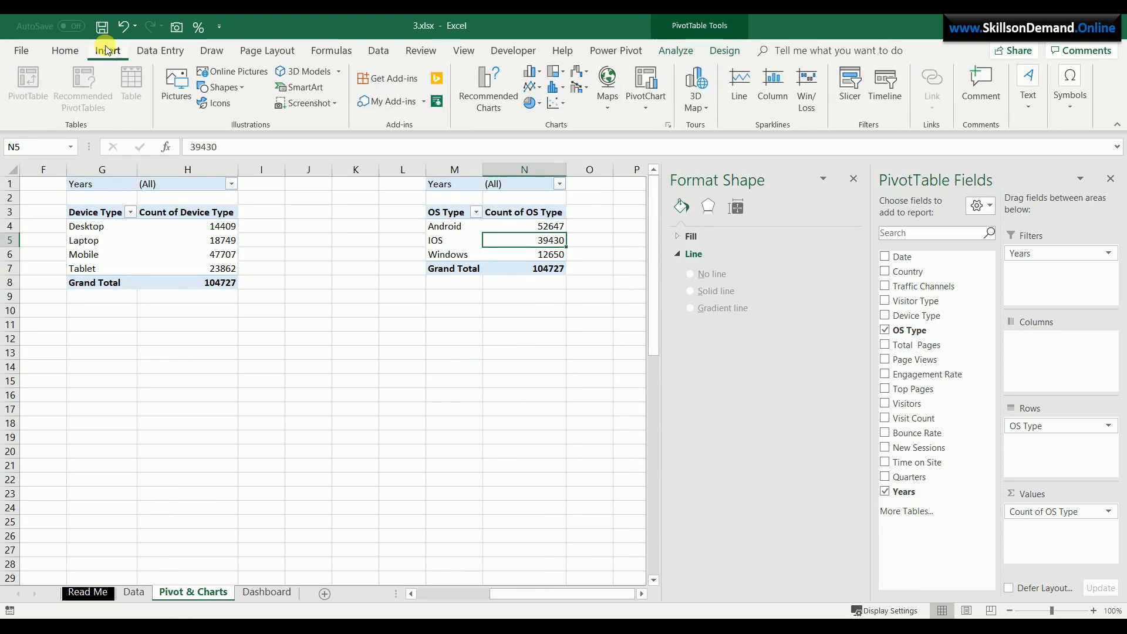
click(640, 86)
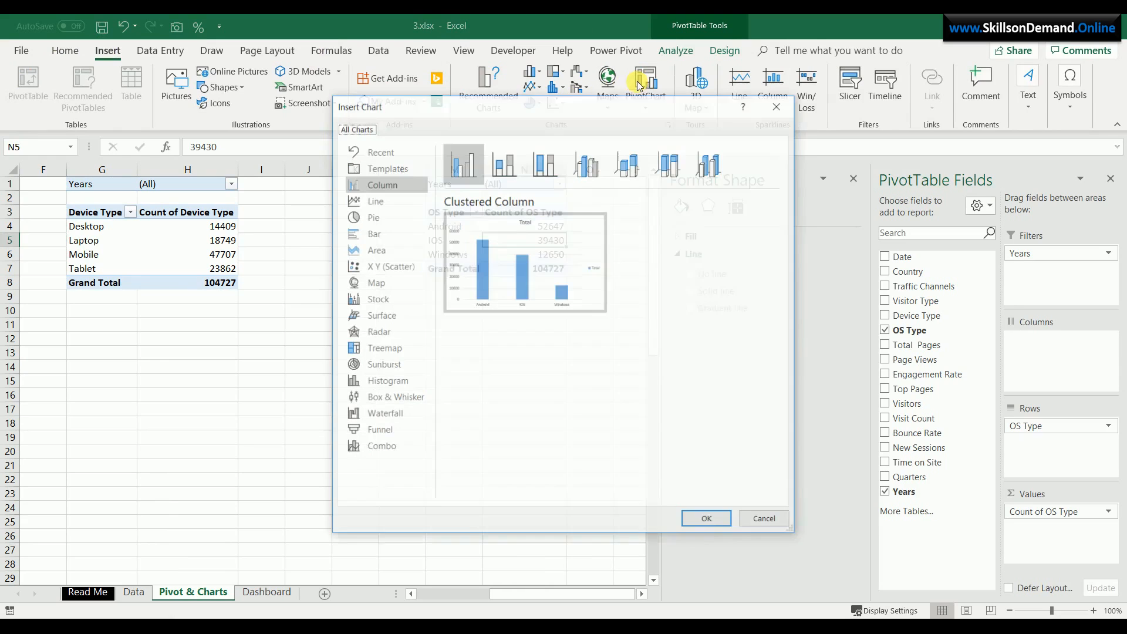
click(373, 217)
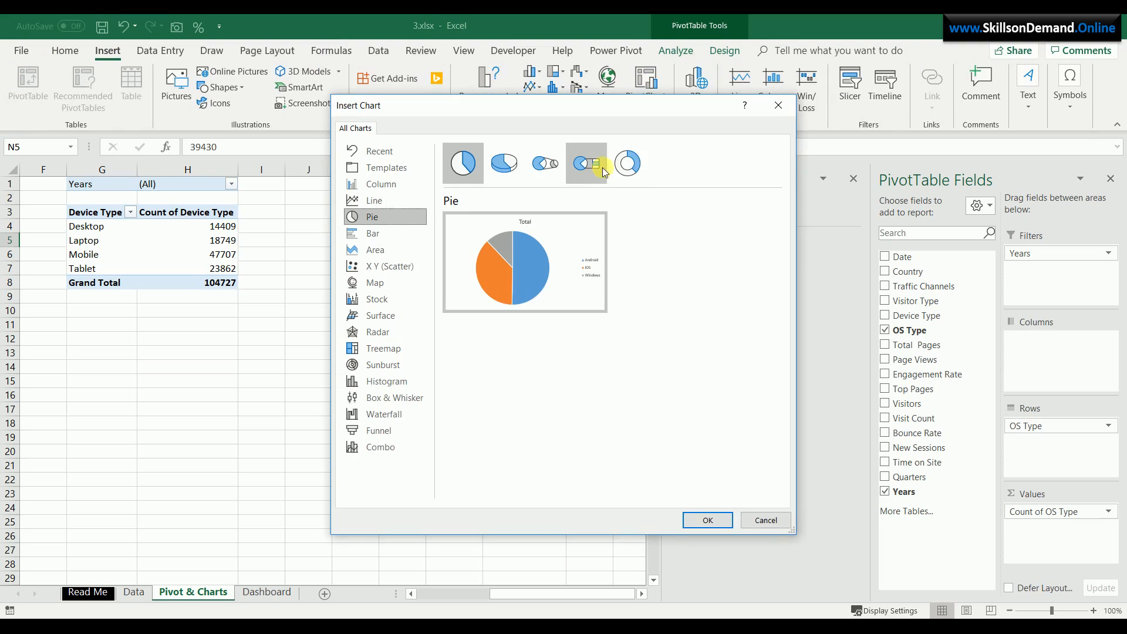
click(628, 163)
click(692, 521)
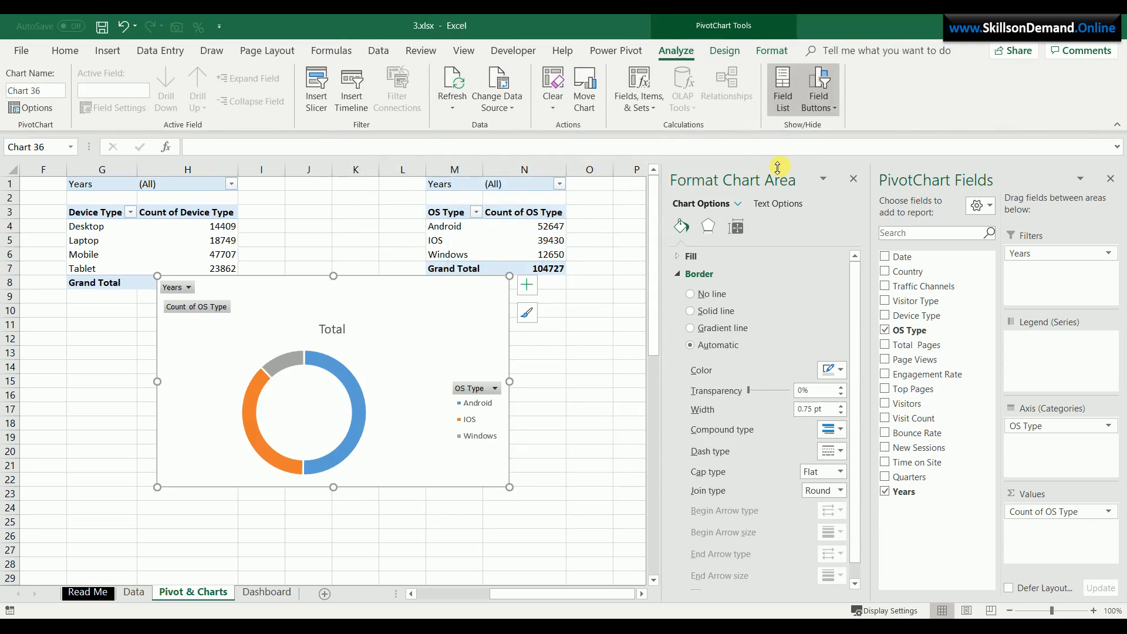
click(821, 82)
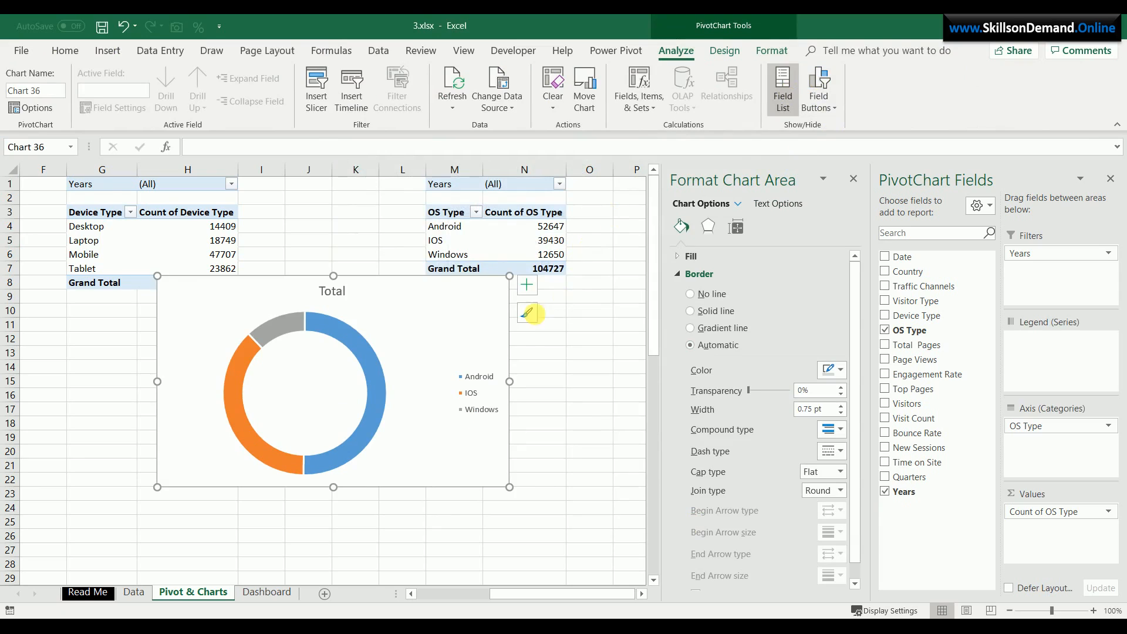
Place the OS Type doughnut chart's legend at the top and delete the chart title
click(485, 392)
right_click(486, 393)
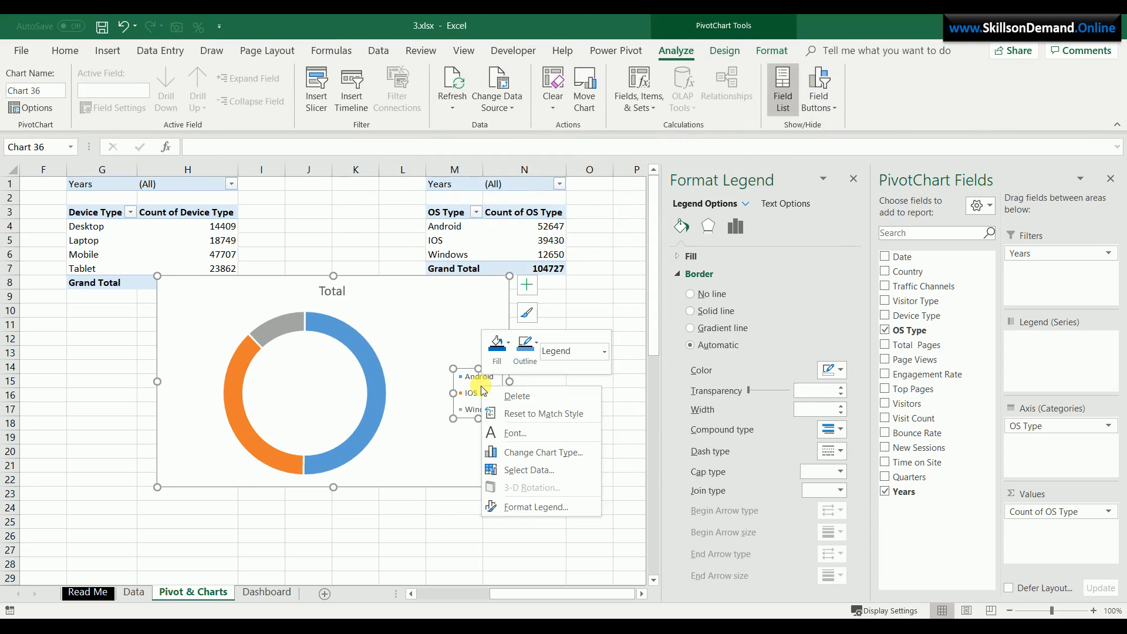
click(539, 508)
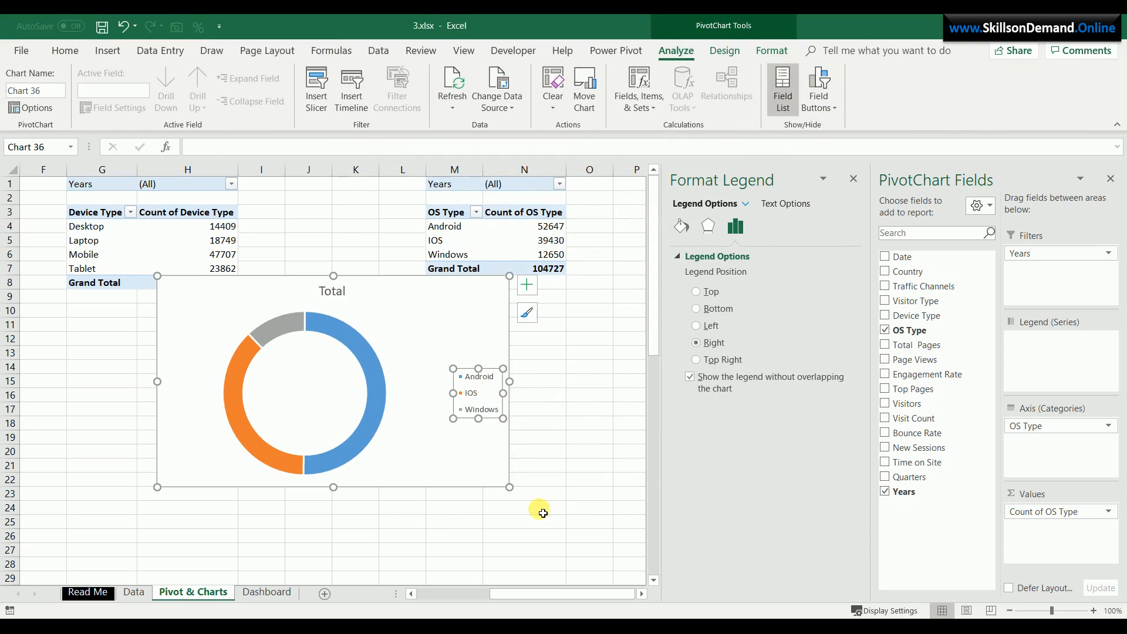
click(697, 291)
click(348, 296)
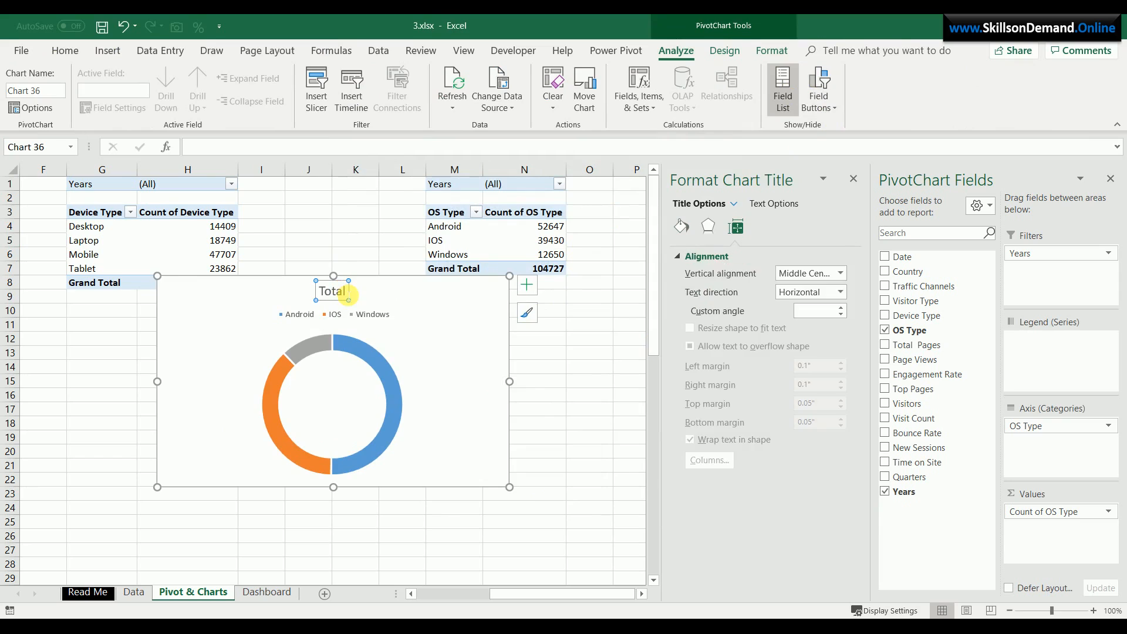
key(Delete)
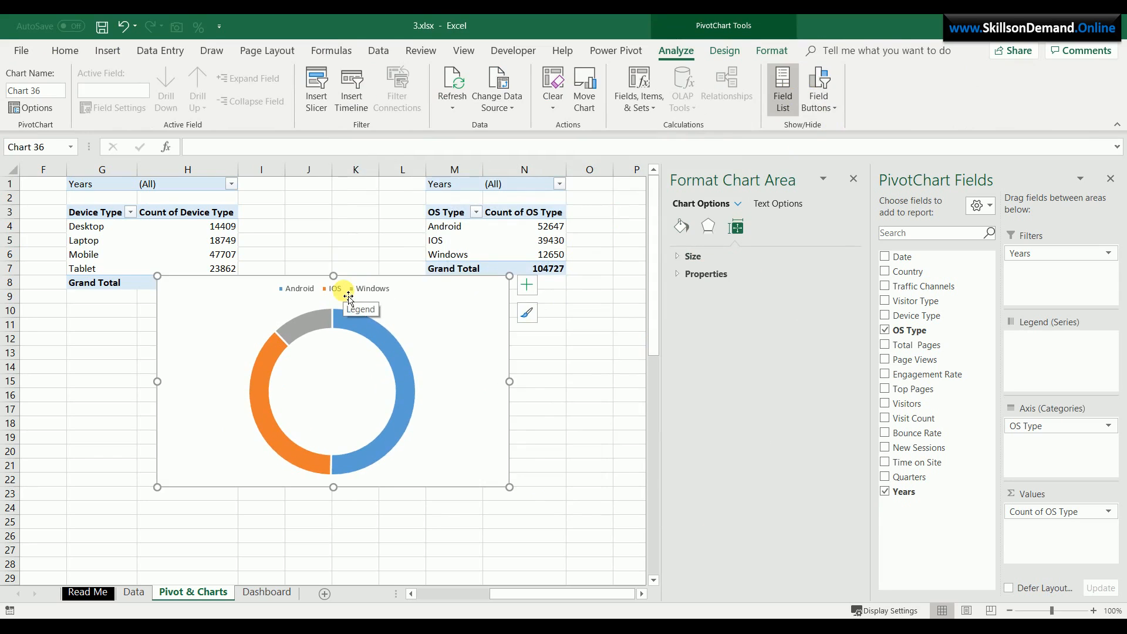
Add data labels to the OS Type doughnut series and give them a rectangular box shape
click(347, 315)
right_click(361, 326)
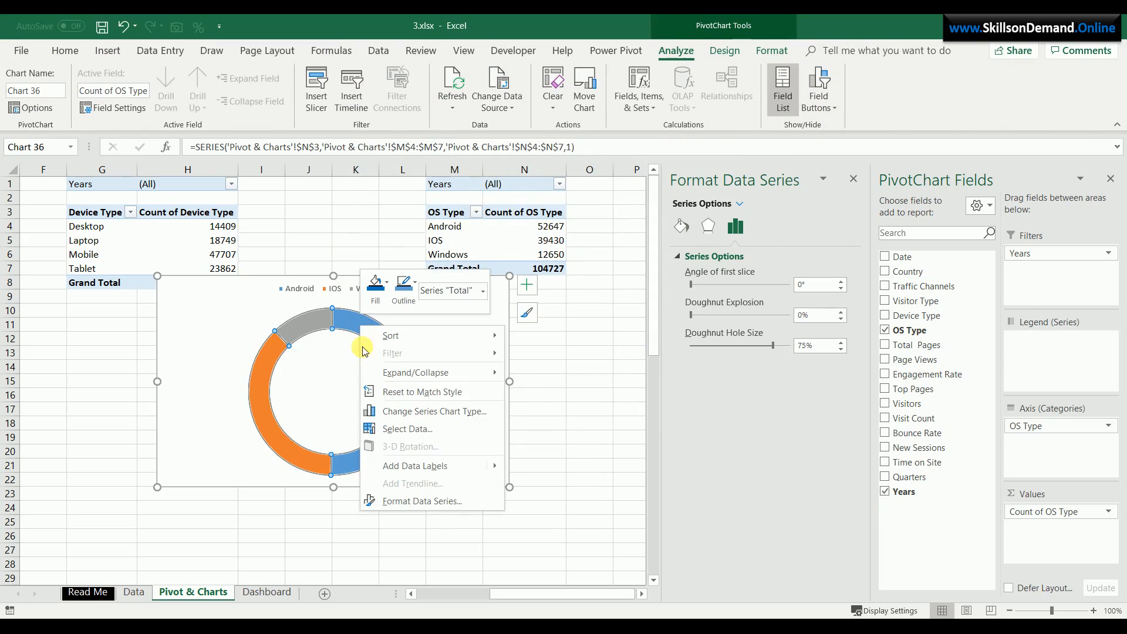
click(404, 466)
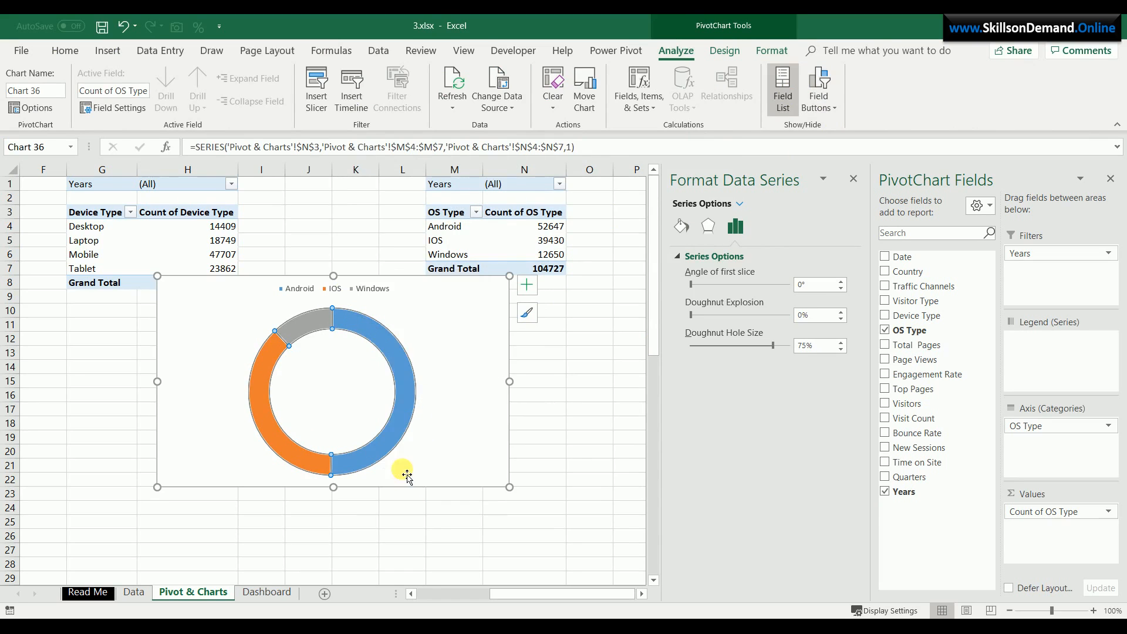
click(401, 397)
right_click(402, 400)
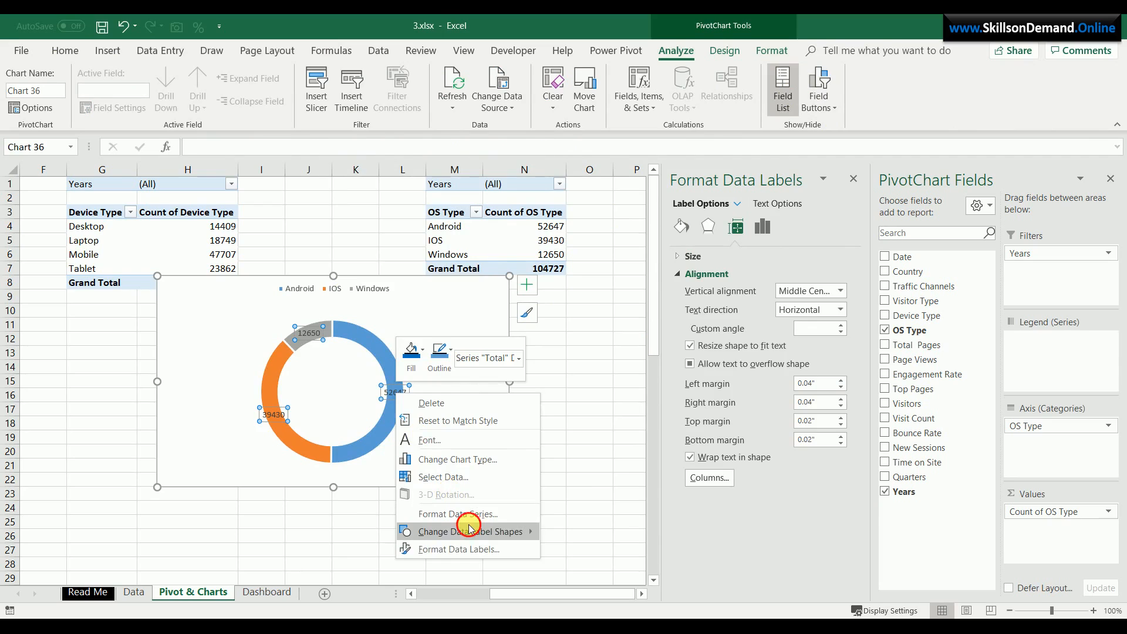
mouse_move(502, 535)
click(565, 548)
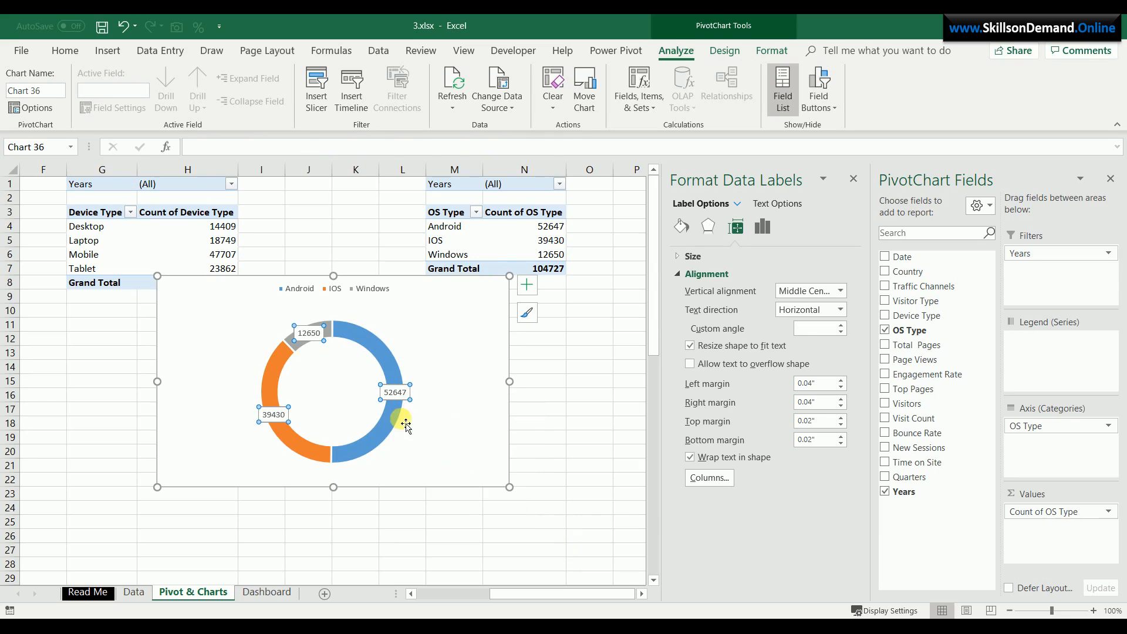
Make the OS Type chart's data labels show the percentage instead of the value
right_click(401, 399)
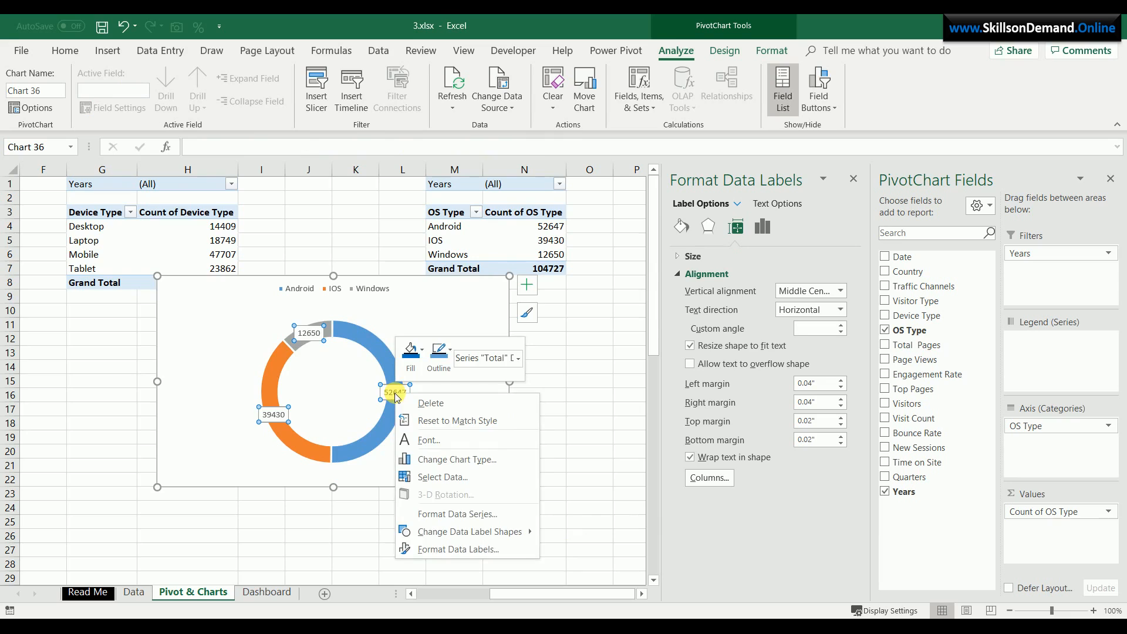
click(450, 550)
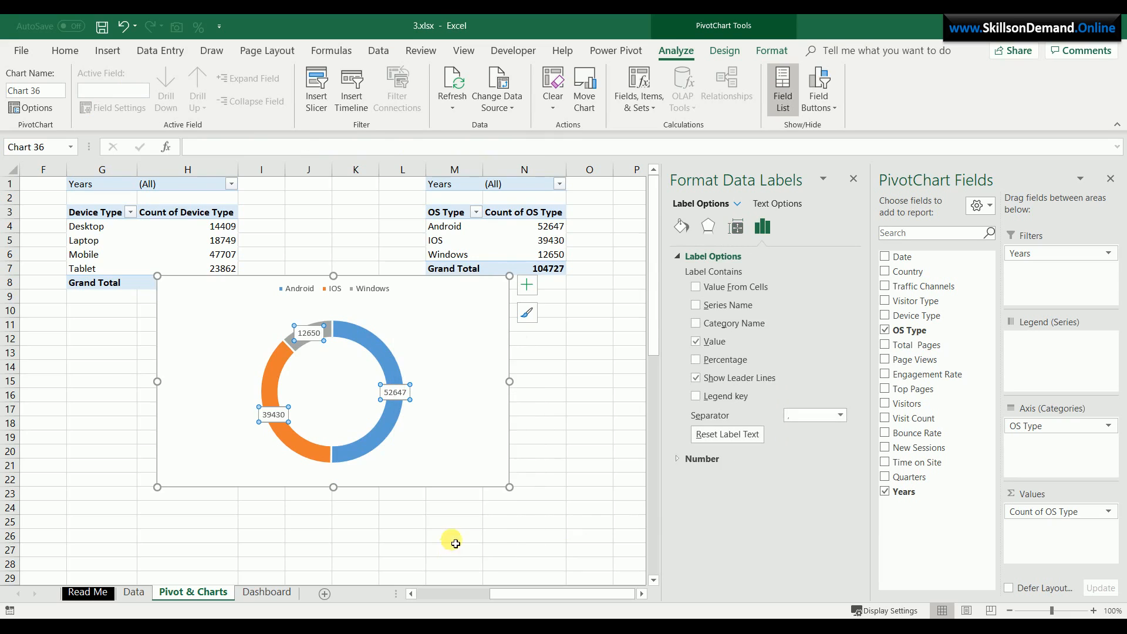
click(704, 360)
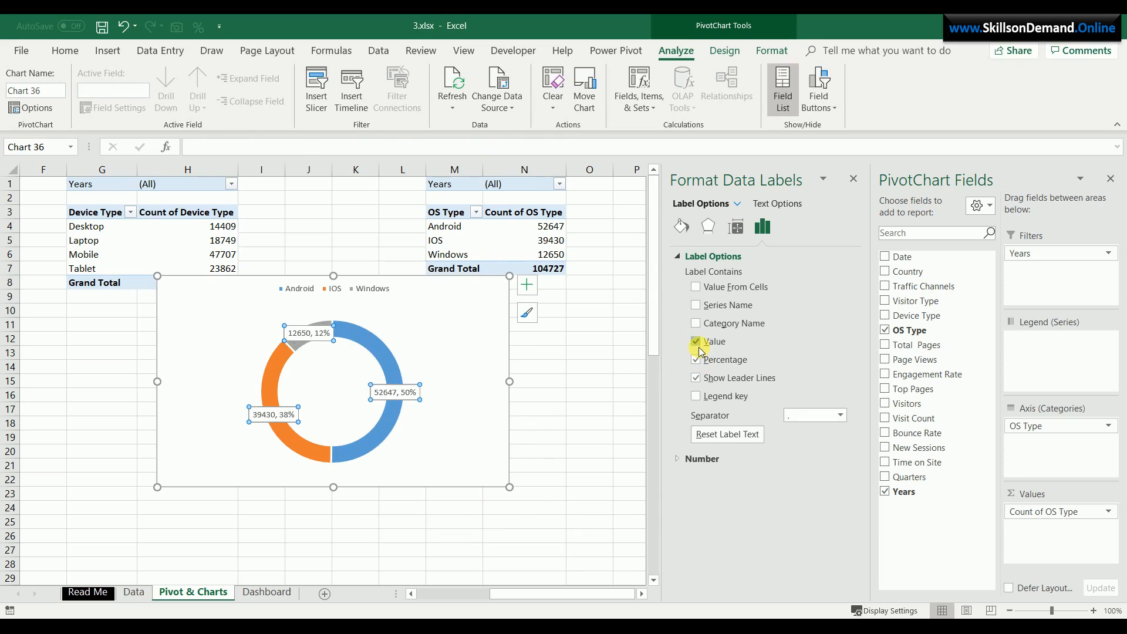
click(698, 345)
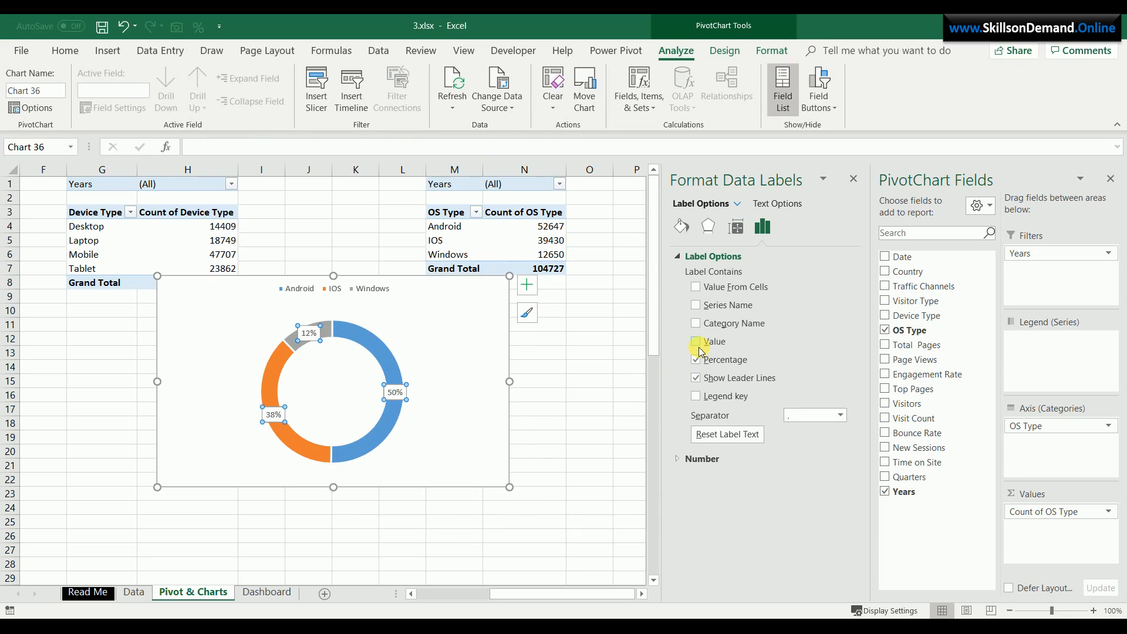
Move the Android, Windows and IOS percentage labels outside the doughnut ring so that leader lines connect them to their slices
click(395, 391)
drag(395, 392, 435, 385)
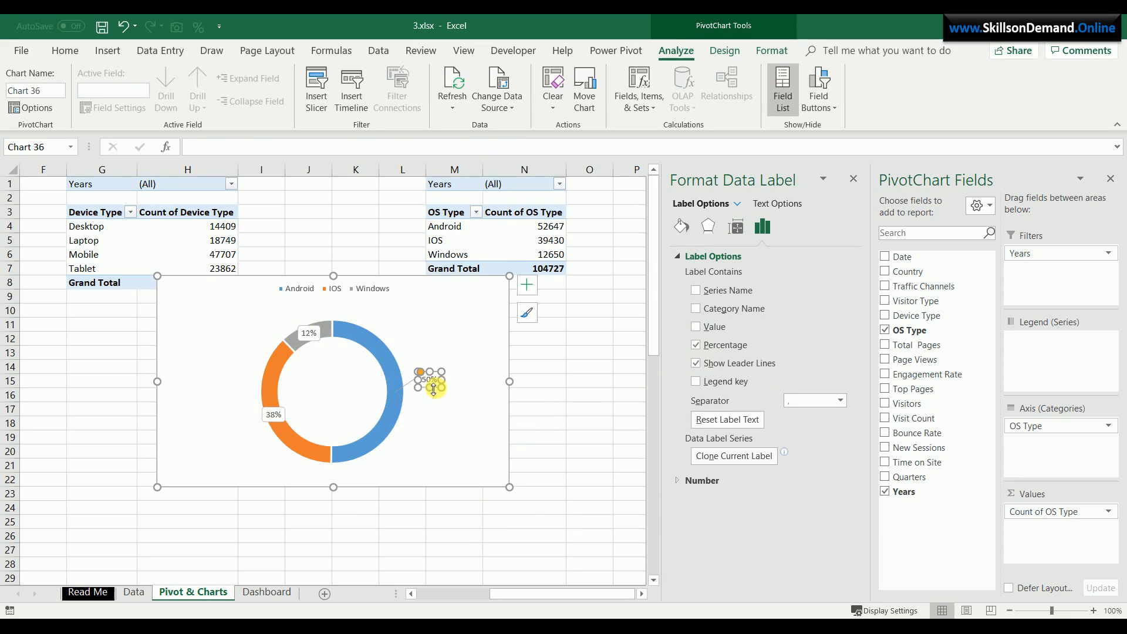
click(308, 334)
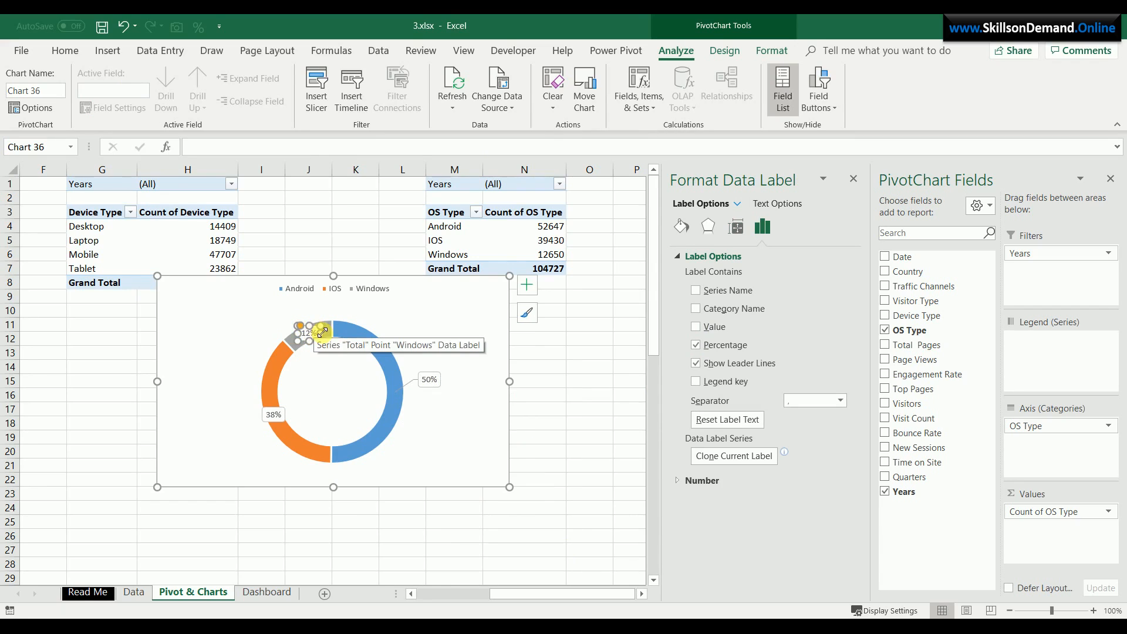
drag(322, 330, 272, 305)
drag(274, 421, 226, 435)
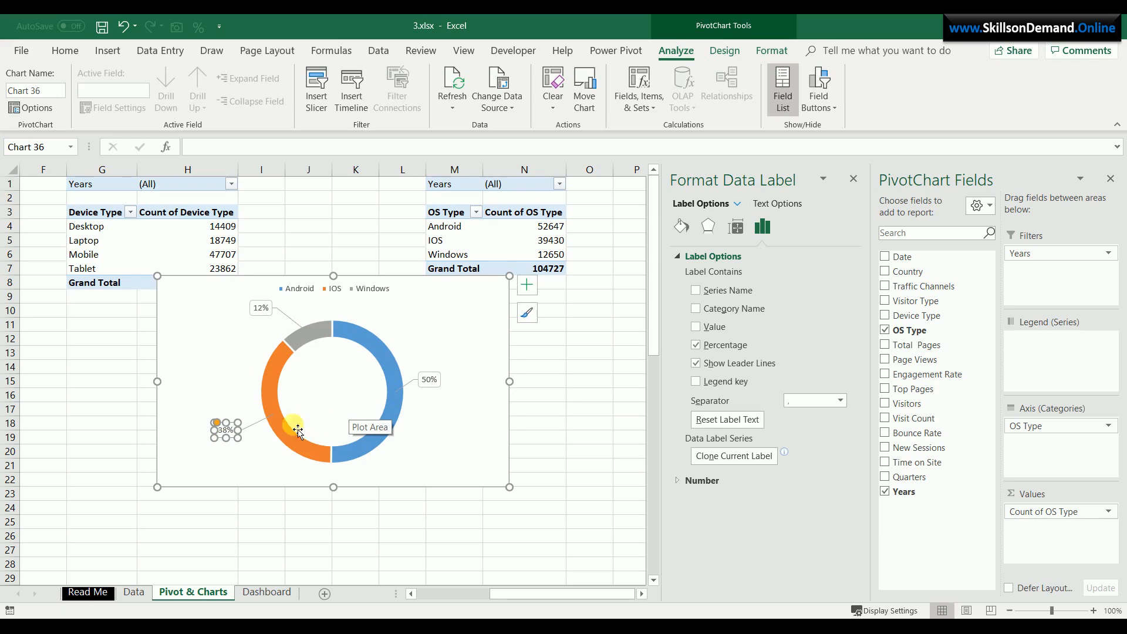
Make the percentage data labels and the legend text of the OS Type doughnut chart bold
click(269, 318)
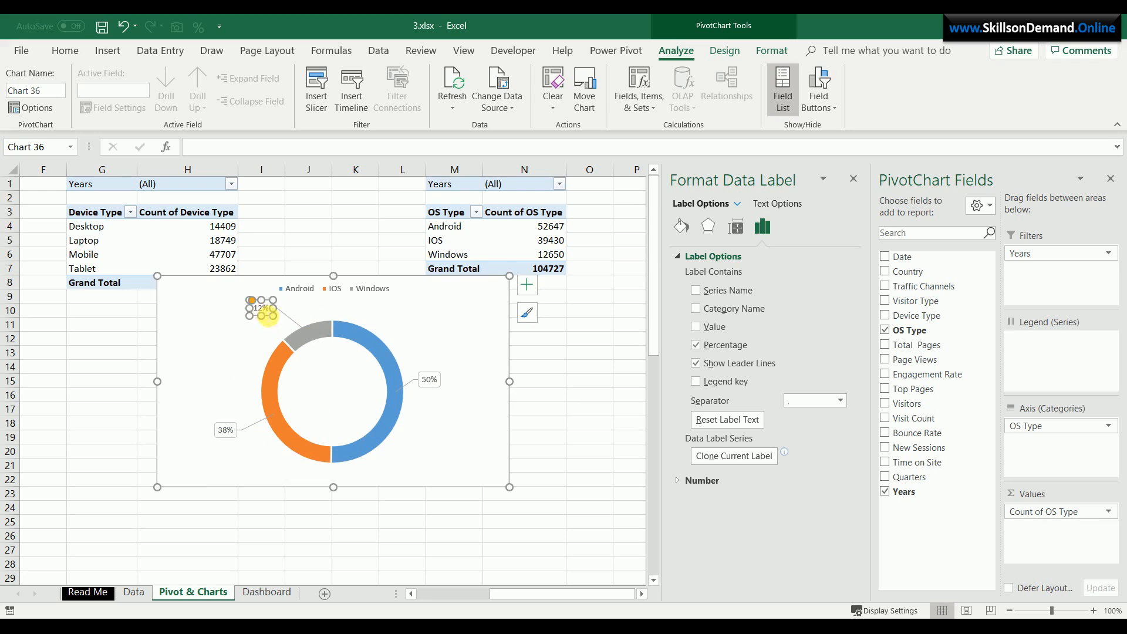
click(252, 396)
click(234, 434)
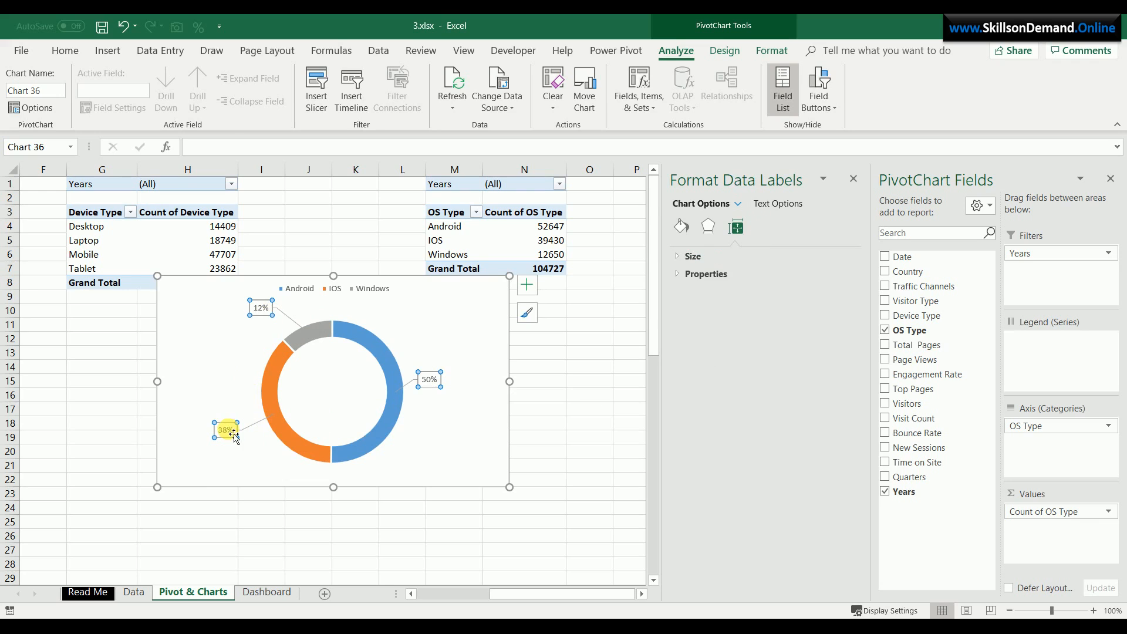
click(73, 51)
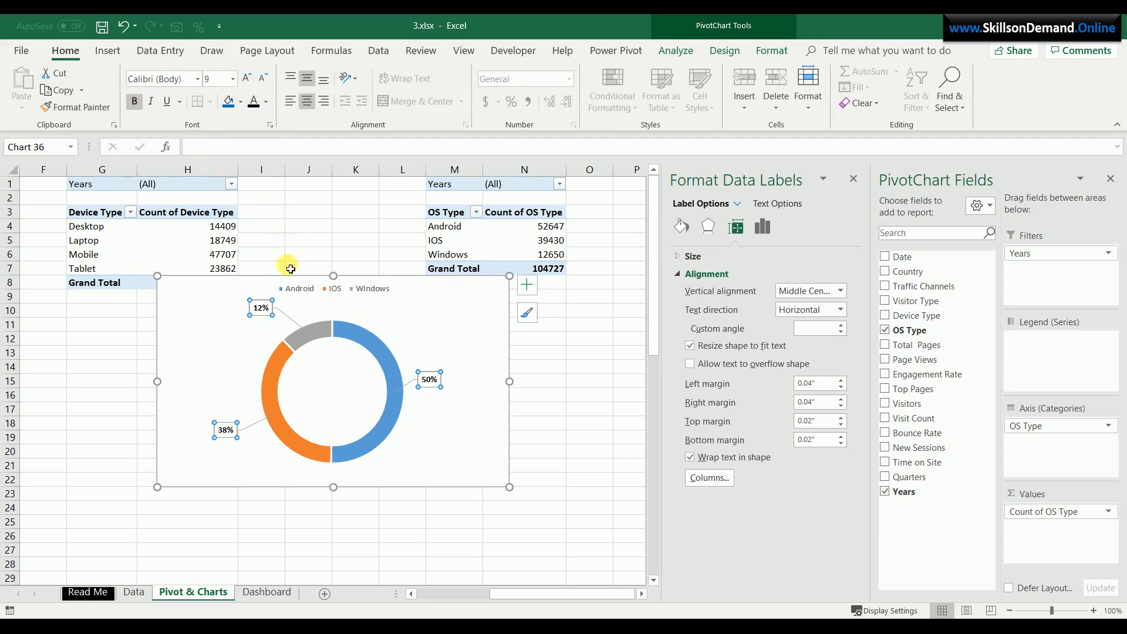
click(302, 289)
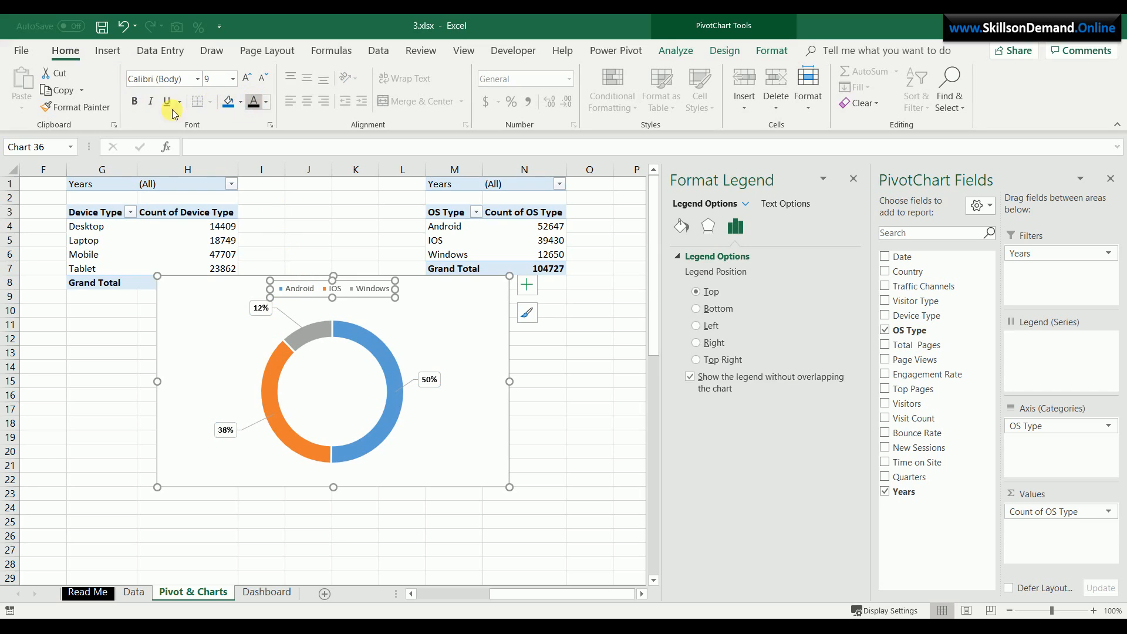
click(135, 103)
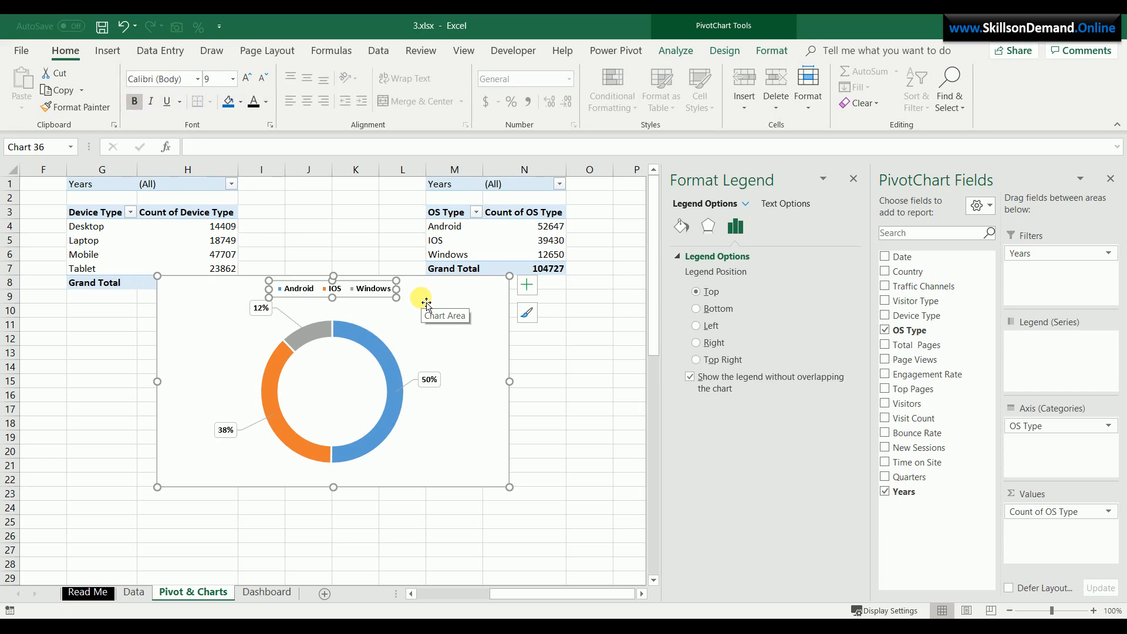
Fill only the IOS slice of the doughnut chart with blue
click(273, 386)
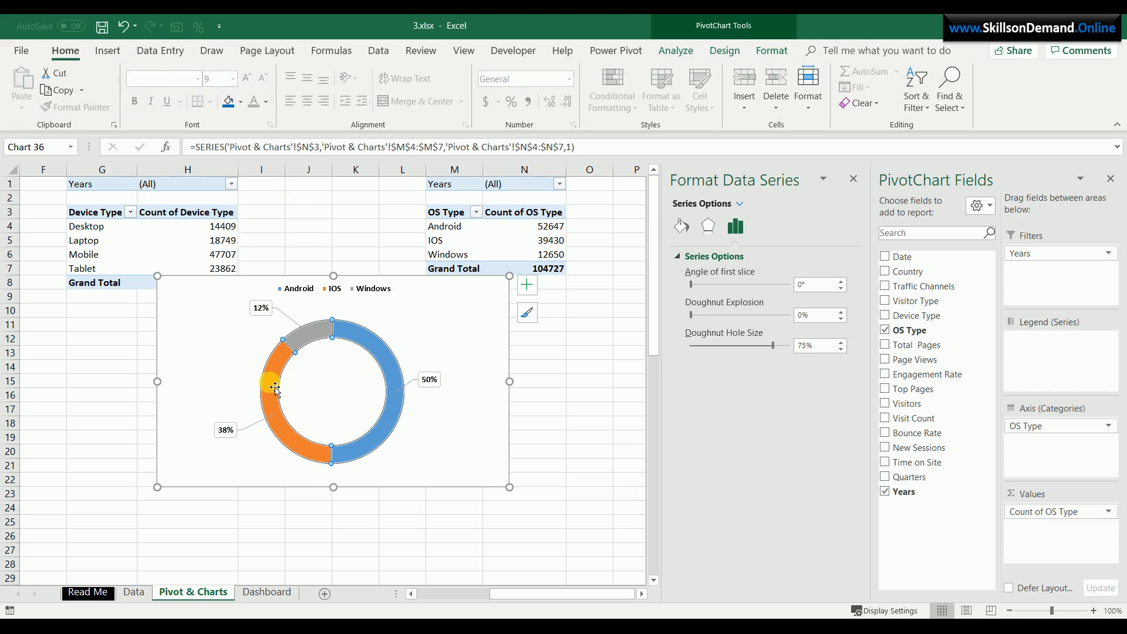
click(767, 51)
click(264, 414)
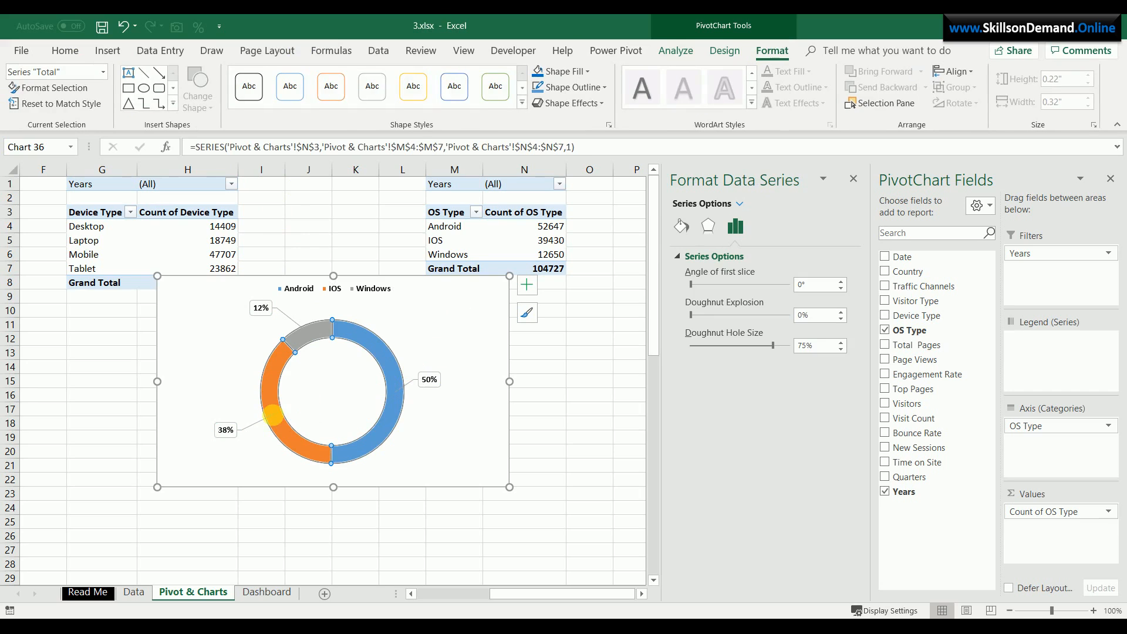
click(274, 417)
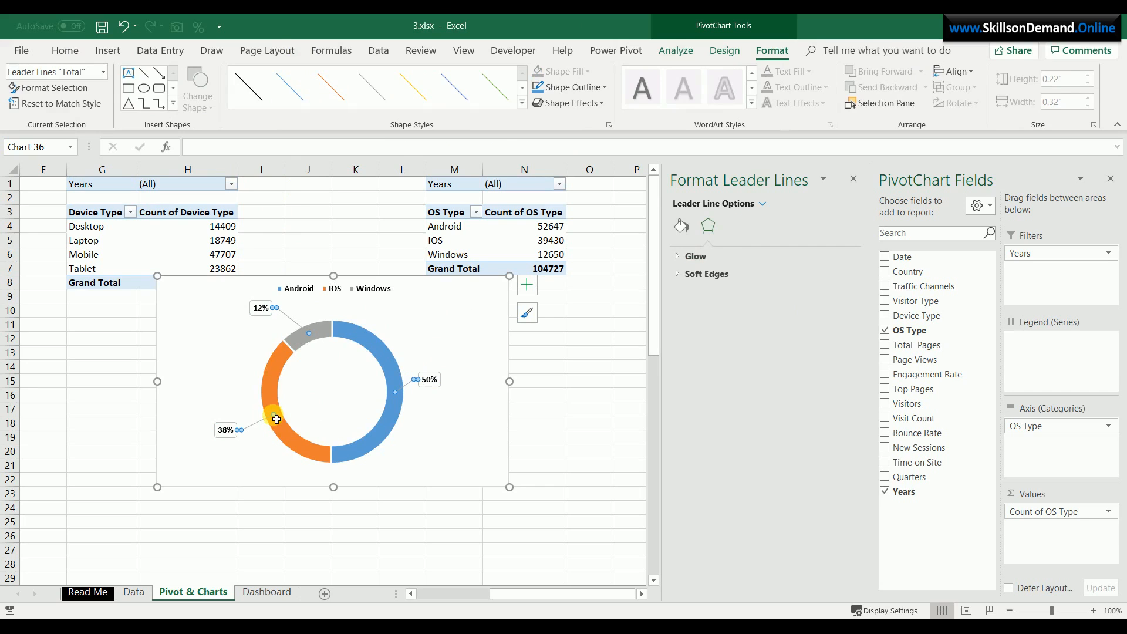
click(279, 377)
click(279, 378)
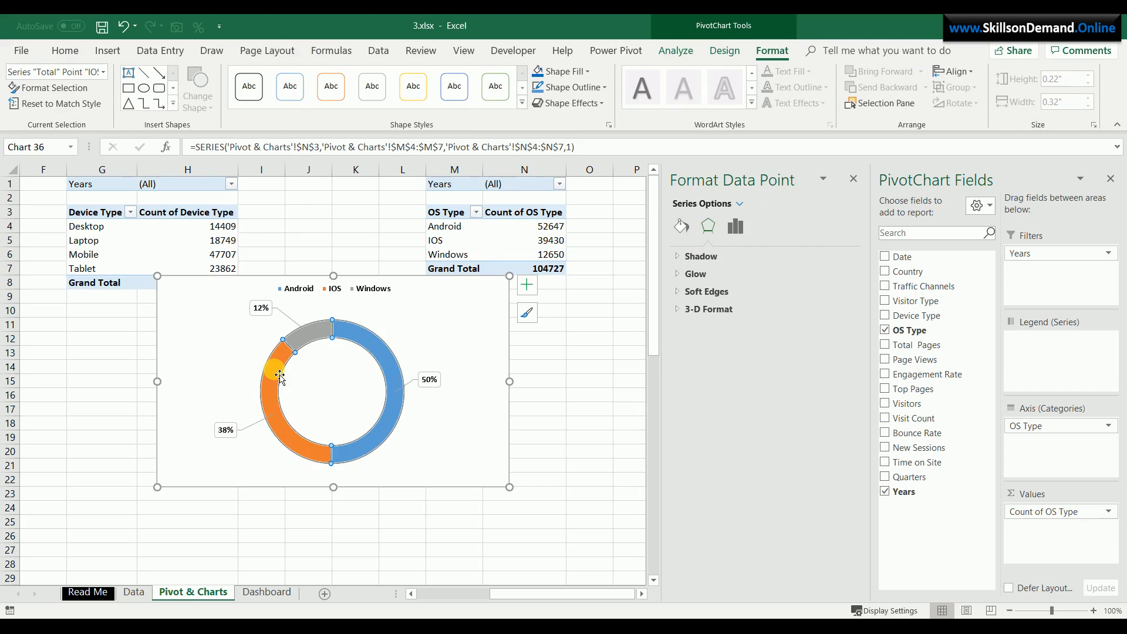
click(539, 70)
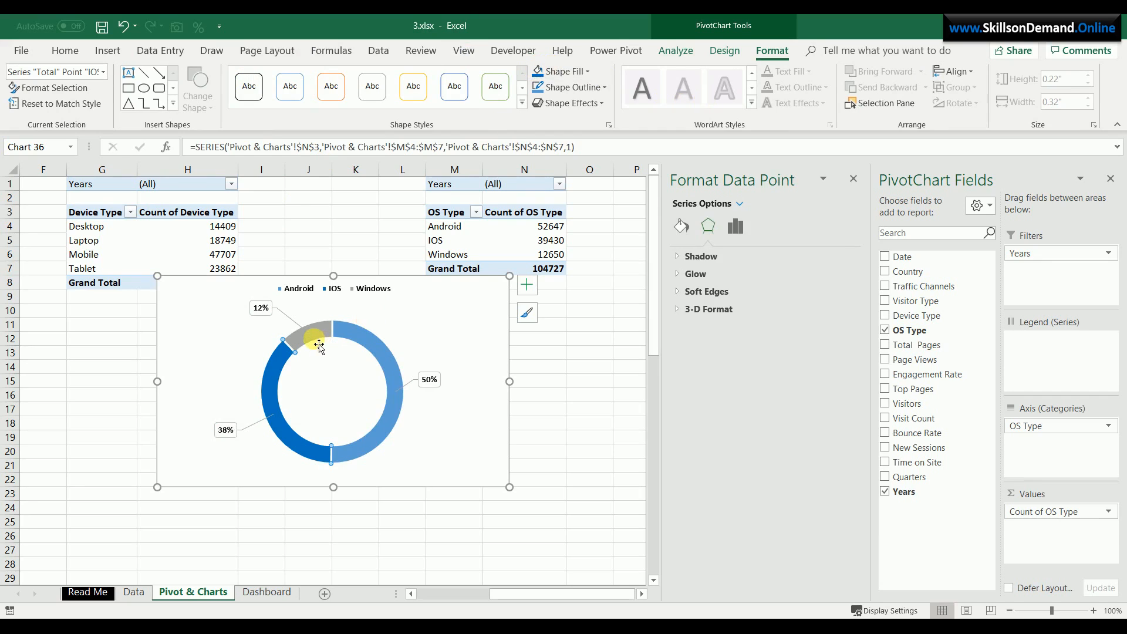
Fill the Windows slice of the doughnut chart with black and the Android slice with dark red
click(561, 71)
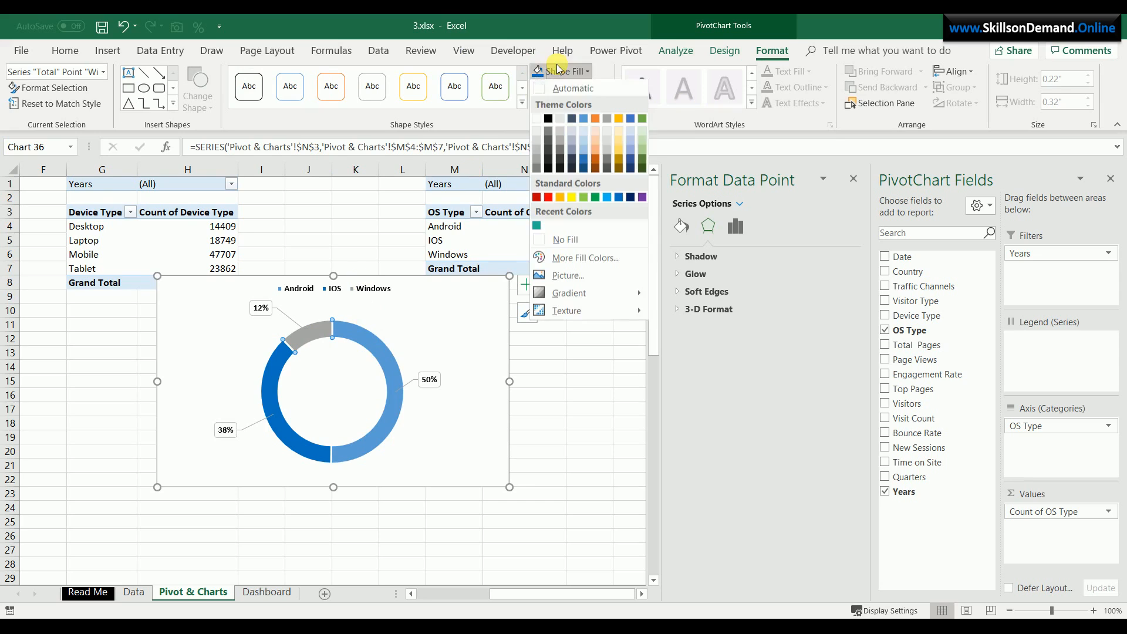
click(549, 120)
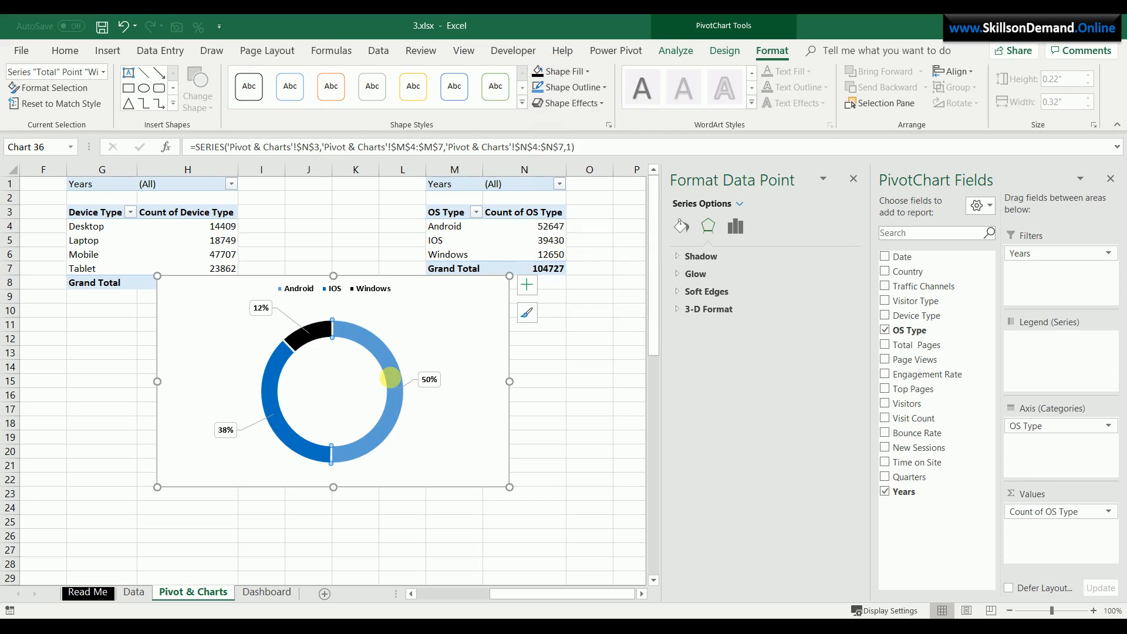
click(561, 71)
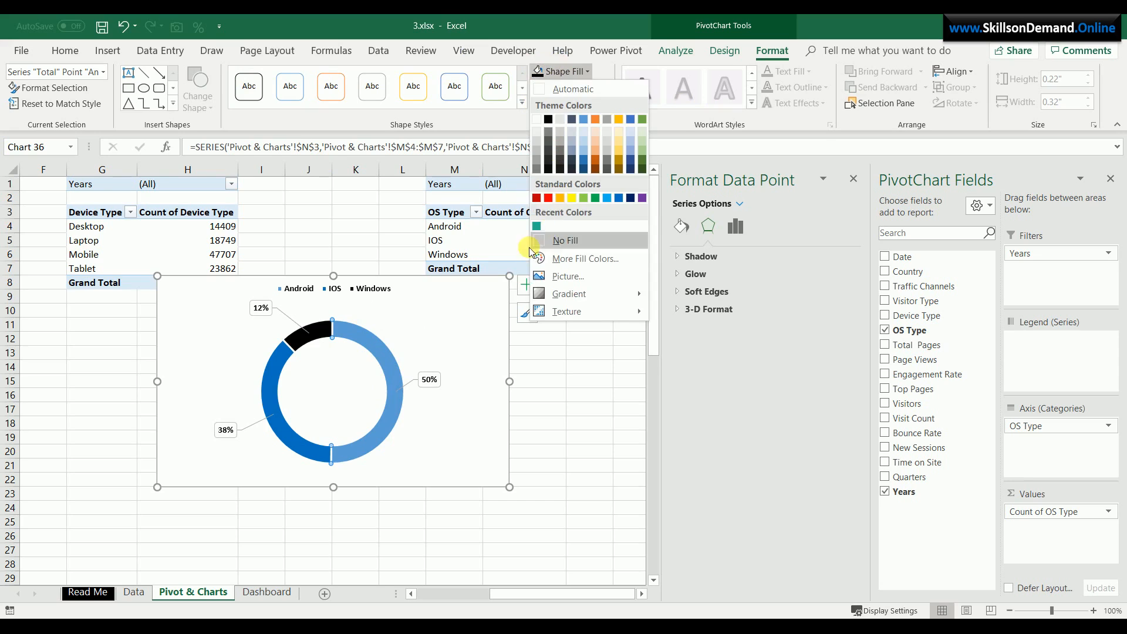
click(537, 198)
click(492, 455)
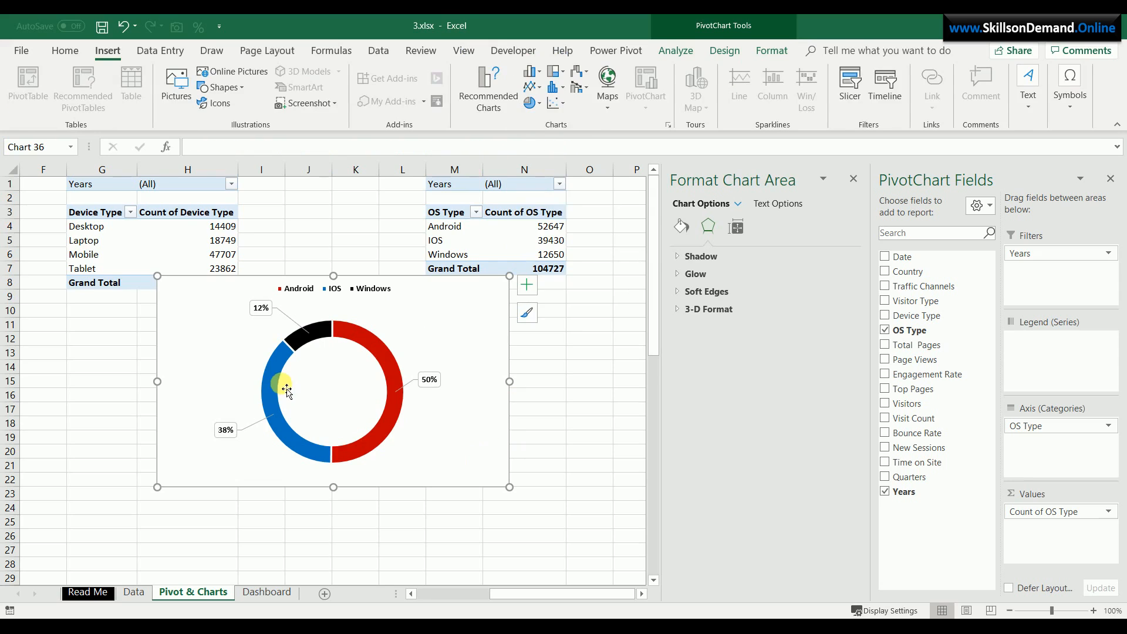
Insert the five-node network icon from the Communication category into the OS Type chart and centre it inside the doughnut
click(315, 391)
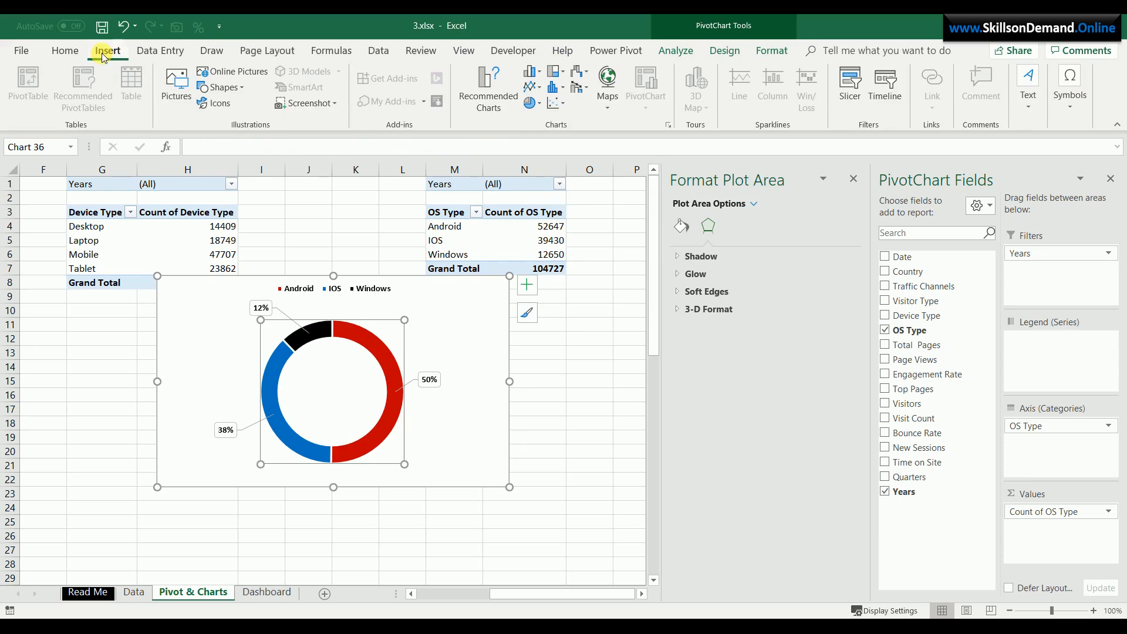
click(220, 108)
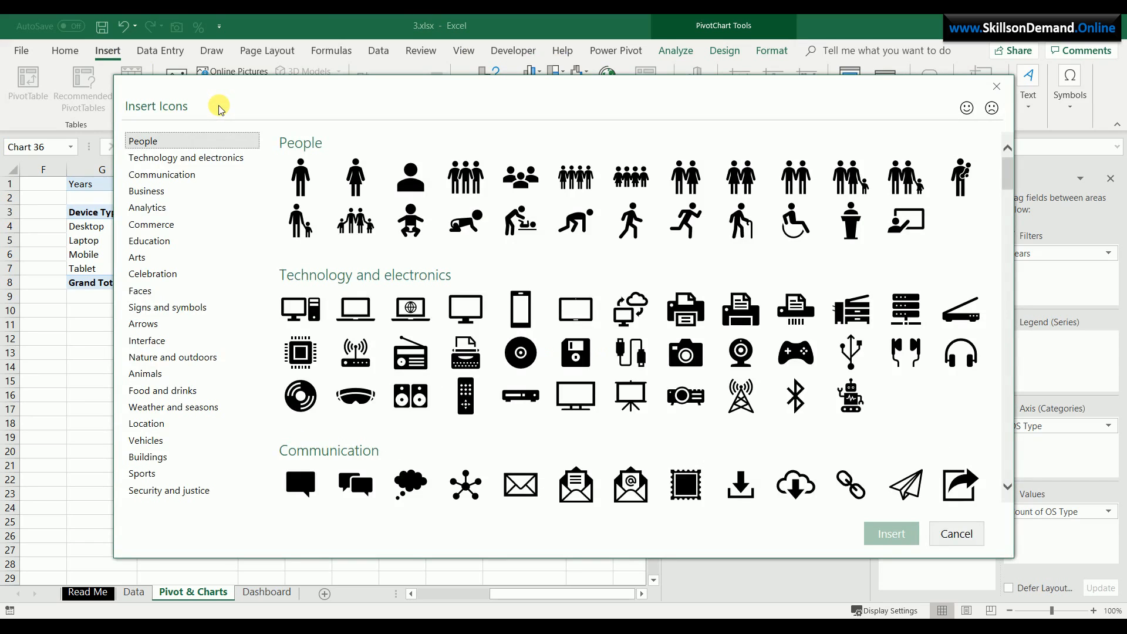
click(467, 481)
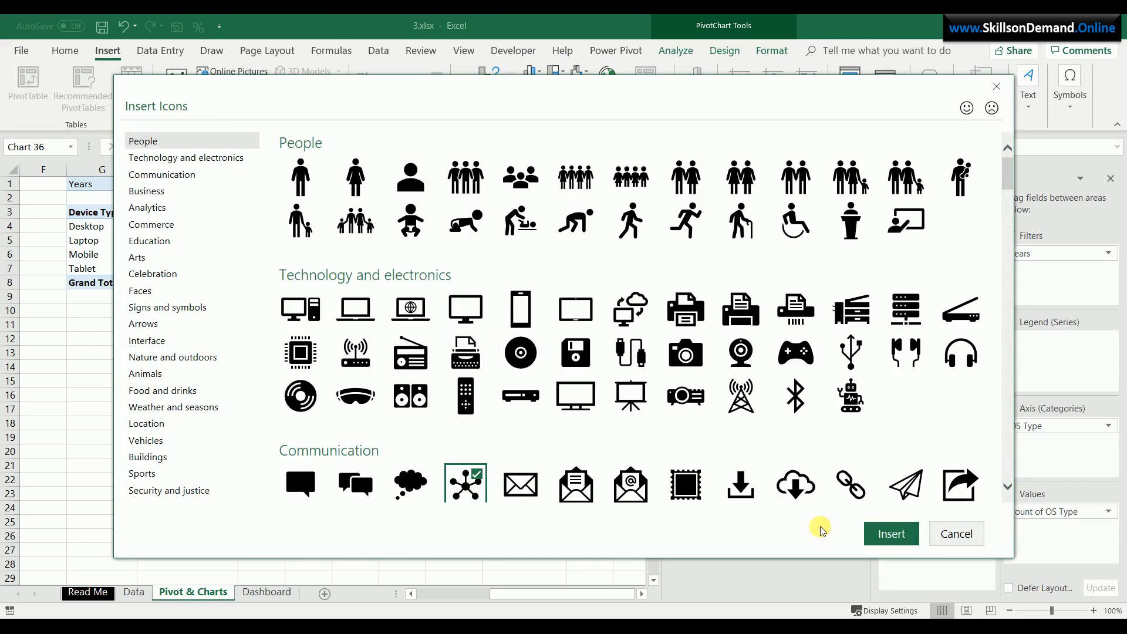
click(891, 534)
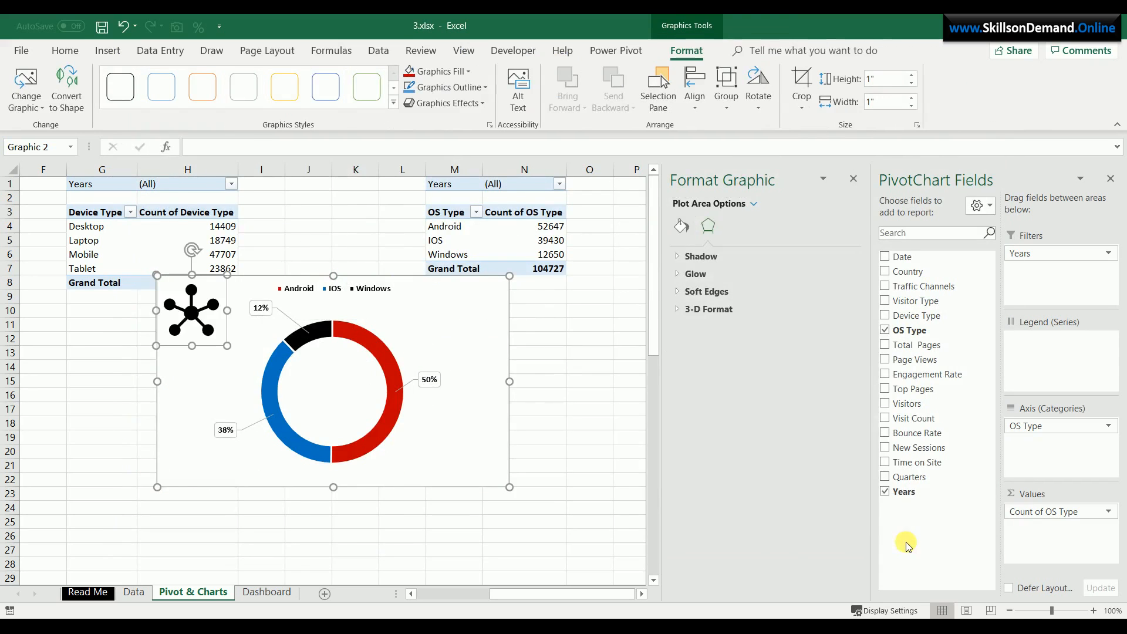
drag(190, 302, 336, 391)
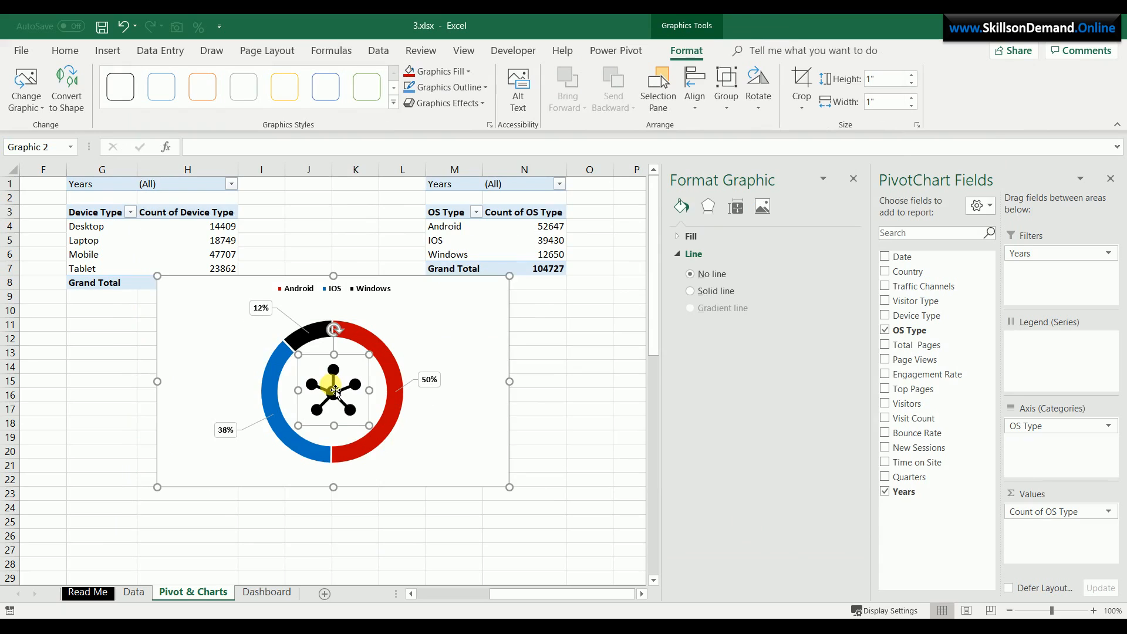
Move the OS Type doughnut chart with its icon to the Dashboard sheet, beside the device chart and below the Visitor Details chart
click(468, 322)
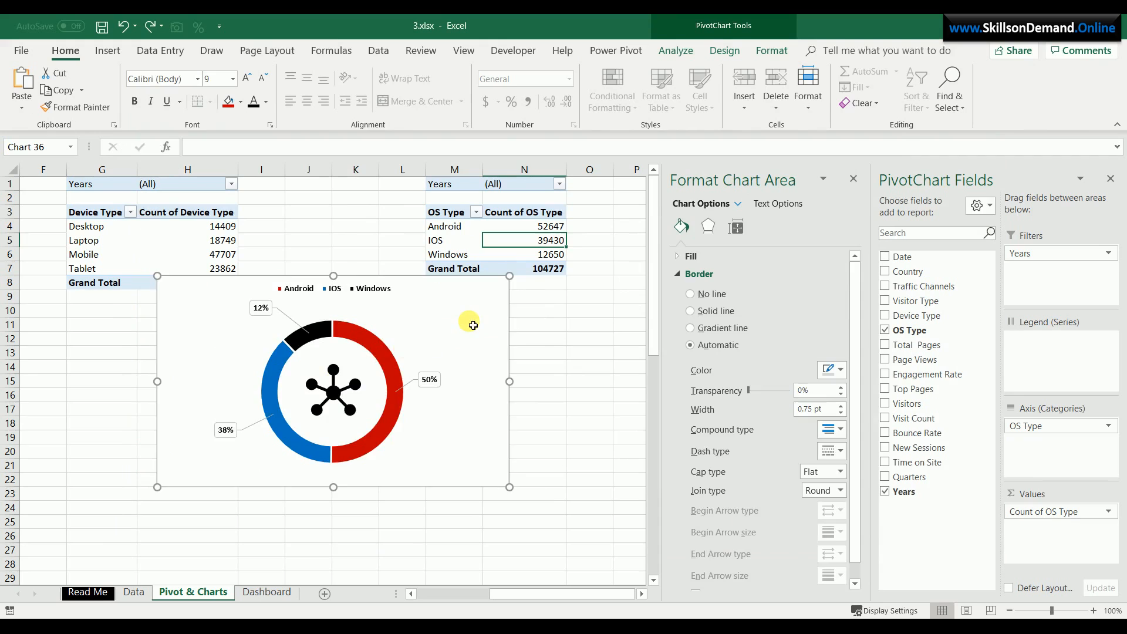
key(Delete)
click(268, 592)
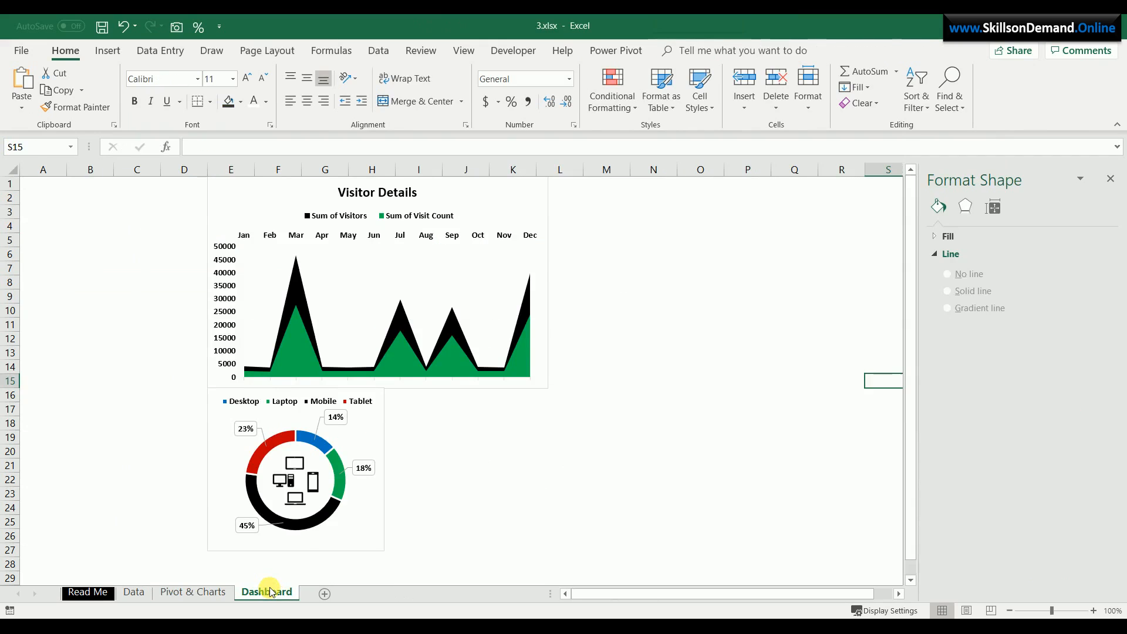
click(435, 435)
key(ctrl+v)
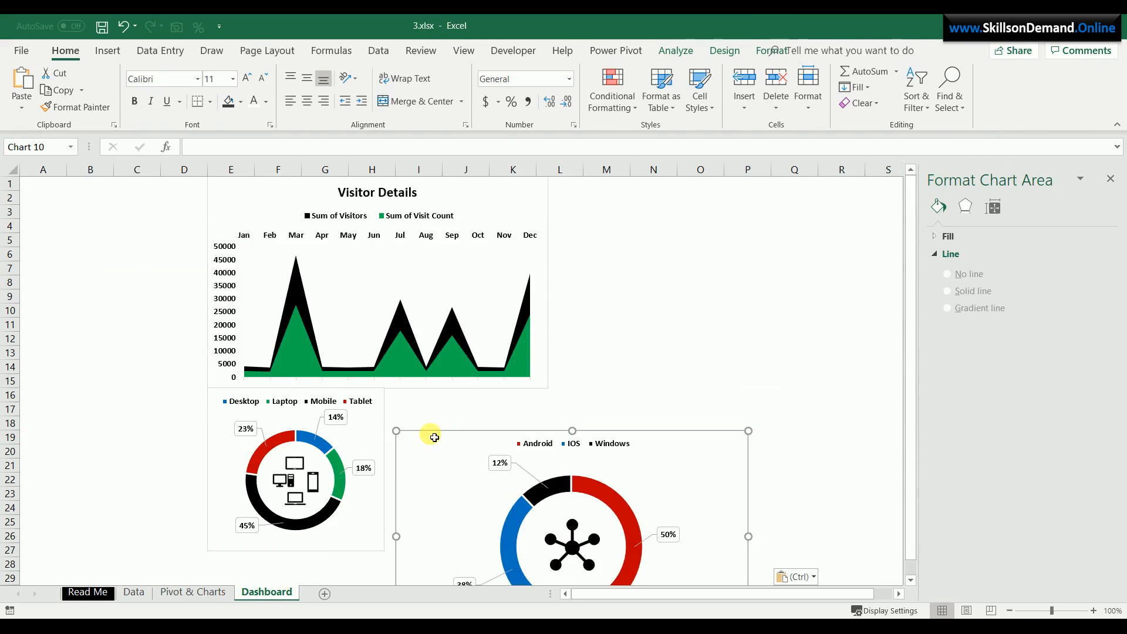
drag(436, 433, 417, 390)
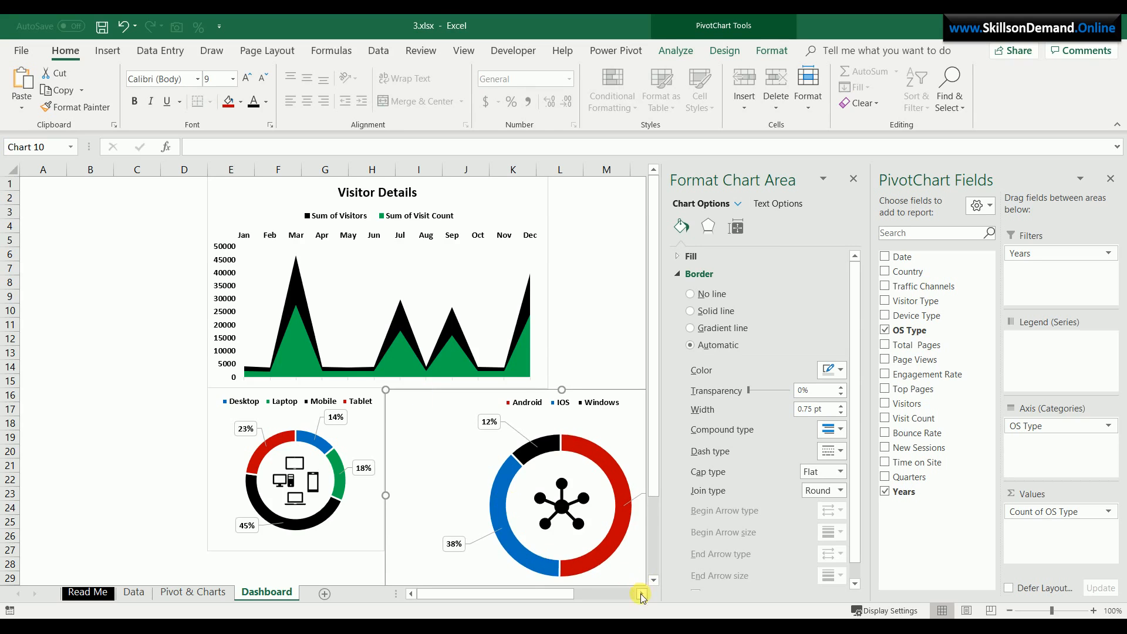
Shrink the OS Type chart on the Dashboard to match the device chart's height and the Visitor Details chart's outer edge
click(640, 593)
click(640, 594)
scroll(586, 571, down, 1)
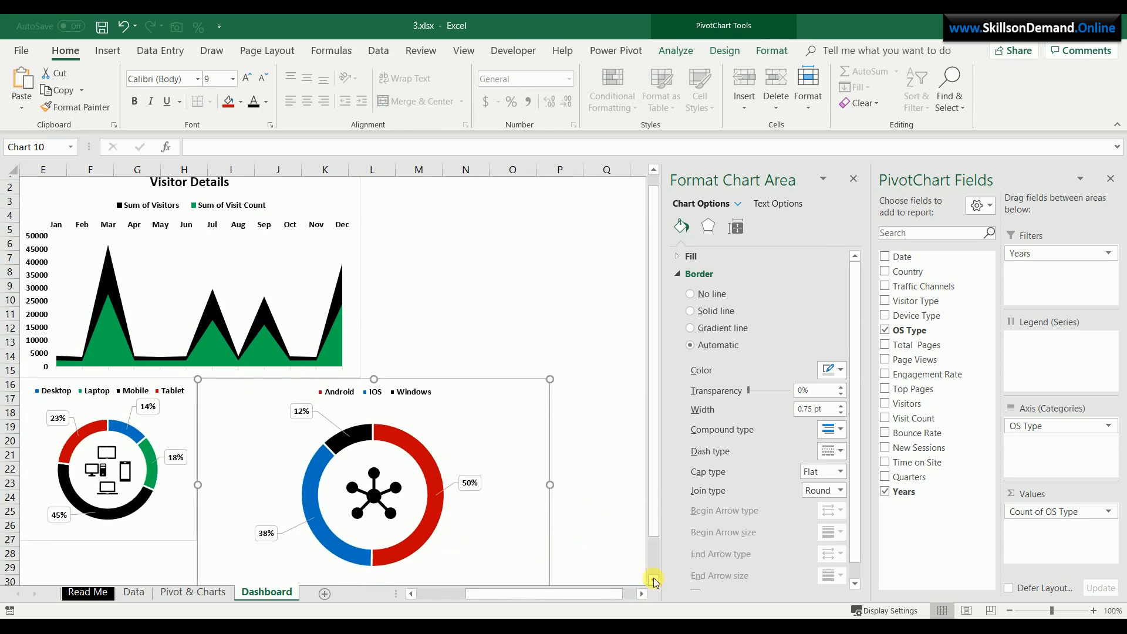
drag(550, 558, 363, 510)
click(414, 493)
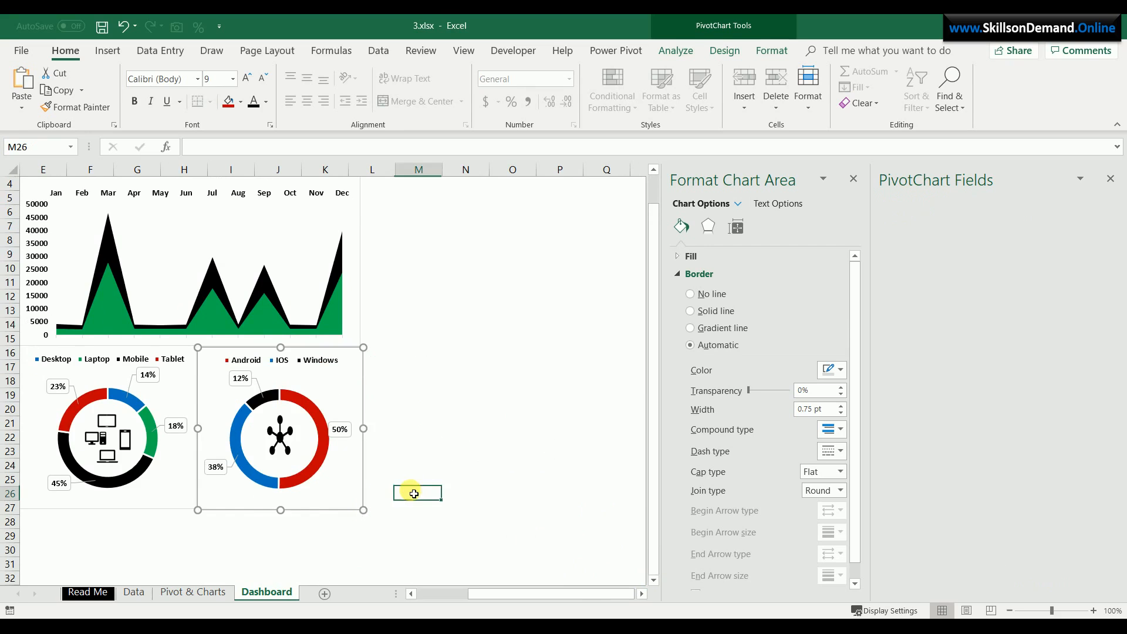
Widen the squeezed network icon to normal proportions and recentre it inside the OS Type doughnut
click(294, 439)
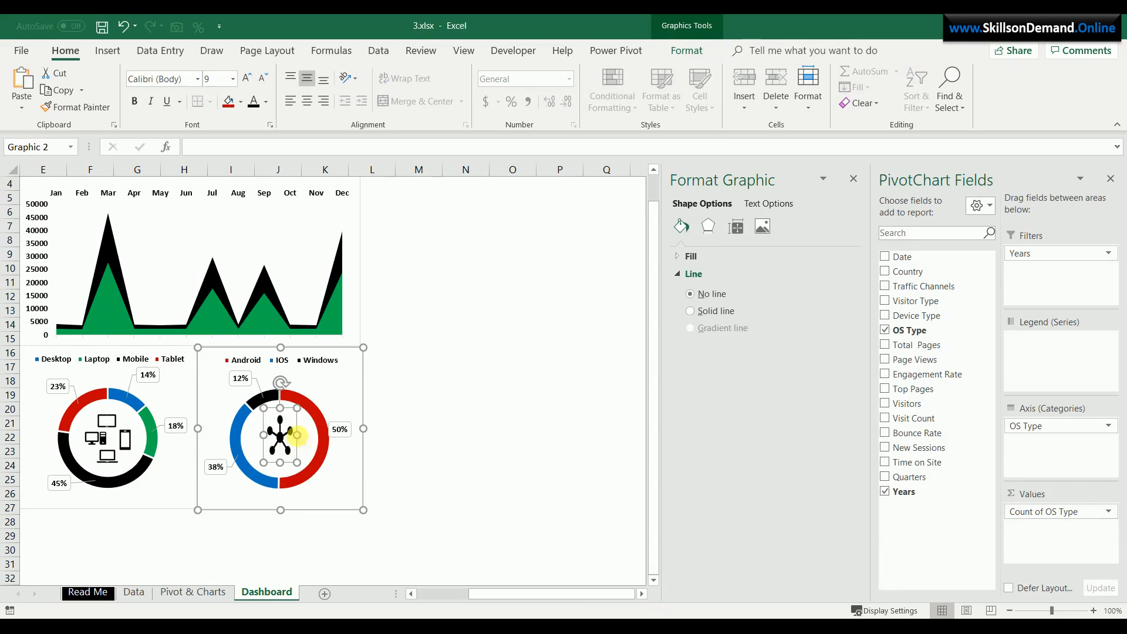
mouse_move(297, 436)
mouse_down()
mouse_move(310, 435)
mouse_move(250, 436)
mouse_move(283, 439)
mouse_up()
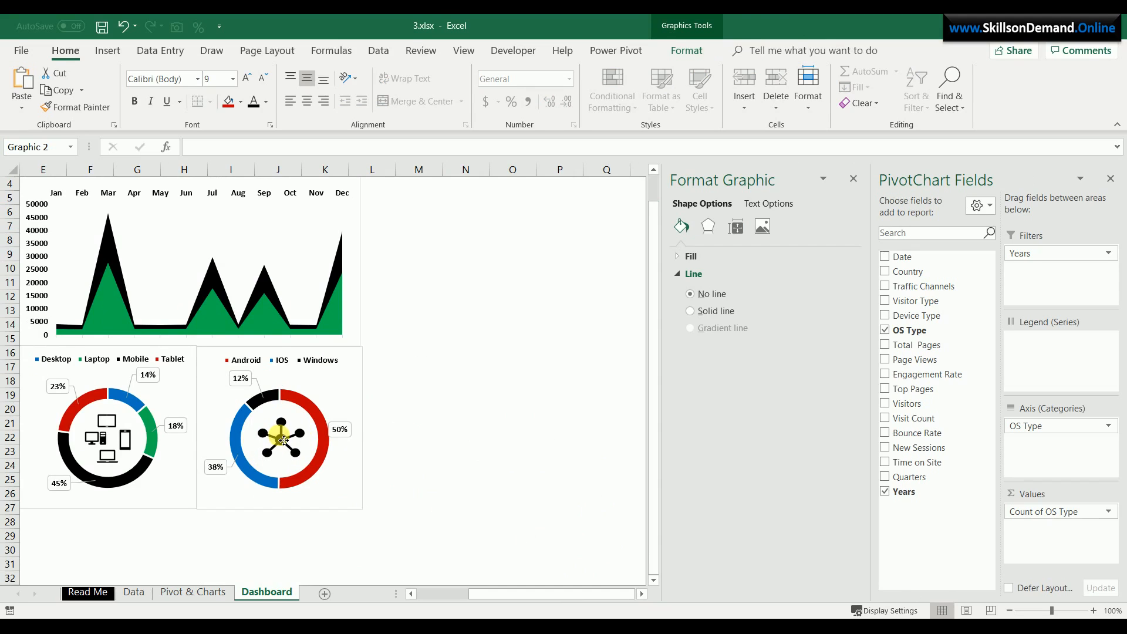
click(303, 434)
click(379, 438)
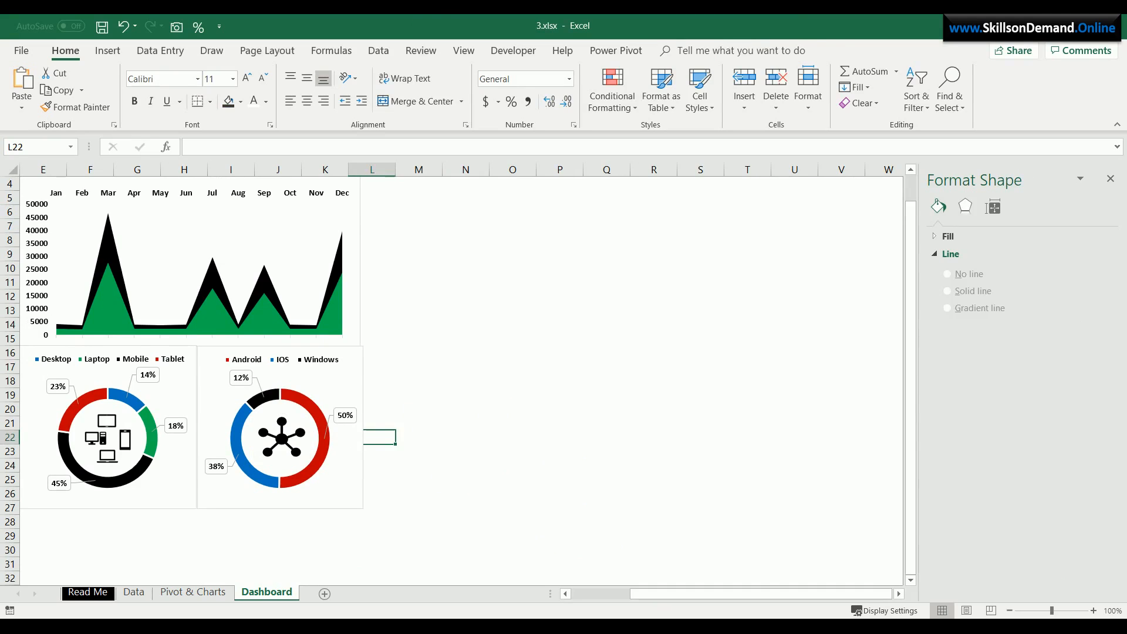
click(638, 467)
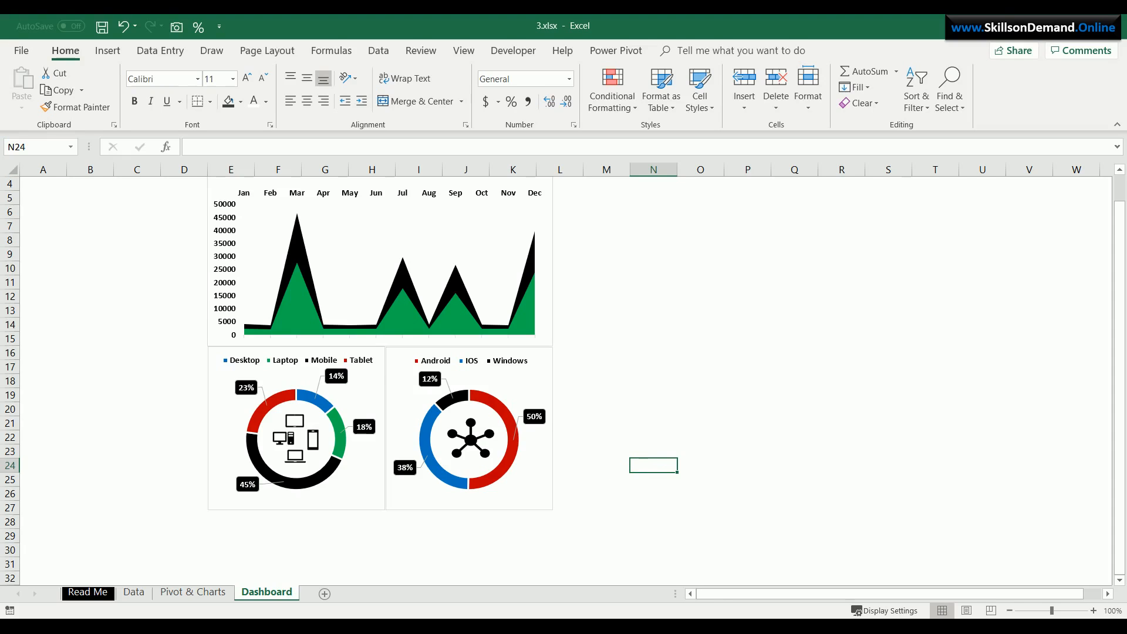
Duplicate the OS Type PivotTable on the Pivot & Charts sheet, placing the copy at cell R1
click(187, 592)
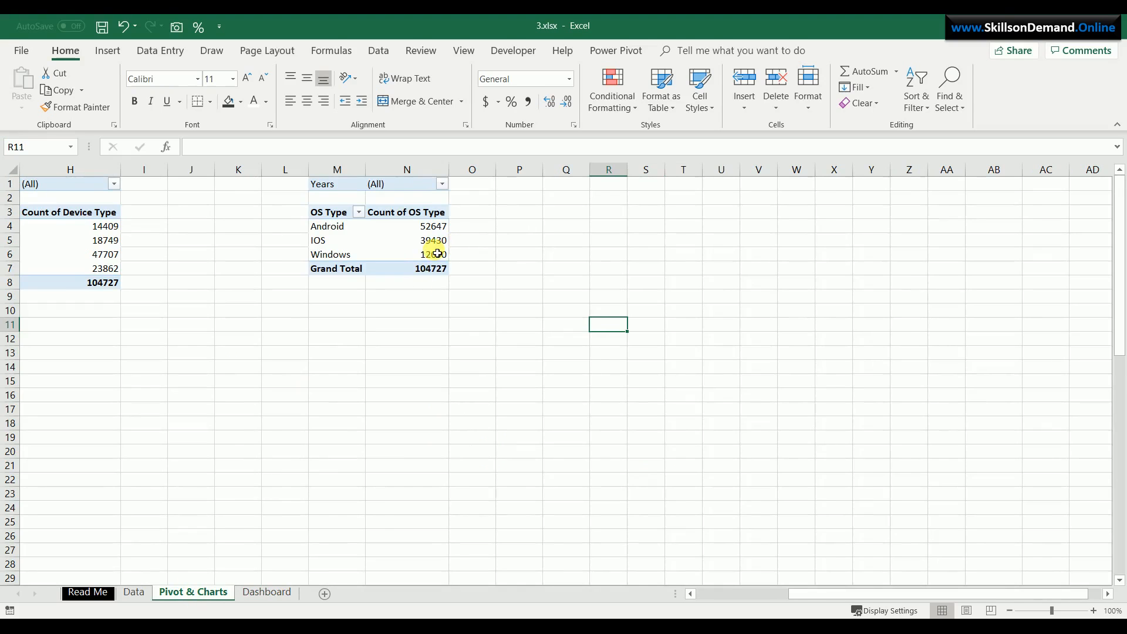
drag(447, 271, 327, 179)
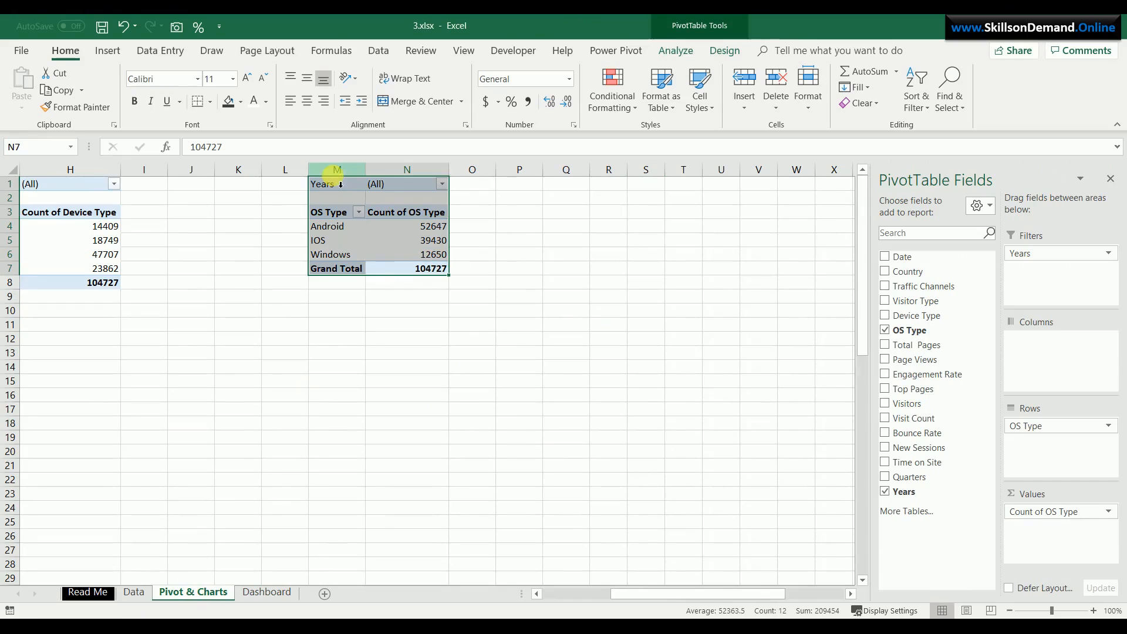
key(ctrl+c)
click(611, 184)
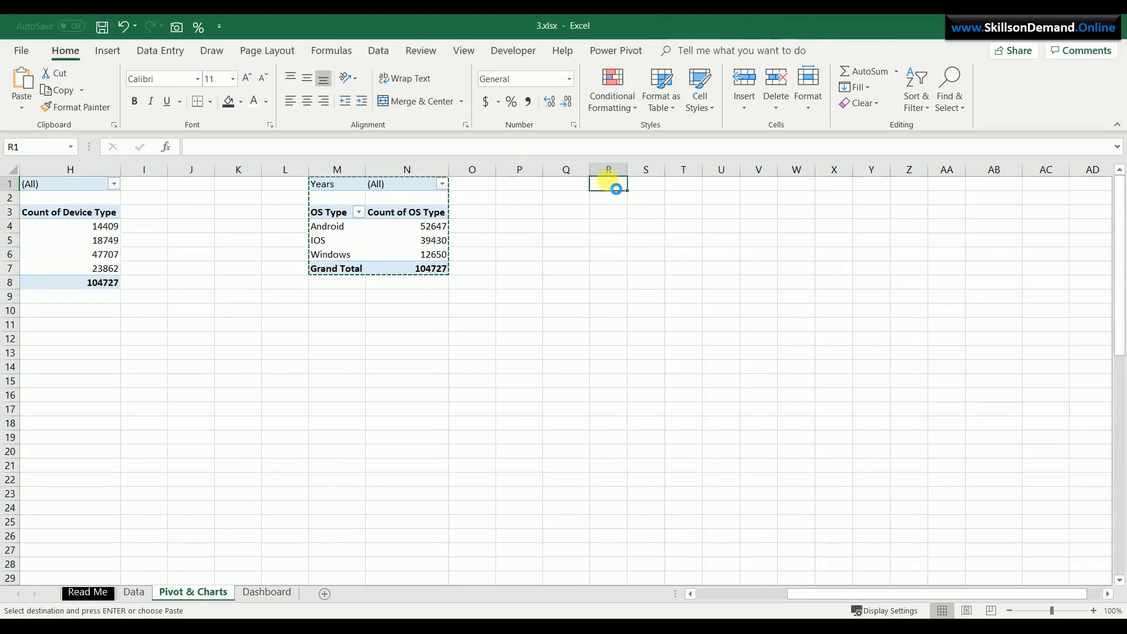
key(ctrl+v)
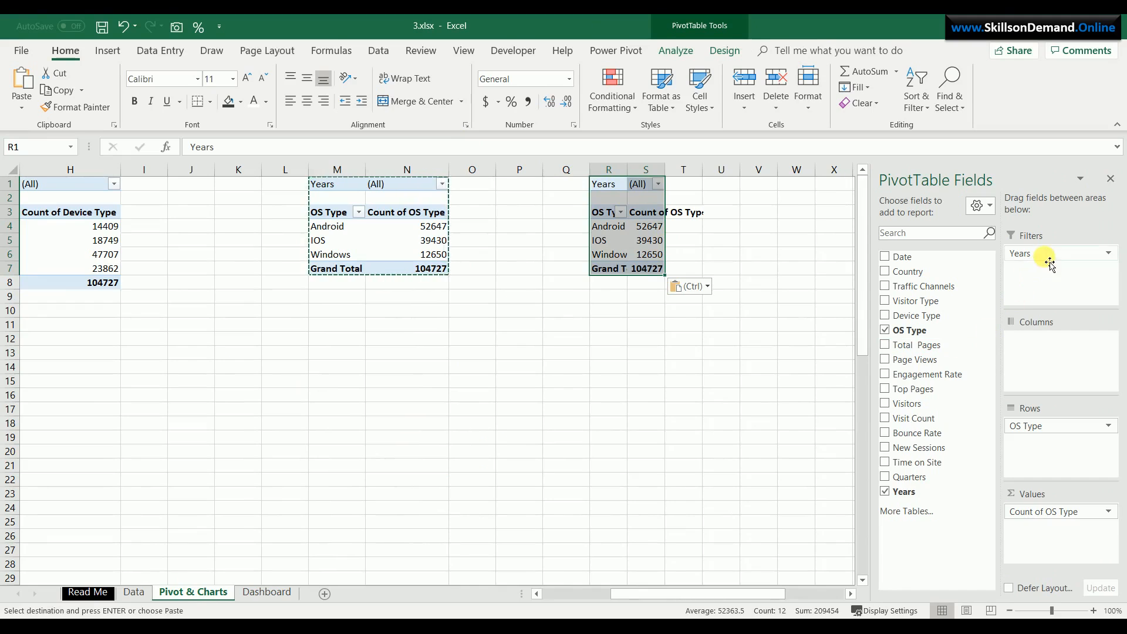
Clear the copied PivotTable by removing the Years filter, the OS Type rows and the Count of OS Type values
drag(1048, 256, 981, 352)
drag(1032, 424, 948, 443)
drag(1055, 506, 947, 520)
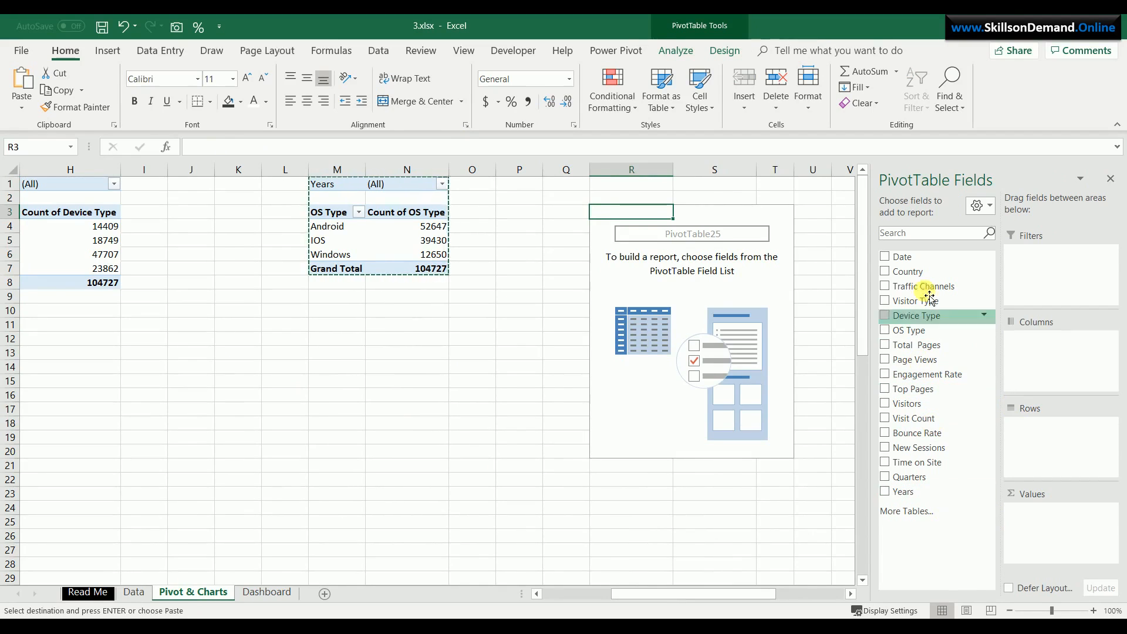
Summarize Sum of Bounce Rate by month, using only Date in the rows without Quarters and Years
drag(923, 256, 1057, 438)
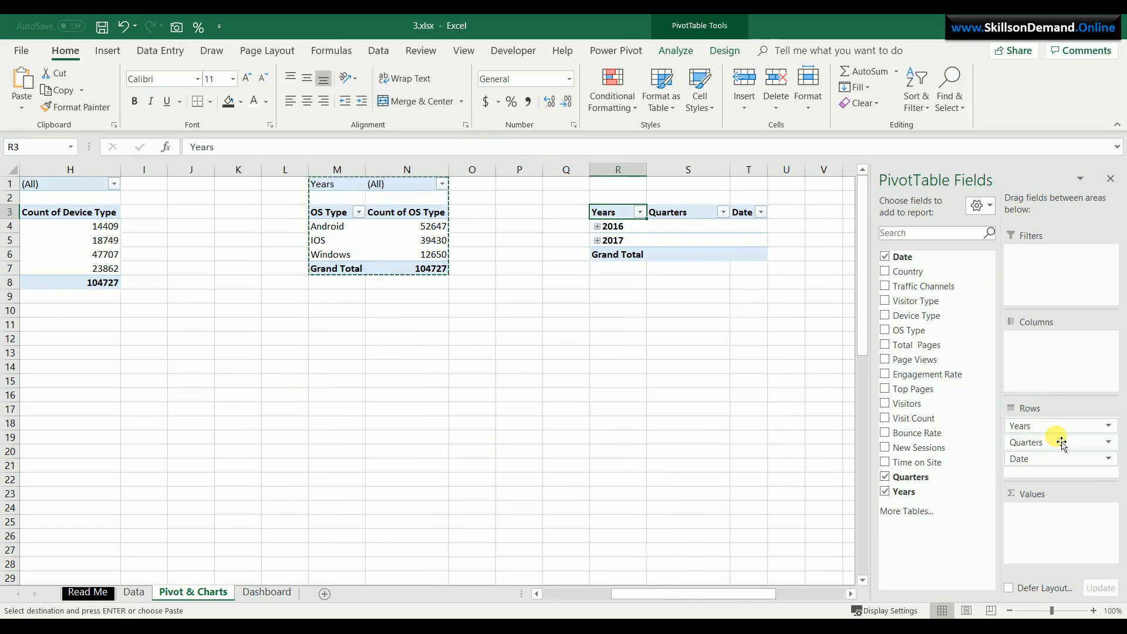
drag(939, 434, 1063, 552)
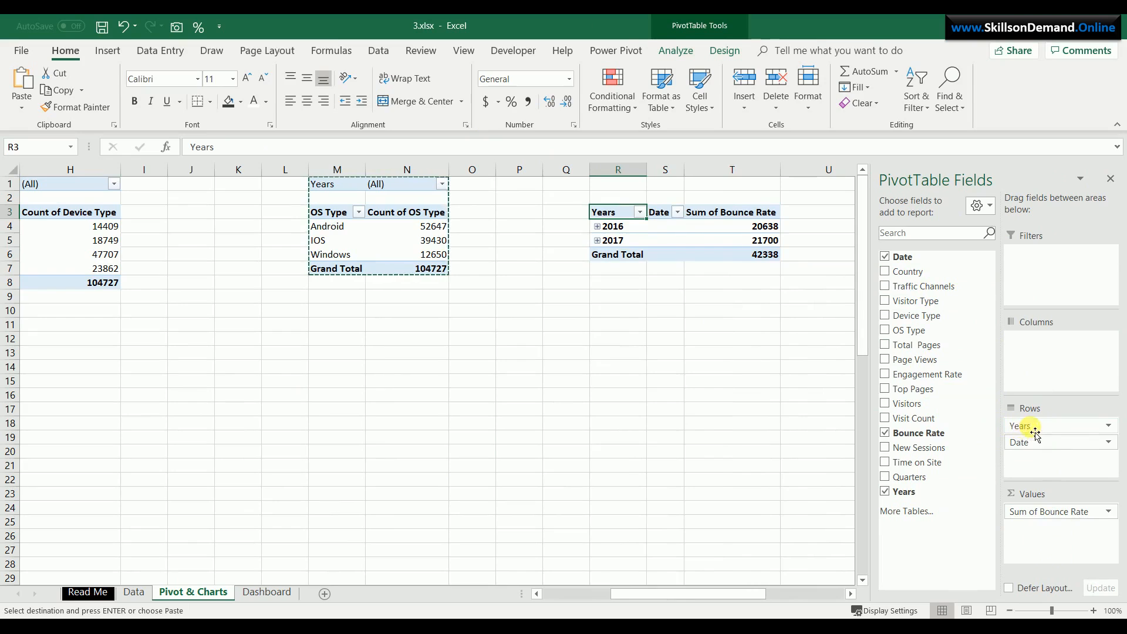
drag(1031, 428, 914, 389)
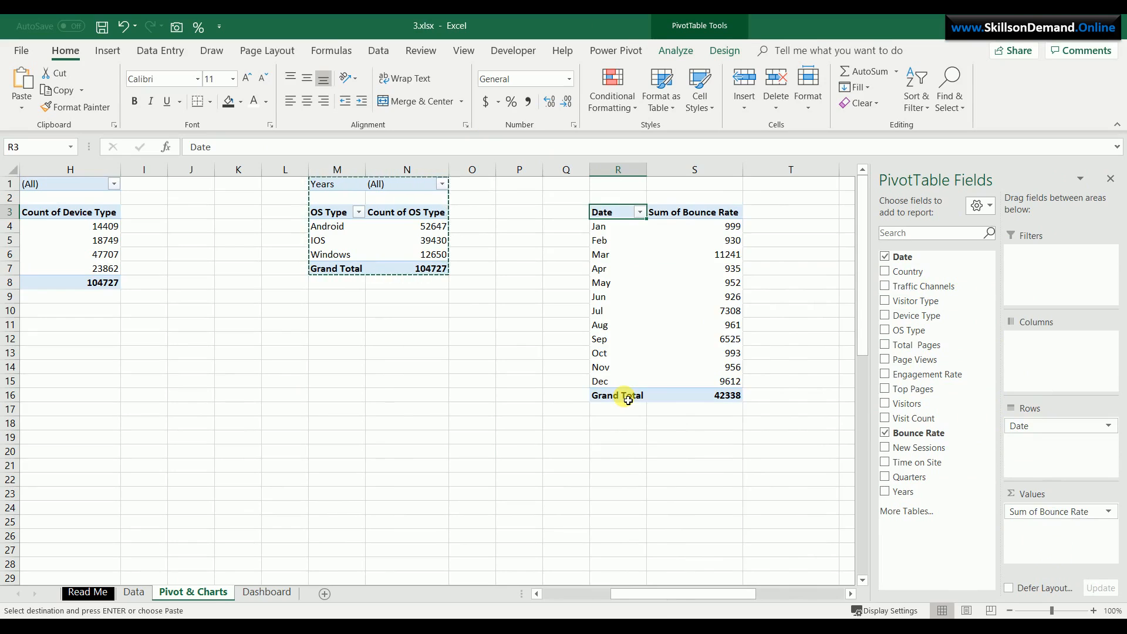
Copy the Grand Total label of the bounce rate PivotTable into cell R17 directly below it
key(Down)
key(Down)
key(Down)
key(Down)
key(Down)
key(Down)
key(Down)
key(Down)
key(Down)
key(Down)
key(Down)
key(Down)
key(Down)
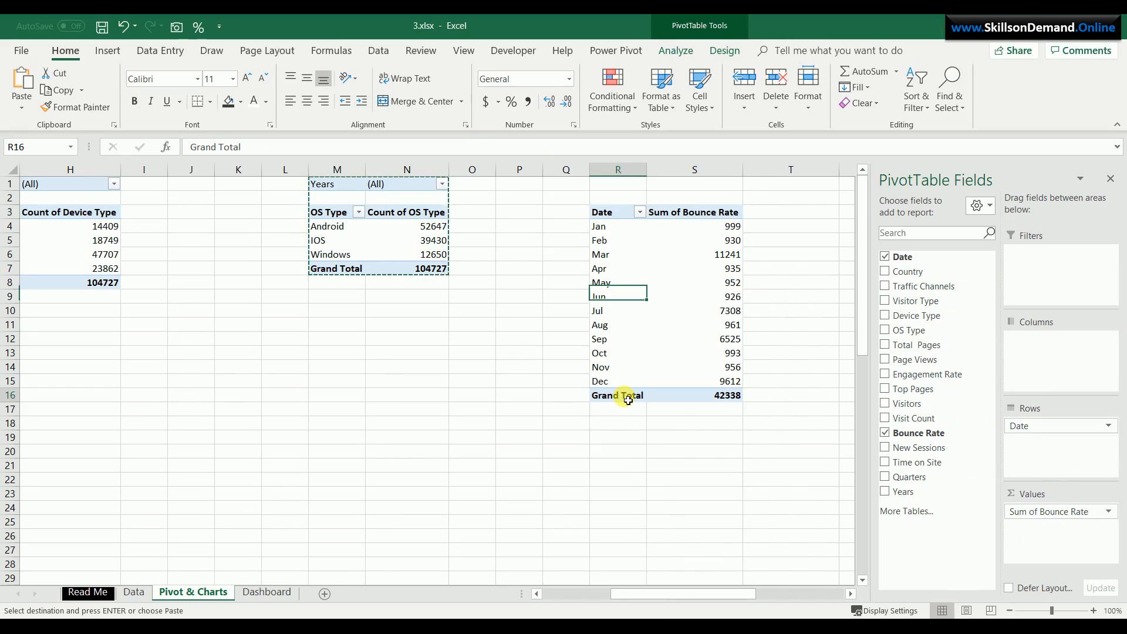
key(ctrl+c)
key(Down)
key(ctrl+v)
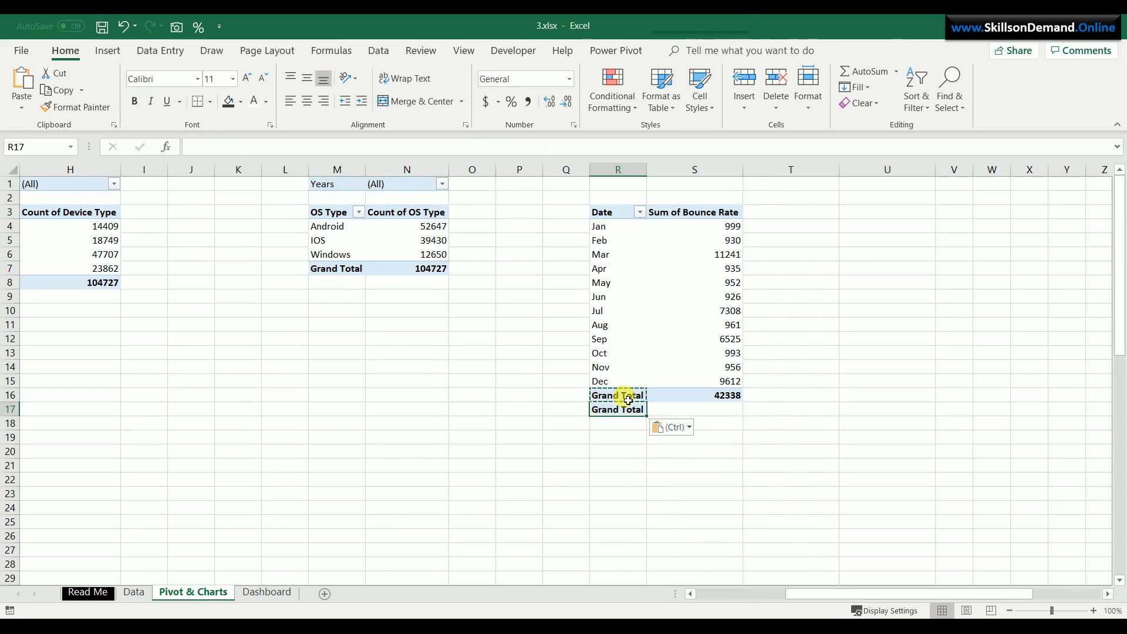
Link cell S17 to the PivotTable's bounce rate grand total in S16 and copy that cell's formatting onto it
key(Right)
text(=)
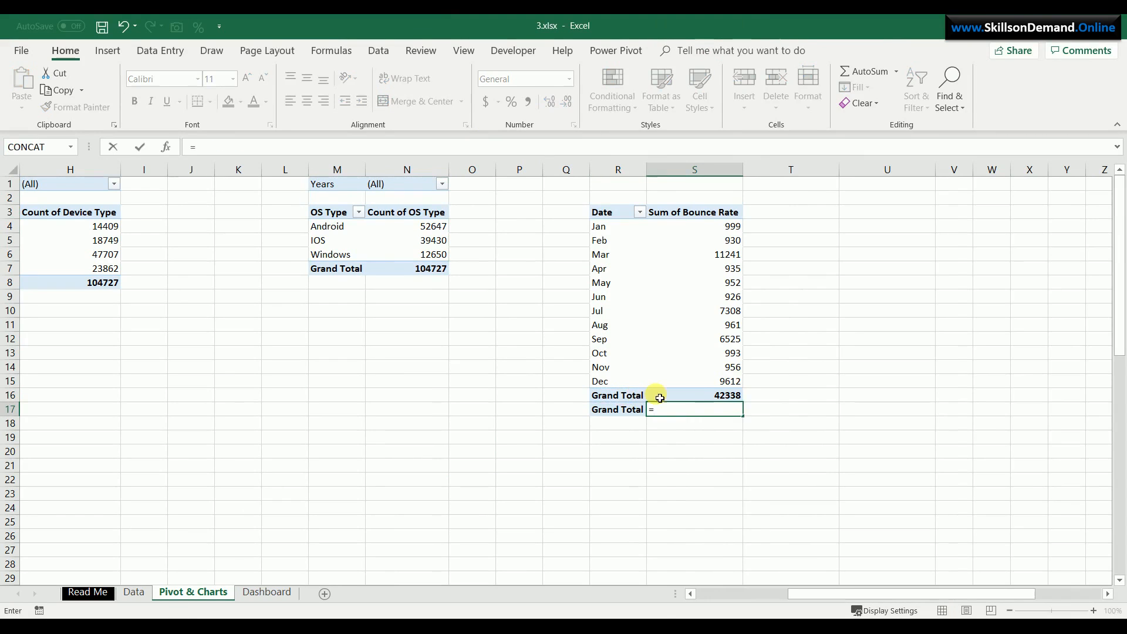
click(699, 395)
key(Return)
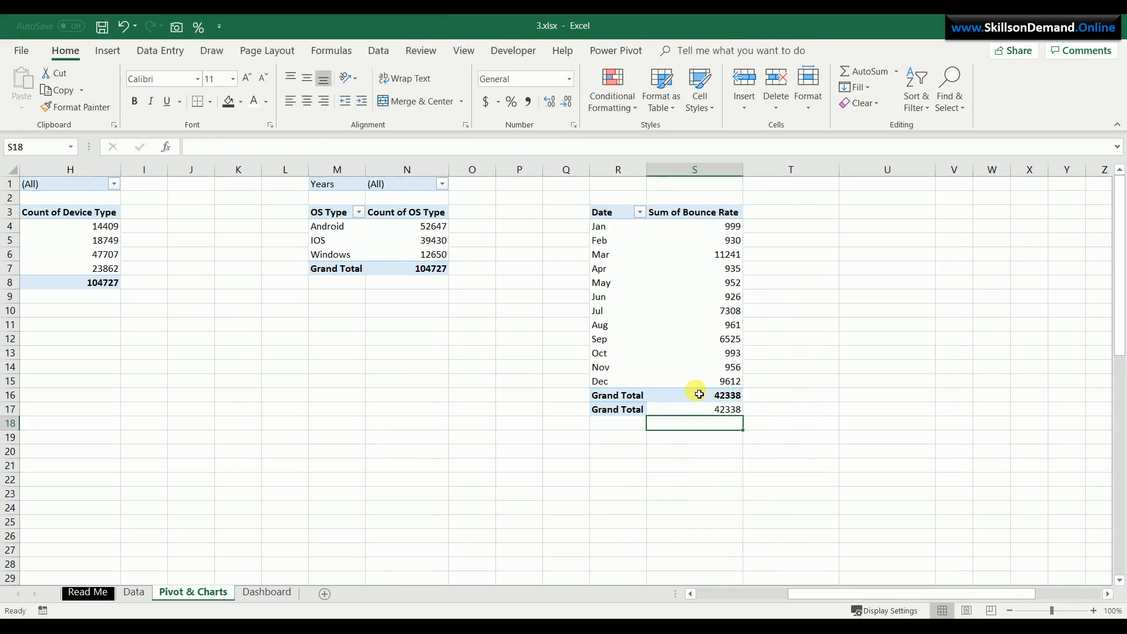
click(717, 398)
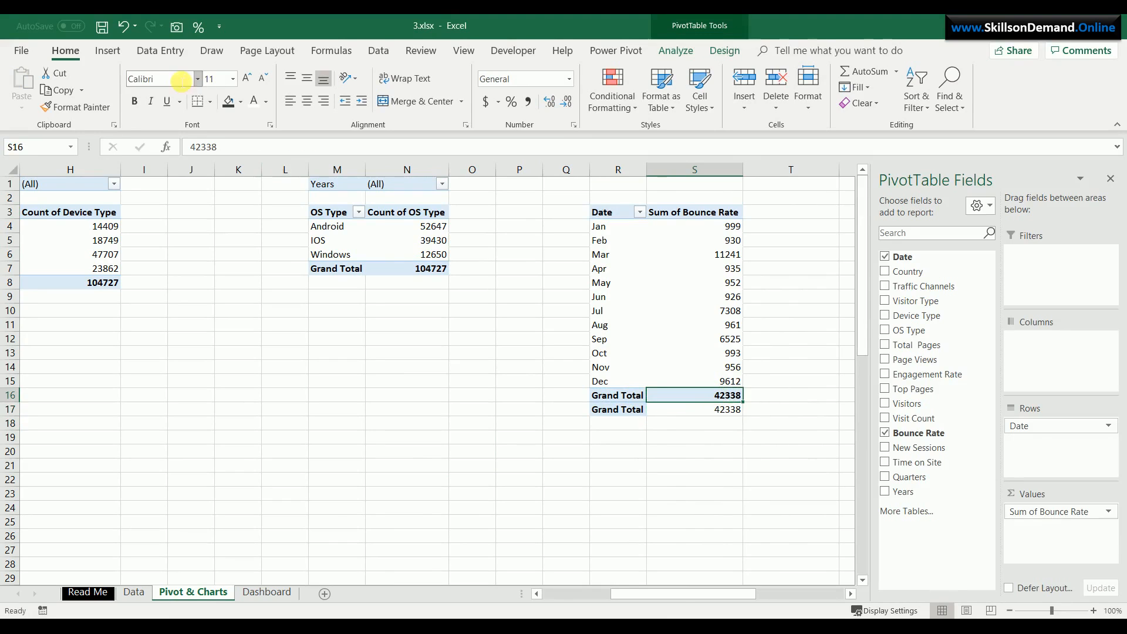
click(82, 108)
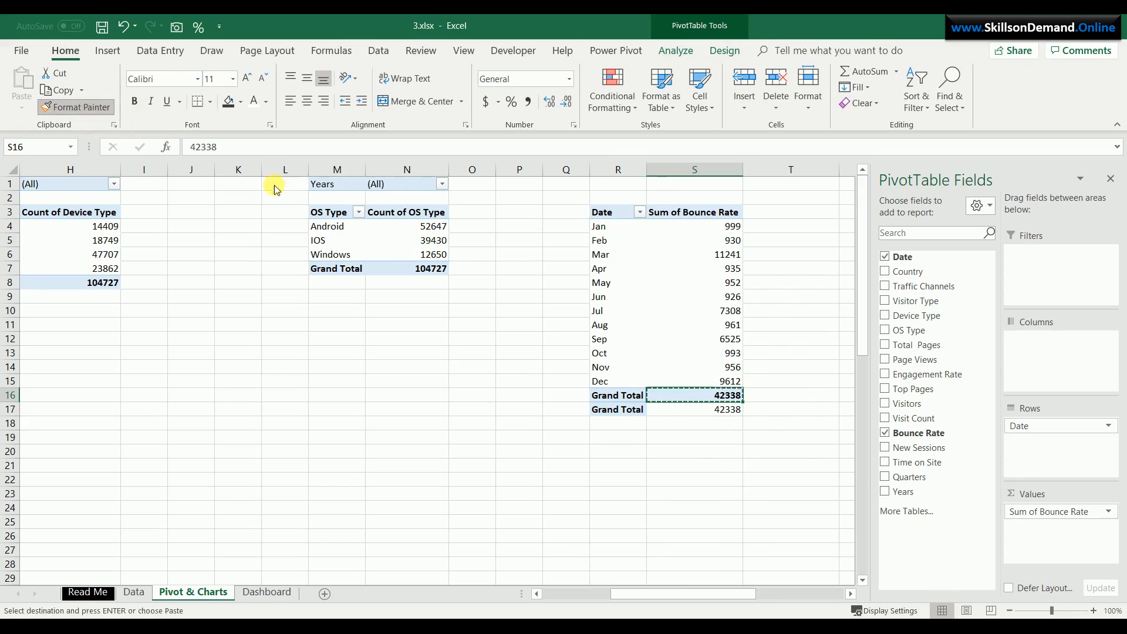
click(686, 411)
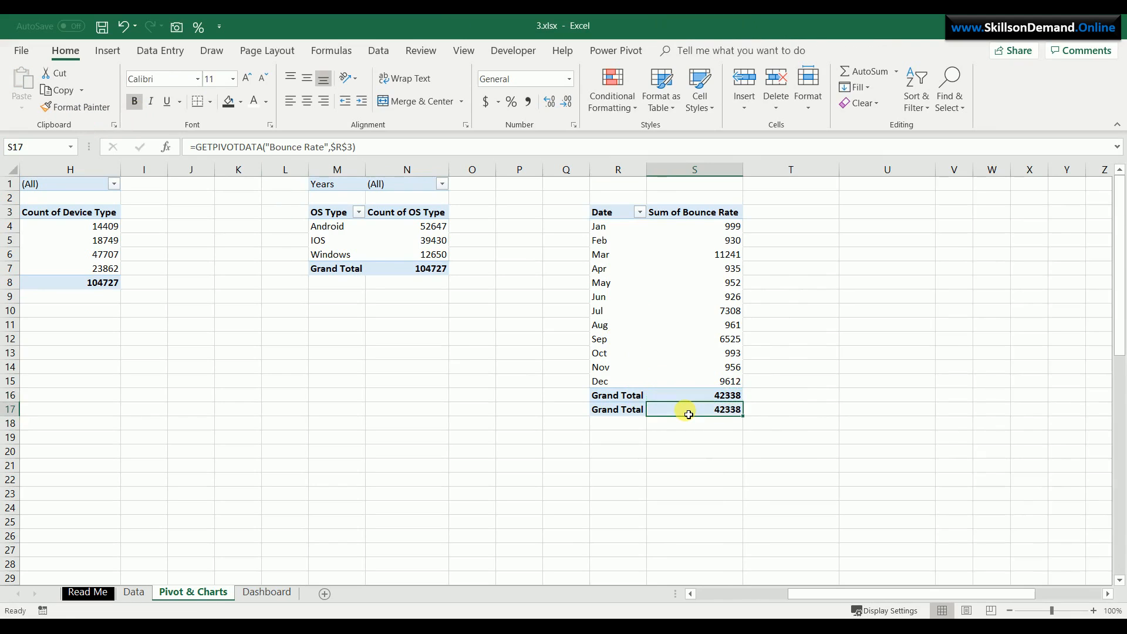
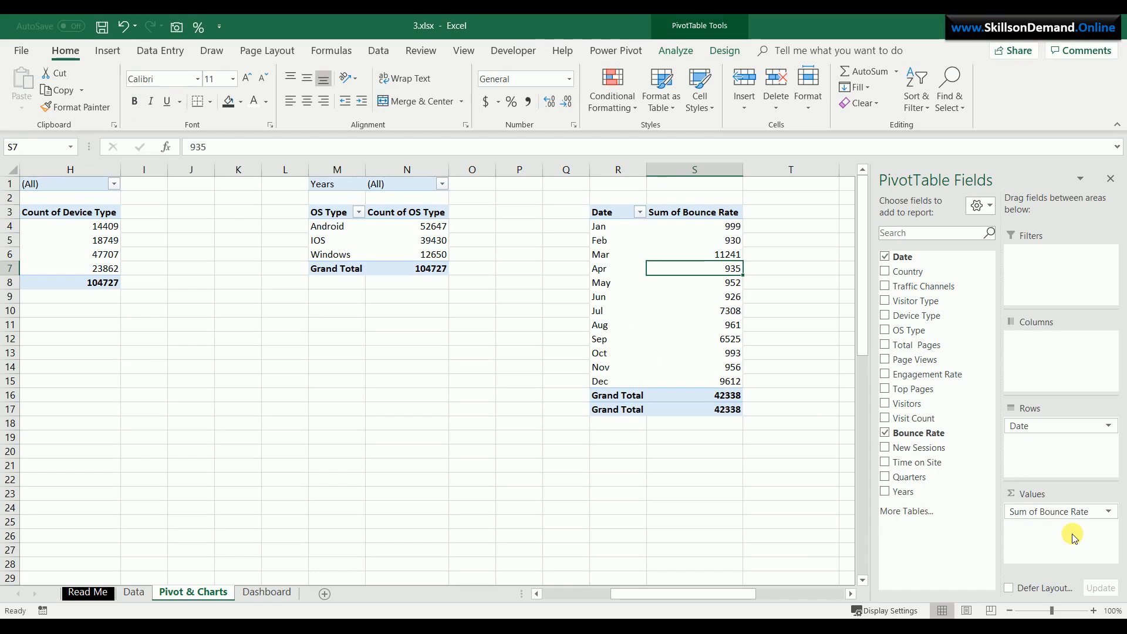
Insert a Line with Markers PivotChart based on the monthly Sum of Bounce Rate PivotTable
click(614, 323)
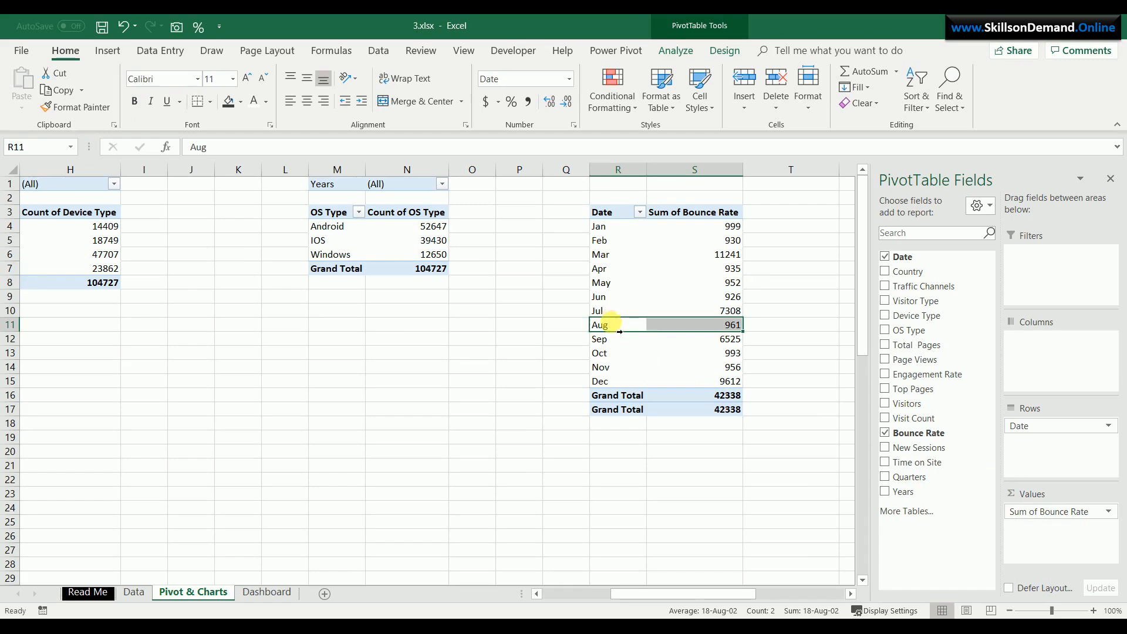
click(537, 411)
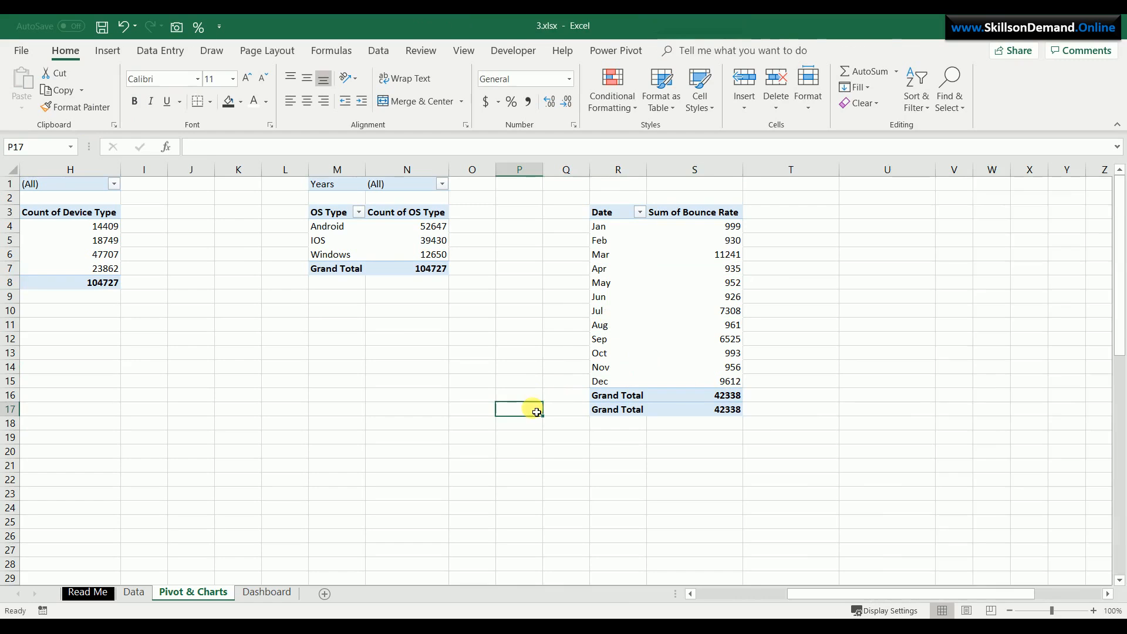
click(607, 303)
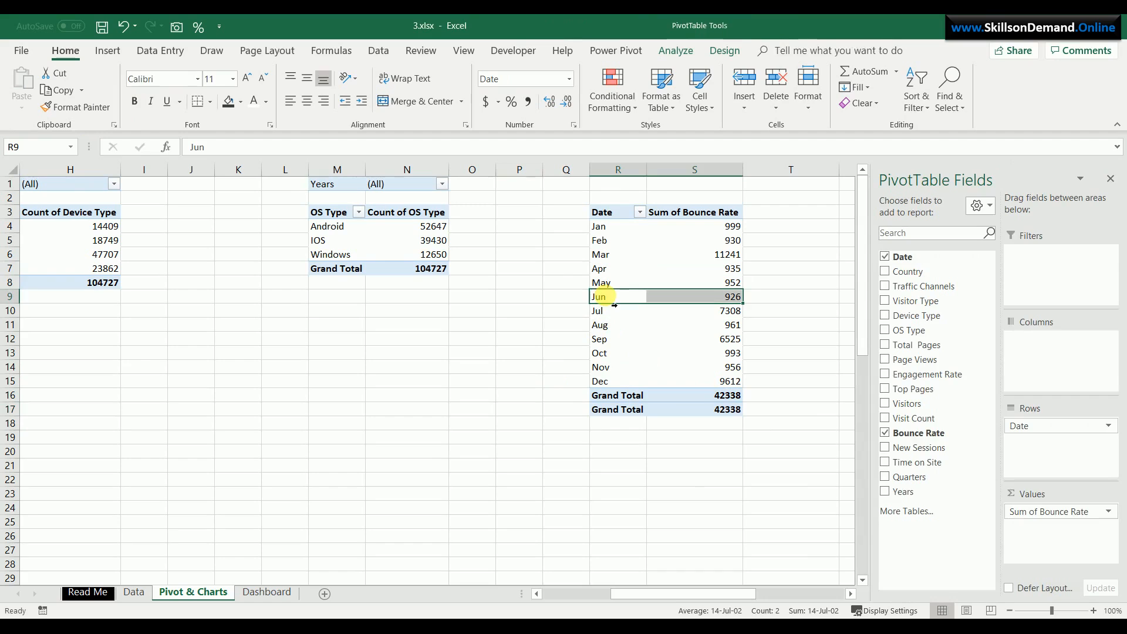
click(107, 51)
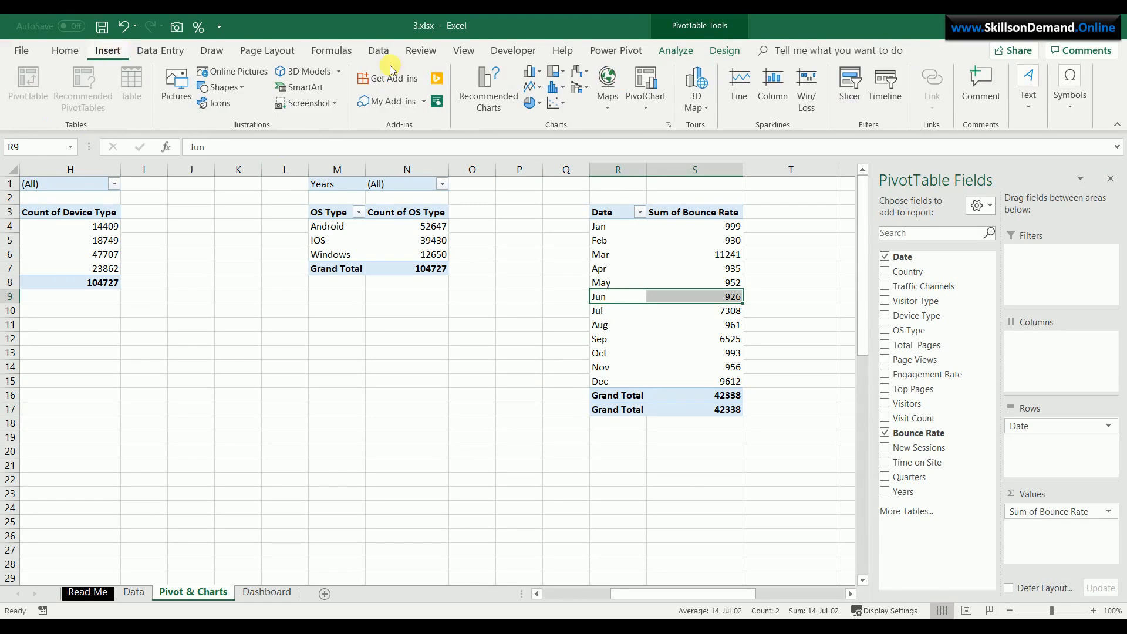
click(637, 79)
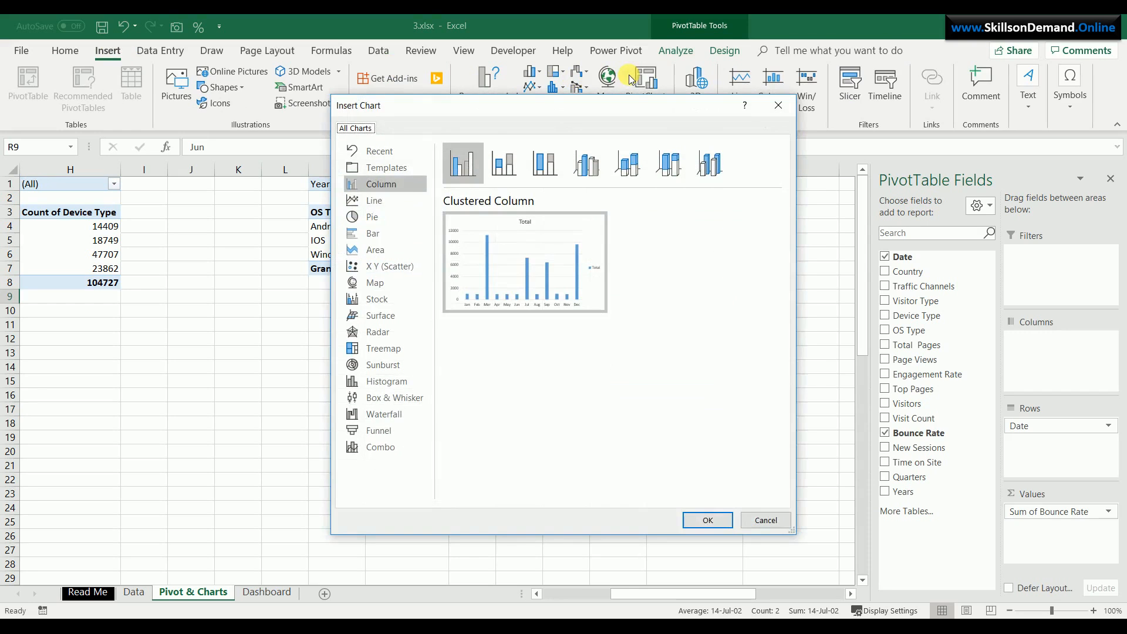
click(375, 200)
click(586, 162)
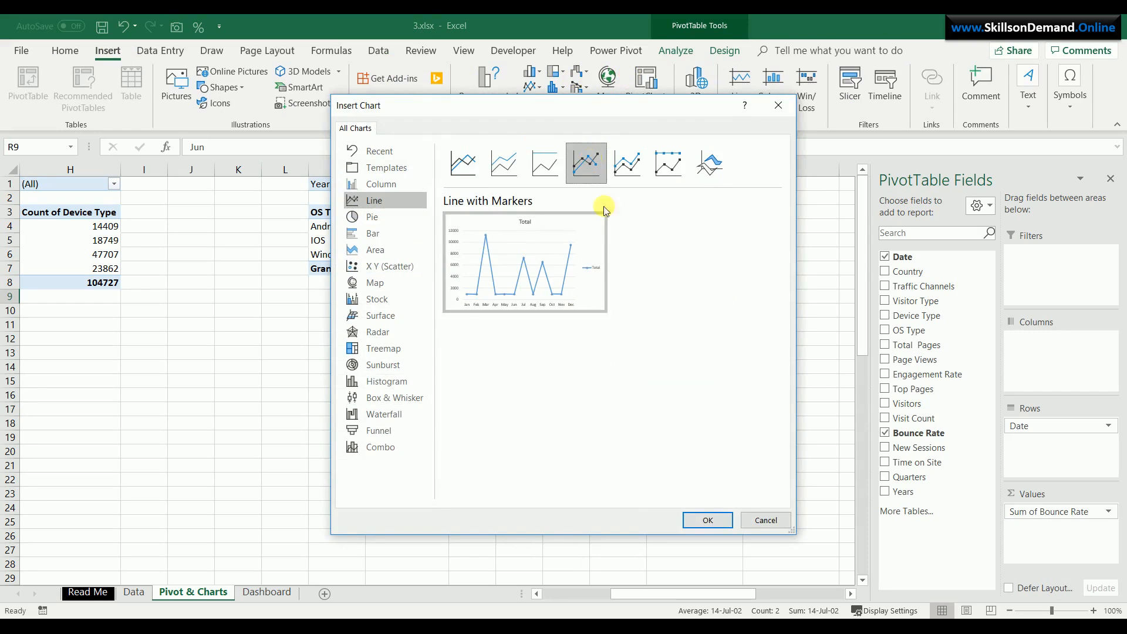
click(707, 519)
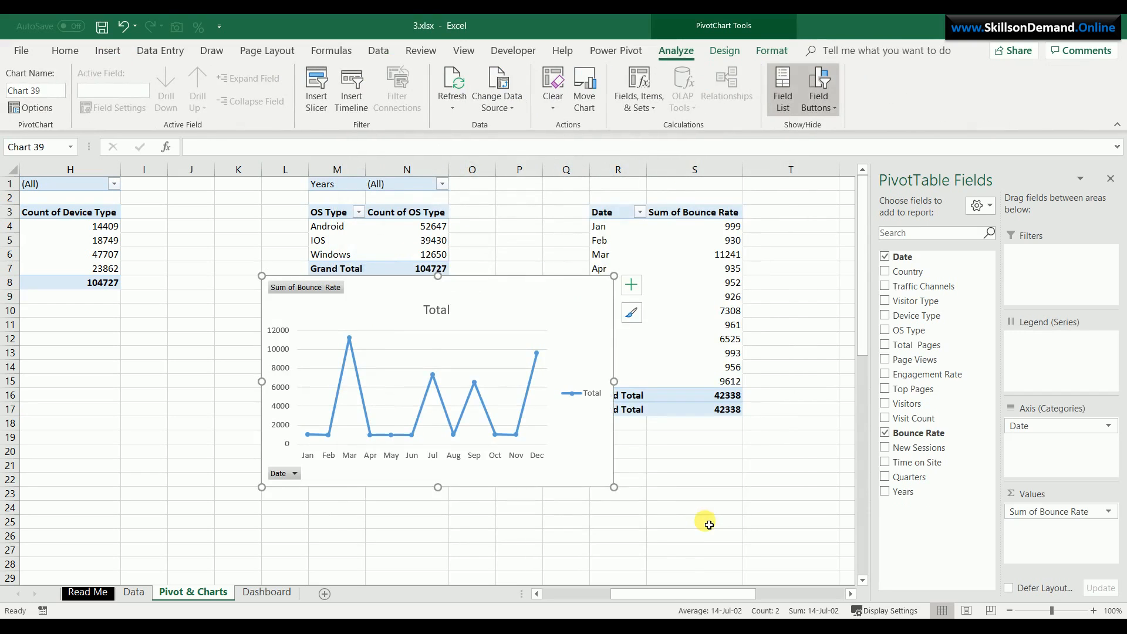
Hide all field buttons on the bounce rate chart and remove its horizontal gridlines and legend
click(820, 82)
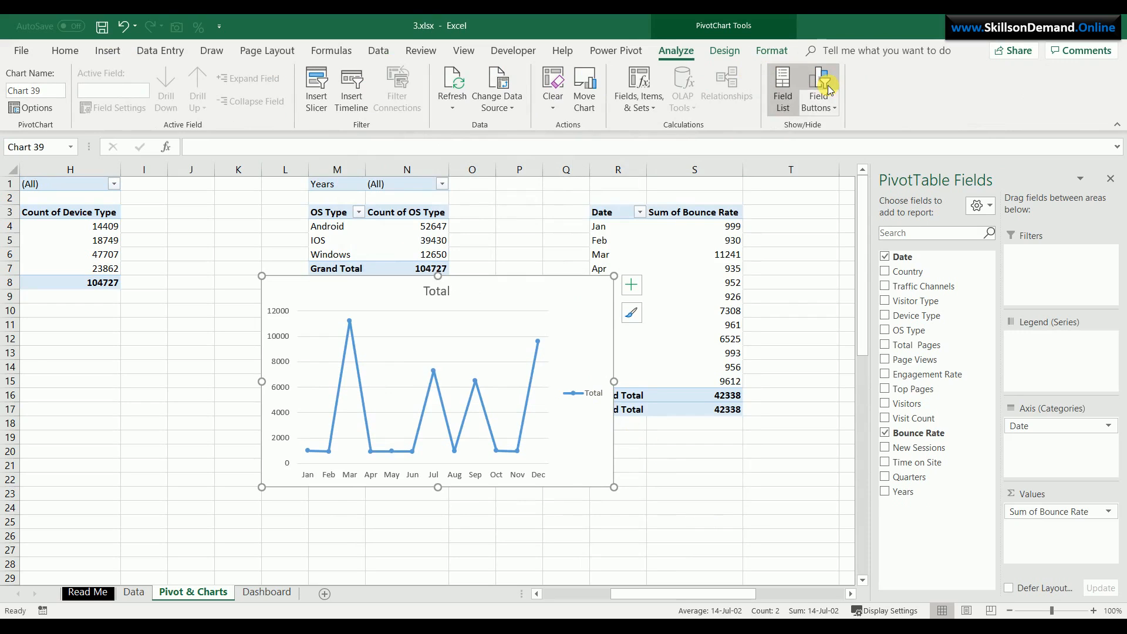
click(487, 341)
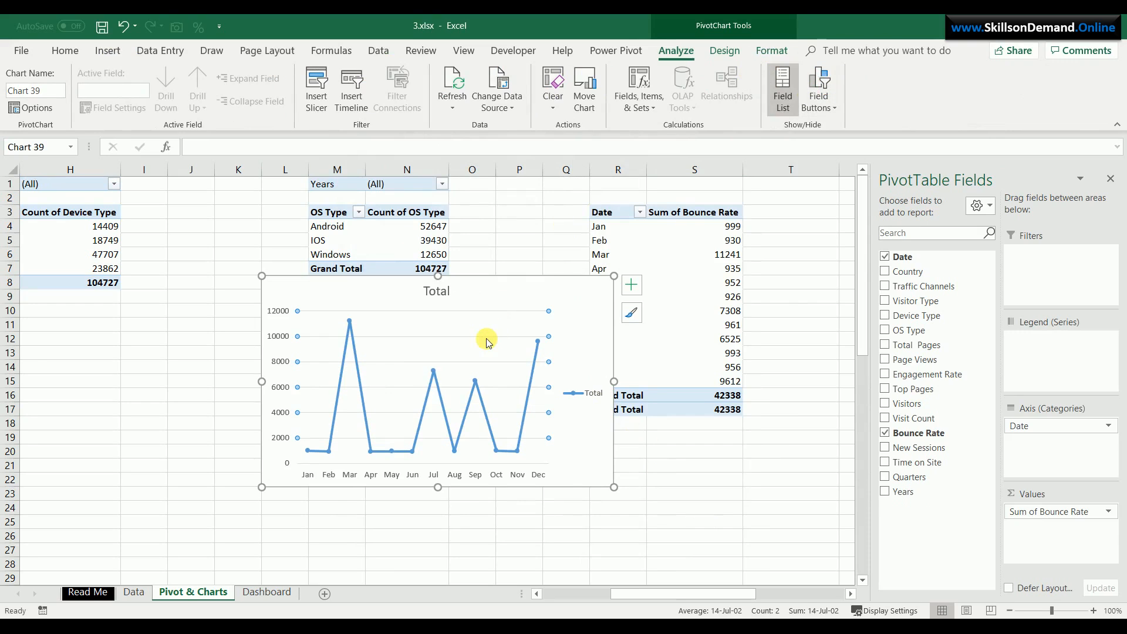
click(579, 393)
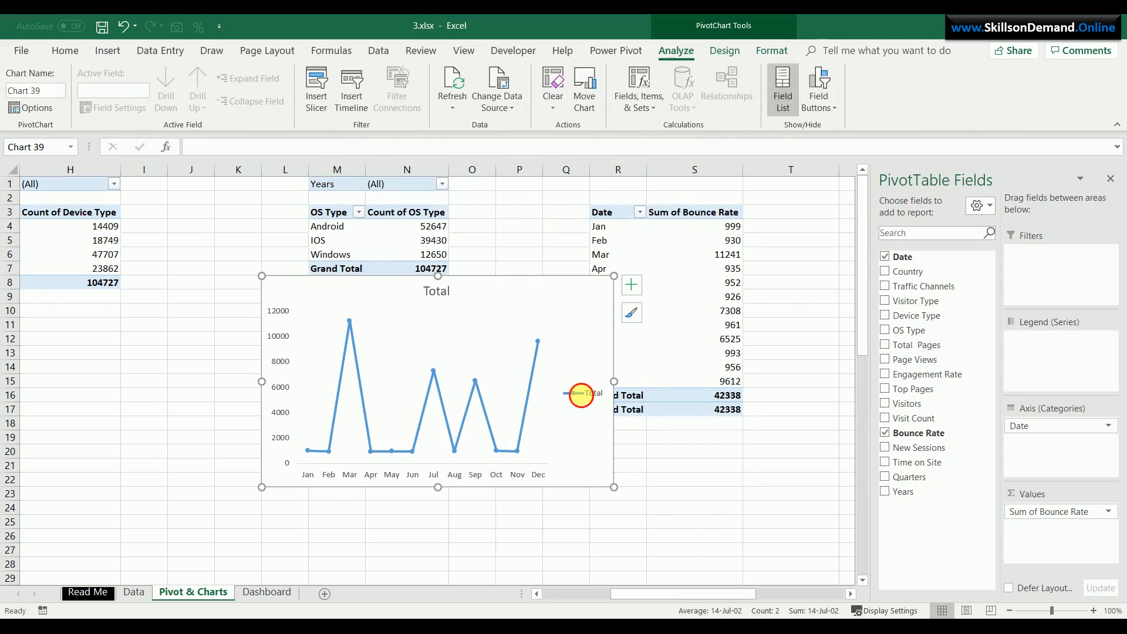
key(Delete)
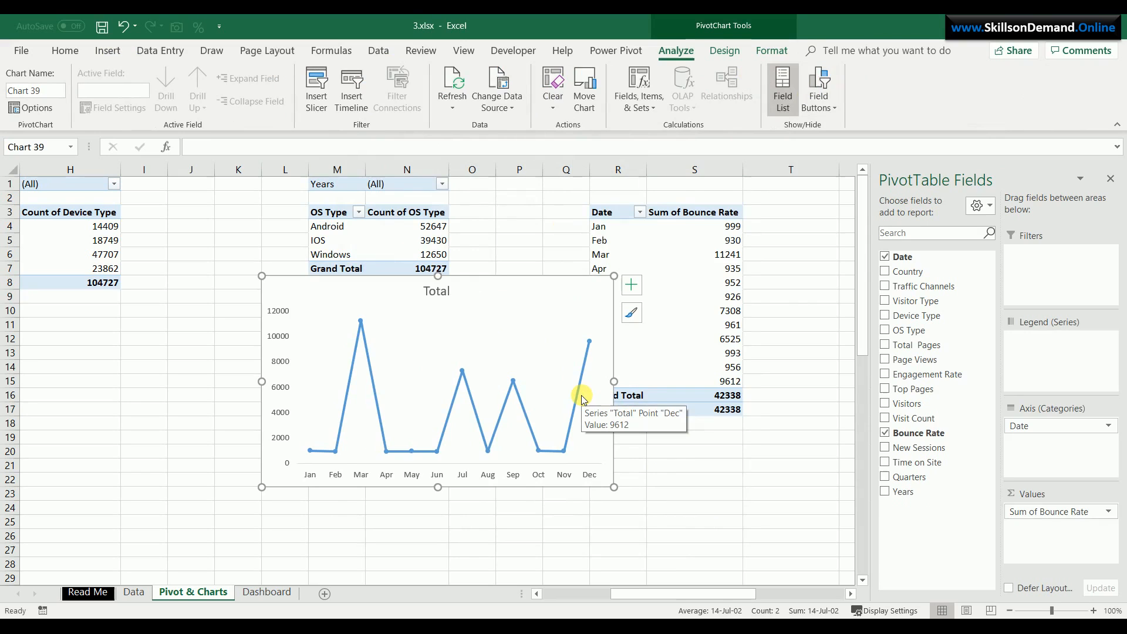
Draw a small circle shape, about 0.24" high and 0.26" wide, on the sheet above the bounce rate chart
click(106, 53)
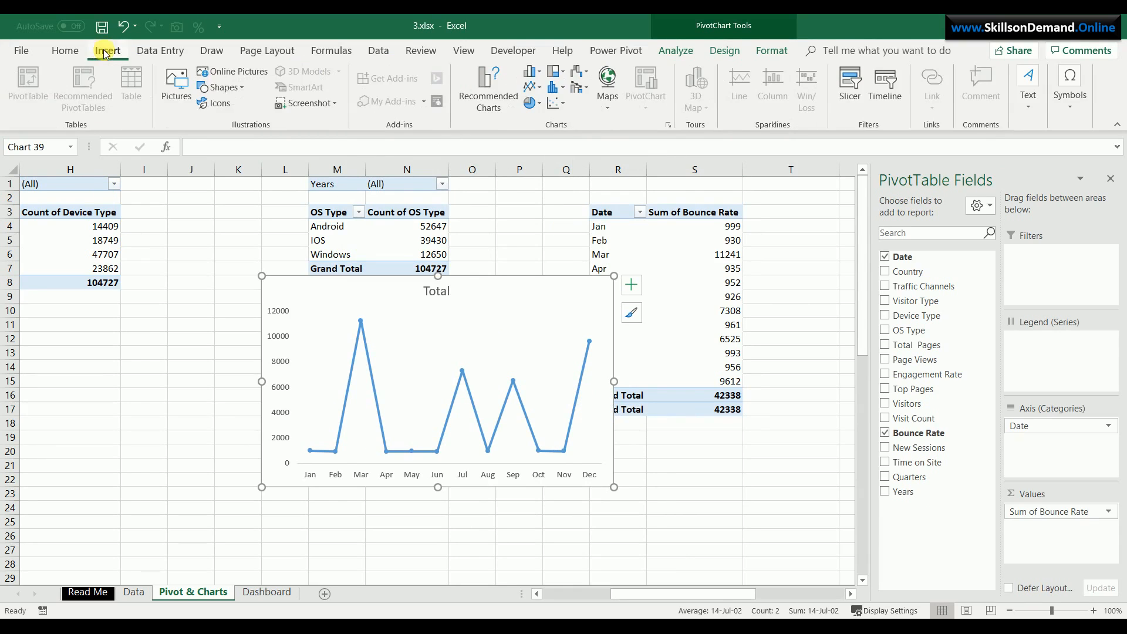
click(223, 88)
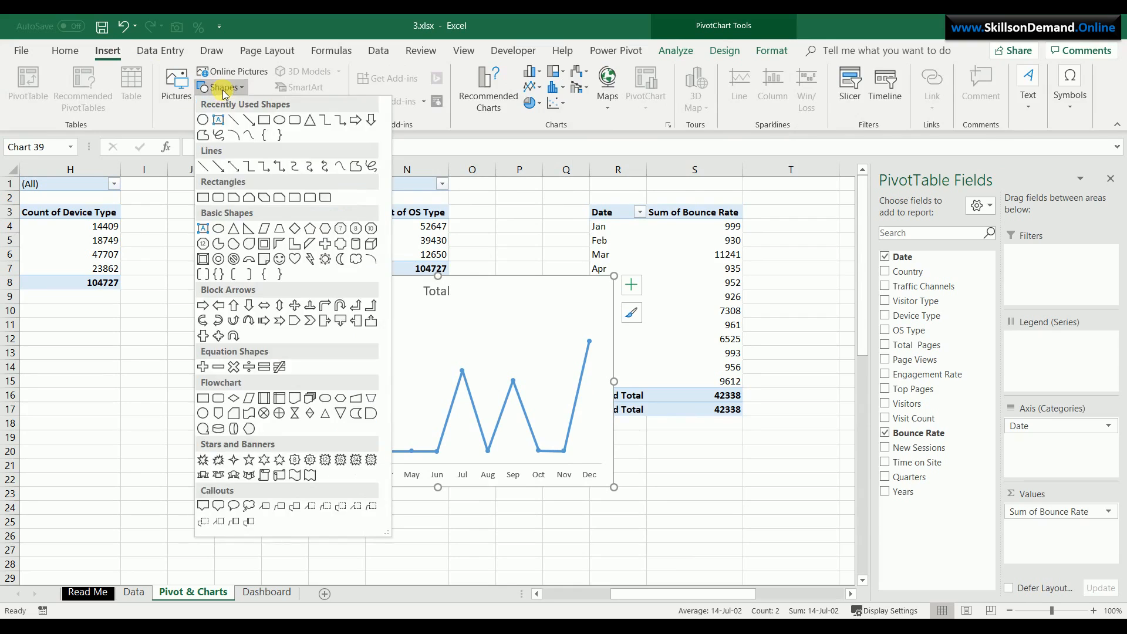
click(202, 125)
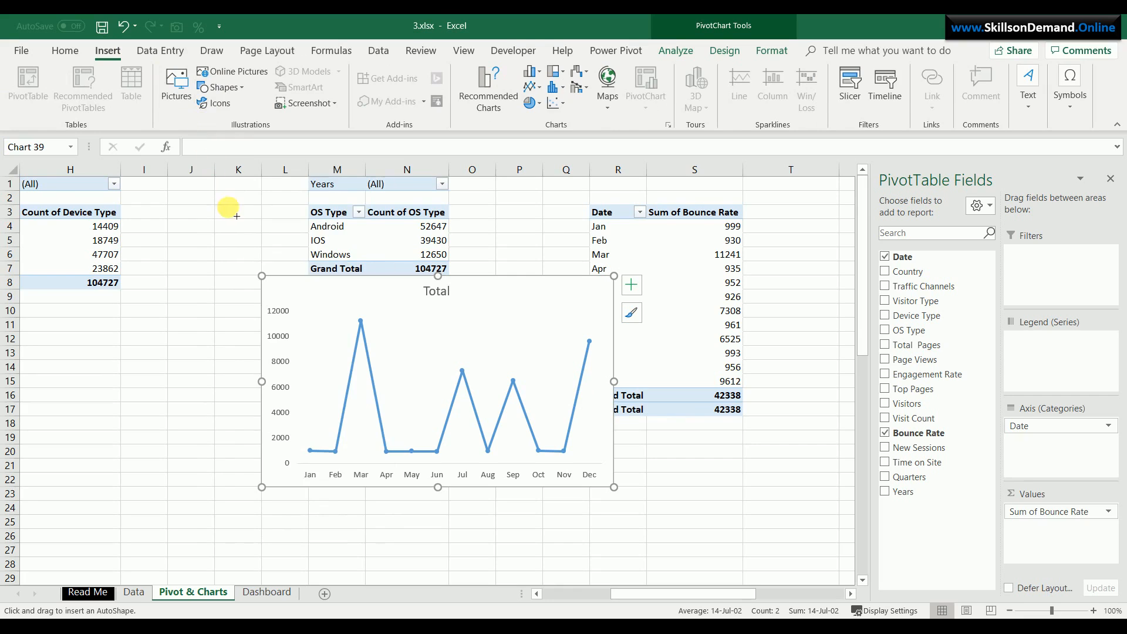
drag(291, 223, 272, 240)
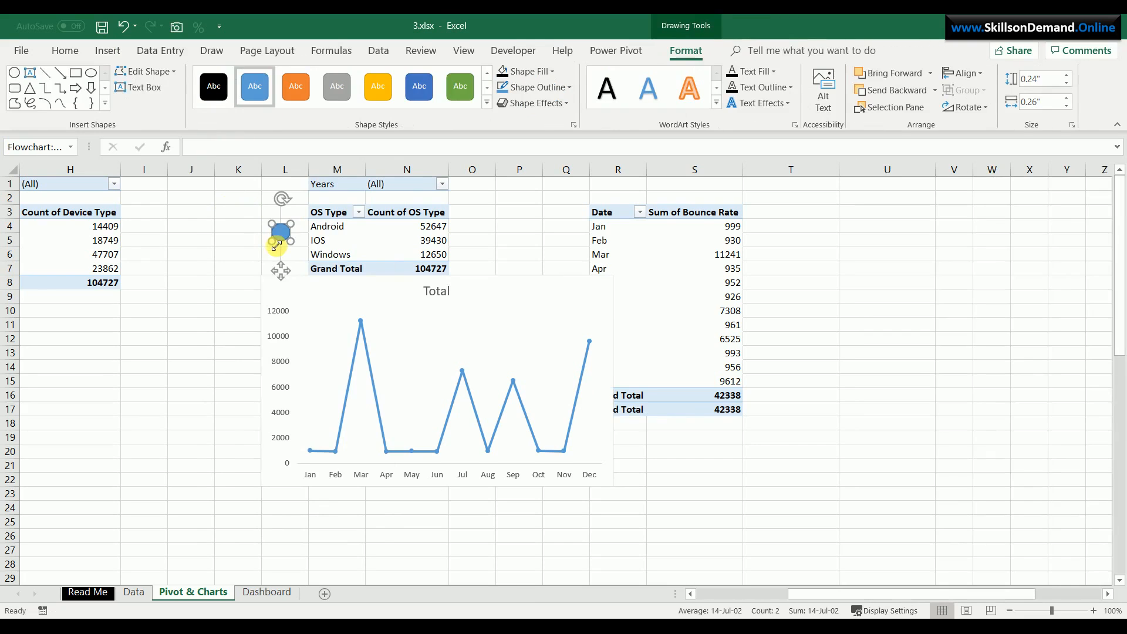
Fill the small circle with standard green and give it a glossy 3-D preset shape effect
click(552, 71)
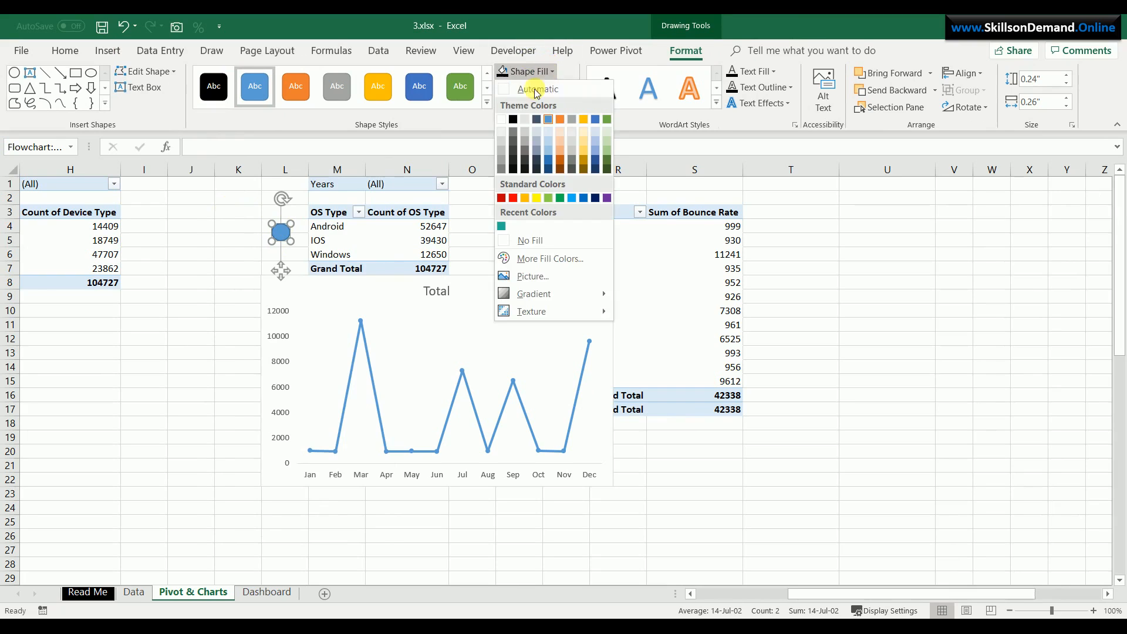
click(563, 198)
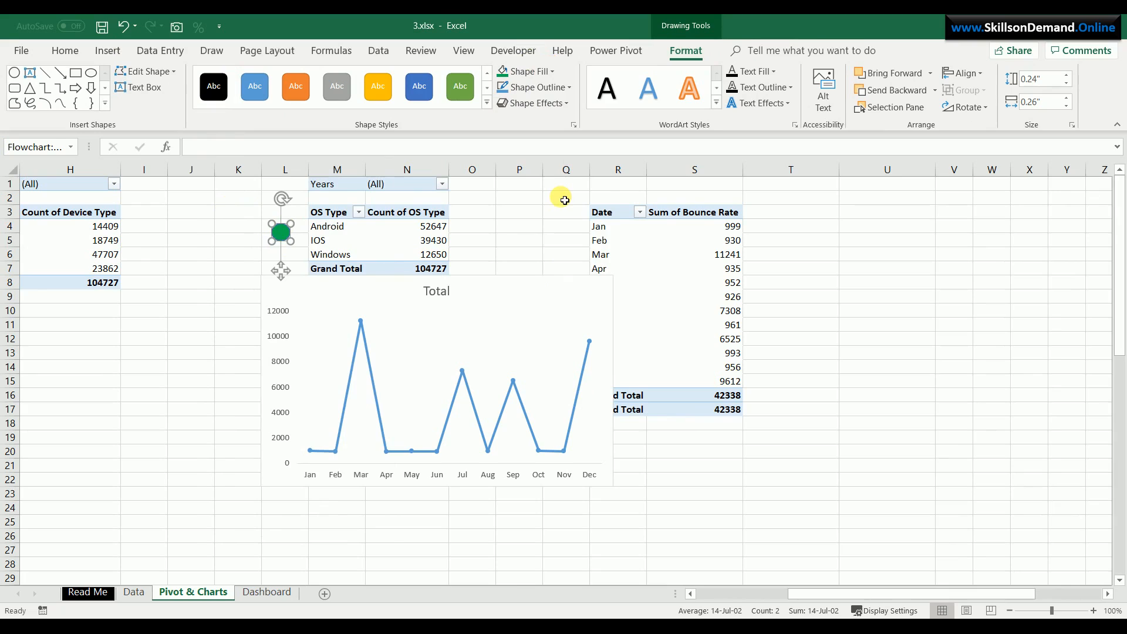
click(556, 102)
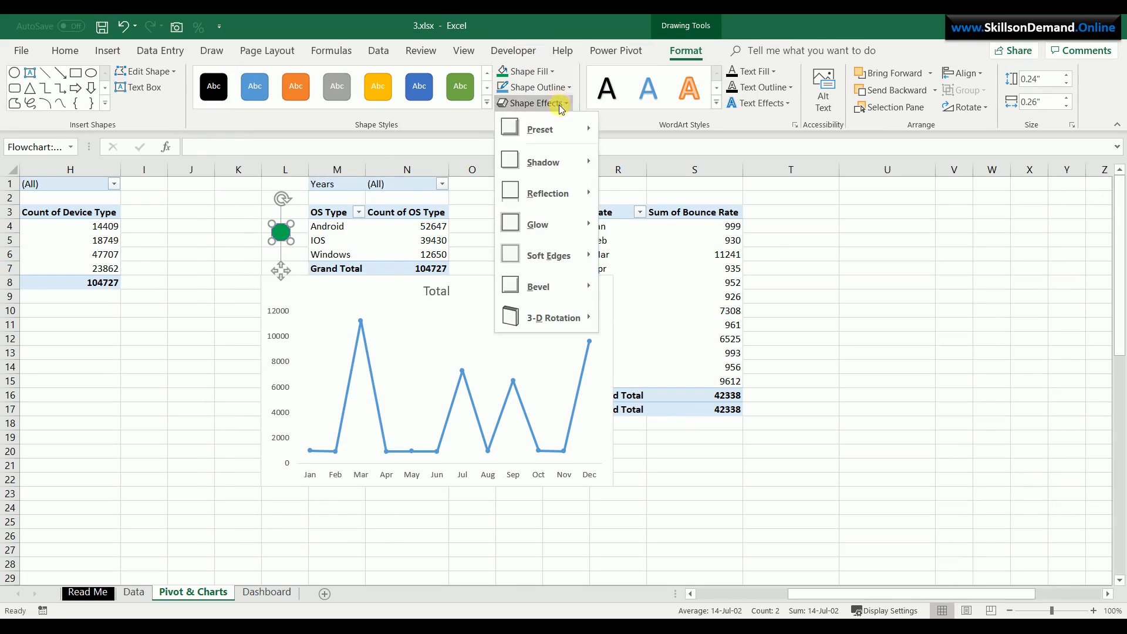
mouse_move(561, 132)
click(656, 207)
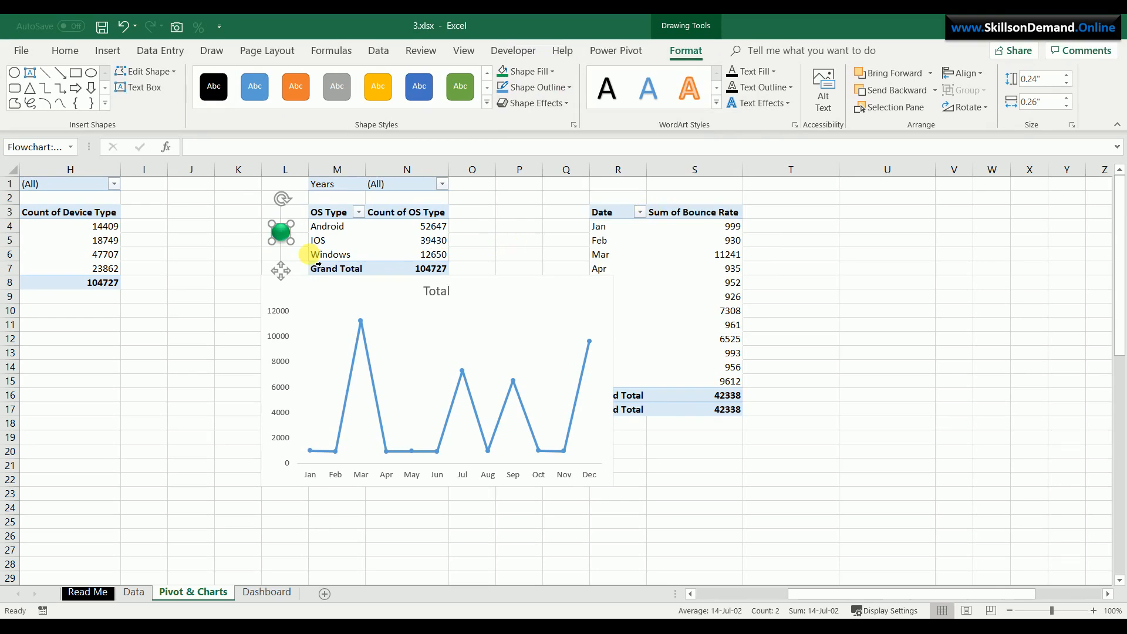
Replace the bounce rate line's markers with the green circle and title the chart Monthly Bounce Rate
click(362, 320)
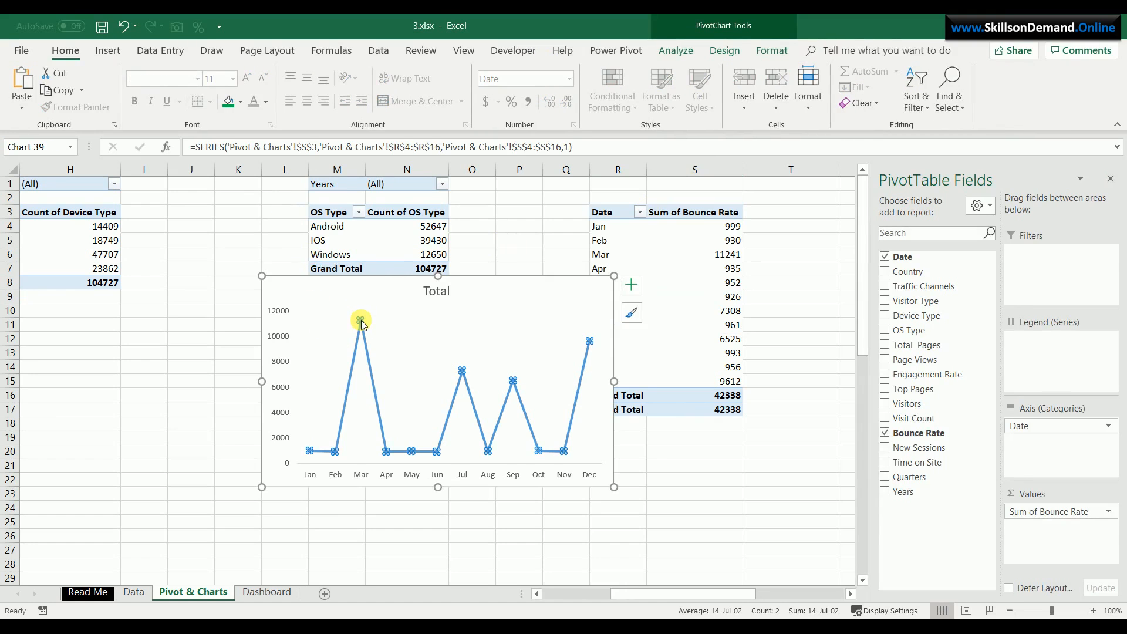
key(ctrl+v)
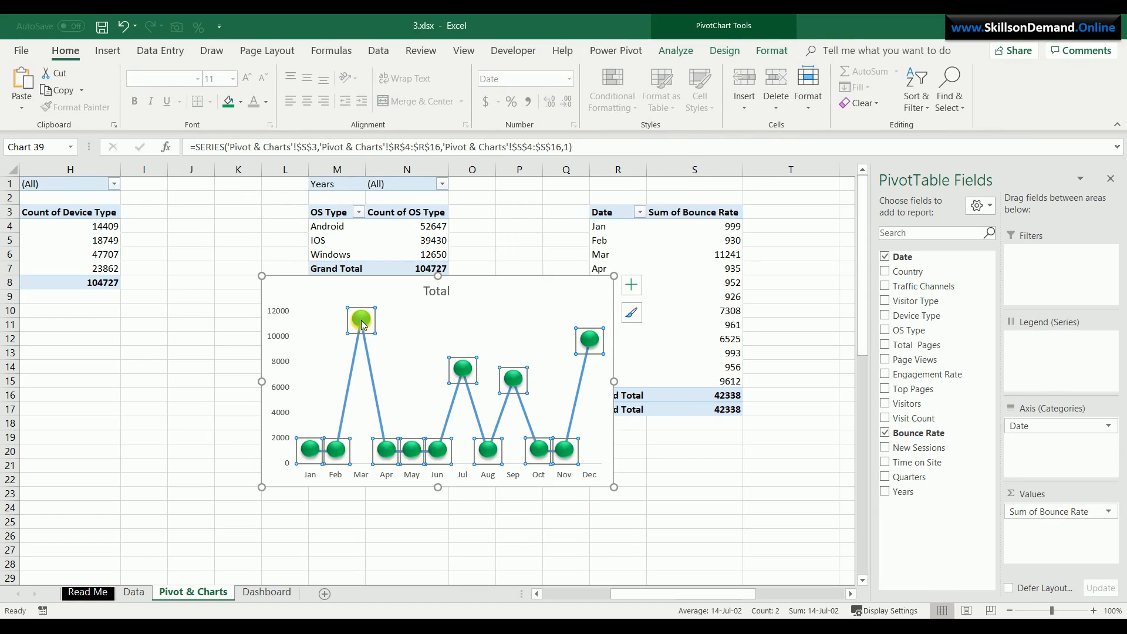
click(429, 288)
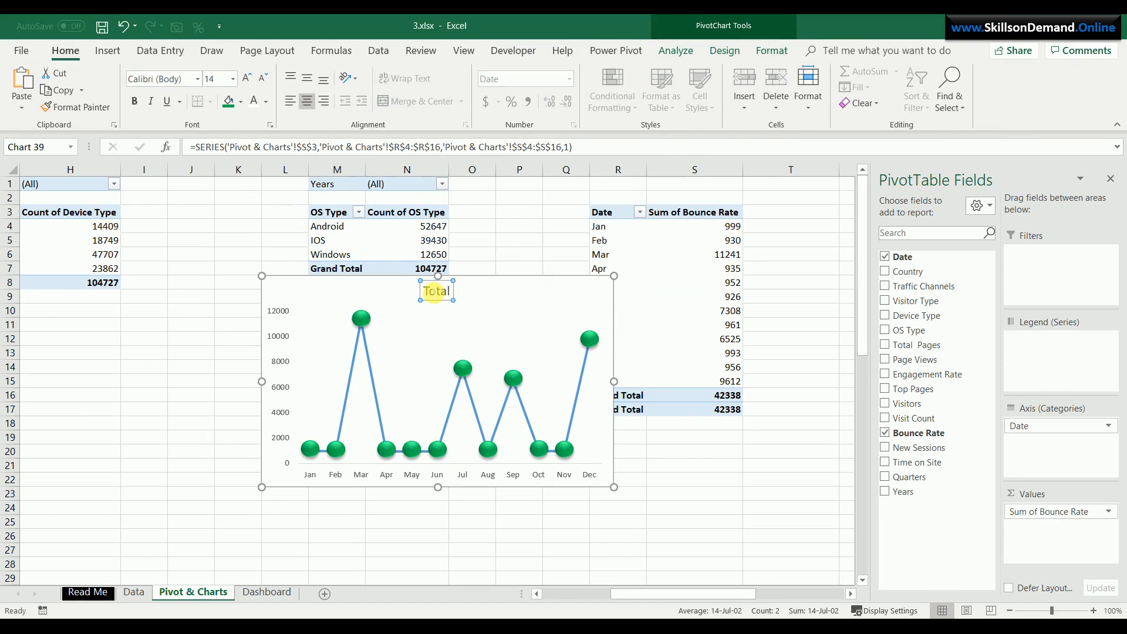
double_click(433, 294)
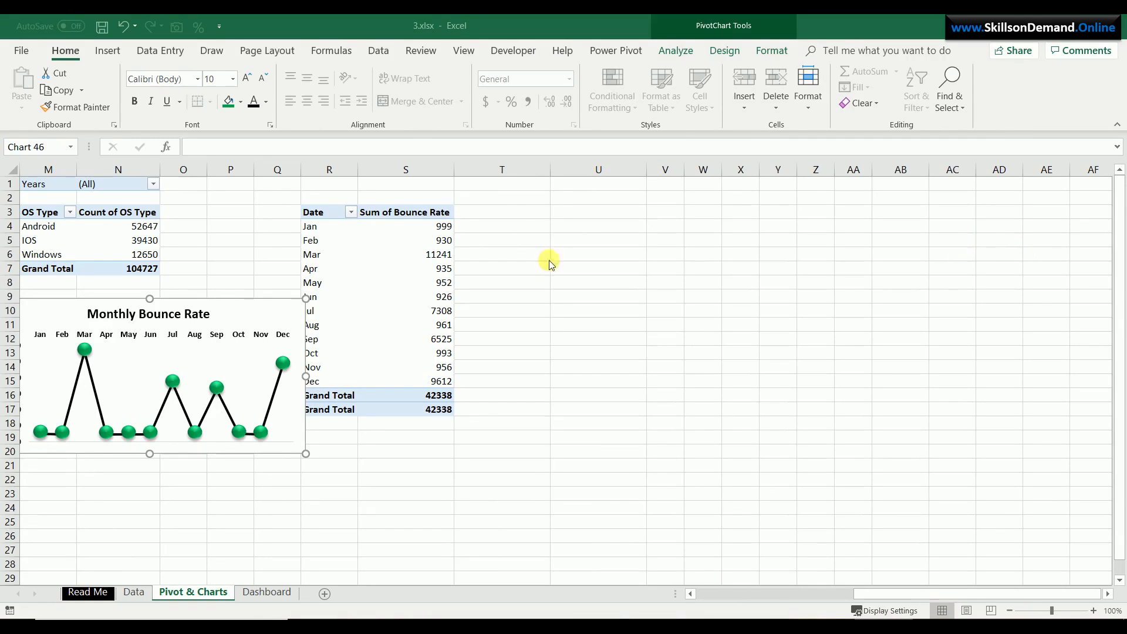
Move the Monthly Bounce Rate chart to the Dashboard sheet, placing it at cell L1 beside the Visitor Details chart
click(244, 313)
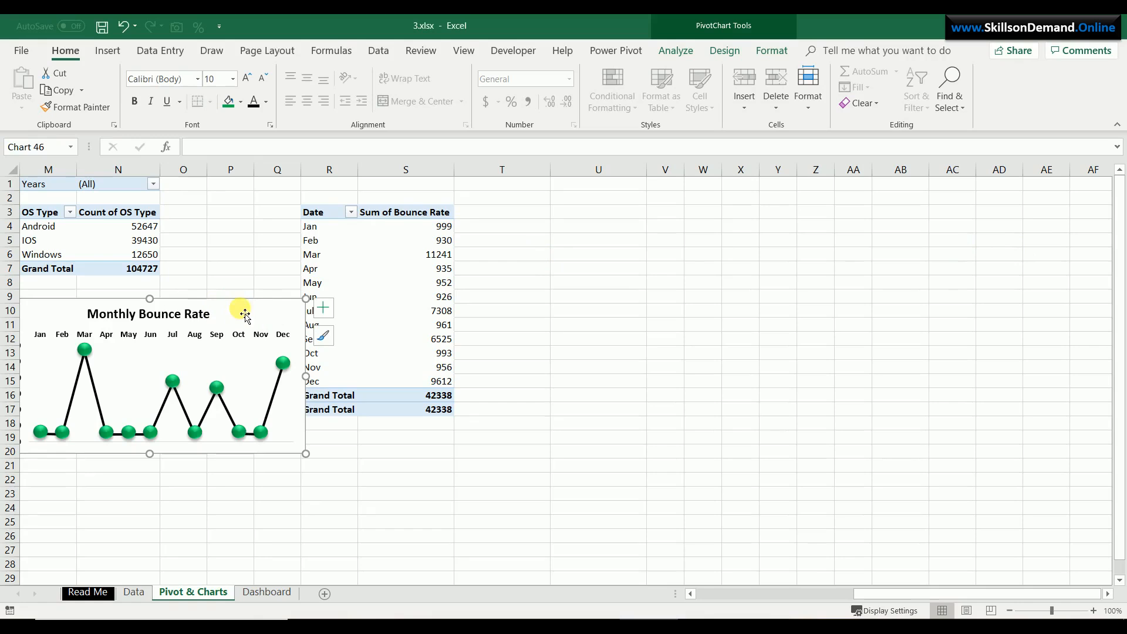
key(Delete)
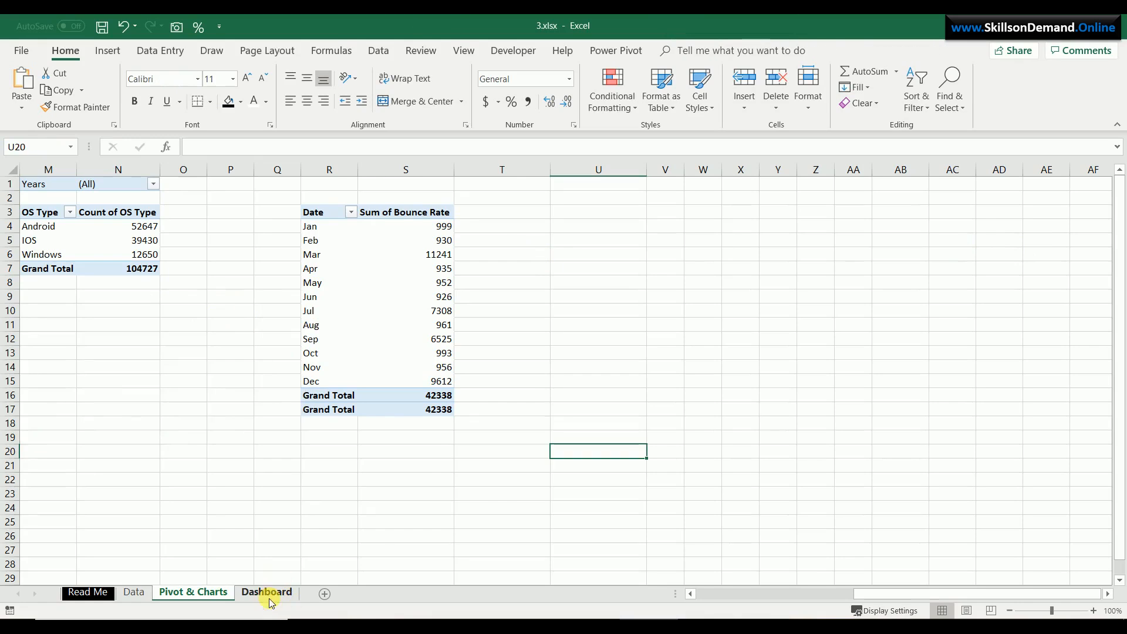
click(272, 593)
click(572, 182)
key(ctrl+v)
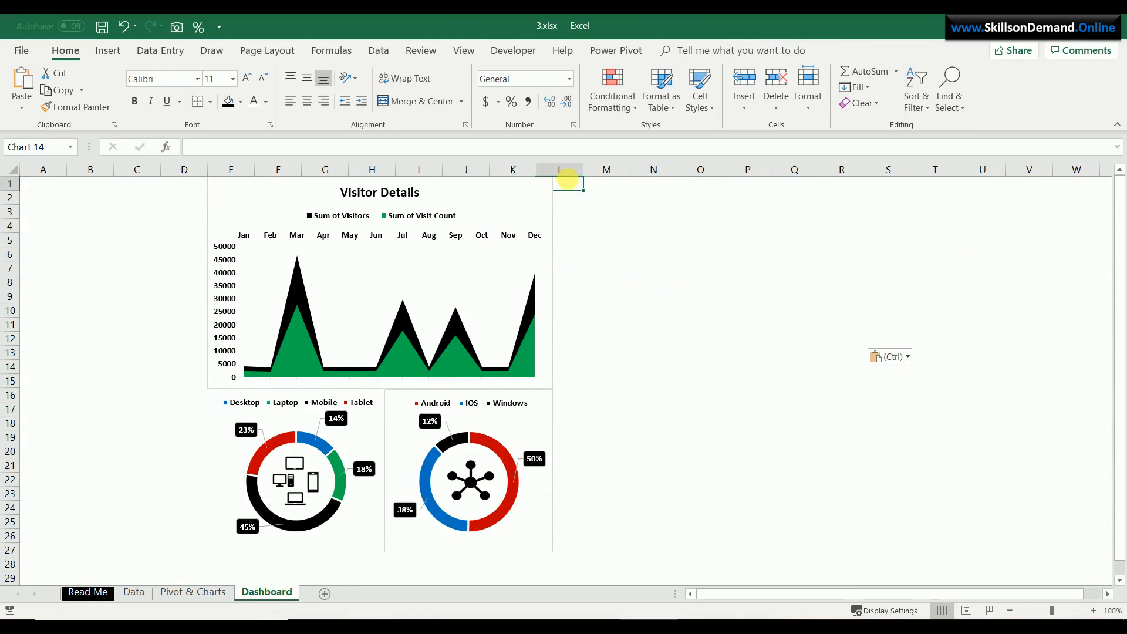
mouse_move(569, 192)
mouse_down()
mouse_move(596, 202)
mouse_move(589, 195)
mouse_up()
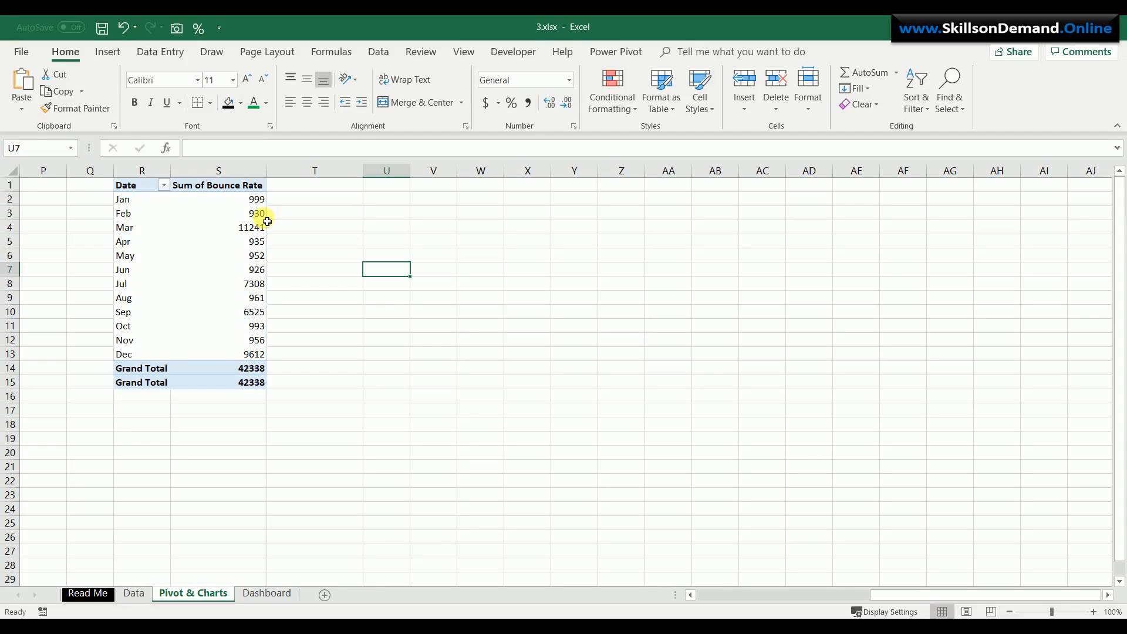
Duplicate the Date and Sum of Bounce Rate pivot table from R1:S15 to V1 and autofit columns V and W
drag(126, 187, 247, 382)
key(ctrl+c)
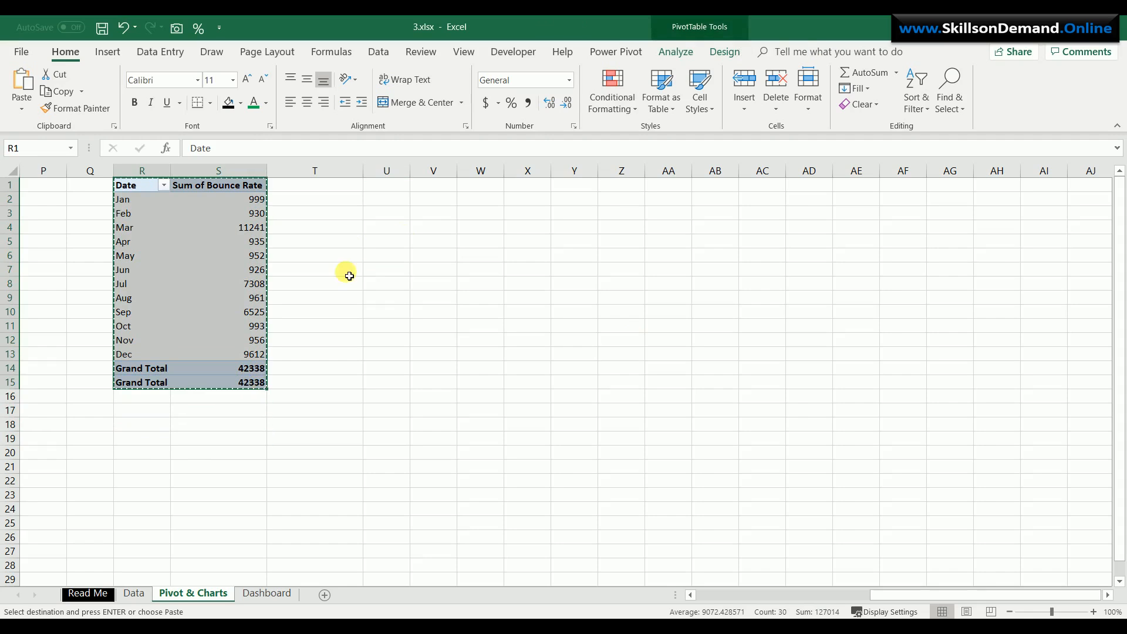
click(428, 189)
key(ctrl+v)
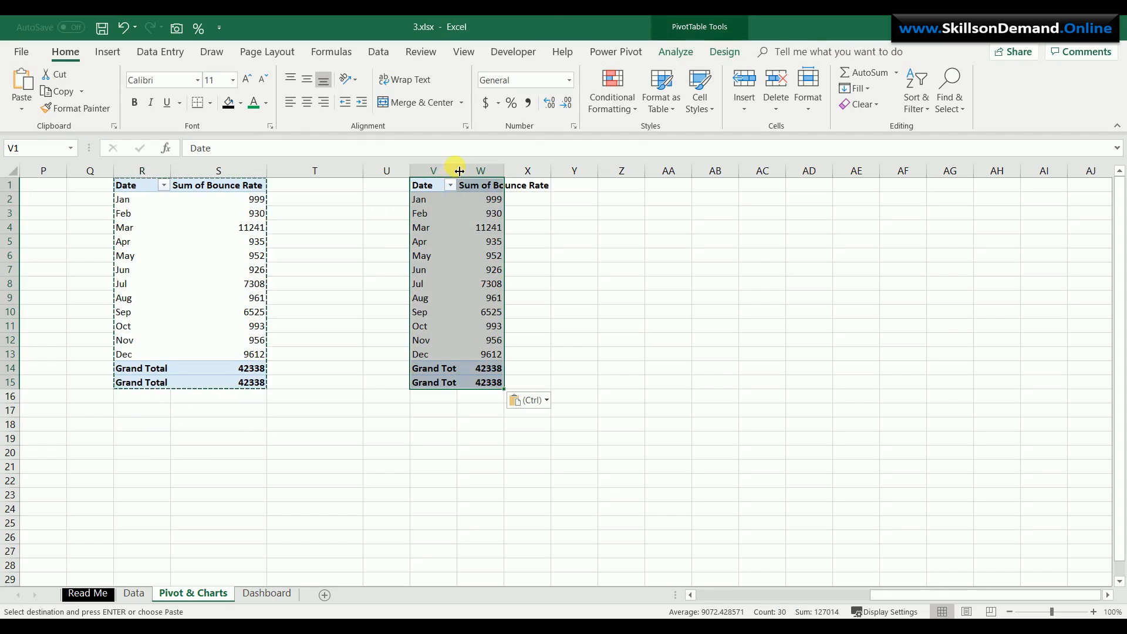
double_click(457, 171)
drag(514, 171, 513, 171)
double_click(514, 171)
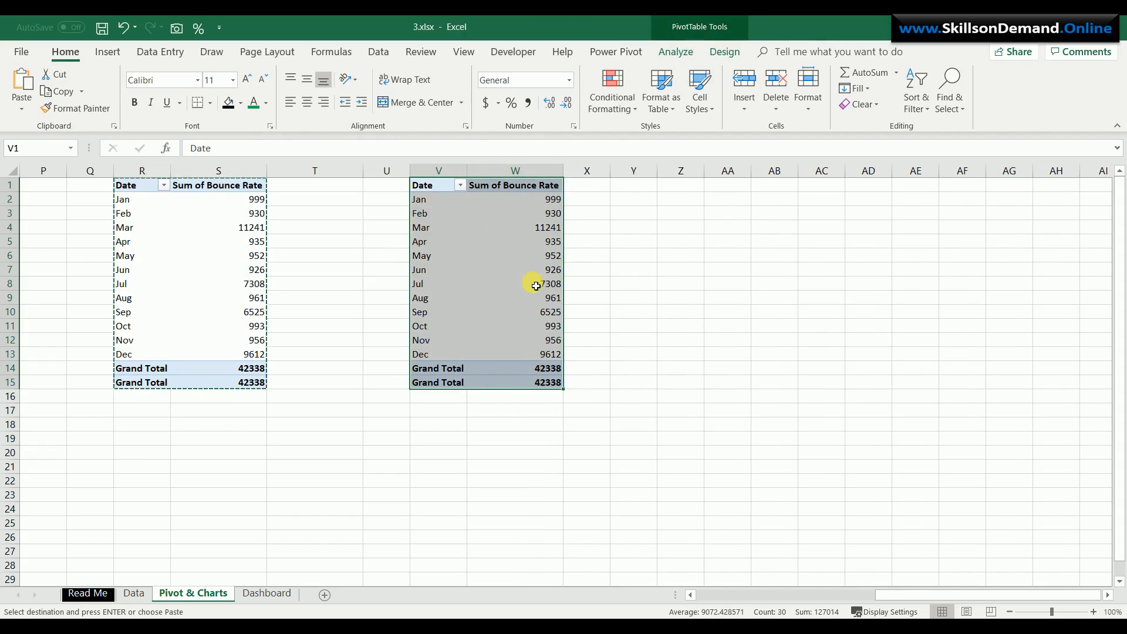
click(537, 284)
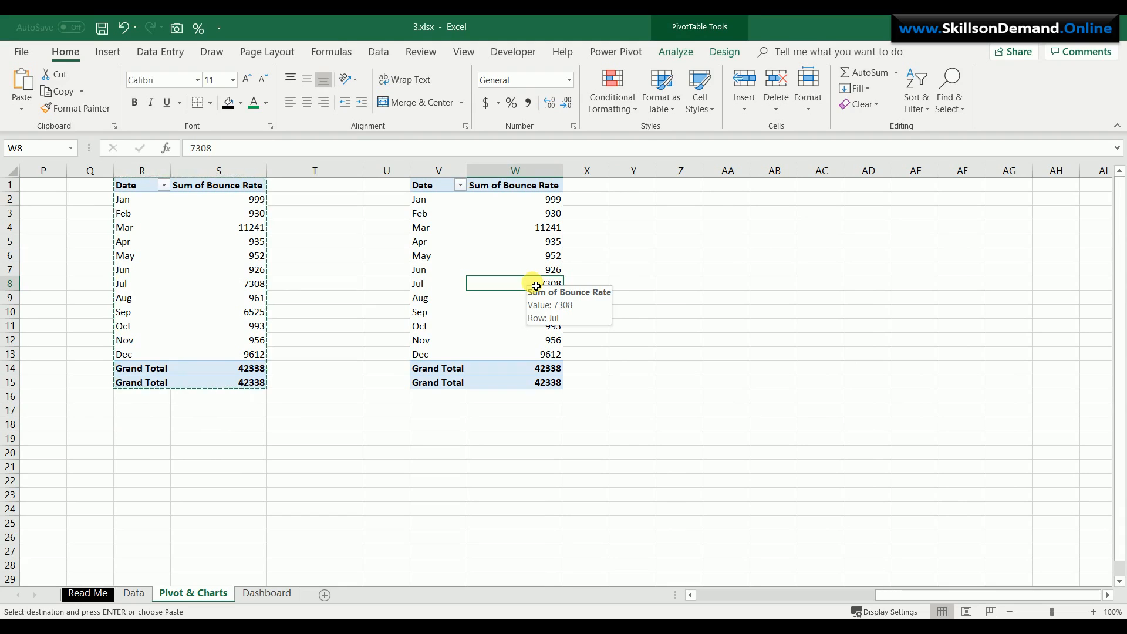
Add a calculated field named "% Bounce rate" with the formula ='Bounce Rate'/ Visitors to the copied pivot table
click(541, 228)
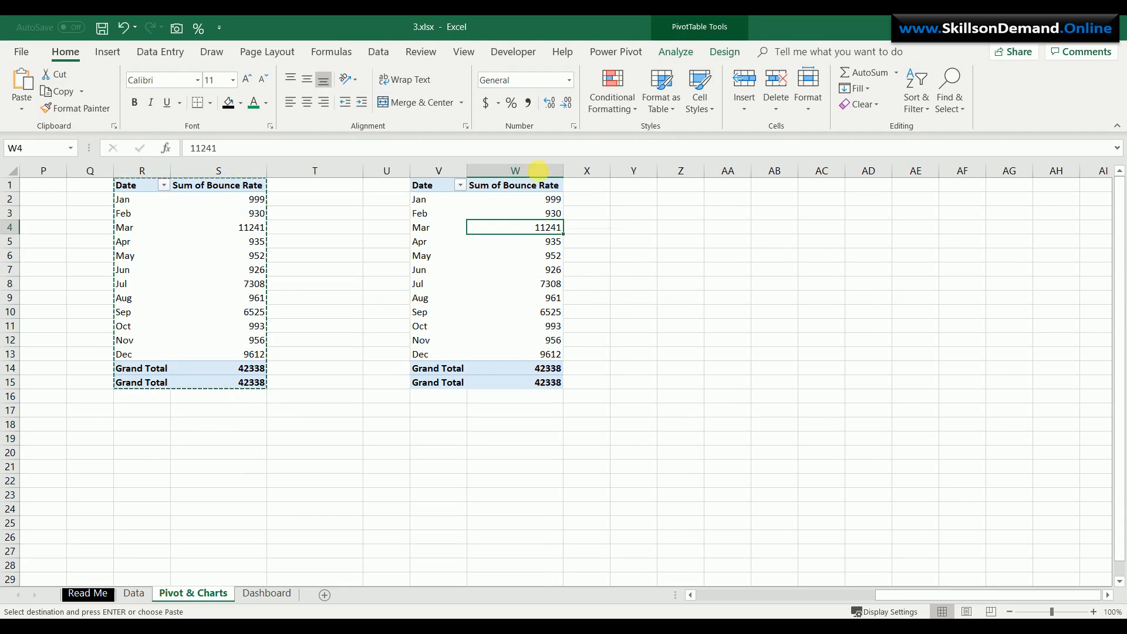
click(682, 51)
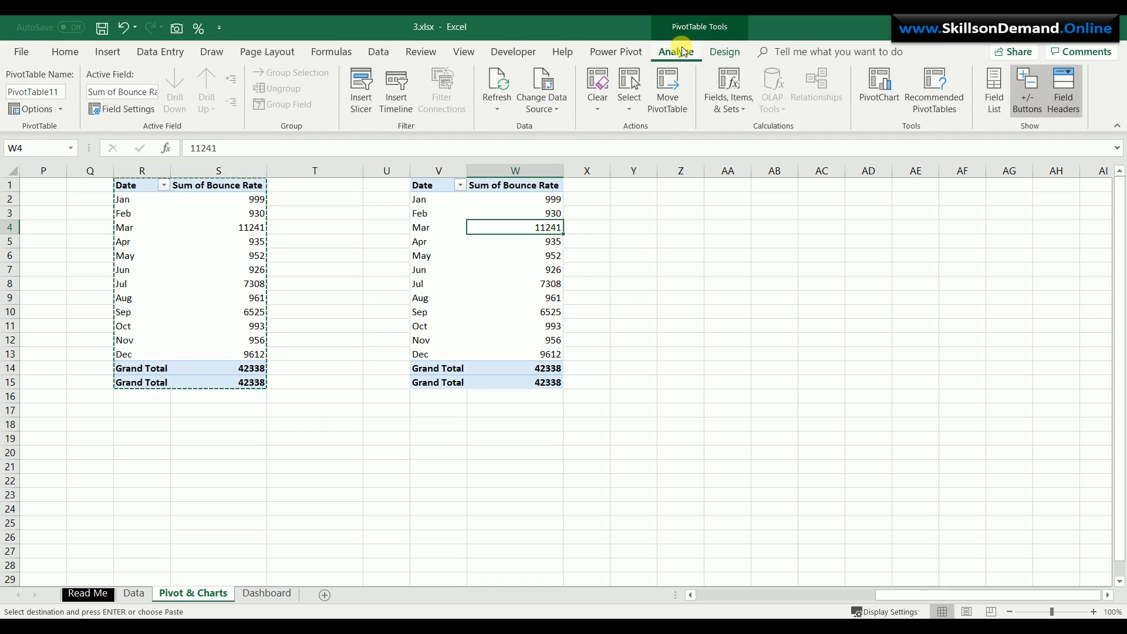
click(727, 108)
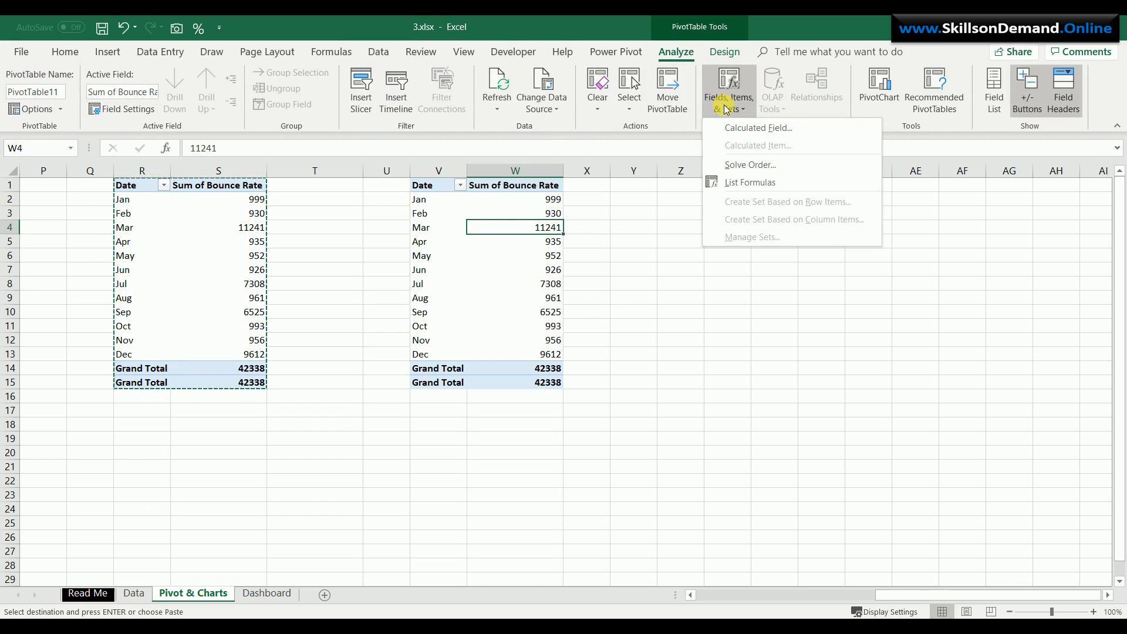
click(731, 126)
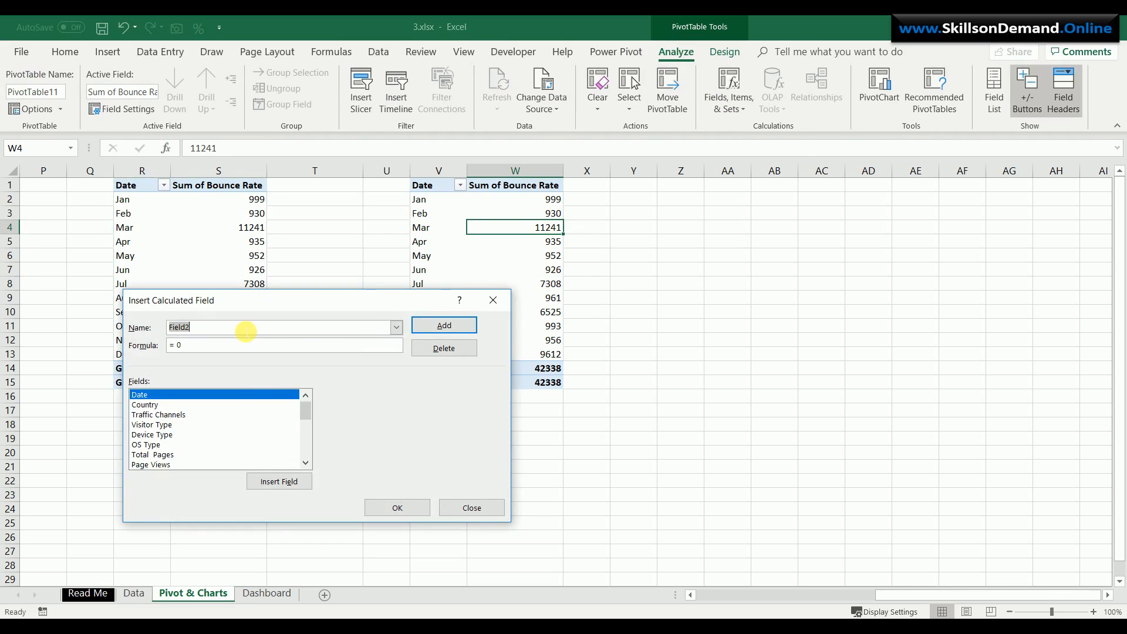
text(% Bounce rate)
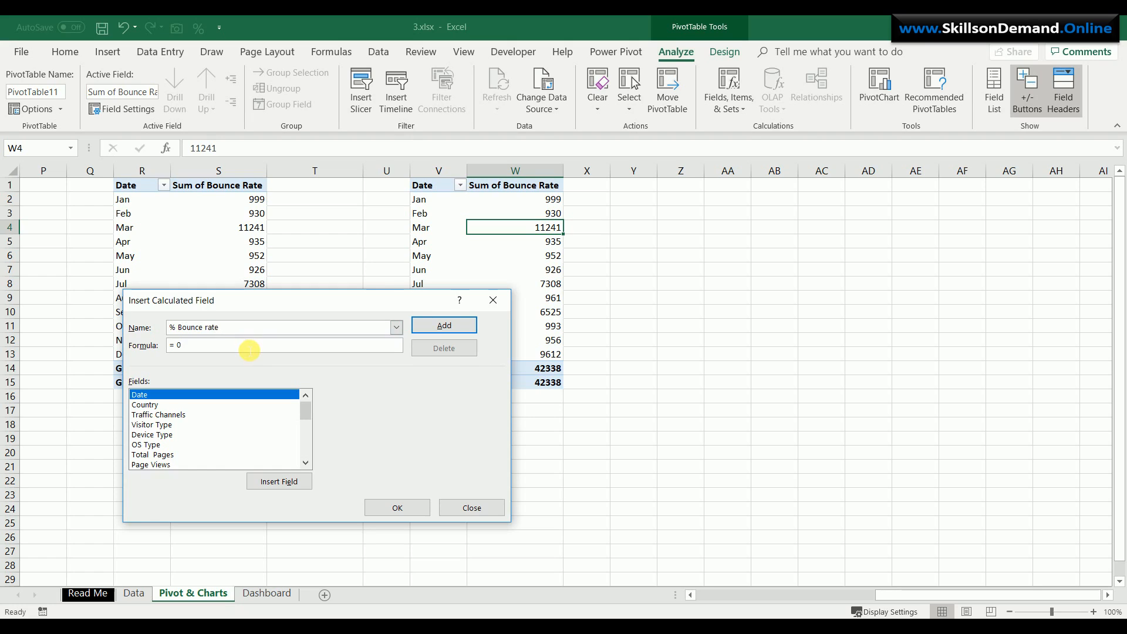
click(221, 350)
drag(304, 412, 304, 435)
double_click(154, 425)
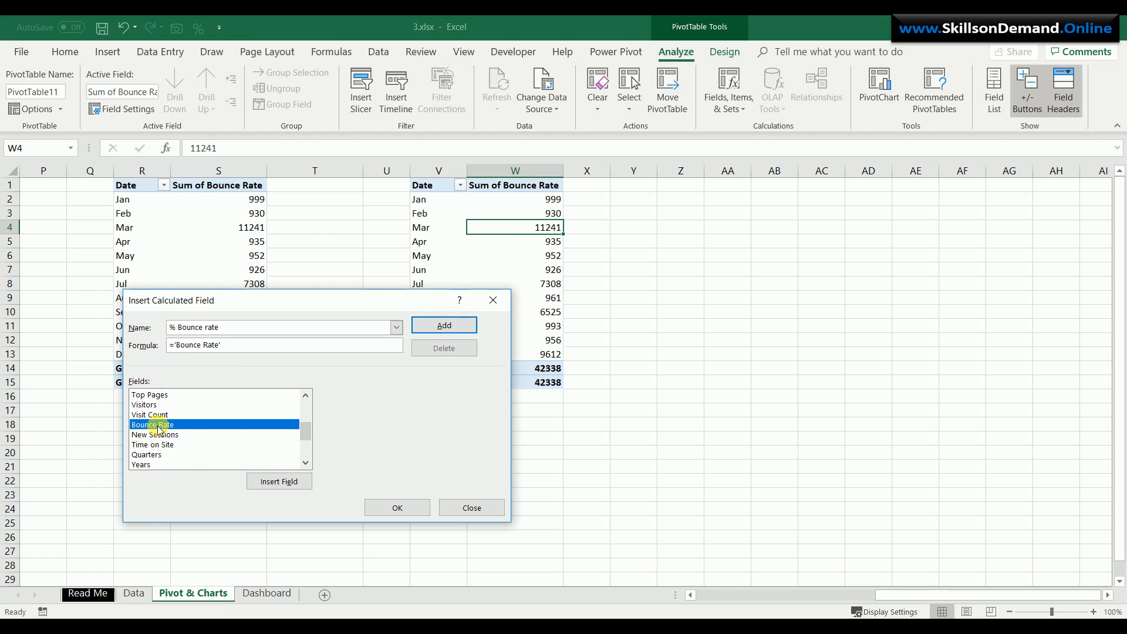
text(/)
double_click(147, 405)
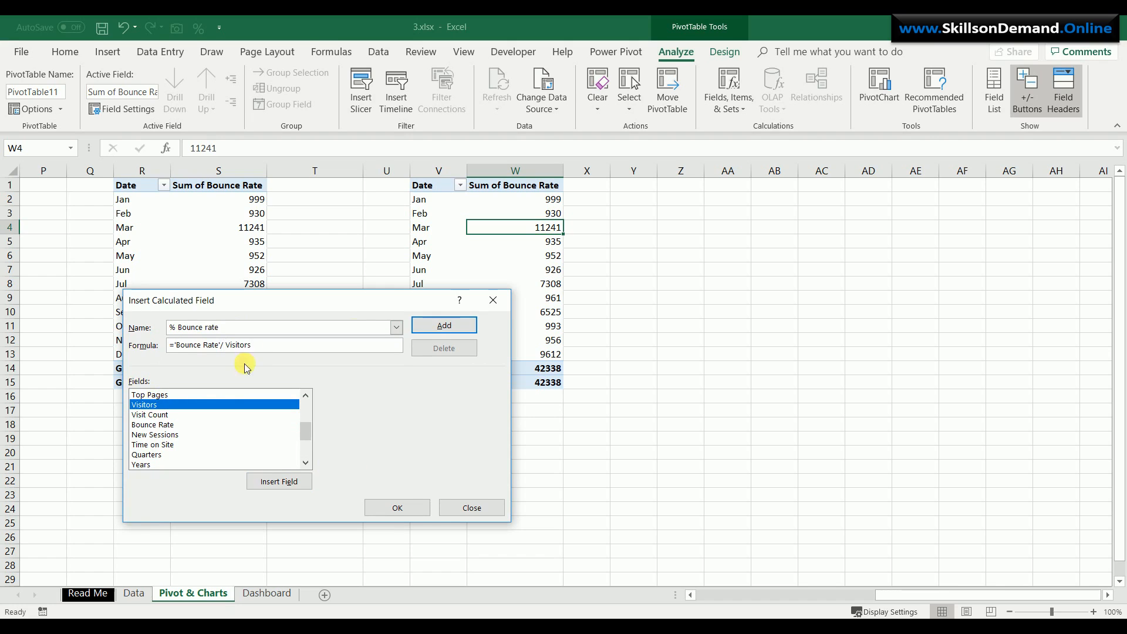
click(442, 327)
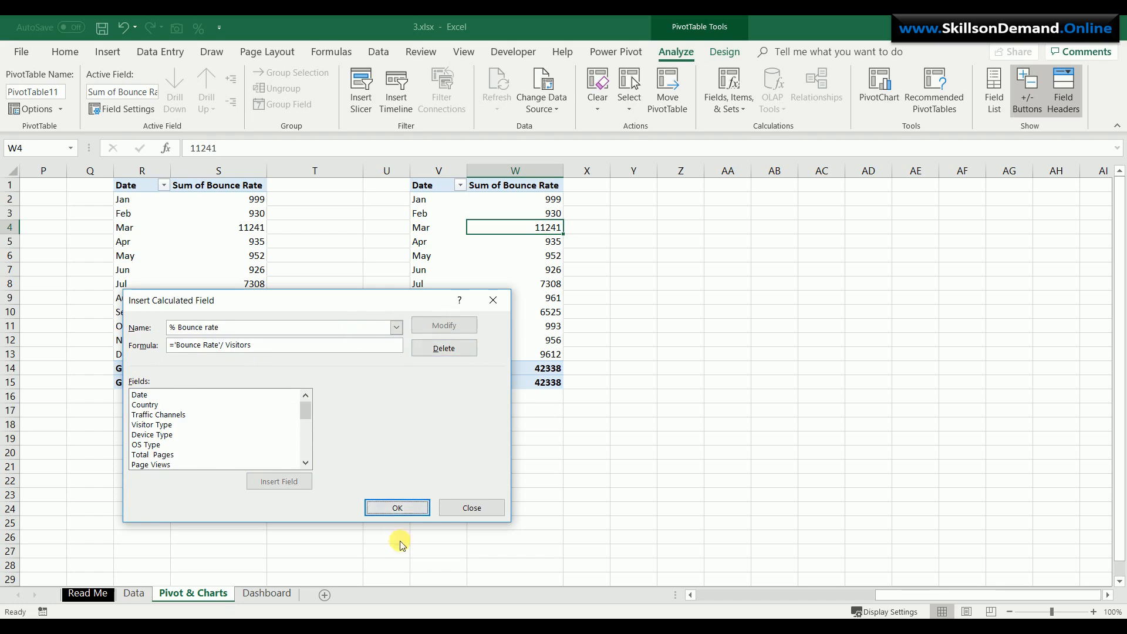
click(398, 508)
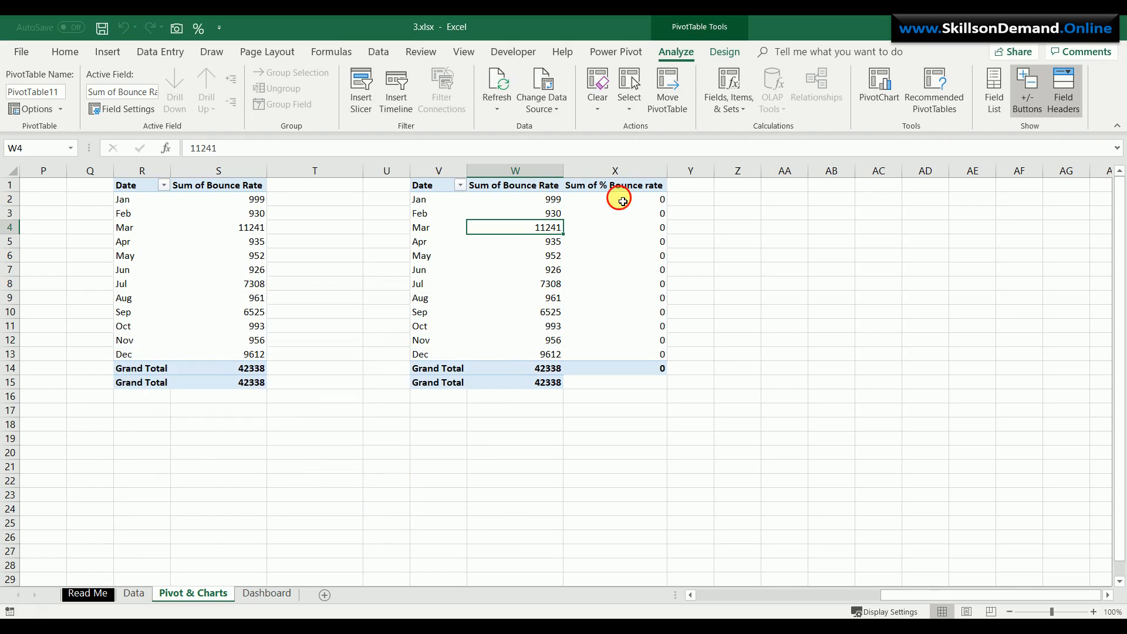
Format the Sum of % Bounce rate values in X2:X15 as Percentage with 2 decimal places
drag(623, 201, 629, 386)
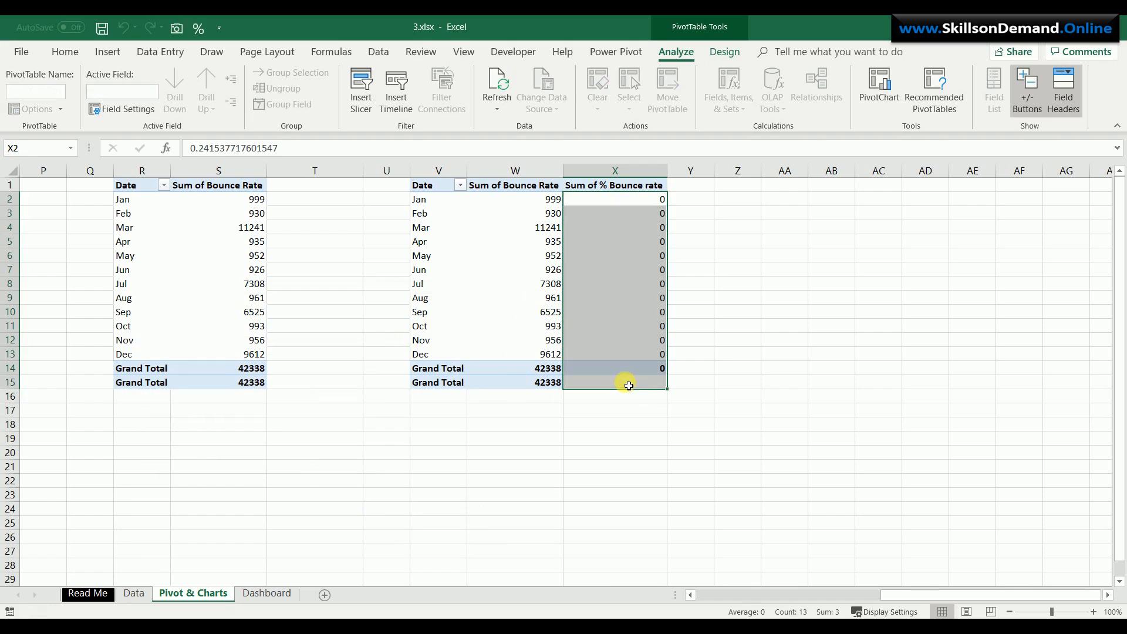
right_click(629, 386)
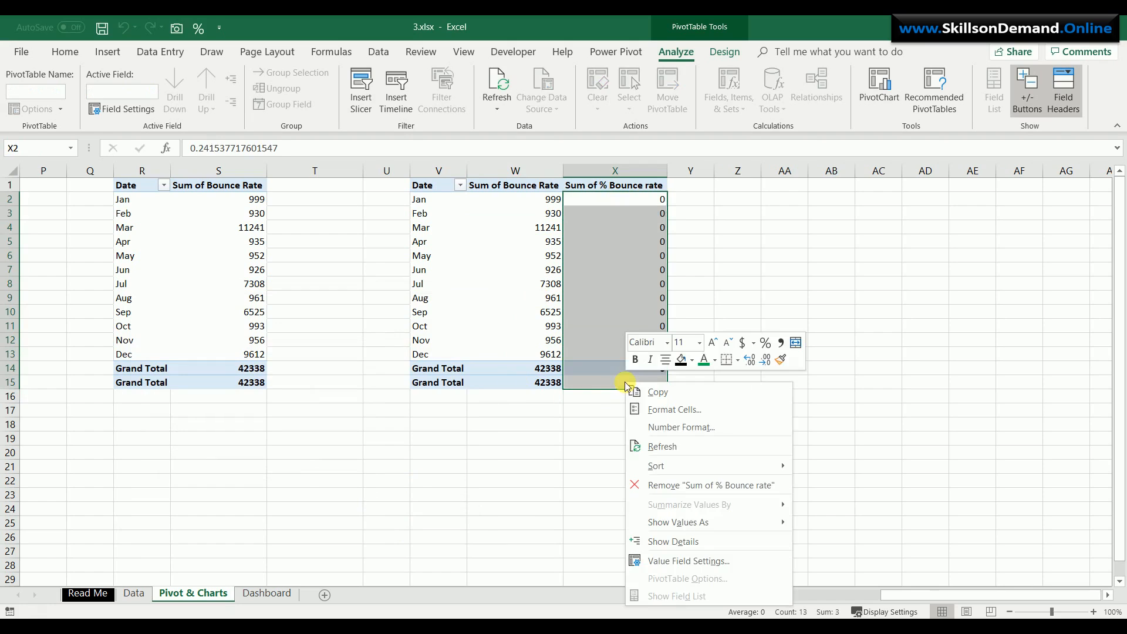
click(661, 411)
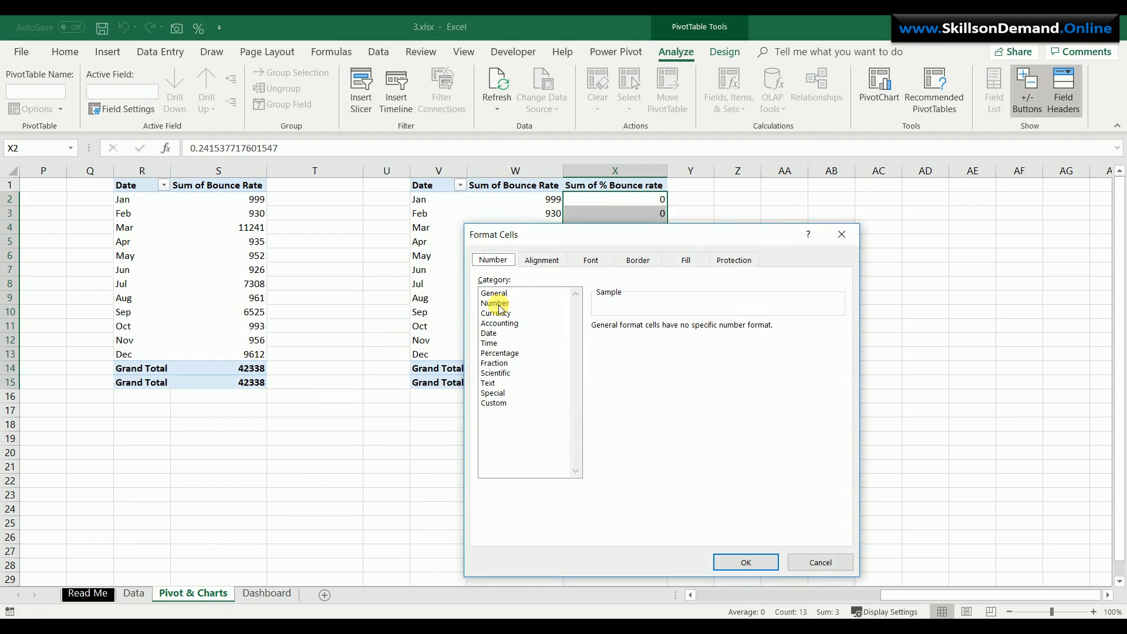
click(504, 354)
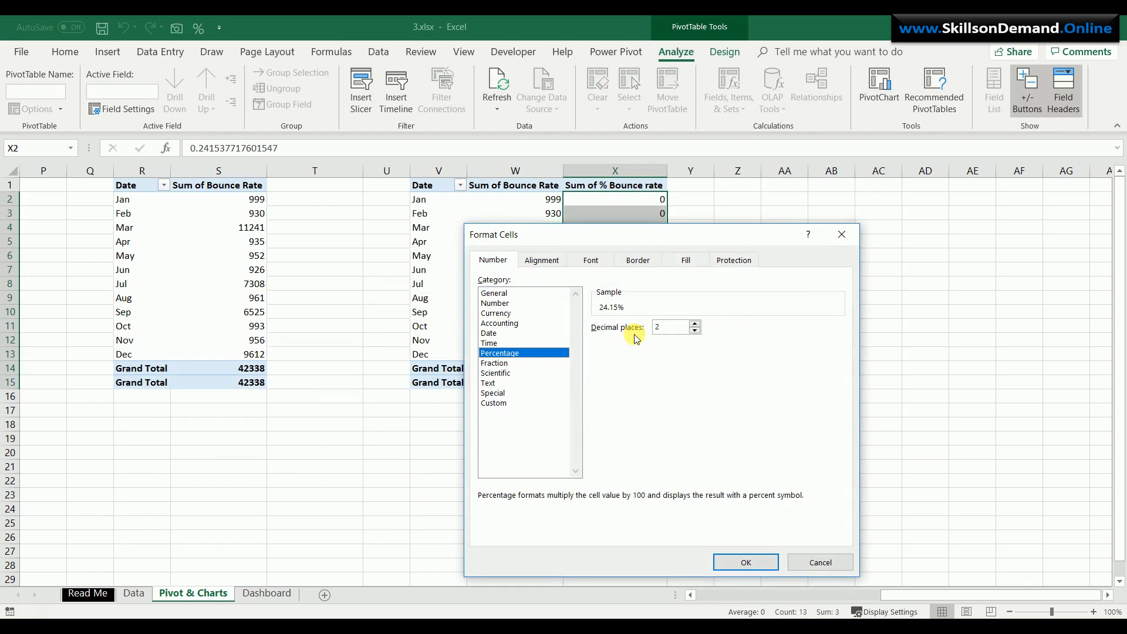
click(746, 562)
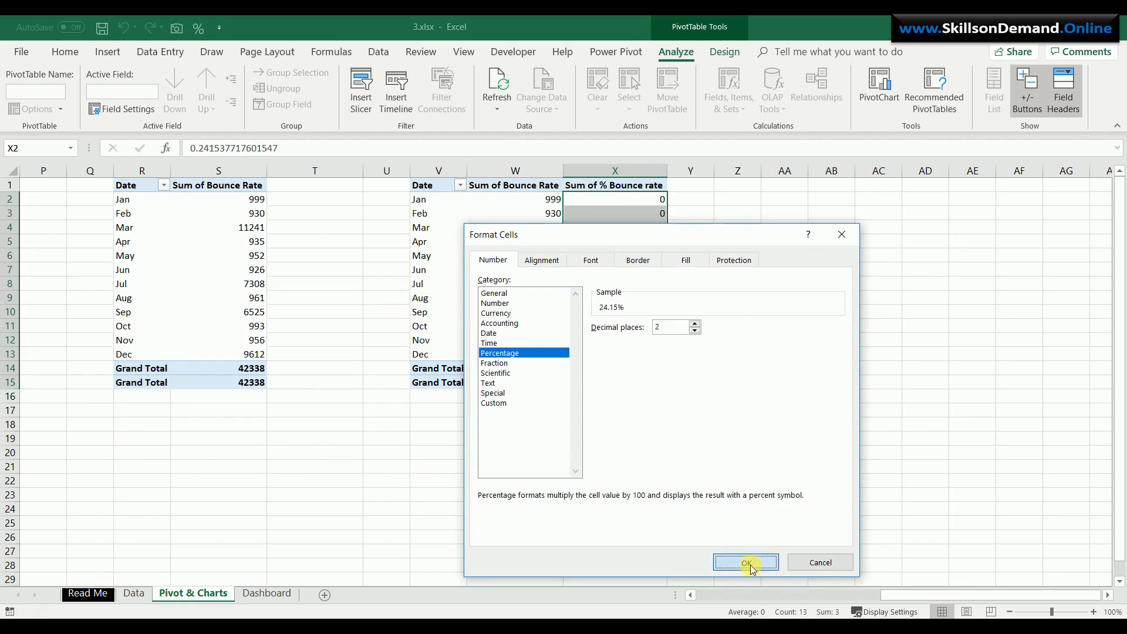
Remove Sum of Bounce Rate from the copied pivot table's values, keeping only Sum of % Bounce rate
click(615, 283)
click(995, 91)
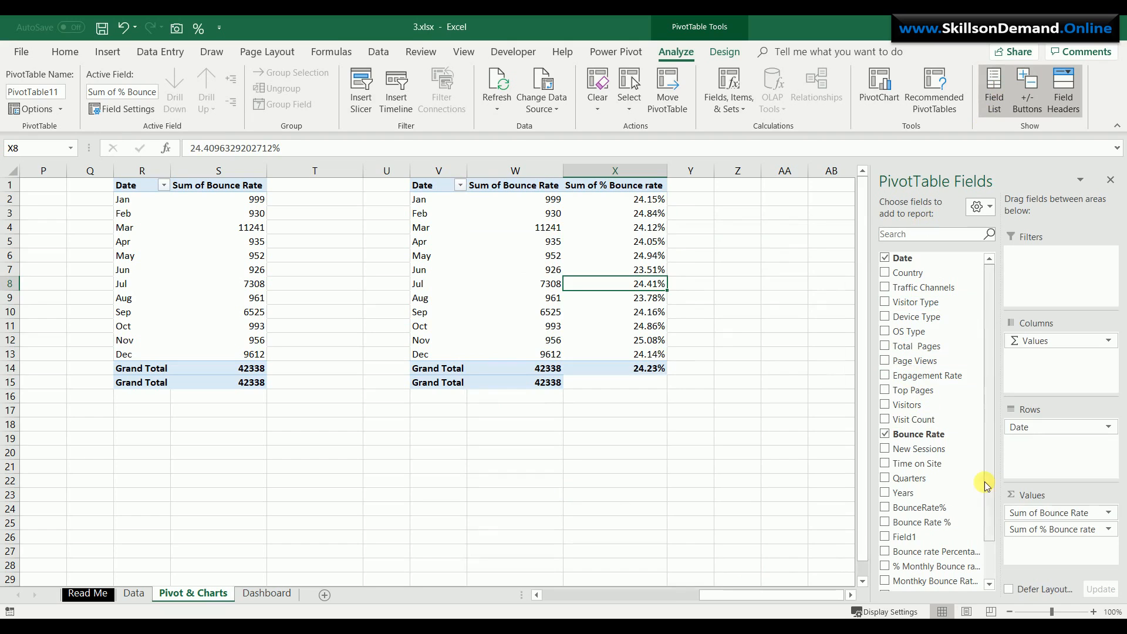
drag(1033, 513, 944, 512)
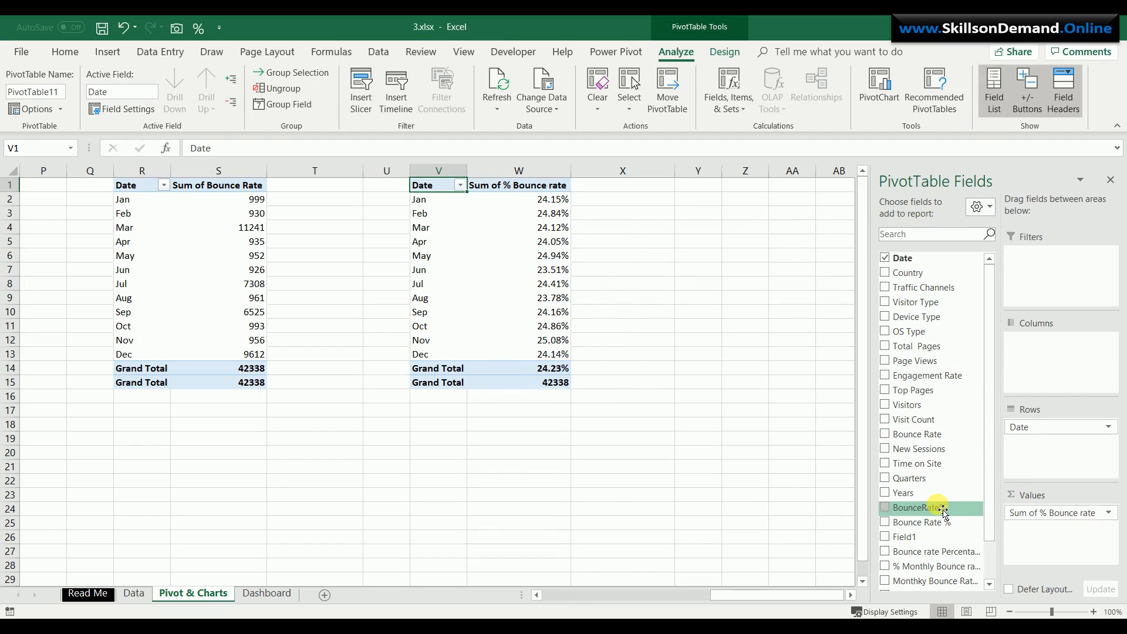
Link the extra Grand Total cell W15 to the pivot grand total in W14 and copy W14's formatting onto it
click(557, 382)
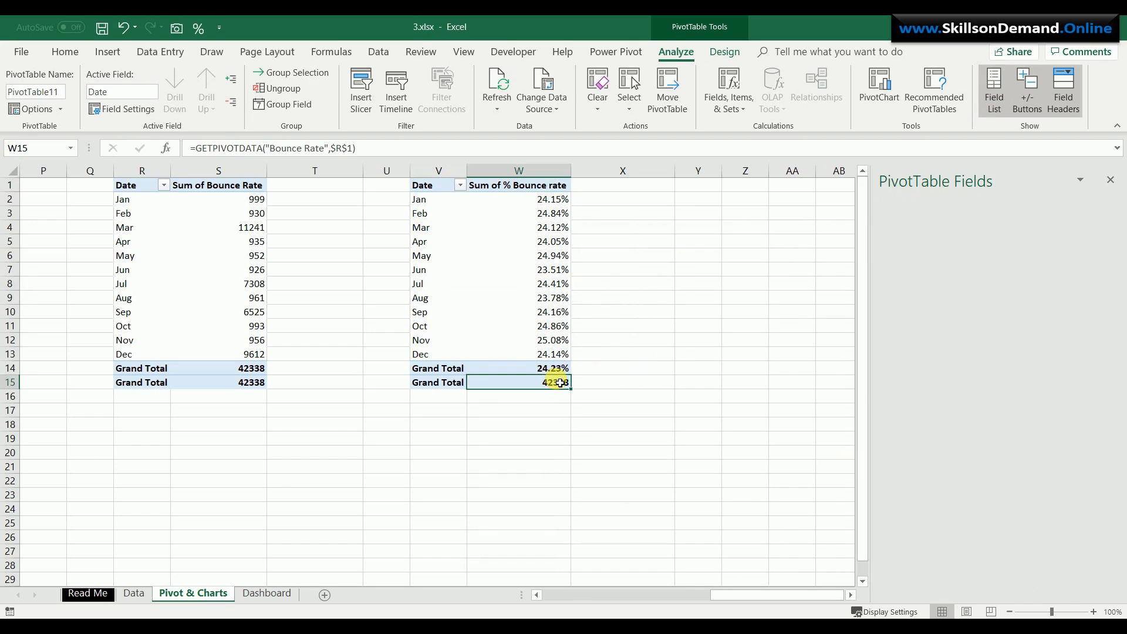
text(=)
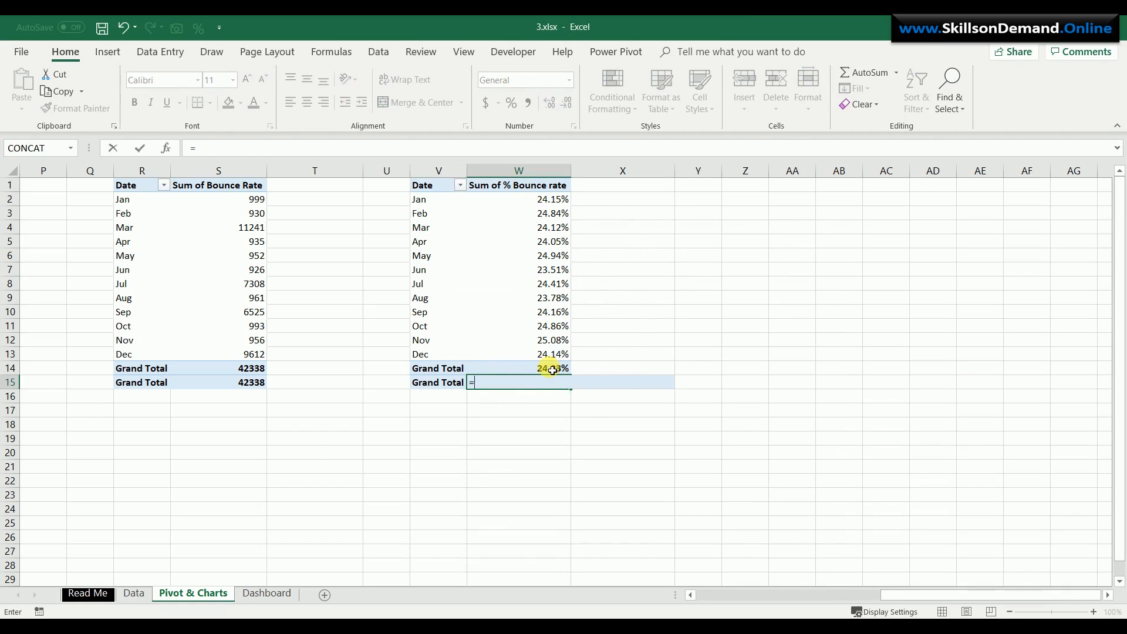
click(553, 371)
key(Return)
click(553, 370)
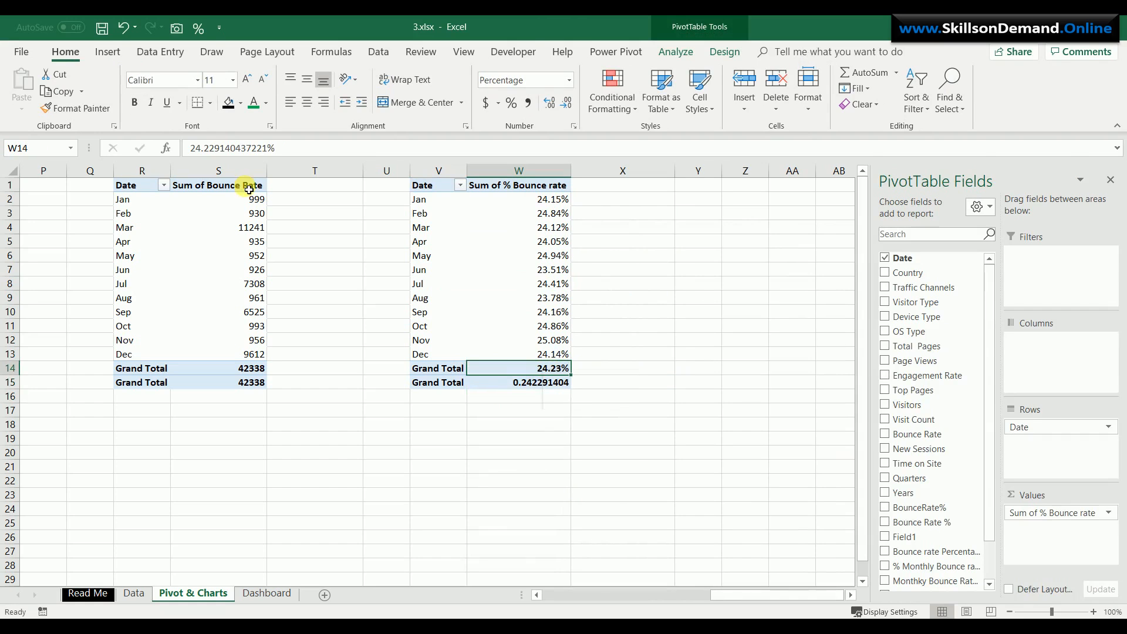
click(75, 108)
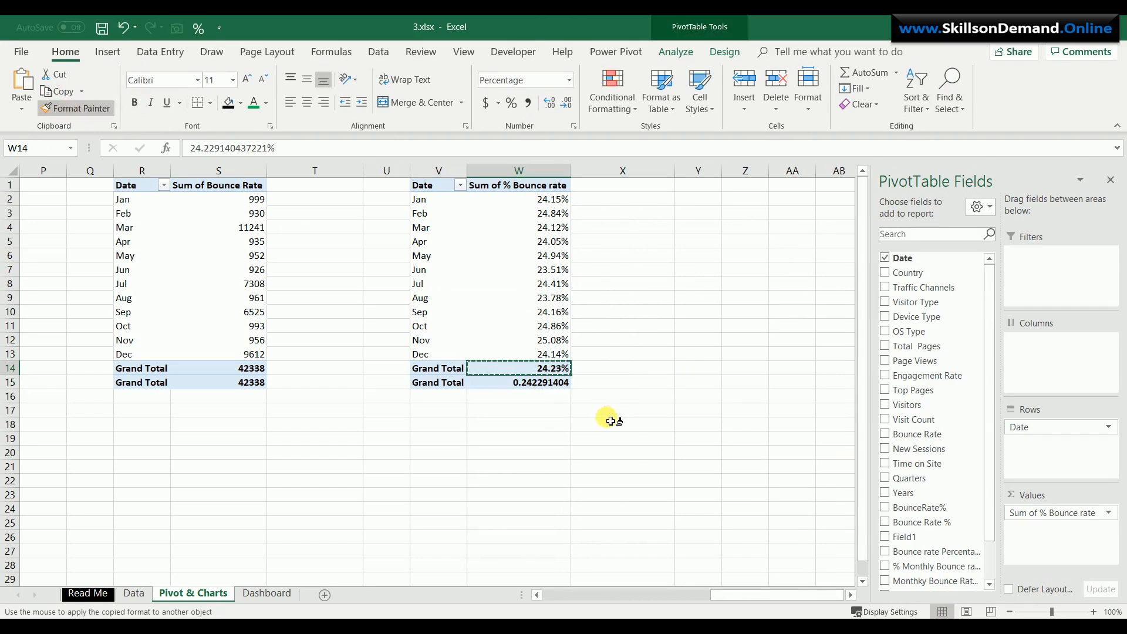
click(551, 384)
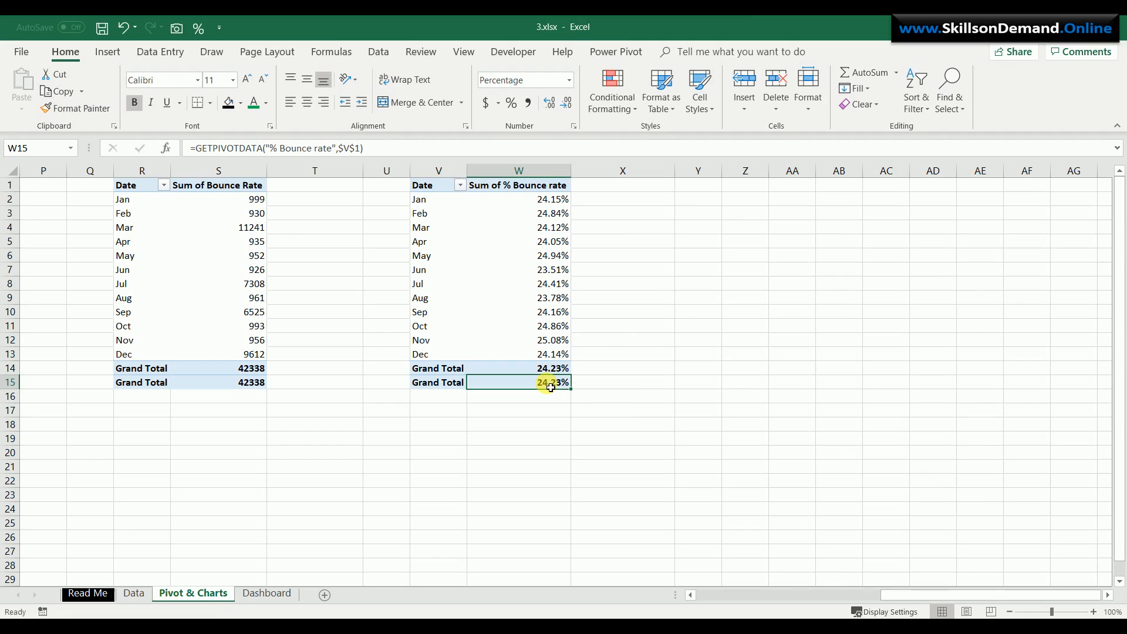
Insert a Clustered Column PivotChart based on the Sum of % Bounce rate pivot table
click(536, 257)
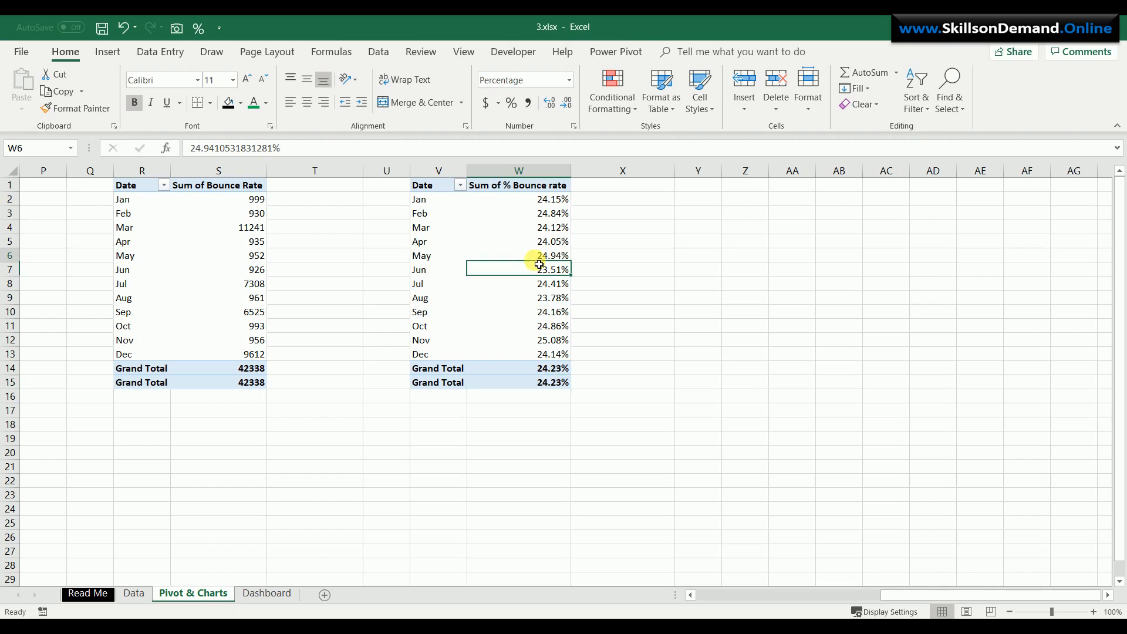
click(101, 48)
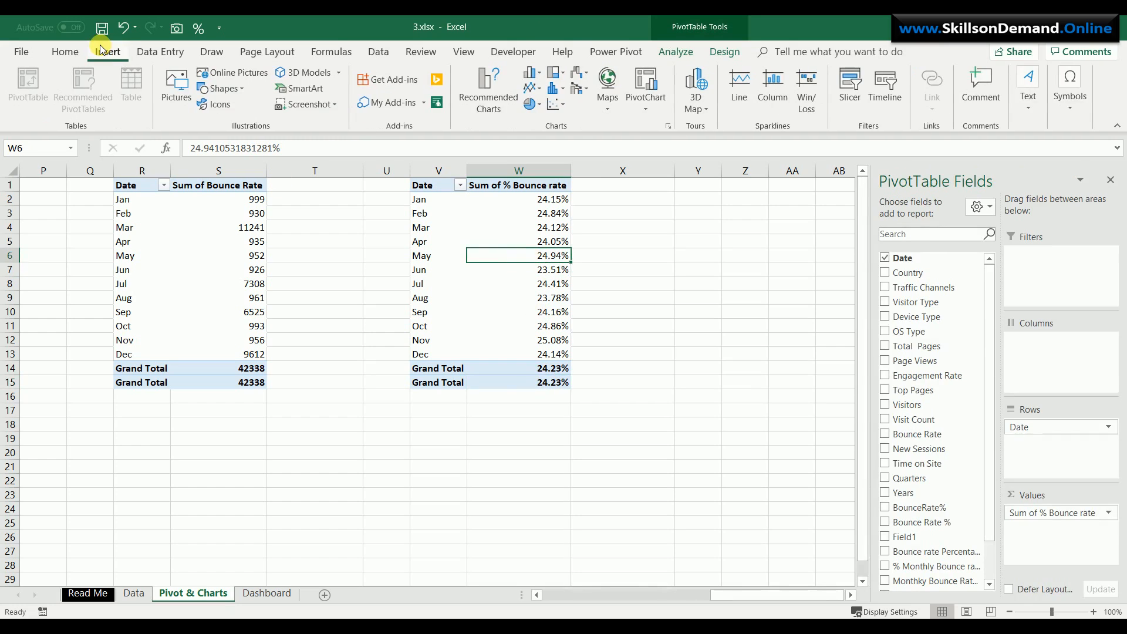
click(638, 86)
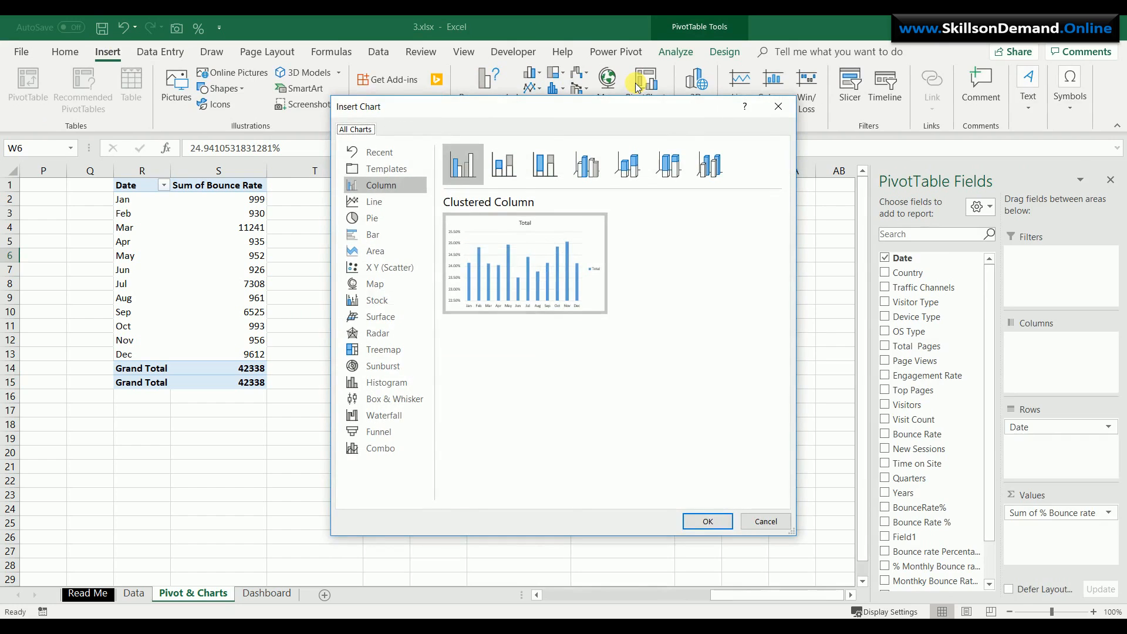
mouse_move(484, 234)
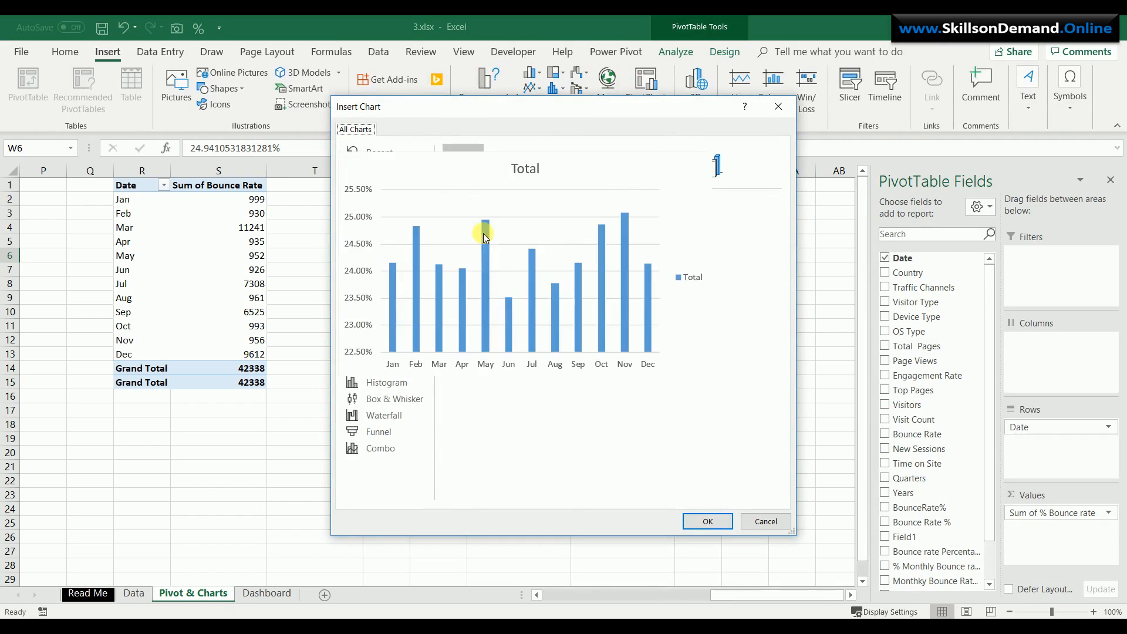
click(711, 521)
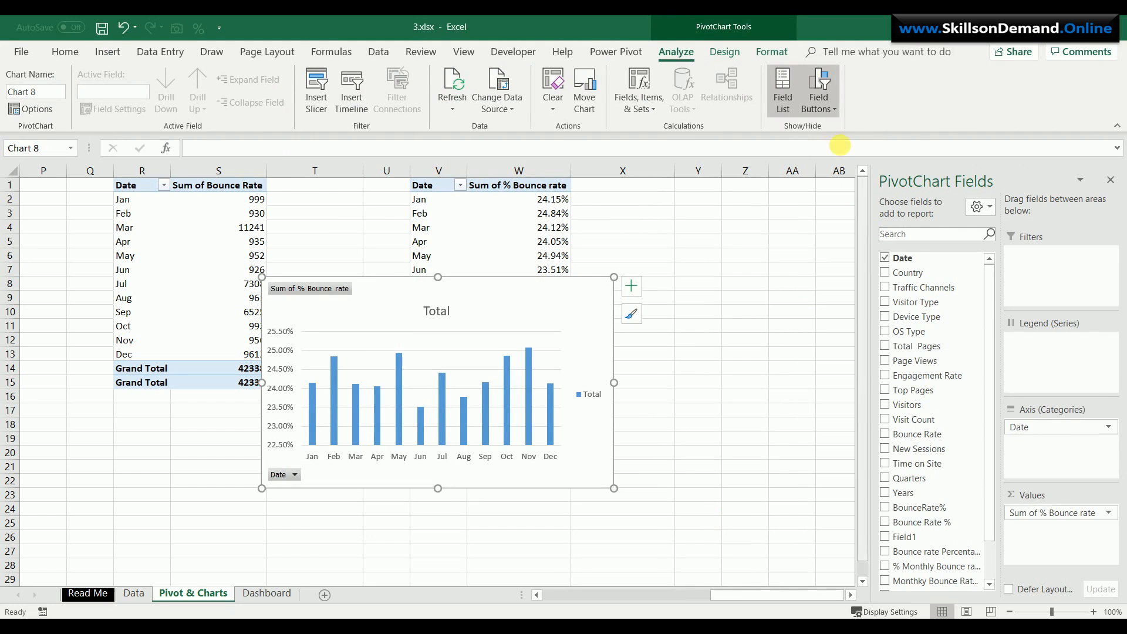
Strip the field buttons, gridlines, legend and vertical axis from the new PivotChart
click(820, 88)
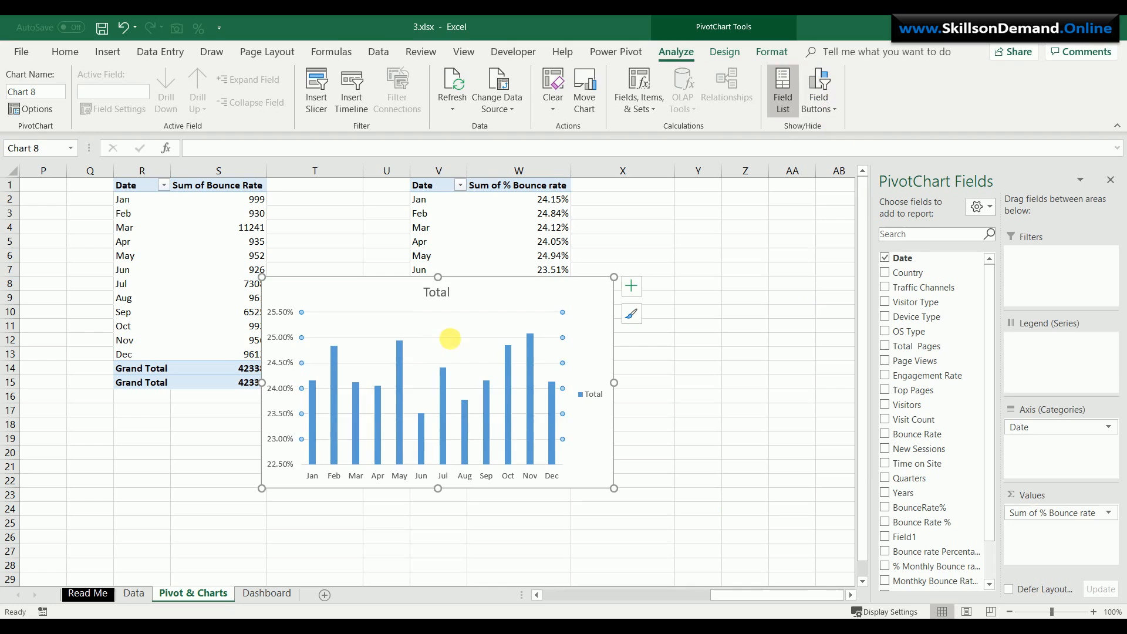
click(590, 394)
key(Delete)
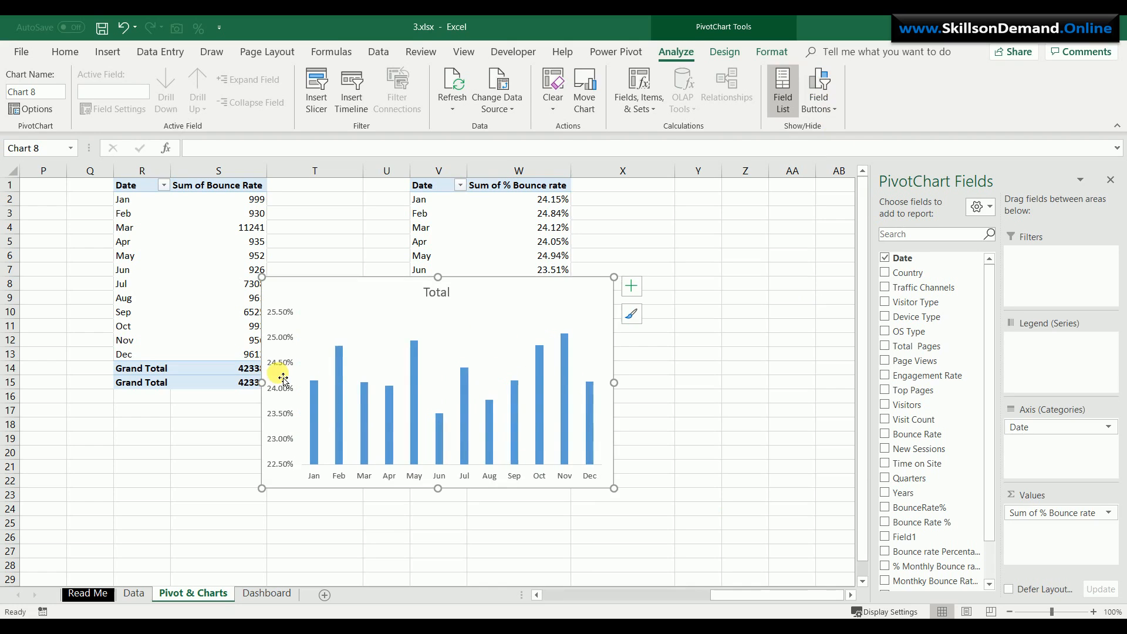
click(281, 369)
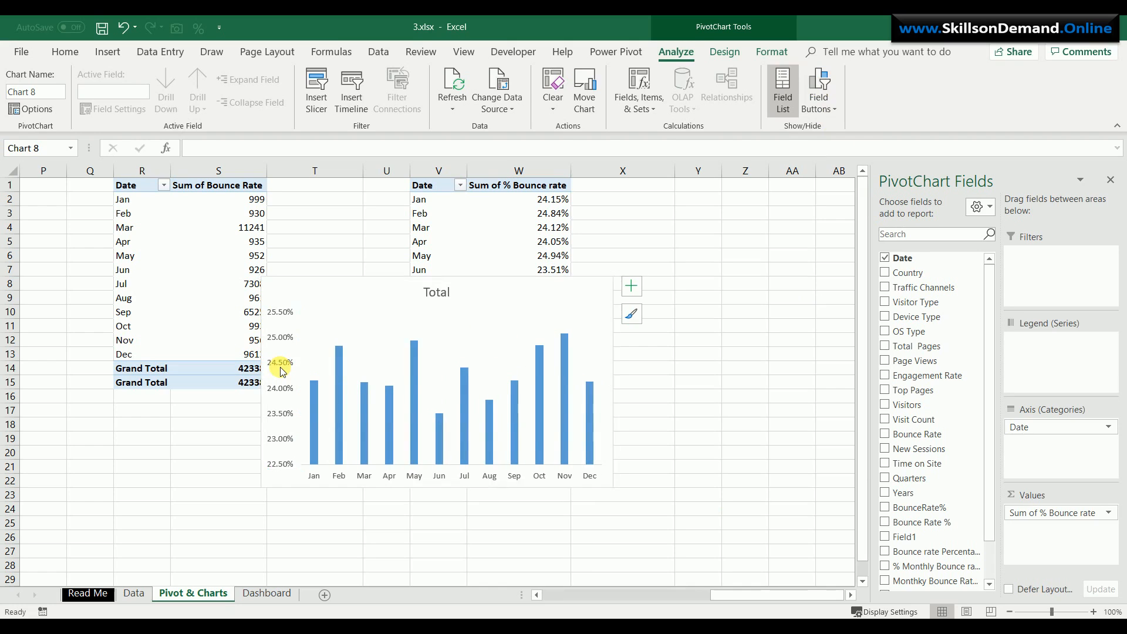
key(Delete)
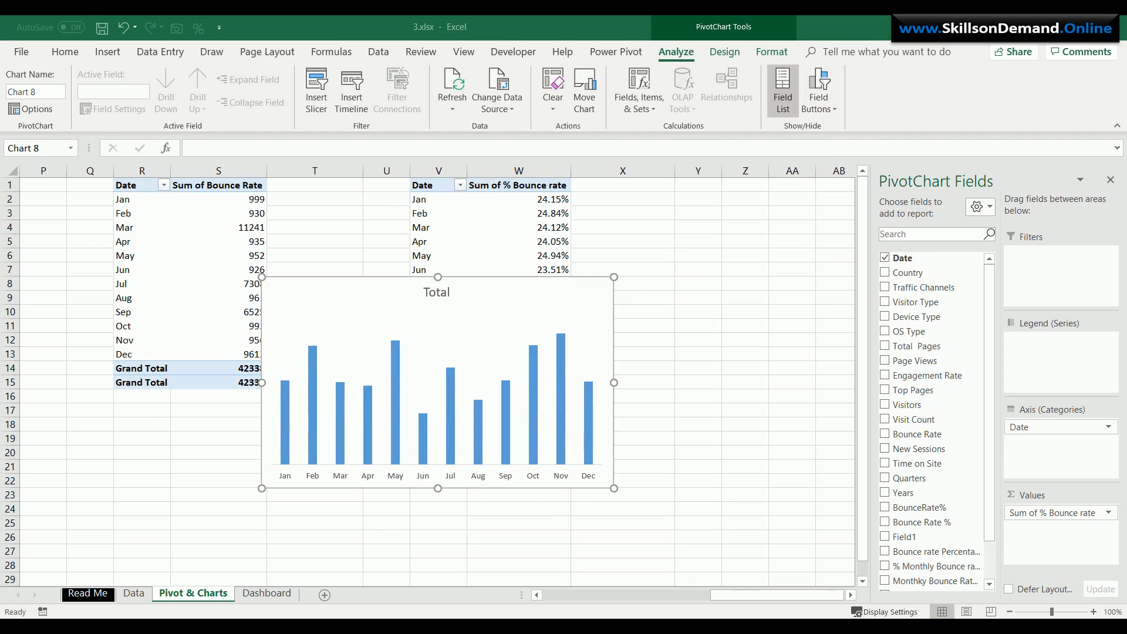
Set the label position of the PivotChart's month axis to High
click(480, 480)
right_click(479, 481)
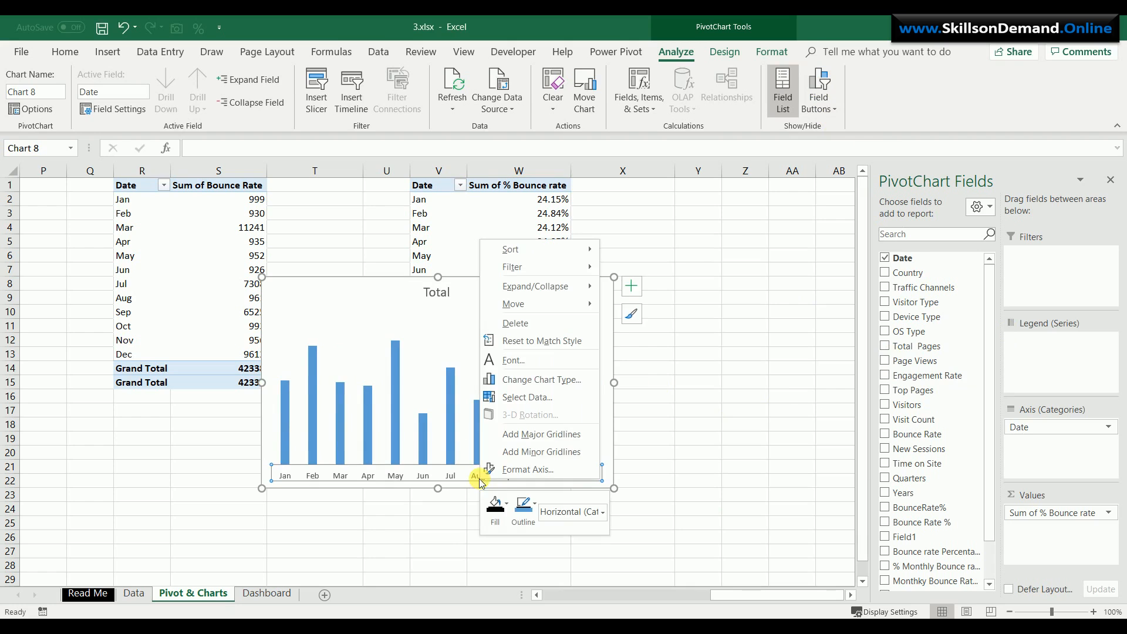
click(511, 470)
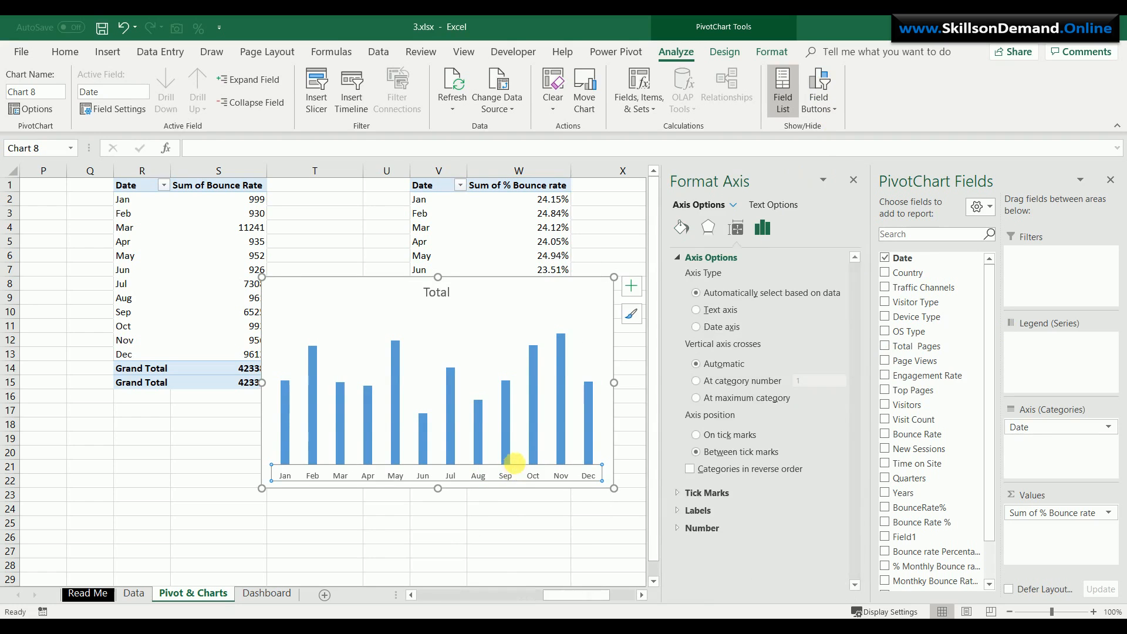
click(685, 510)
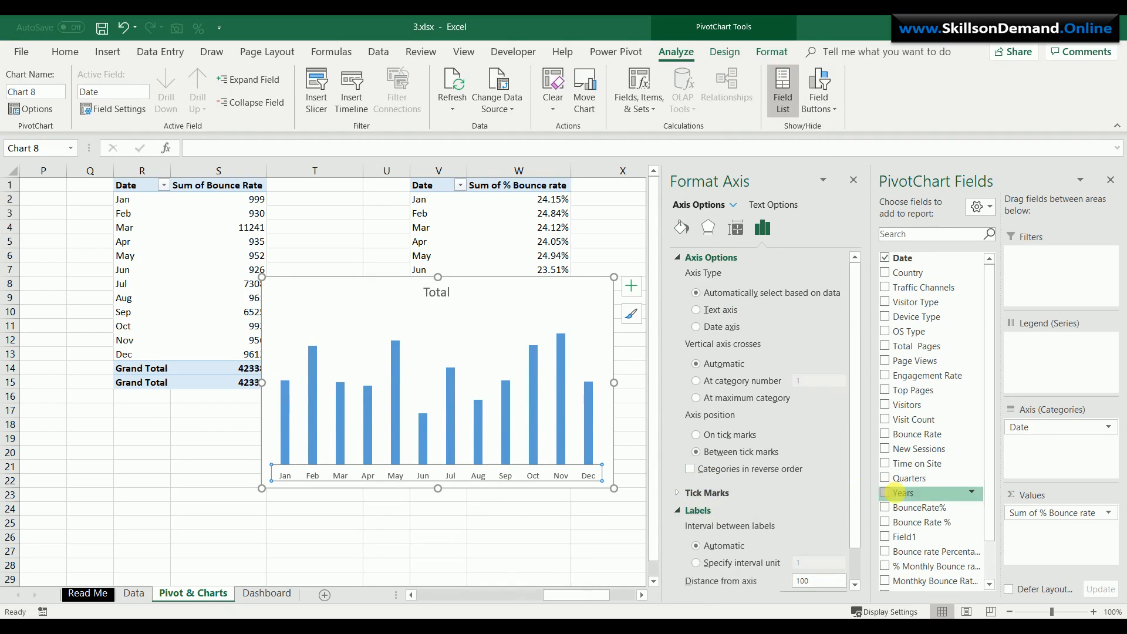
drag(857, 500, 865, 564)
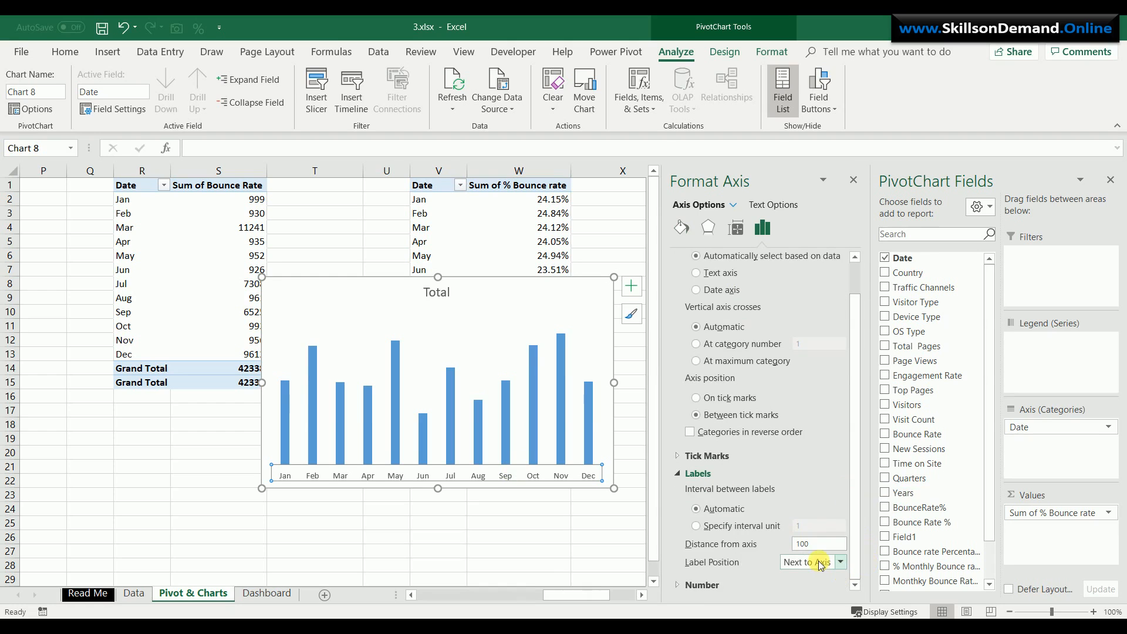
click(820, 564)
click(801, 520)
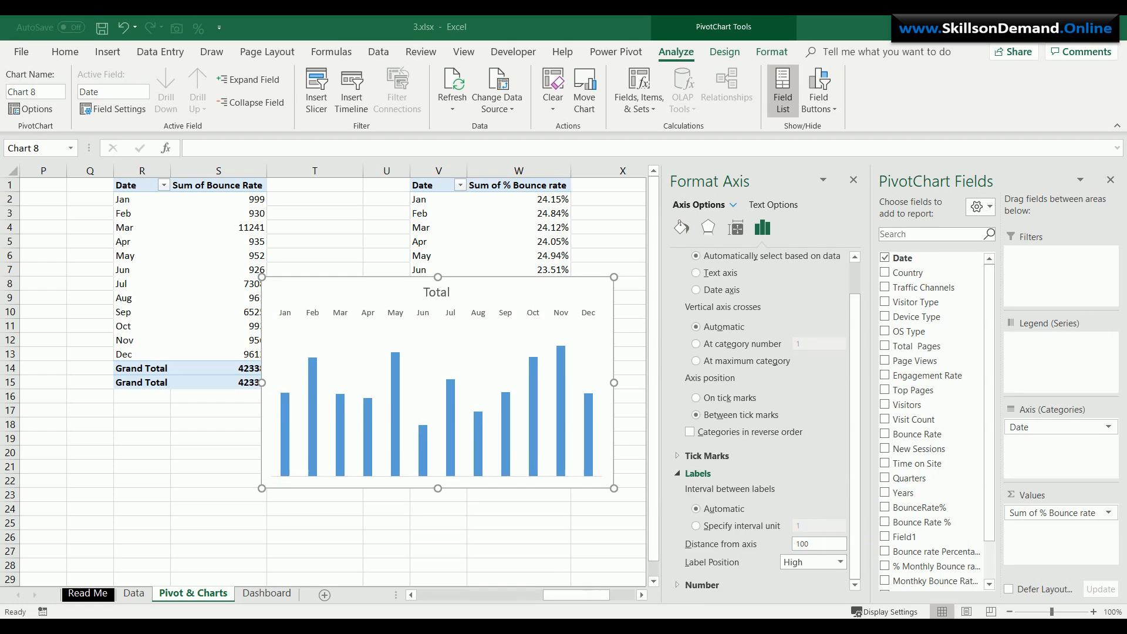
Fill the chart's column series with black
click(528, 372)
click(538, 376)
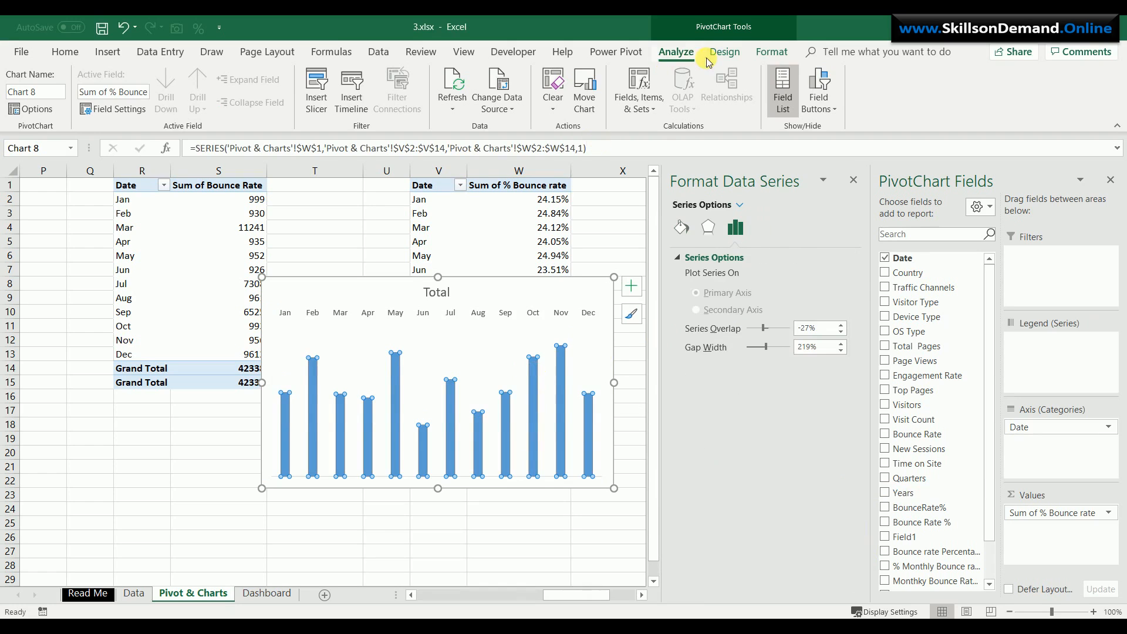
click(769, 53)
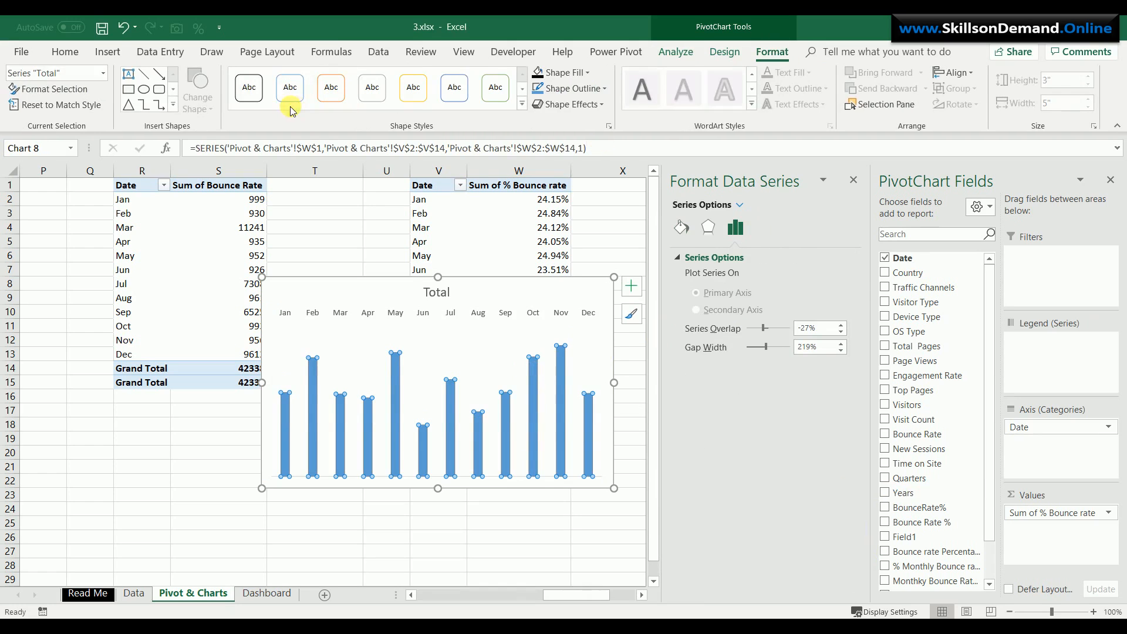
click(538, 72)
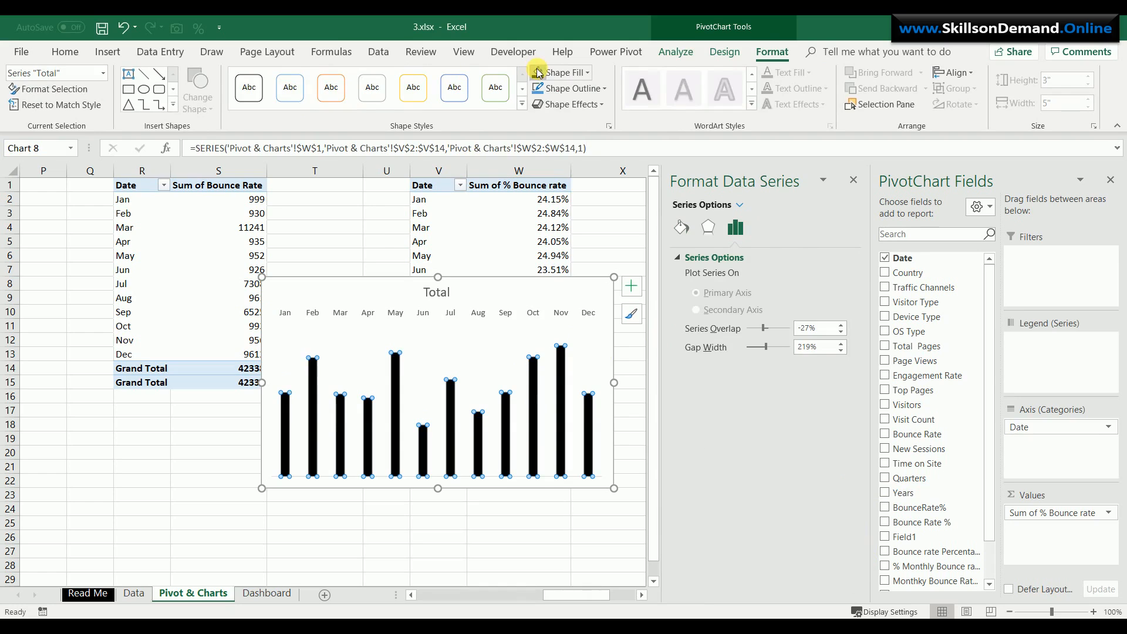
Add data labels to the columns and change their label shape to a rounded rectangle
right_click(399, 379)
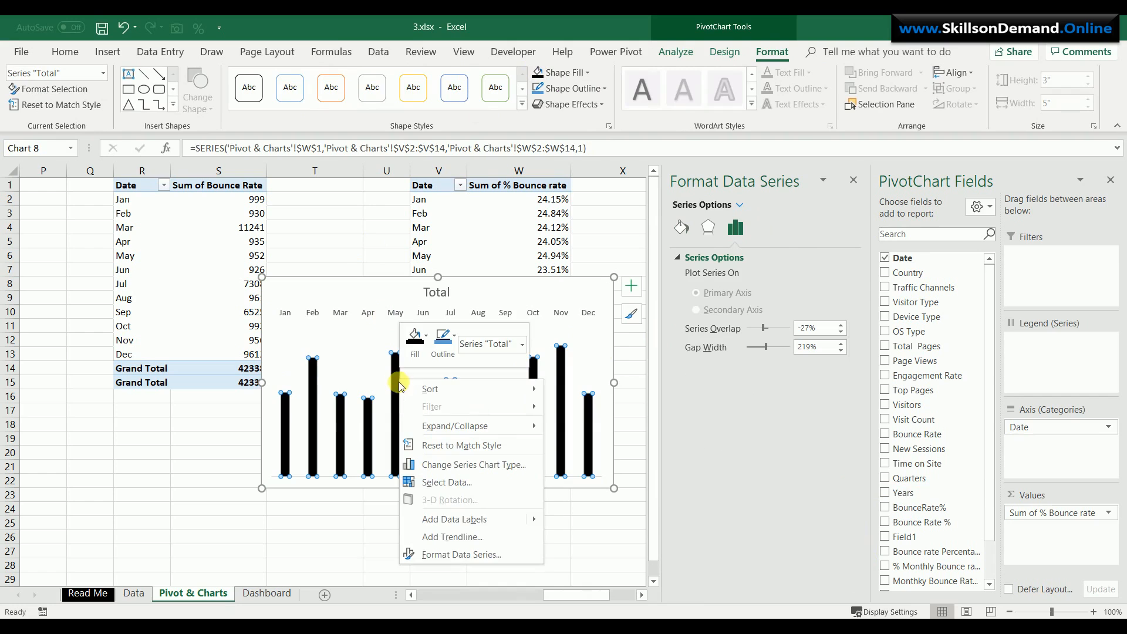
click(461, 520)
click(402, 347)
right_click(403, 349)
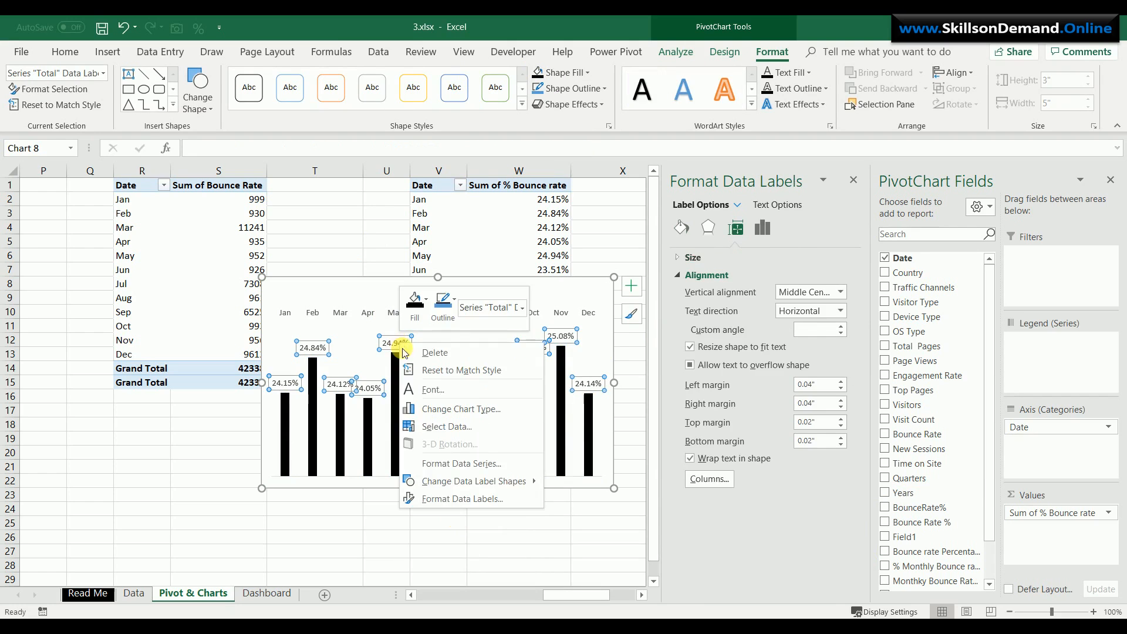
mouse_move(470, 481)
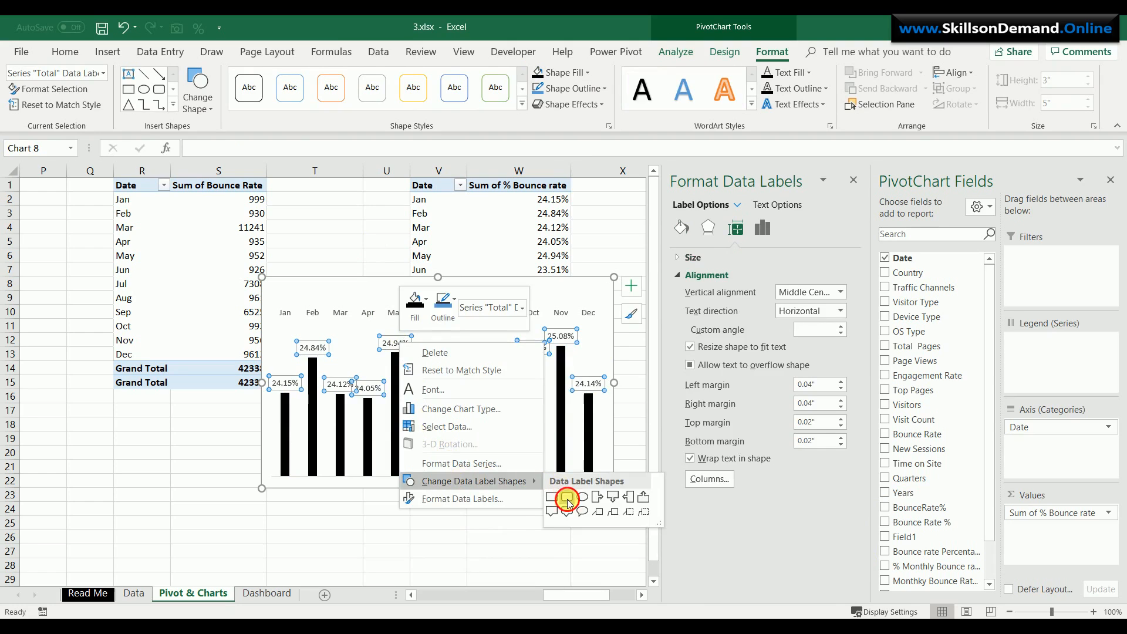
click(567, 499)
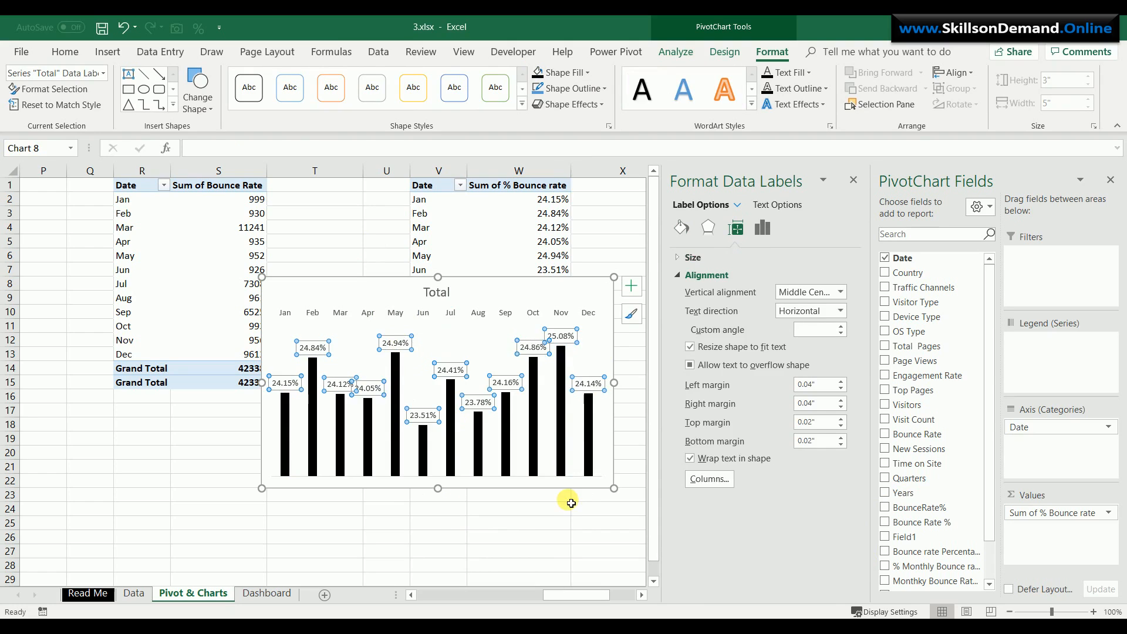
click(414, 485)
Move the April and October data labels down onto their columns, clear of the neighbouring labels
click(370, 392)
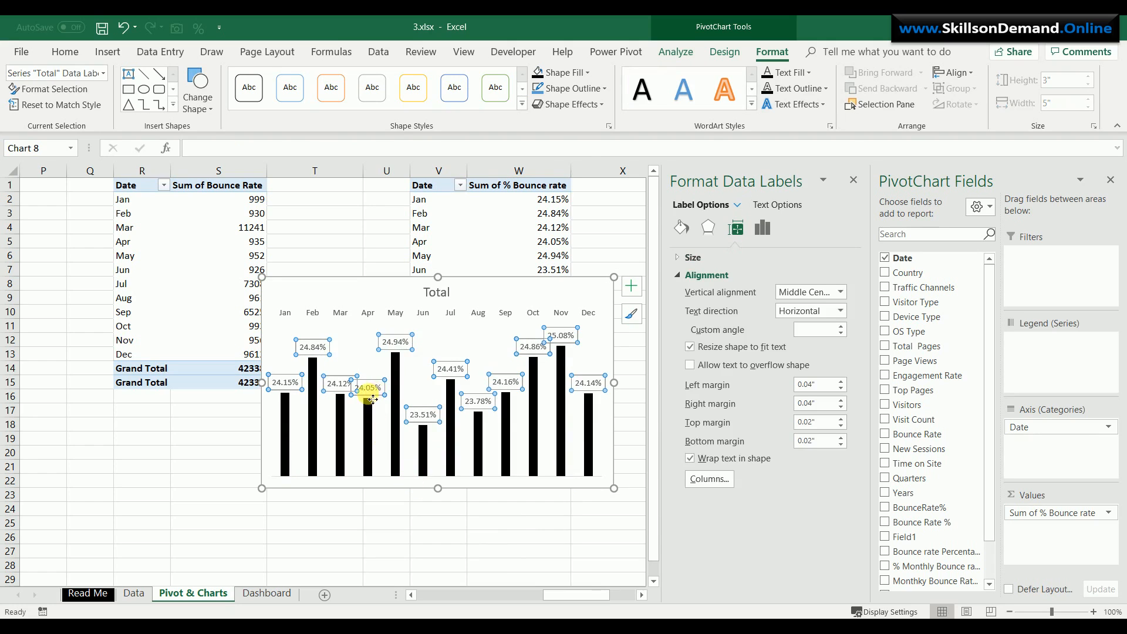
click(373, 400)
drag(370, 393, 368, 463)
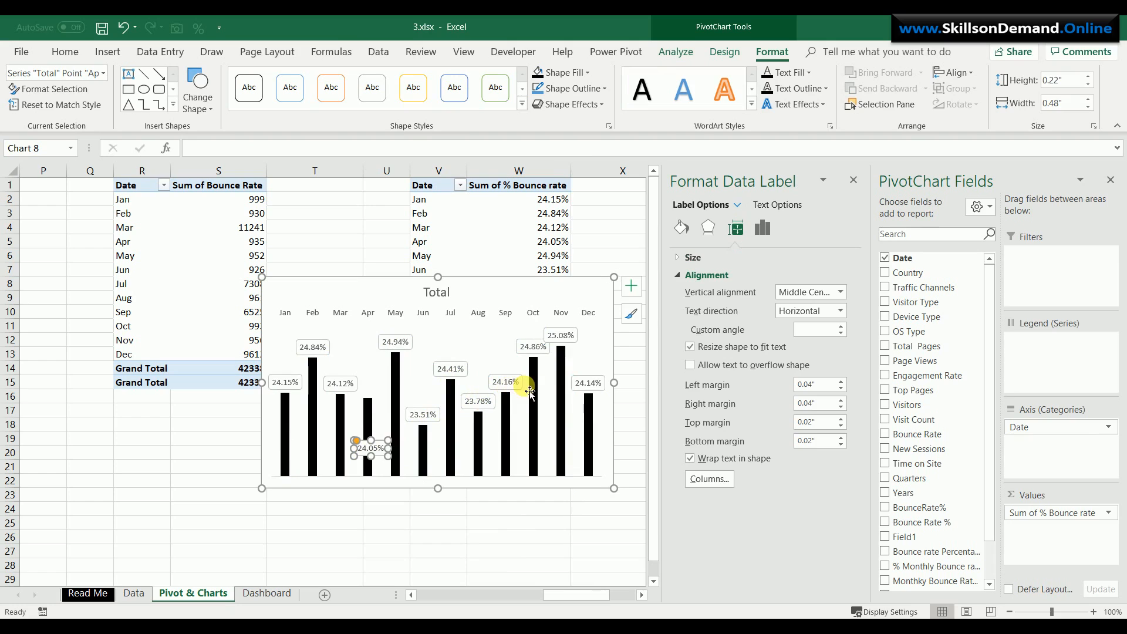
click(561, 336)
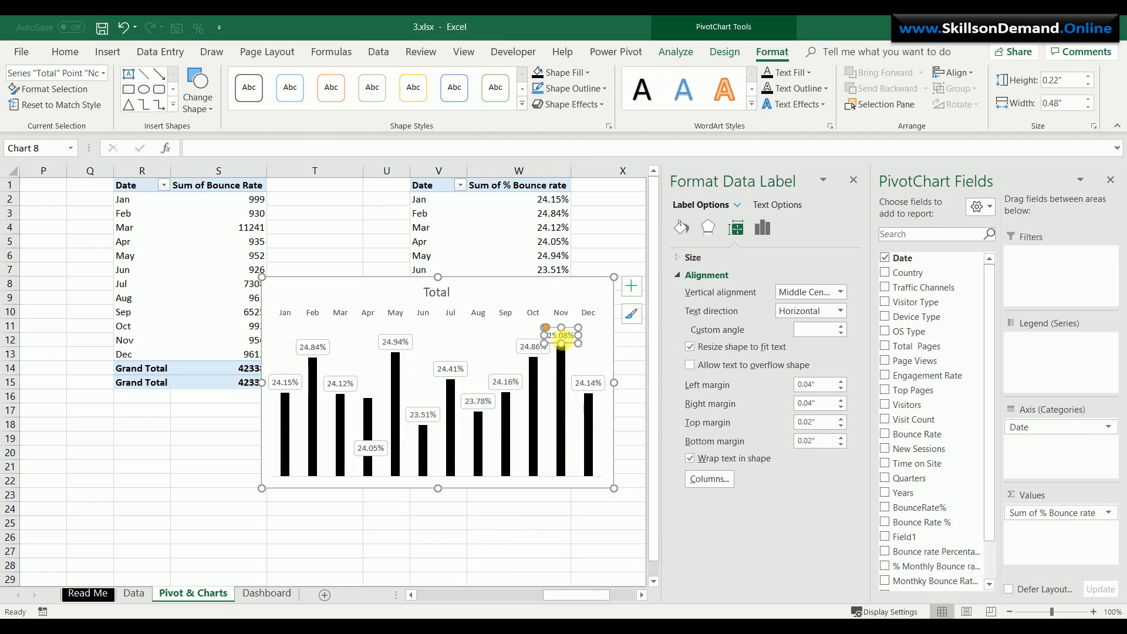
click(526, 353)
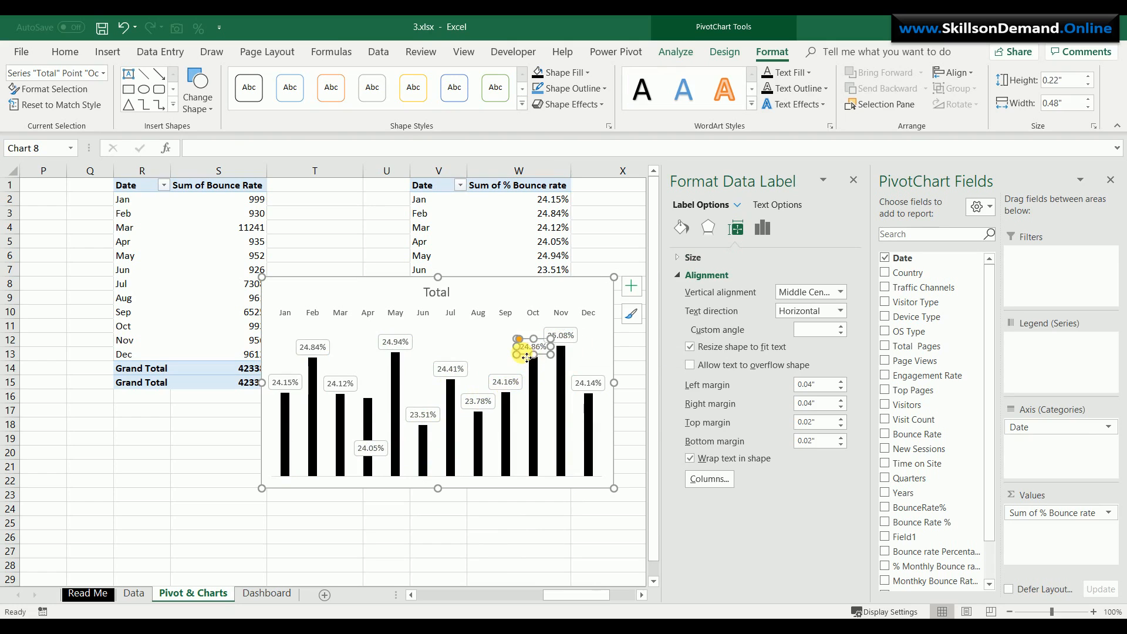
drag(529, 358, 523, 431)
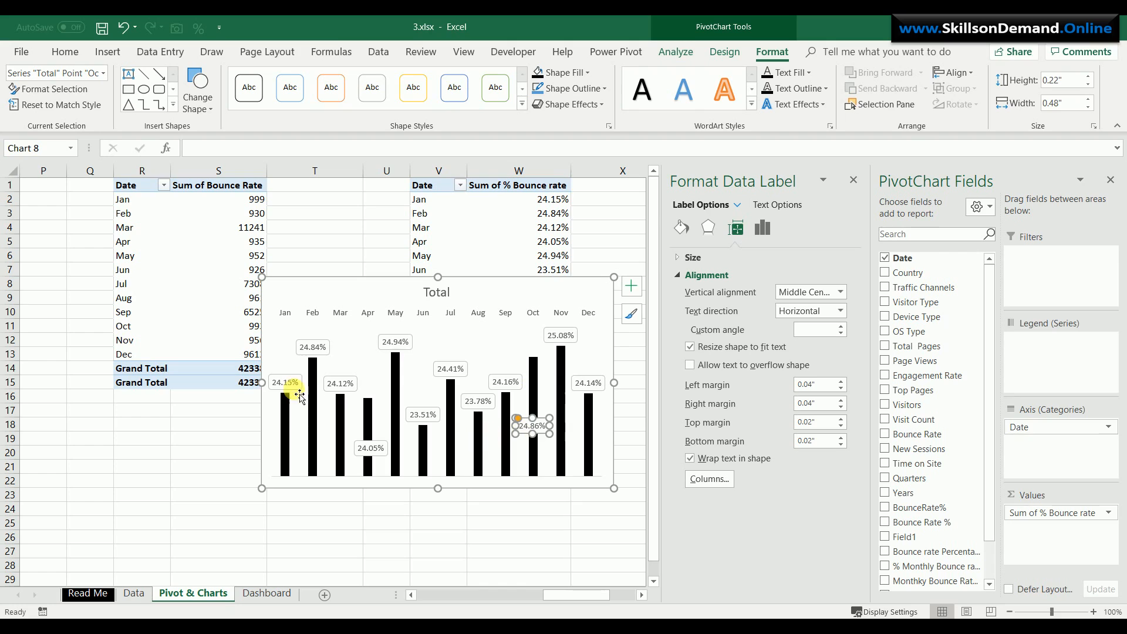
Move the February and August data labels down onto their columns
click(313, 361)
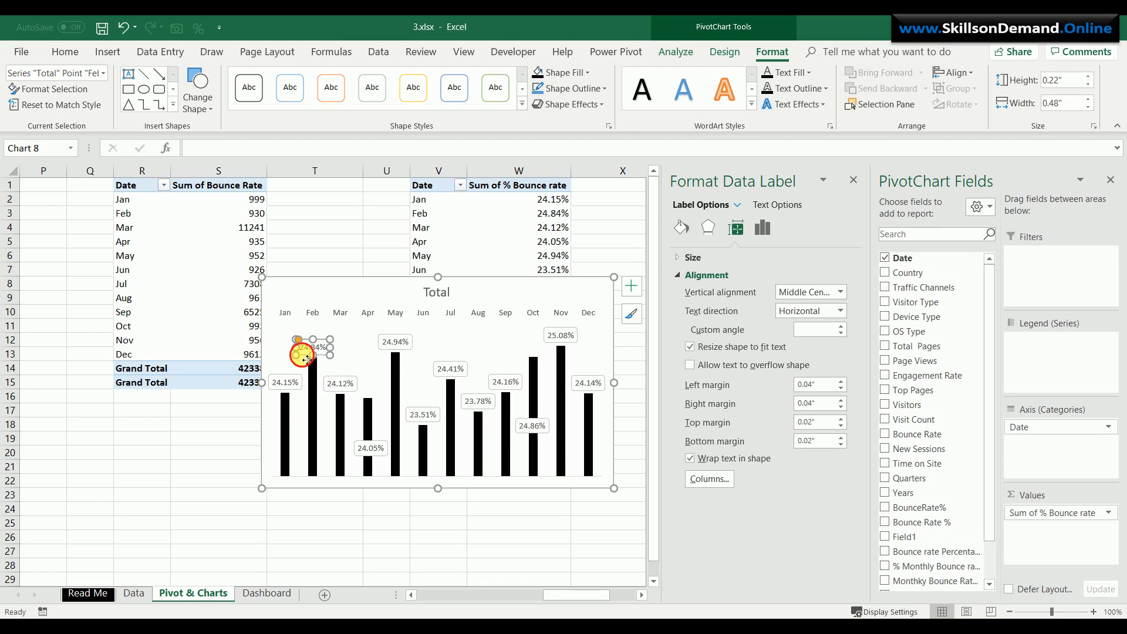
drag(307, 360, 308, 449)
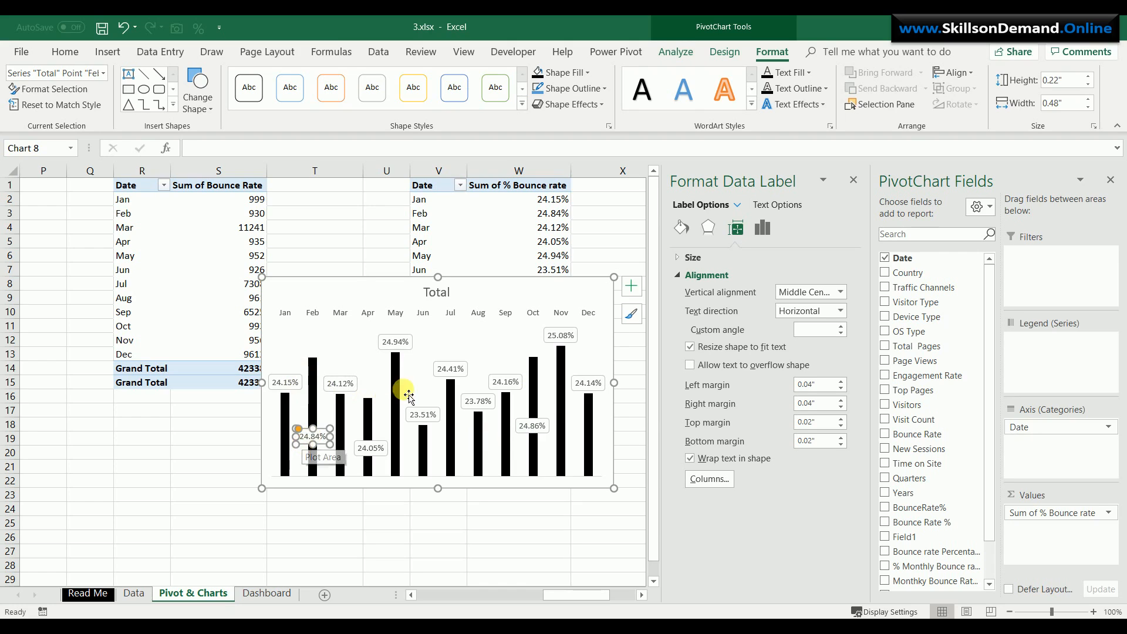
click(465, 354)
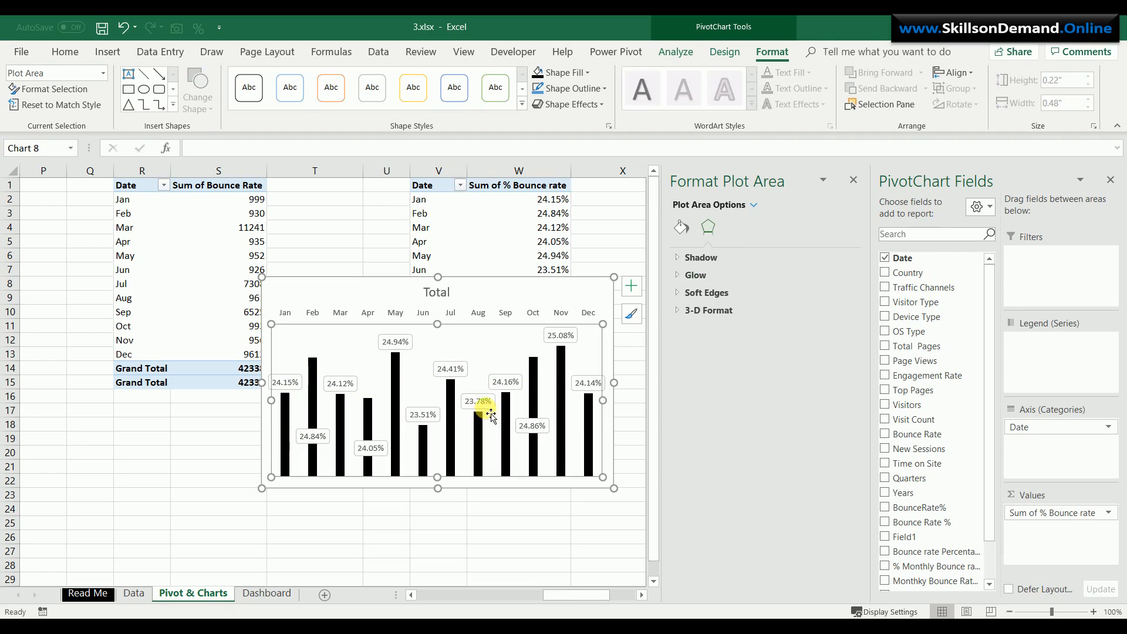
click(474, 410)
click(474, 410)
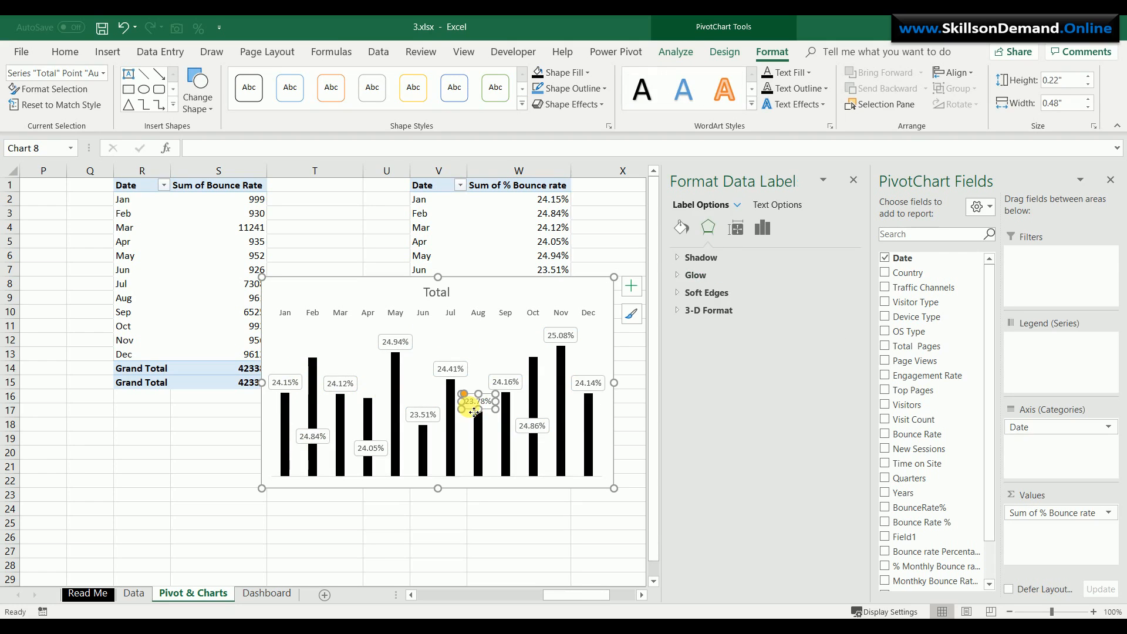
drag(474, 413, 475, 445)
click(486, 354)
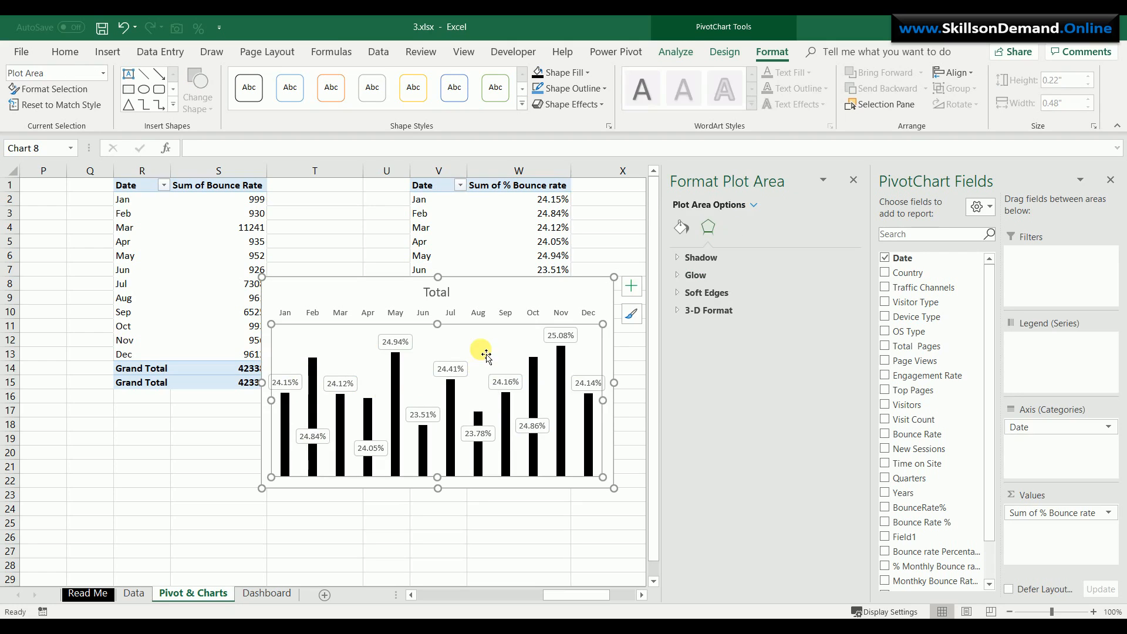
Make the month axis labels, data labels and chart title bold with black text
click(284, 312)
click(72, 53)
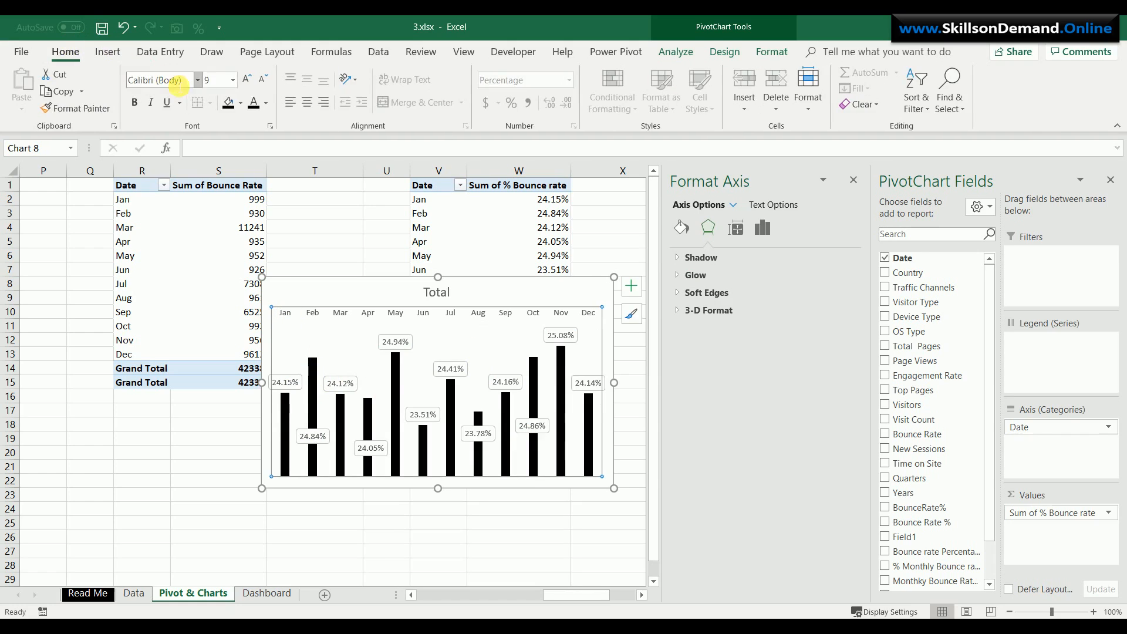
click(136, 106)
click(290, 382)
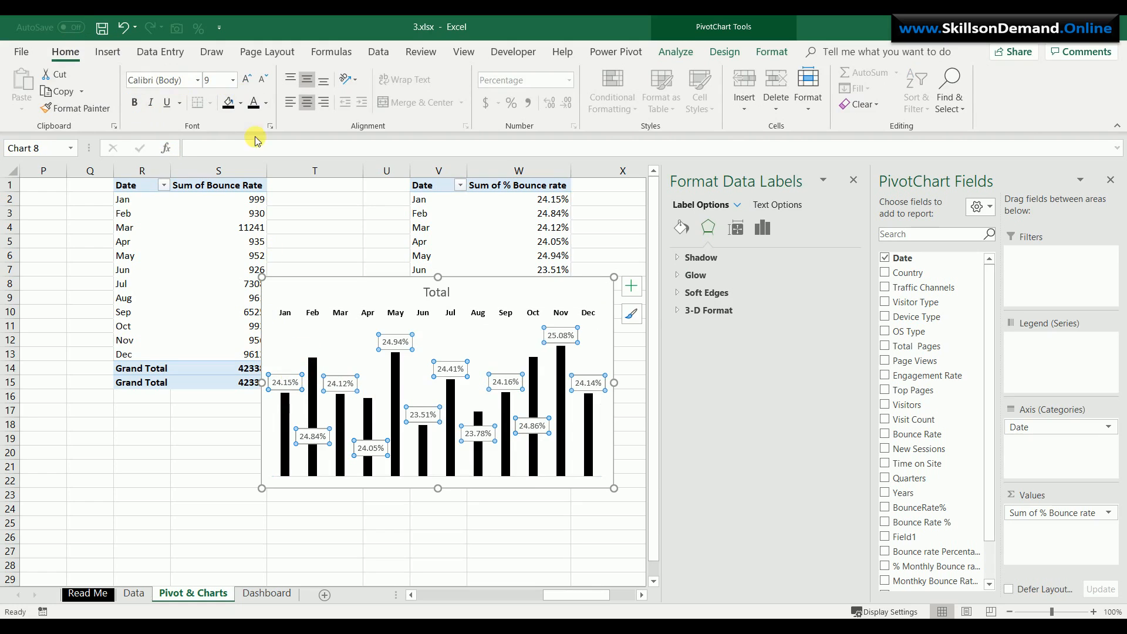
click(257, 109)
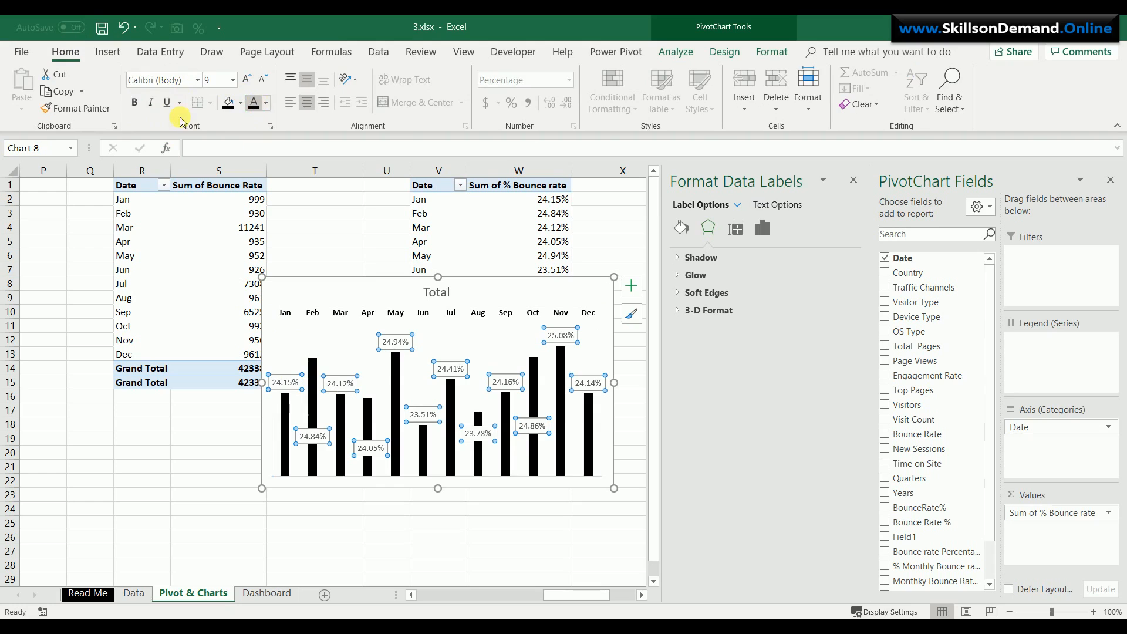
click(135, 104)
click(436, 292)
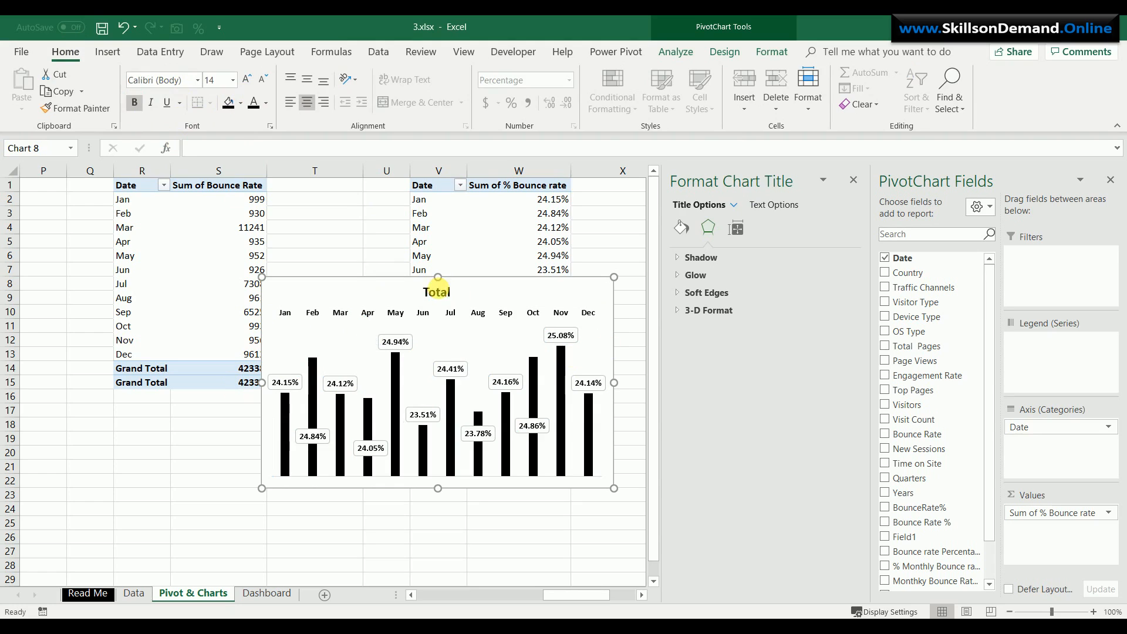
Change the chart title to "Monthly Bounce Rate %"
click(432, 292)
double_click(433, 293)
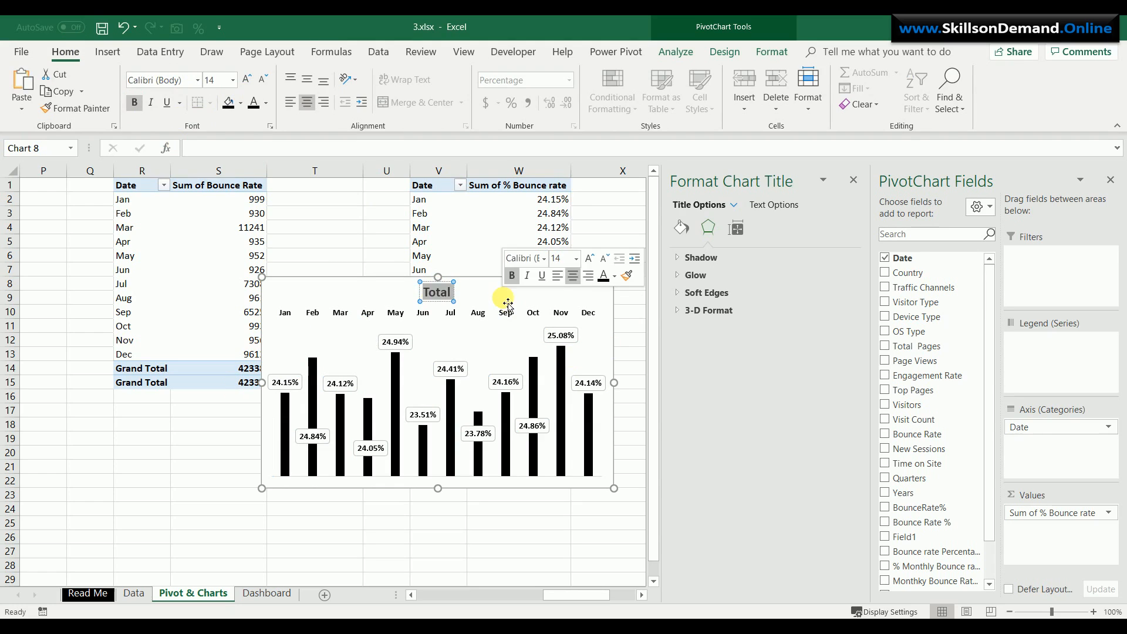
text(Mo)
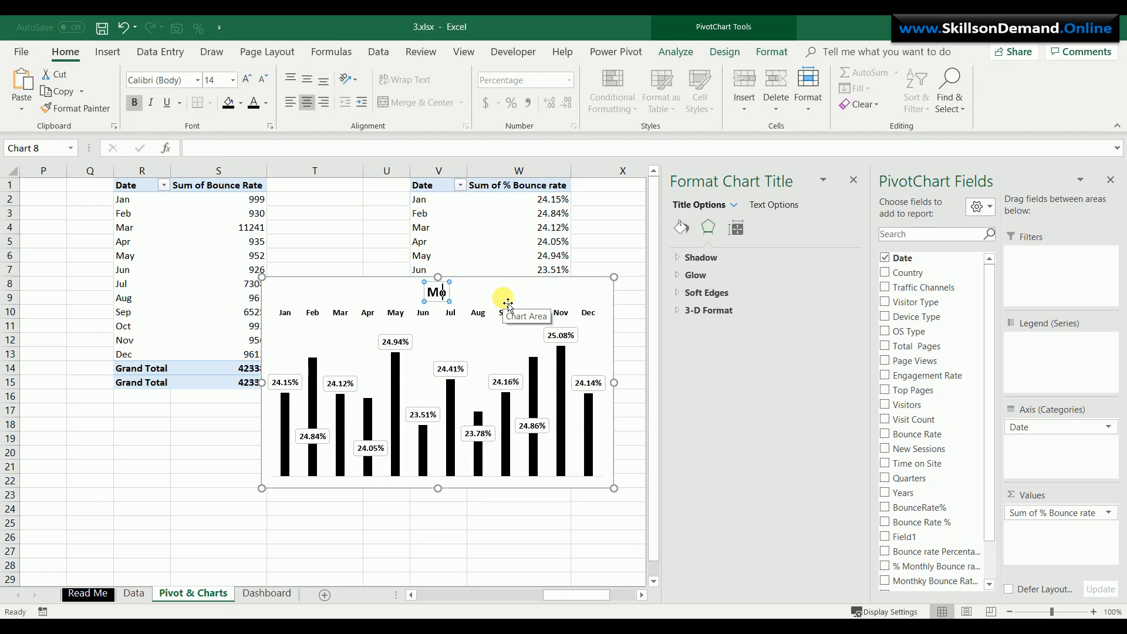
text(nthly)
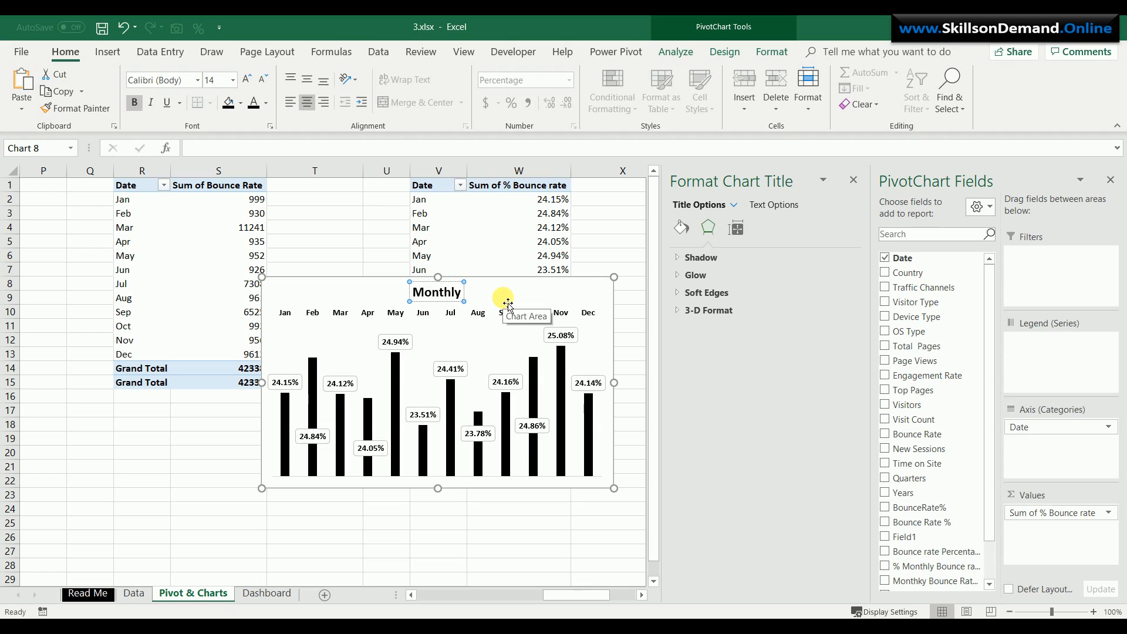
text( Bounce)
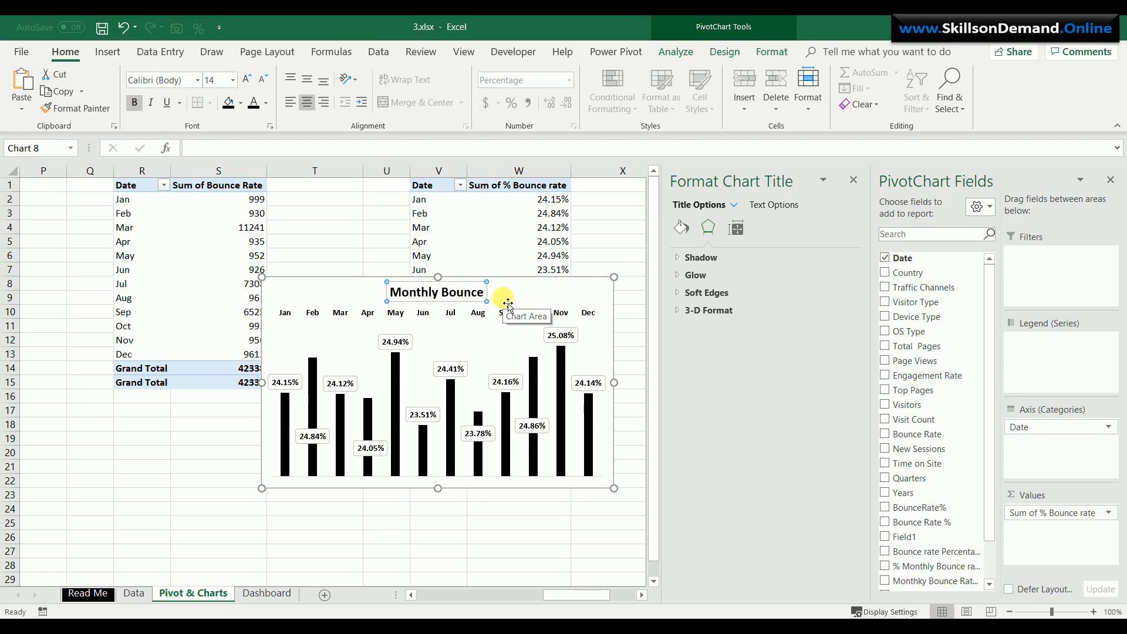
text( Rate %)
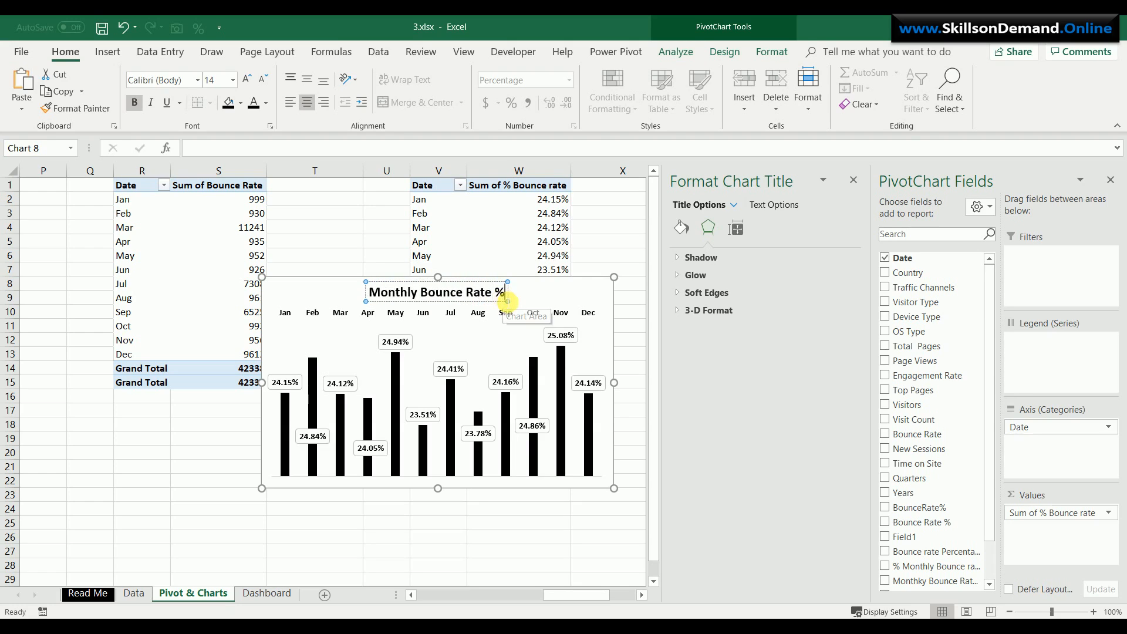
click(560, 304)
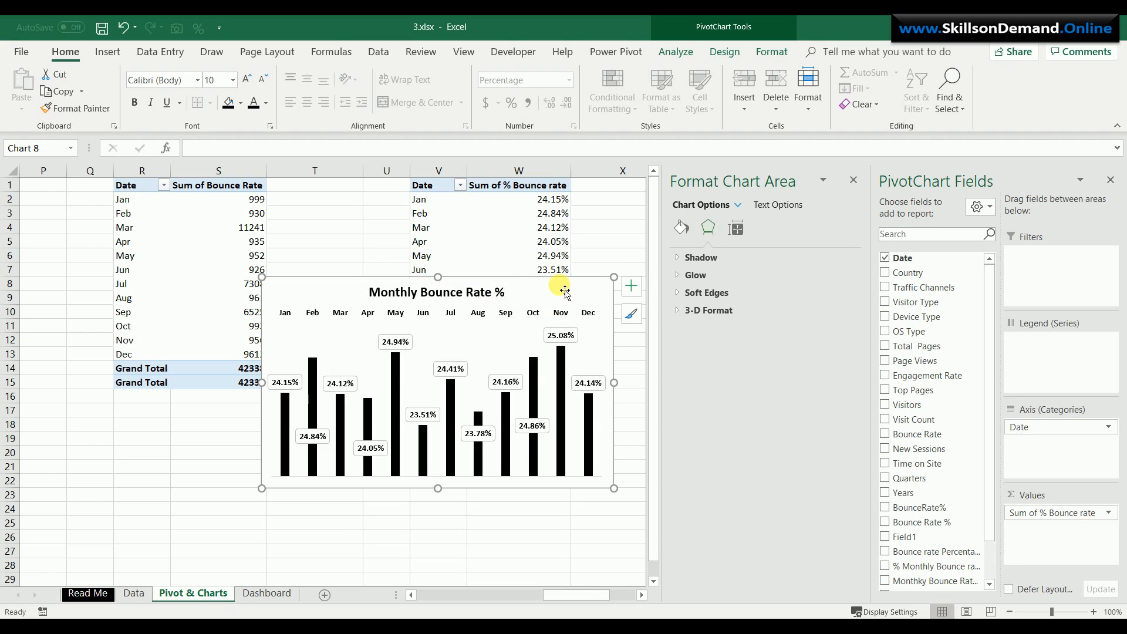
Move the Monthly Bounce Rate % chart to the Dashboard sheet and place it directly below the Monthly Bounce Rate chart
key(ctrl+x)
click(267, 594)
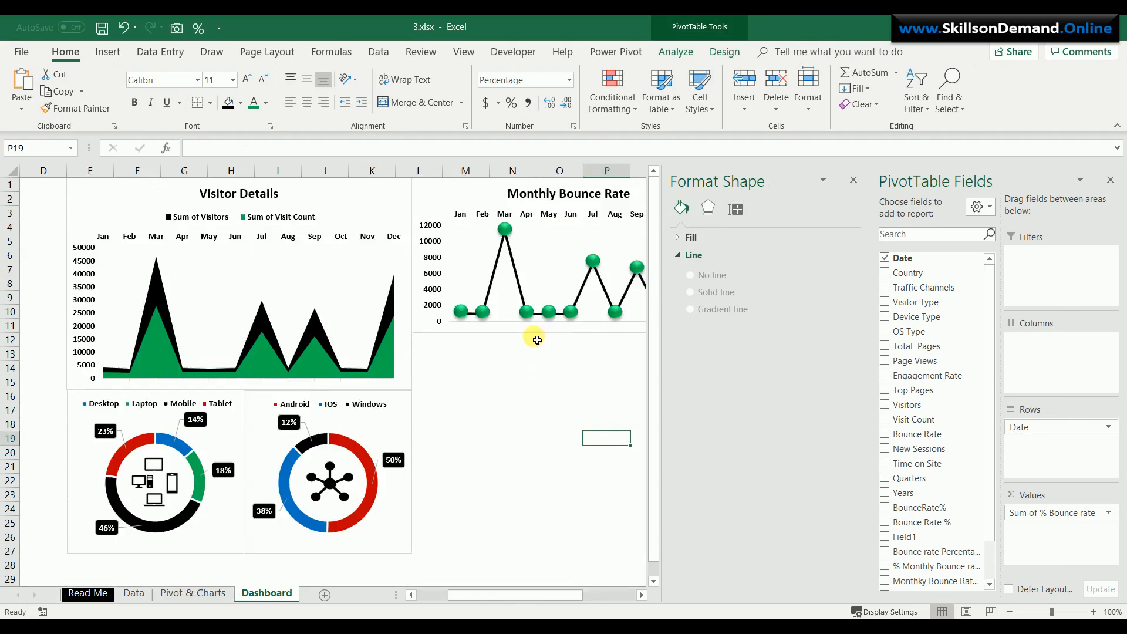
click(433, 343)
key(ctrl+v)
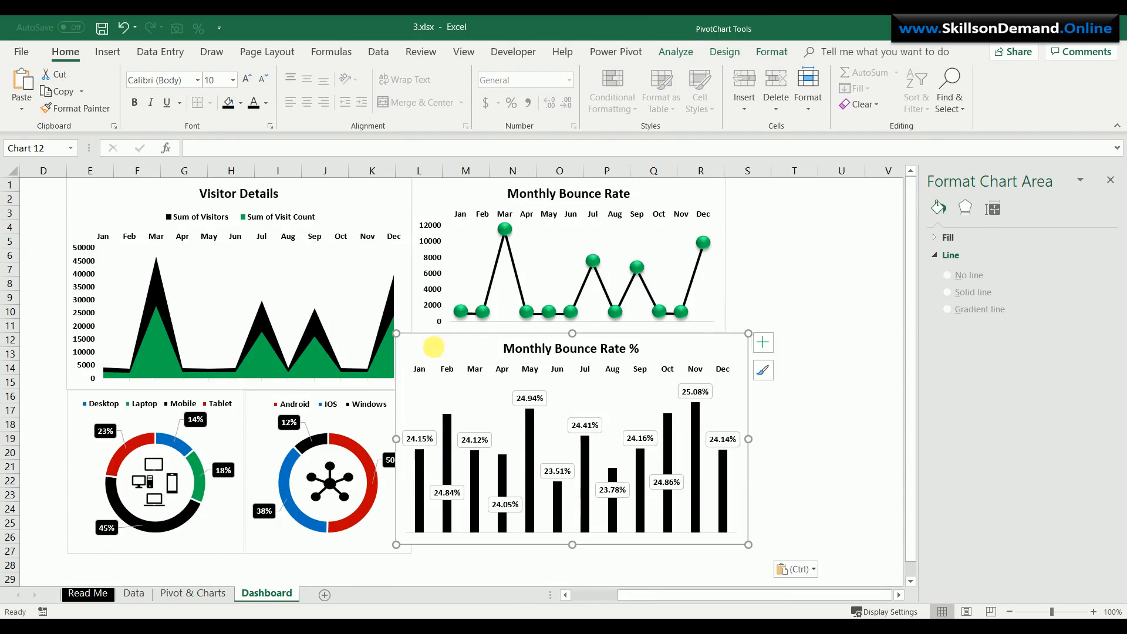
drag(420, 344, 444, 350)
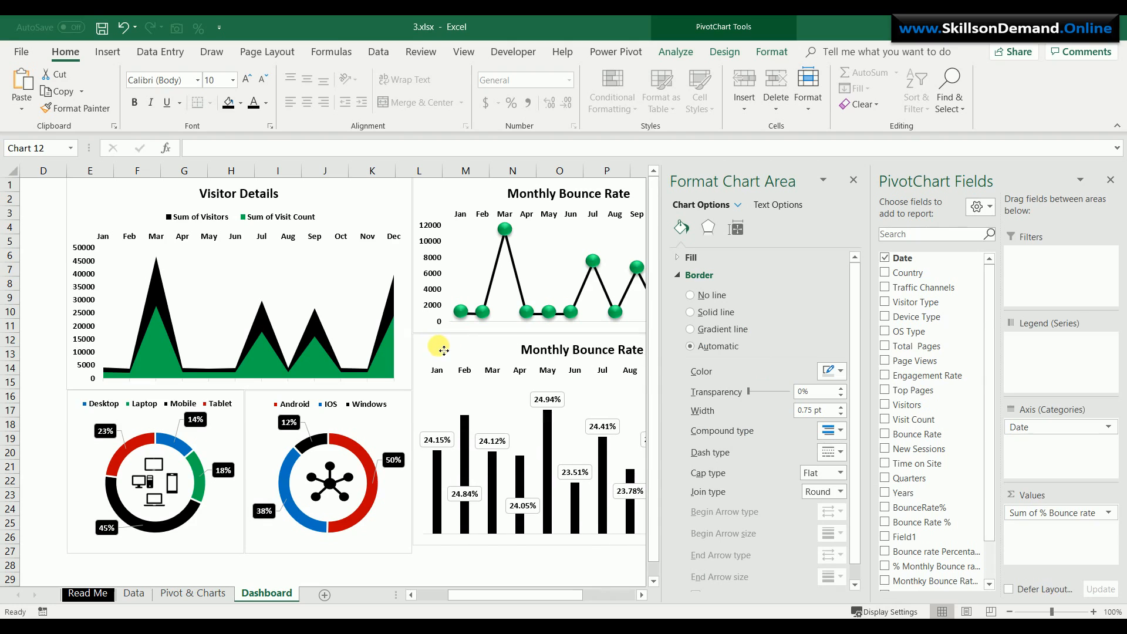
Close the side panes and resize the Monthly Bounce Rate % chart to the width of the chart above, ending at row 22
click(1110, 181)
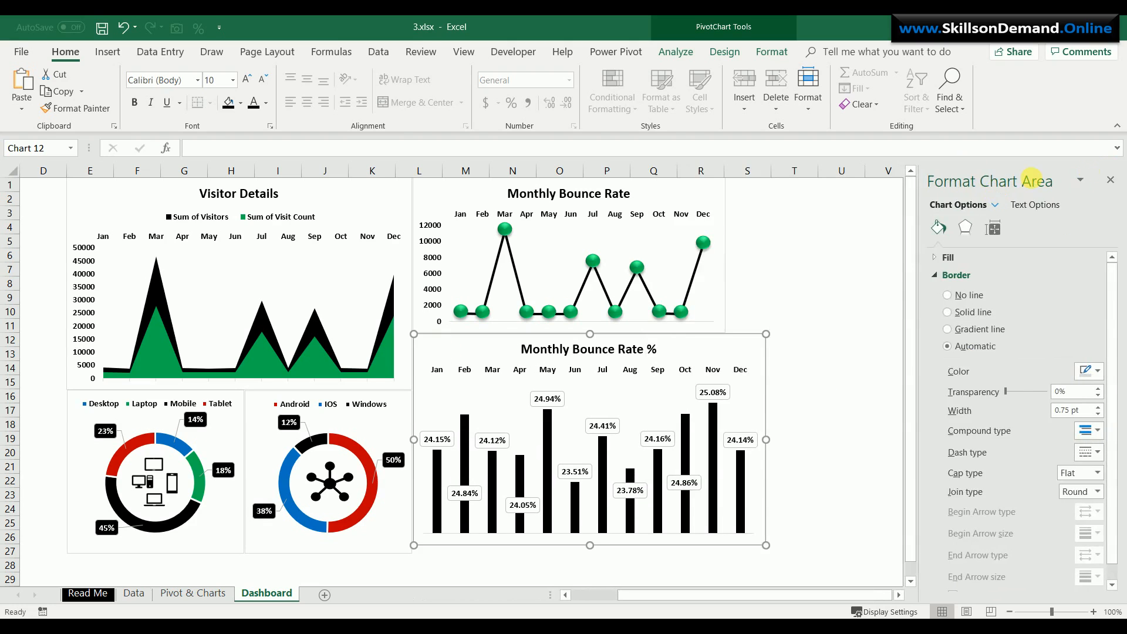
click(1110, 181)
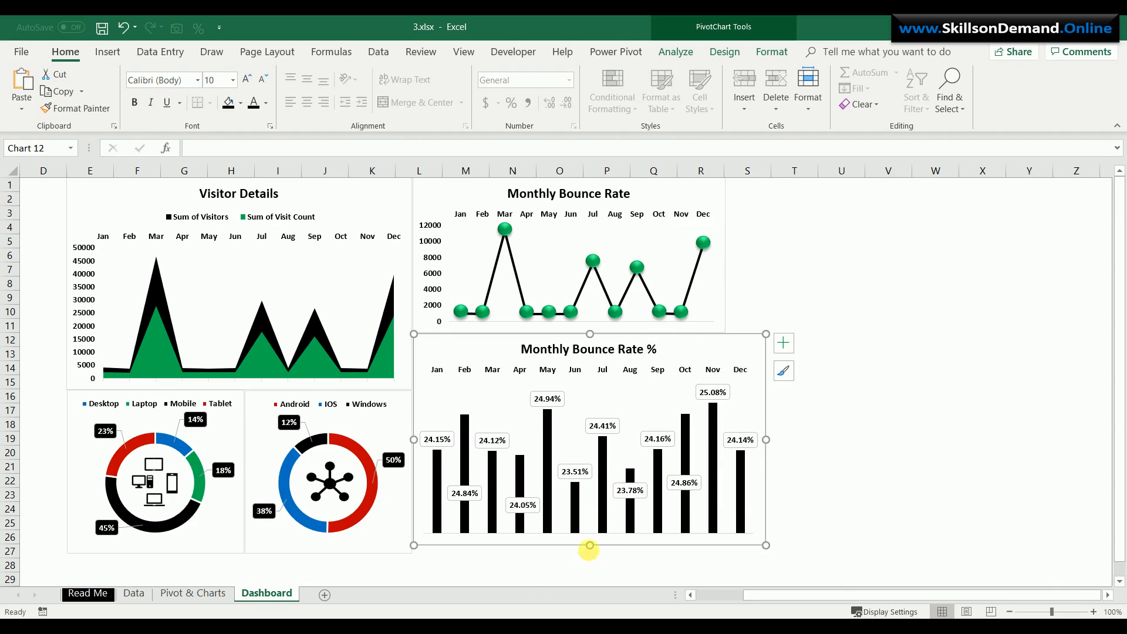
drag(590, 547, 590, 468)
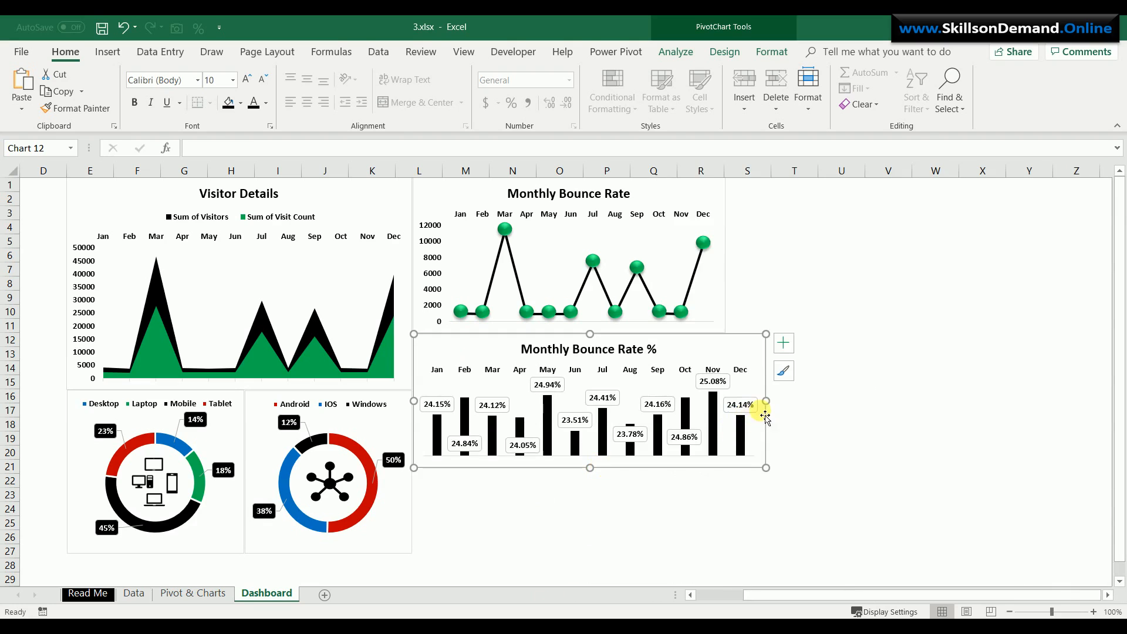
drag(767, 404, 727, 405)
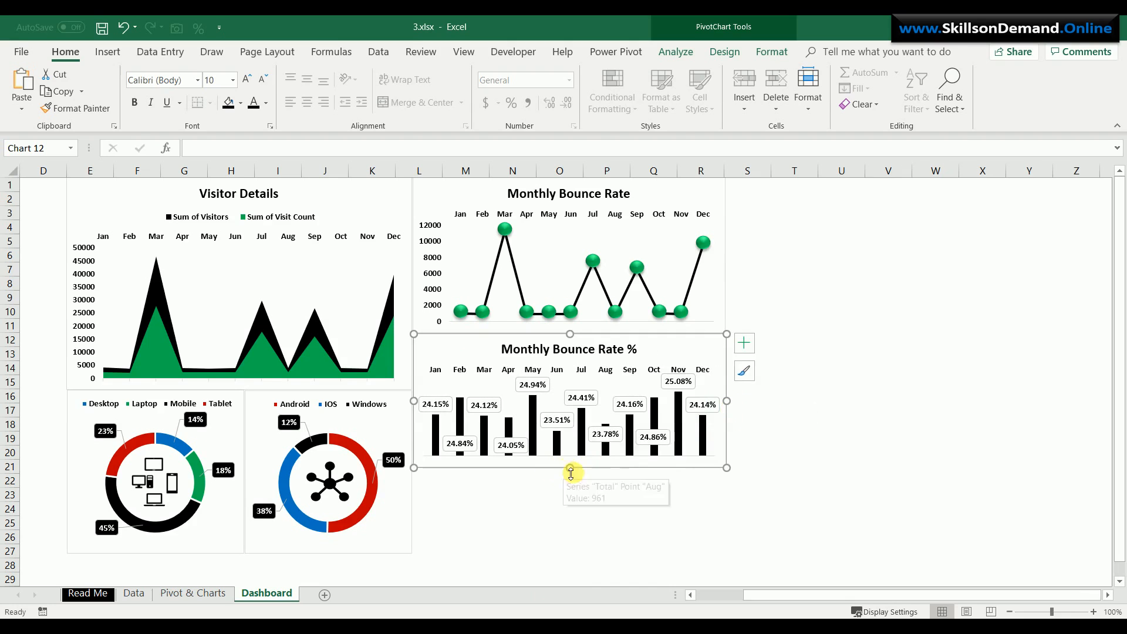
drag(570, 470, 573, 491)
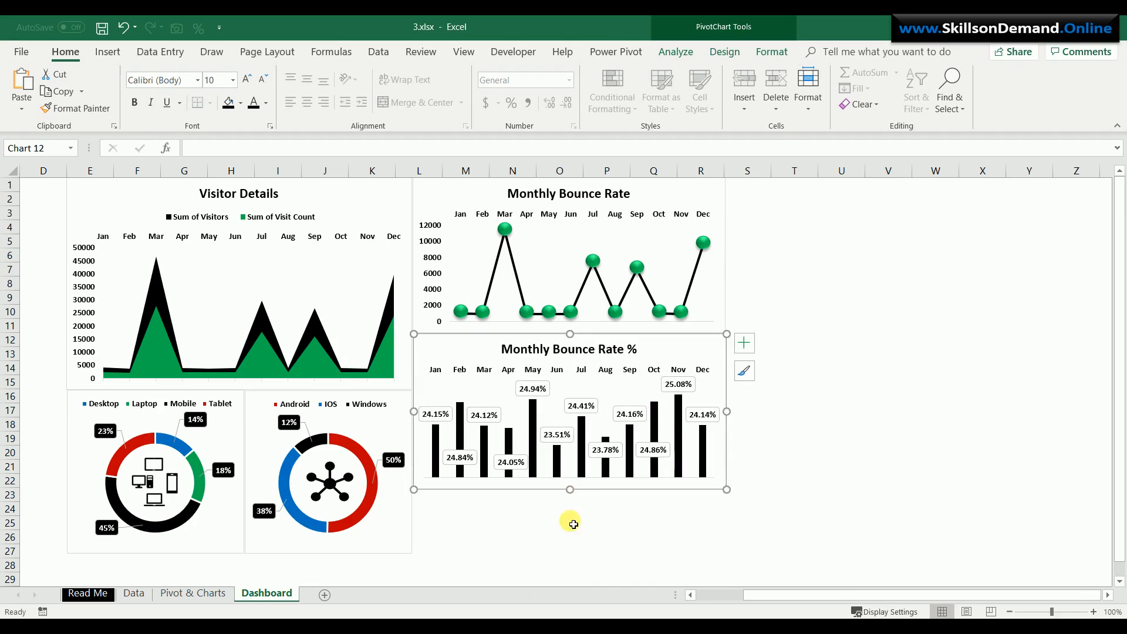
click(574, 524)
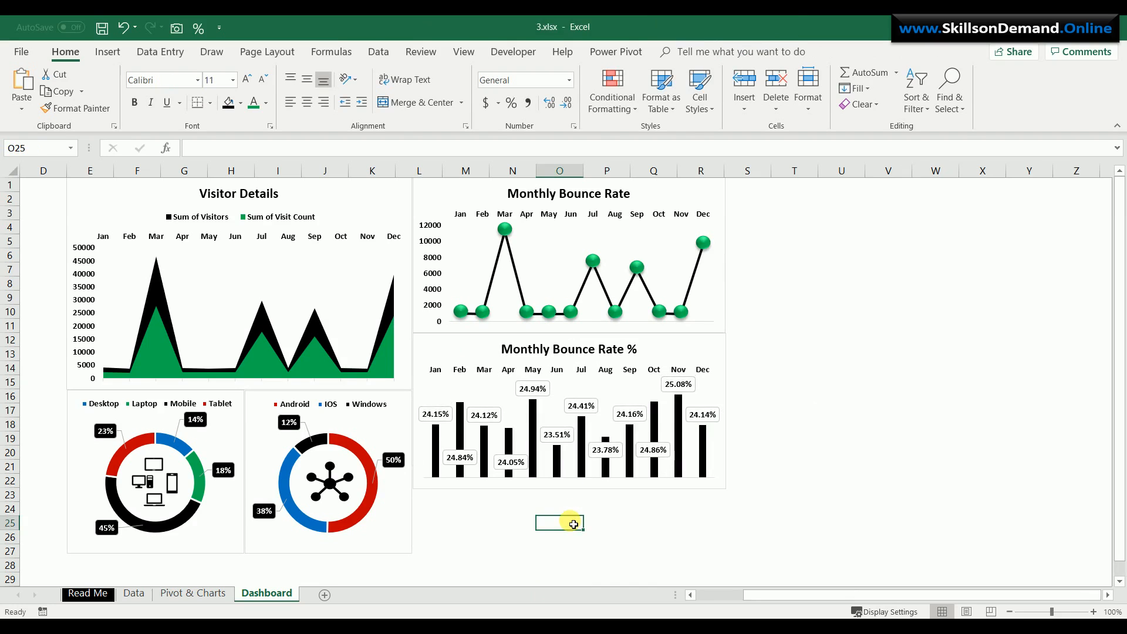
click(535, 537)
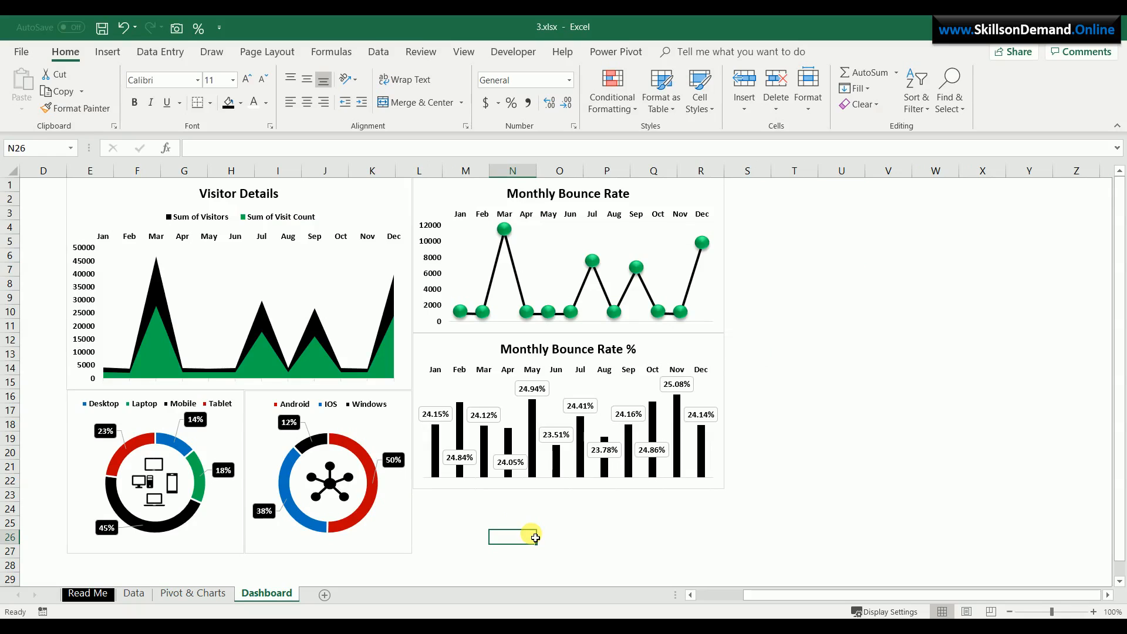
Copy the monthly % Bounce rate PivotTable on the Pivot & Charts sheet and paste it at AA1
click(186, 595)
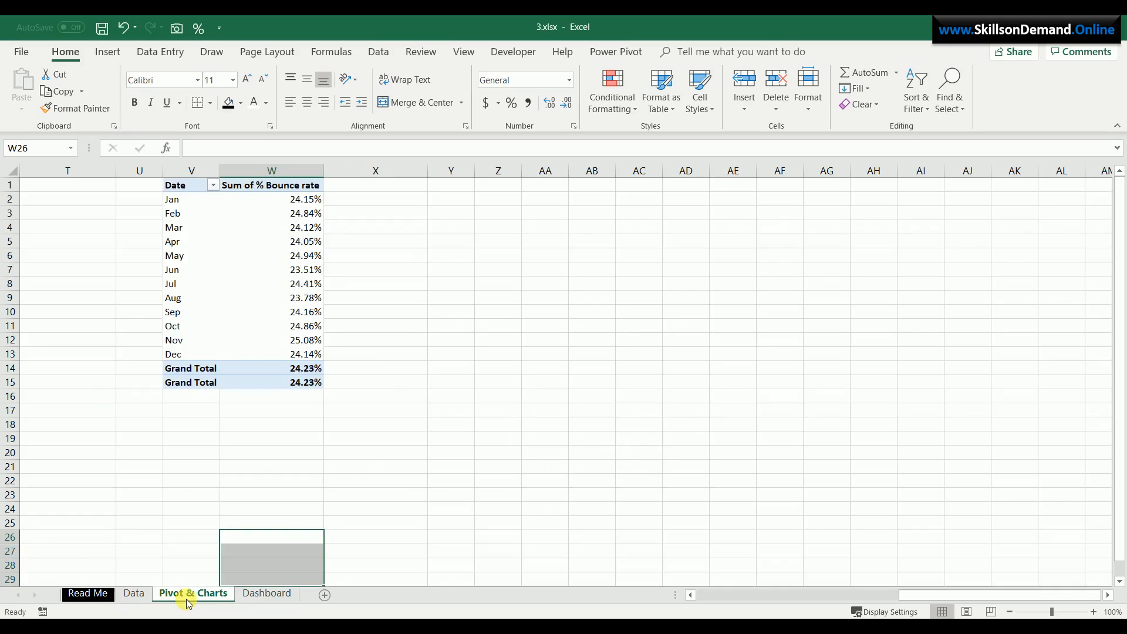
drag(190, 185, 302, 370)
key(ctrl+c)
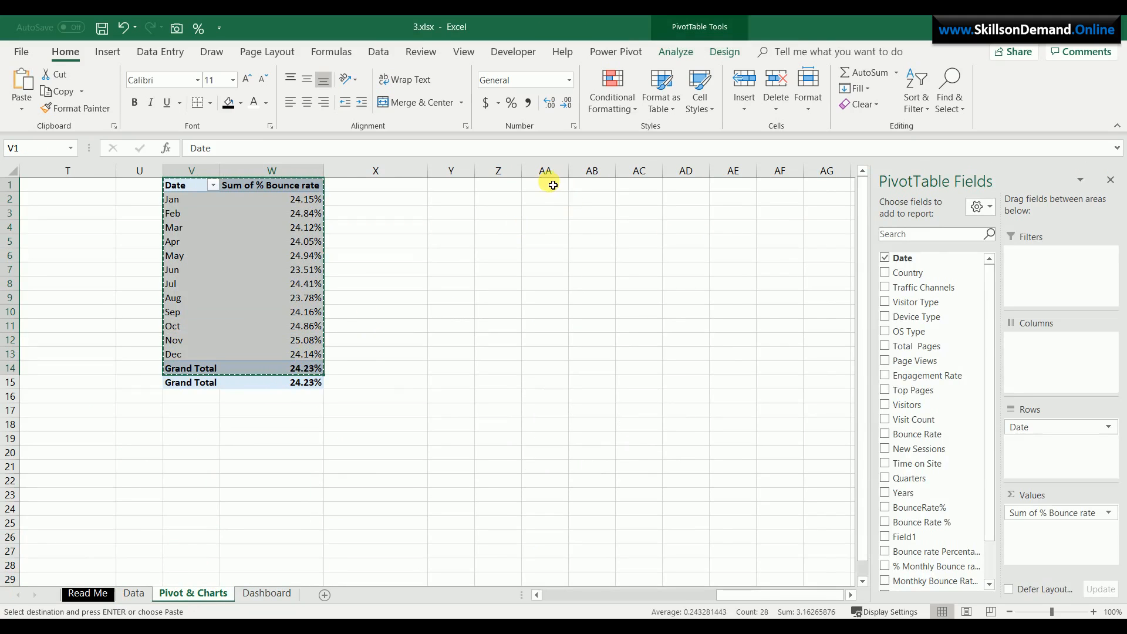
click(546, 183)
key(ctrl+v)
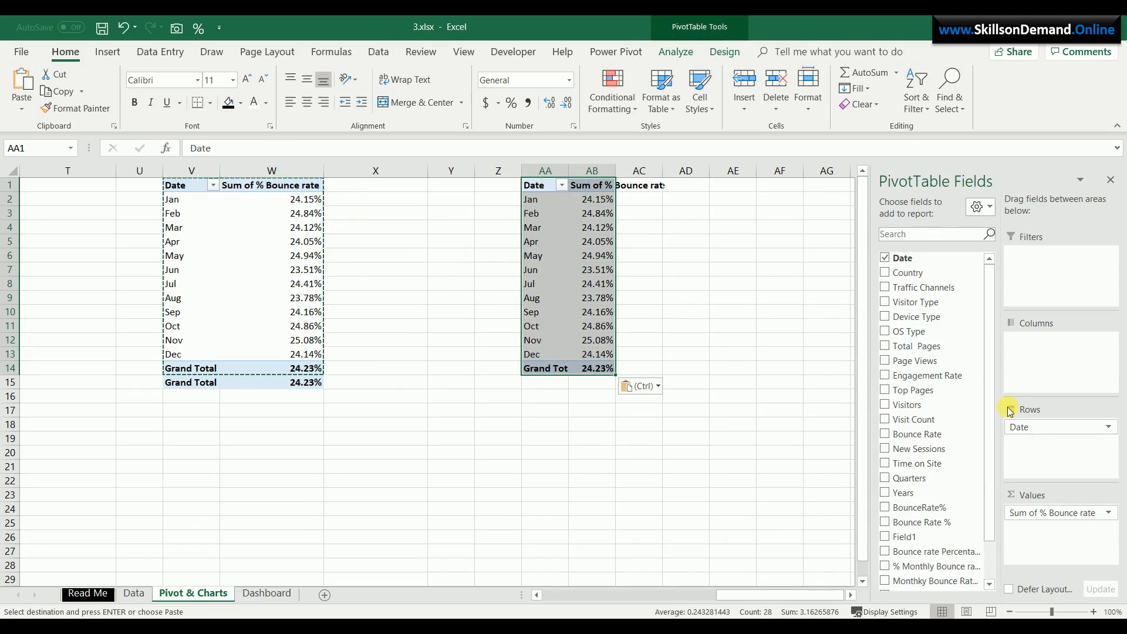
Replace the copied PivotTable's fields with Years as filter, Country as rows and Count of Country as values
drag(1022, 427, 937, 419)
drag(1045, 513, 922, 511)
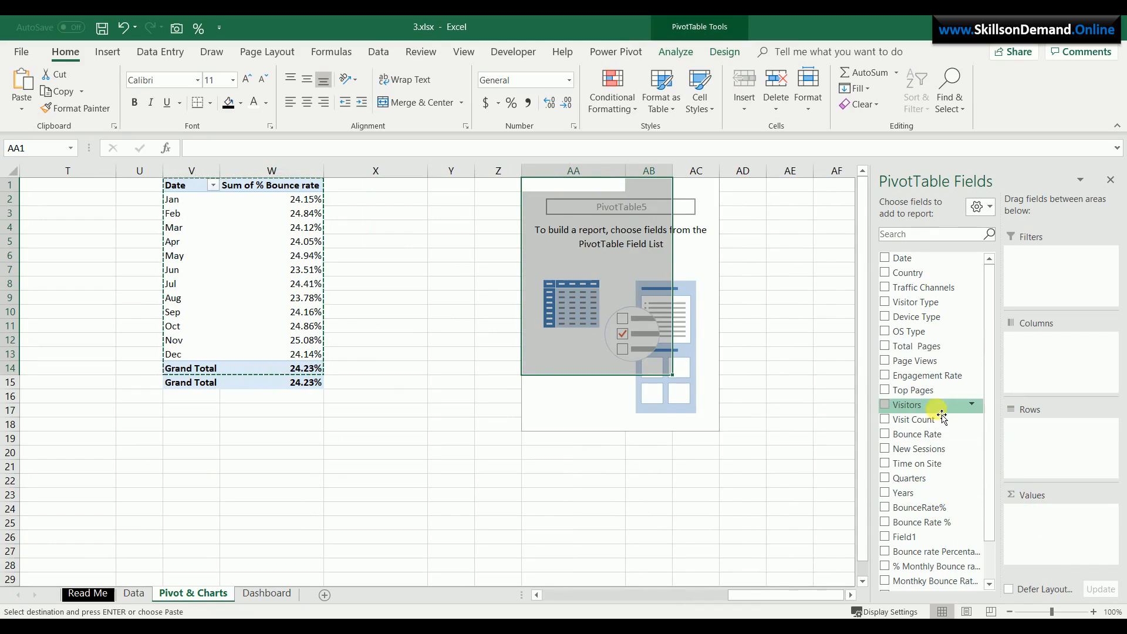
drag(925, 498, 1045, 278)
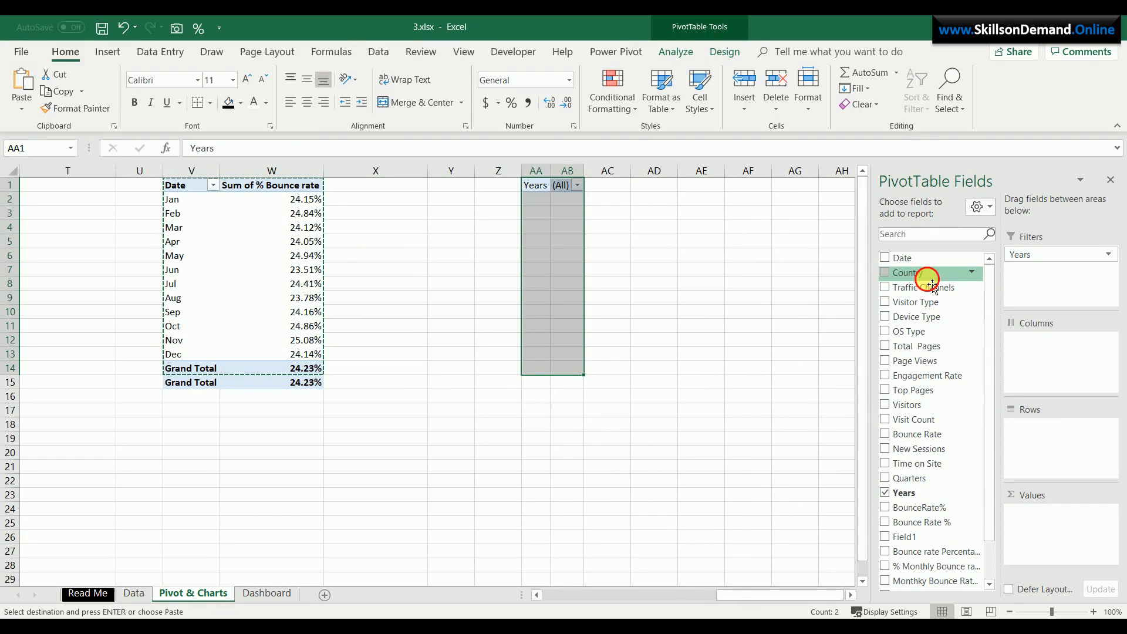
drag(928, 274, 1057, 440)
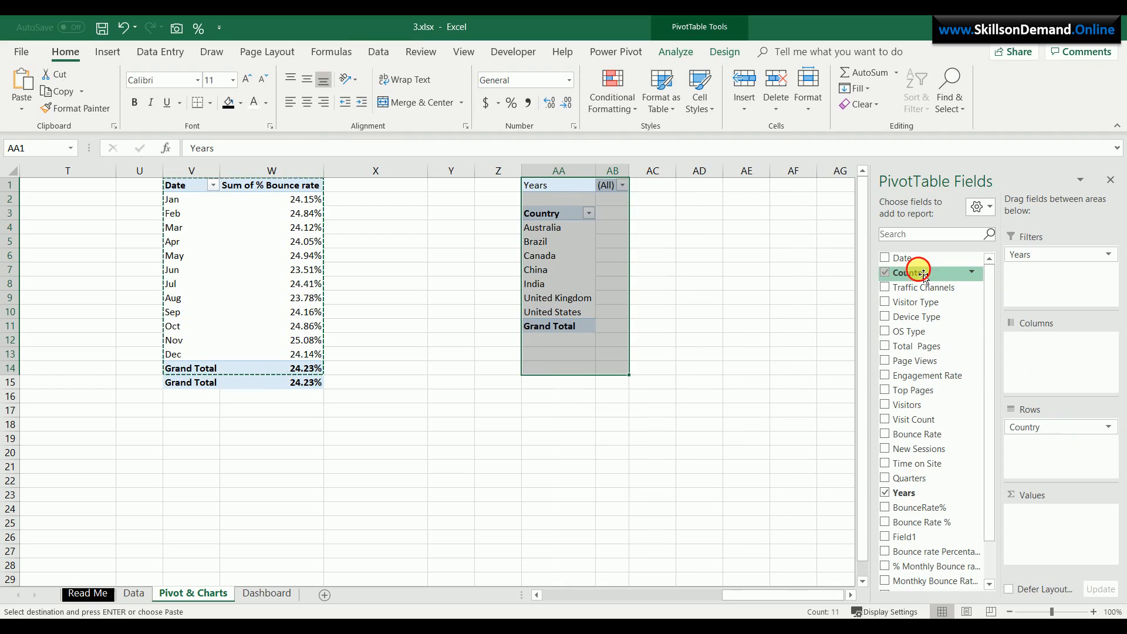
drag(923, 273, 1081, 536)
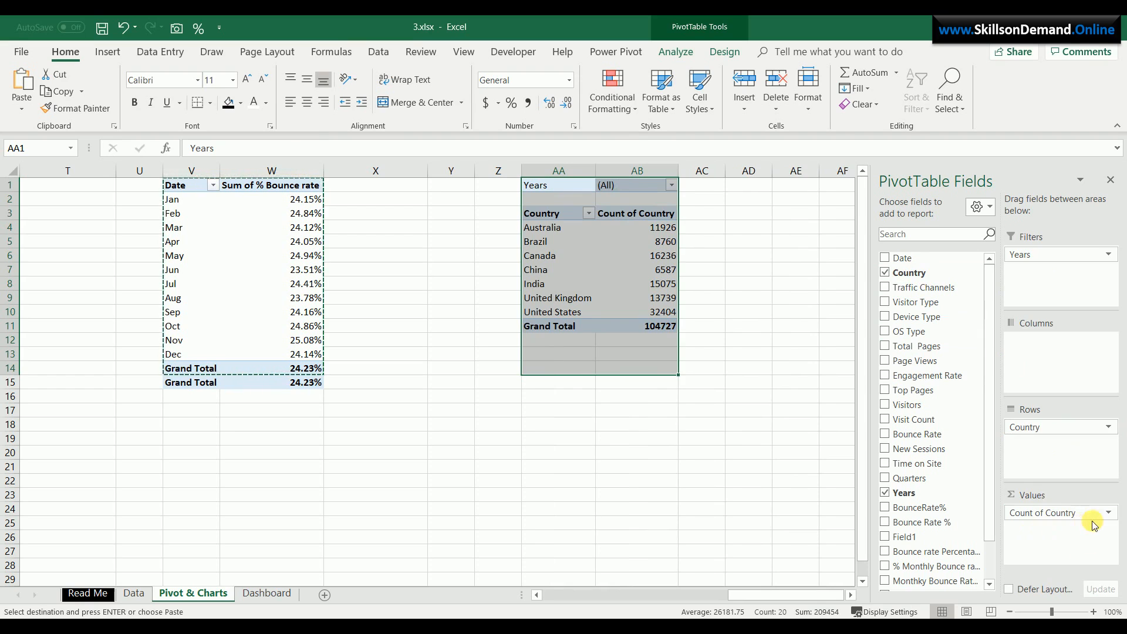
click(738, 474)
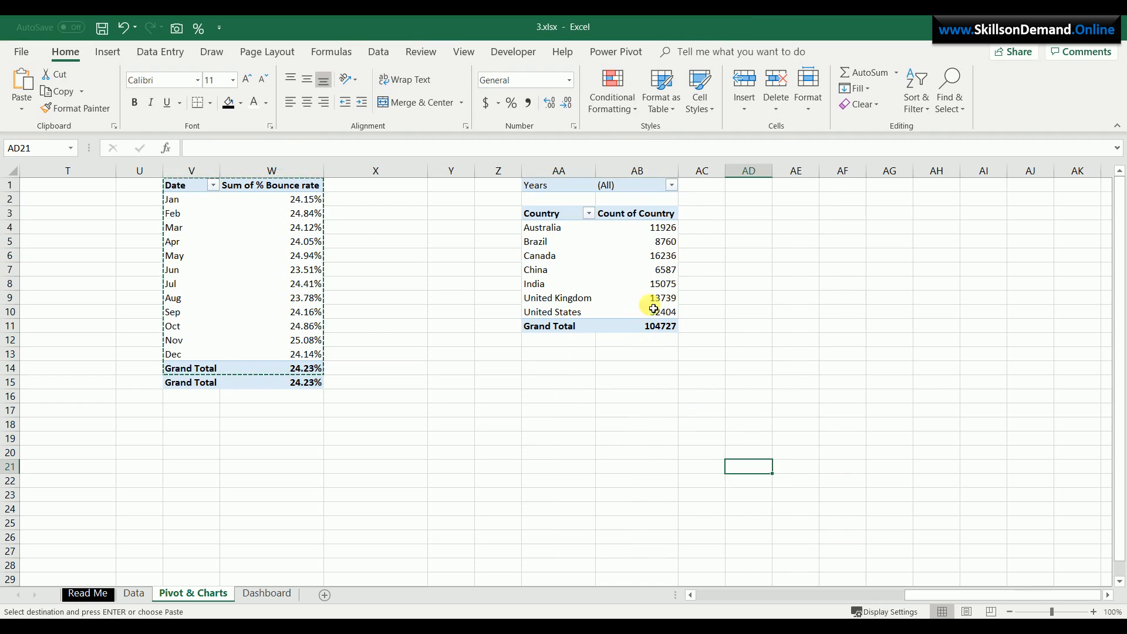
Sort the country PivotTable by Count of Country from largest to smallest
click(659, 283)
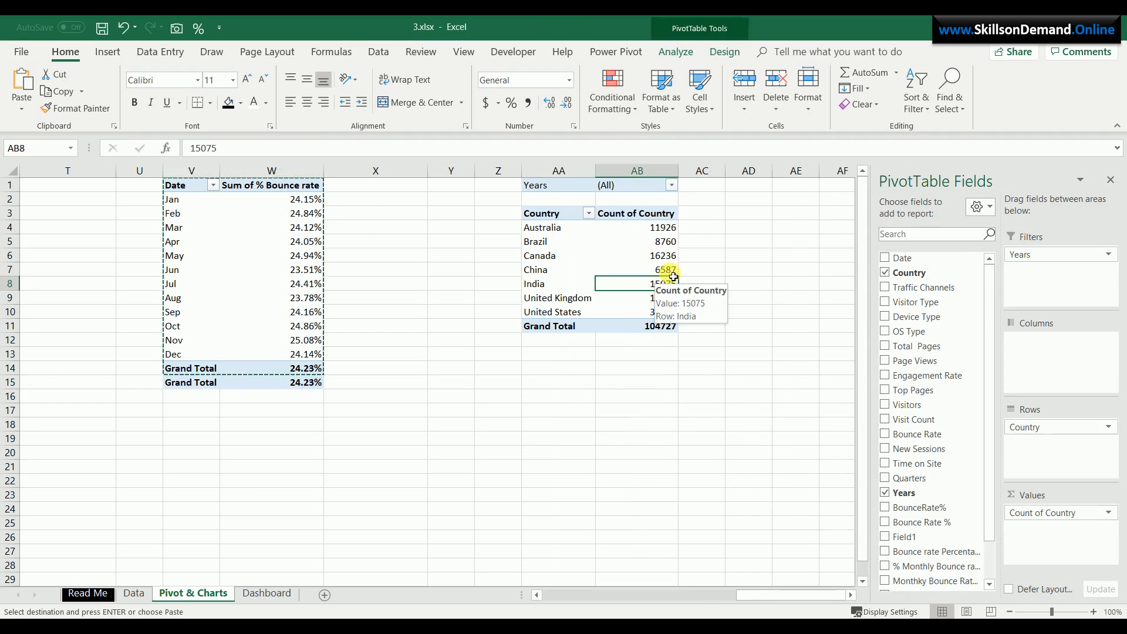
click(930, 100)
click(940, 146)
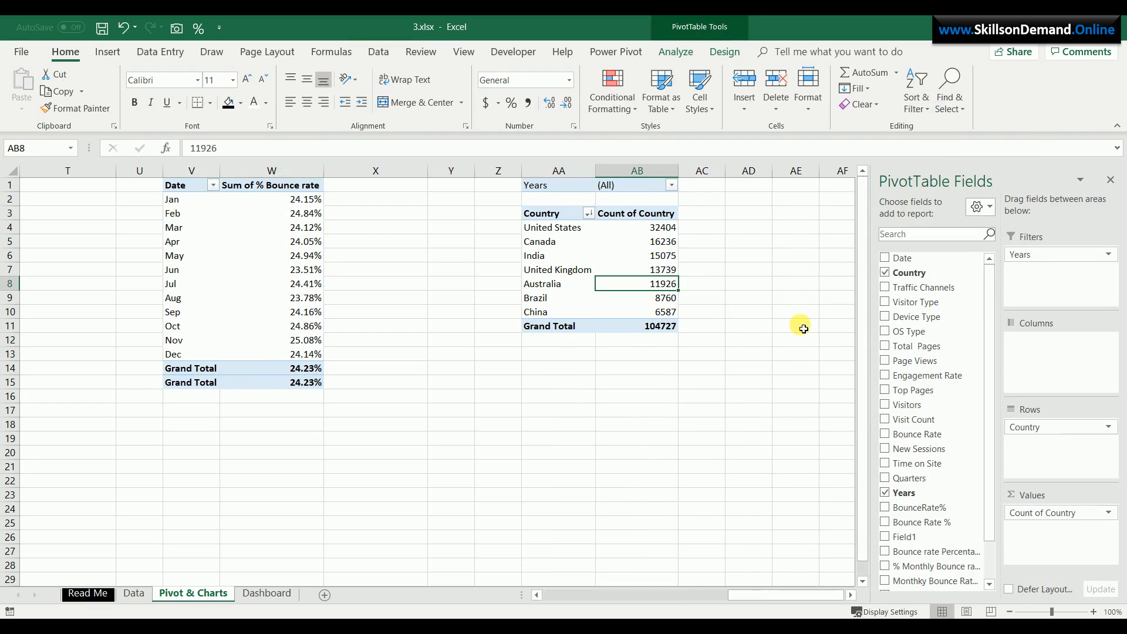
click(804, 329)
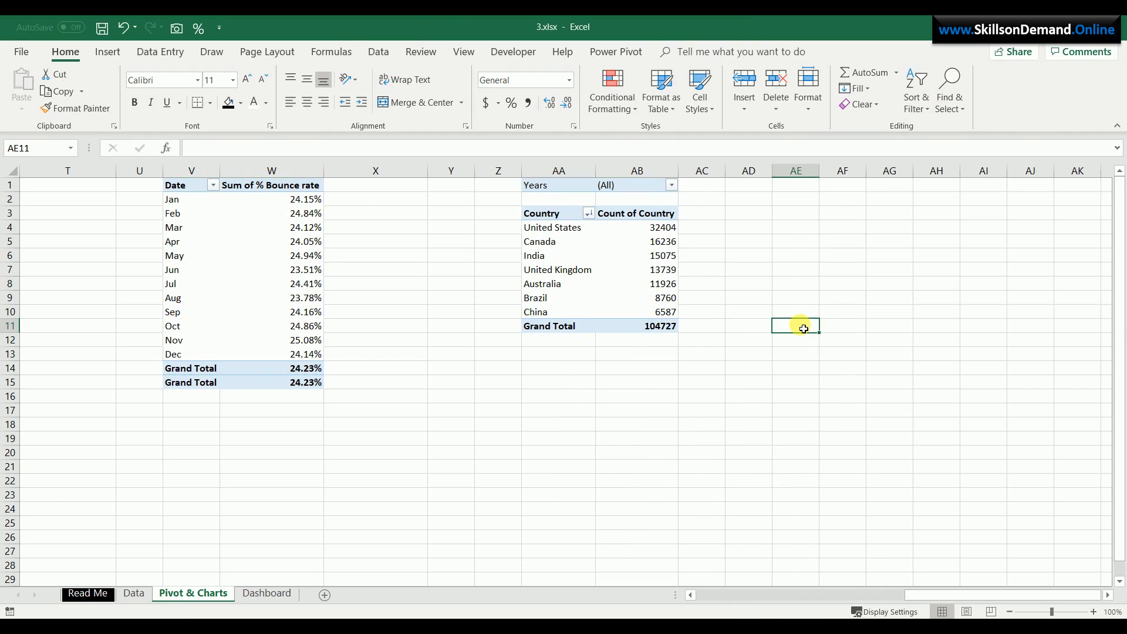
click(584, 442)
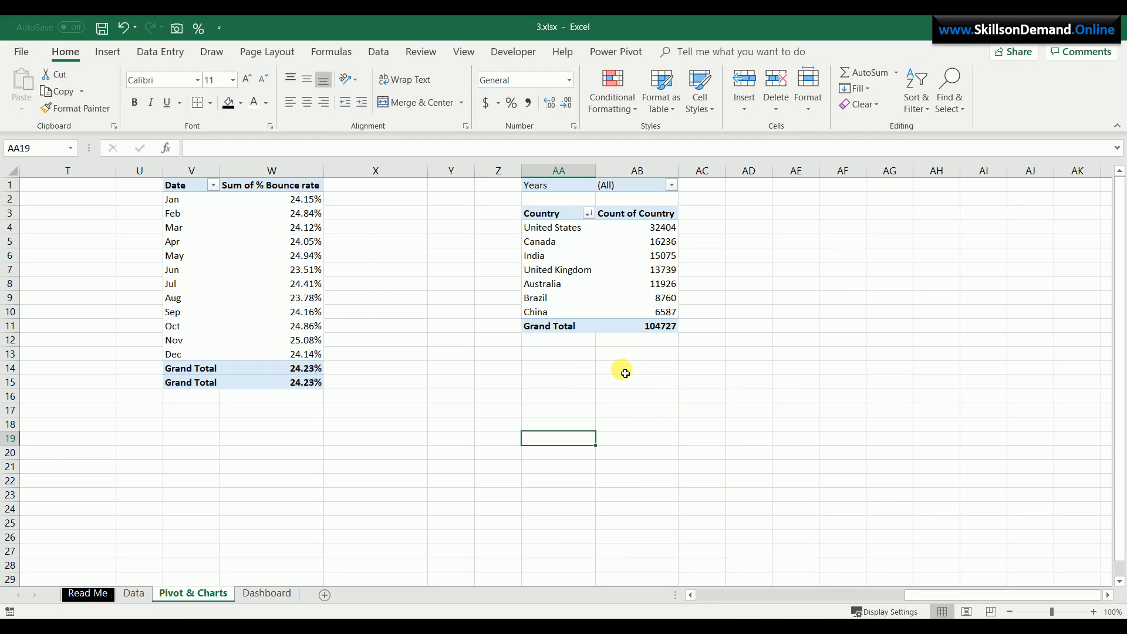
Add the headers "Country" in S1 and "Count of Visitors" in T1 of the Dashboard sheet and autofit column T
click(263, 594)
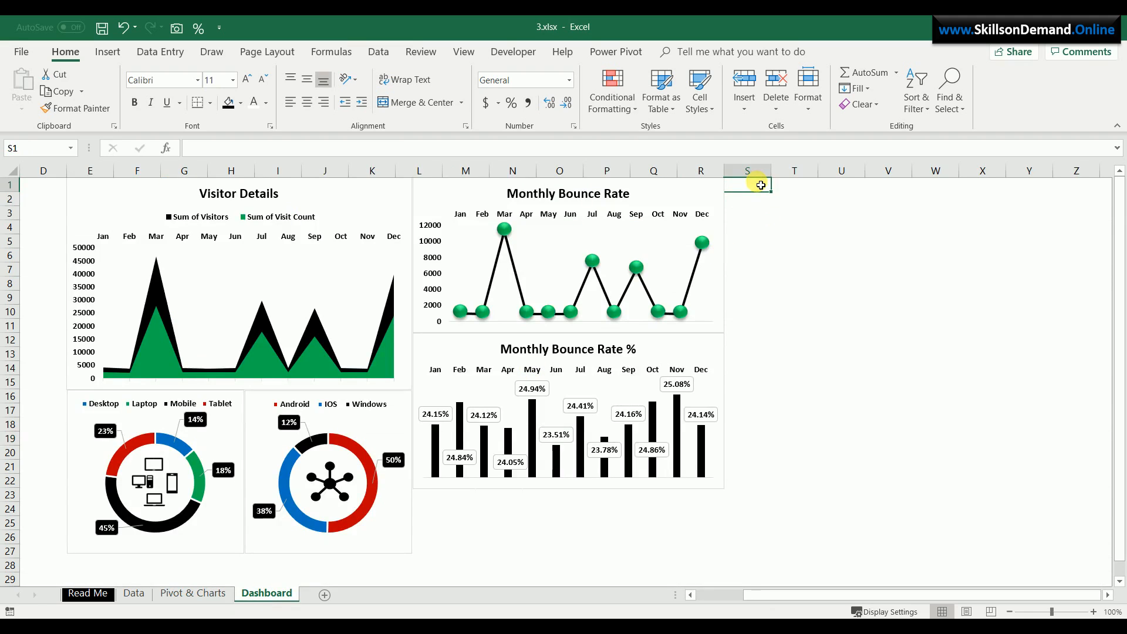
text(Country)
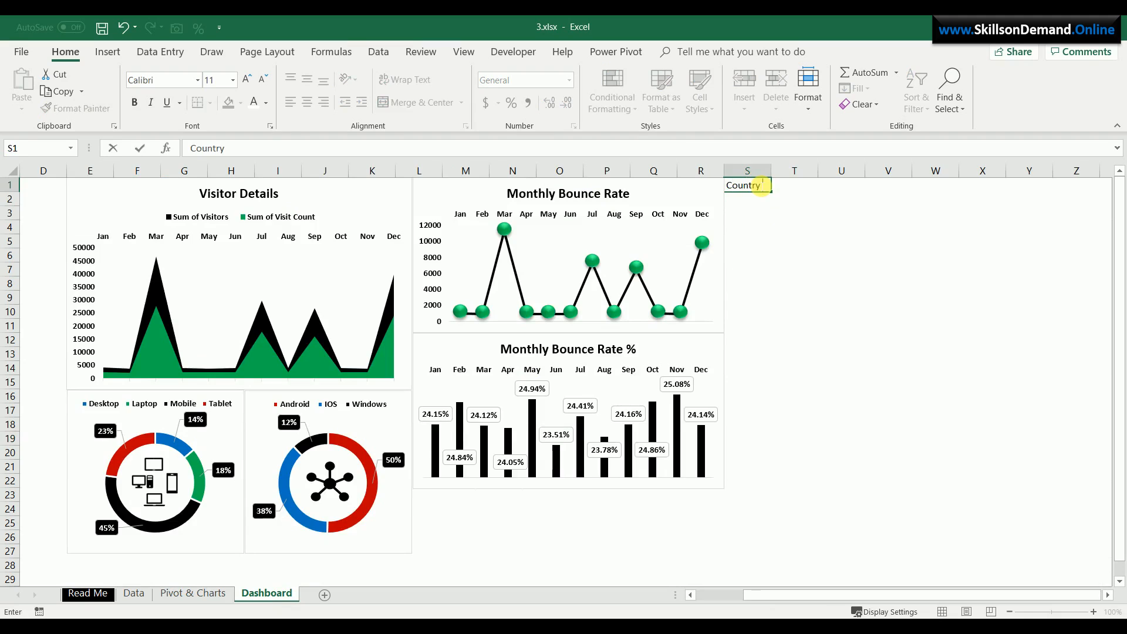
key(Tab)
text(Cou)
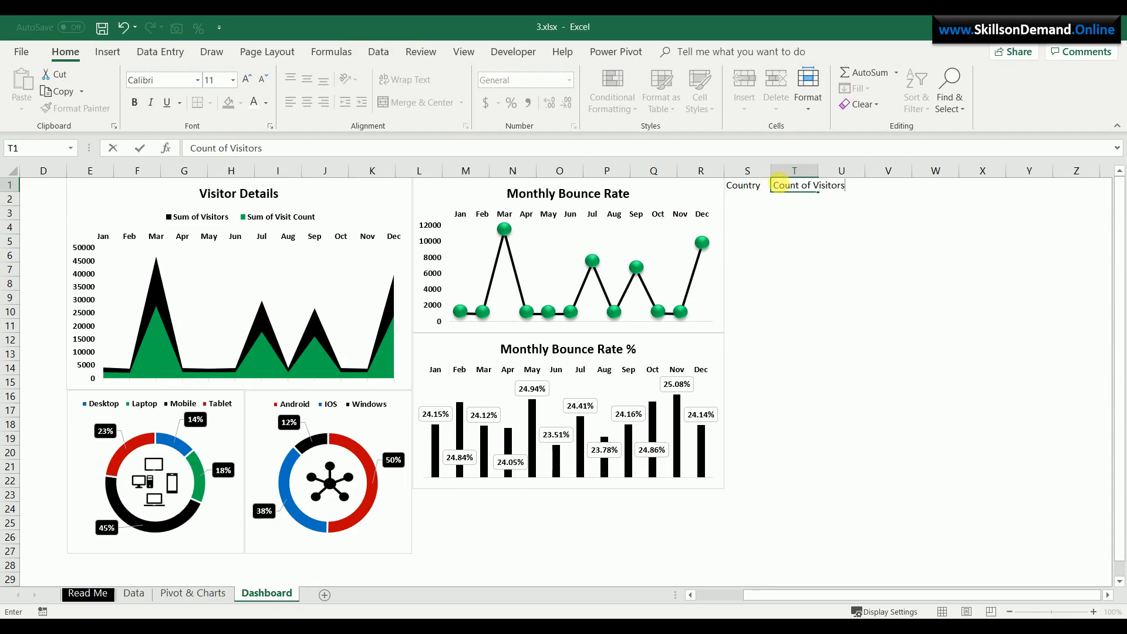
double_click(820, 171)
click(792, 214)
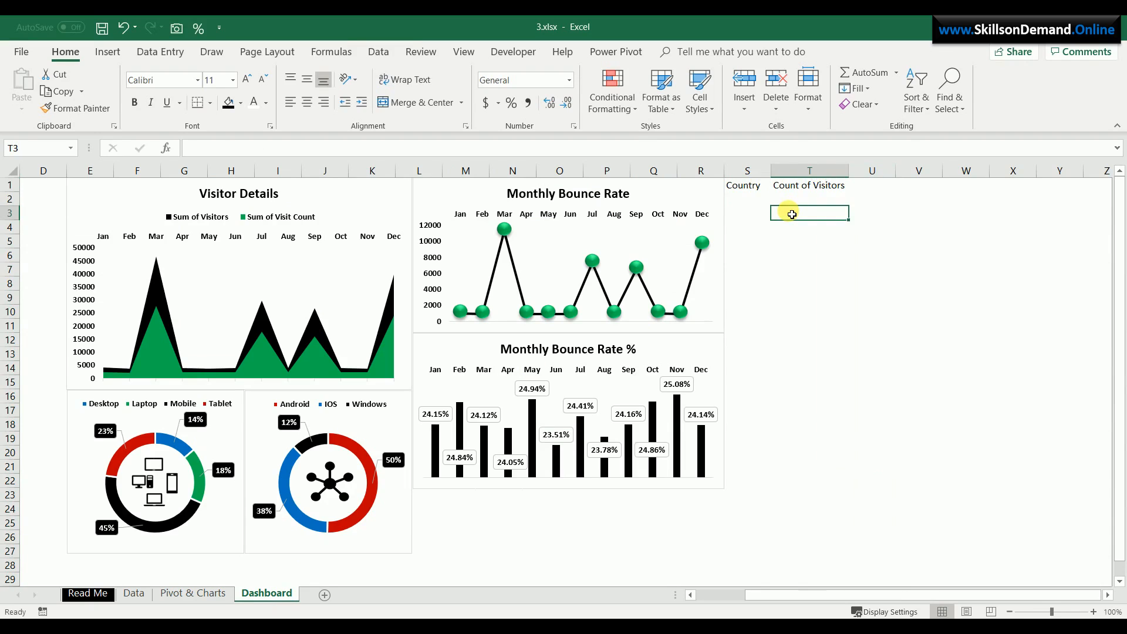
Link Dashboard cell S2 to the first country name in the PivotTable with ='Pivot & Charts'!AA4
click(753, 203)
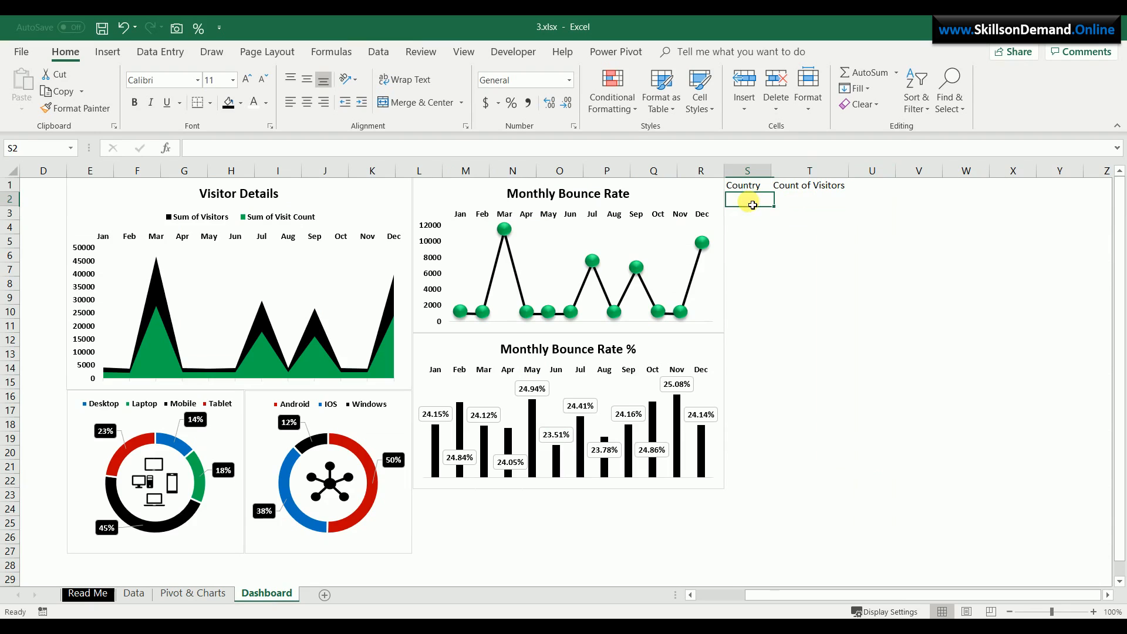
text(=)
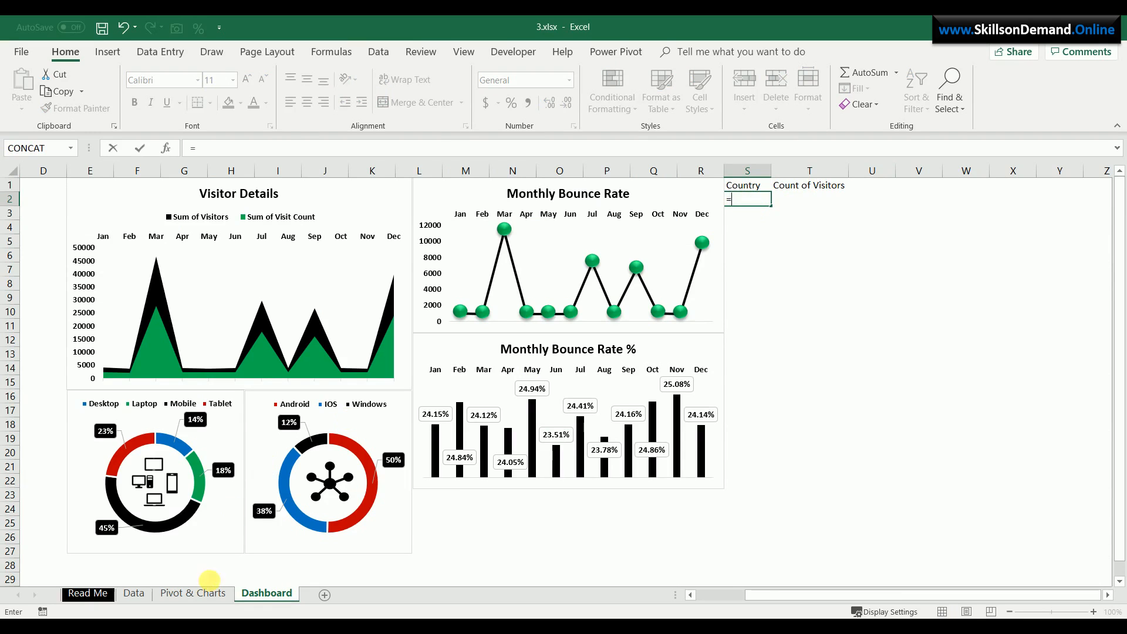
click(205, 592)
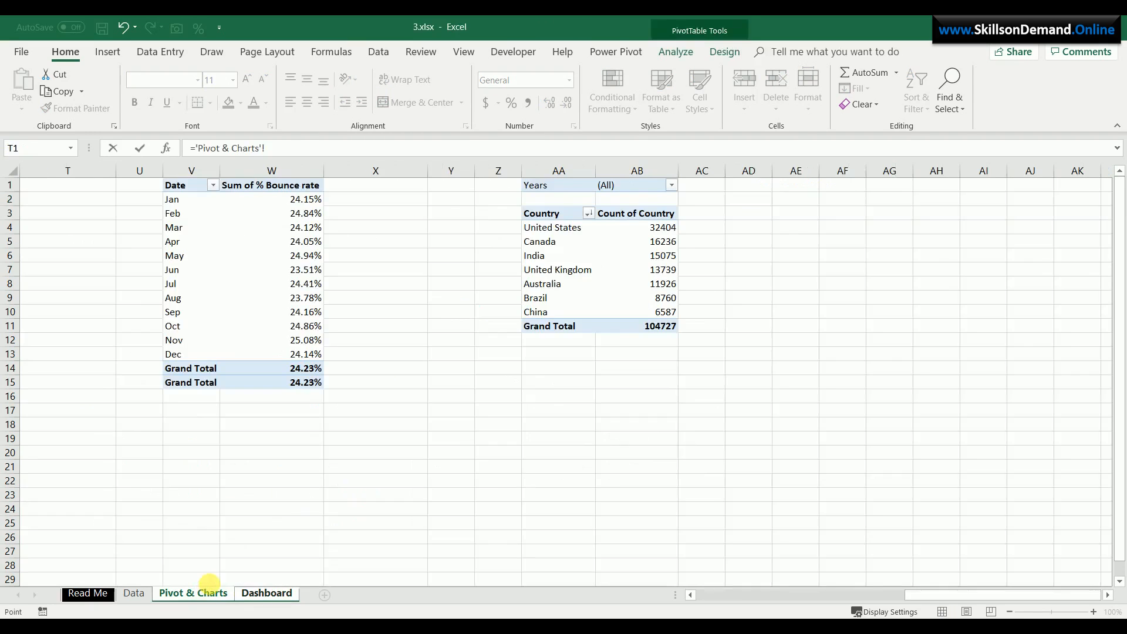
click(561, 239)
click(564, 228)
key(Return)
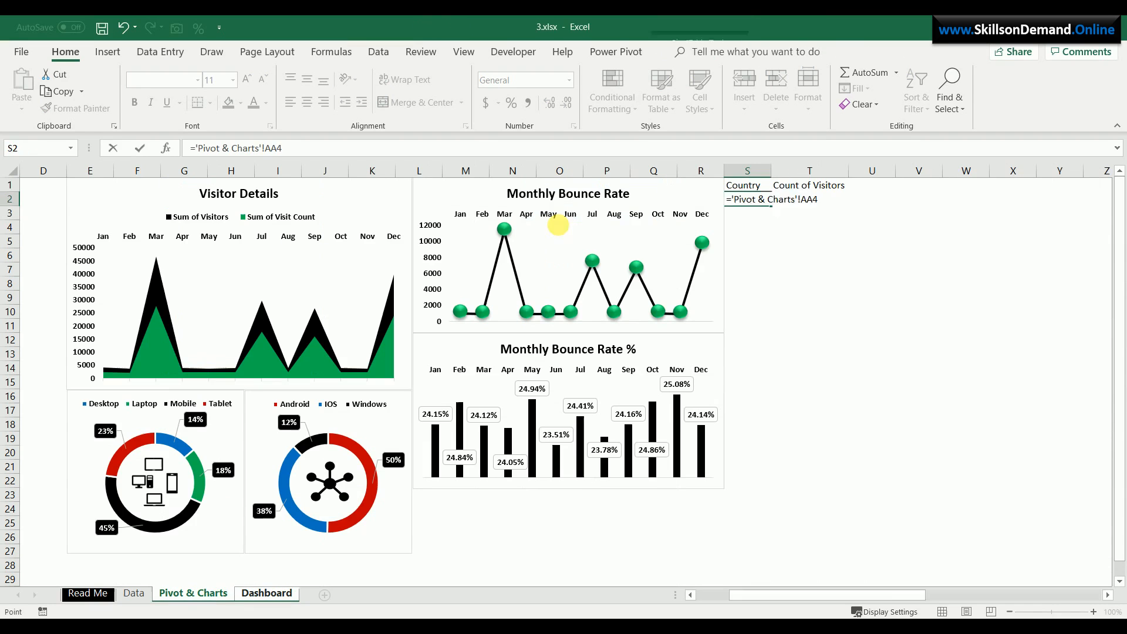
Link Dashboard cell T2 to the United States count in the country PivotTable and autofit column S
click(813, 200)
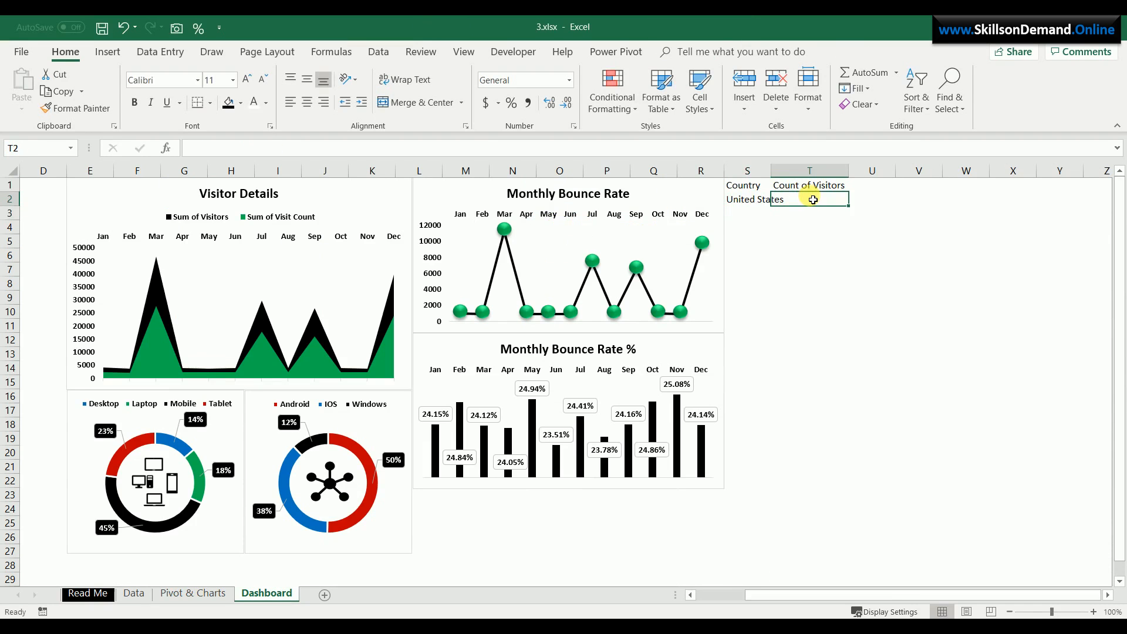
text(=)
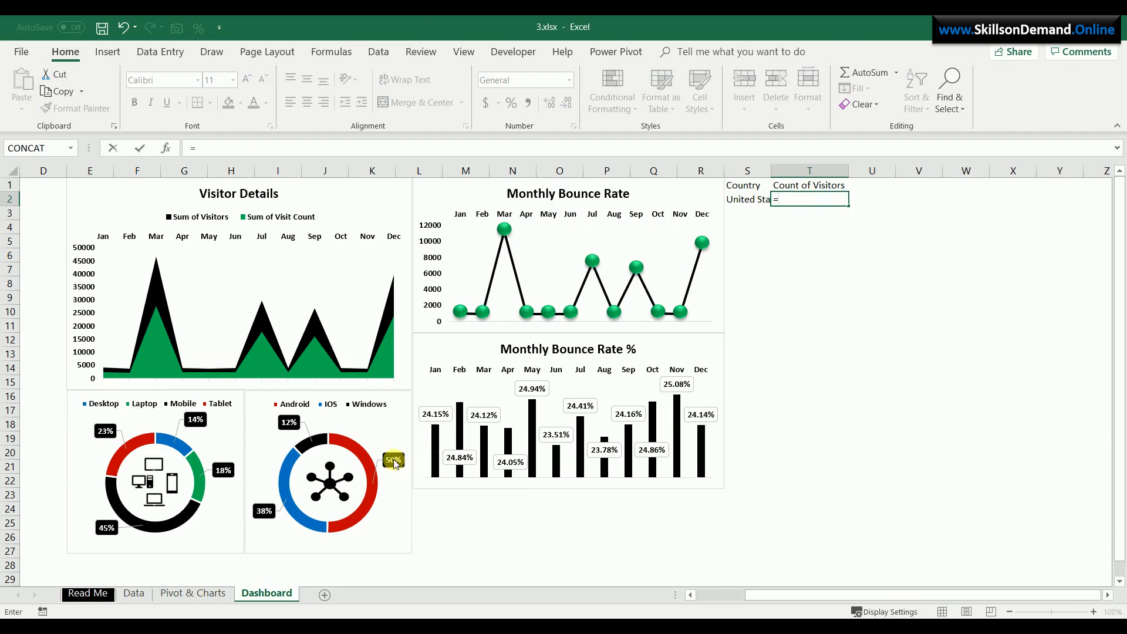
click(194, 593)
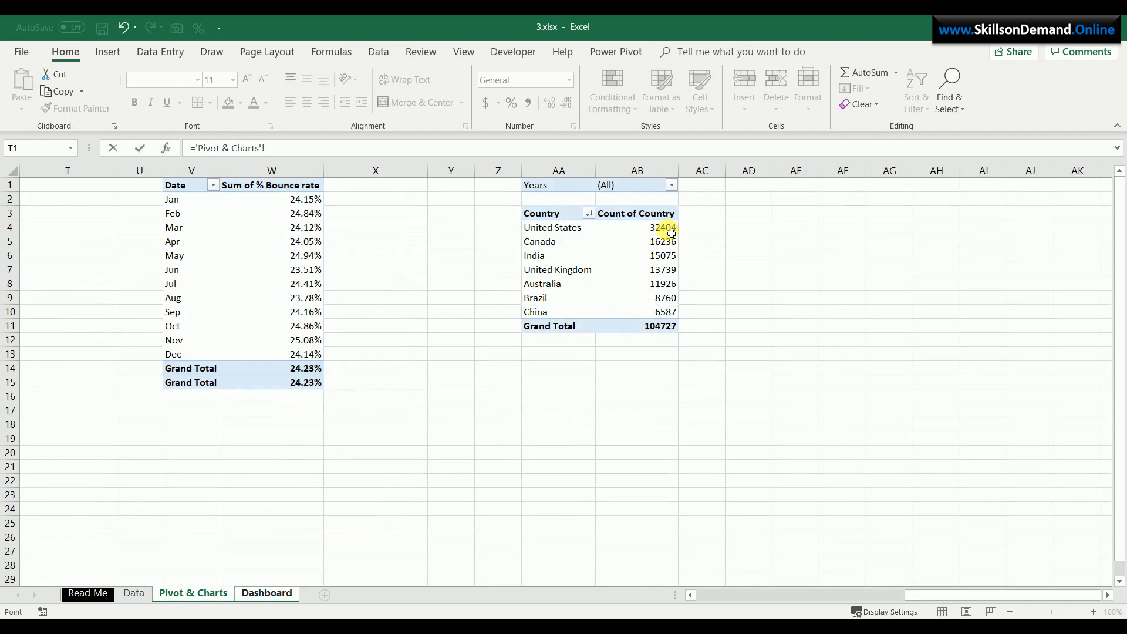
click(672, 234)
key(Return)
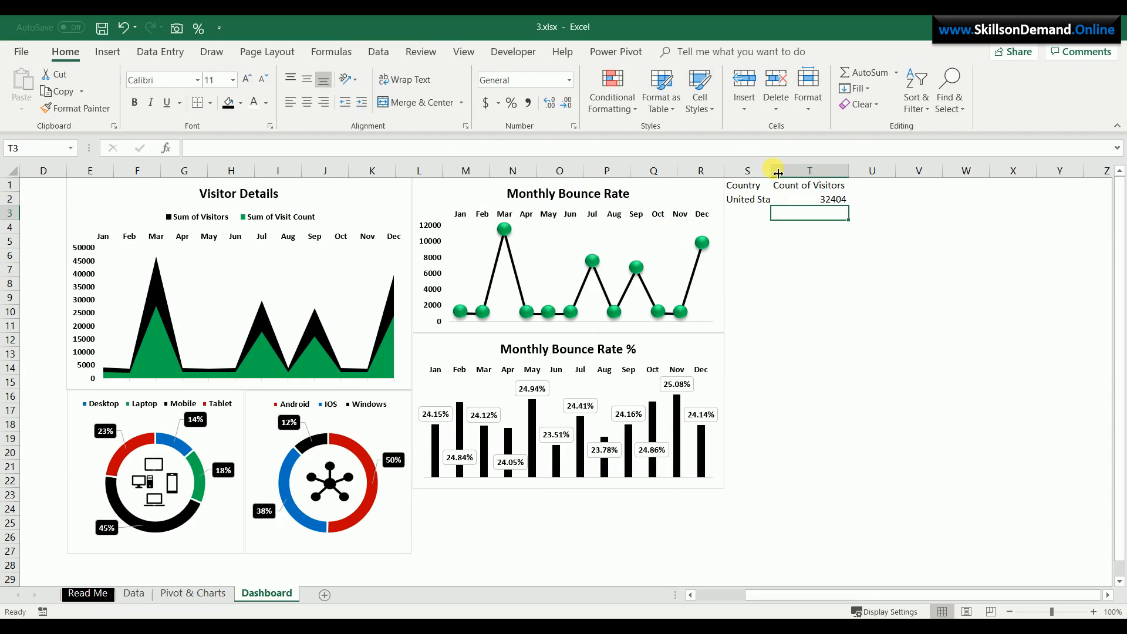
double_click(773, 169)
Fill the S2:T2 formulas down to row 9 and delete the Grand Total entries in S9:T9
drag(757, 206, 858, 297)
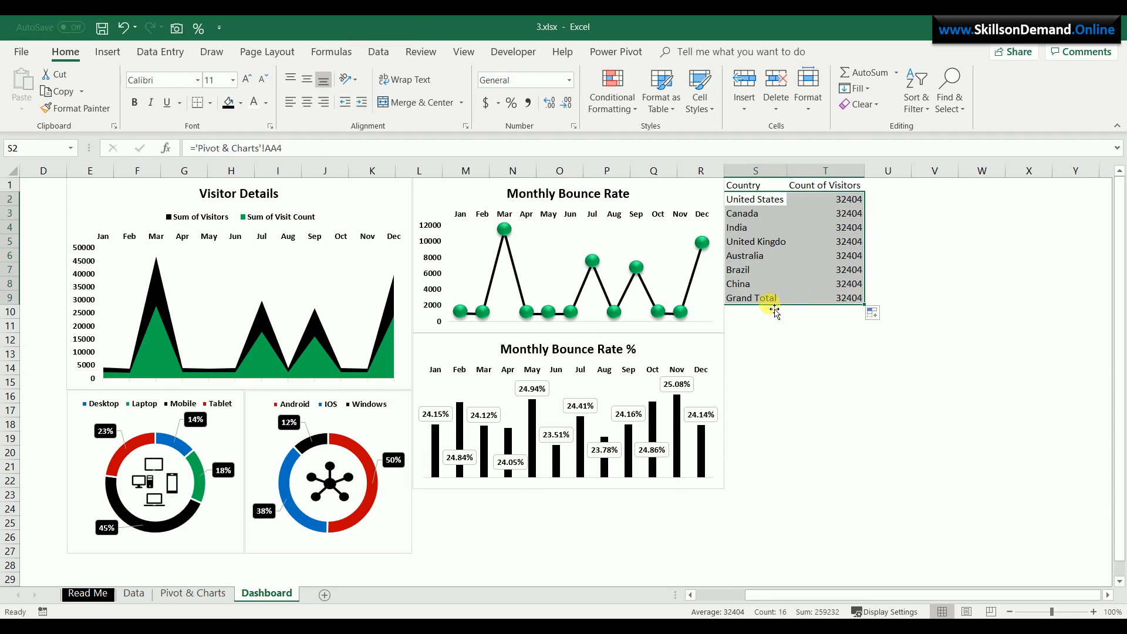
drag(766, 303, 848, 304)
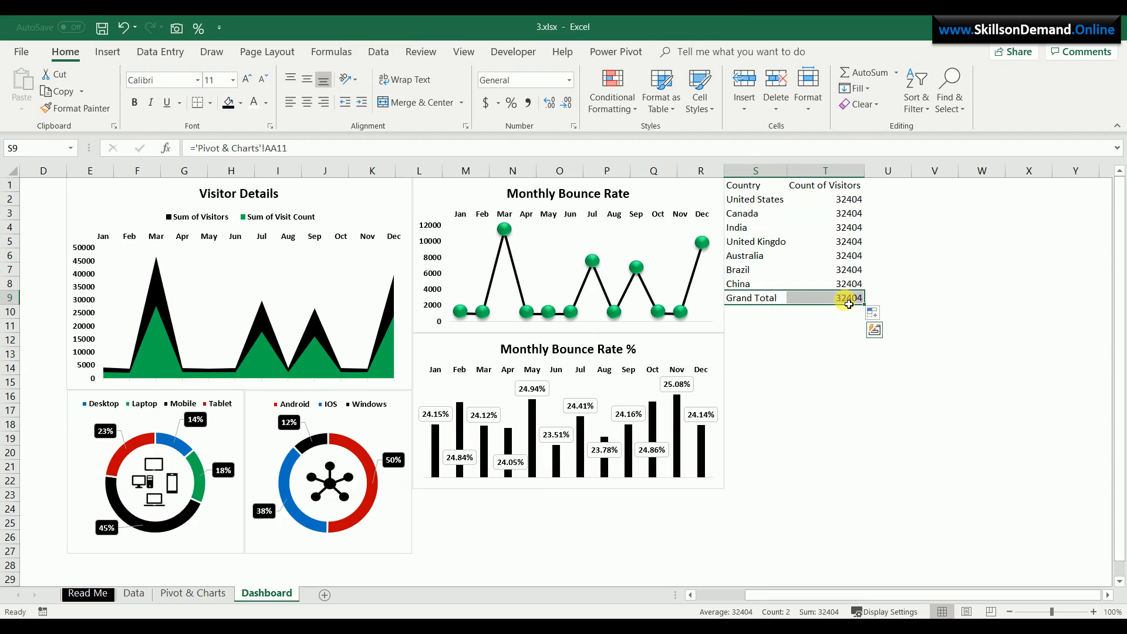
key(Delete)
Link Dashboard cells T3 and T4 to the Canada and India counts in the country PivotTable on Pivot & Charts
click(851, 215)
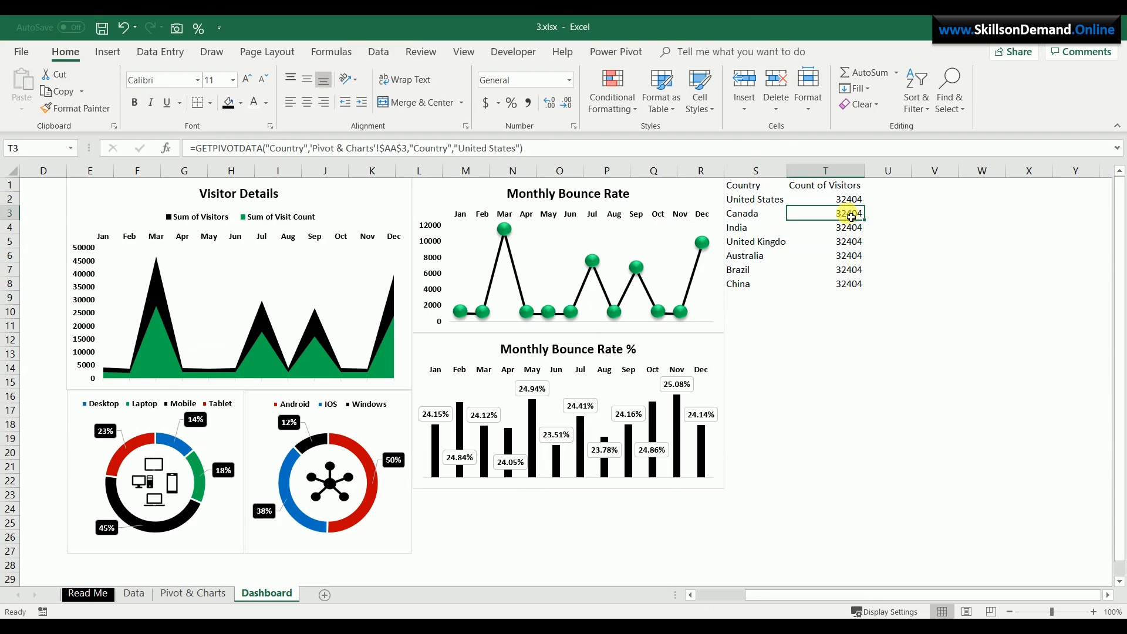
text(=)
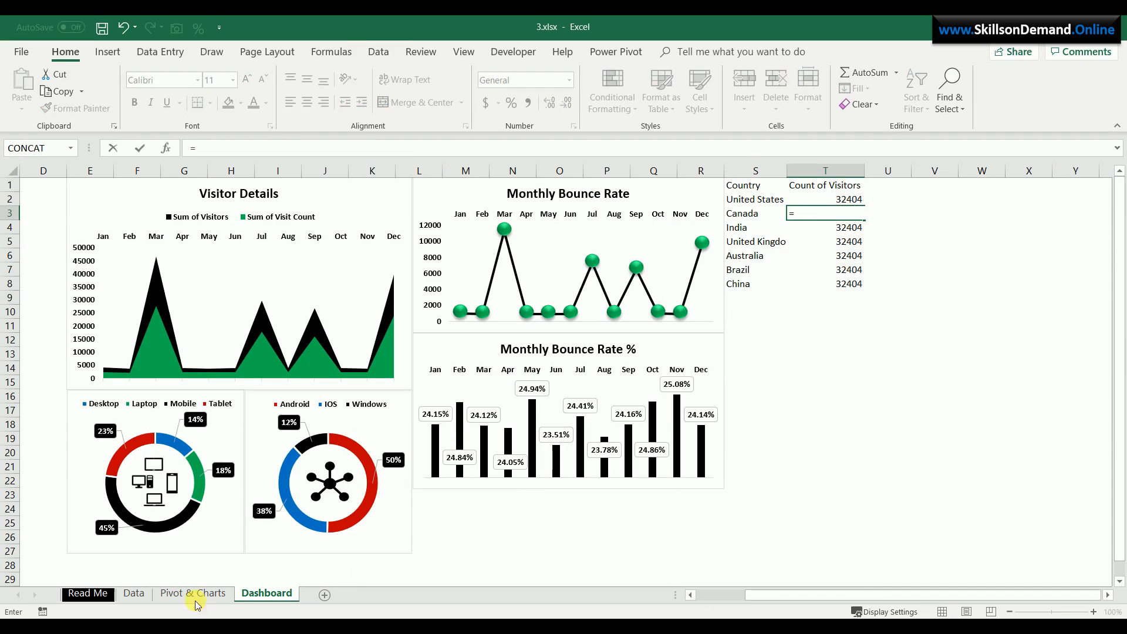
click(196, 599)
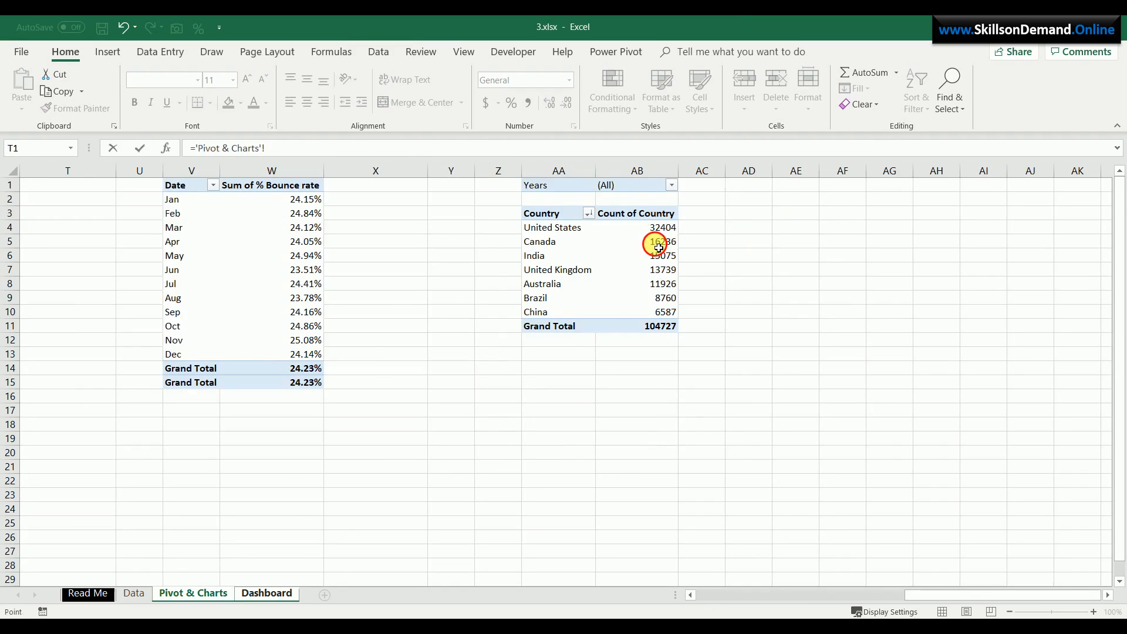
click(649, 241)
key(Return)
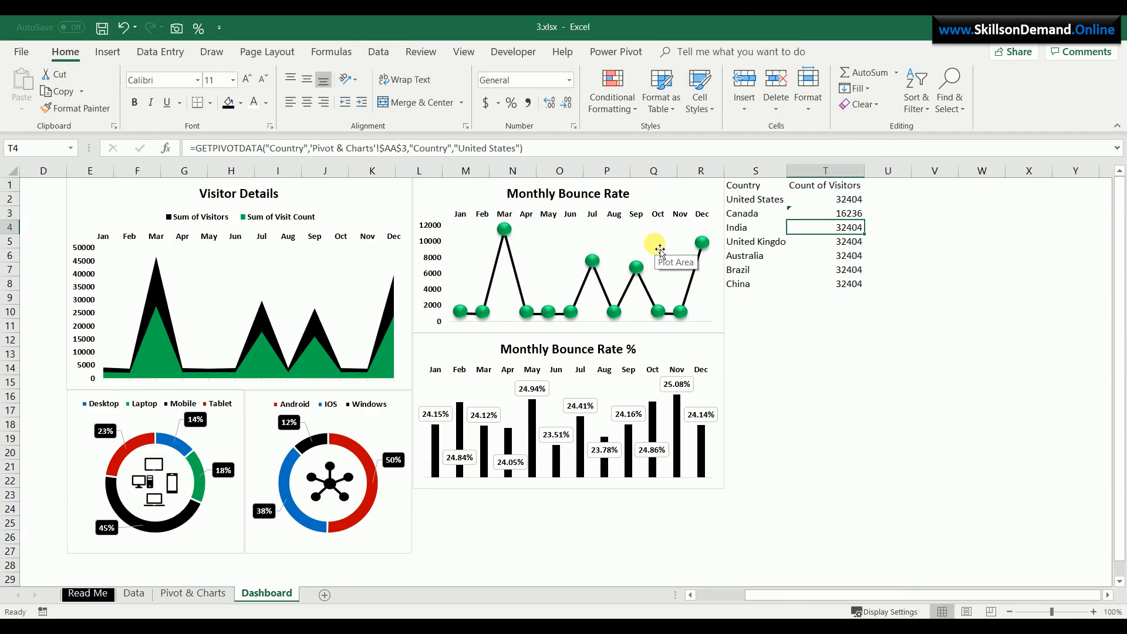
text(=)
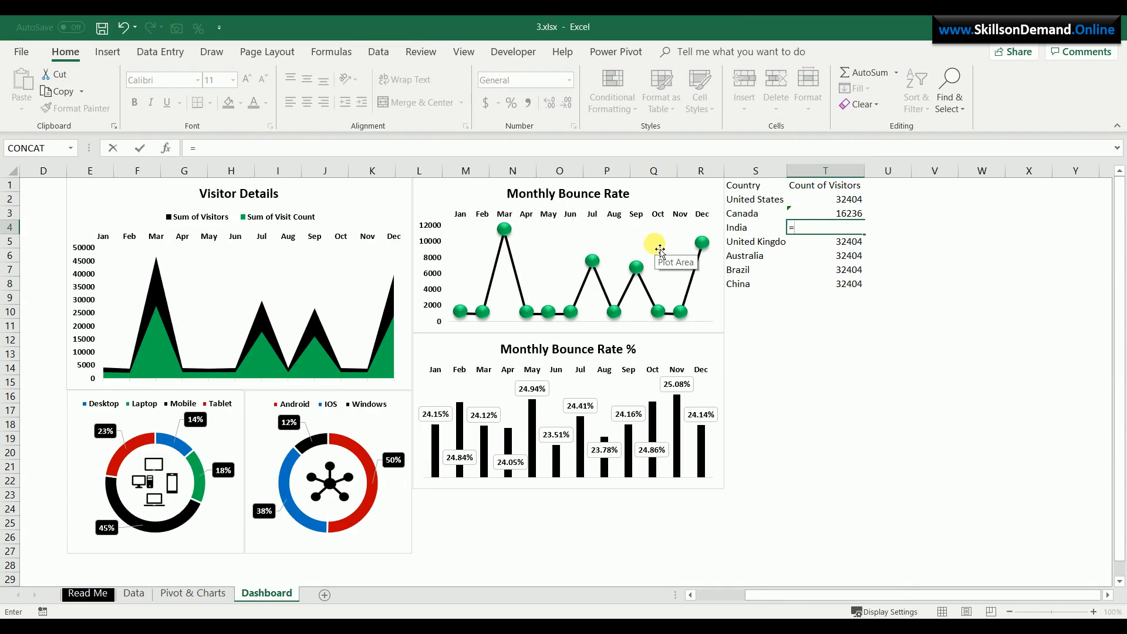
click(187, 594)
click(655, 259)
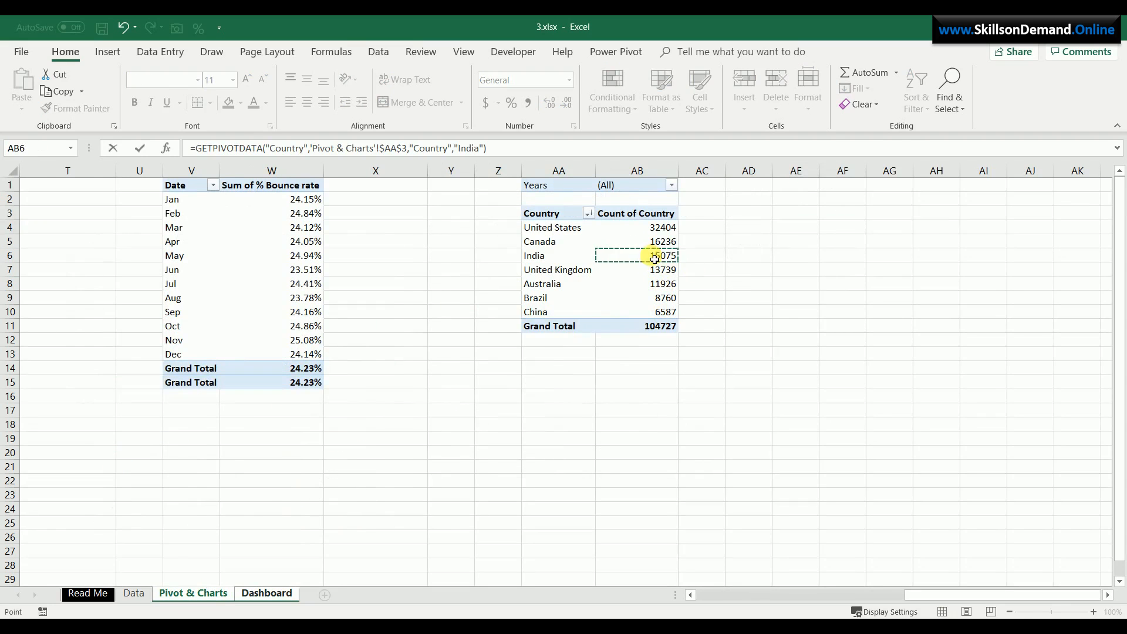
key(Return)
Link Dashboard cells T5 and T6 to the United Kingdom and Australia counts in the country PivotTable
text(=)
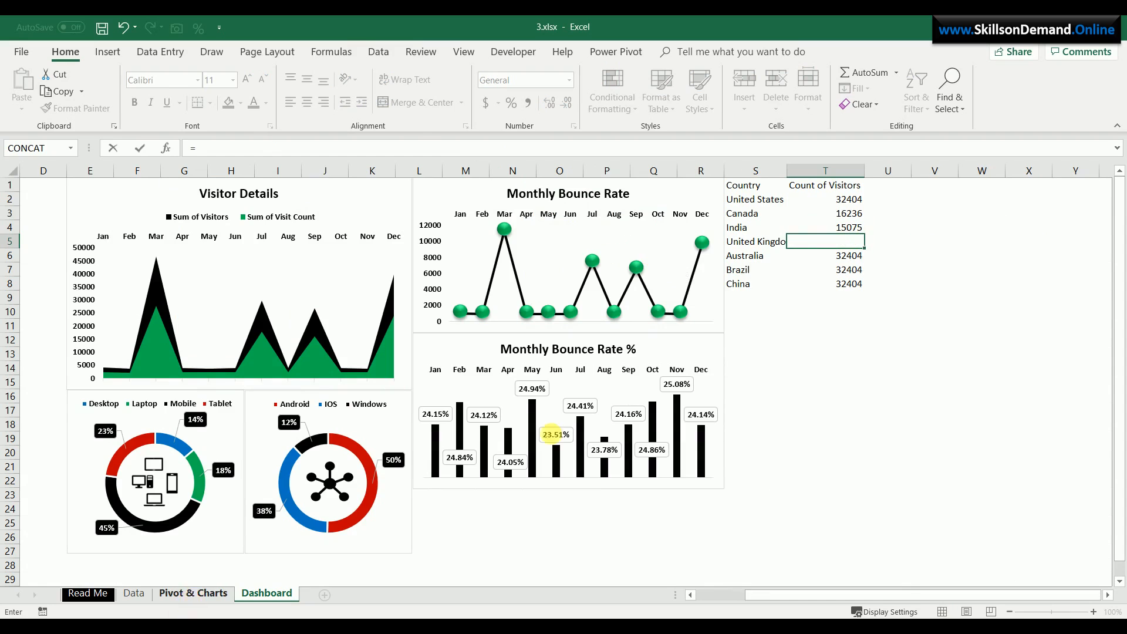
key(ctrl+Page_Up)
click(672, 281)
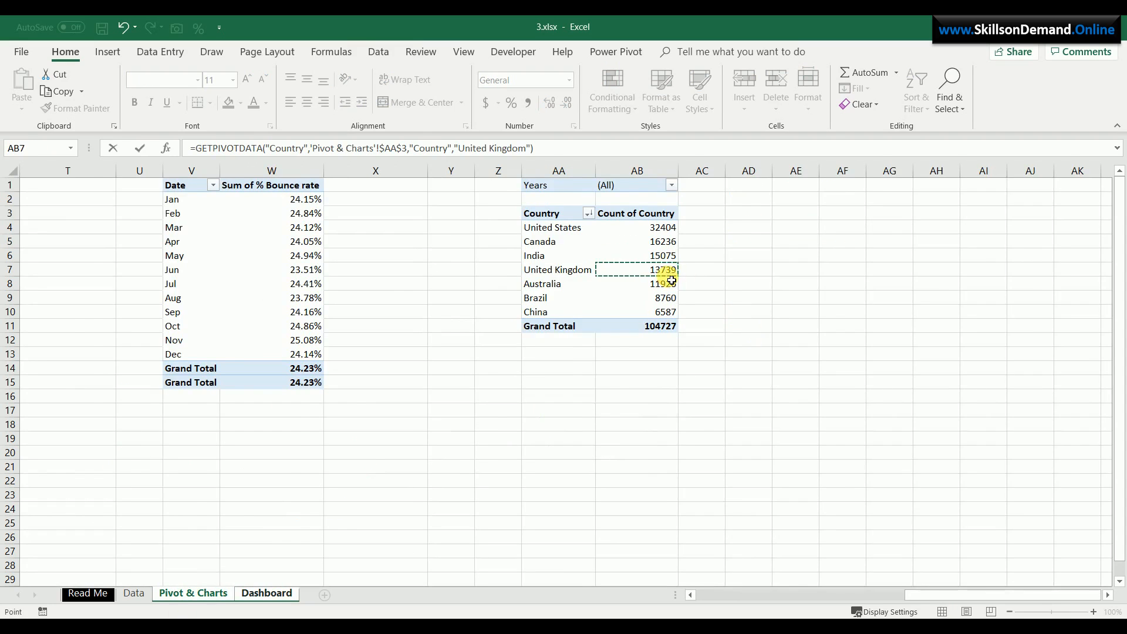
key(Return)
text(=)
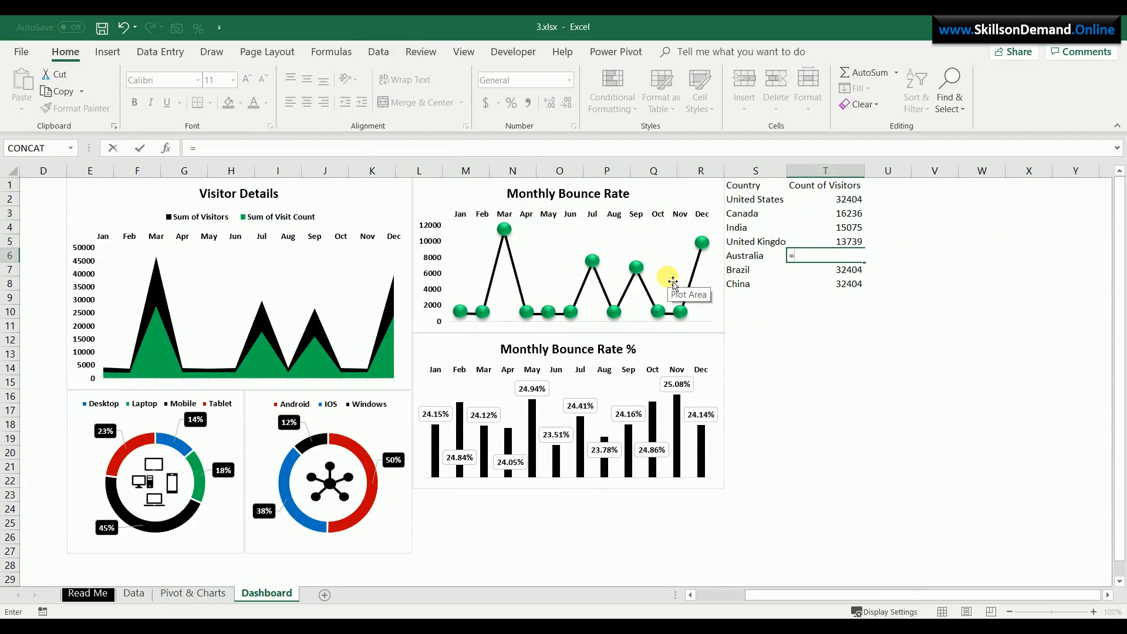
click(183, 595)
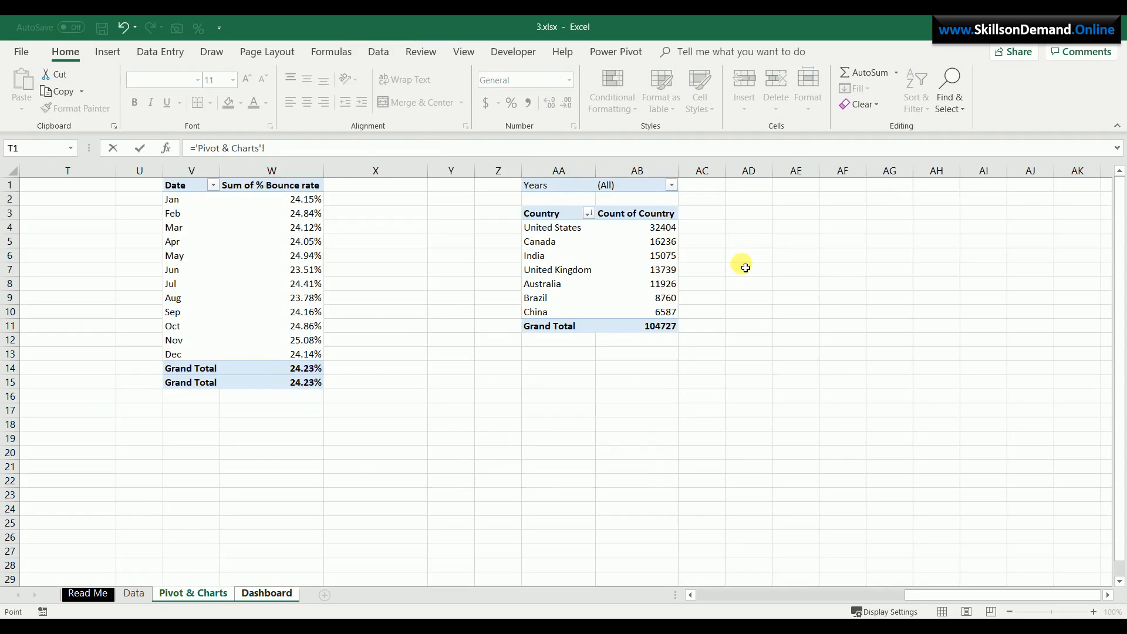
click(663, 285)
key(Return)
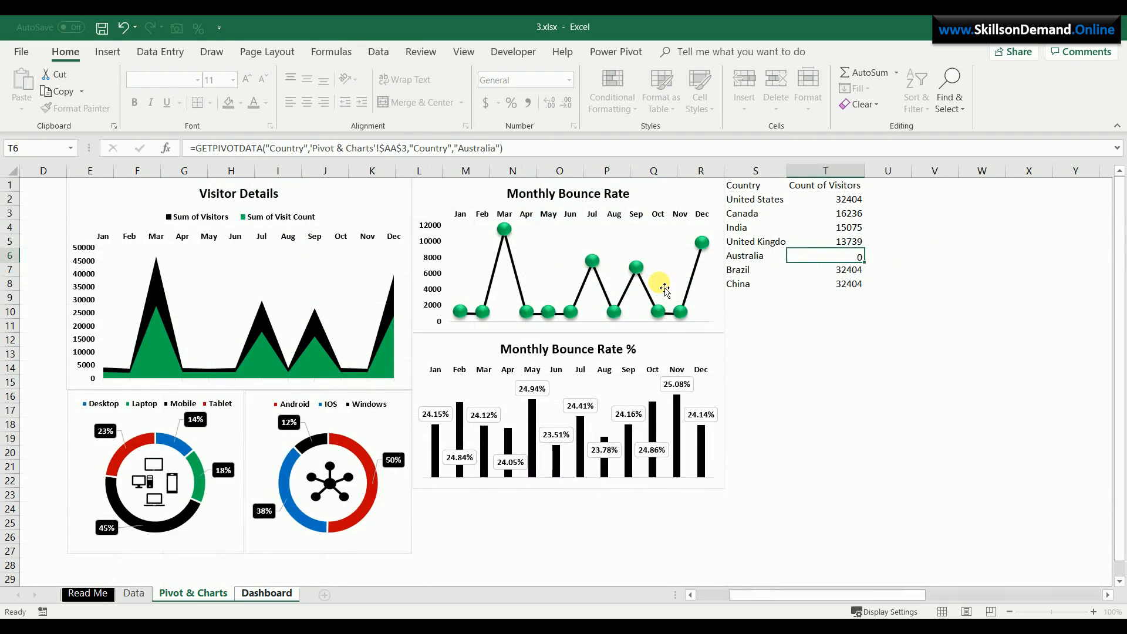
Link Dashboard cells T7 and T8 to the Brazil and China counts in the country PivotTable
text(=)
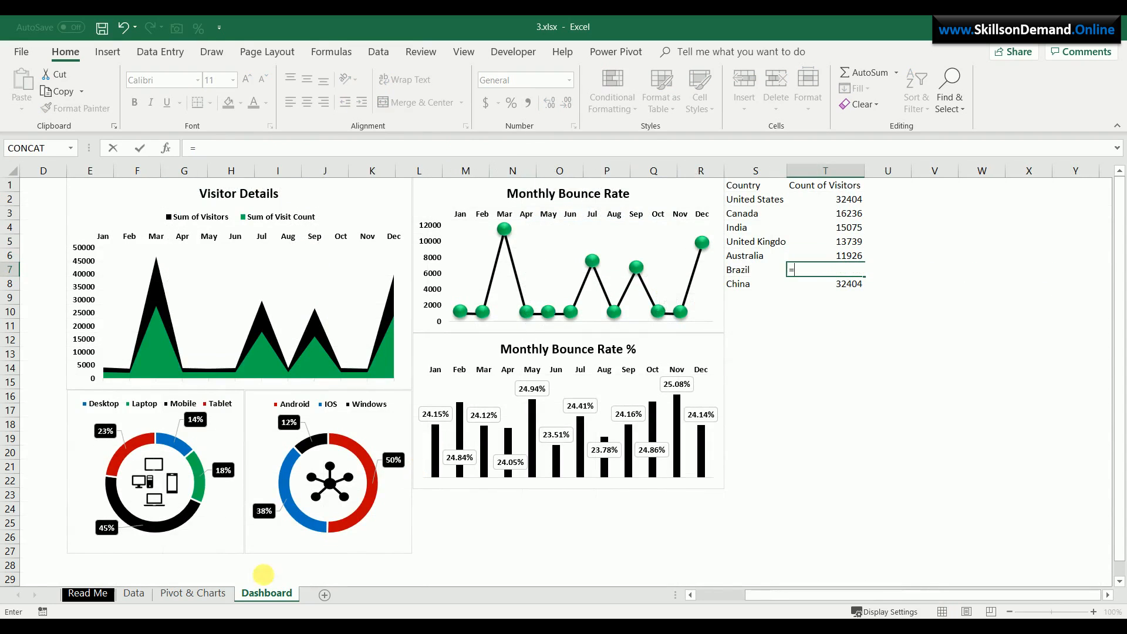
click(211, 594)
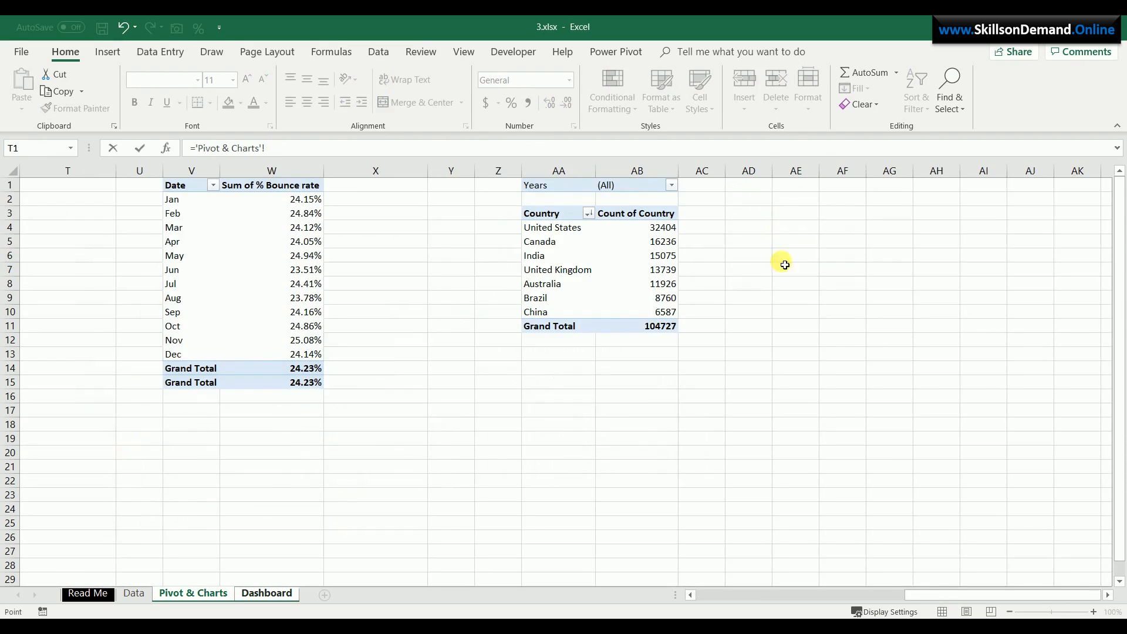
click(656, 299)
key(Return)
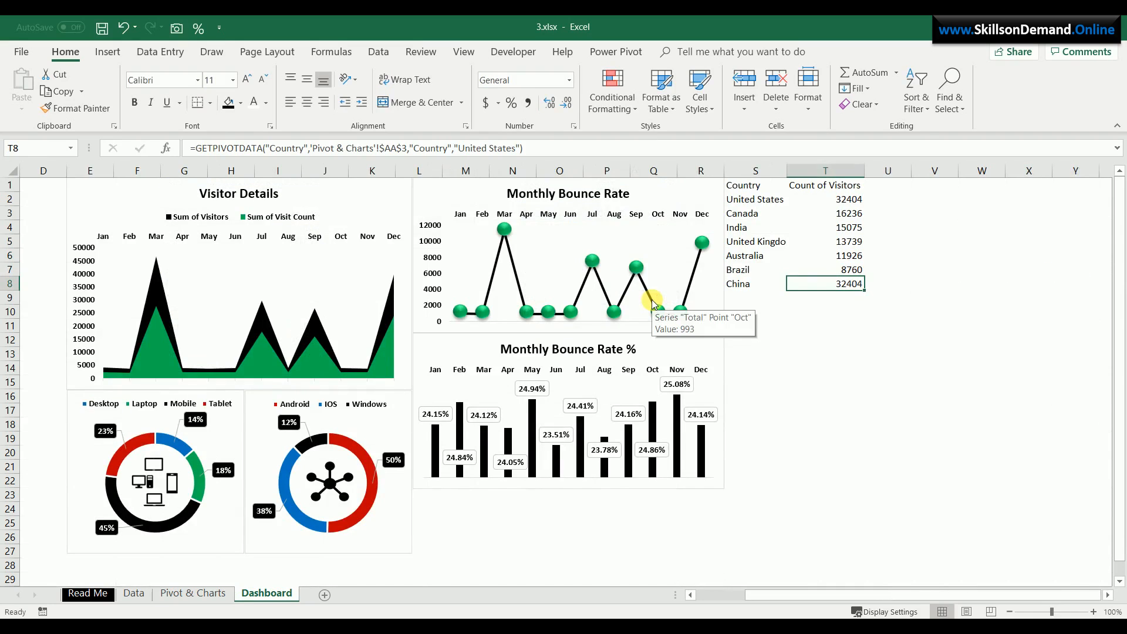
text(=)
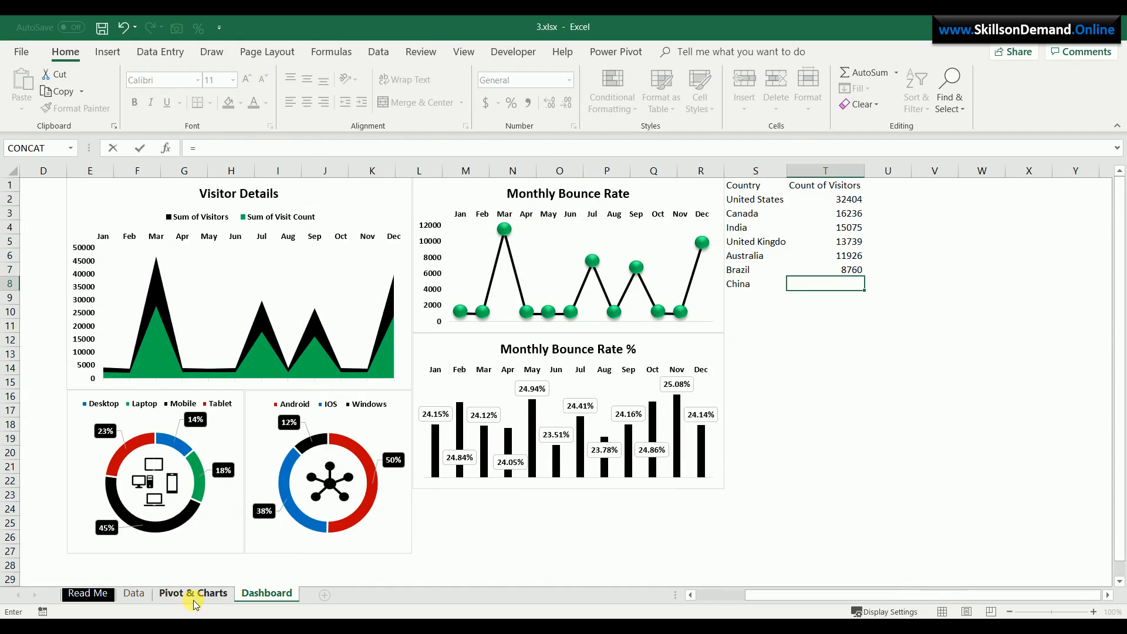
click(195, 594)
click(648, 314)
key(Return)
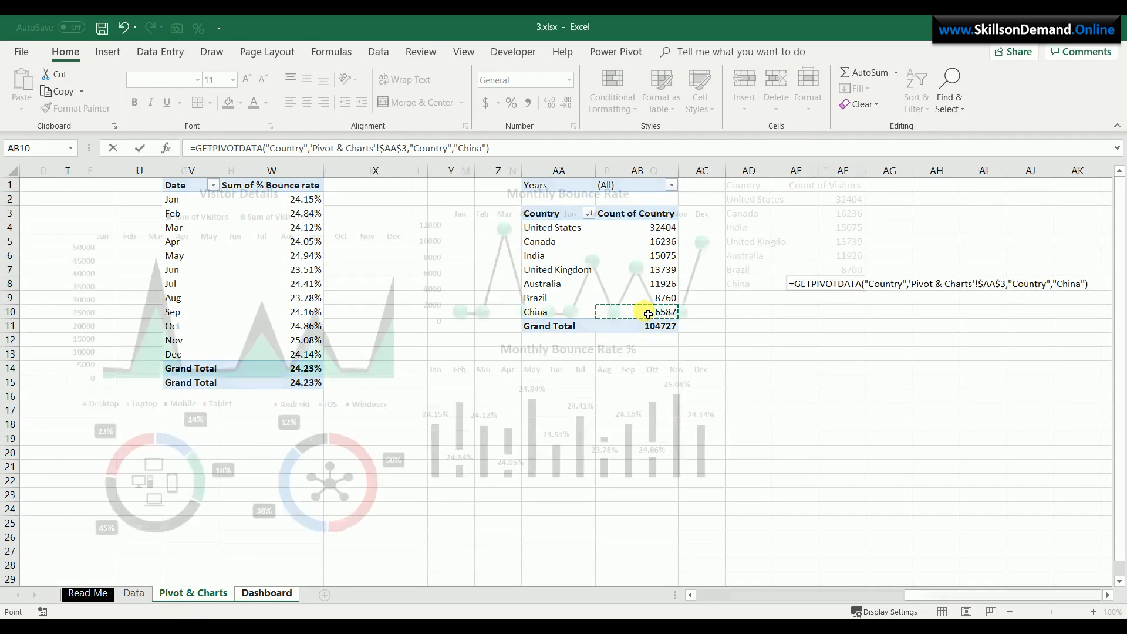
click(890, 369)
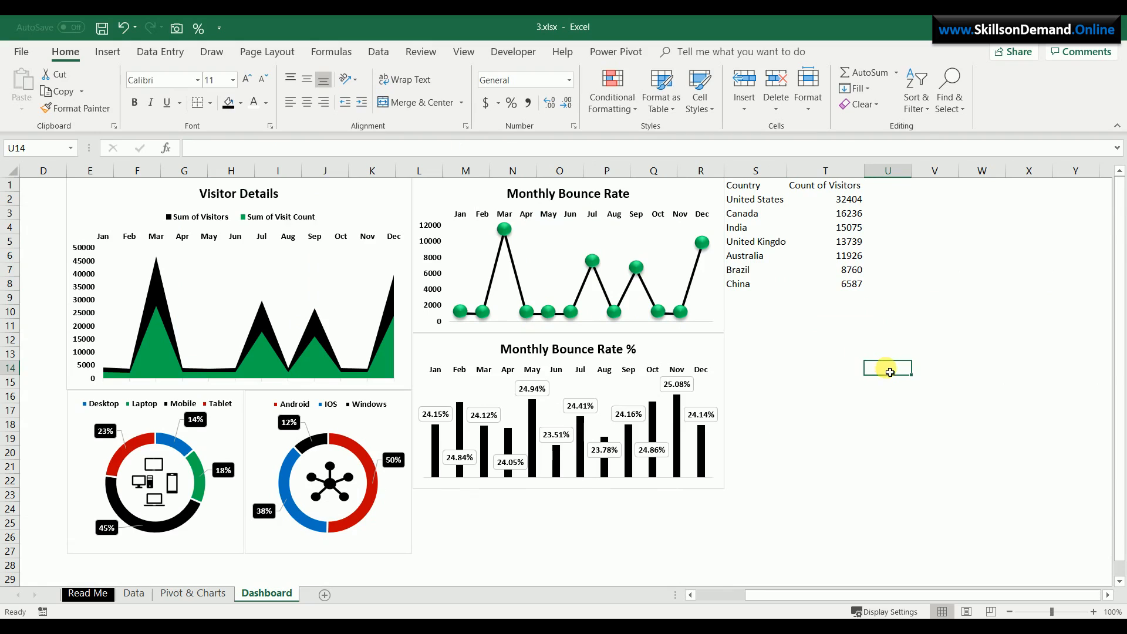
Format the country table S1:T8 with a black fill and bold white text
drag(751, 187, 850, 284)
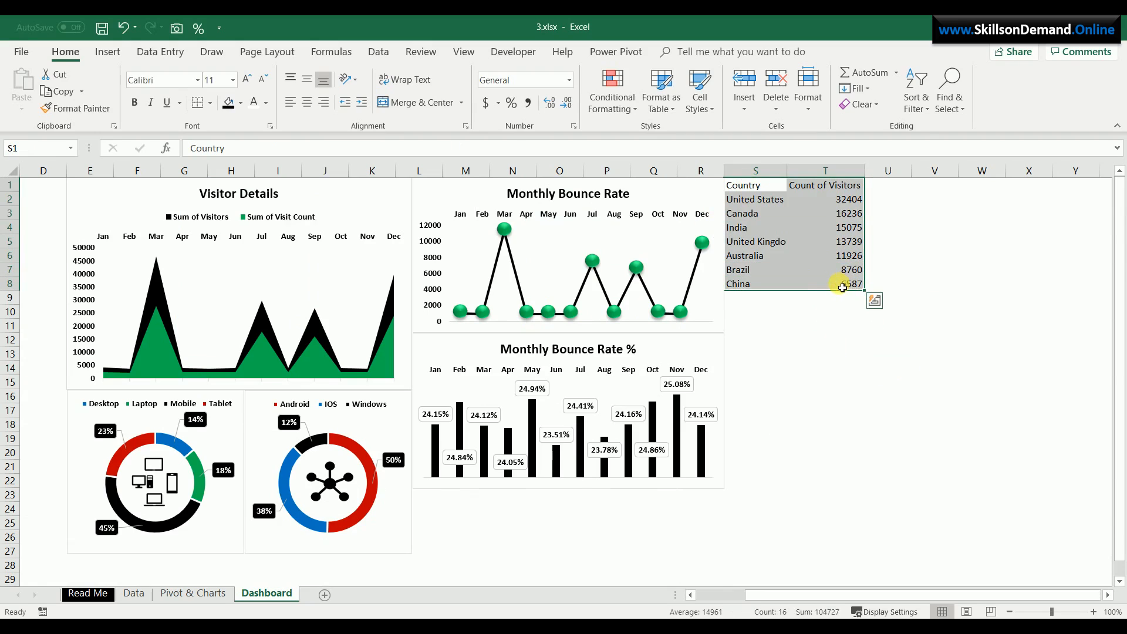
click(228, 102)
click(266, 103)
click(254, 104)
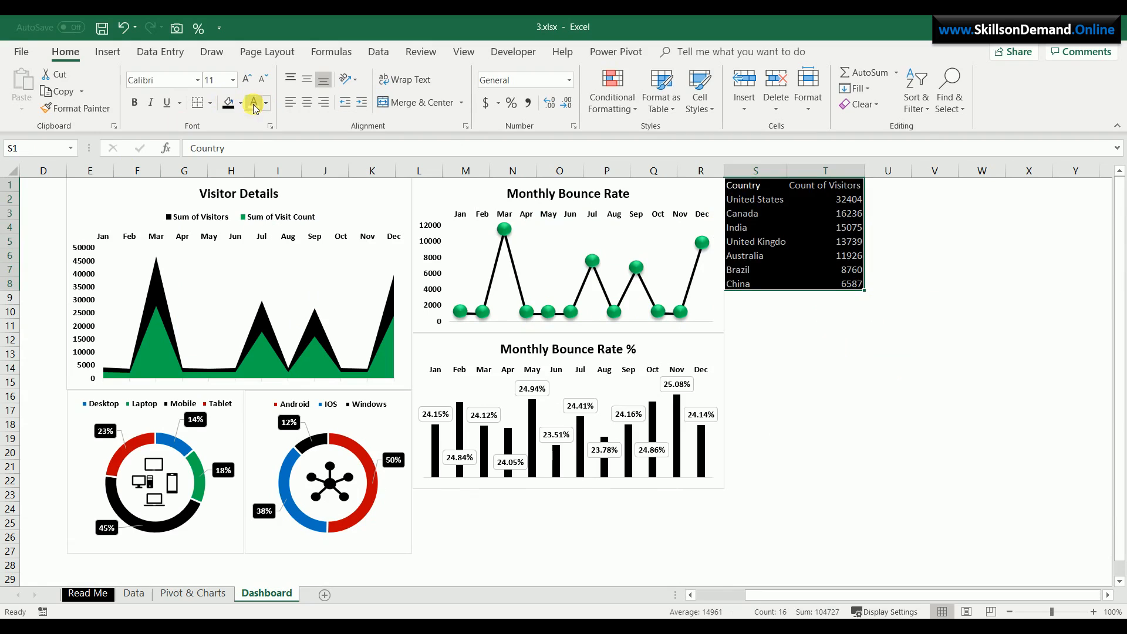
click(134, 106)
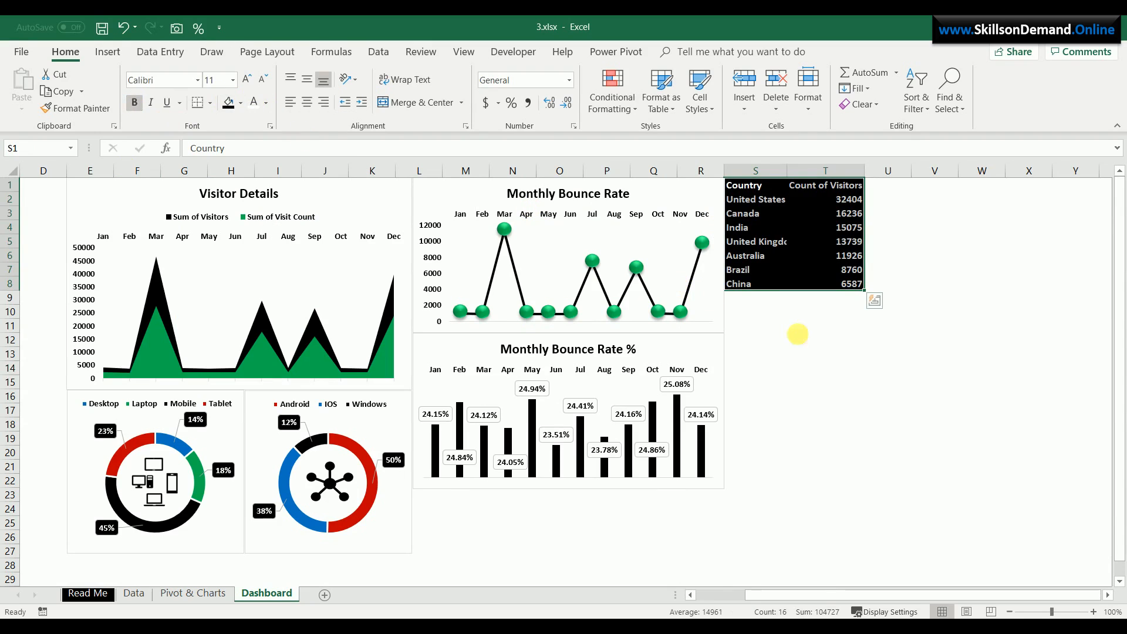
click(817, 346)
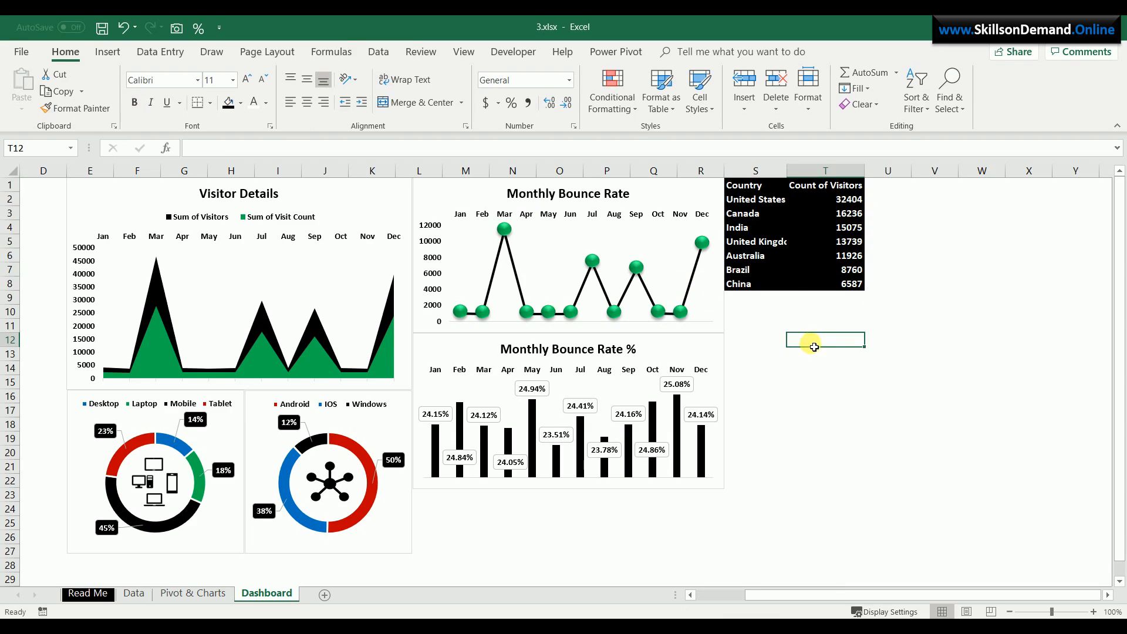
Add solid-fill green data bars to the visitor counts in T2:T8 and widen column S to fit the country names
drag(840, 199, 853, 286)
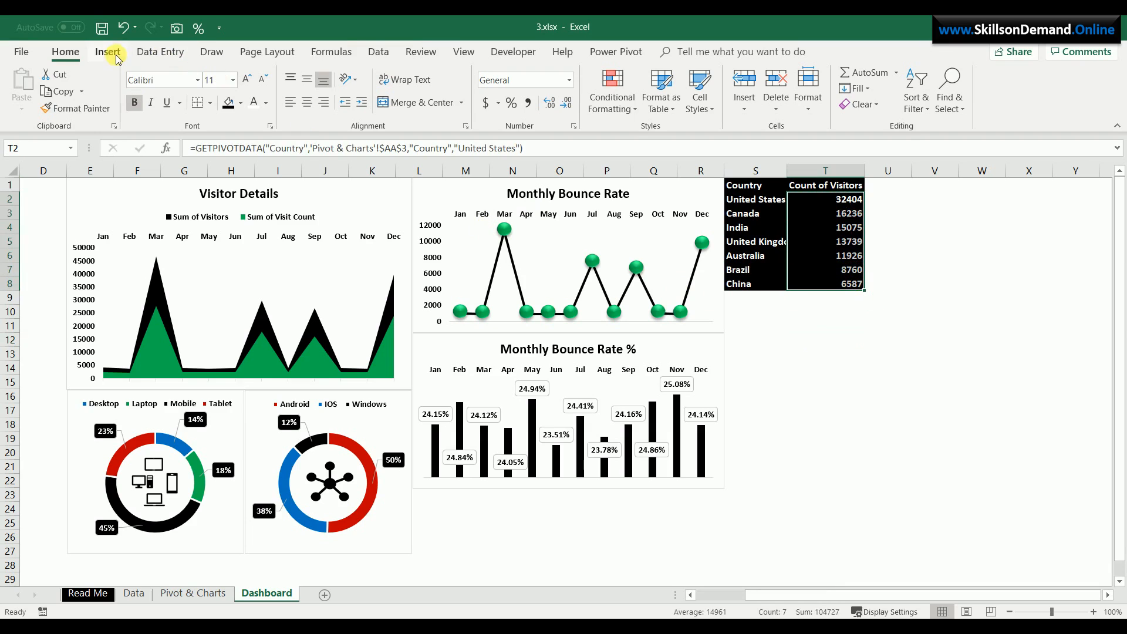
click(614, 94)
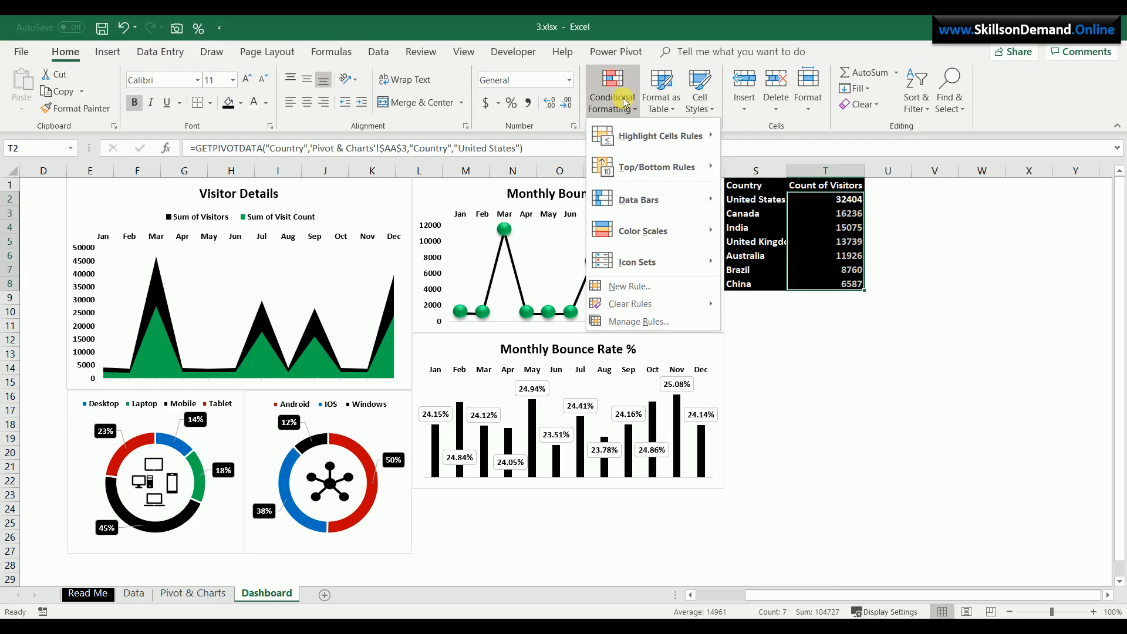
mouse_move(647, 197)
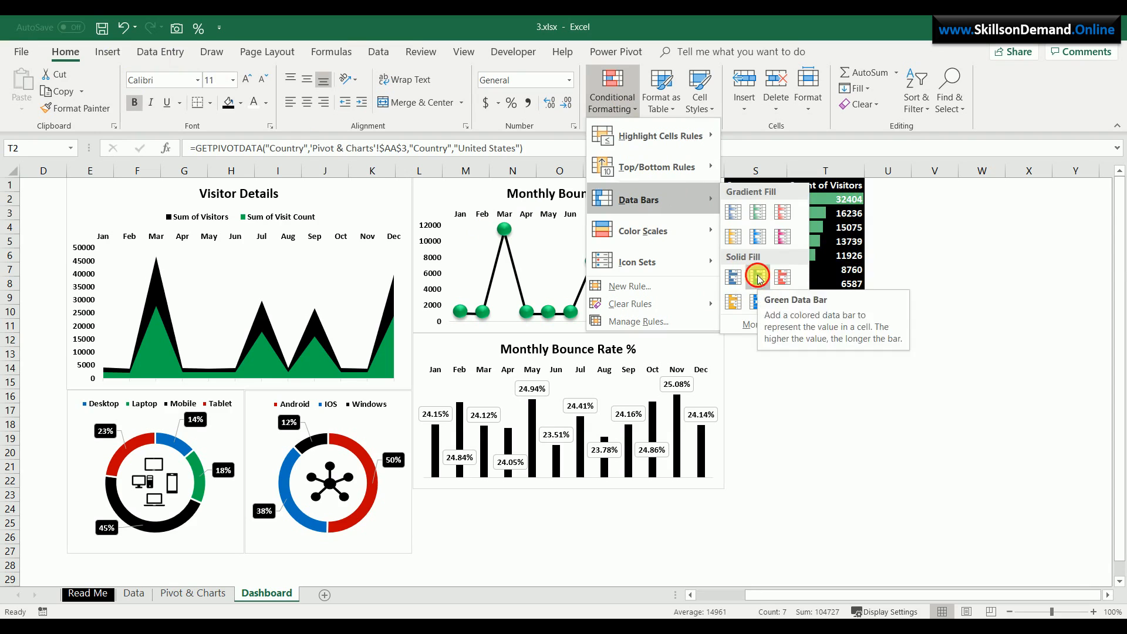
click(762, 277)
click(796, 381)
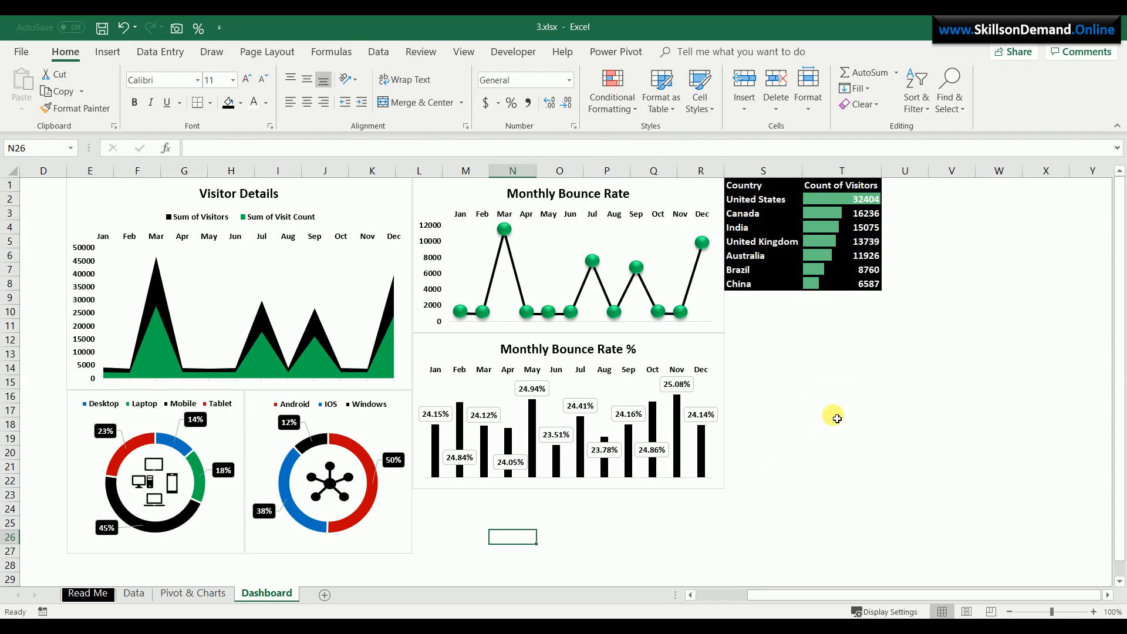
click(835, 415)
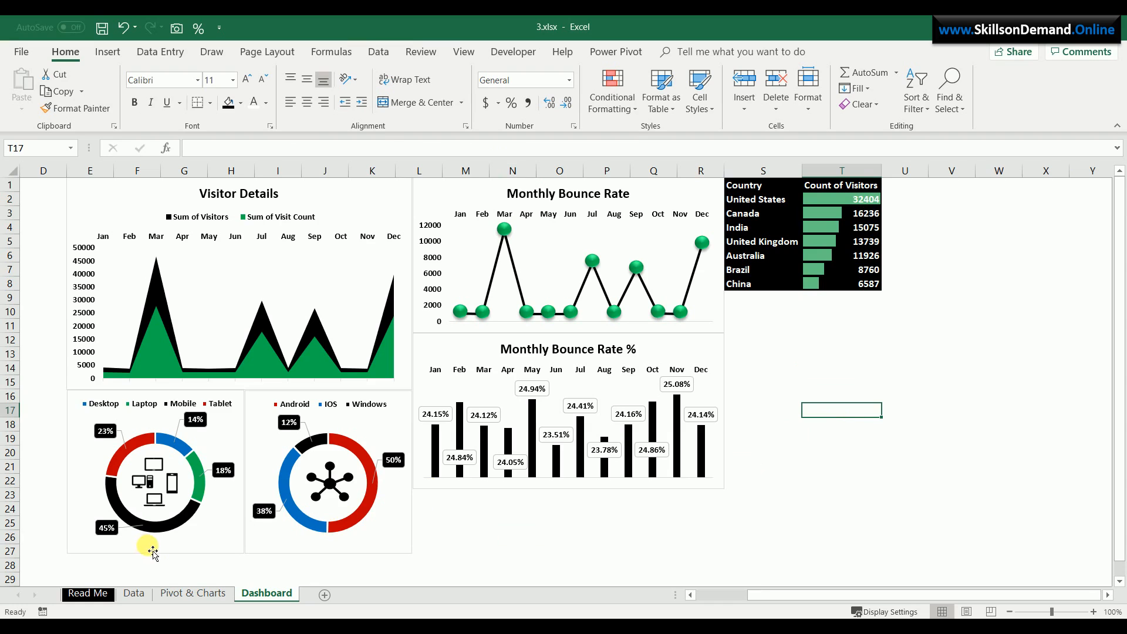
Copy the country PivotTable range AA3:AB10 on the Pivot & Charts sheet, without its Grand Total, and paste it at AA18
click(196, 595)
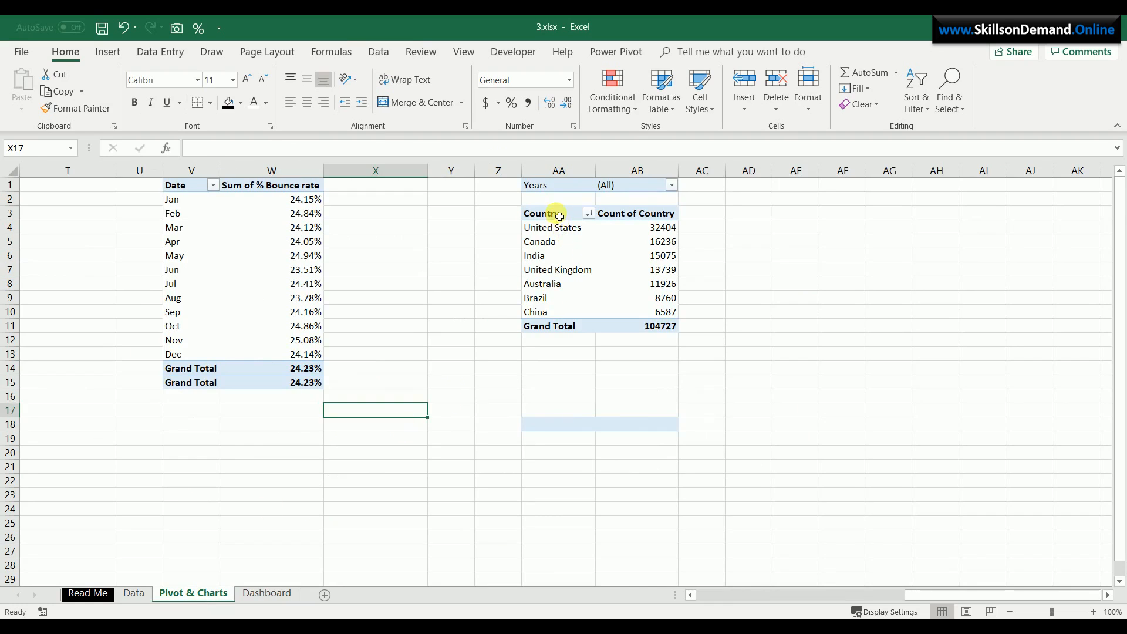
drag(559, 216, 662, 319)
key(ctrl+c)
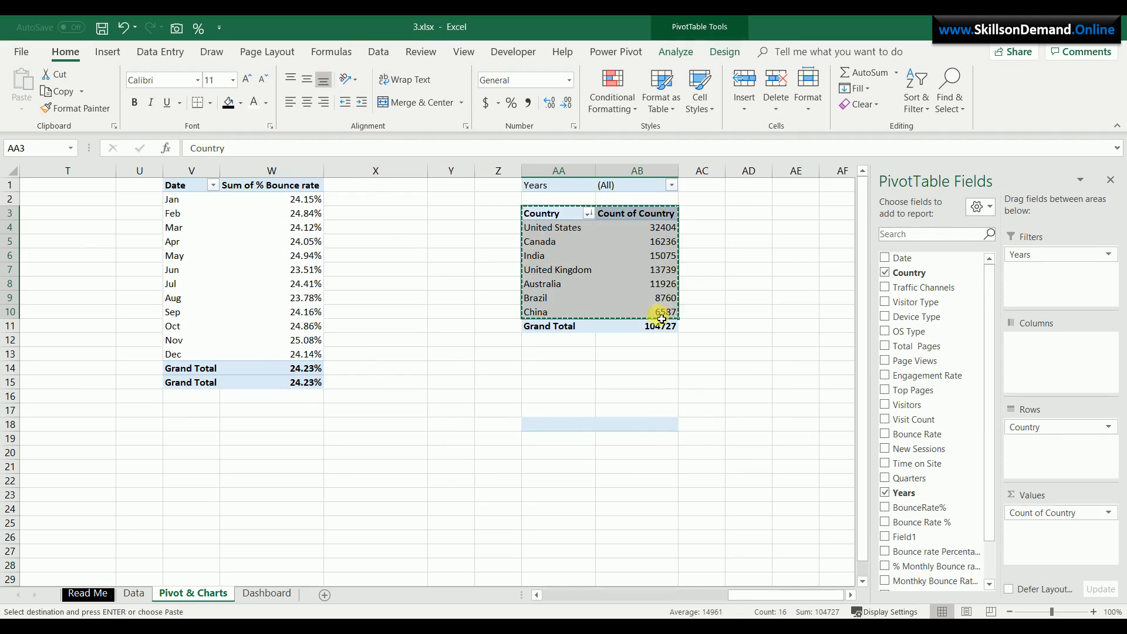
click(556, 425)
key(ctrl+v)
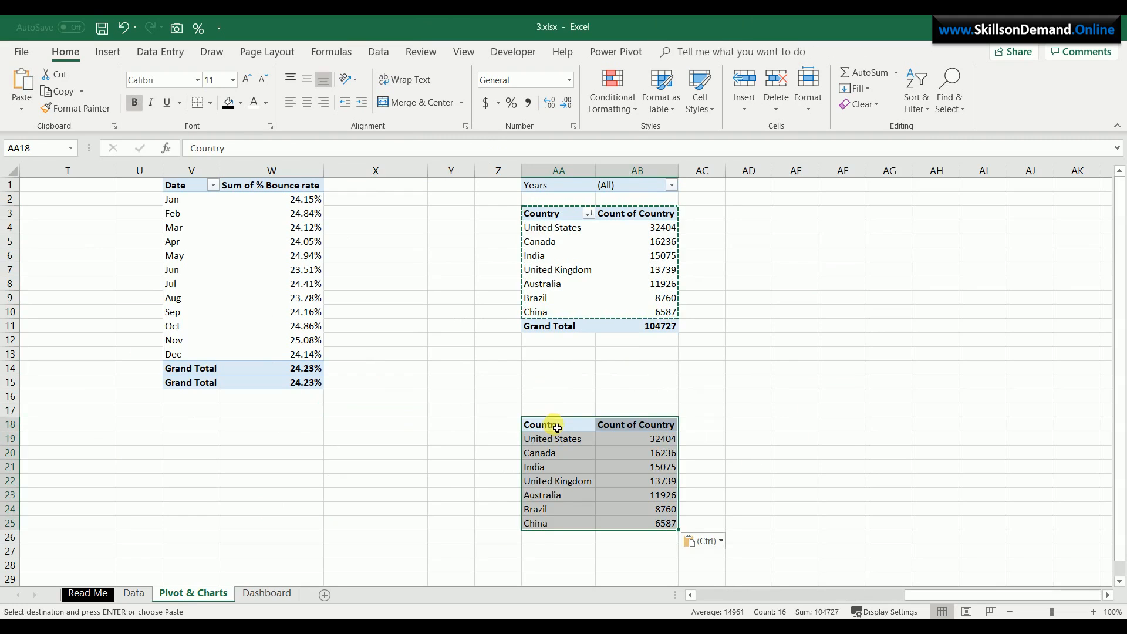
click(583, 481)
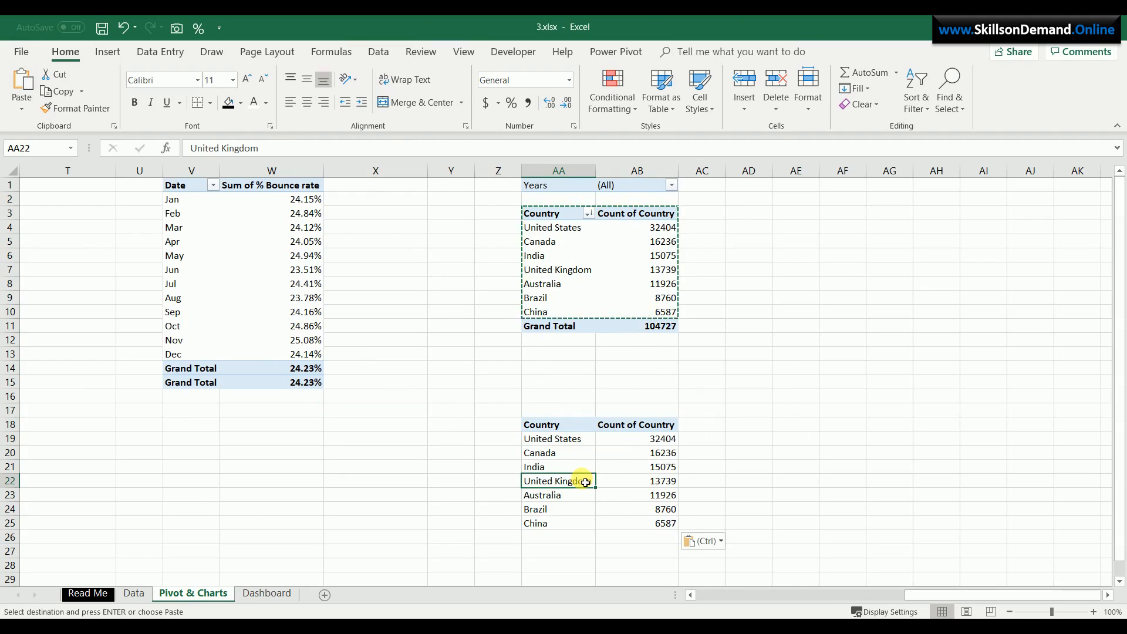
Replace the pasted counts in AB19:AB25 with the numbers 1 to 7, from United States down to China
click(658, 441)
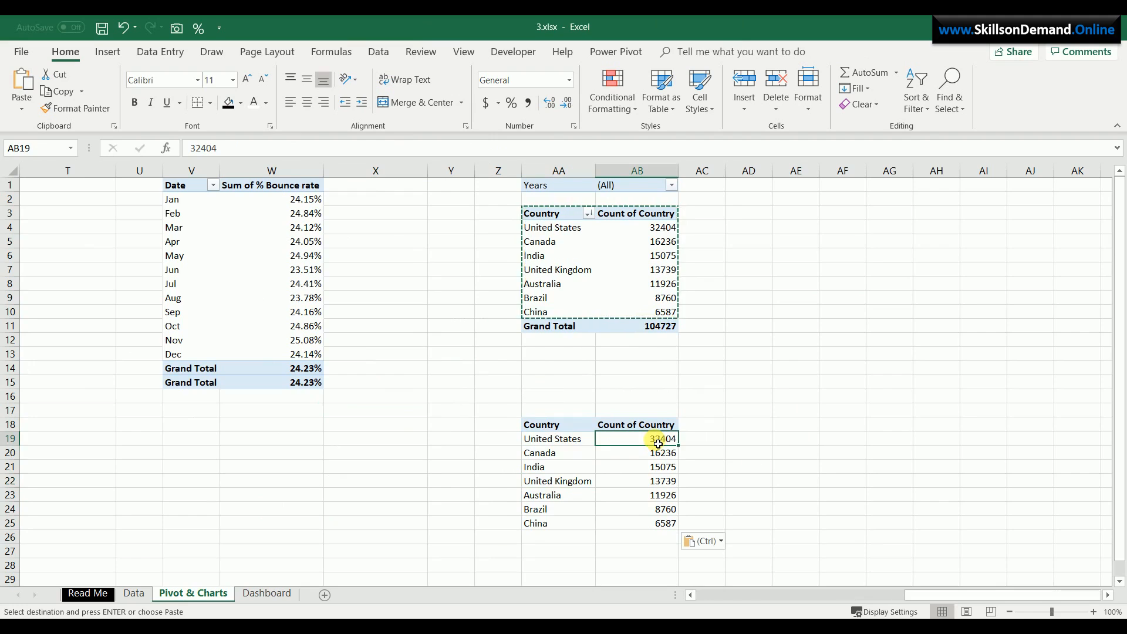
text(1)
key(Return)
text(2)
key(Return)
text(3)
key(Return)
text(4)
key(Return)
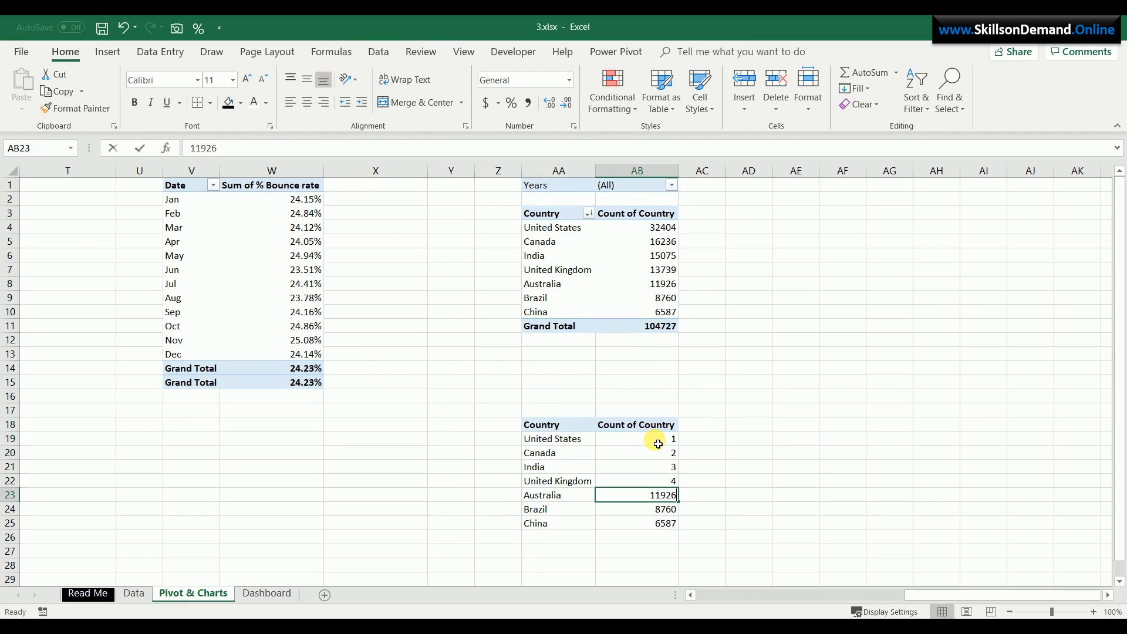
text(5)
key(Return)
text(6)
key(Return)
text(7)
key(Return)
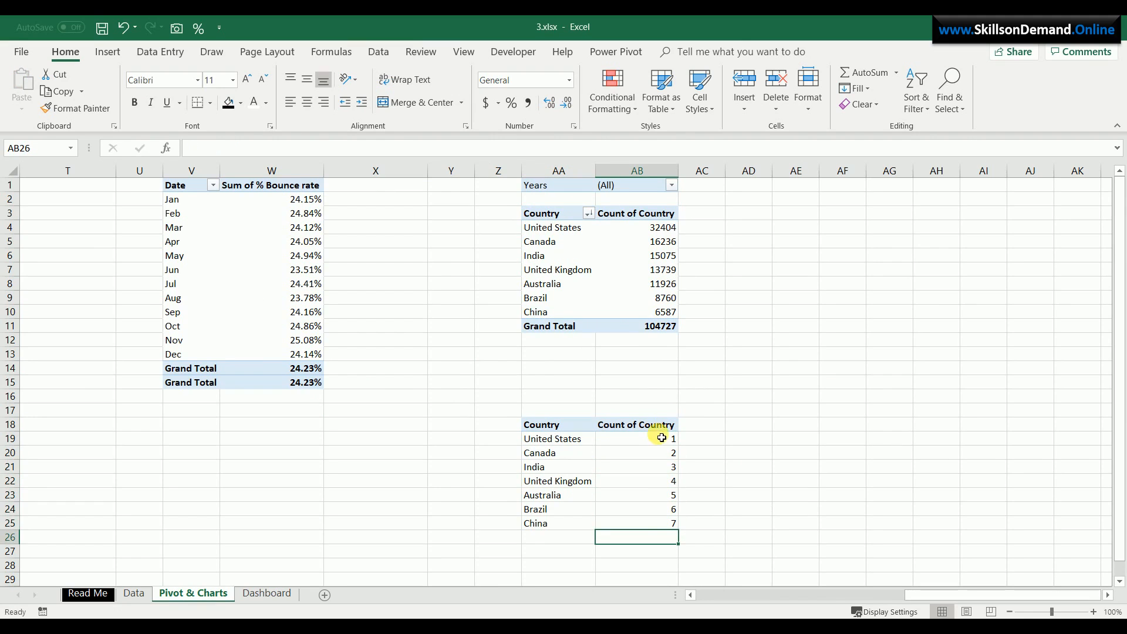
click(720, 425)
Insert a filled map chart from the country data in AA19:AB25 and move it below the bounce rate PivotTable
drag(565, 445, 667, 529)
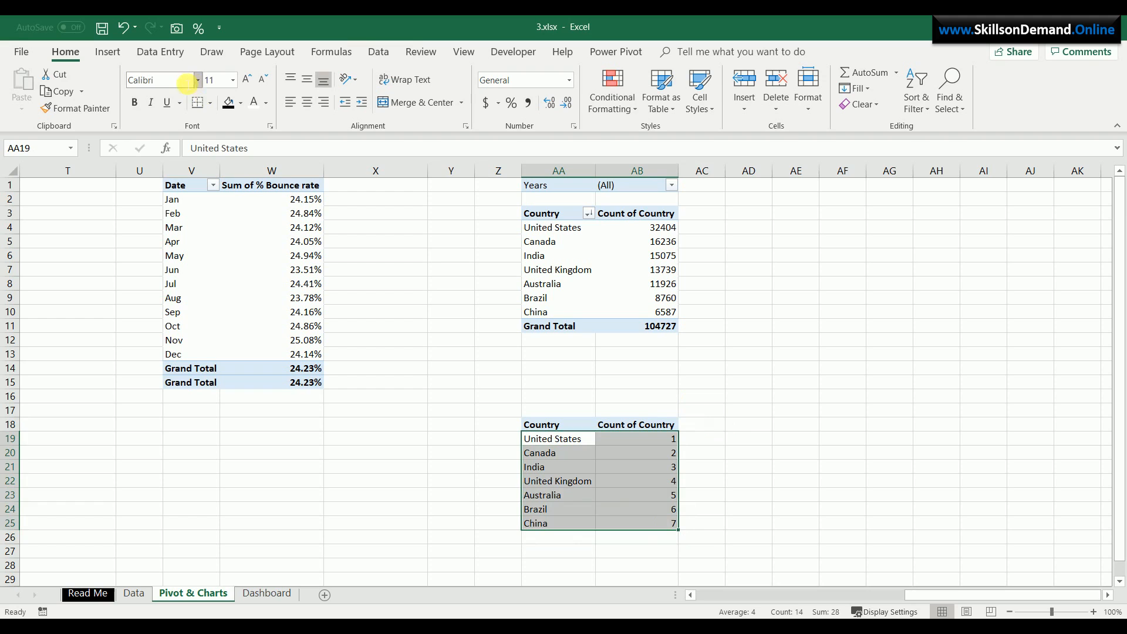
click(107, 52)
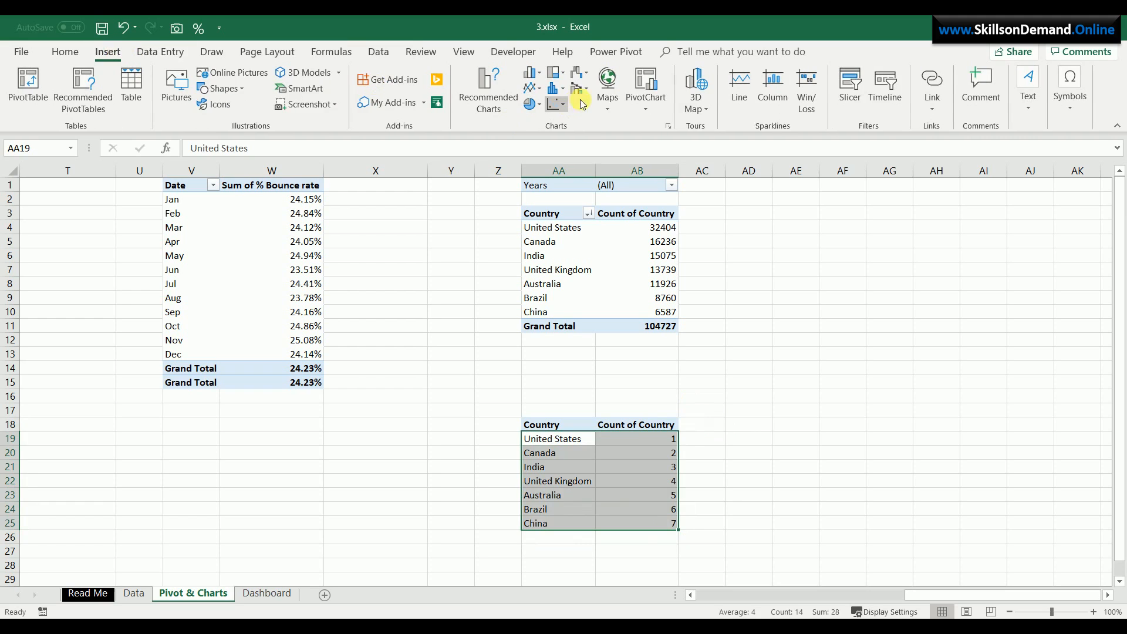
click(609, 104)
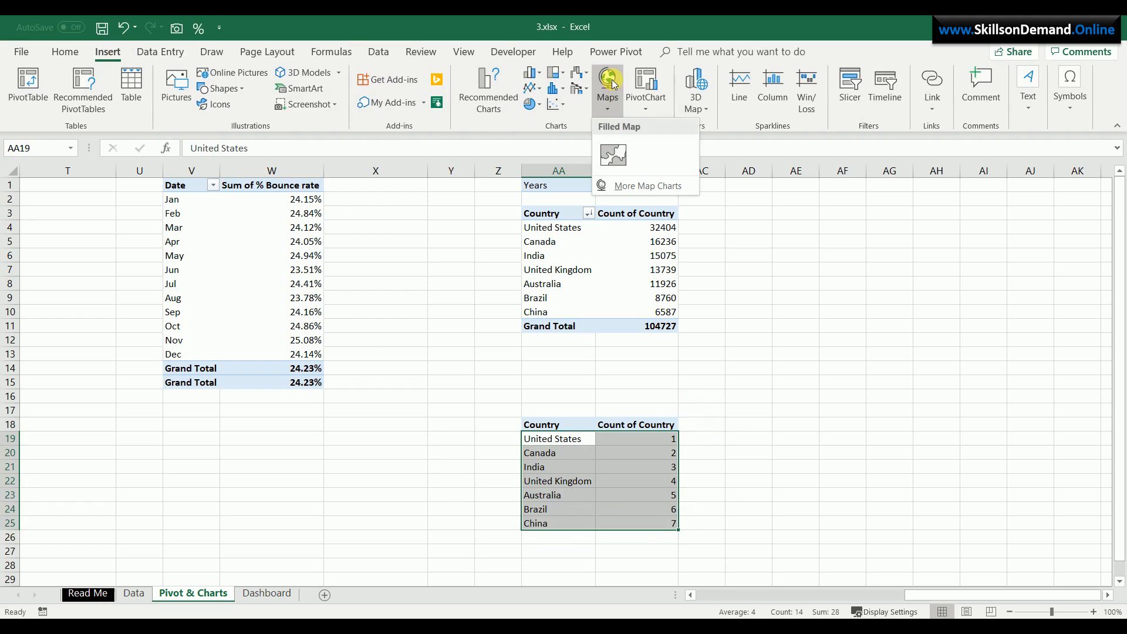
click(613, 152)
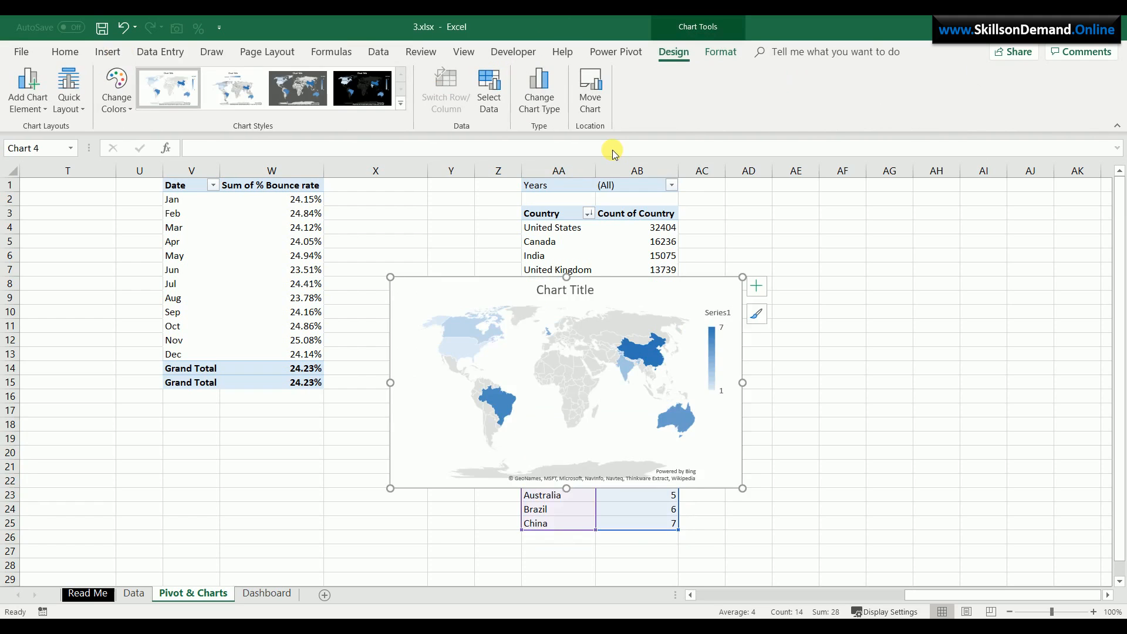
drag(621, 289, 294, 355)
click(764, 359)
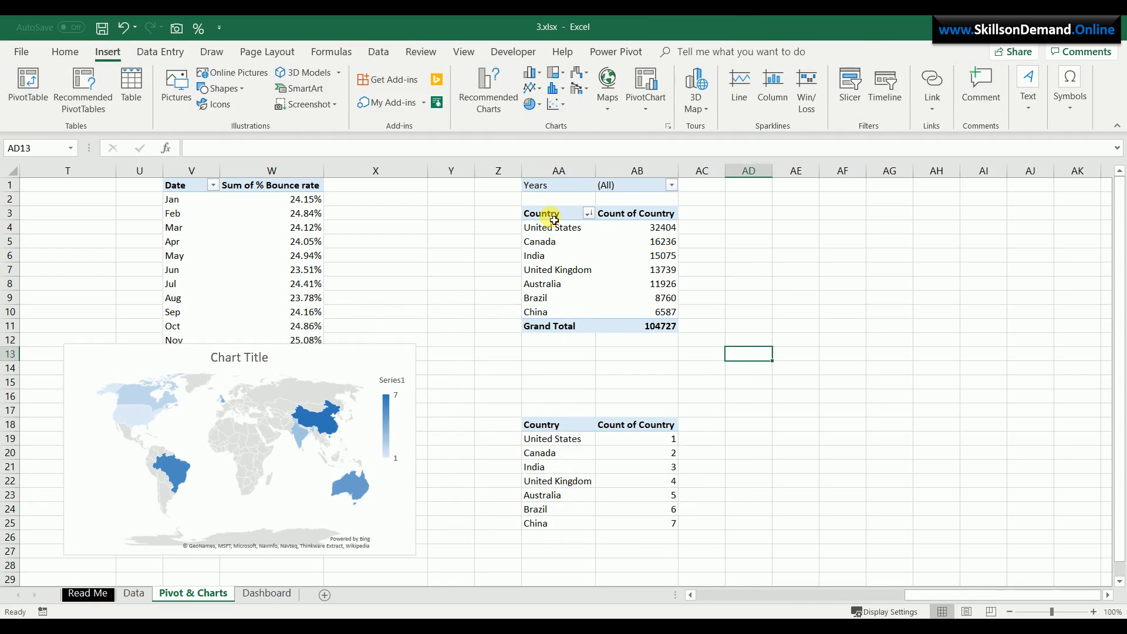
Try to insert a filled map chart directly from the country PivotTable range AA3:AB10
drag(543, 219, 660, 314)
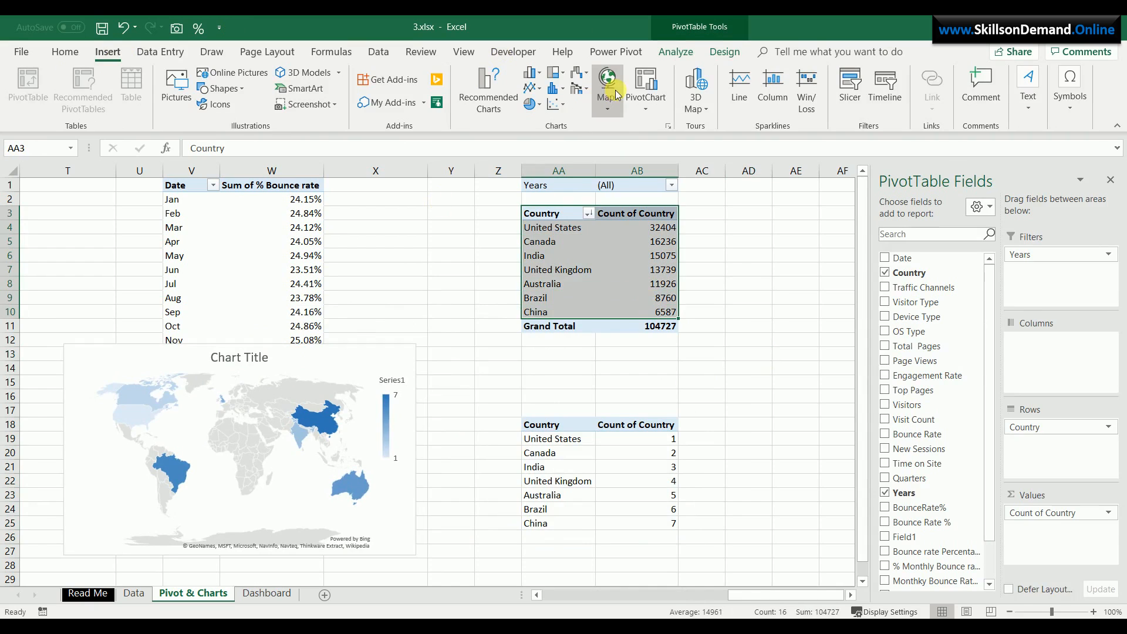
click(608, 85)
click(614, 152)
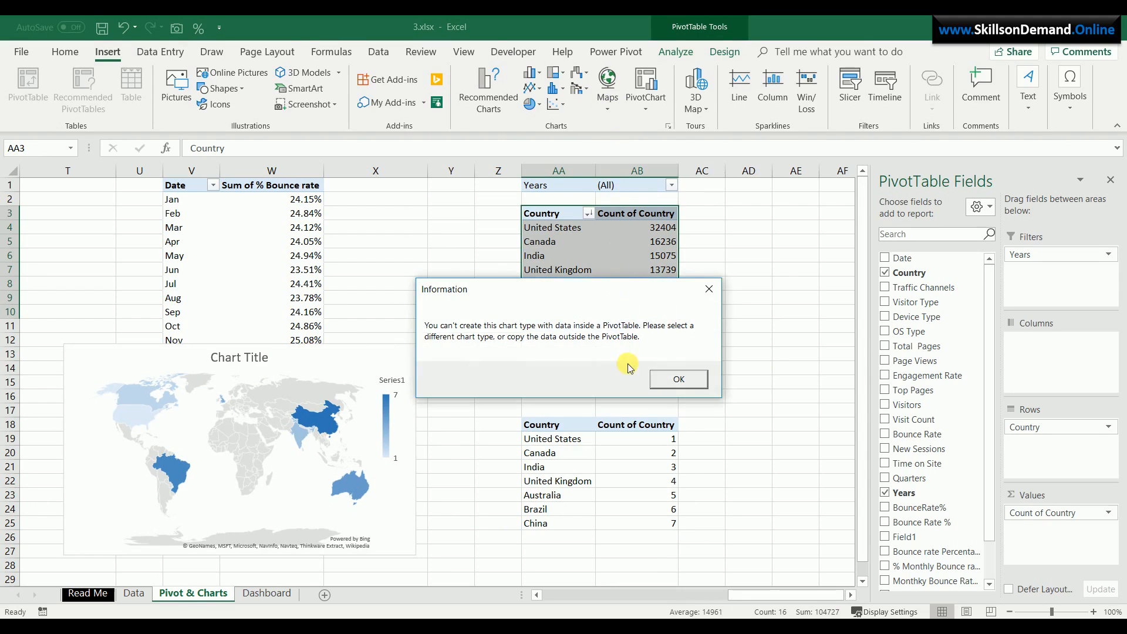
click(709, 289)
click(760, 289)
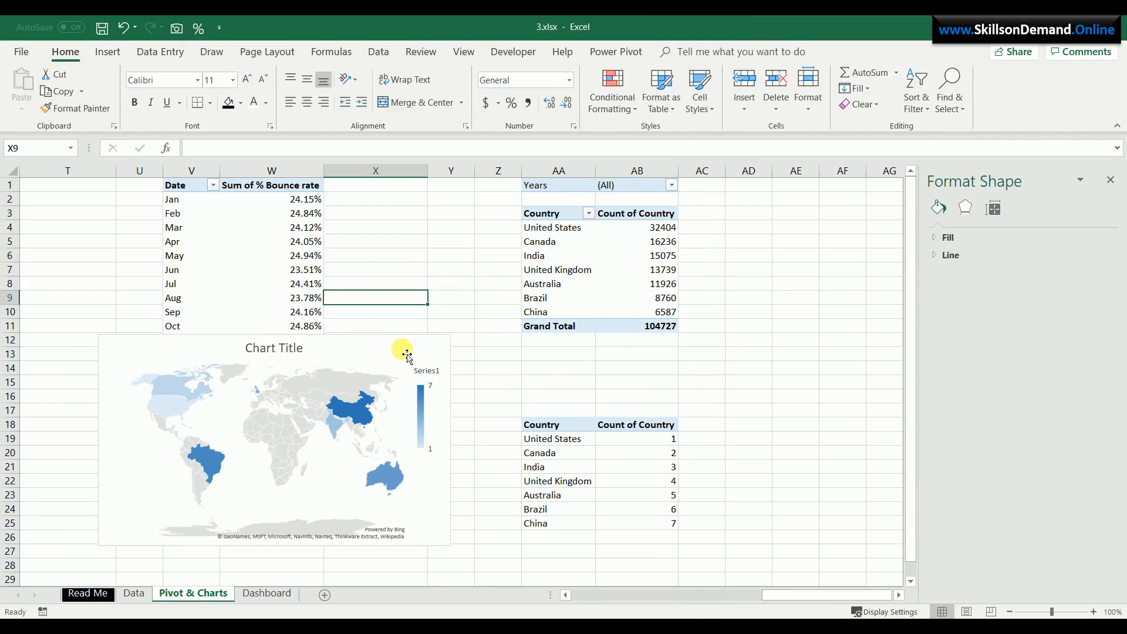
Change the map chart's source data to the country PivotTable range AA4:AB10 on the Pivot & Charts sheet
click(407, 354)
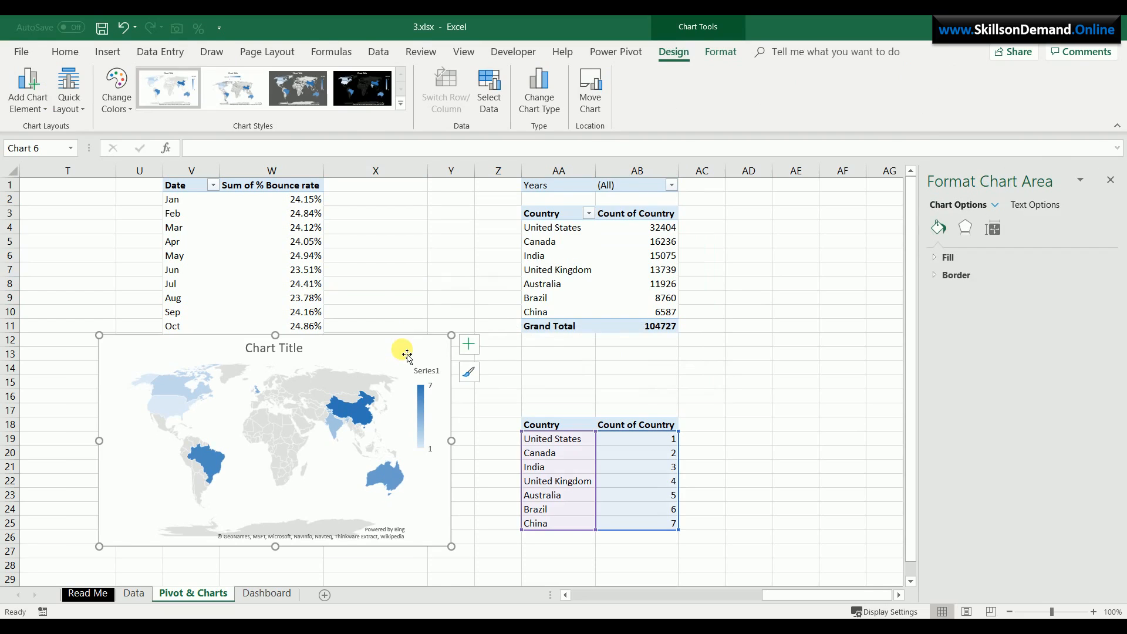
right_click(407, 354)
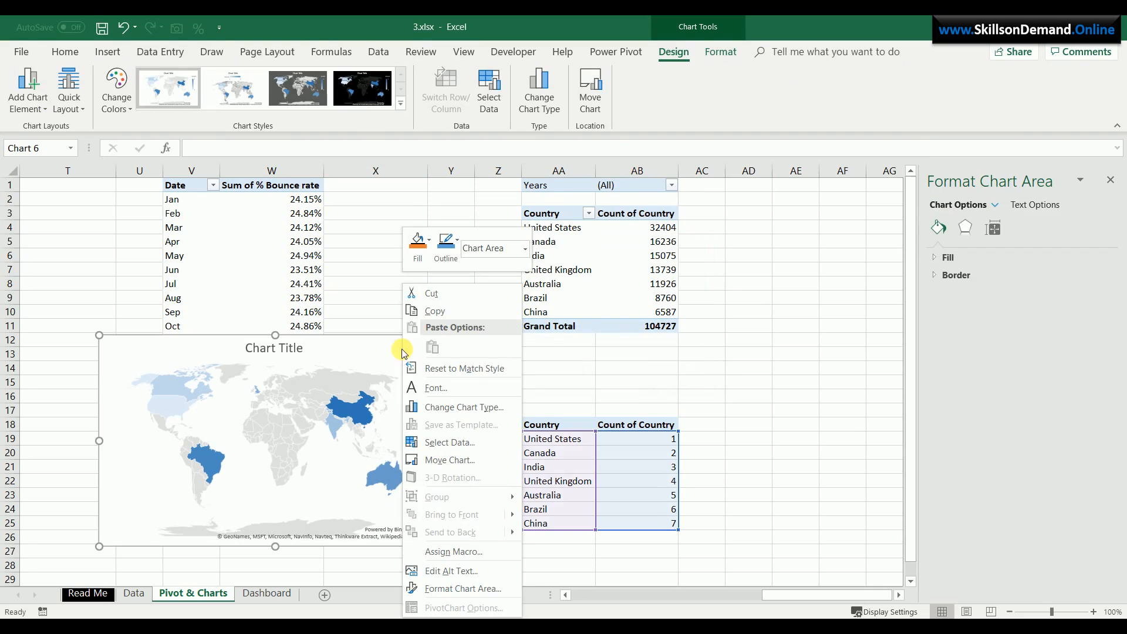
click(443, 446)
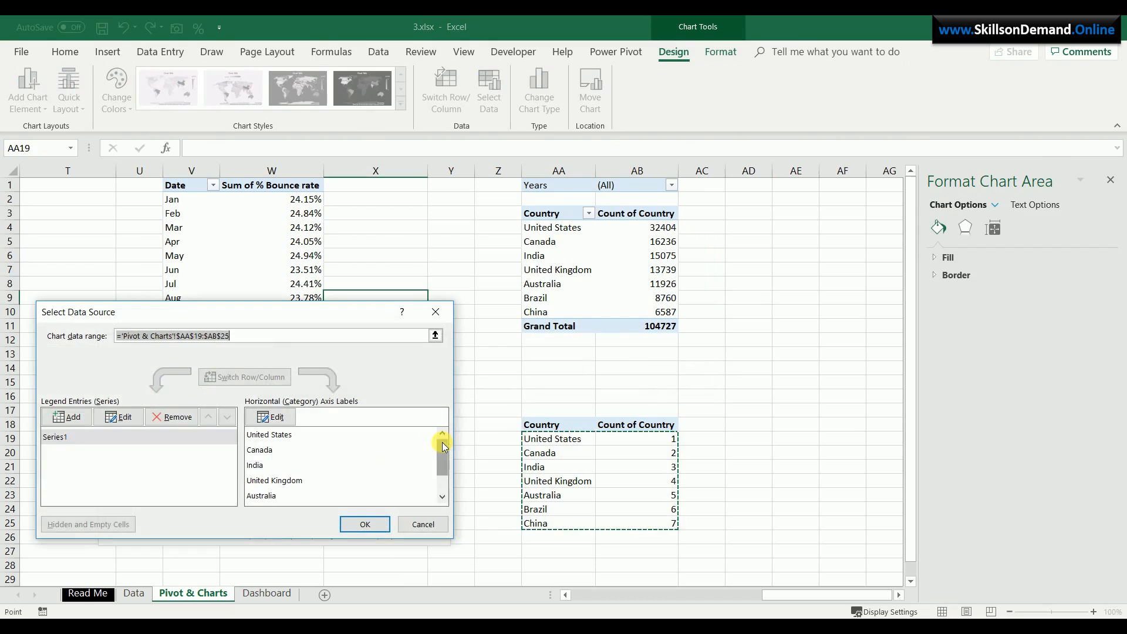
click(435, 335)
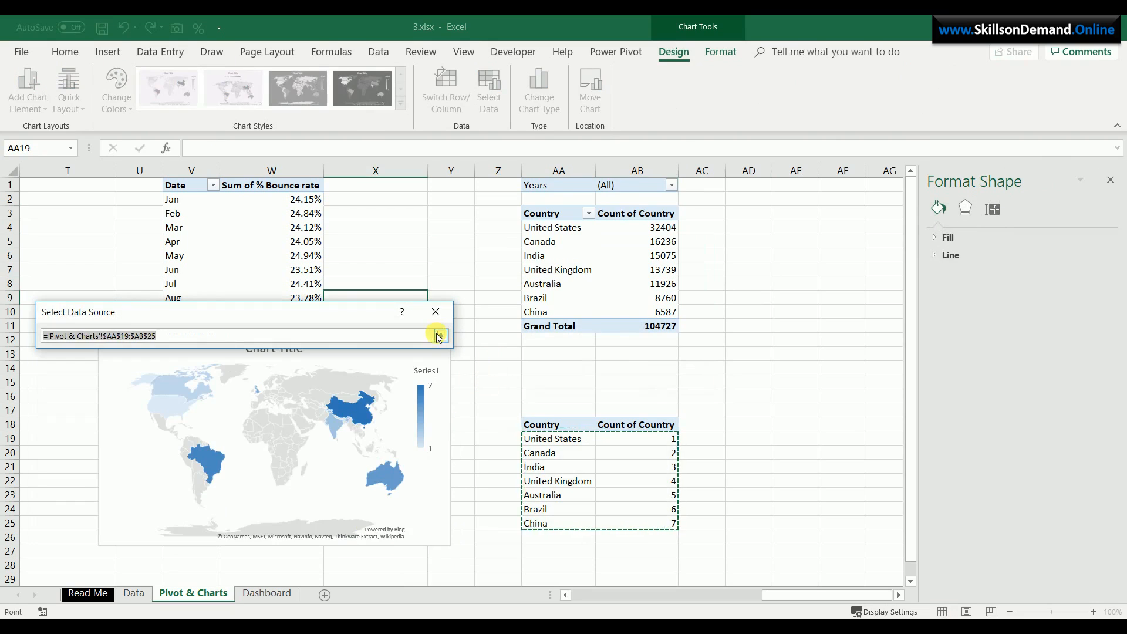
click(537, 227)
drag(537, 227, 629, 310)
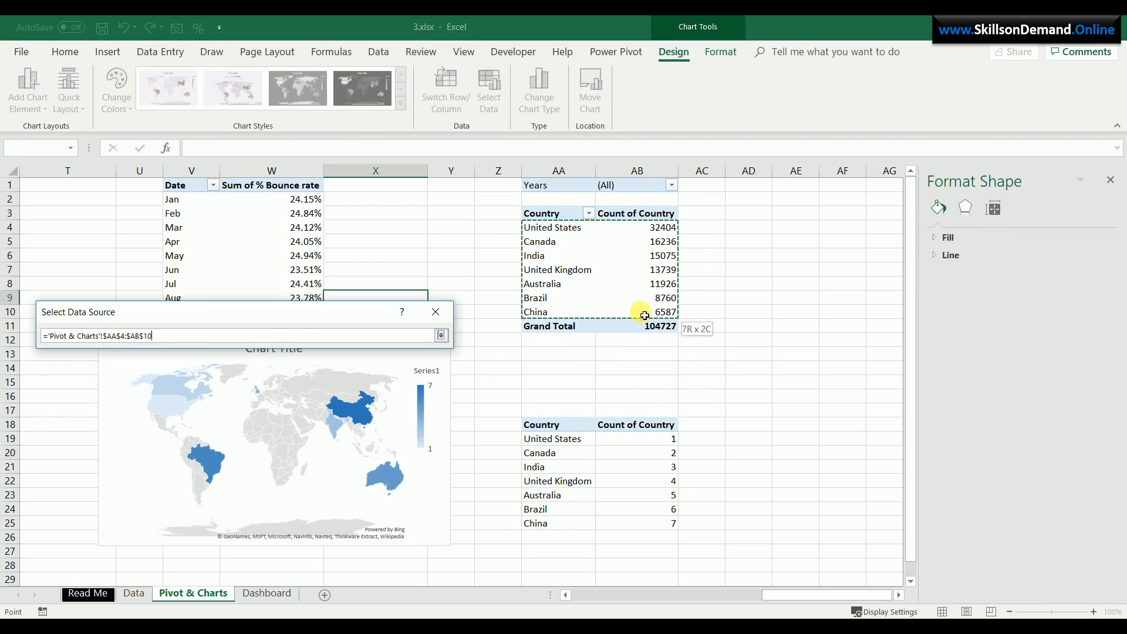
click(441, 335)
click(370, 518)
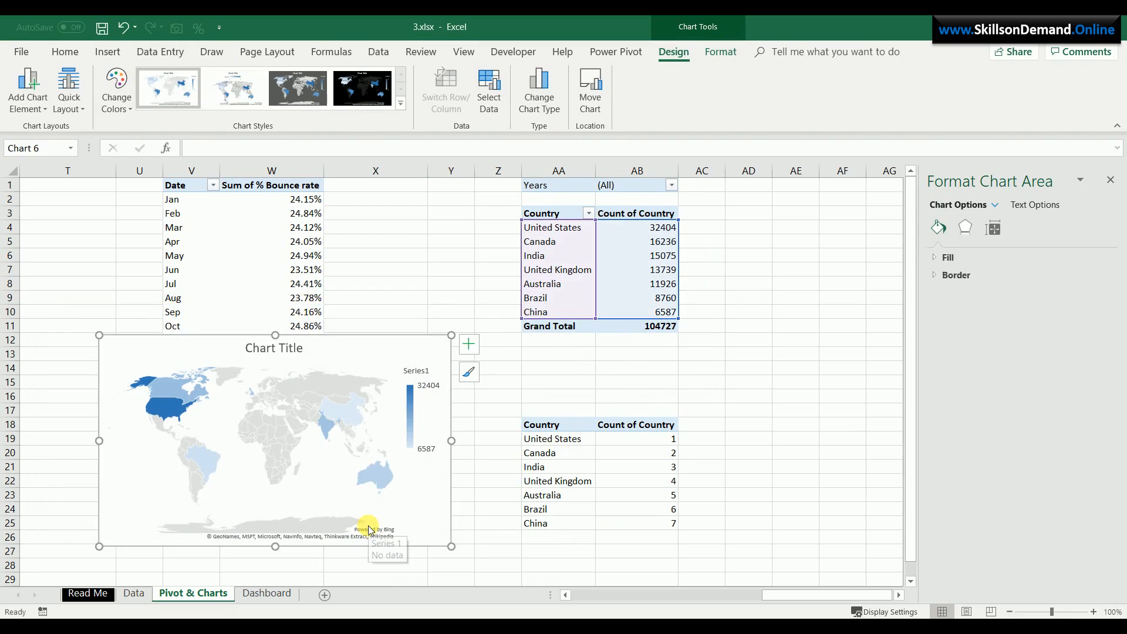
Replace the map chart's title with "Sales By Country"
click(251, 349)
drag(251, 349, 327, 347)
text(Sale)
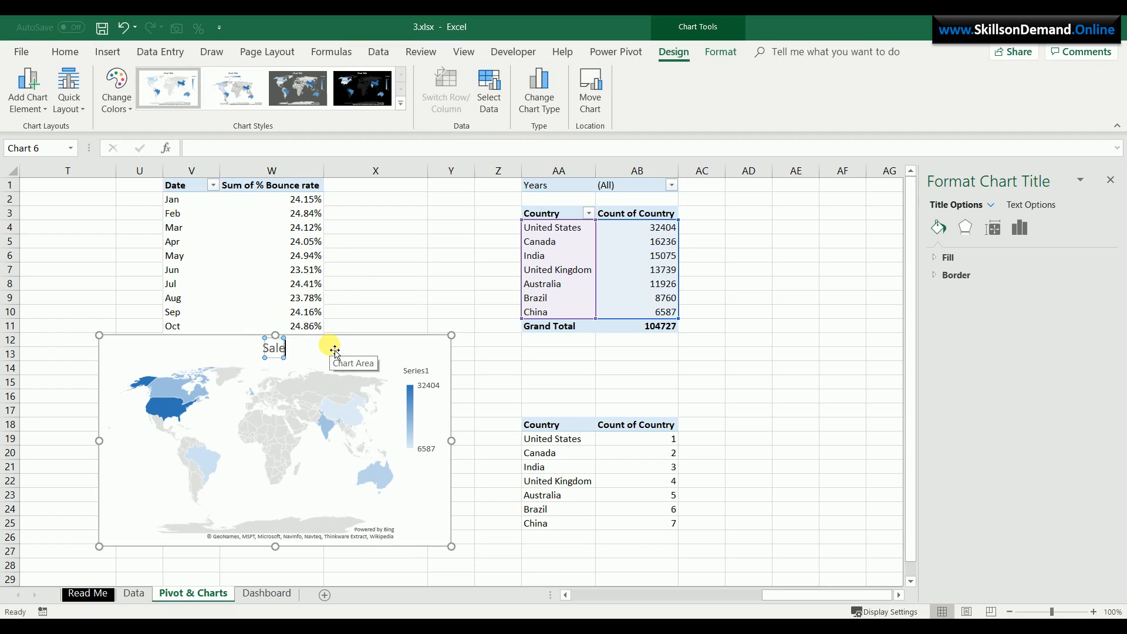
text(s By Country)
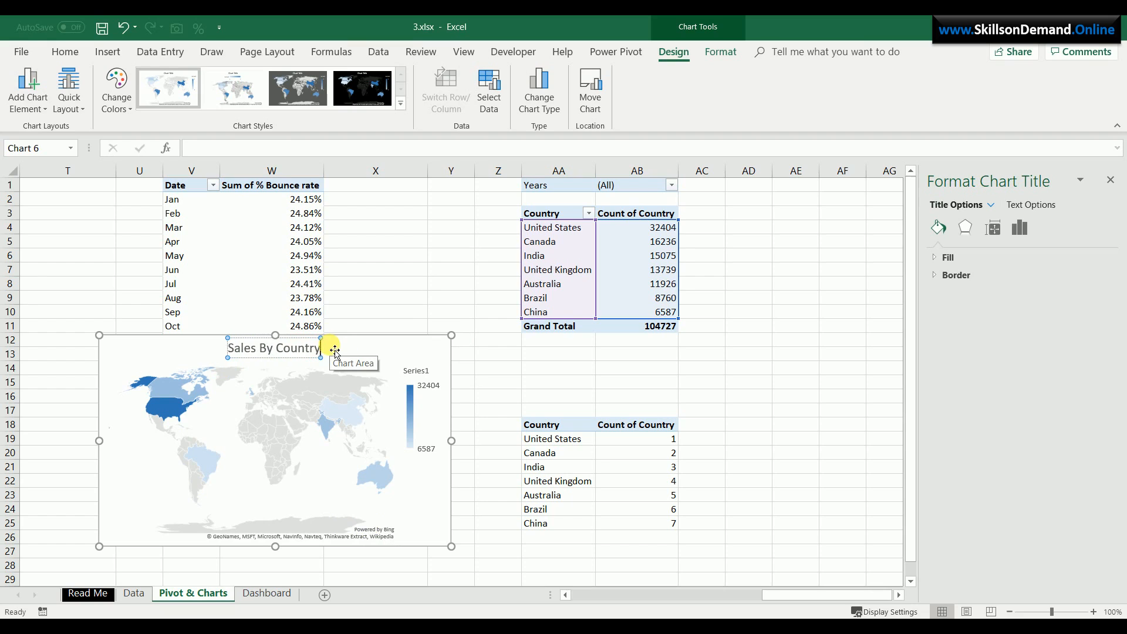
click(367, 346)
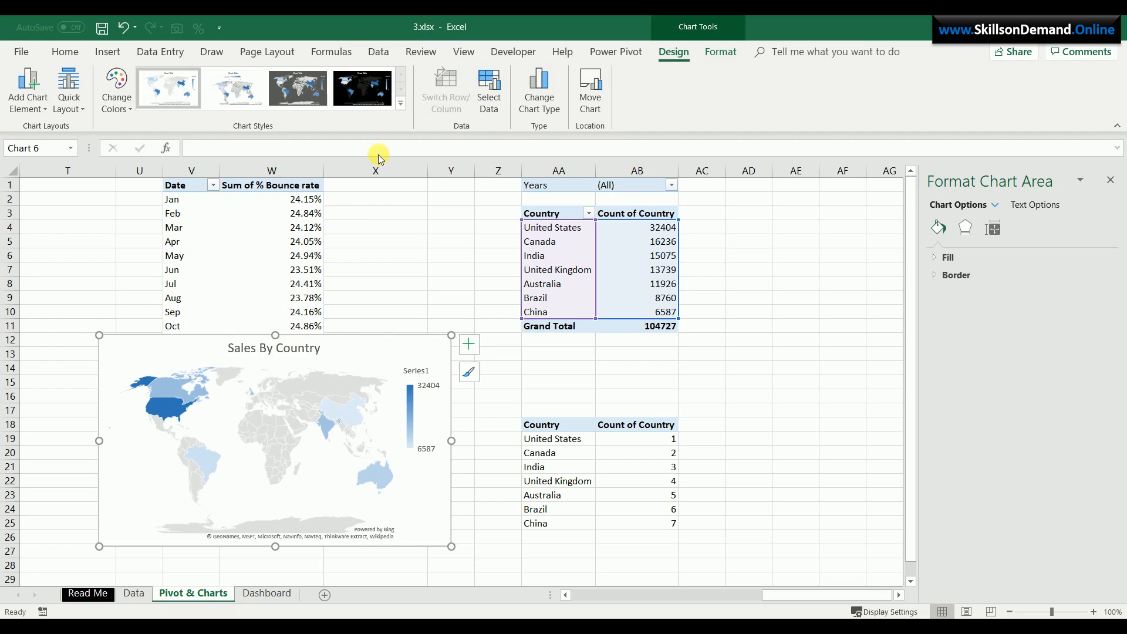
Apply the black chart style to the map chart and make its title white and bold
click(402, 105)
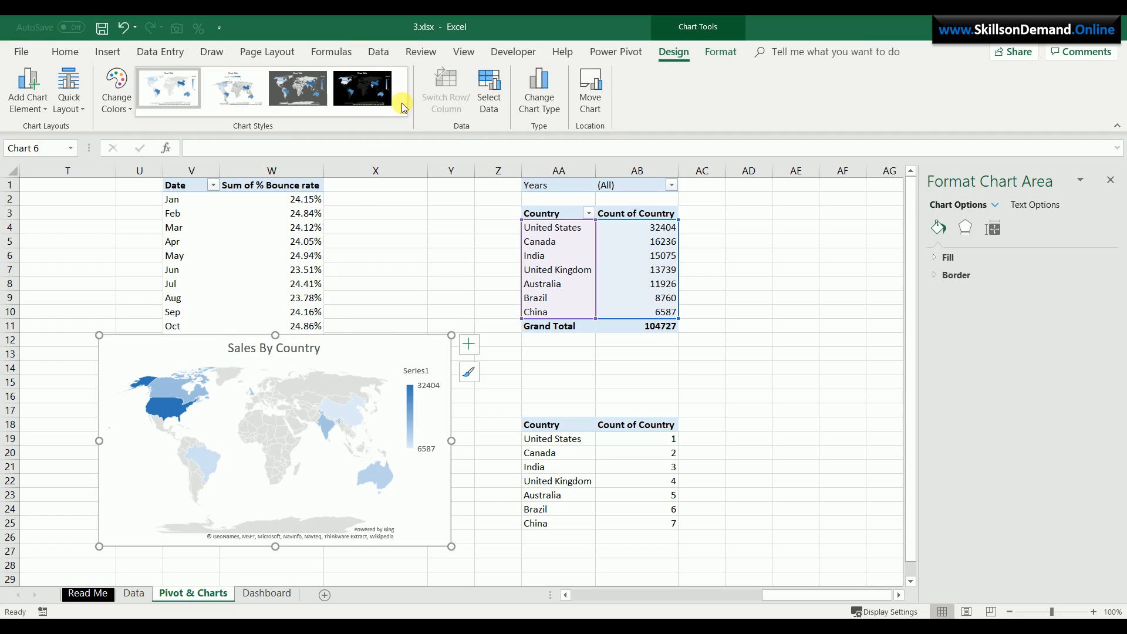
click(371, 102)
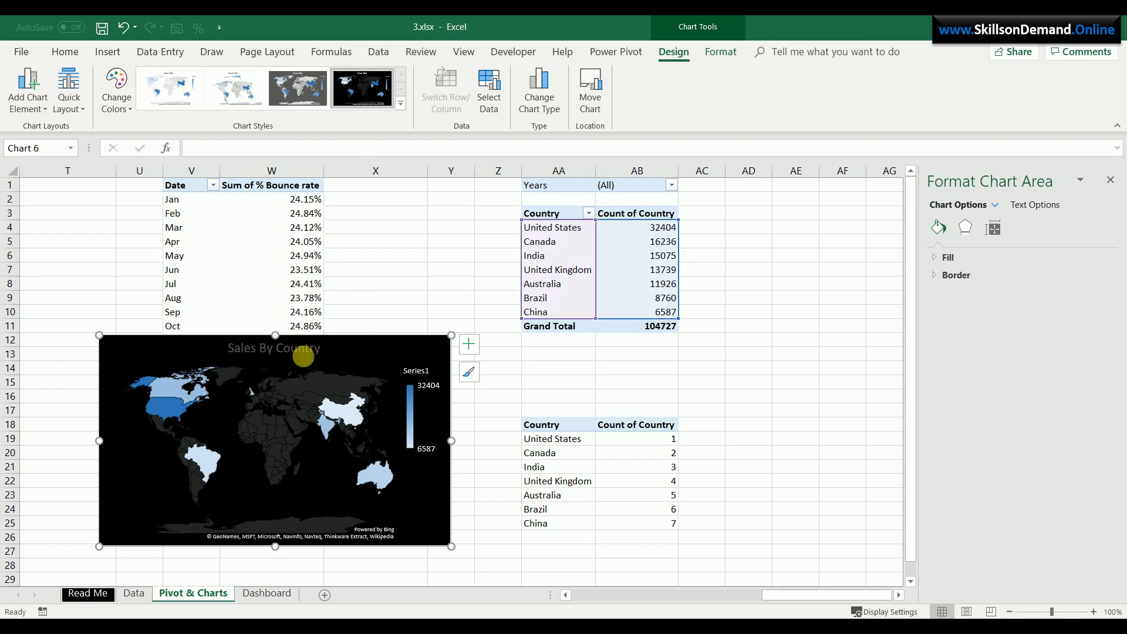
click(298, 350)
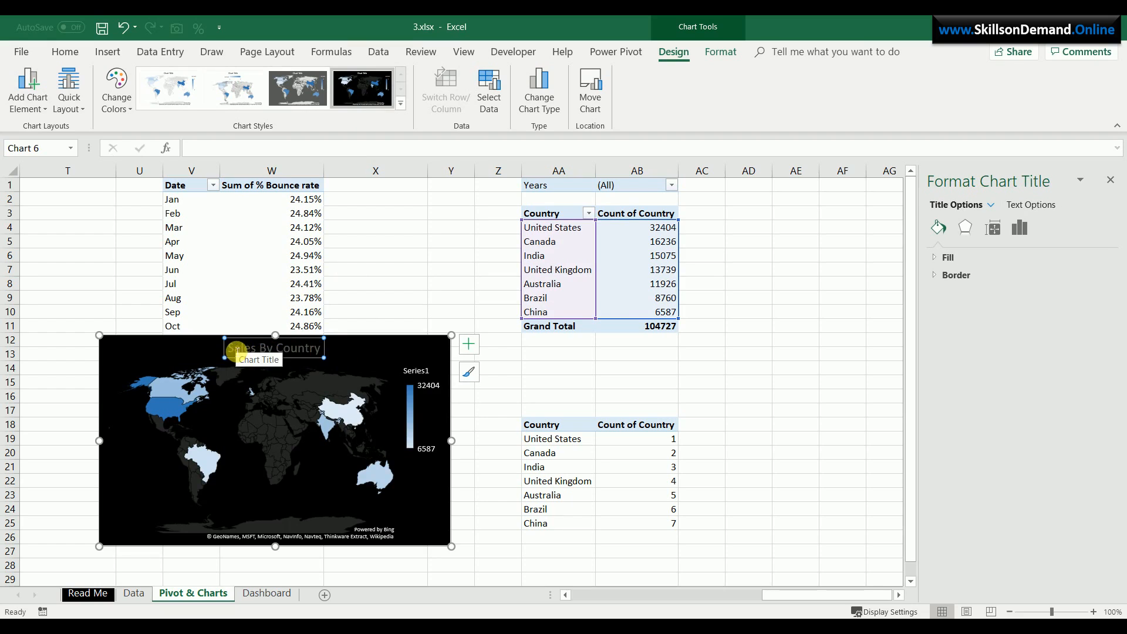
drag(242, 351, 327, 348)
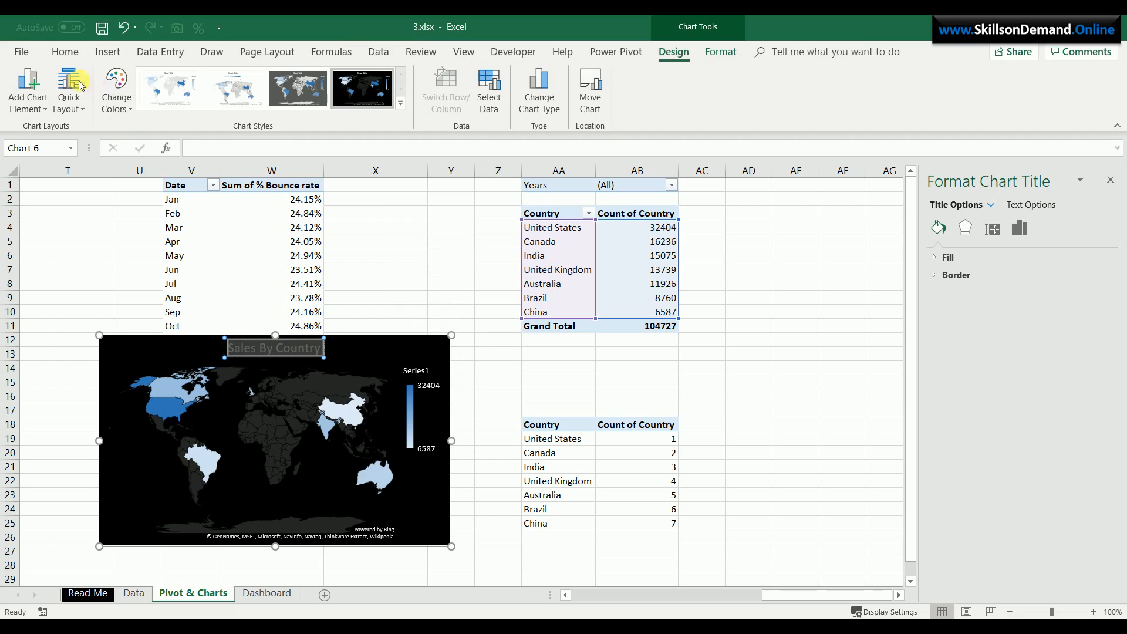
click(67, 56)
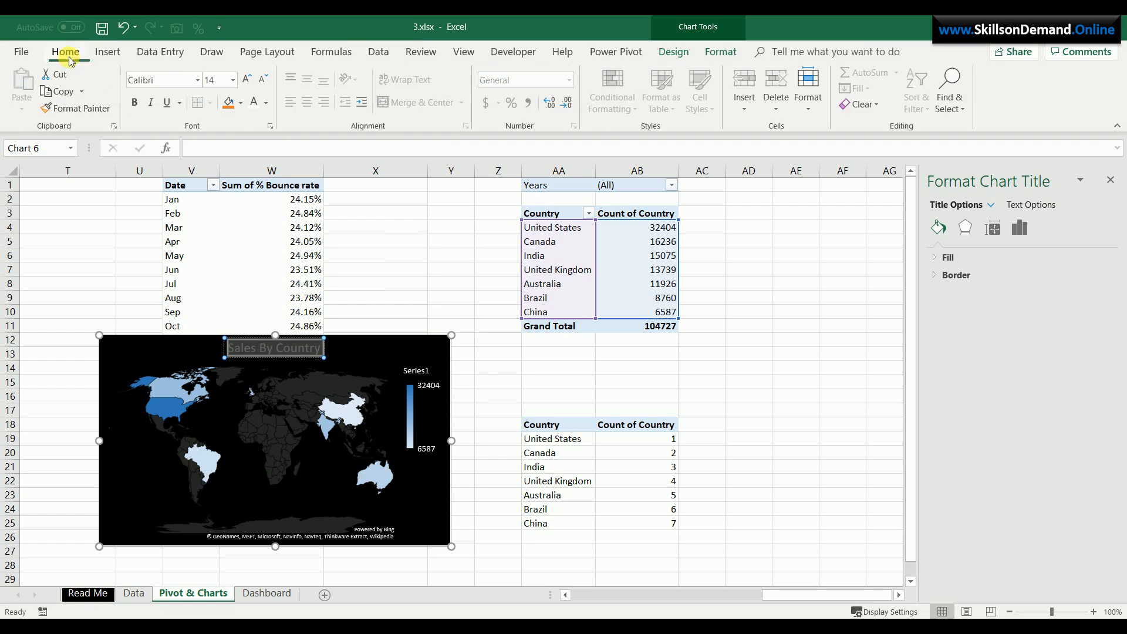
click(253, 103)
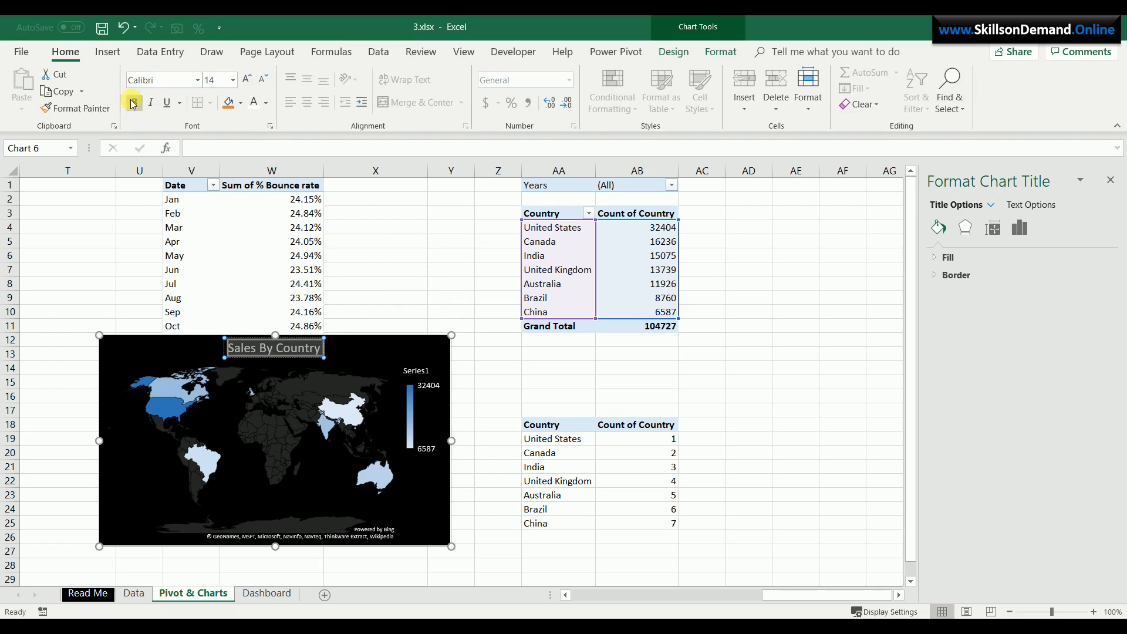
click(133, 103)
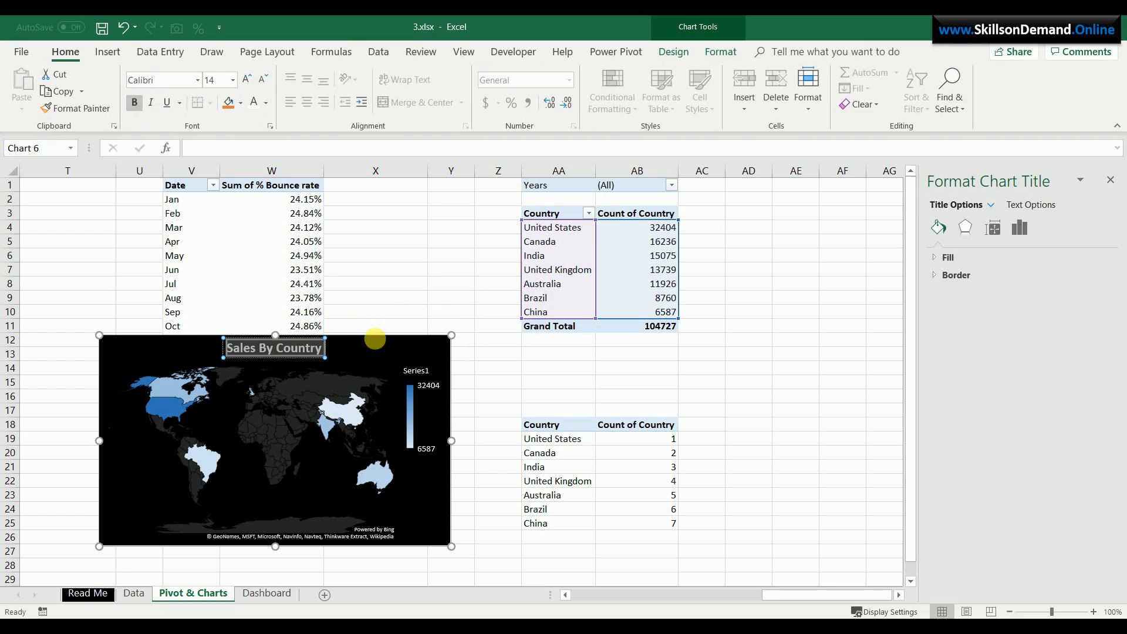
click(375, 339)
Clear the contents of the helper country table in AA17:AB27
drag(558, 410, 660, 552)
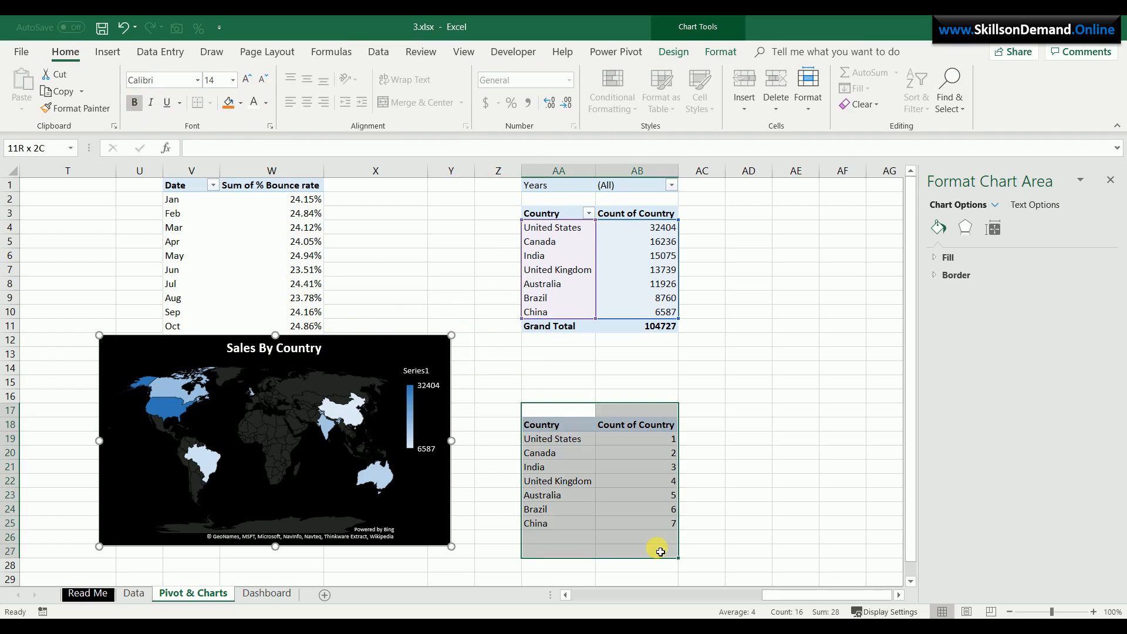
key(Delete)
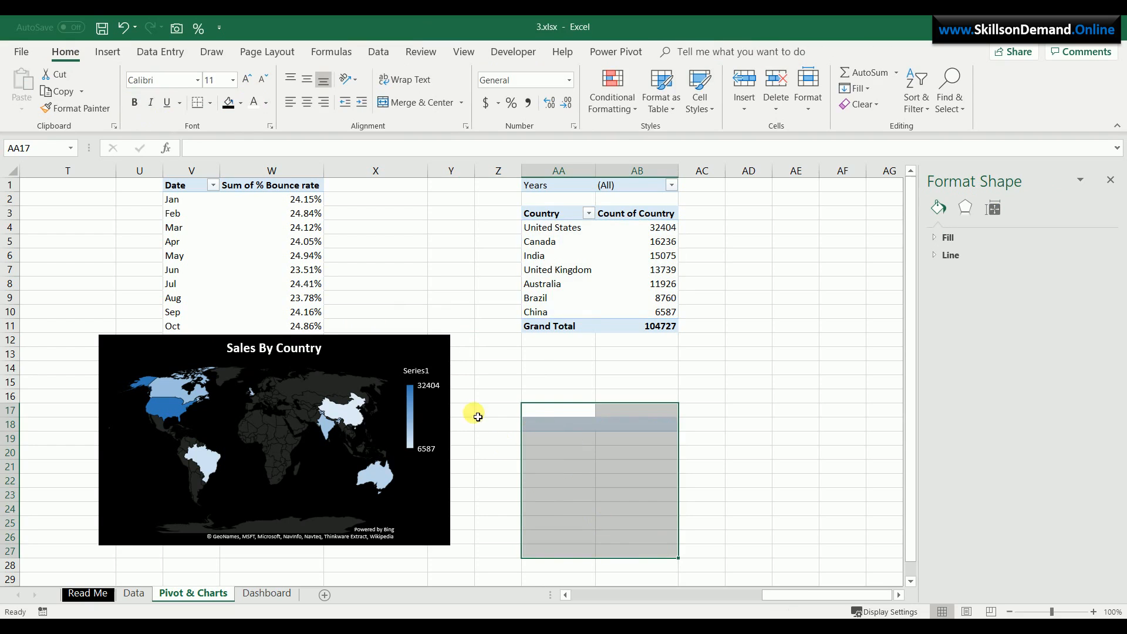
Place the Sales By Country map chart on the Dashboard sheet at cell S9, directly beneath the country table
click(433, 344)
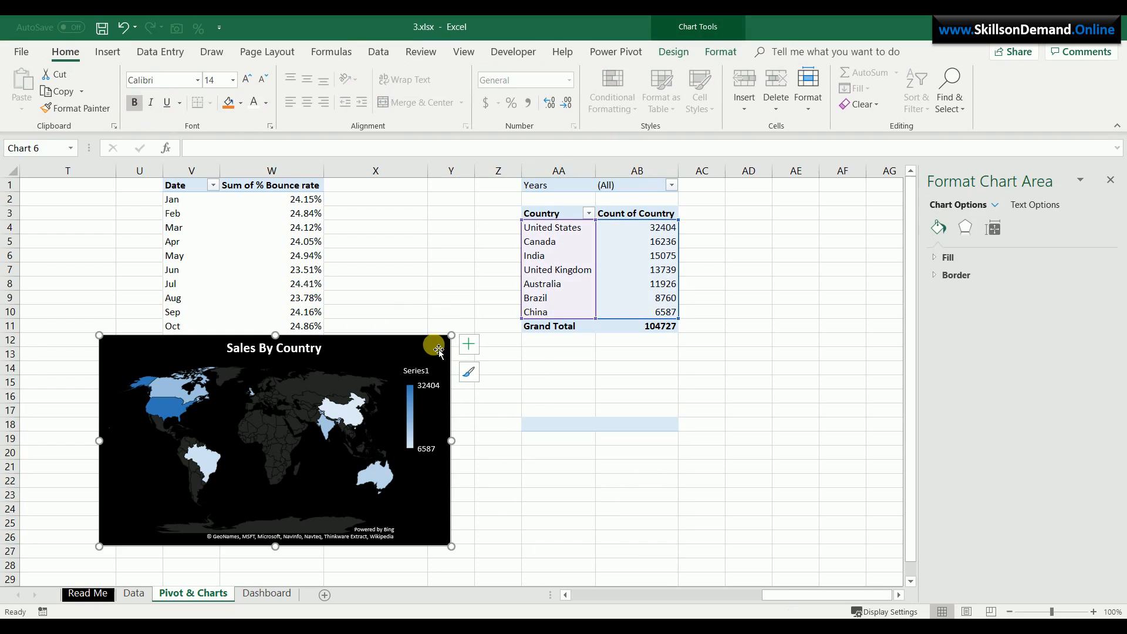
click(268, 593)
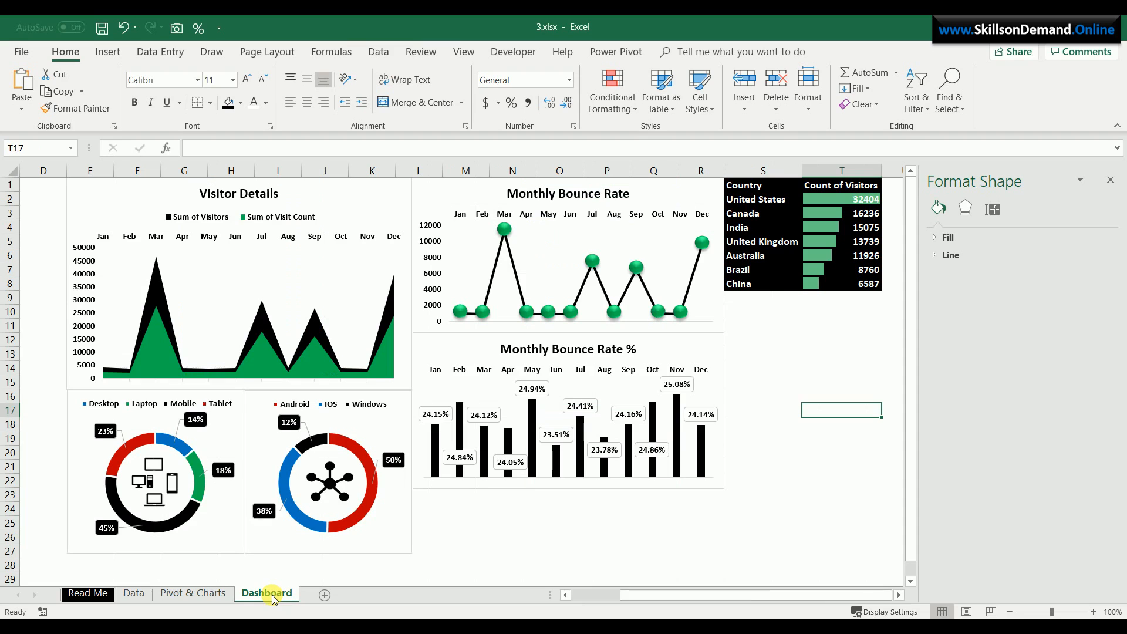
click(739, 305)
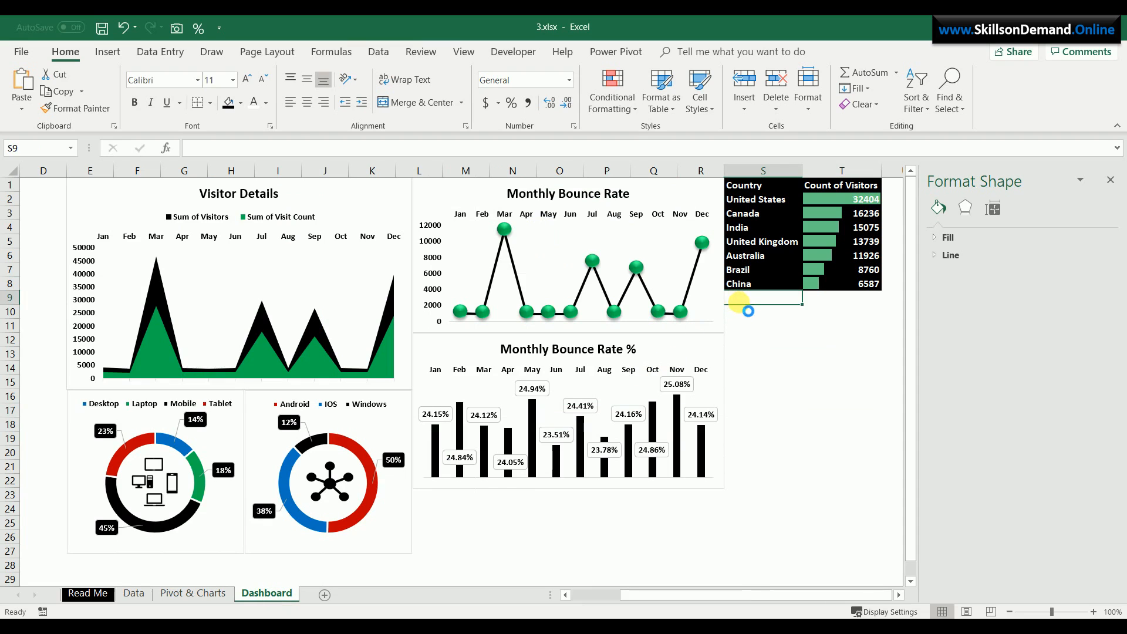
key(ctrl+v)
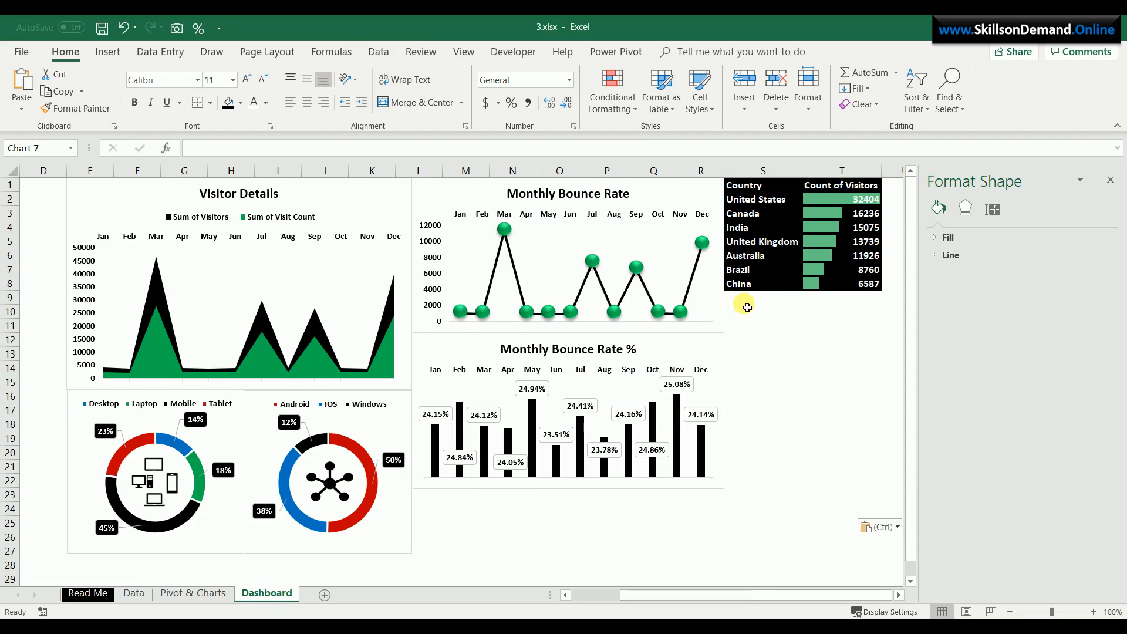
Shrink the Sales By Country map chart on the Dashboard to about the width of columns S:U
click(899, 595)
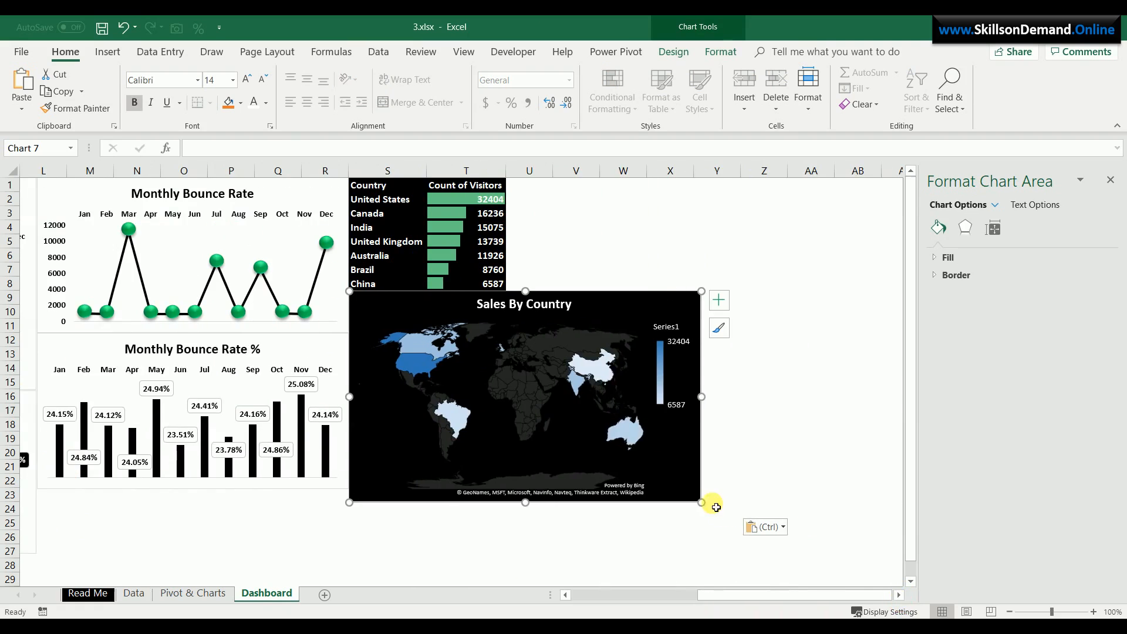
mouse_move(706, 508)
mouse_down()
mouse_move(564, 485)
mouse_move(542, 454)
mouse_up()
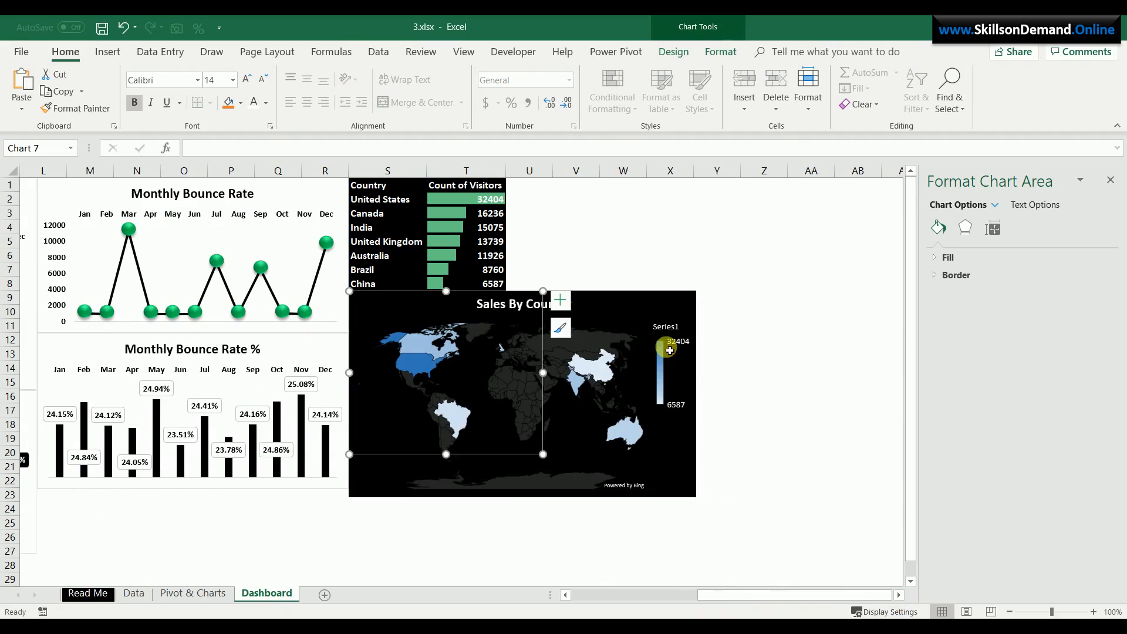
mouse_move(544, 373)
mouse_down()
mouse_move(560, 372)
mouse_move(550, 373)
mouse_up()
click(608, 394)
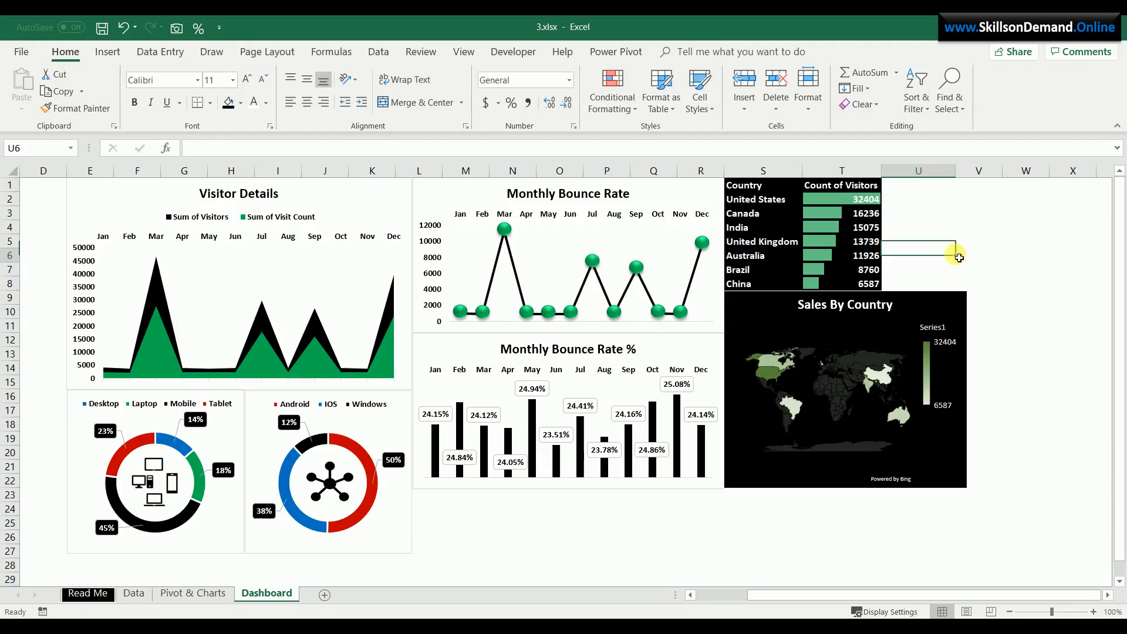
click(957, 257)
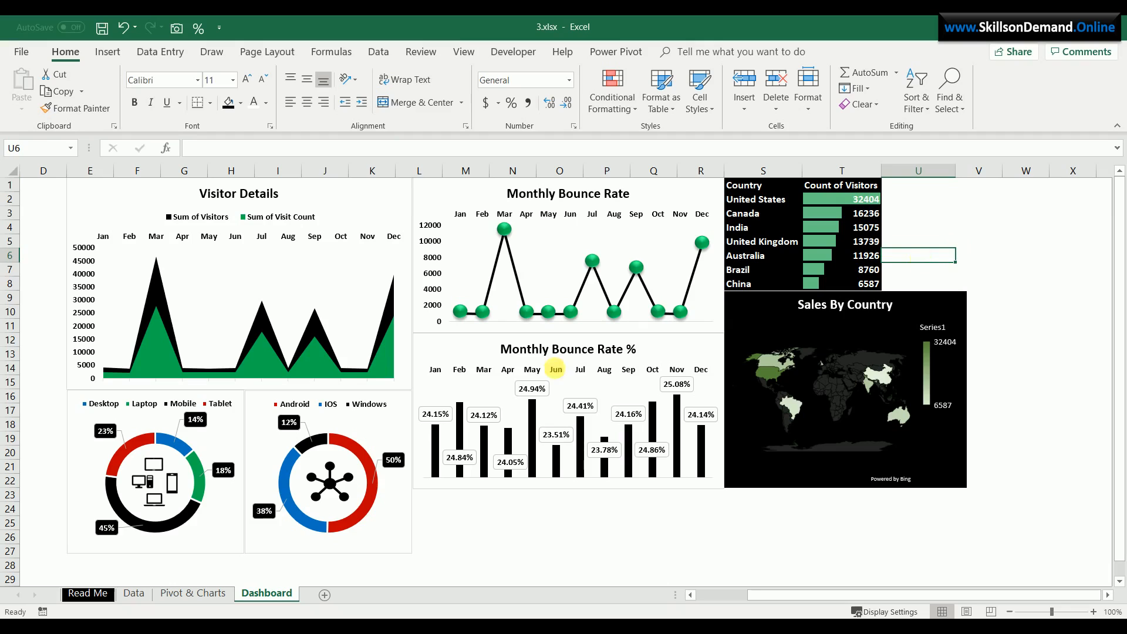
Copy the country pivot table on the Pivot & Charts sheet to cell AF1 and autofit columns AF and AG
click(195, 596)
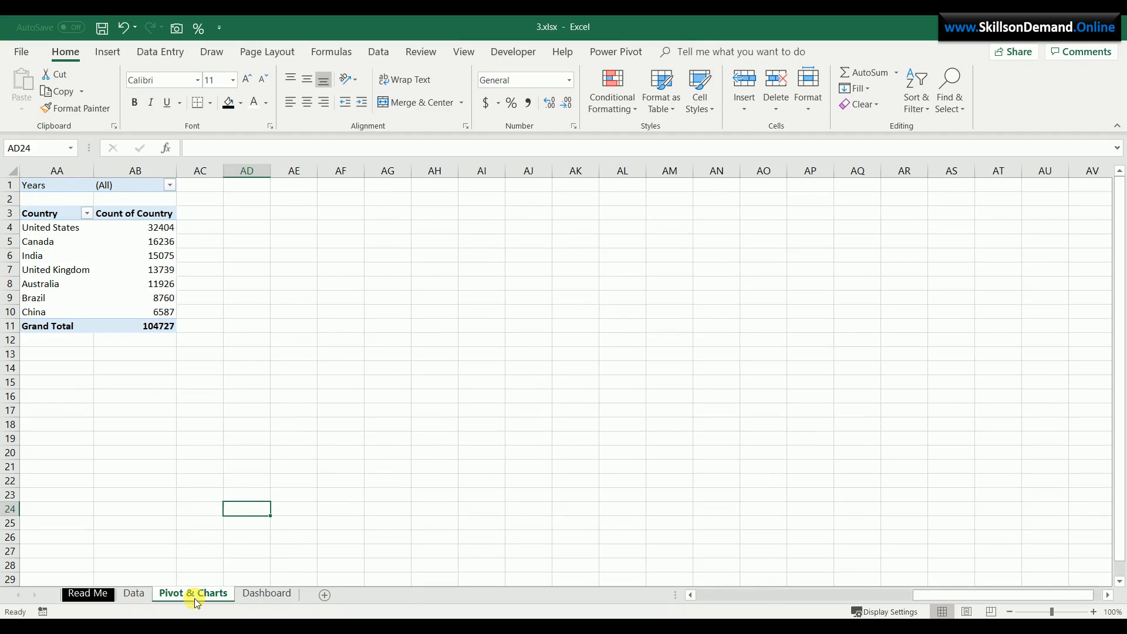
click(48, 185)
drag(131, 299, 144, 324)
key(ctrl+c)
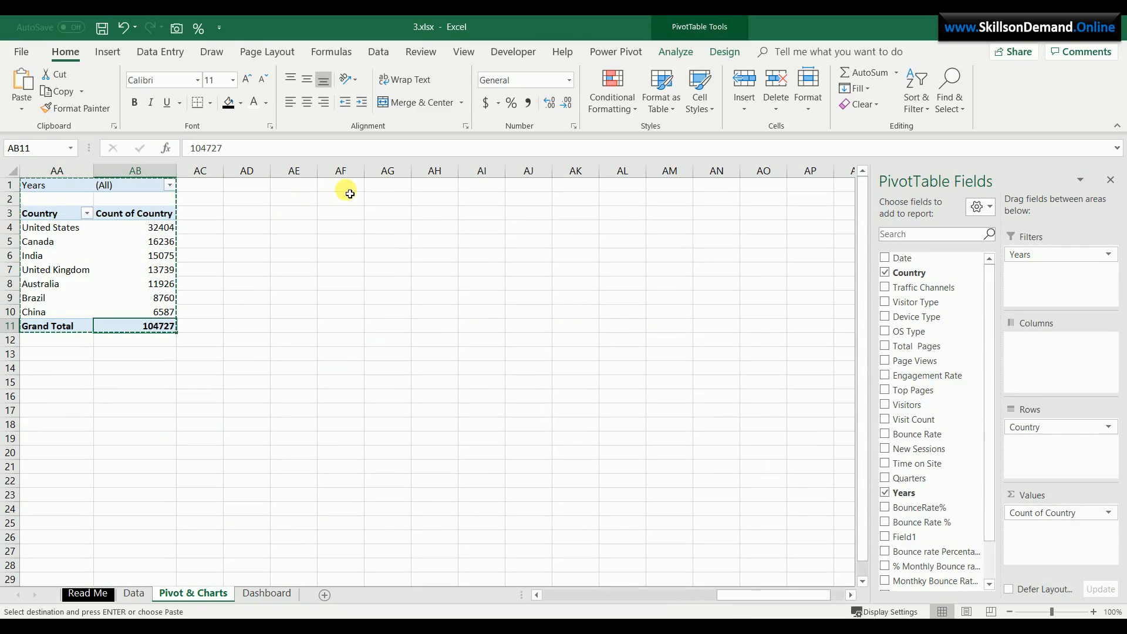
click(350, 188)
key(ctrl+v)
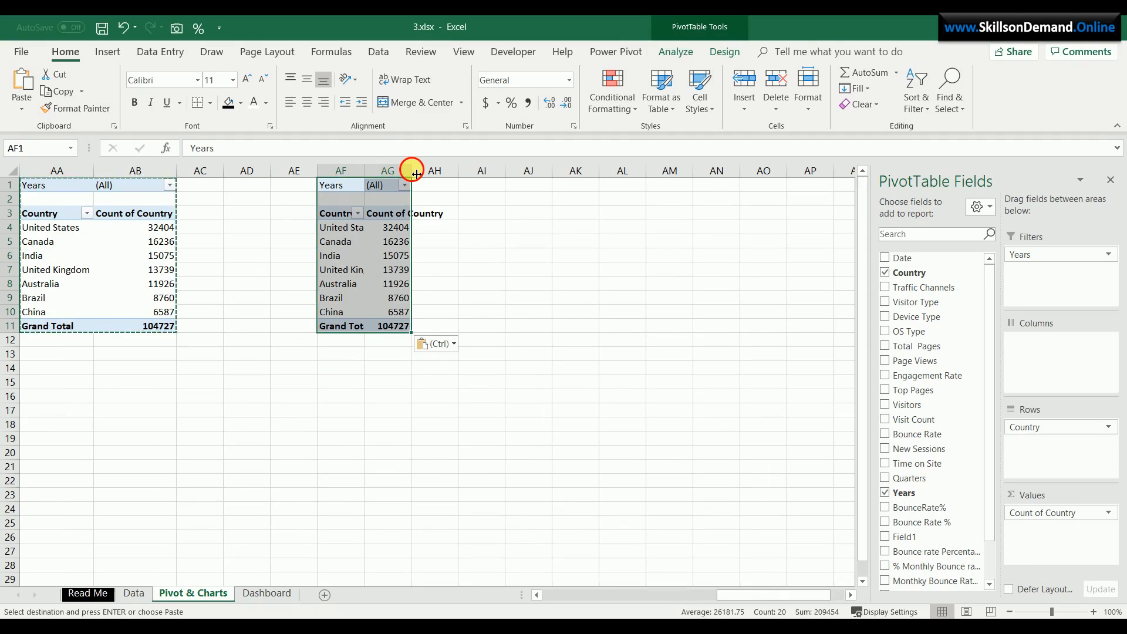
double_click(411, 171)
double_click(365, 171)
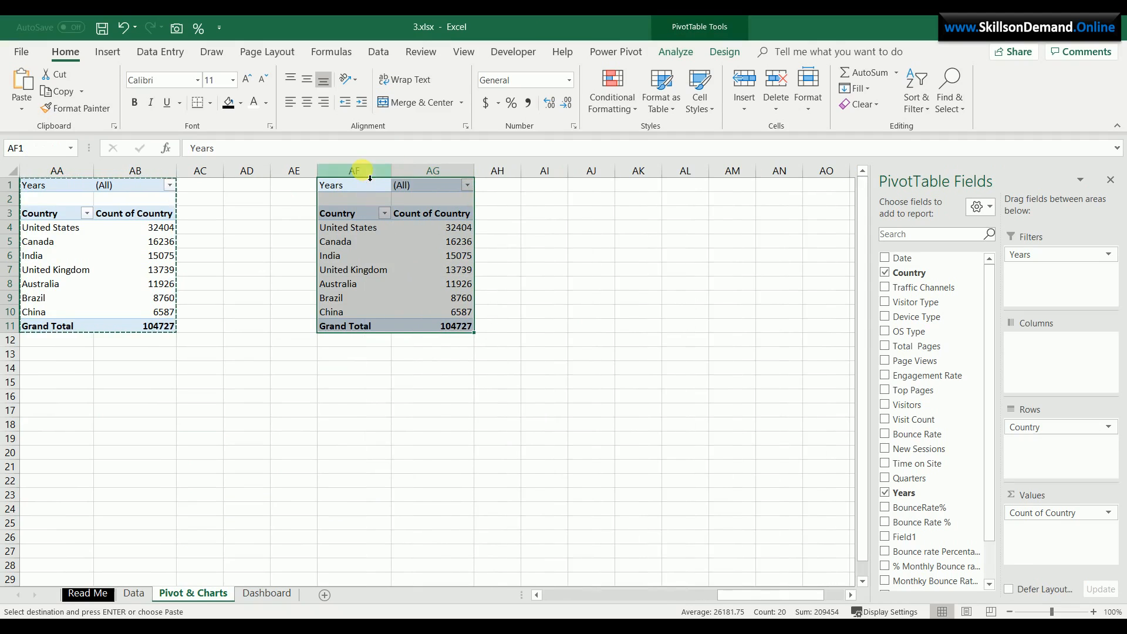
Add Date to the copied pivot's columns, keeping Years as a filter and removing Quarters so only months remain
drag(919, 261, 1038, 350)
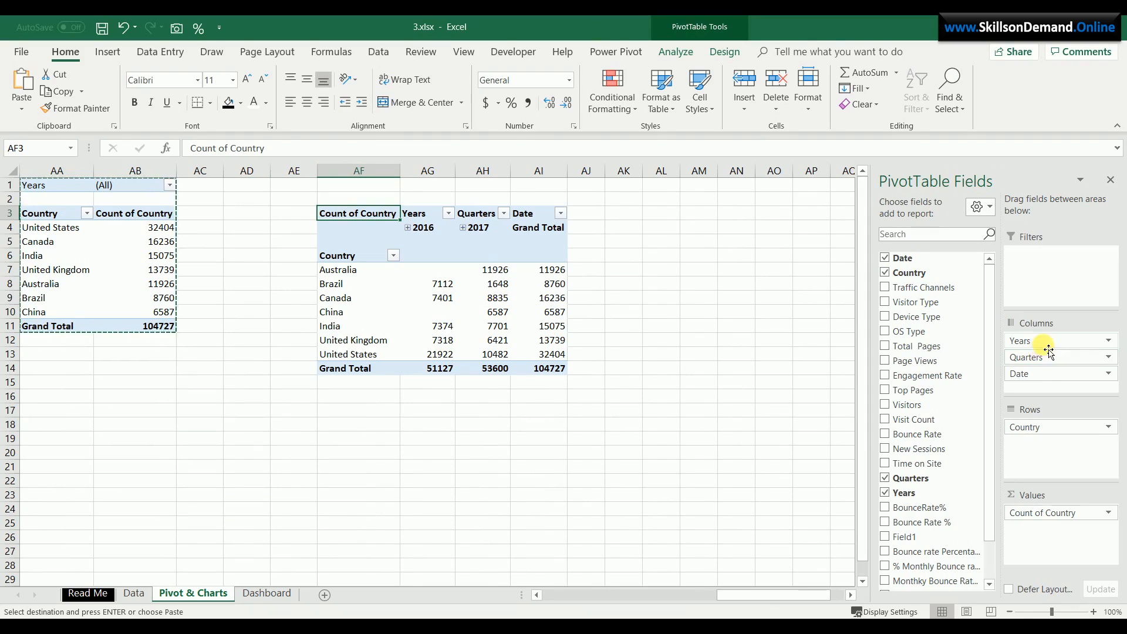
drag(1045, 343, 1041, 276)
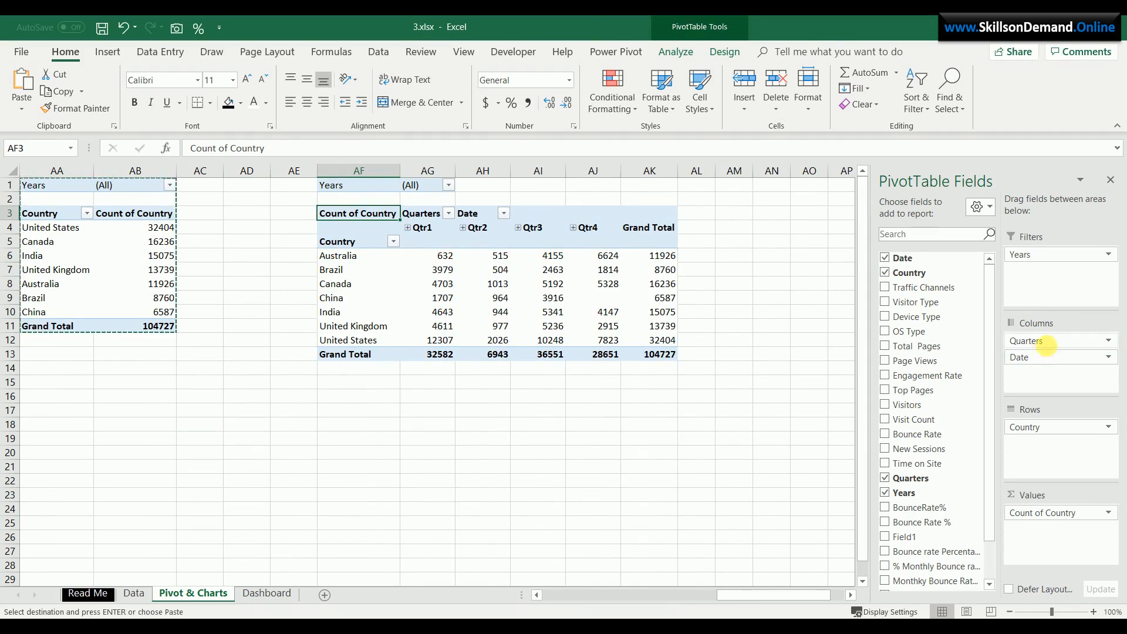
drag(1048, 343, 945, 344)
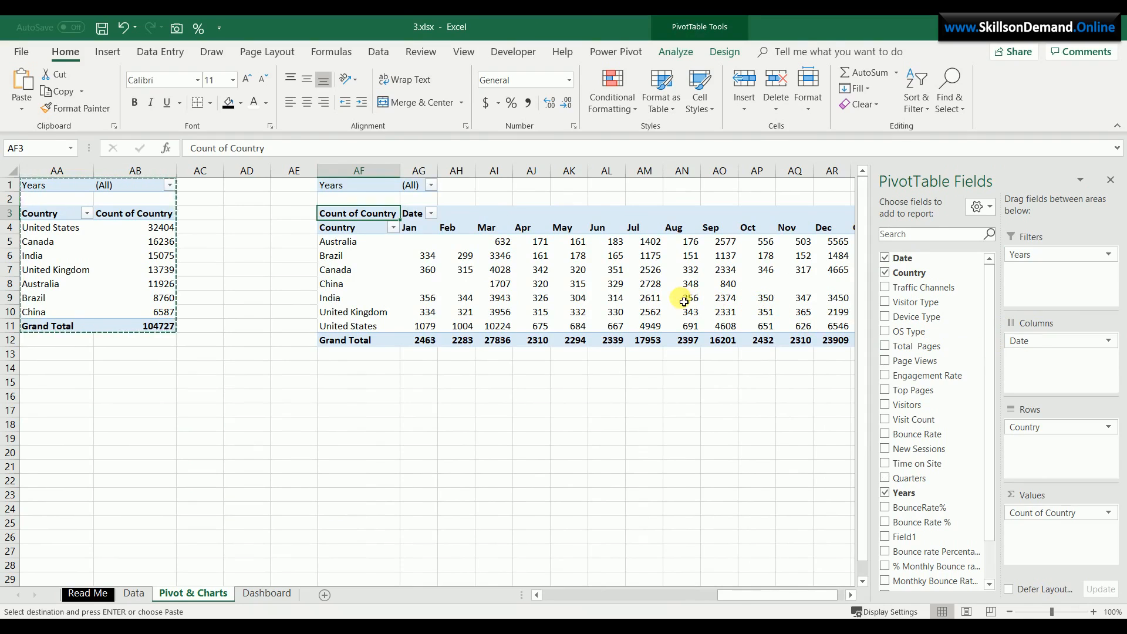
Turn off grand totals for both rows and columns in the monthly country pivot table
click(613, 284)
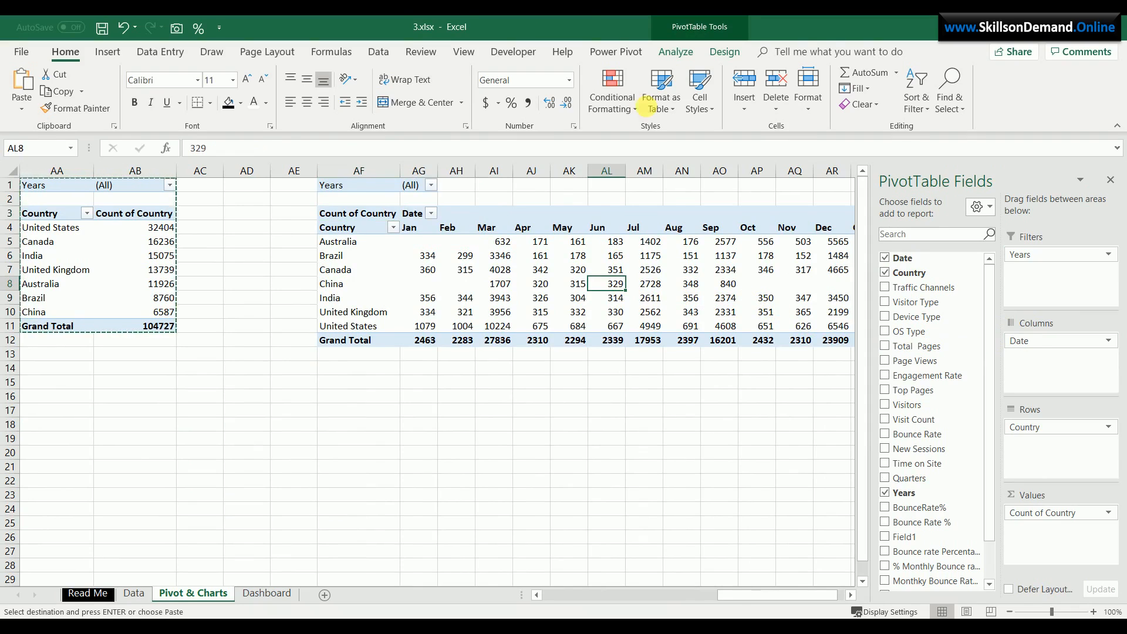
click(726, 55)
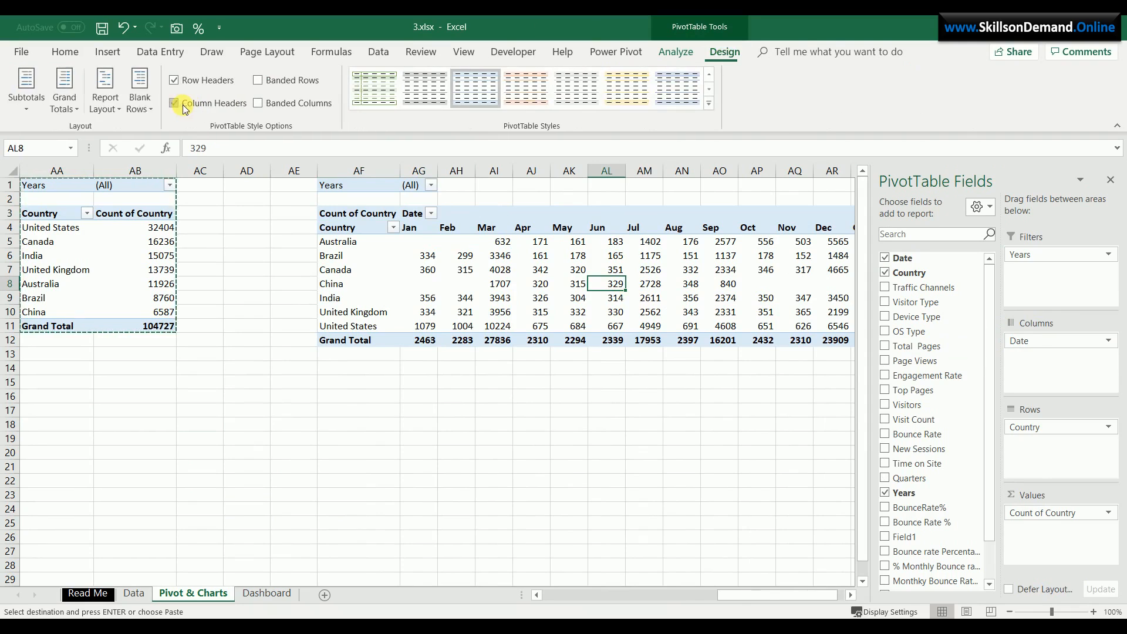
click(62, 101)
click(87, 138)
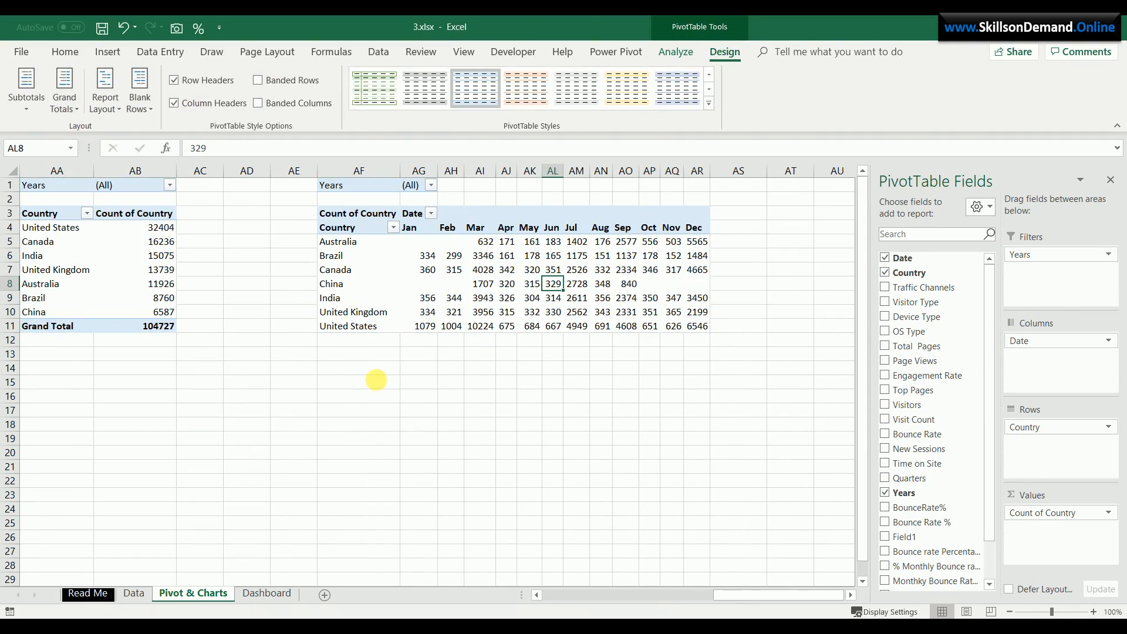
click(381, 383)
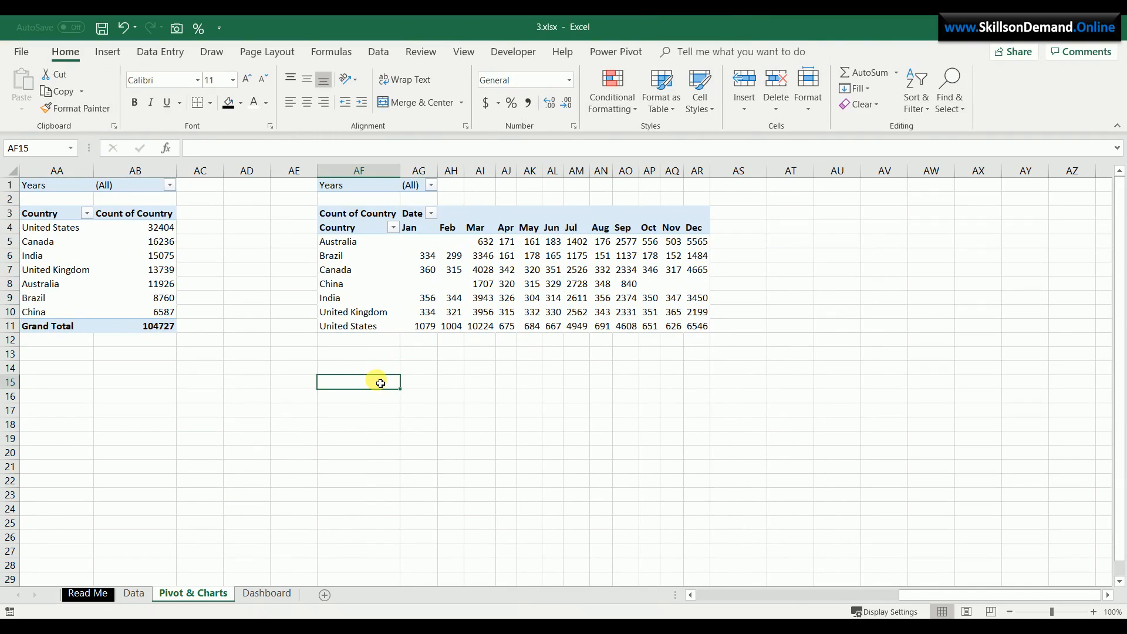
Enter the header "Monthly Visitors" in cell U1 of the Dashboard sheet
click(267, 593)
click(928, 187)
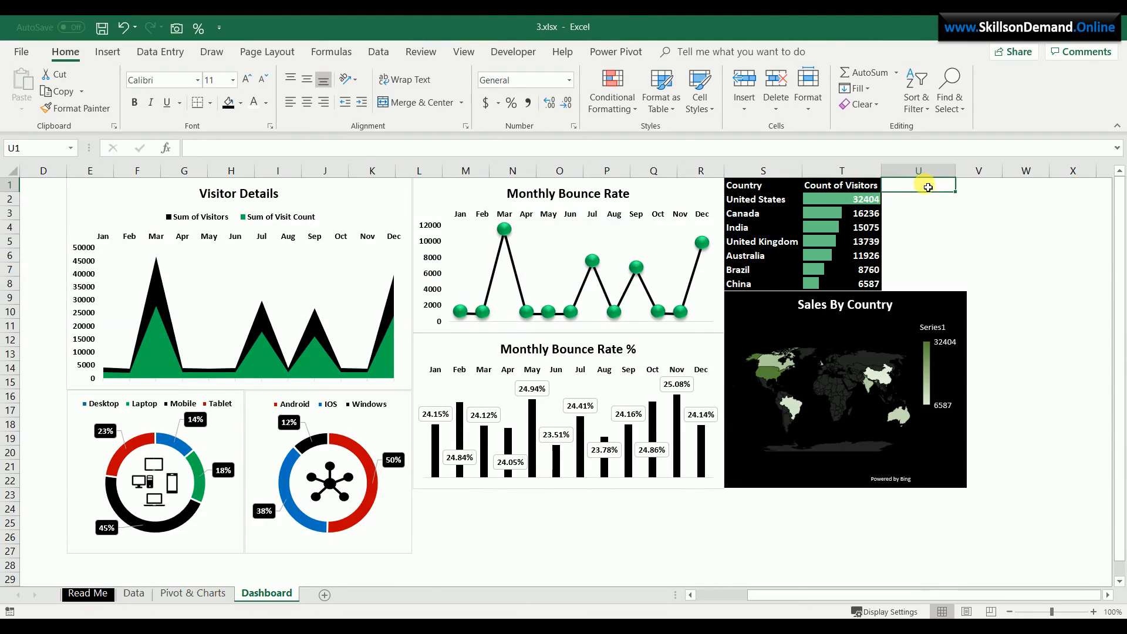
text(Mo)
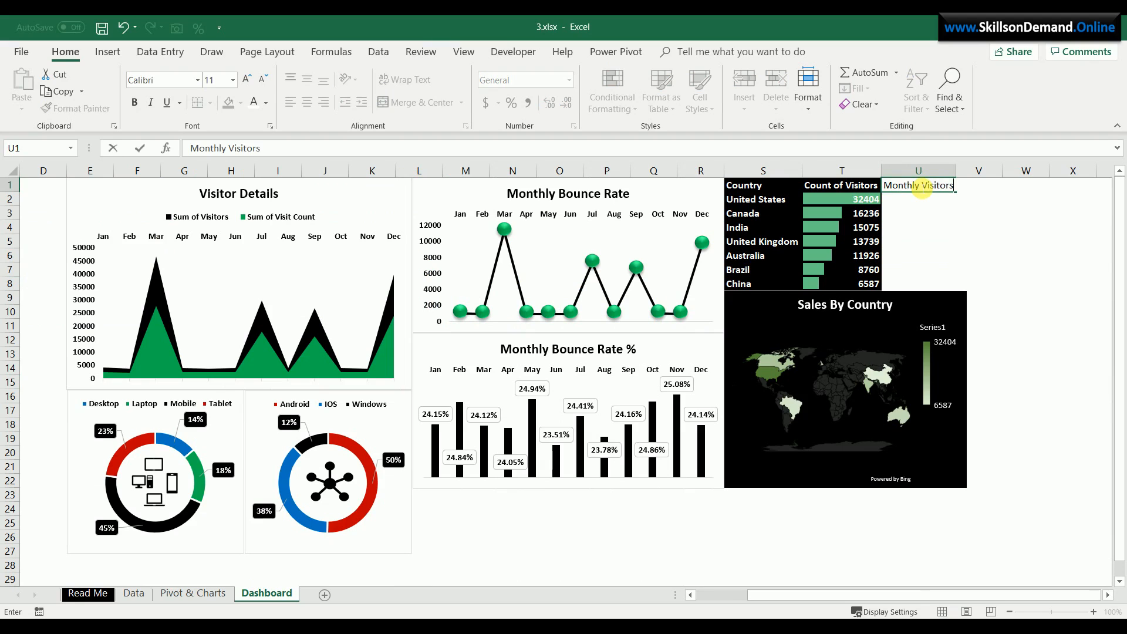
text(nthly Visitors)
click(930, 215)
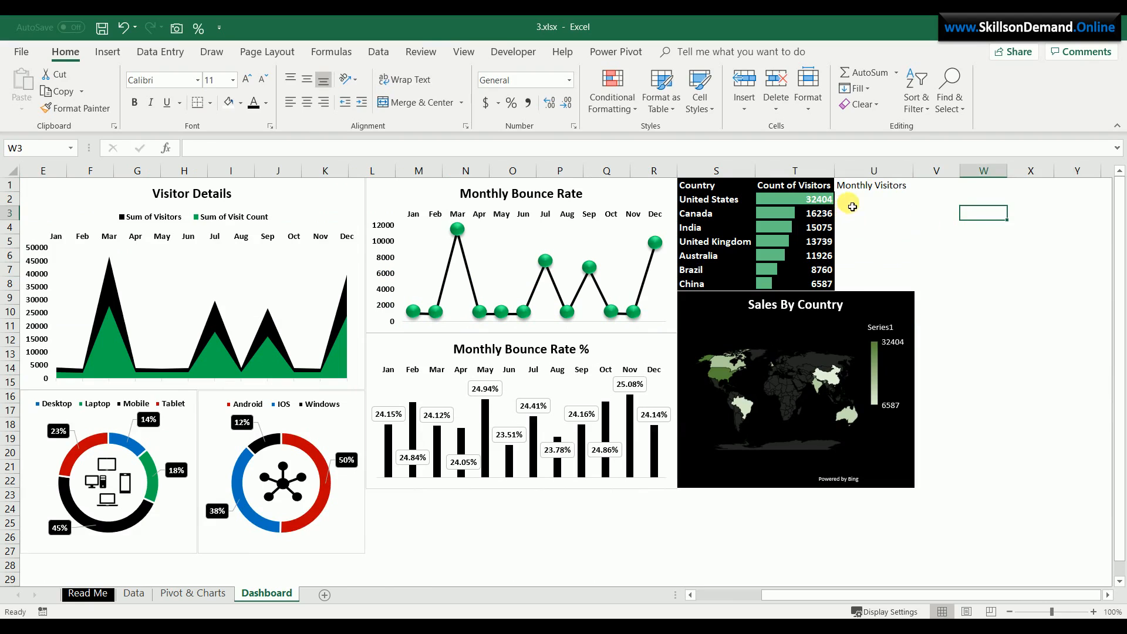
Insert line sparklines in Dashboard cells U2:U8 using the data range 'Pivot & Charts'!AF5:AR11
drag(855, 202, 863, 285)
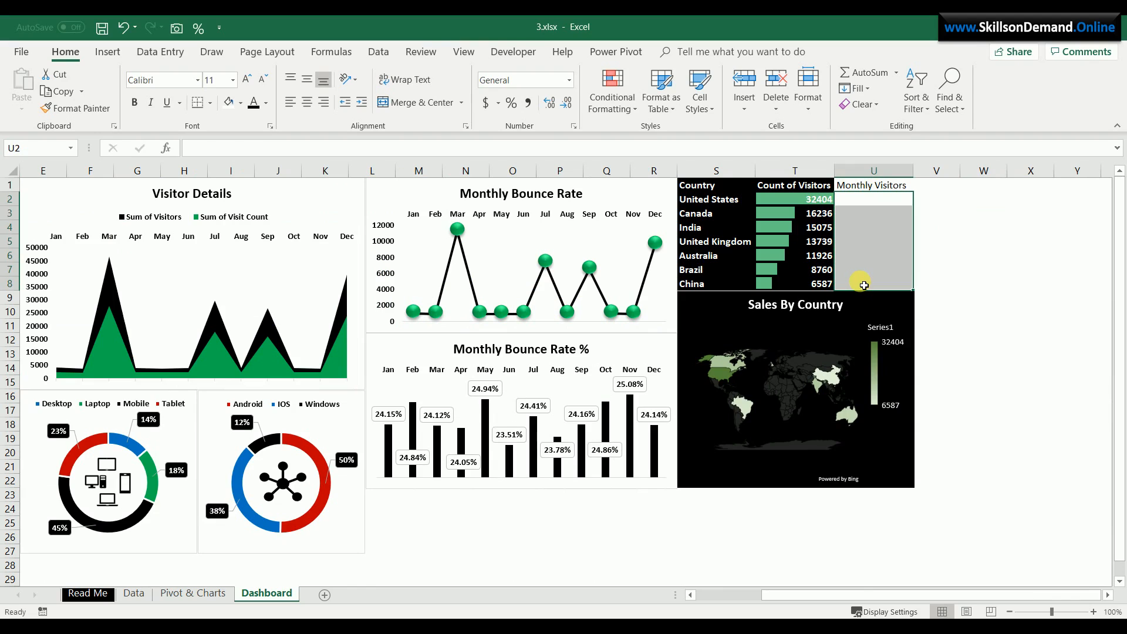
click(107, 61)
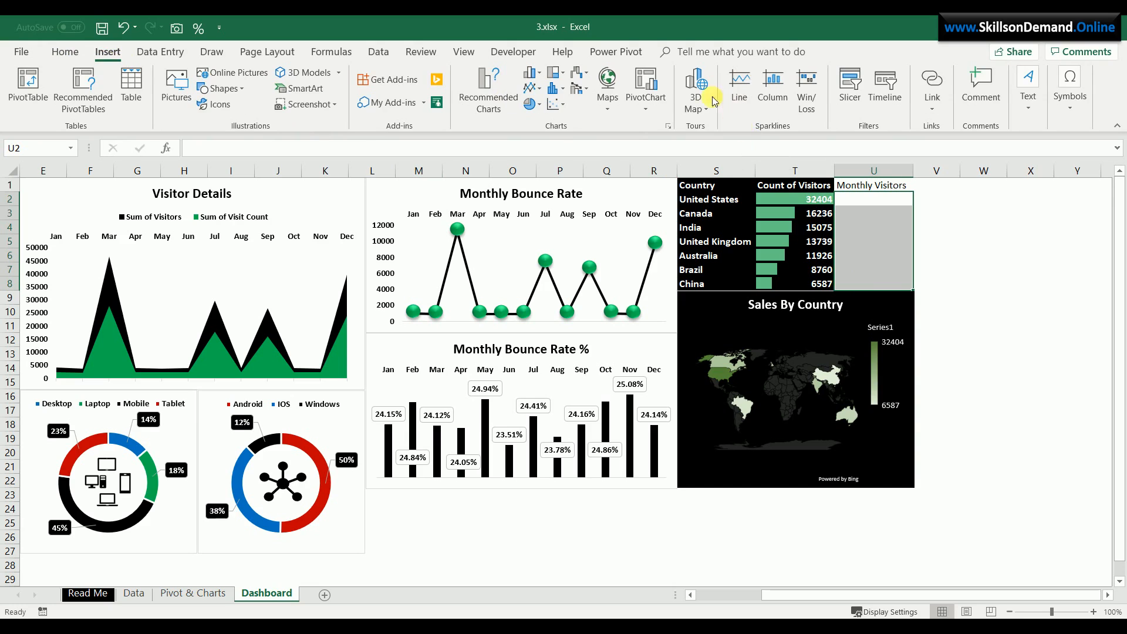
click(741, 88)
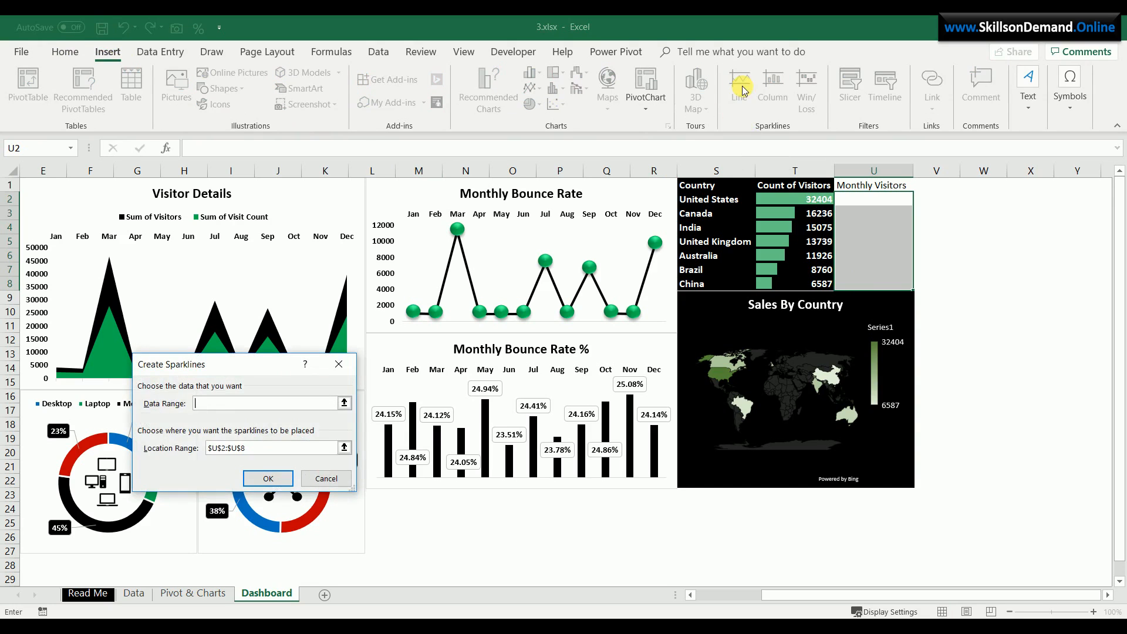
click(345, 404)
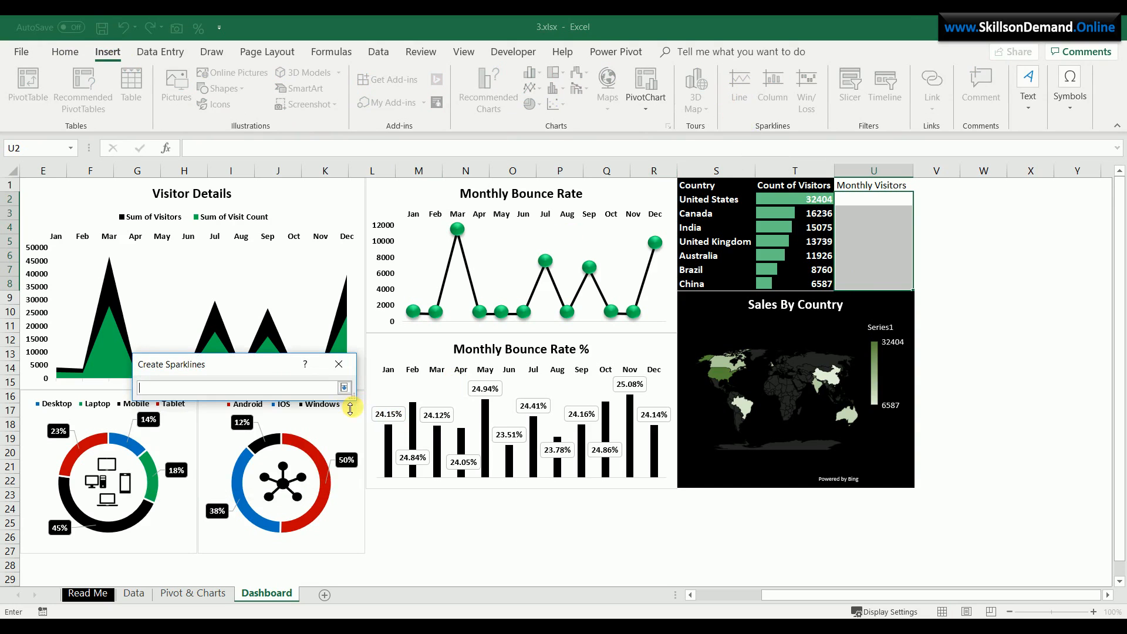
click(183, 593)
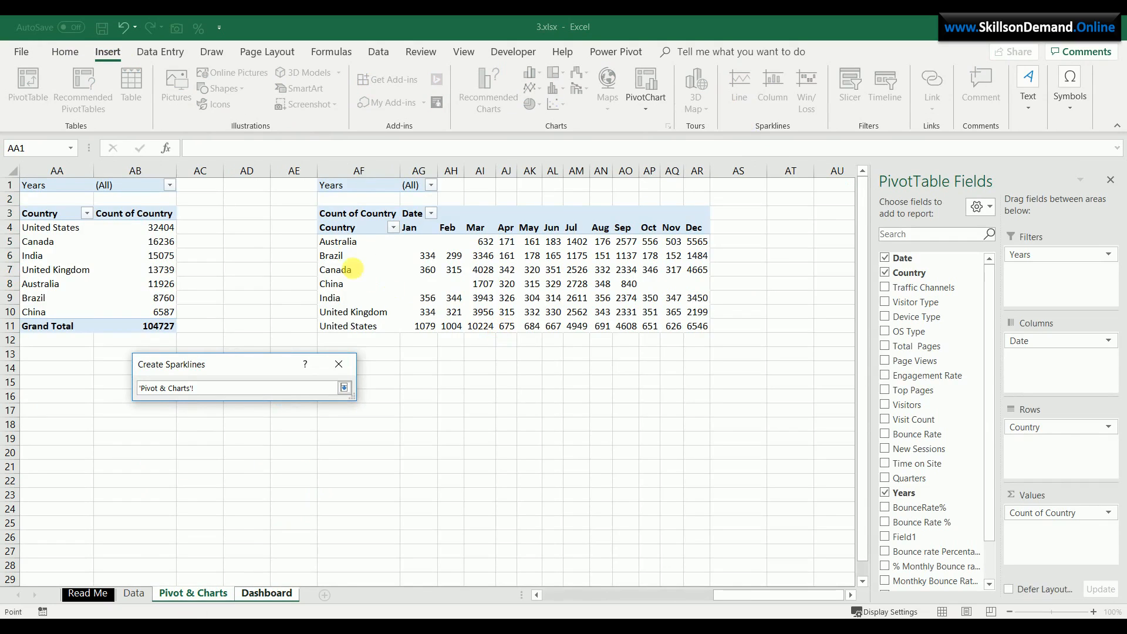
drag(339, 242, 697, 327)
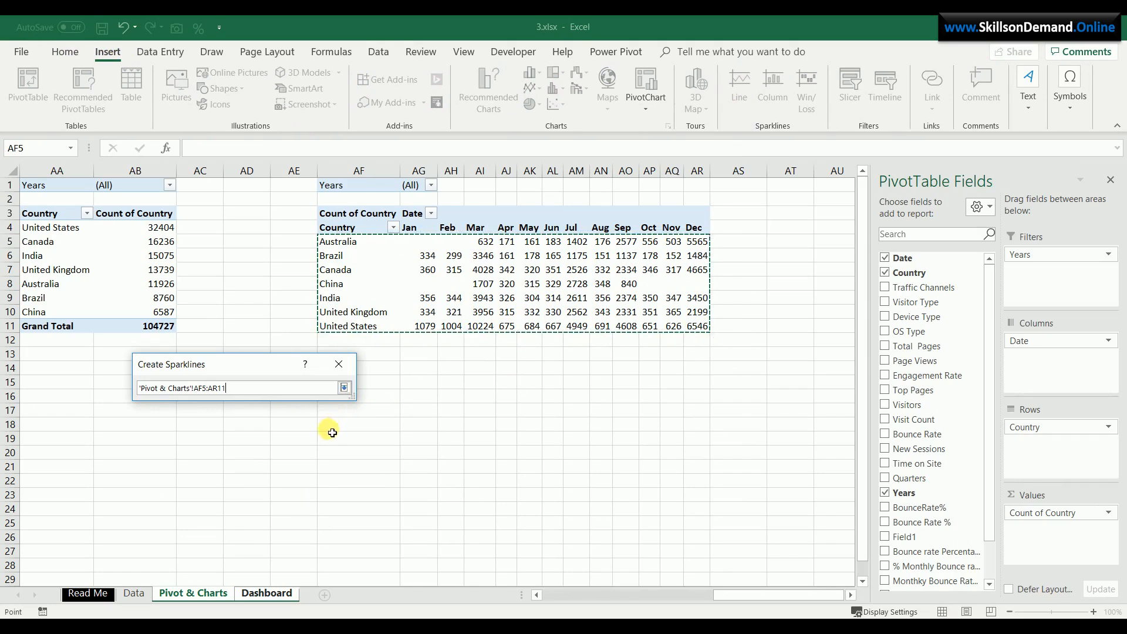
click(343, 390)
click(277, 475)
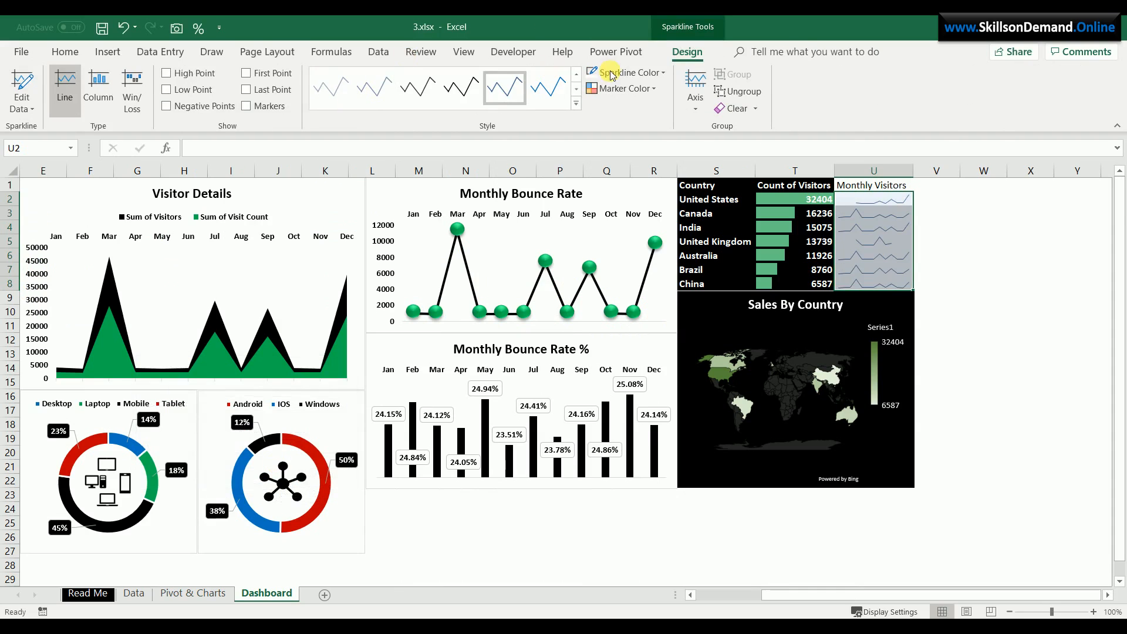
Format the Monthly Visitors column U1:U8 with a black fill and white bold text
click(65, 52)
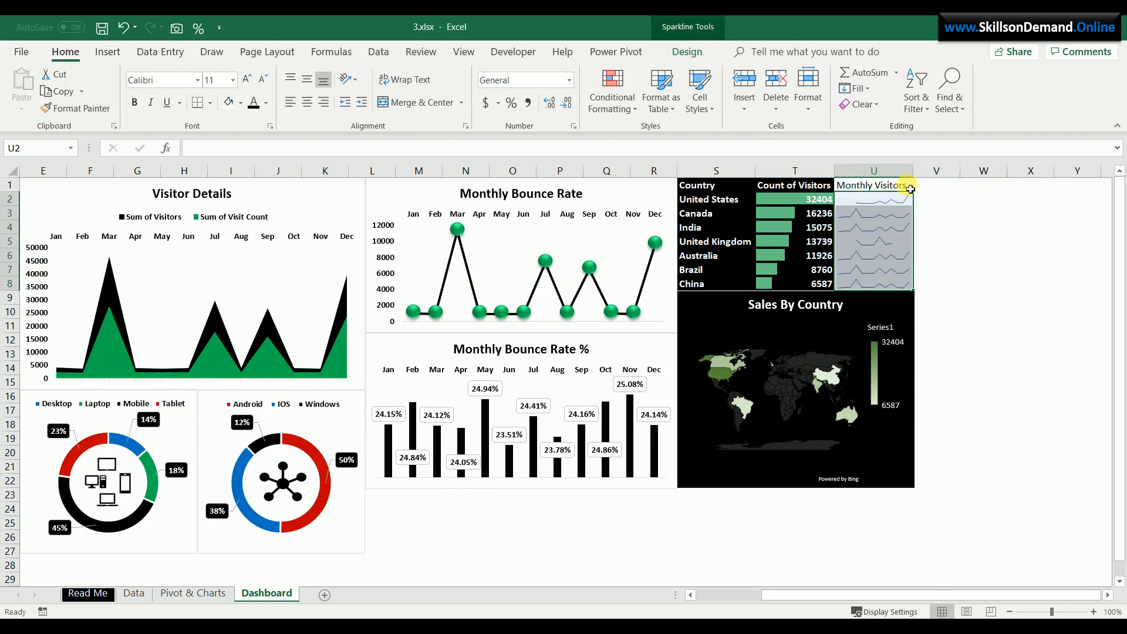
drag(905, 185, 902, 284)
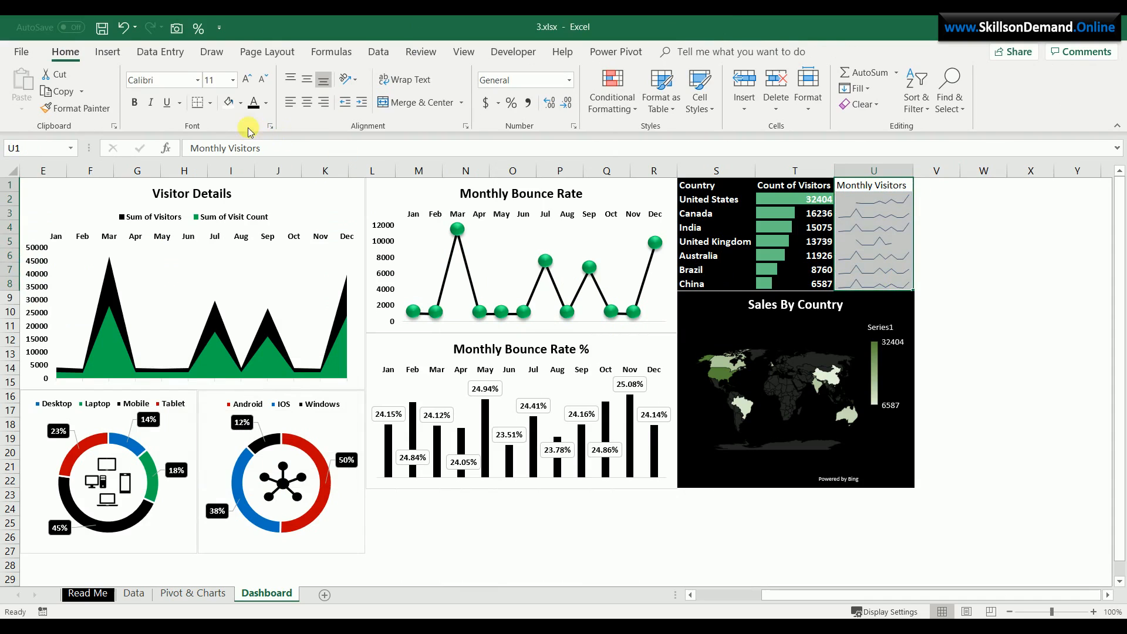
click(242, 103)
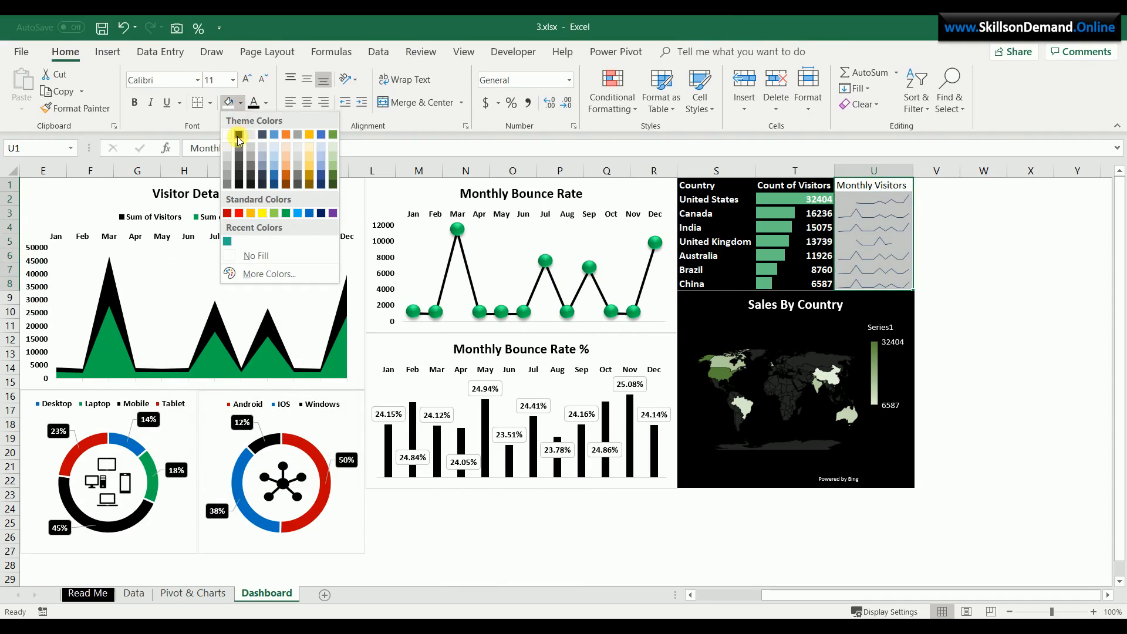
click(239, 135)
click(266, 103)
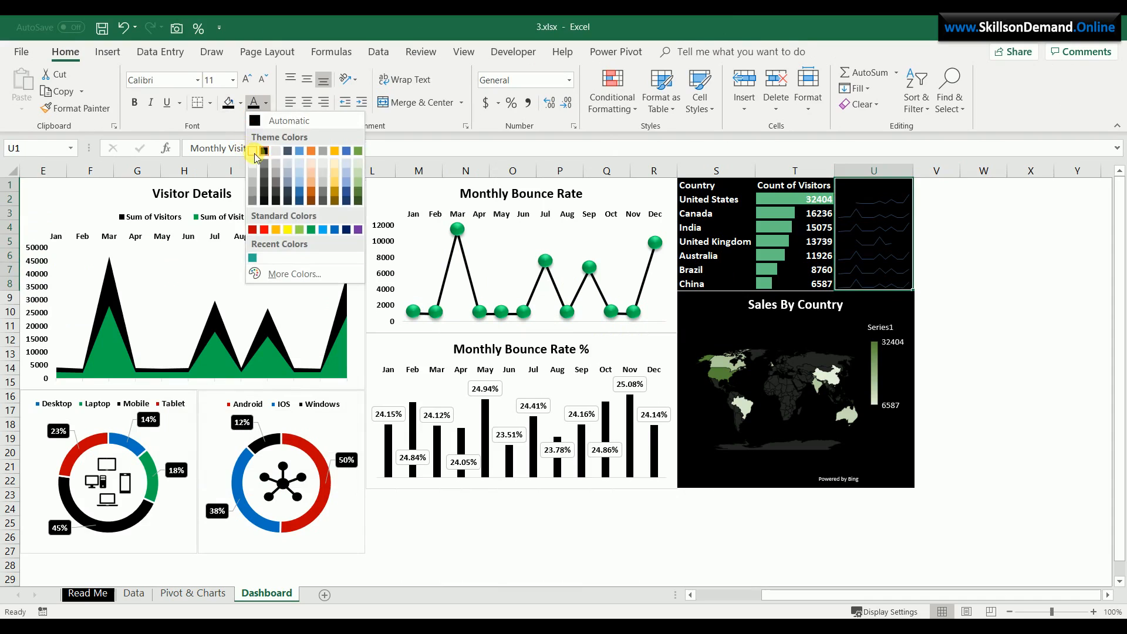
click(253, 151)
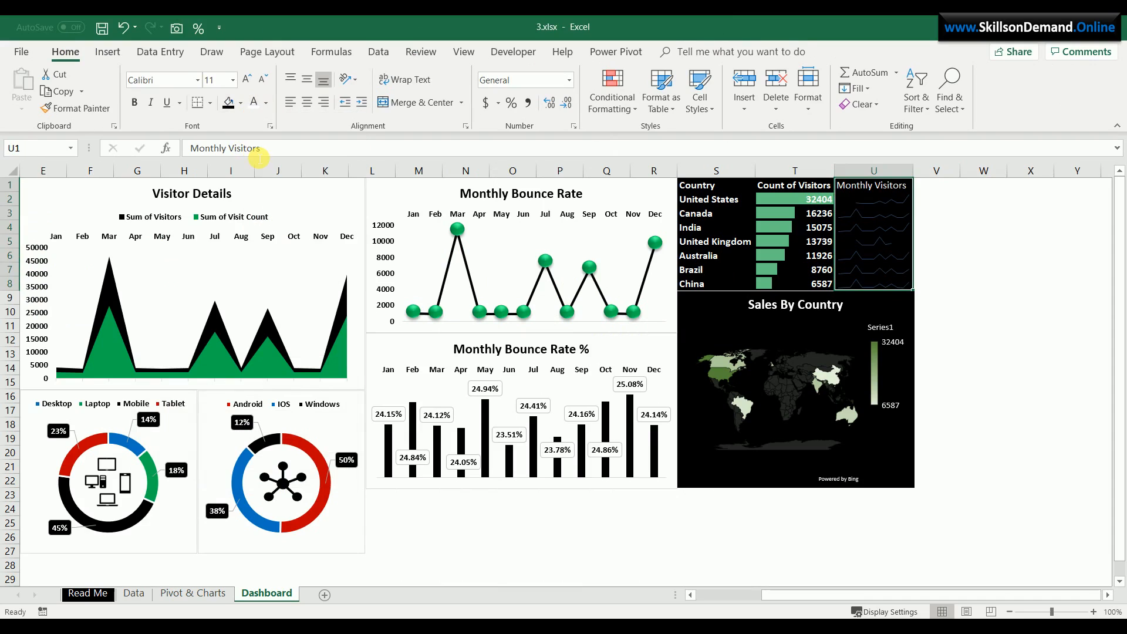
click(134, 103)
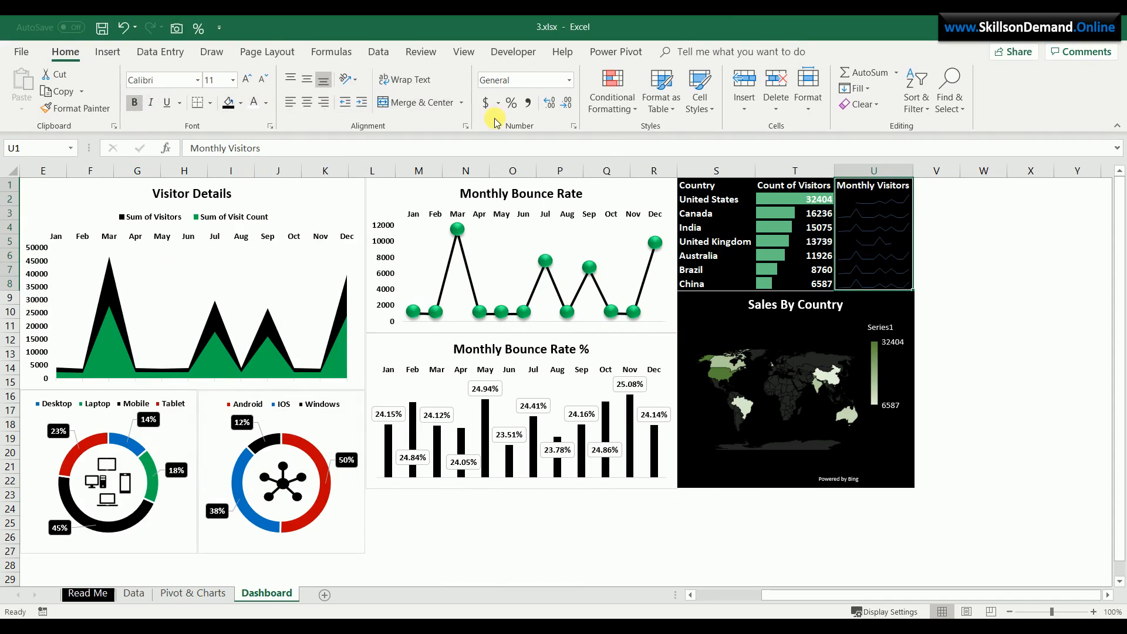
Set the Monthly Visitors sparklines to standard green with a line weight of 3 pt
click(870, 208)
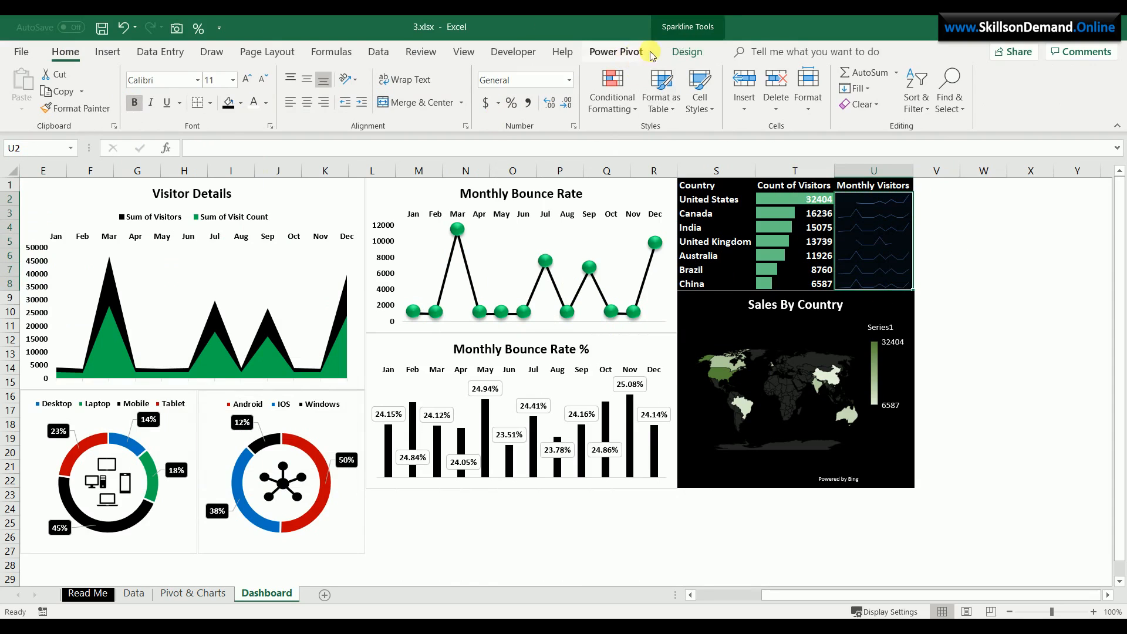
click(686, 52)
click(628, 73)
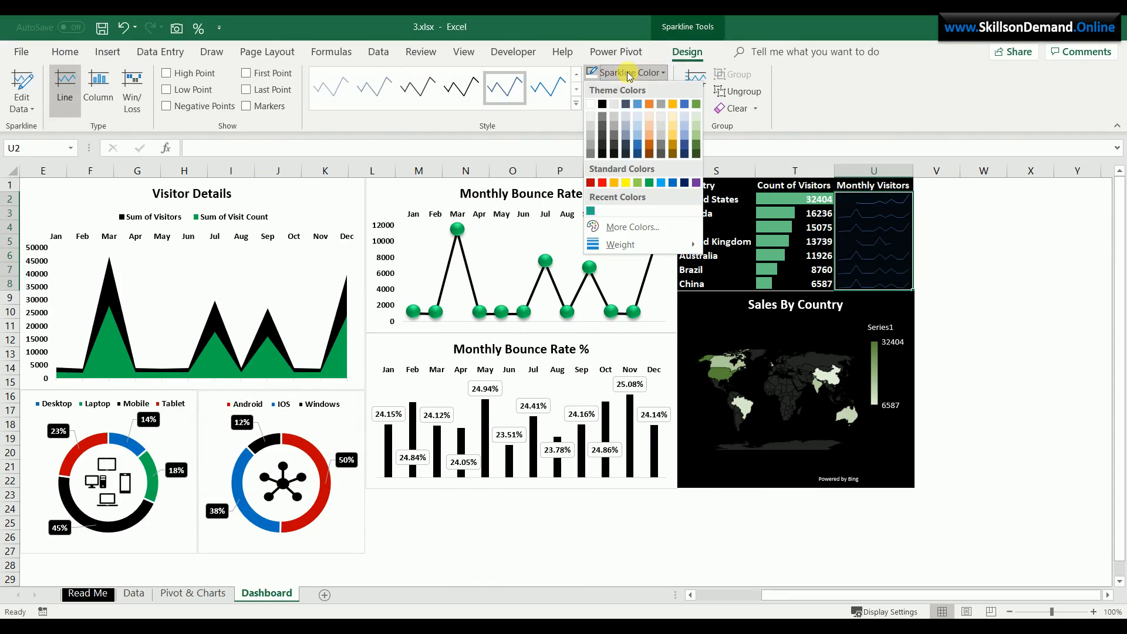
click(650, 184)
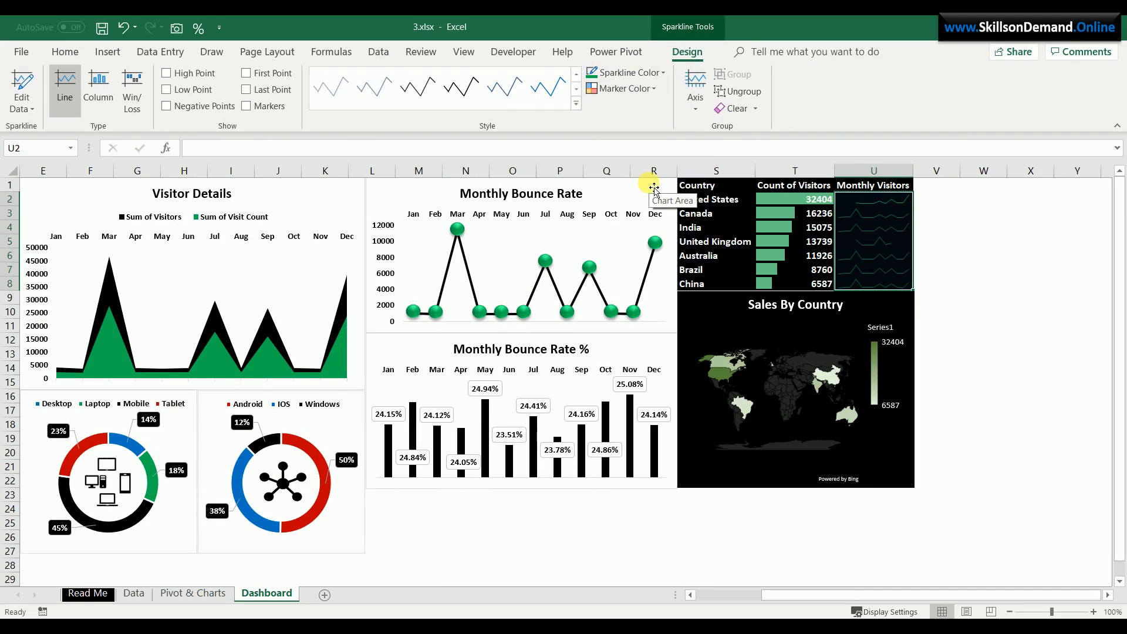
click(658, 73)
mouse_move(703, 250)
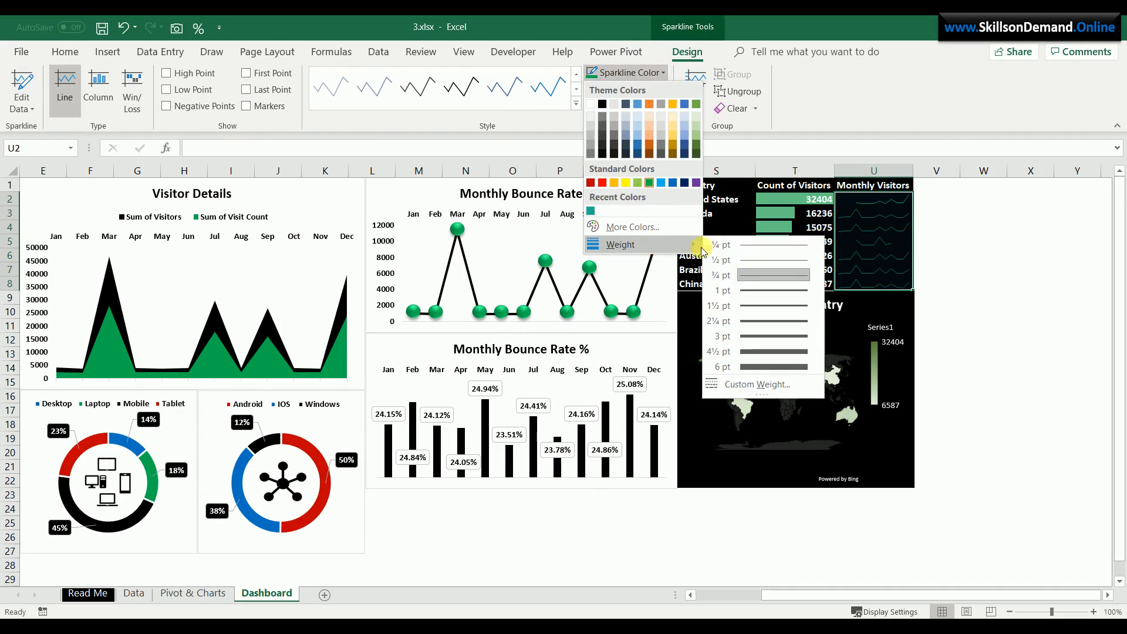
click(746, 336)
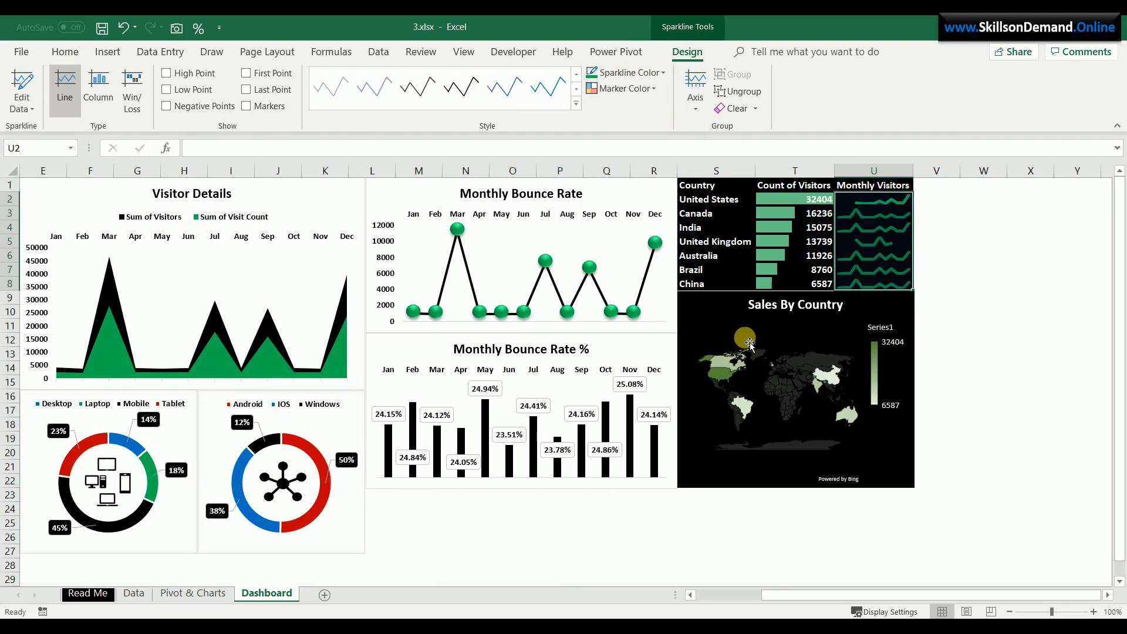
click(989, 324)
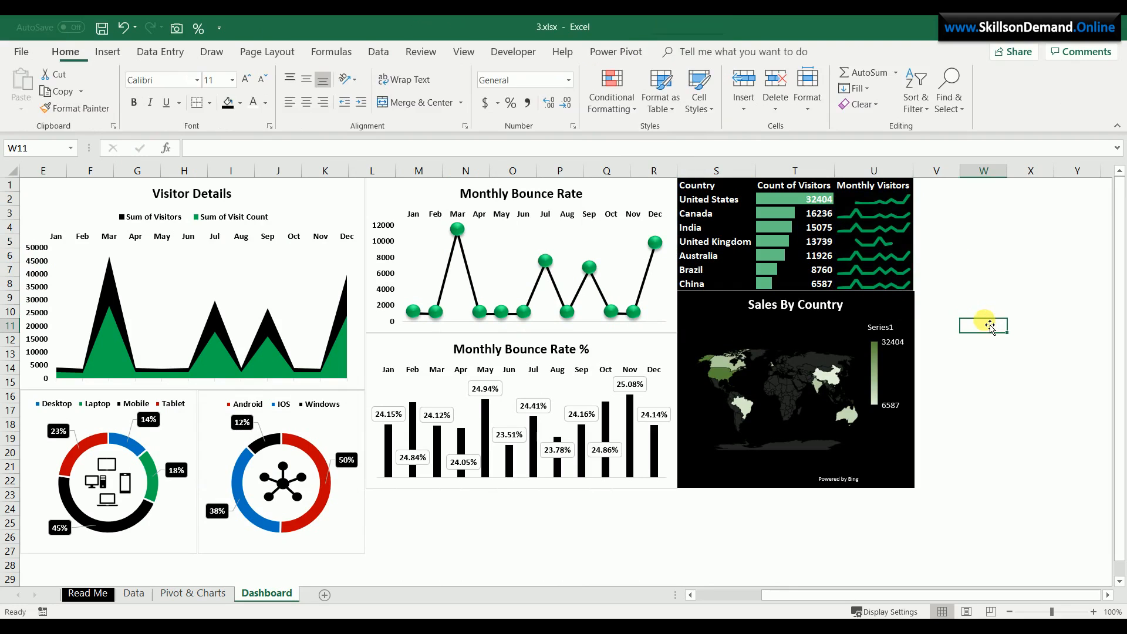
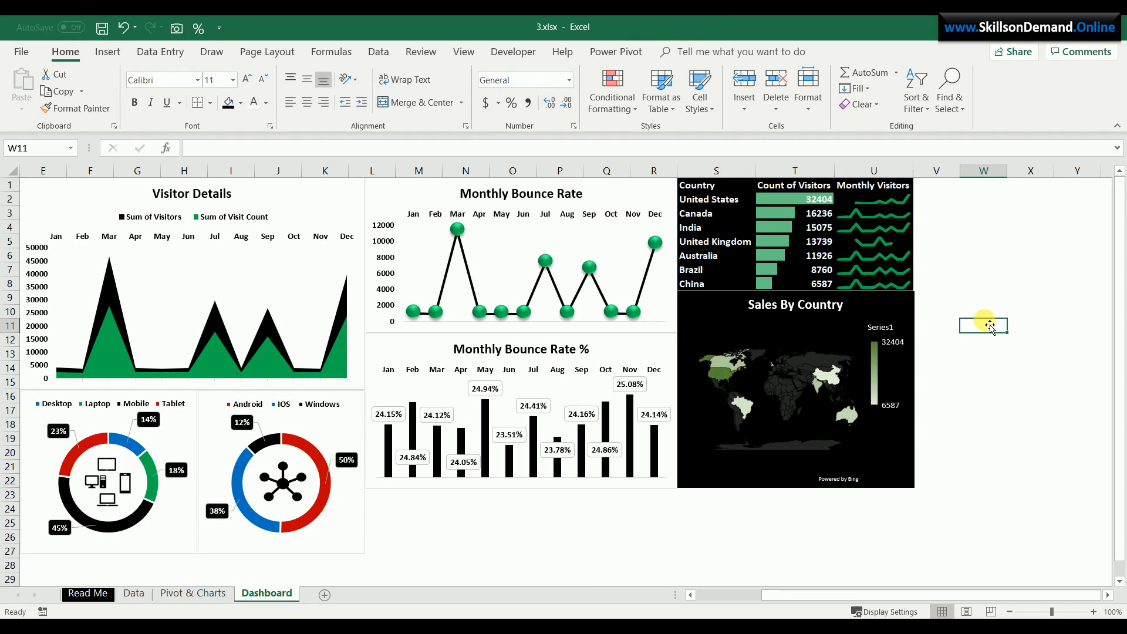
scroll(858, 434, left, 2)
click(722, 541)
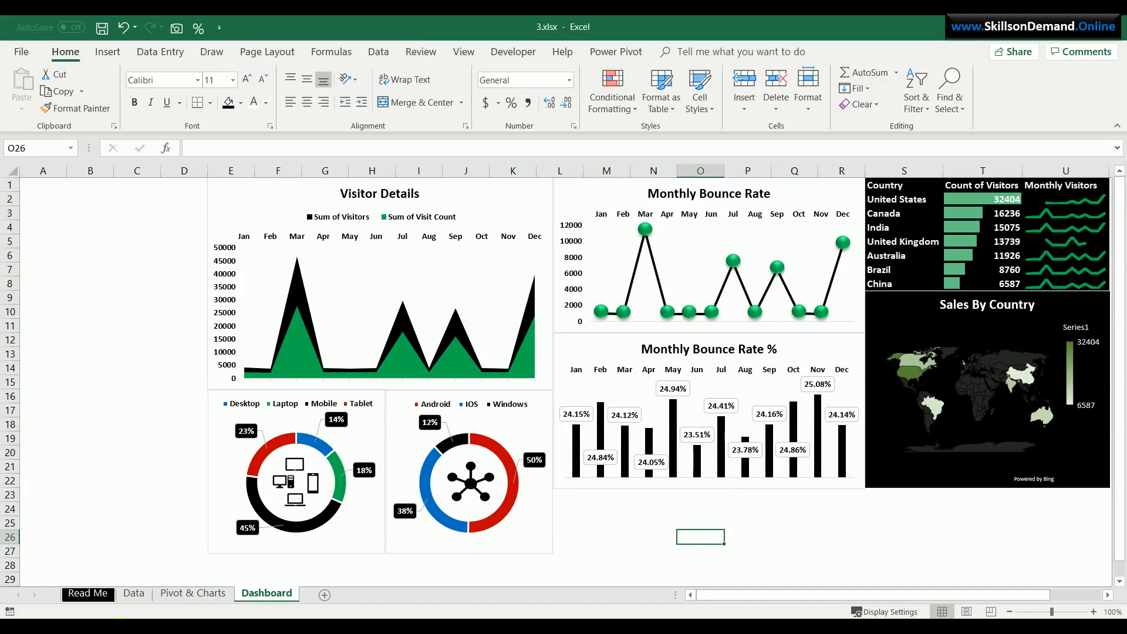
Copy the country count pivot table AA1:AB11 on the Pivot & Charts sheet to cell AV1 and autofit columns AV and AW
click(172, 594)
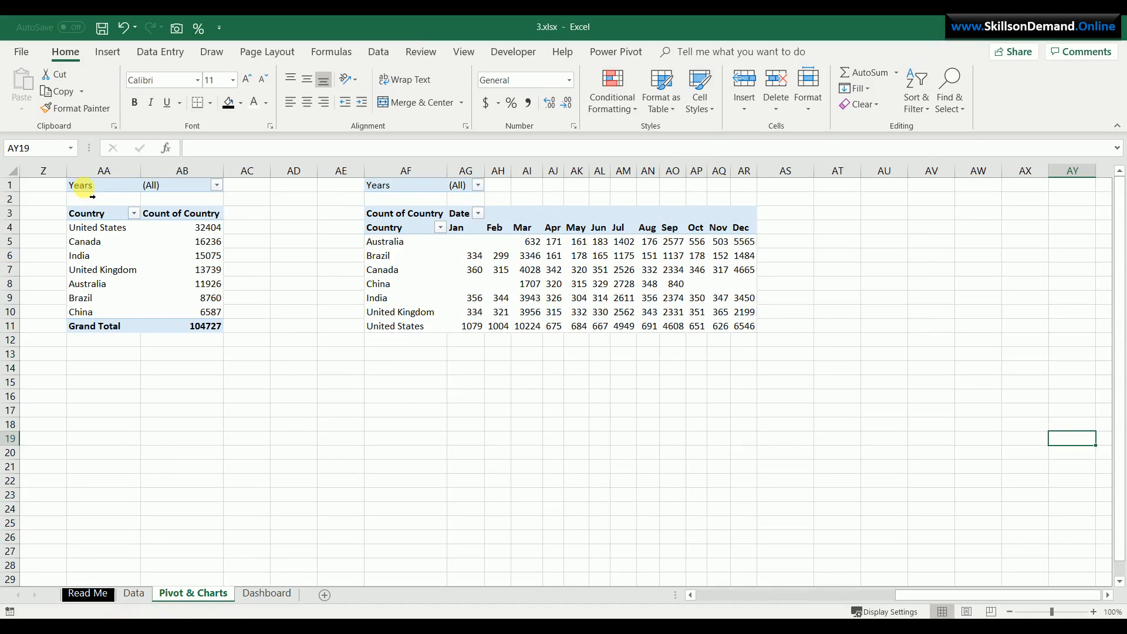
click(89, 185)
drag(182, 300, 199, 328)
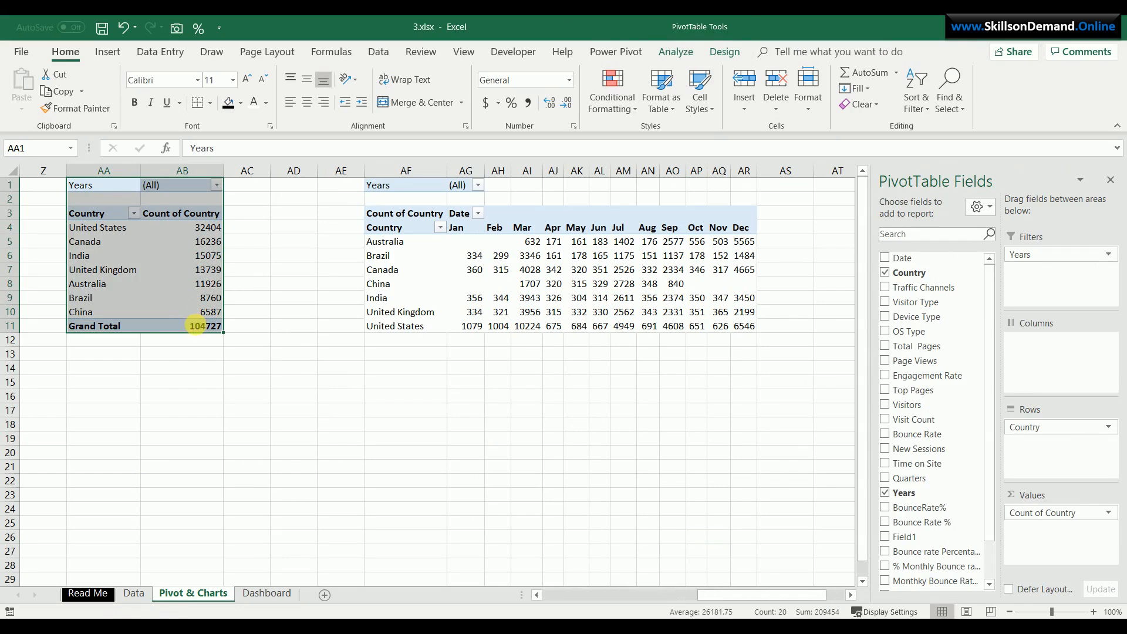
key(ctrl+c)
click(851, 596)
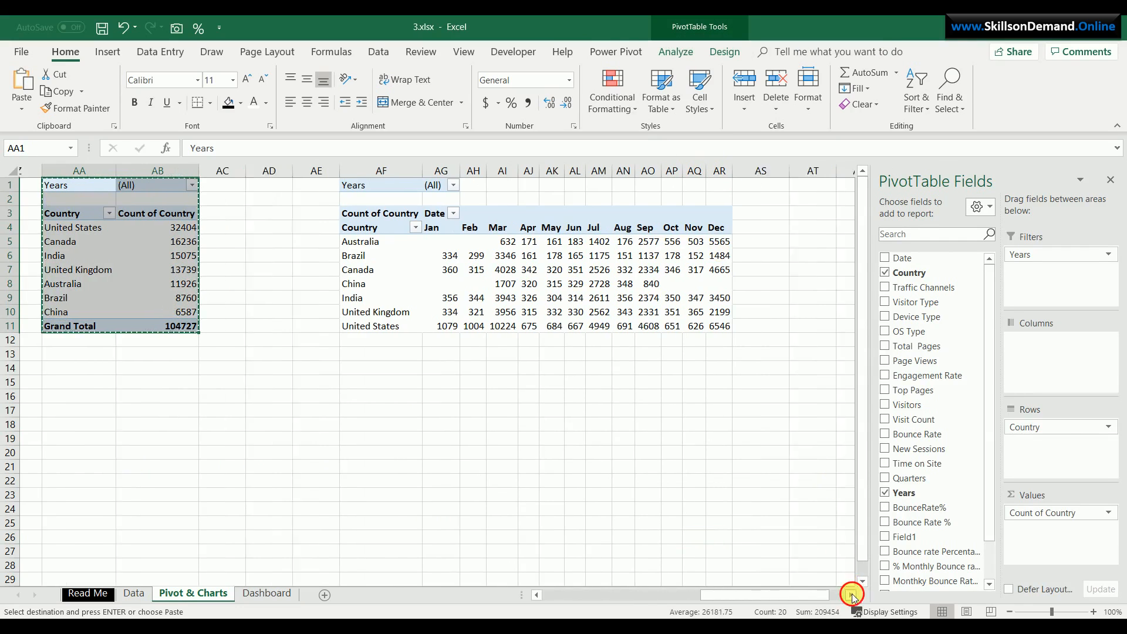
click(851, 595)
click(851, 595)
click(736, 189)
key(ctrl+v)
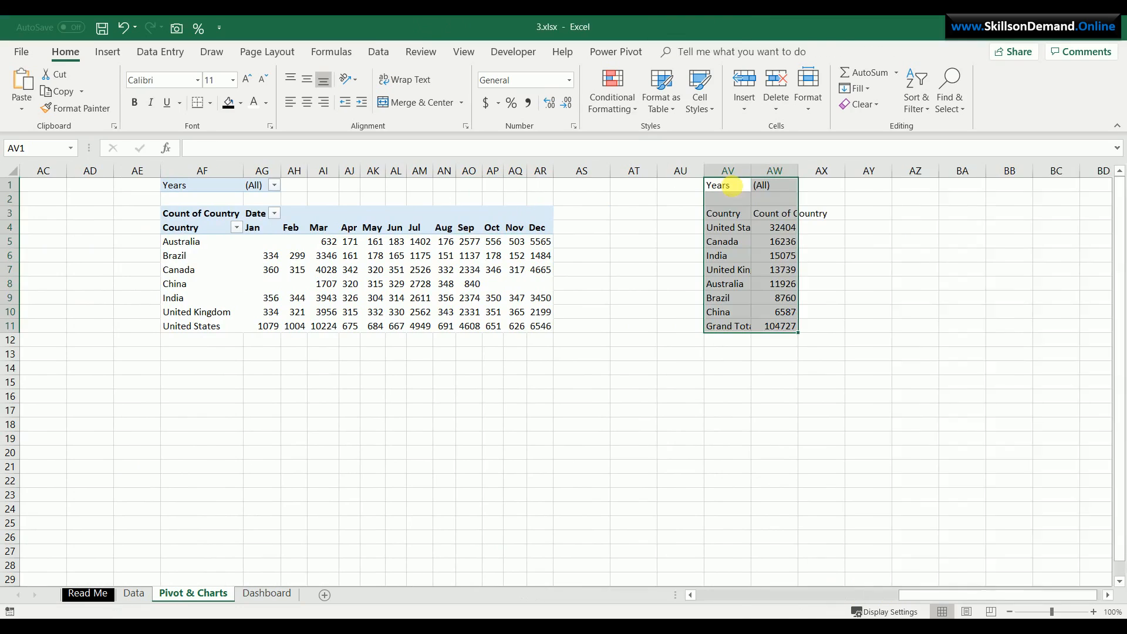
double_click(753, 170)
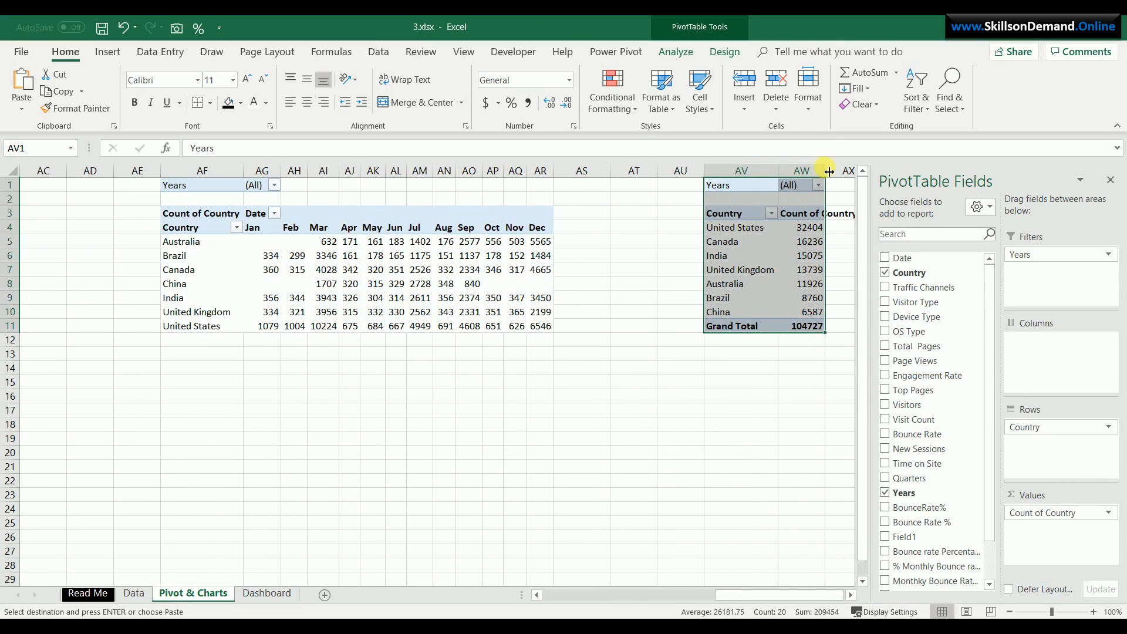
double_click(826, 170)
Replace Country with Top Pages in the rows and values of the copied pivot table, keeping Years as the filter
drag(1034, 417, 957, 434)
drag(1057, 517, 949, 510)
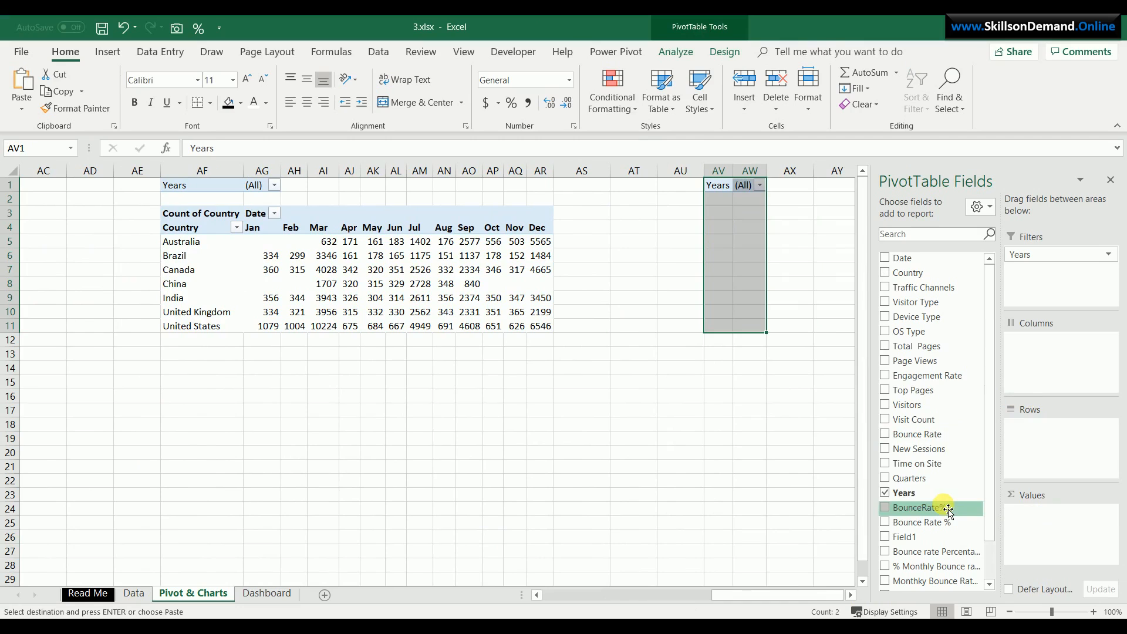
drag(918, 392, 1061, 459)
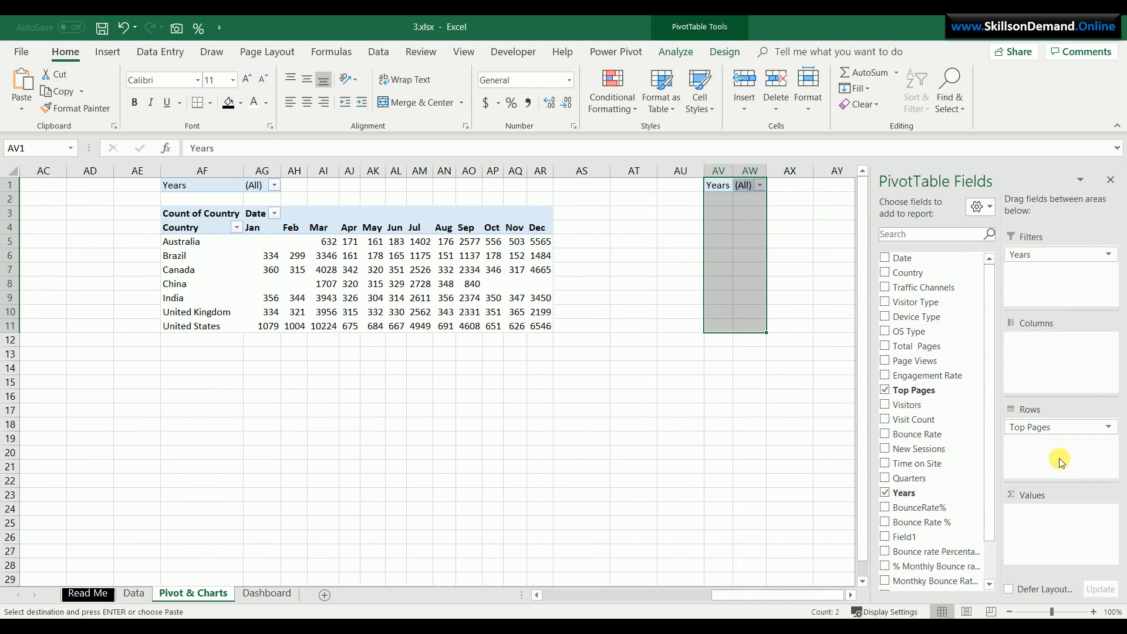
drag(932, 390, 1077, 545)
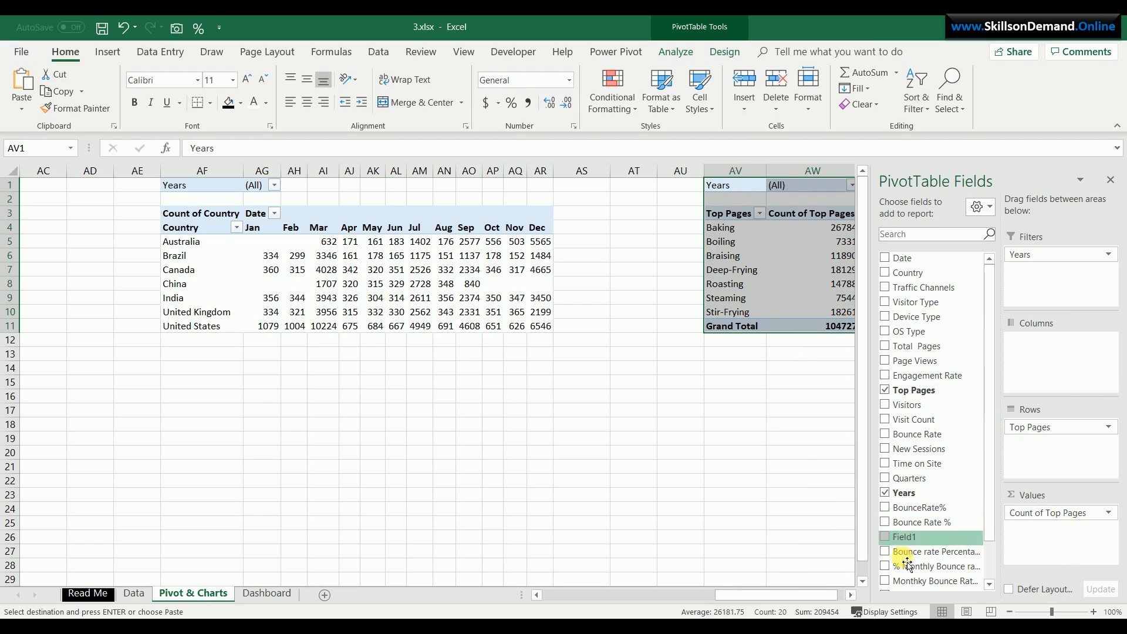
Sort the Top Pages pivot table by Count of Top Pages from largest to smallest
click(850, 596)
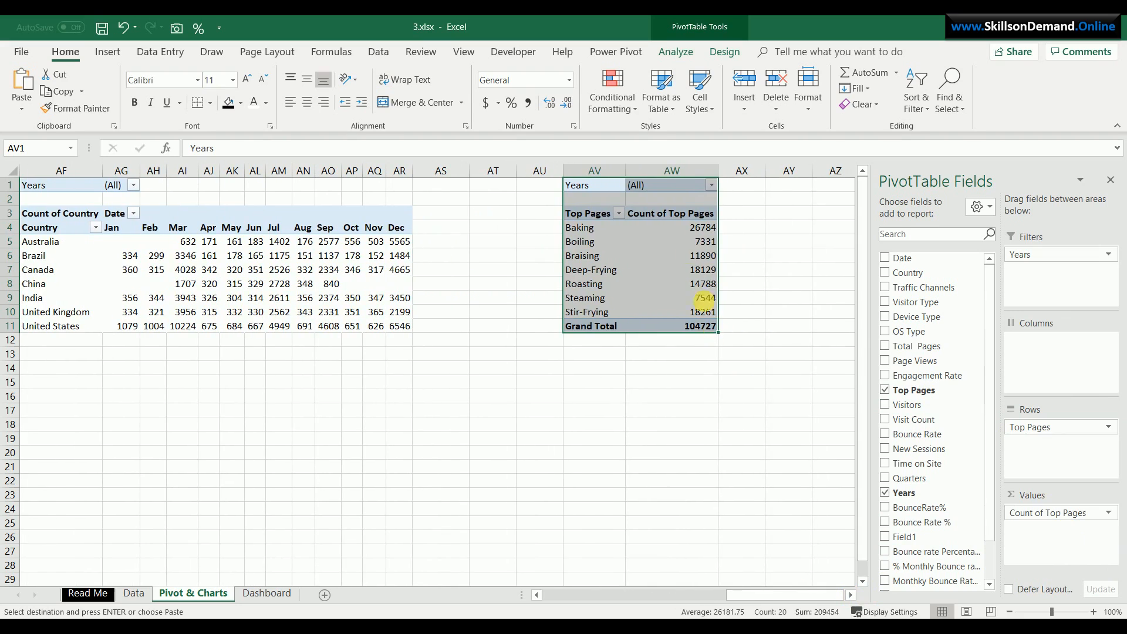
click(690, 254)
click(917, 88)
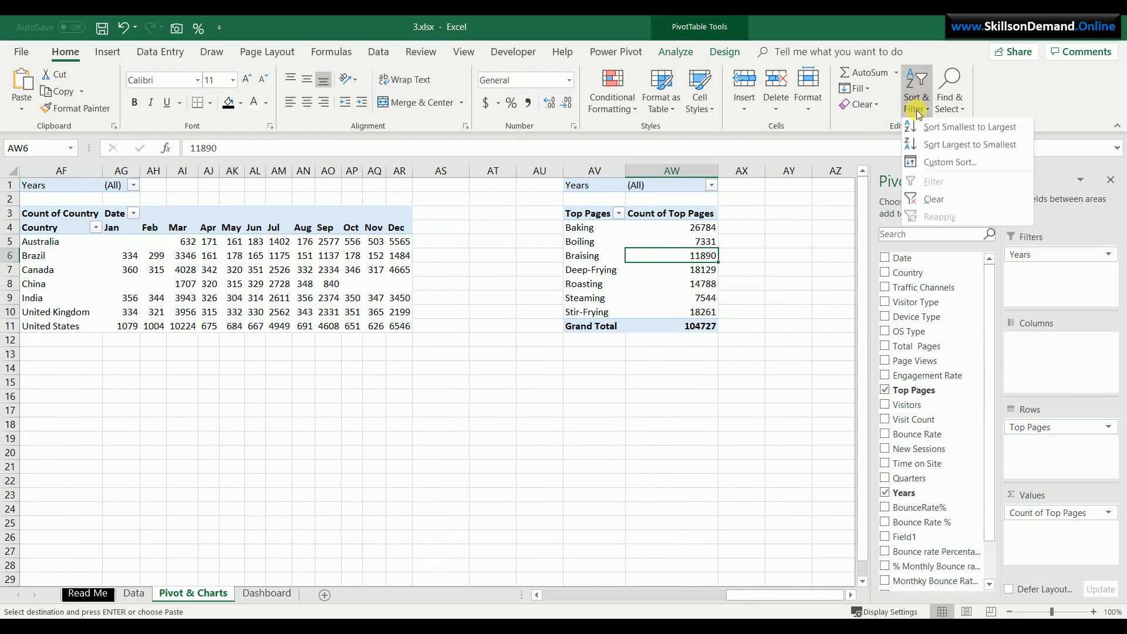
click(941, 144)
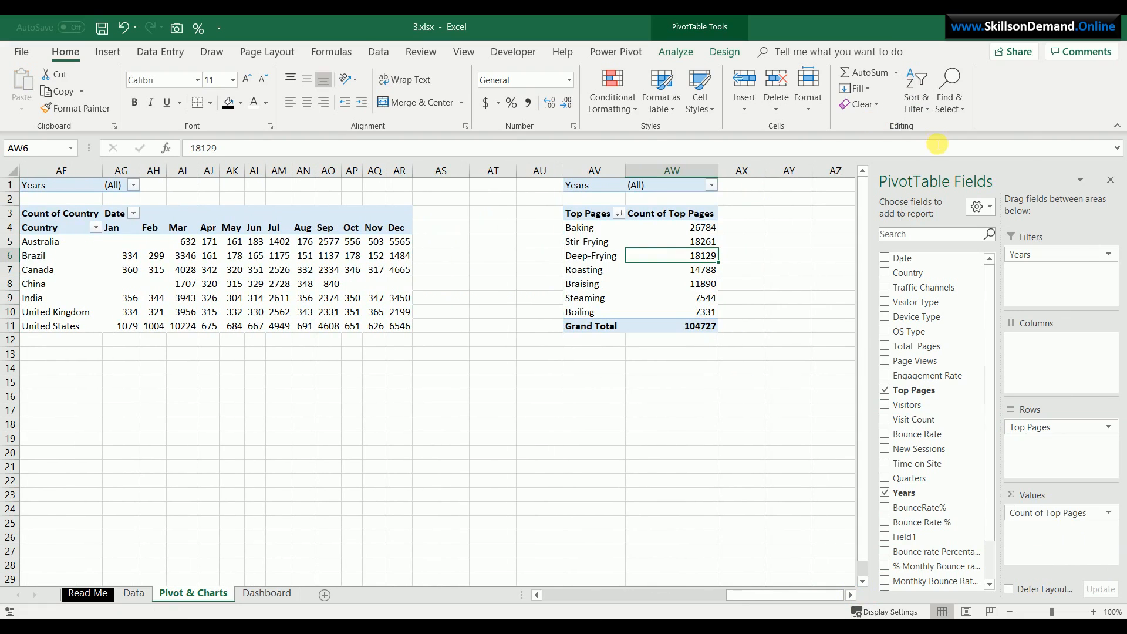
click(694, 390)
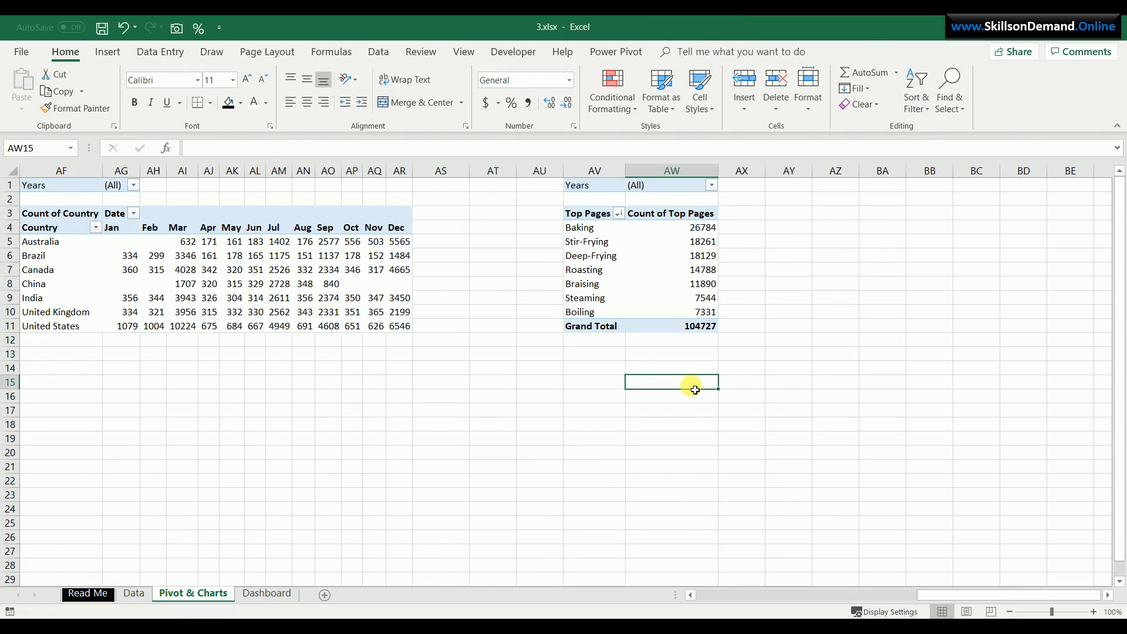
Insert a Clustered Bar PivotChart from the Top Pages pivot table
click(713, 244)
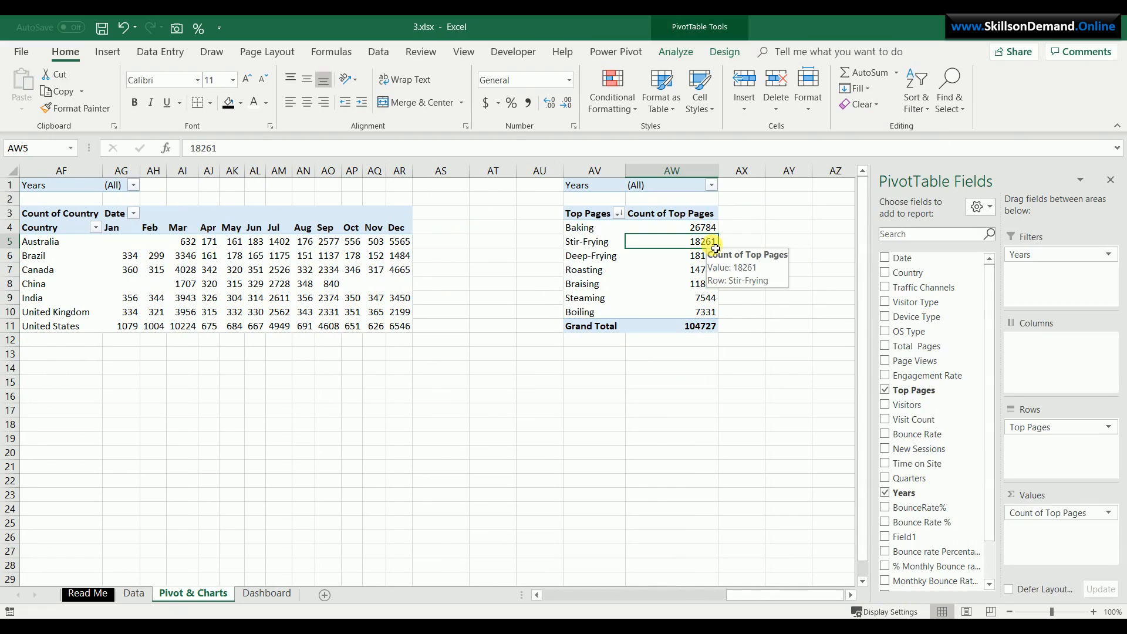
click(105, 53)
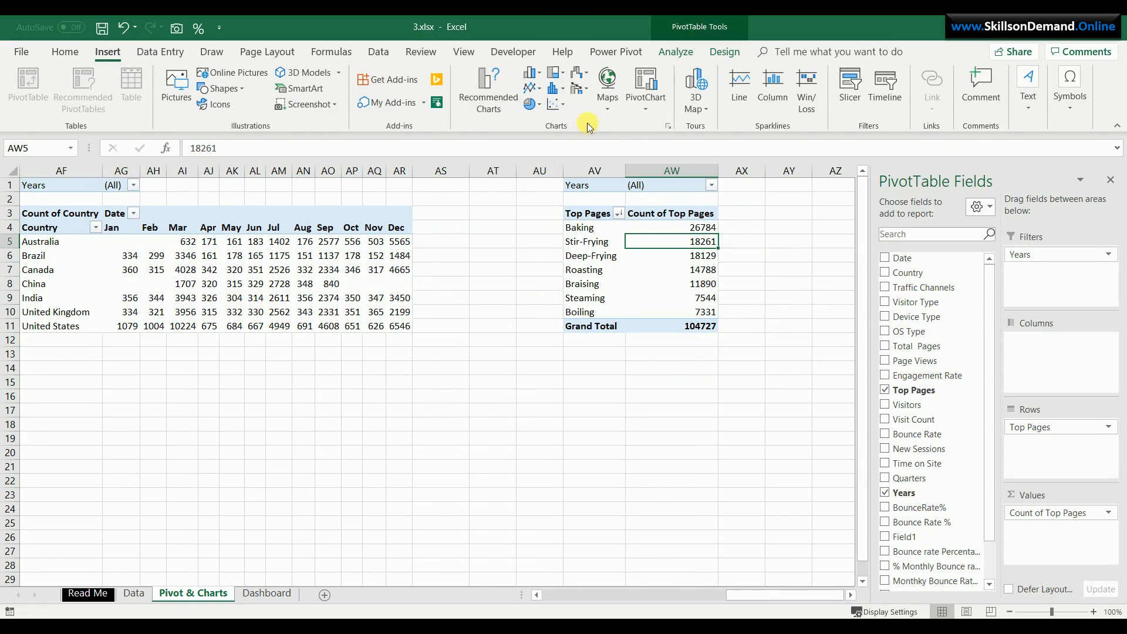
click(649, 80)
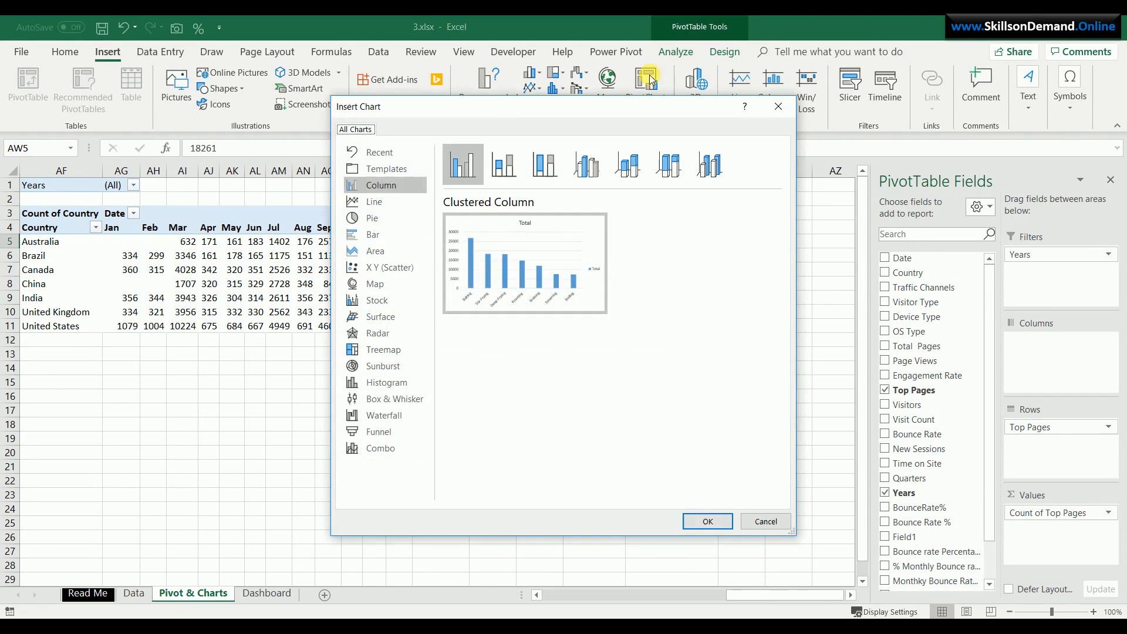
click(377, 240)
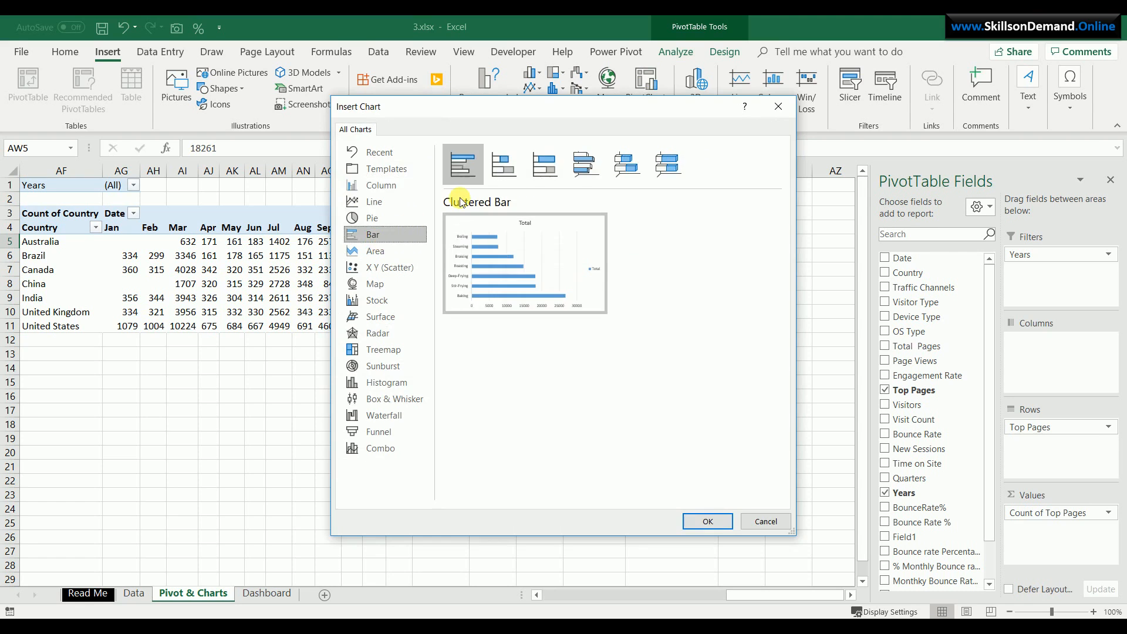
click(706, 519)
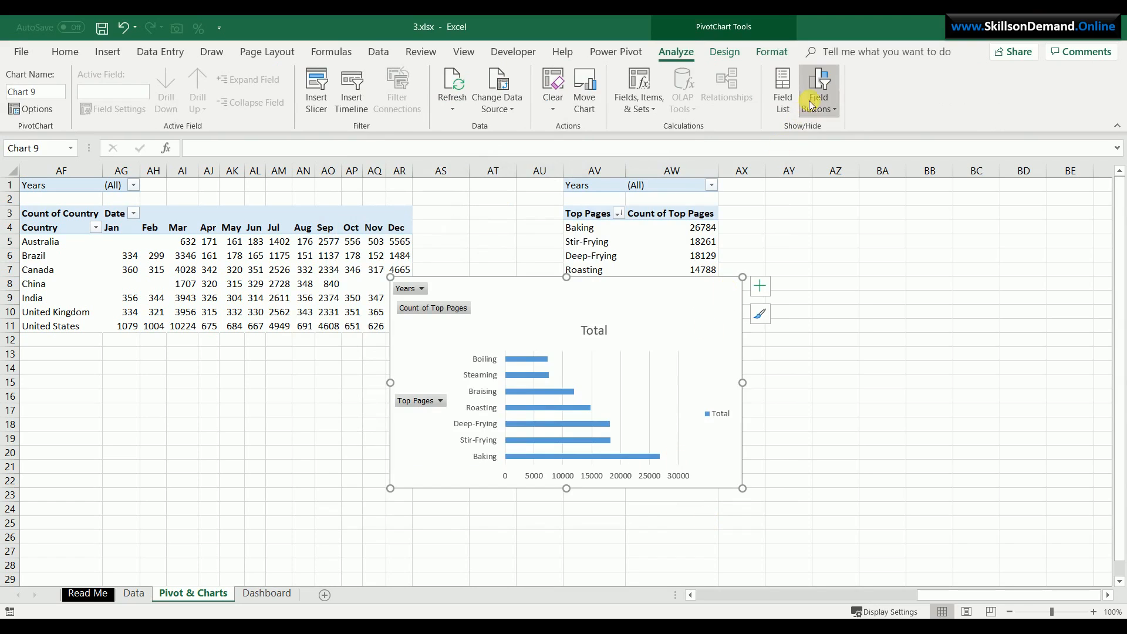
Hide the field buttons on the Top Pages chart and delete its gridlines, legend and horizontal value axis
click(818, 89)
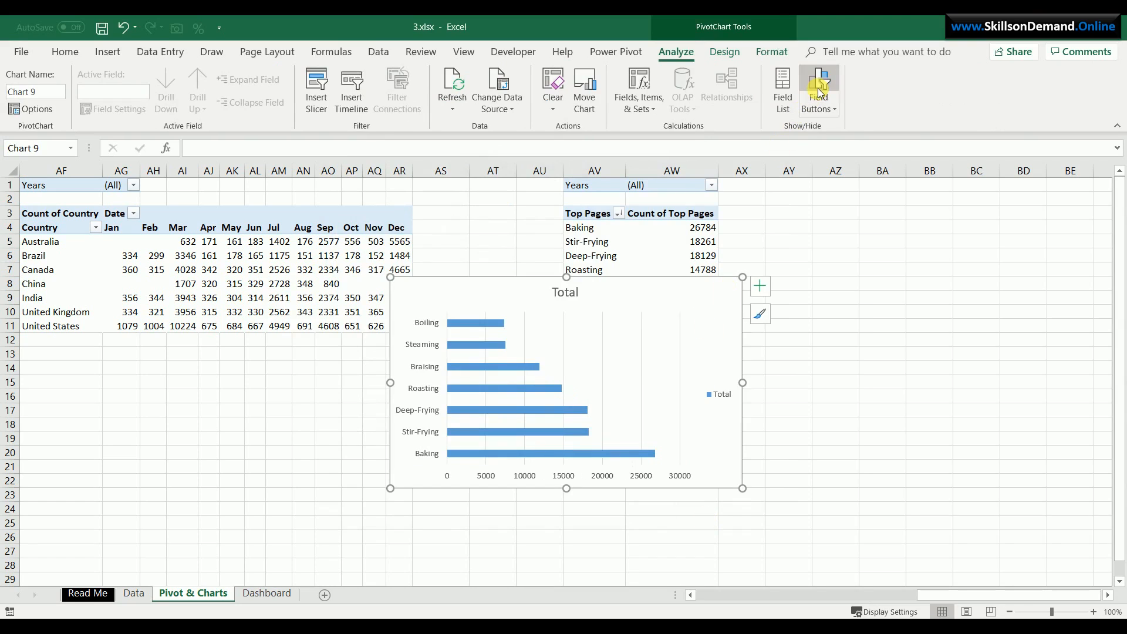
click(644, 380)
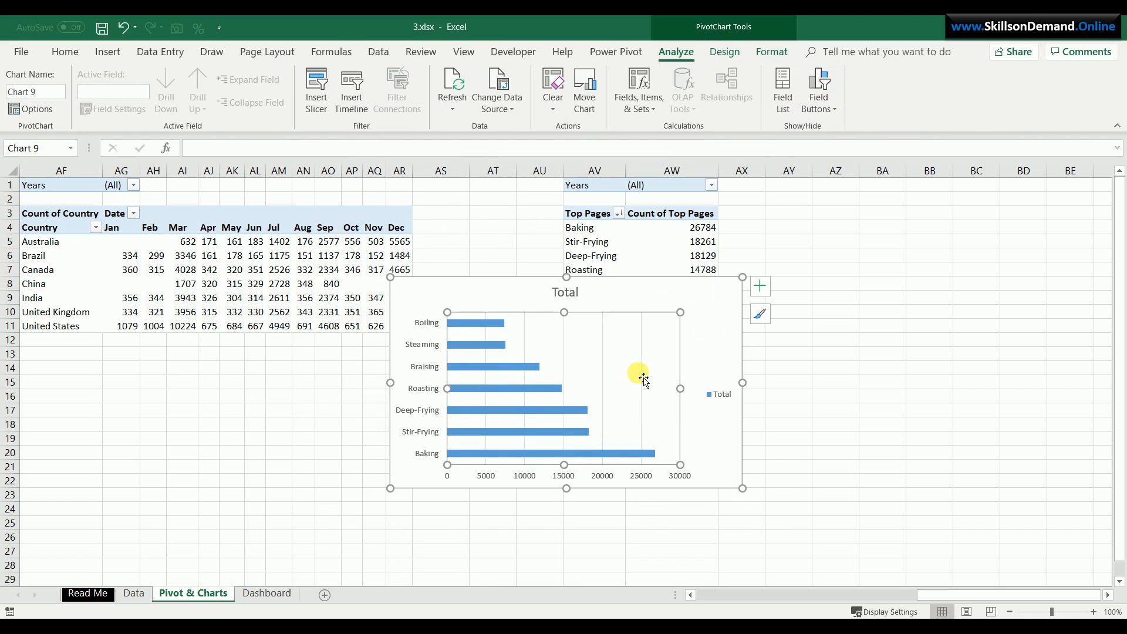
click(603, 382)
key(Delete)
click(722, 395)
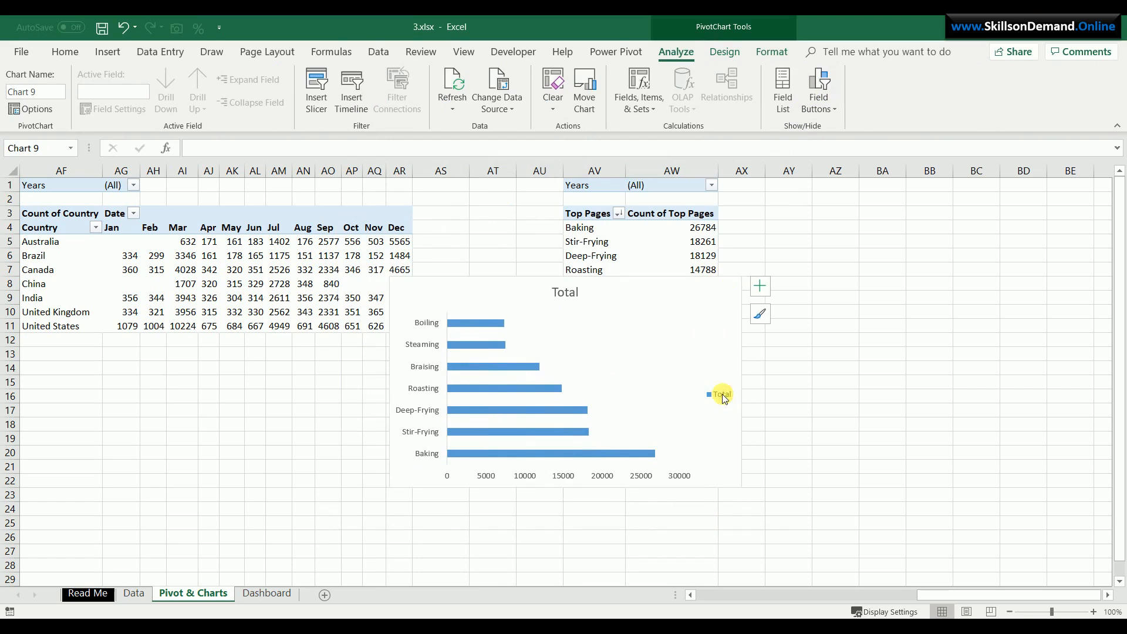
key(Delete)
click(629, 480)
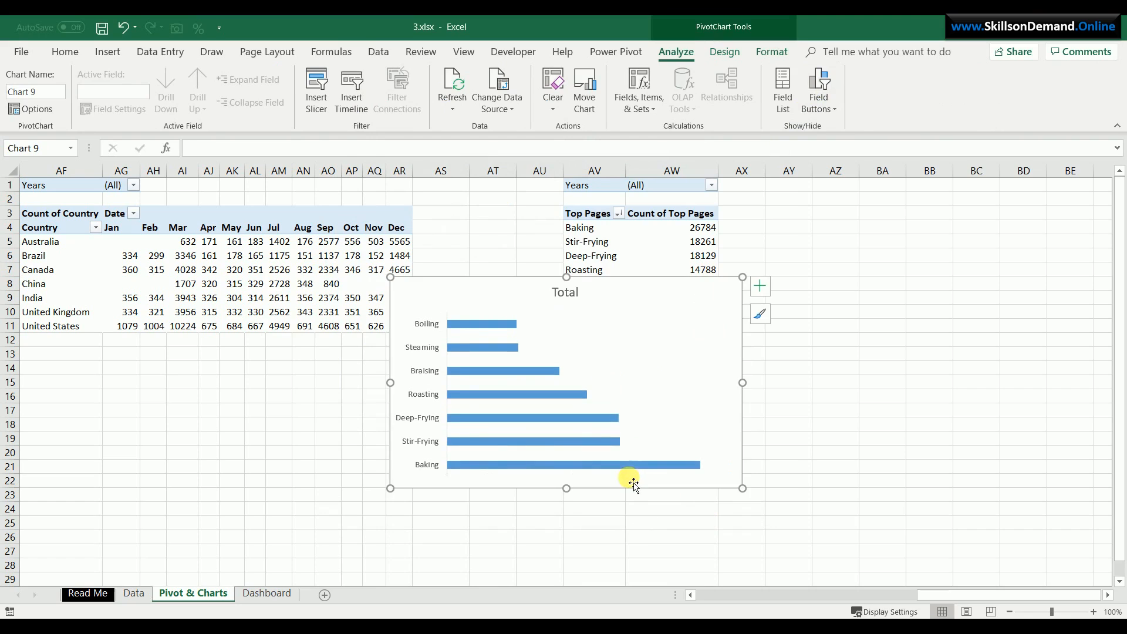
key(Delete)
Change the bar chart's title to "Top Visited Pages"
click(565, 293)
double_click(567, 298)
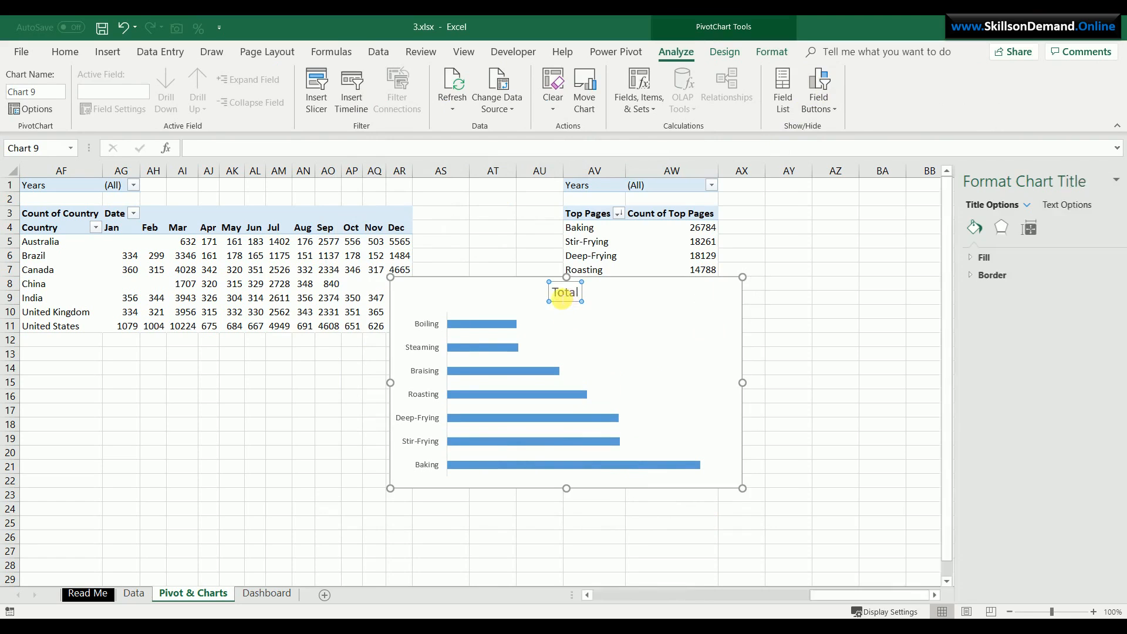
double_click(561, 297)
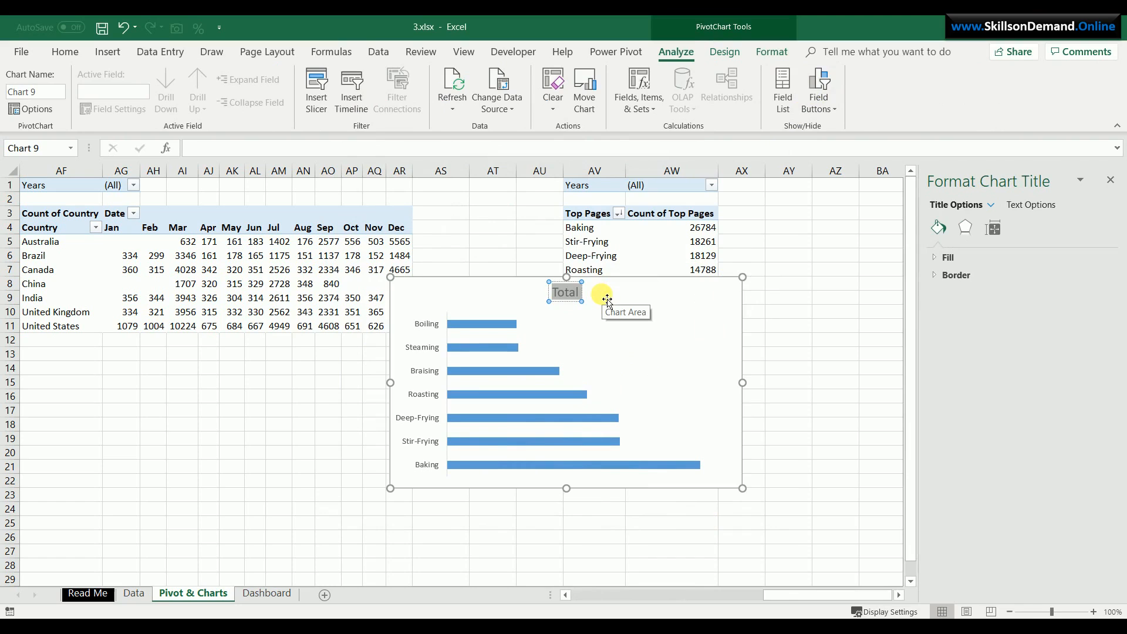
text(Top)
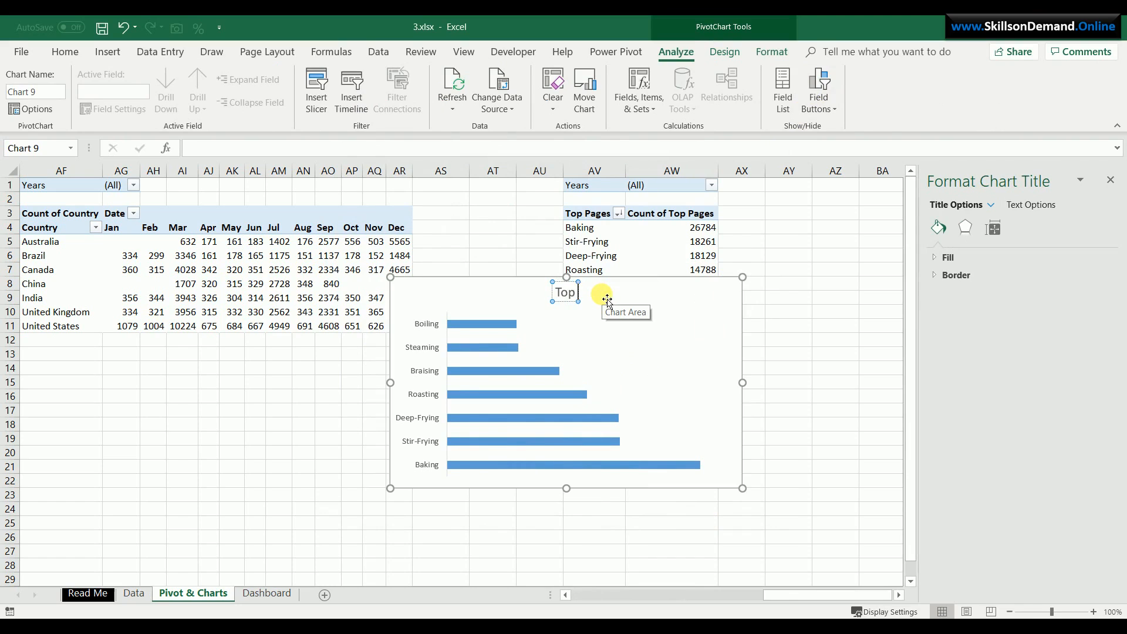
text( Visited Pa)
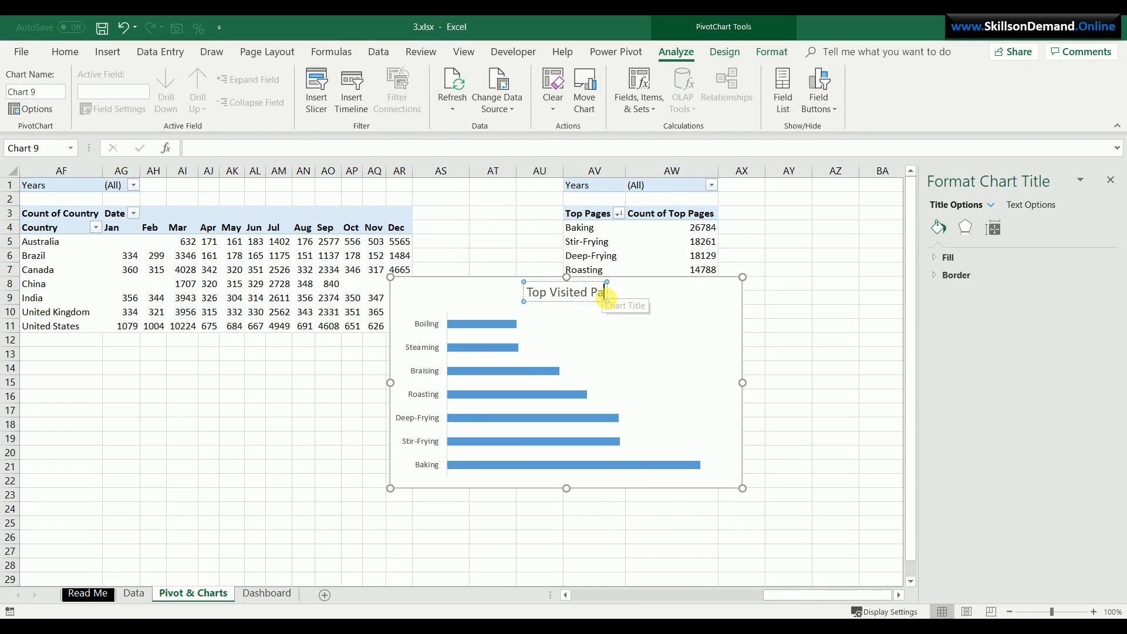
text(ges)
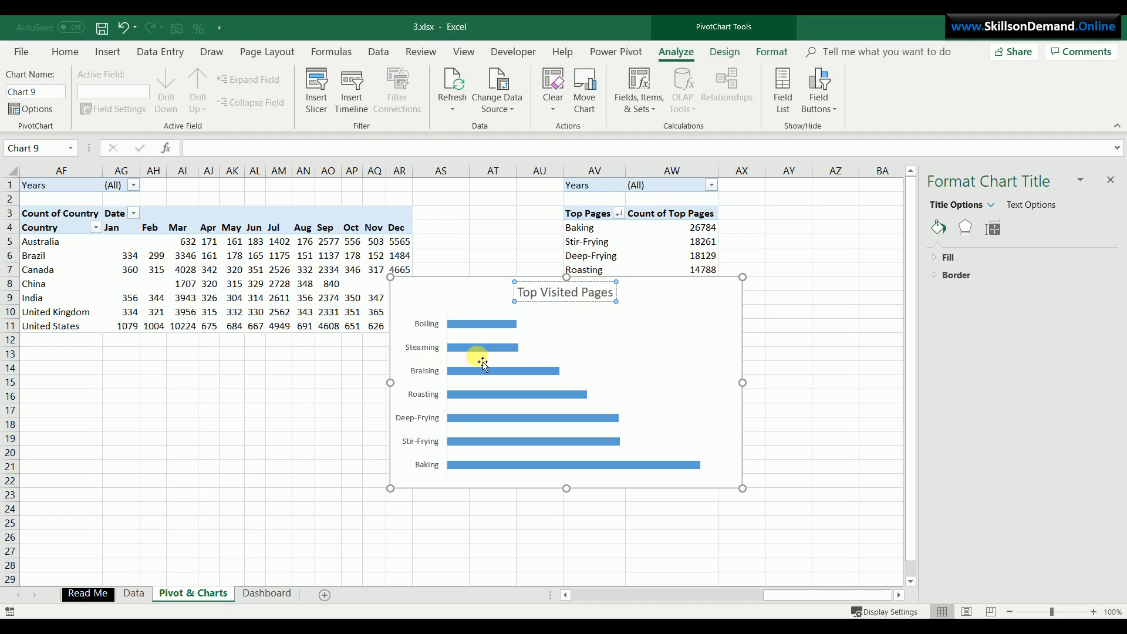
Add data labels to the bars of the Top Visited Pages chart and give them a rounded rectangle shape
click(517, 372)
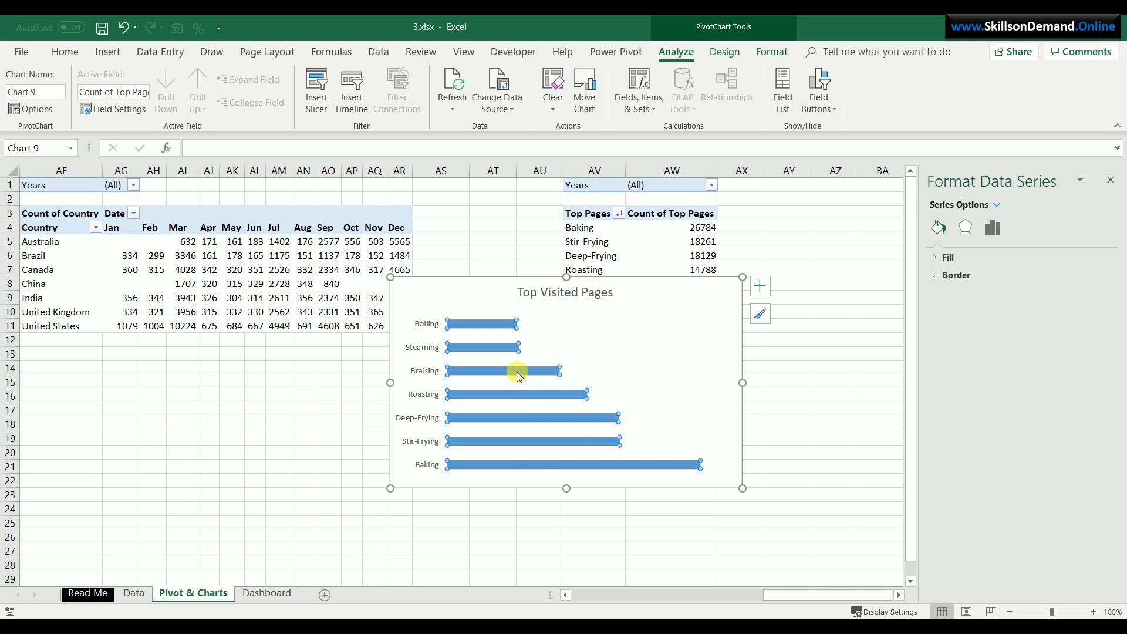
right_click(517, 372)
click(557, 512)
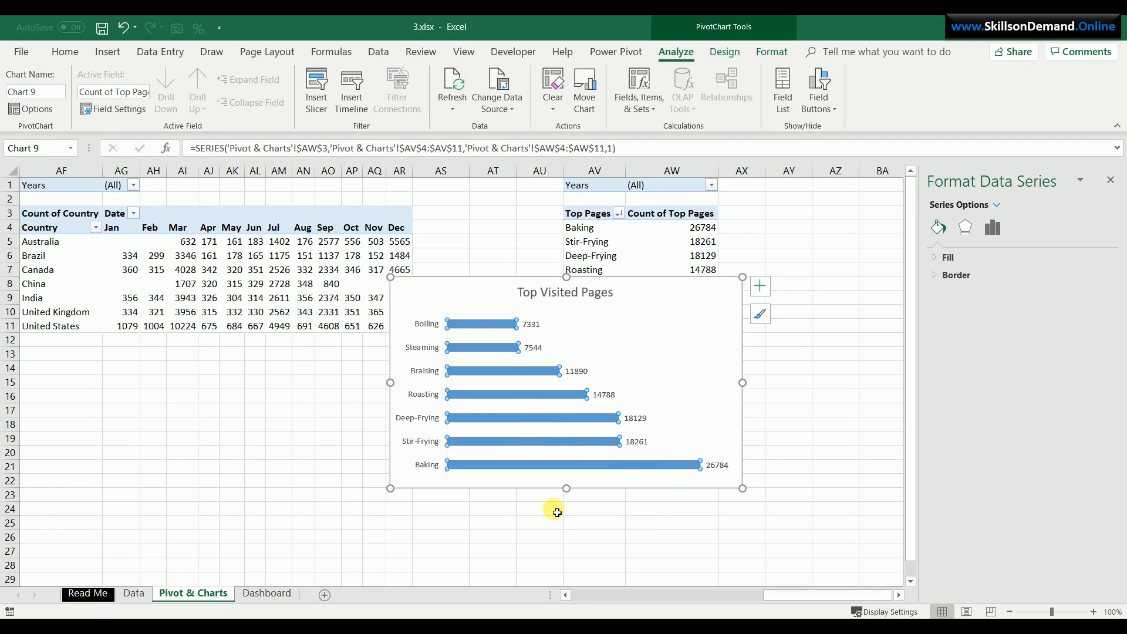
click(636, 444)
right_click(639, 449)
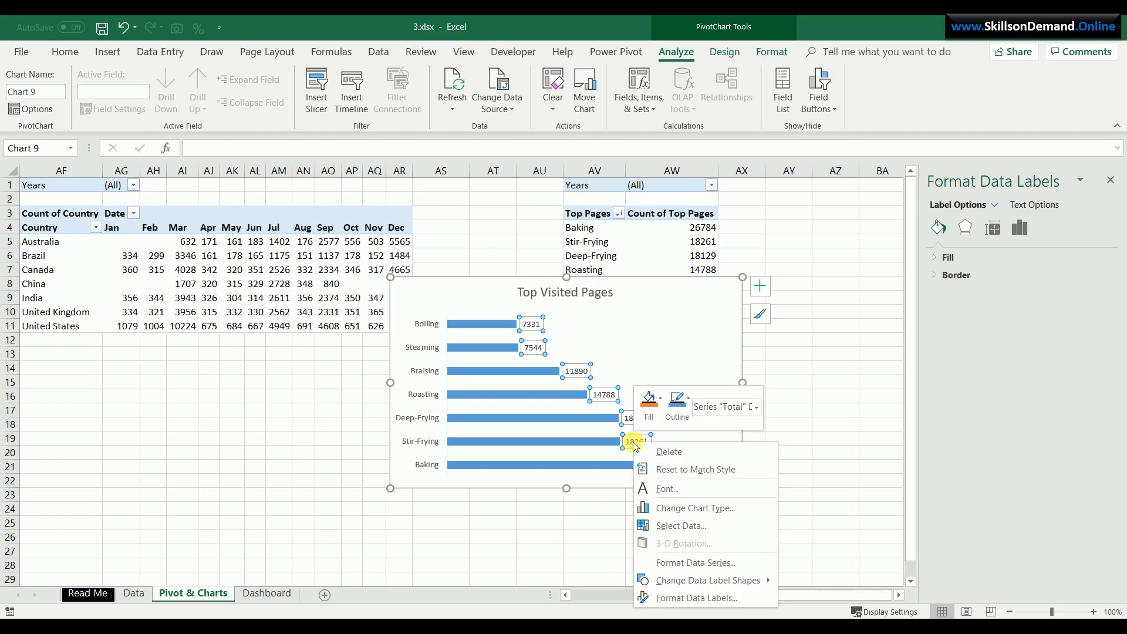
mouse_move(704, 580)
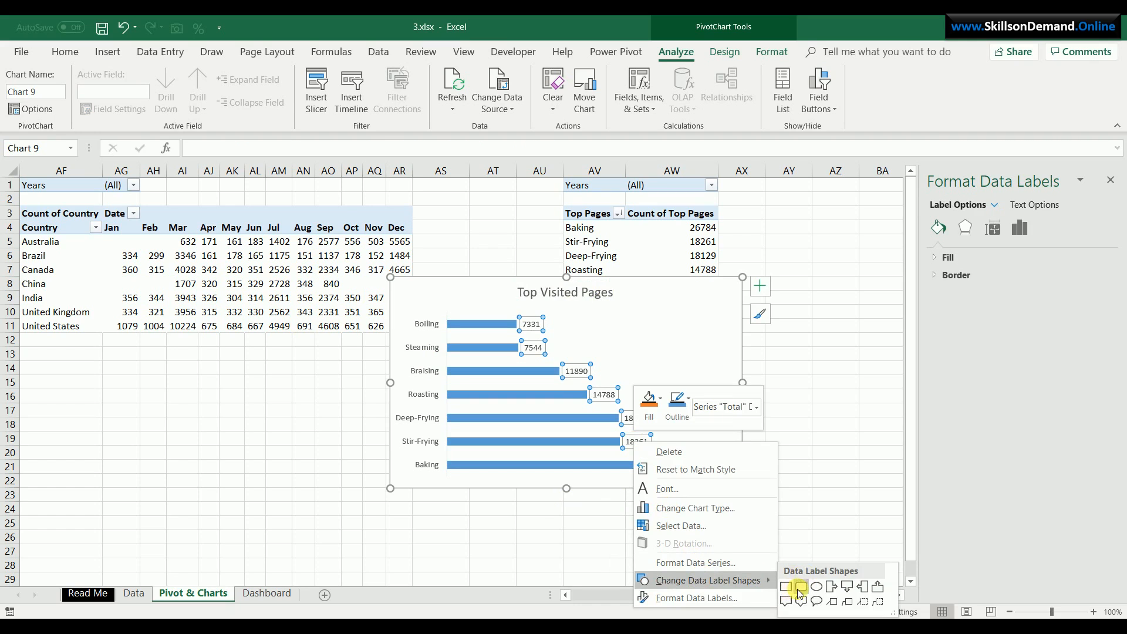
click(795, 586)
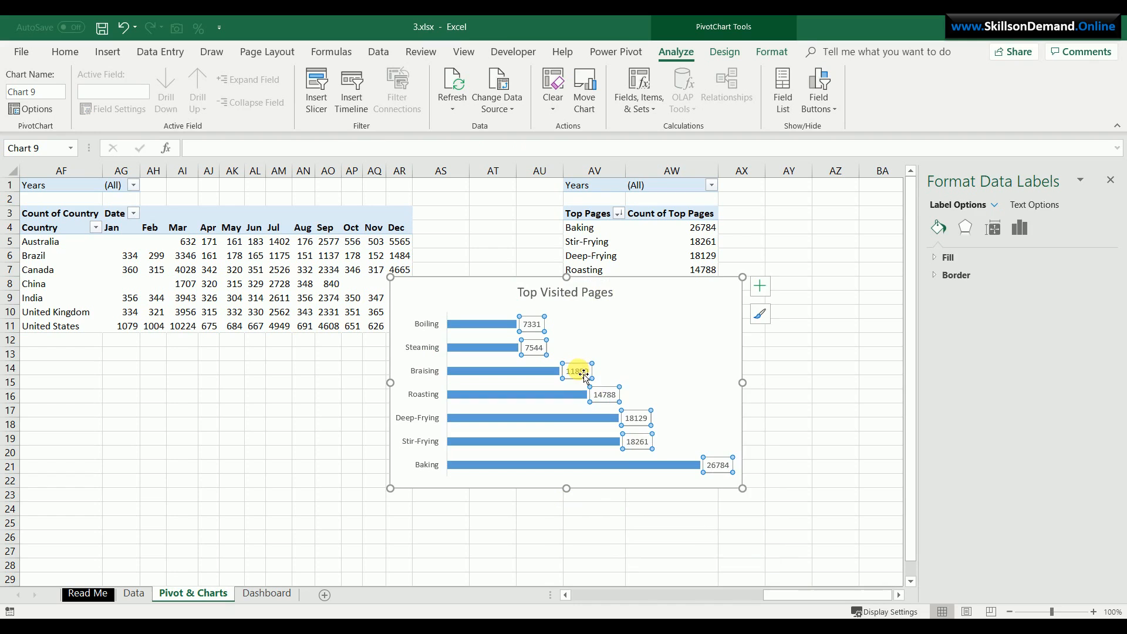
Format the data labels of the Top Visited Pages chart in bold black text
click(66, 51)
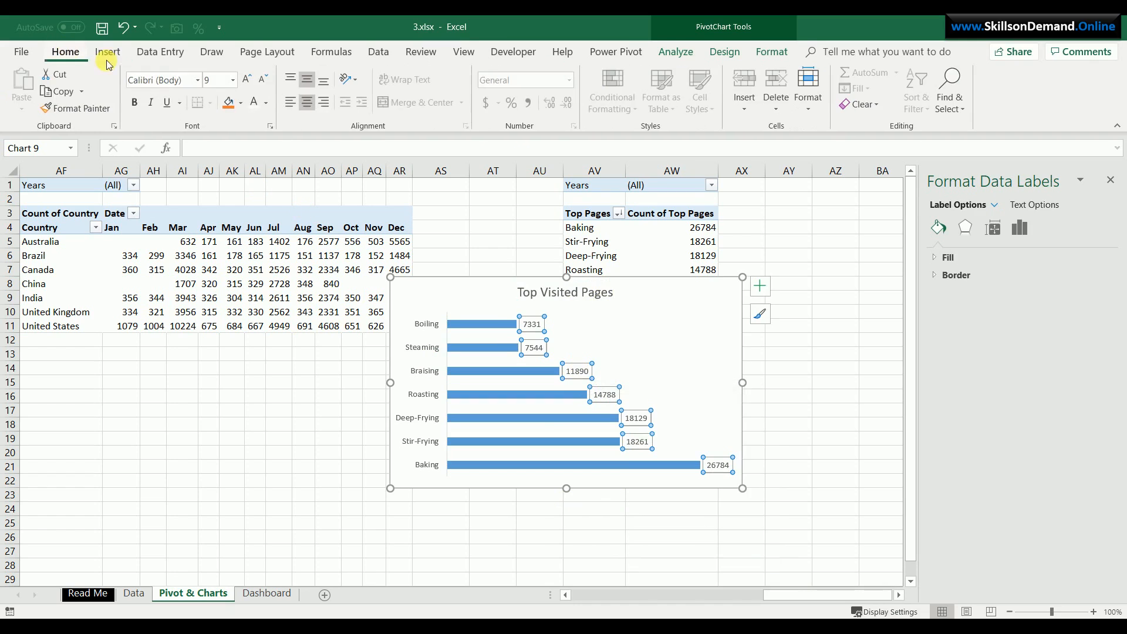
click(266, 103)
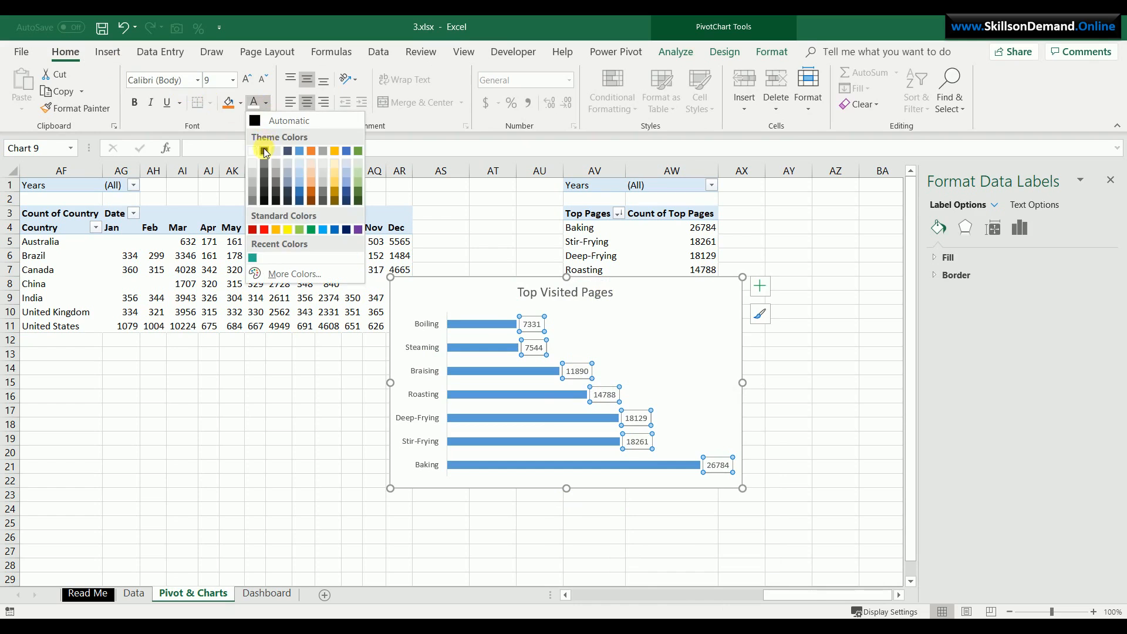
click(262, 144)
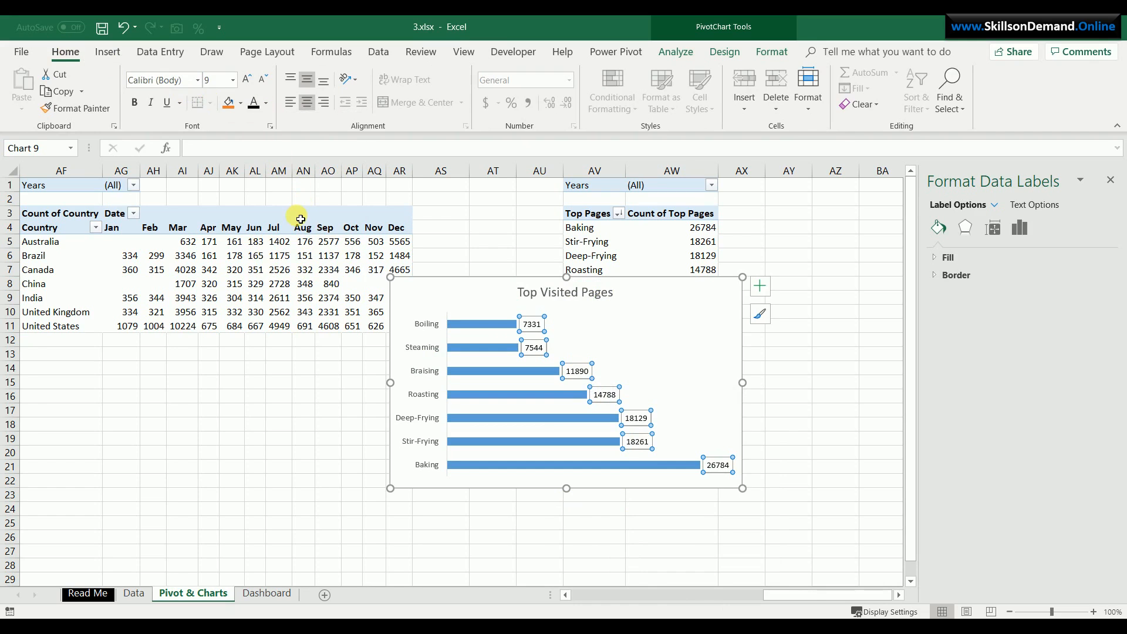
Format the category axis labels and the title of the Top Visited Pages chart in bold black text
click(415, 371)
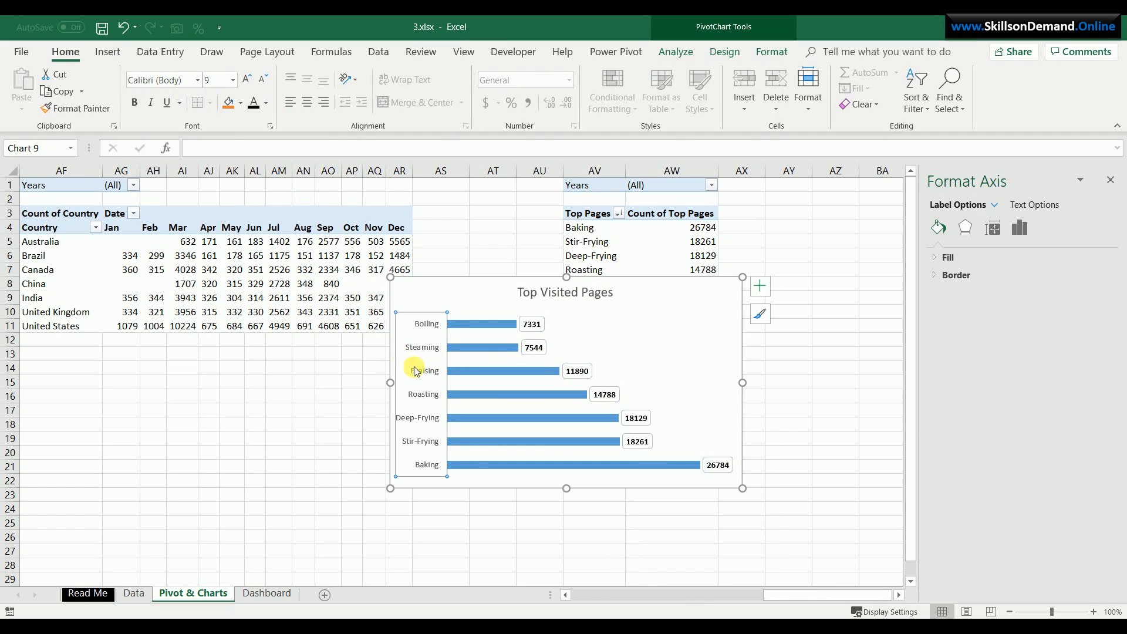
click(137, 105)
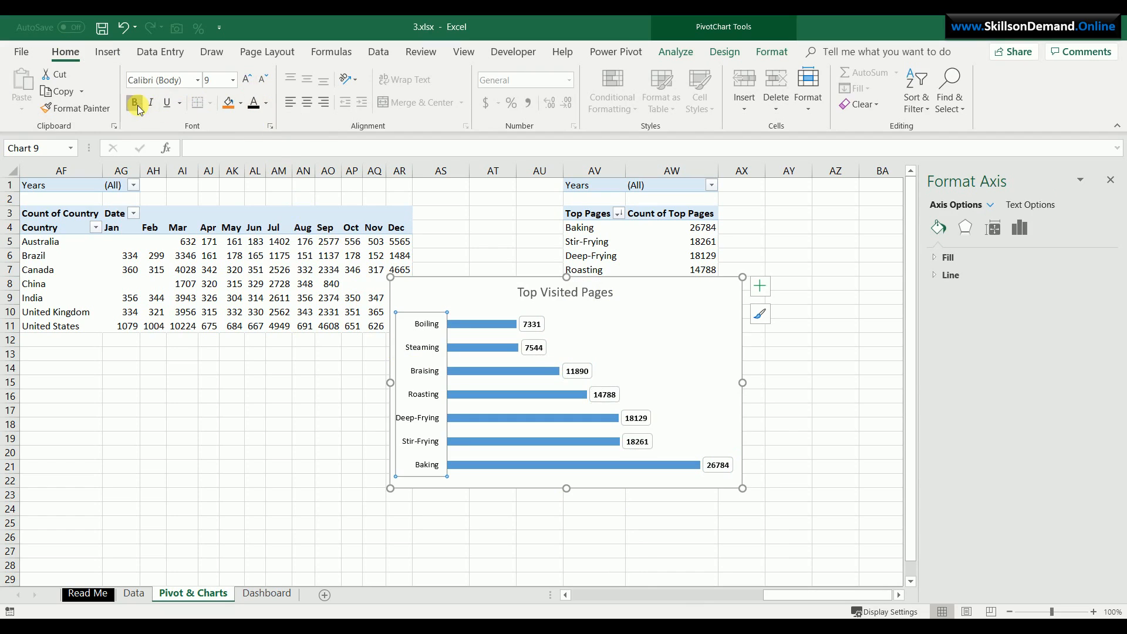
click(137, 105)
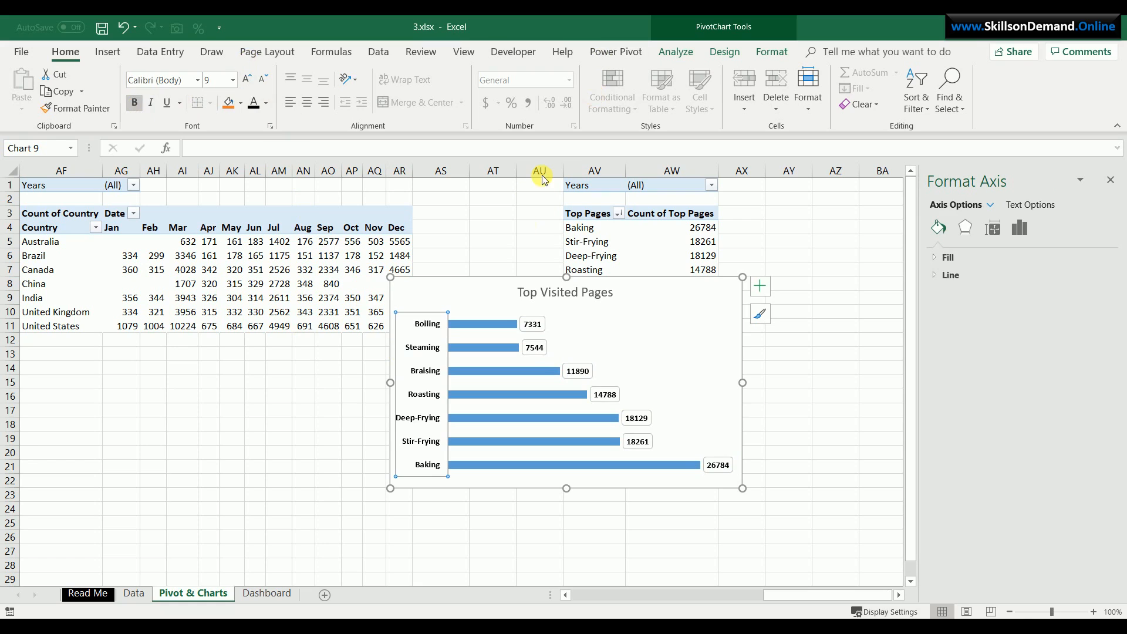
click(545, 299)
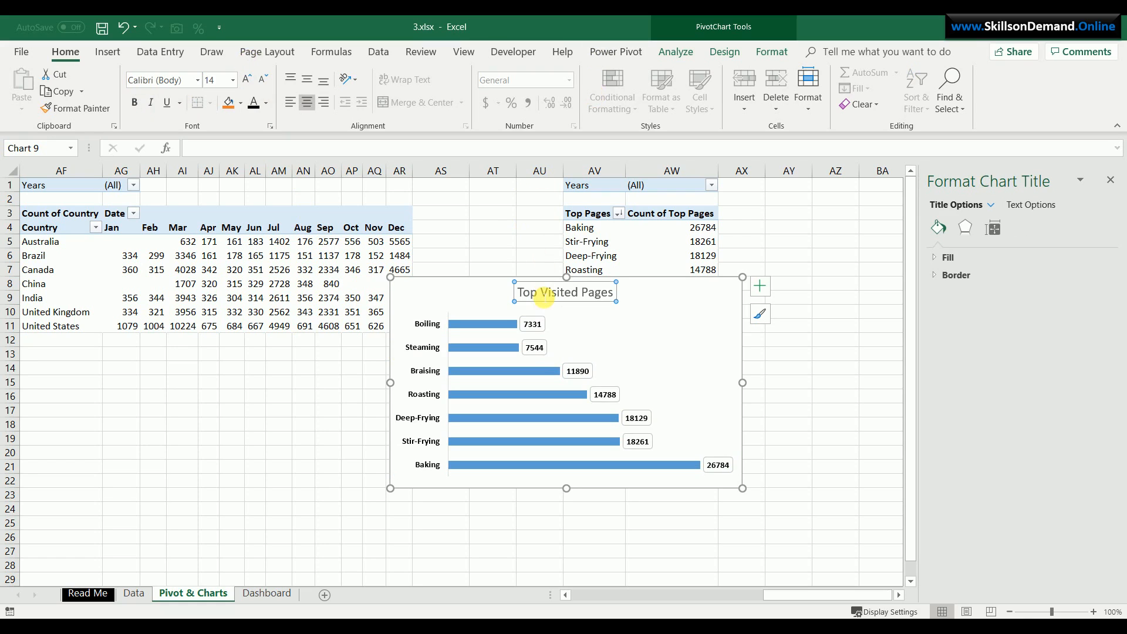
key(ctrl+b)
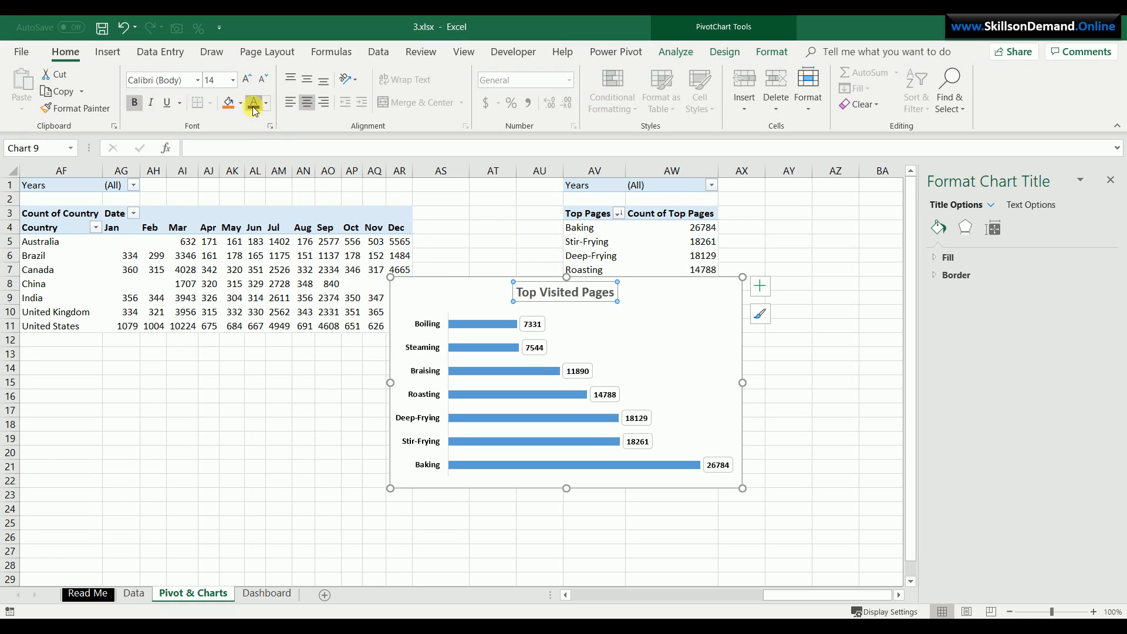
click(716, 309)
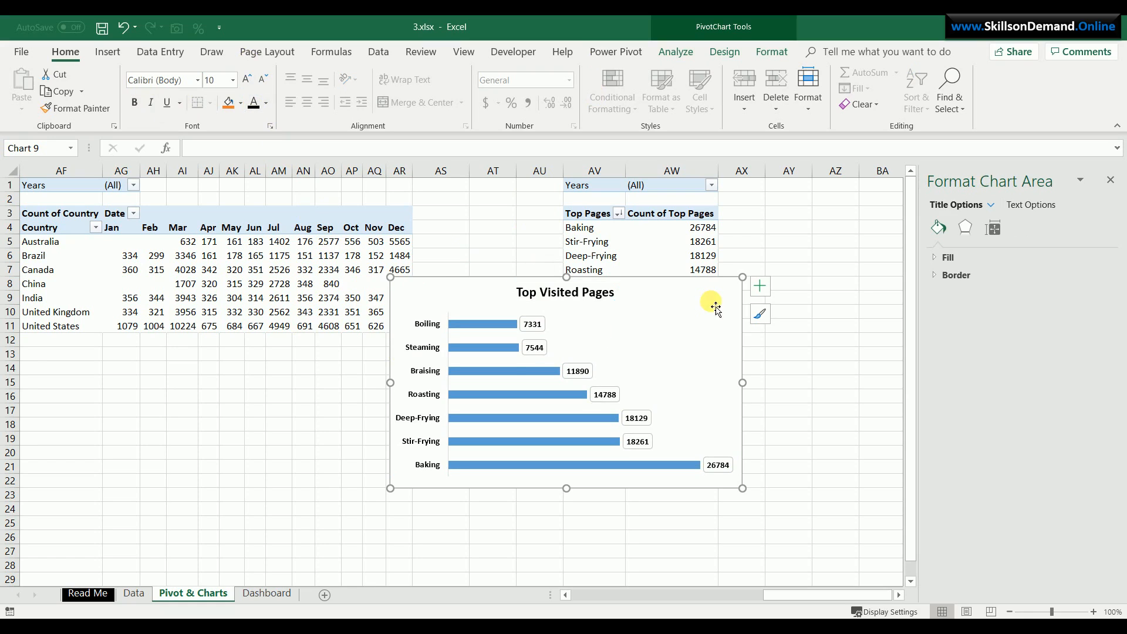
Fill the bars of the Top Visited Pages chart with black
click(509, 397)
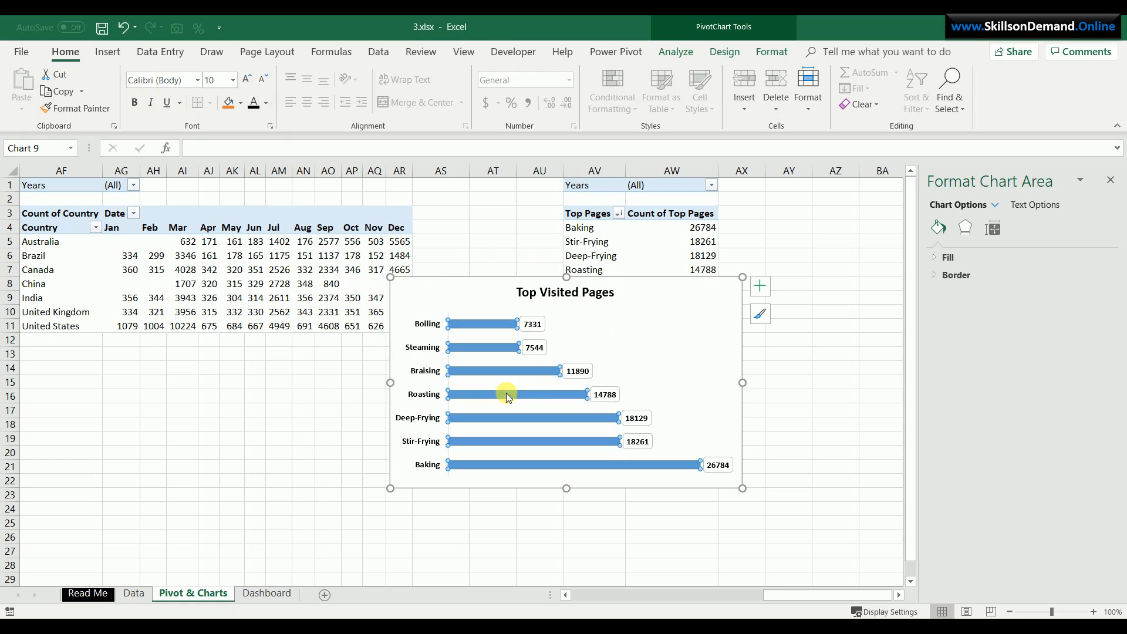
click(241, 105)
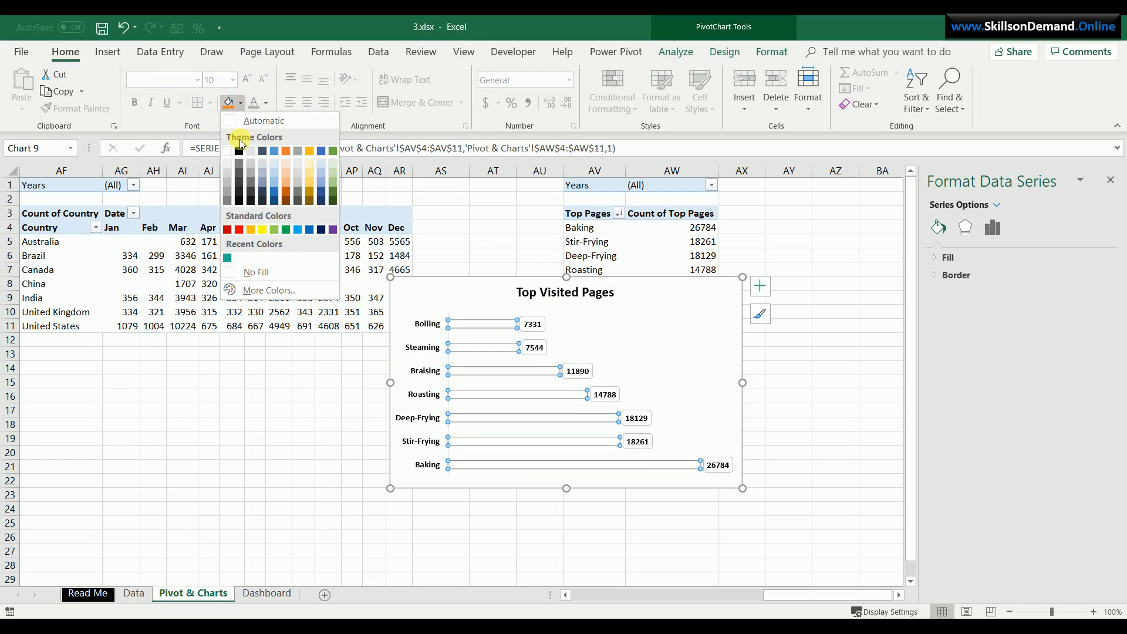
click(239, 153)
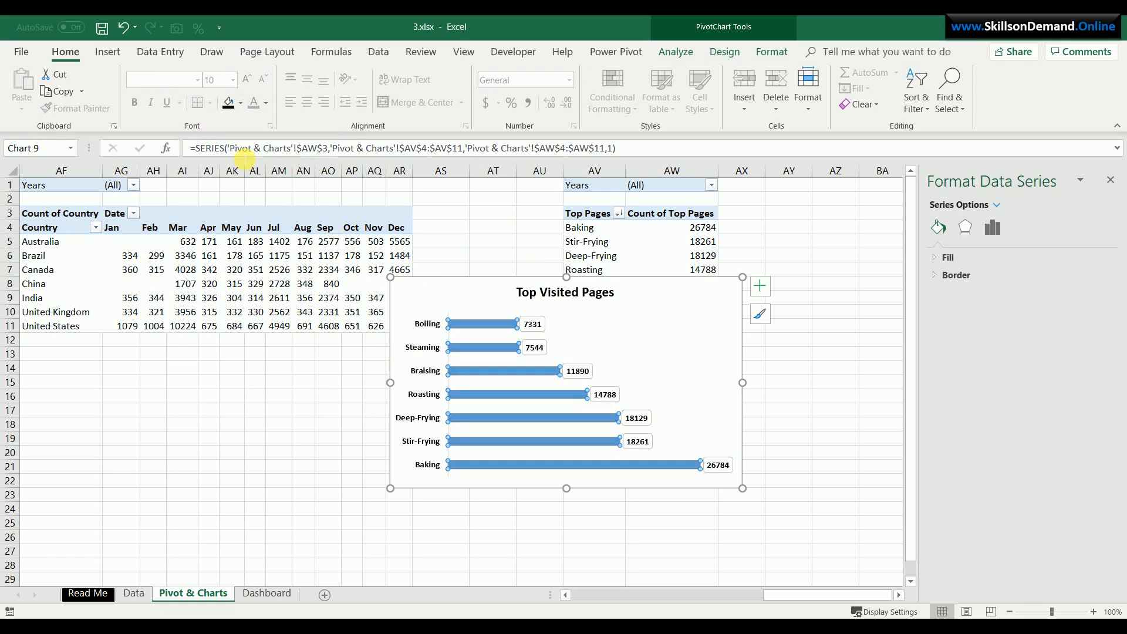
click(710, 324)
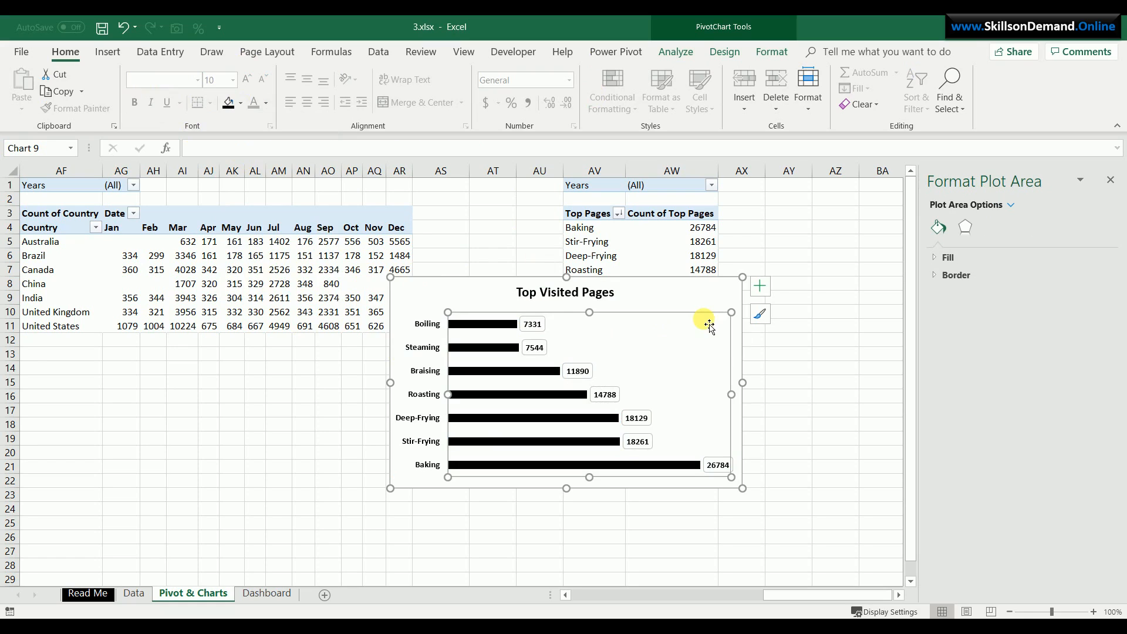
Cut the Top Visited Pages chart from the Pivot & Charts sheet and paste it below the doughnut charts on the Dashboard sheet
click(723, 305)
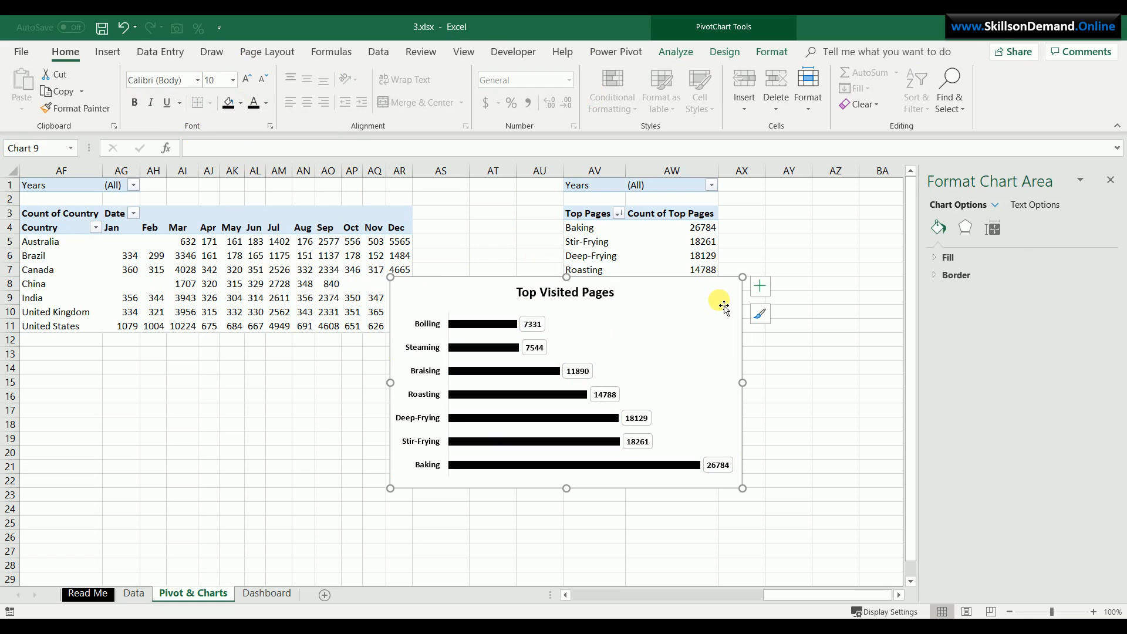
key(Delete)
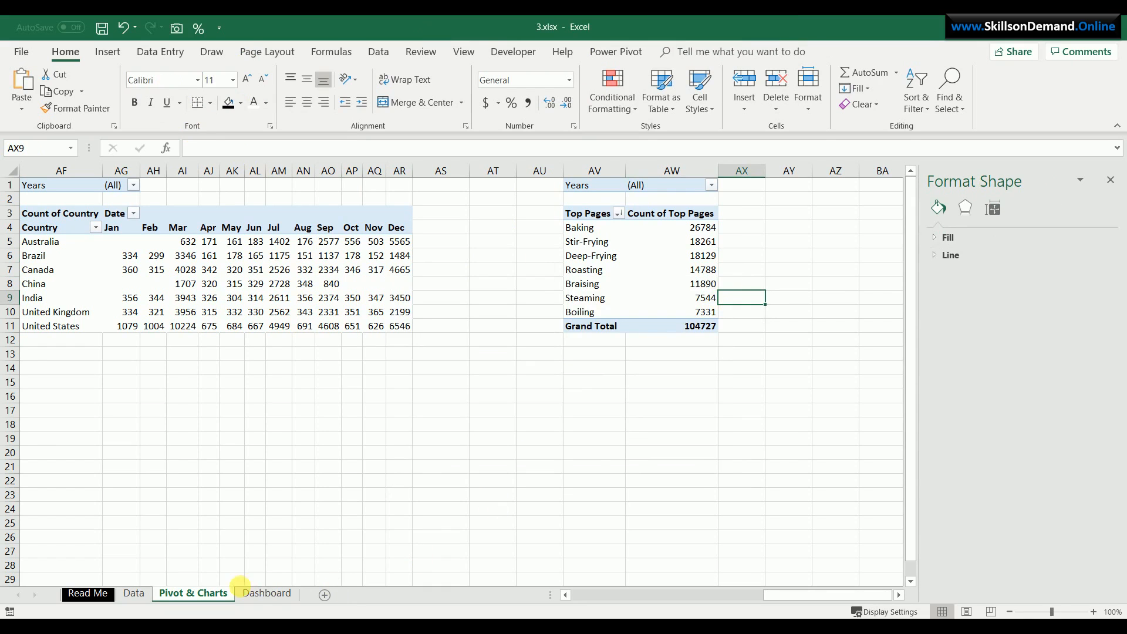
click(256, 595)
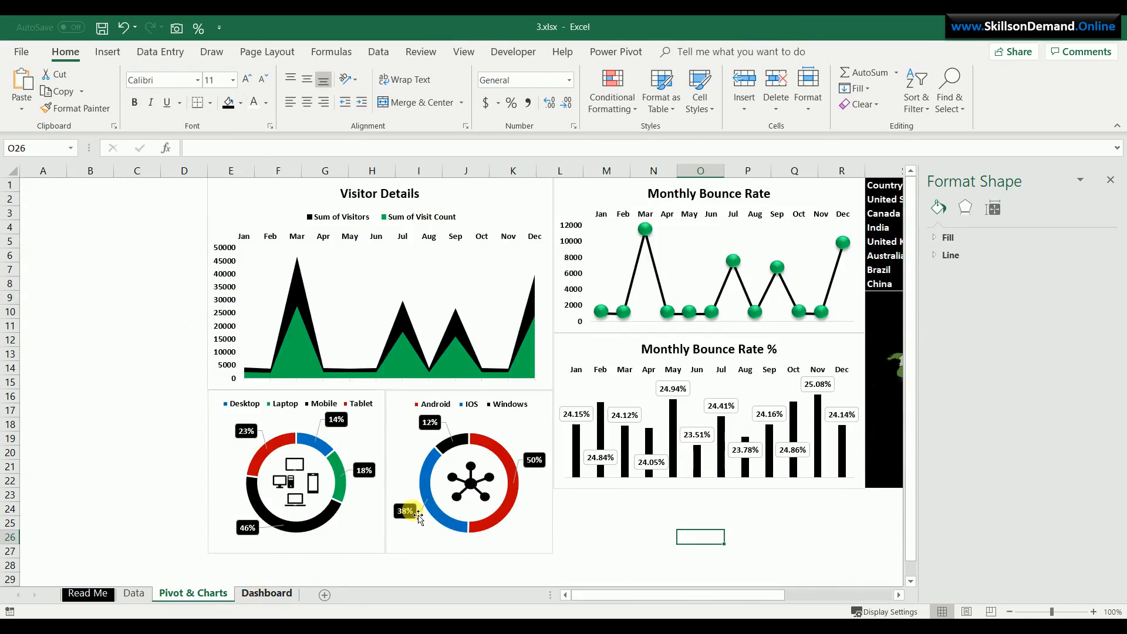
click(238, 569)
key(ctrl+v)
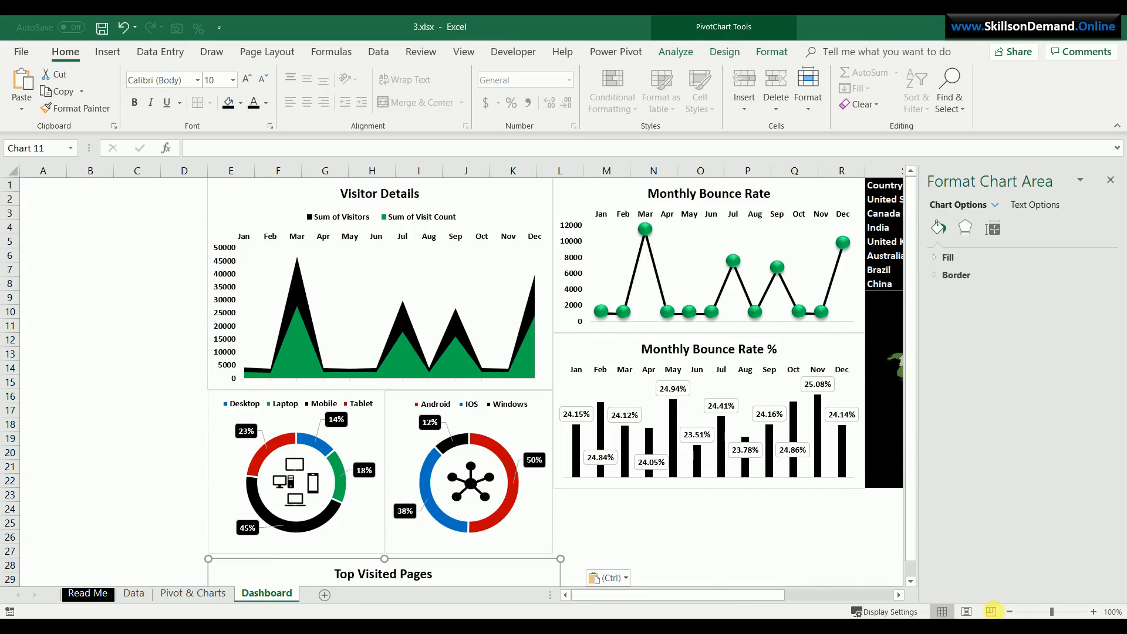
Move the Top Visited Pages chart directly beneath the Monthly Bounce Rate % chart, aligned with its left edge
click(911, 582)
click(911, 582)
click(911, 582)
click(911, 582)
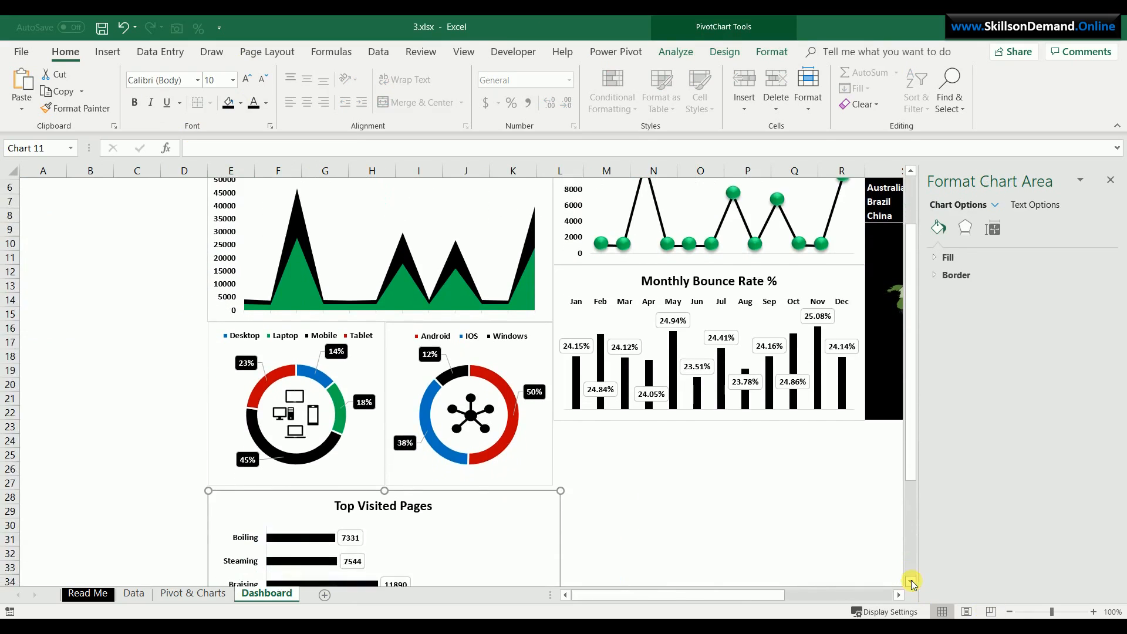
click(912, 582)
click(911, 582)
click(912, 581)
click(911, 582)
click(912, 582)
click(912, 581)
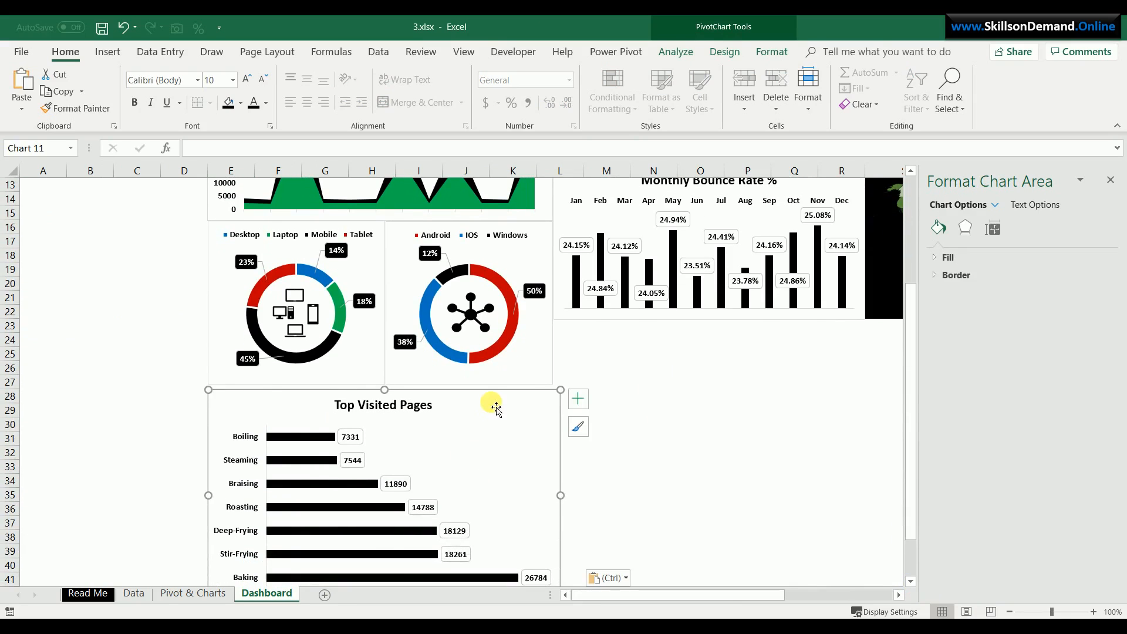
drag(498, 403, 840, 326)
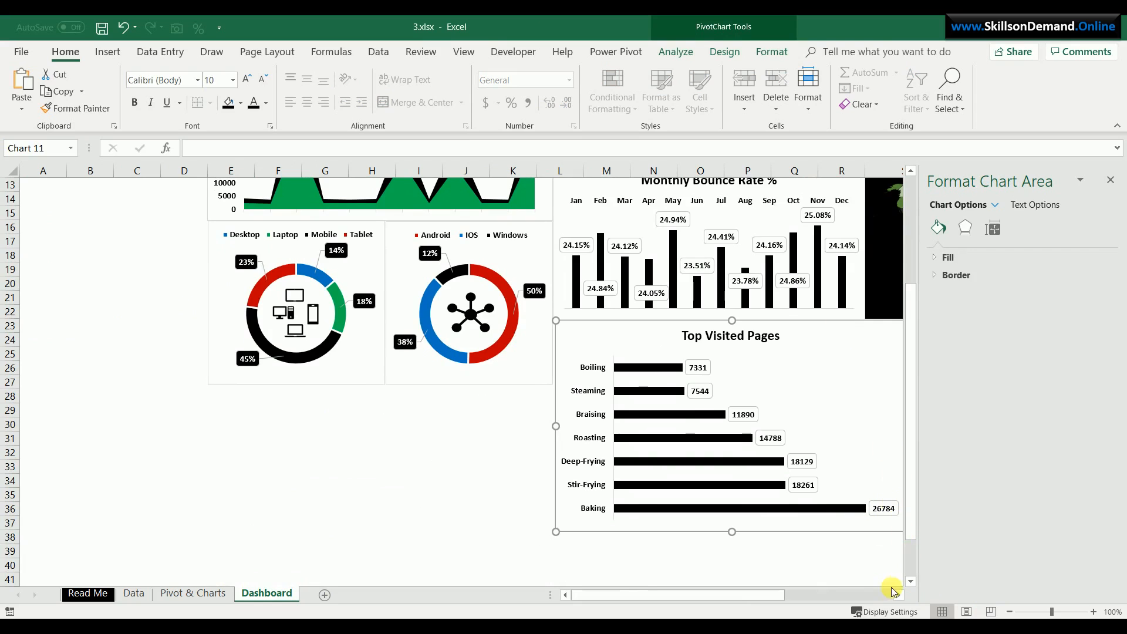
Narrow the Top Visited Pages chart from its right edge to about two thirds of its width
click(897, 596)
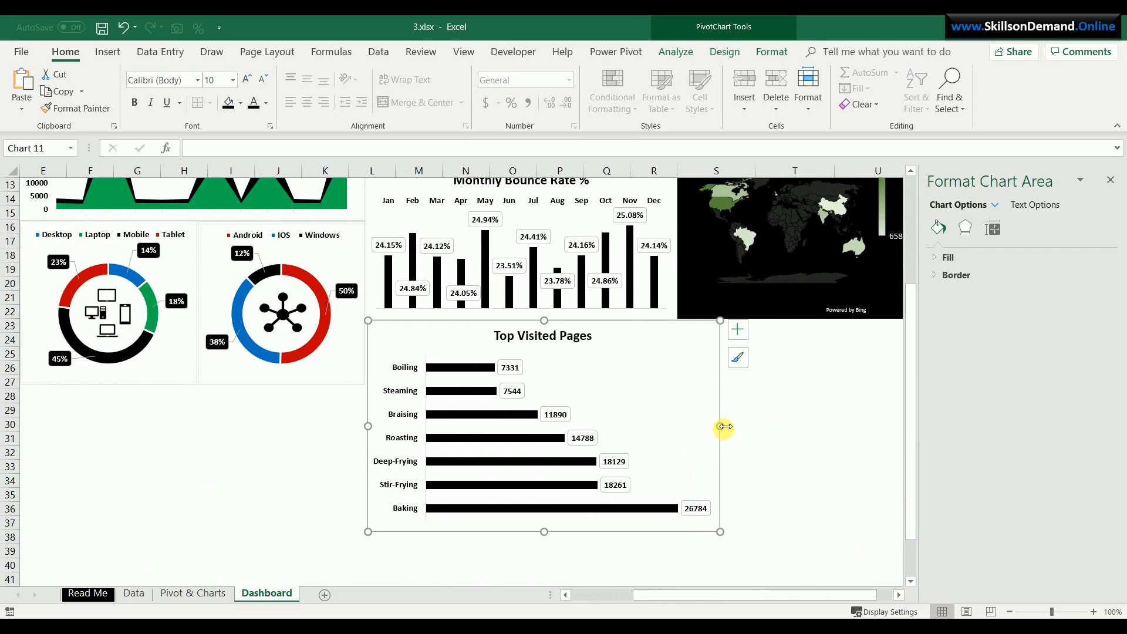
drag(720, 426, 601, 426)
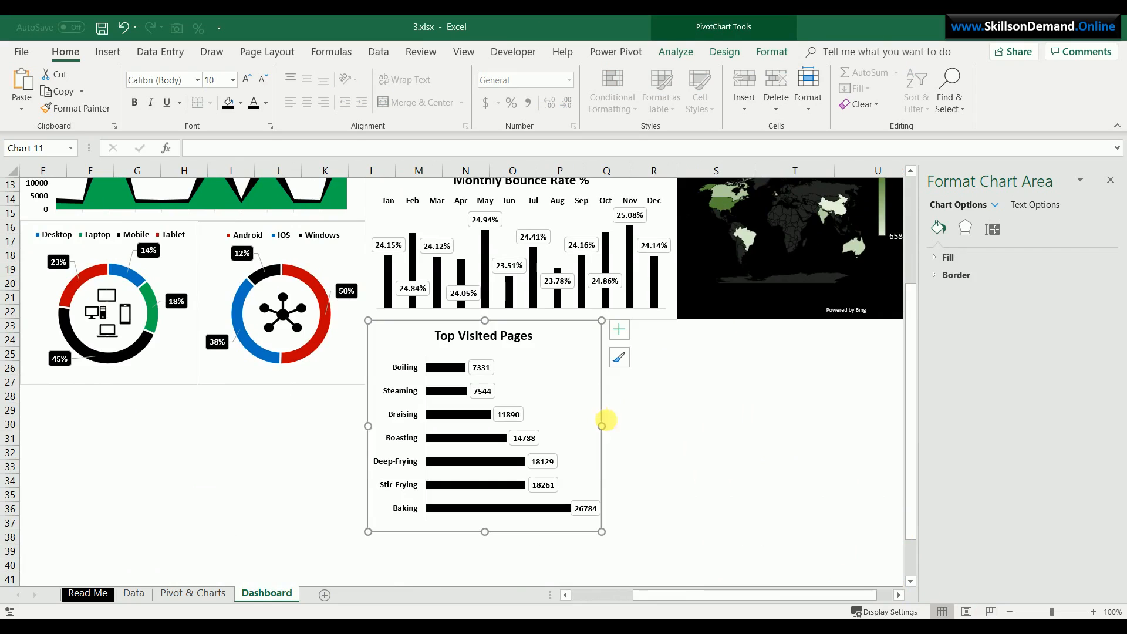
click(649, 451)
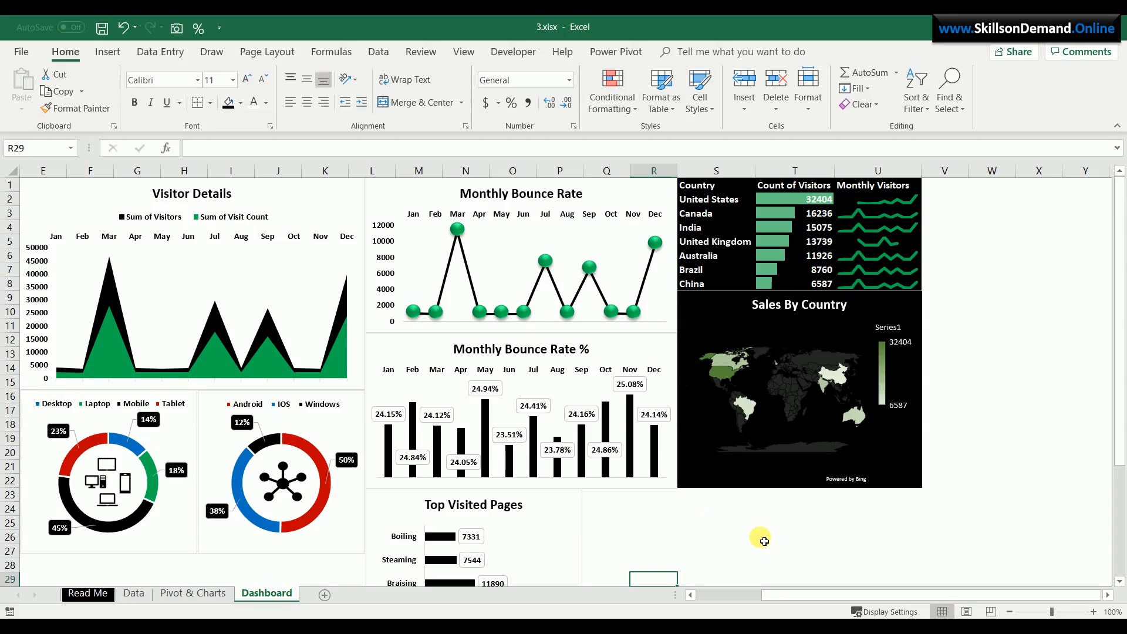
click(764, 539)
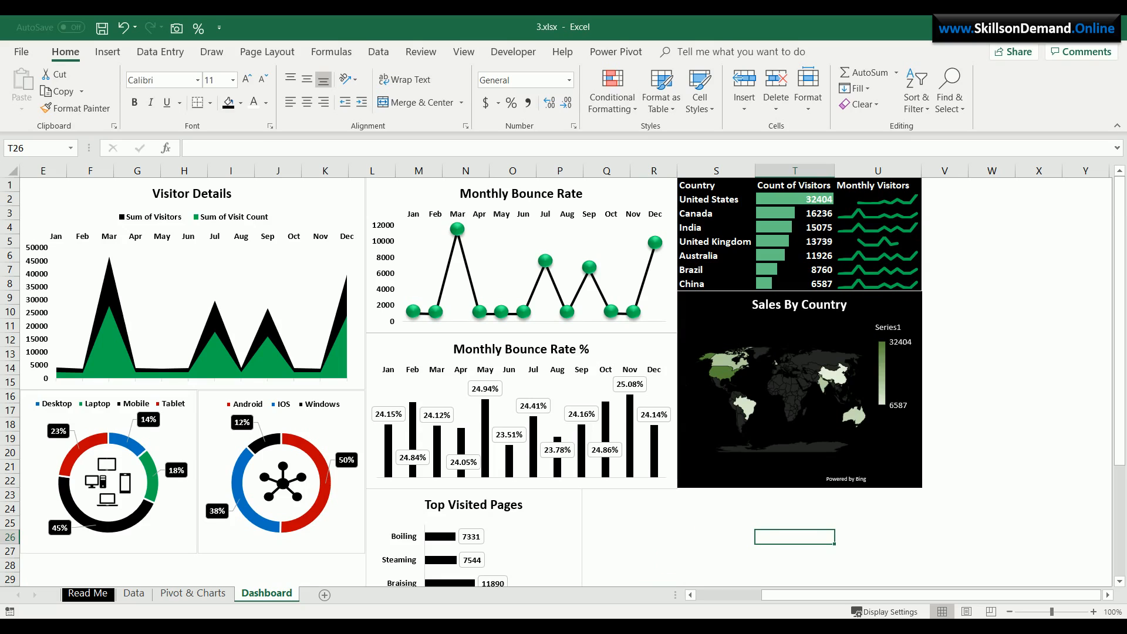
Copy the Top Pages PivotTable on the Pivot & Charts sheet to cell BA1 and autofit column BB
click(187, 594)
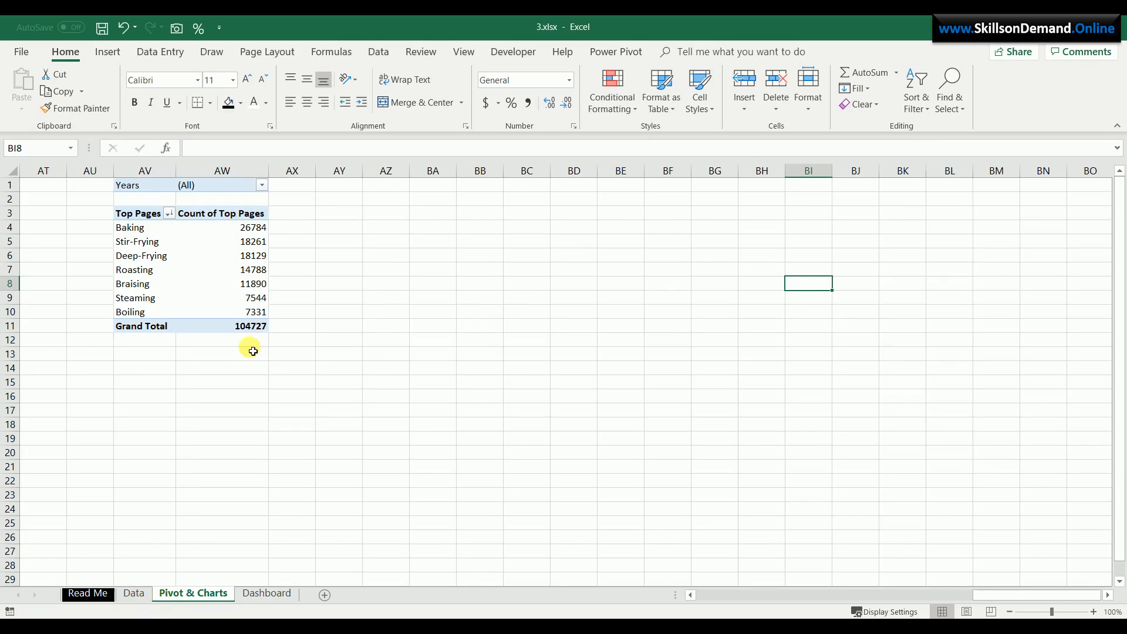
drag(263, 333, 131, 166)
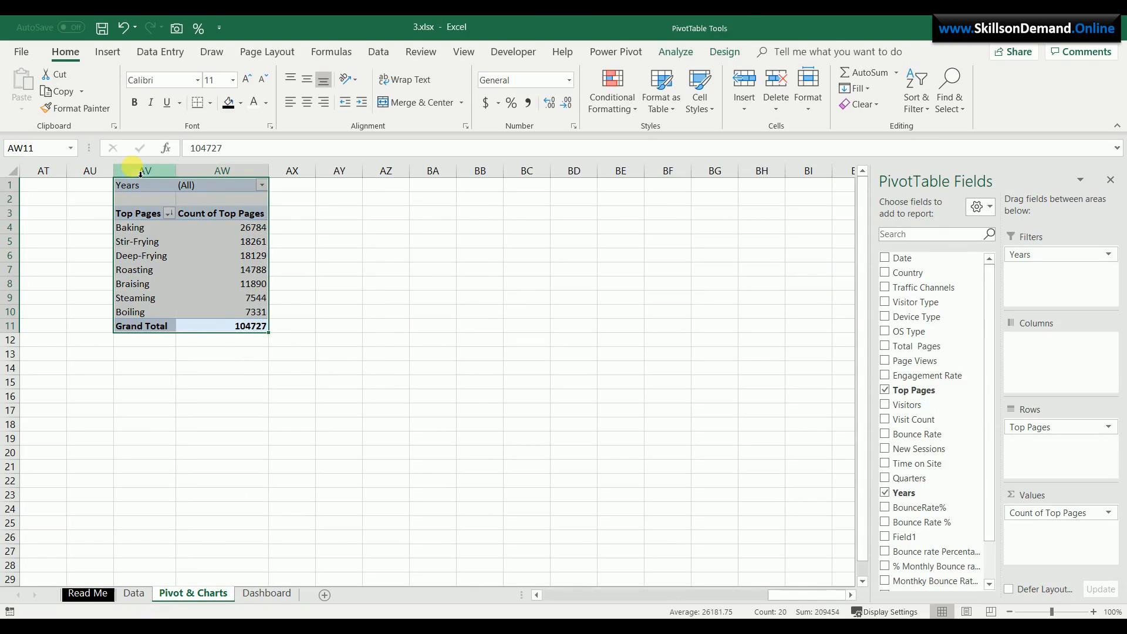
key(ctrl+c)
click(433, 183)
key(ctrl+v)
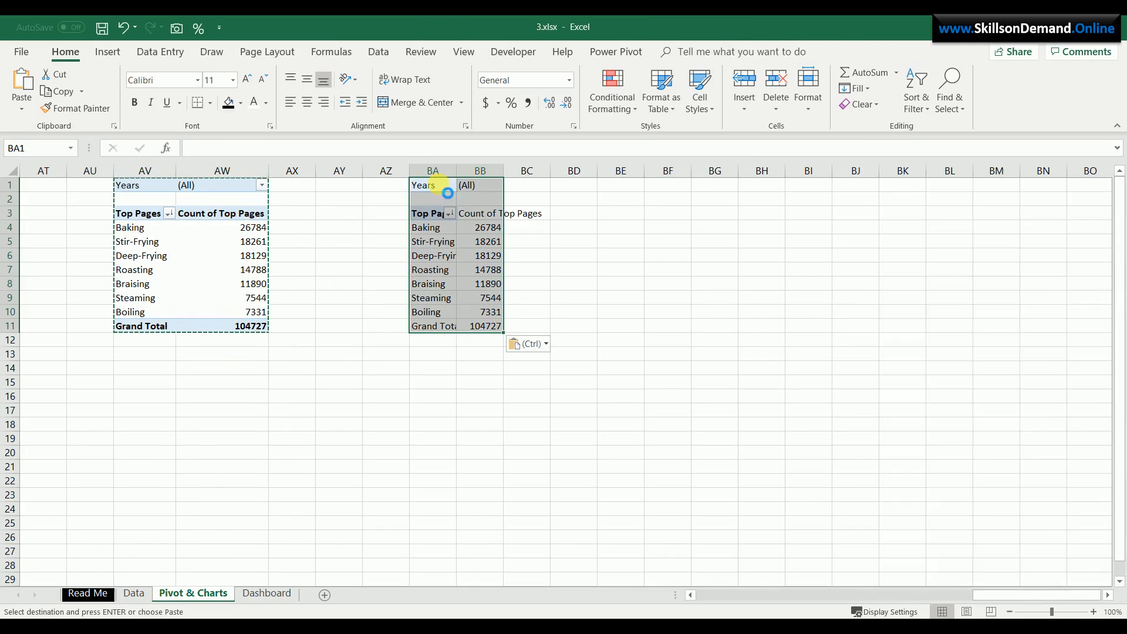
double_click(503, 172)
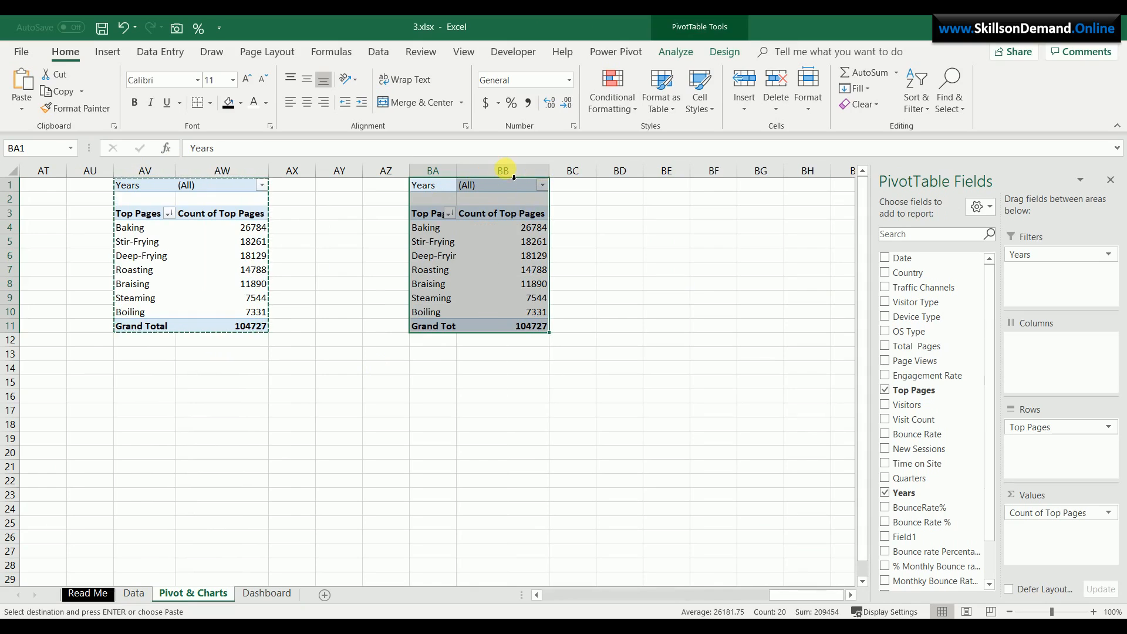
Replace Top Pages in the copied PivotTable with Visitor Type as the row field and its count as the value
drag(1024, 427, 963, 426)
drag(1055, 505, 979, 511)
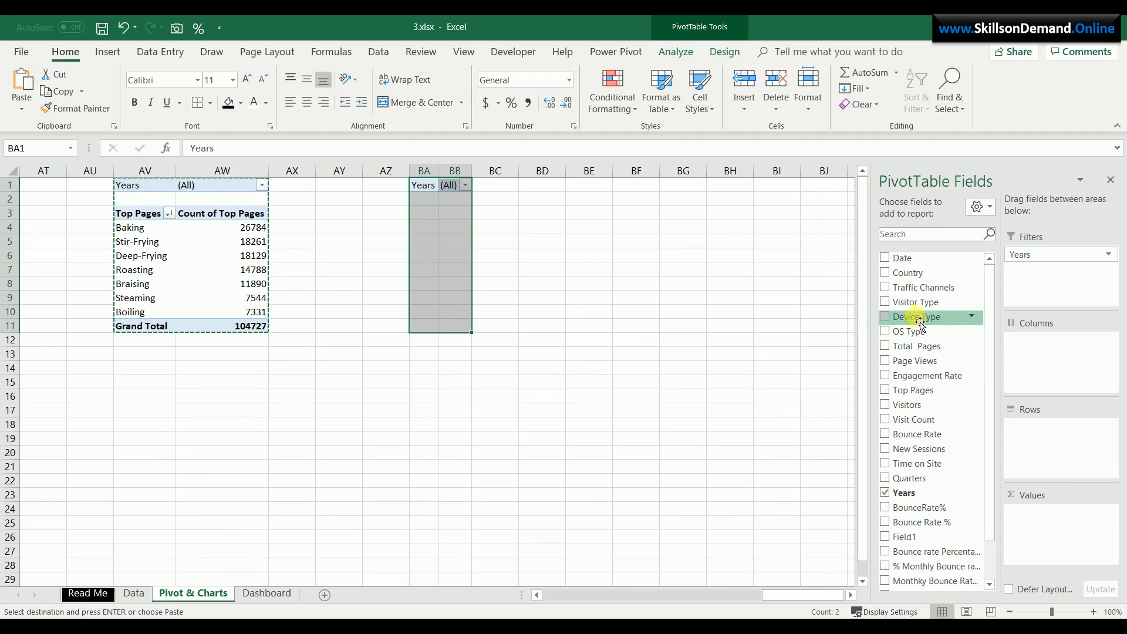
drag(927, 302, 1060, 433)
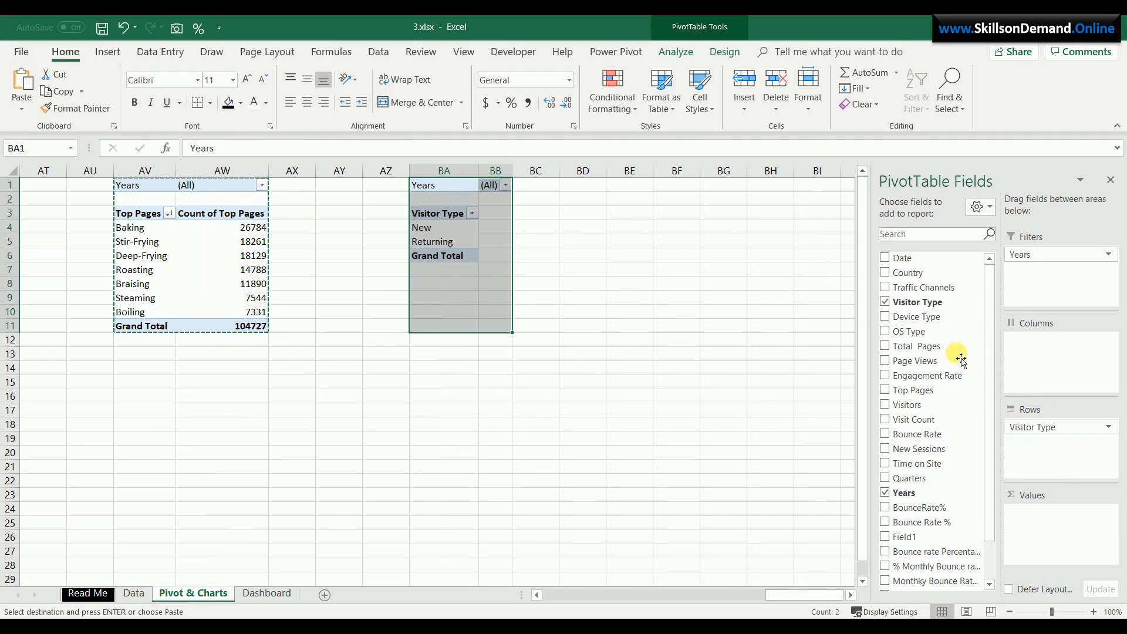
drag(929, 305, 1069, 537)
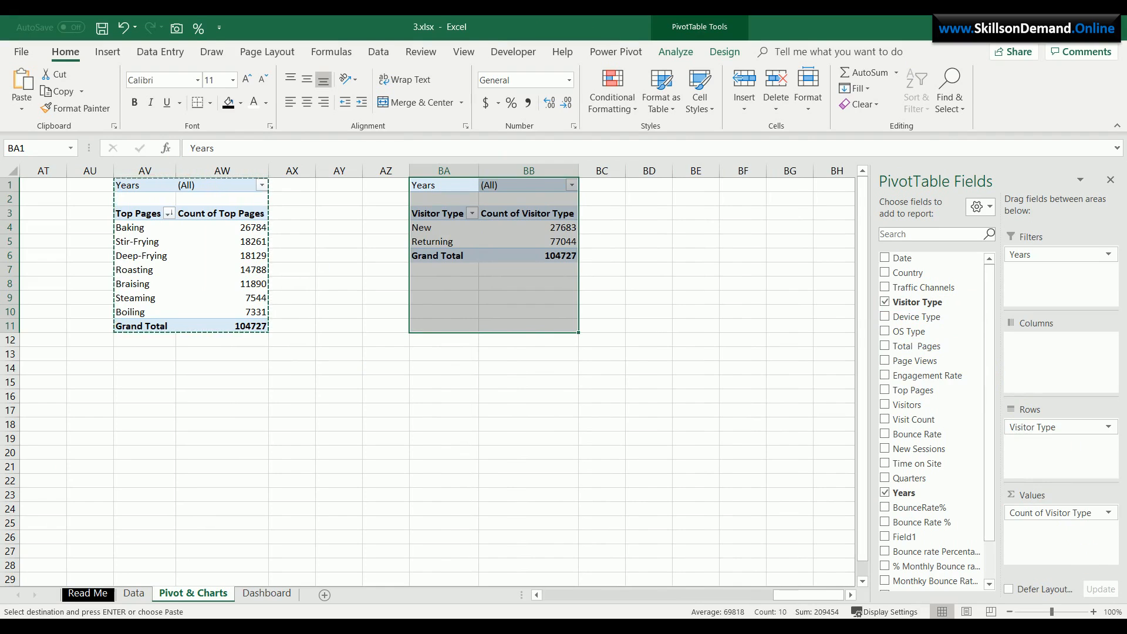
click(1108, 184)
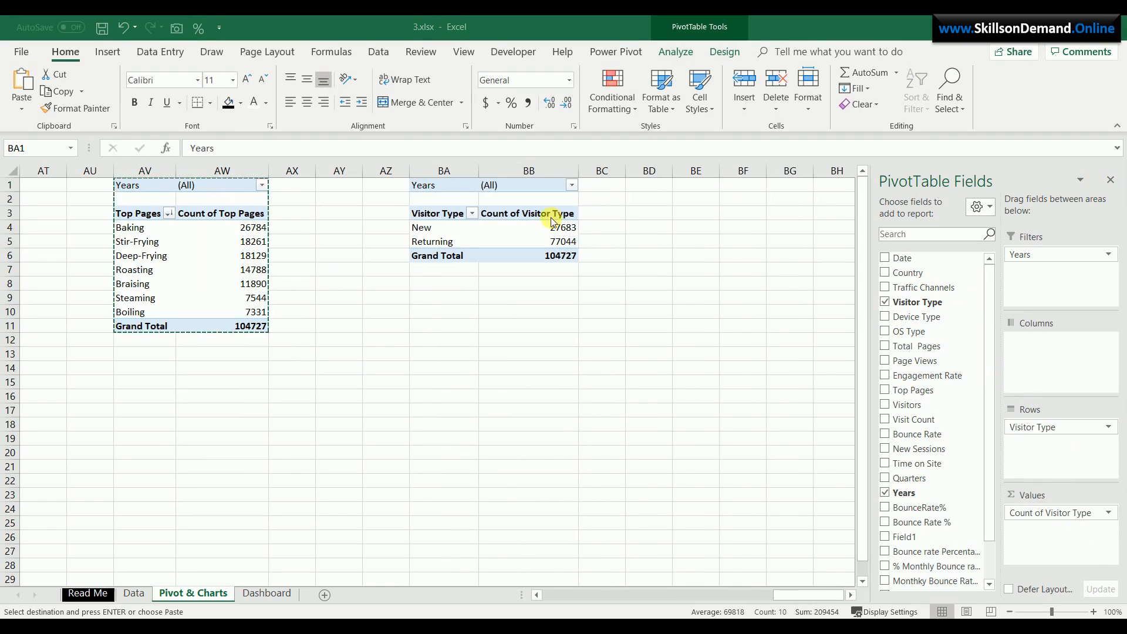
Insert a pie PivotChart from the Visitor Type PivotTable and hide its field buttons
click(538, 231)
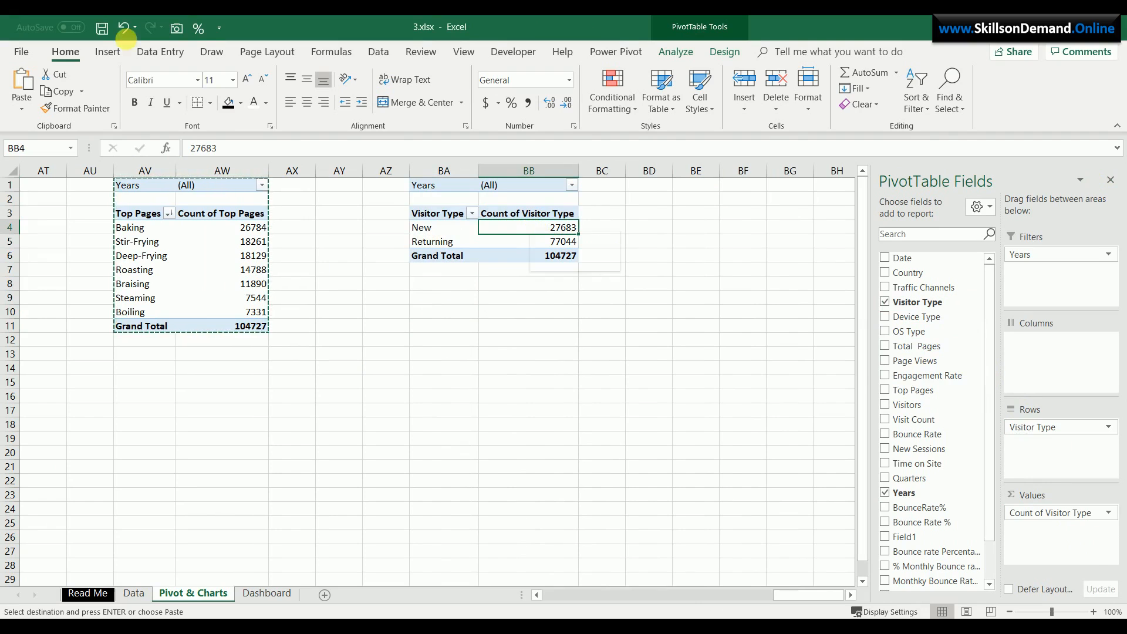
click(108, 51)
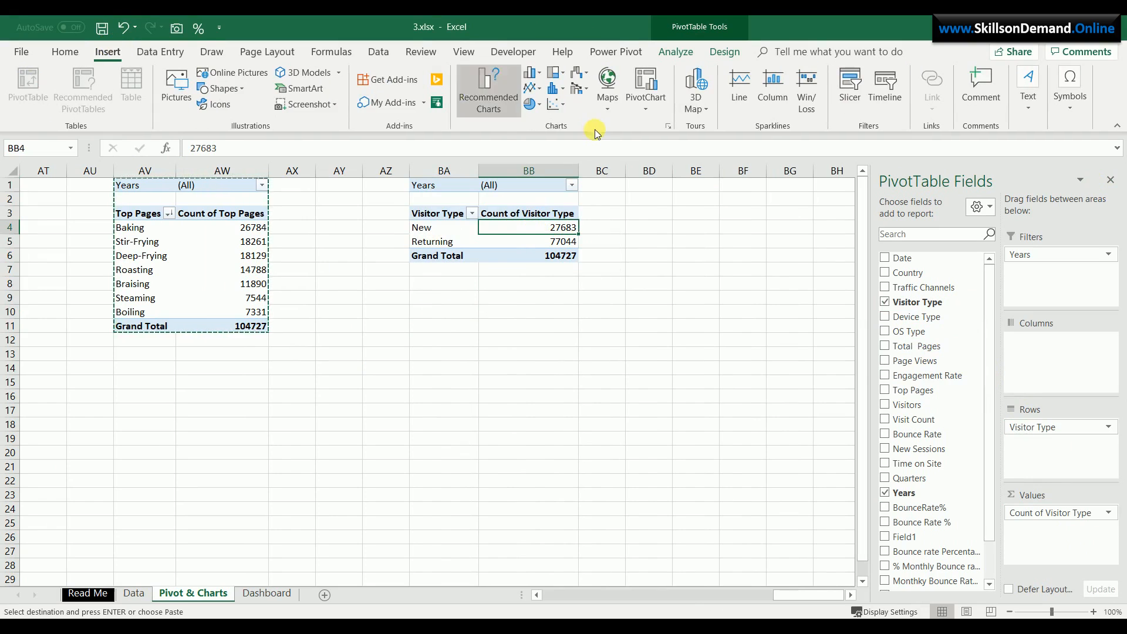
click(652, 81)
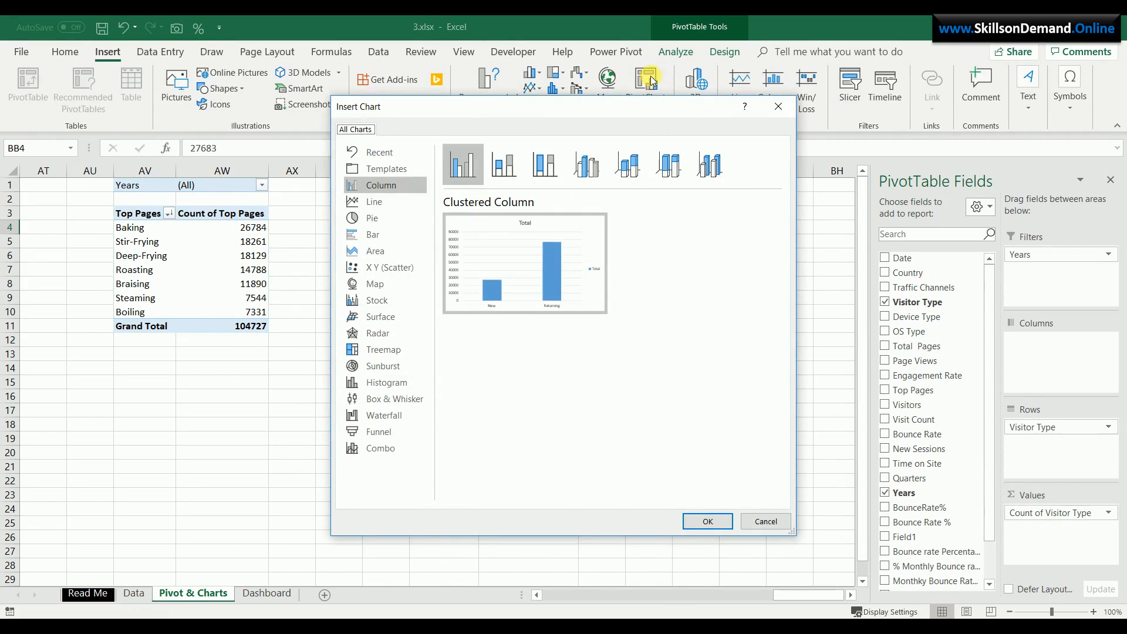
click(379, 219)
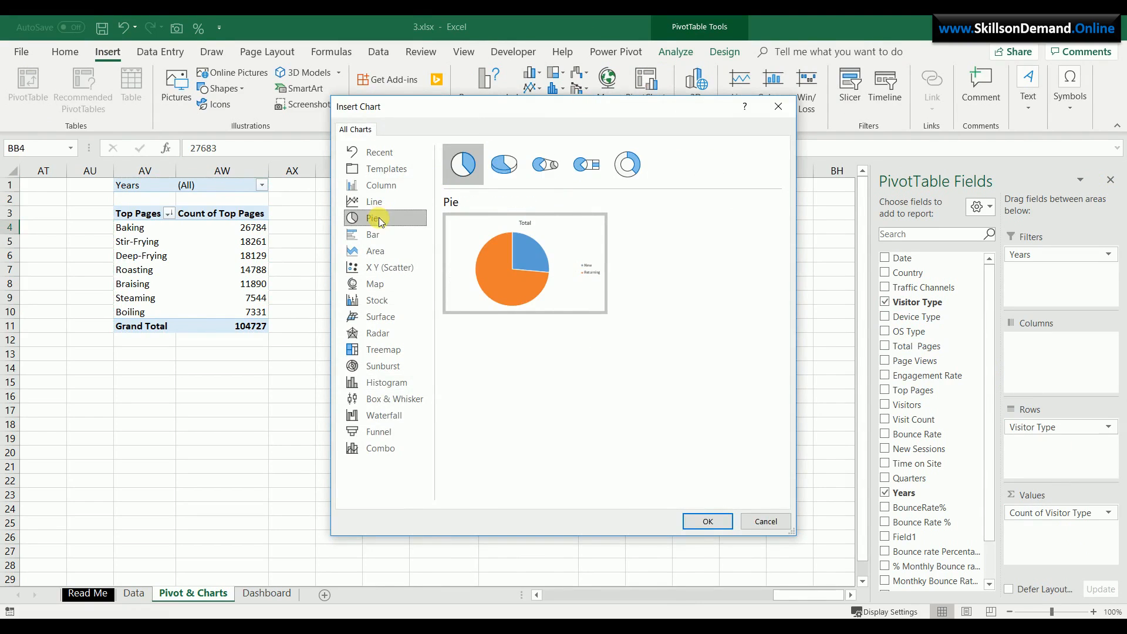
click(705, 522)
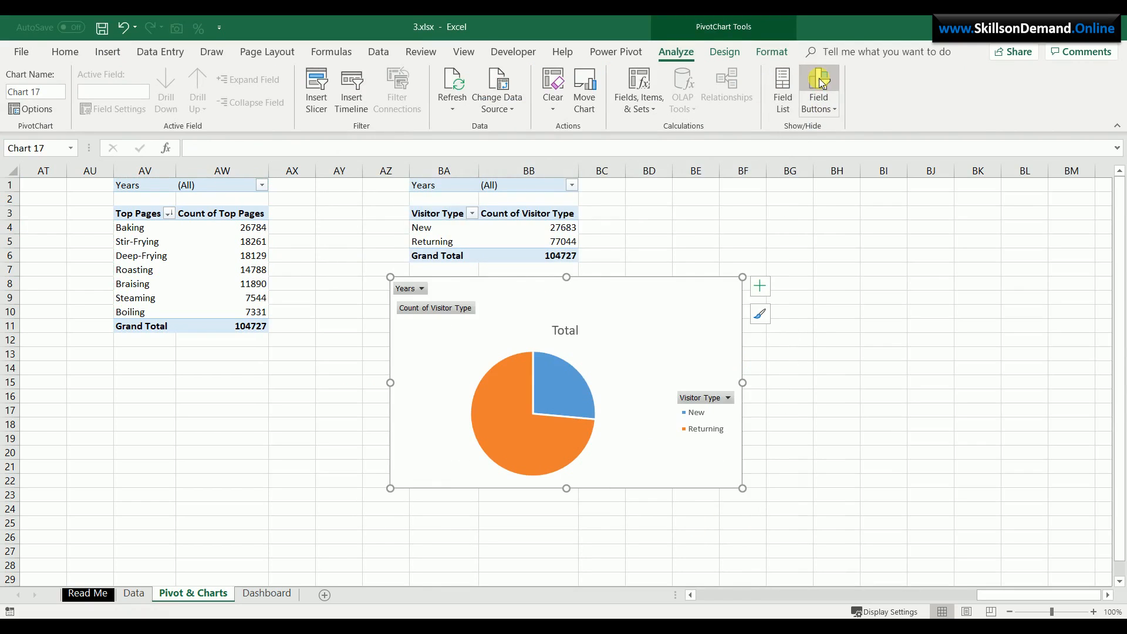
click(820, 83)
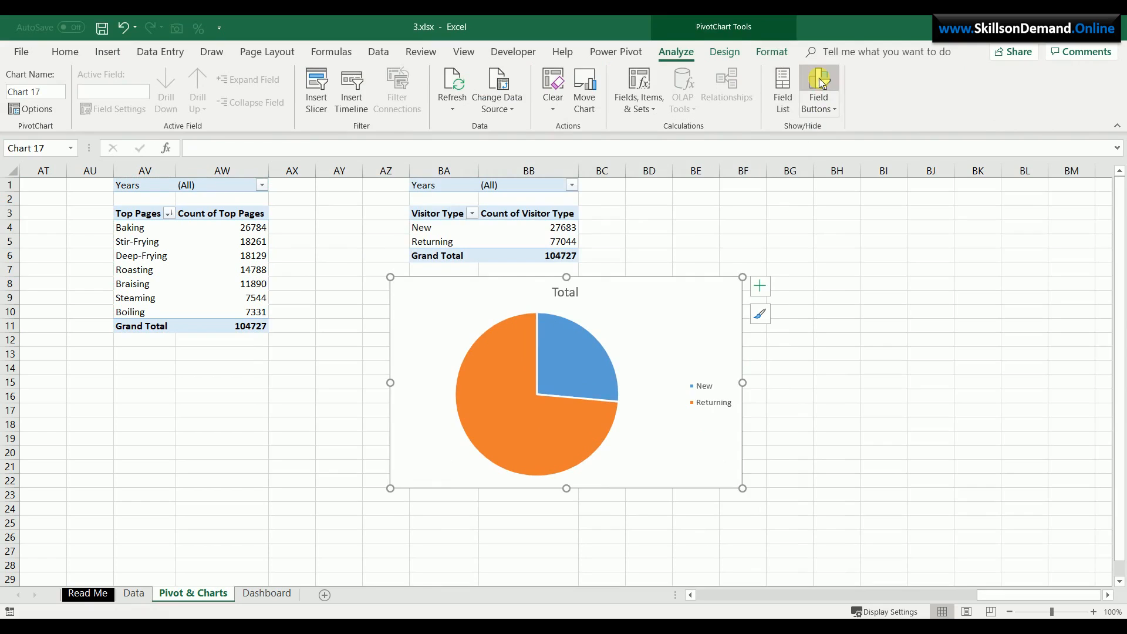
Move the Visitor Type pie chart's legend to the top and delete the chart title
click(711, 389)
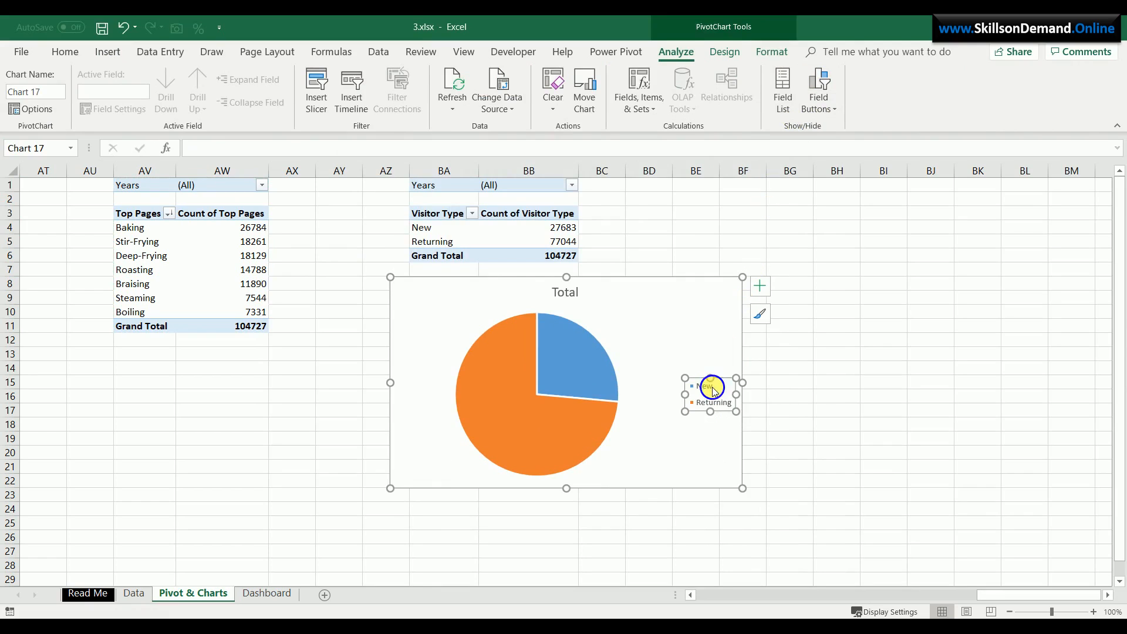
right_click(712, 388)
click(760, 509)
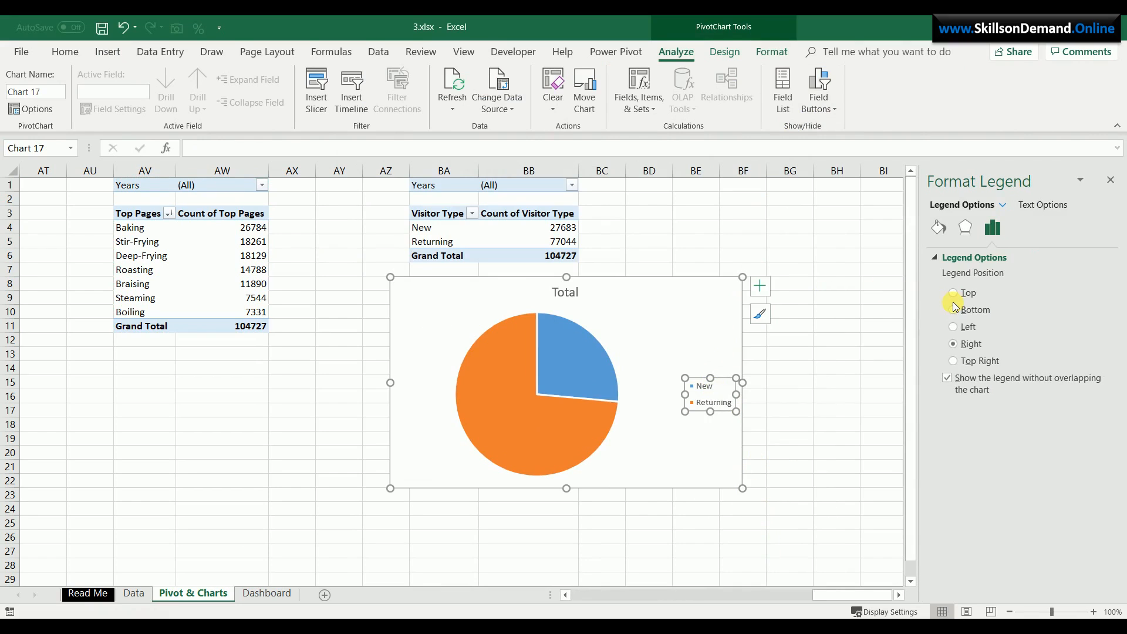
click(954, 293)
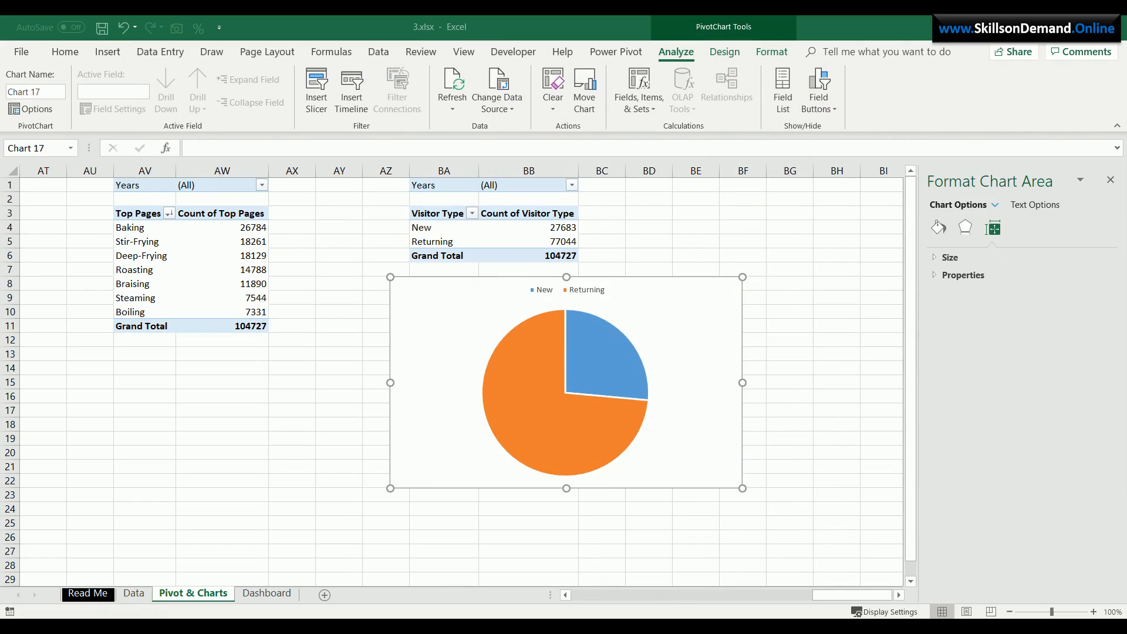
Add data labels to the pie chart and change their shape to a rounded rectangle
click(597, 364)
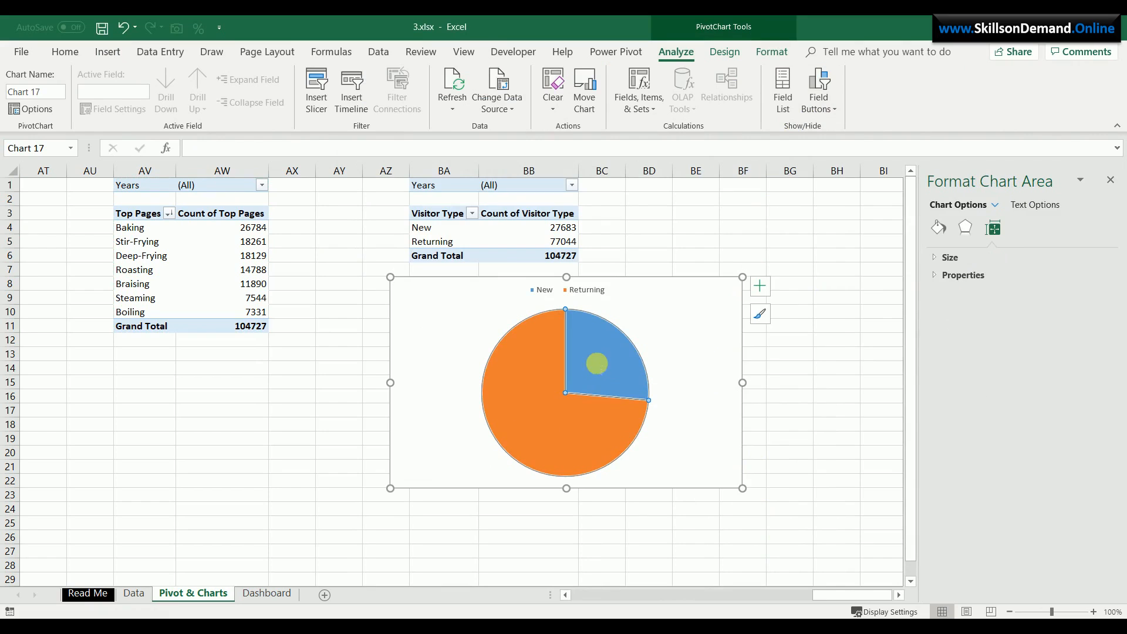
right_click(597, 364)
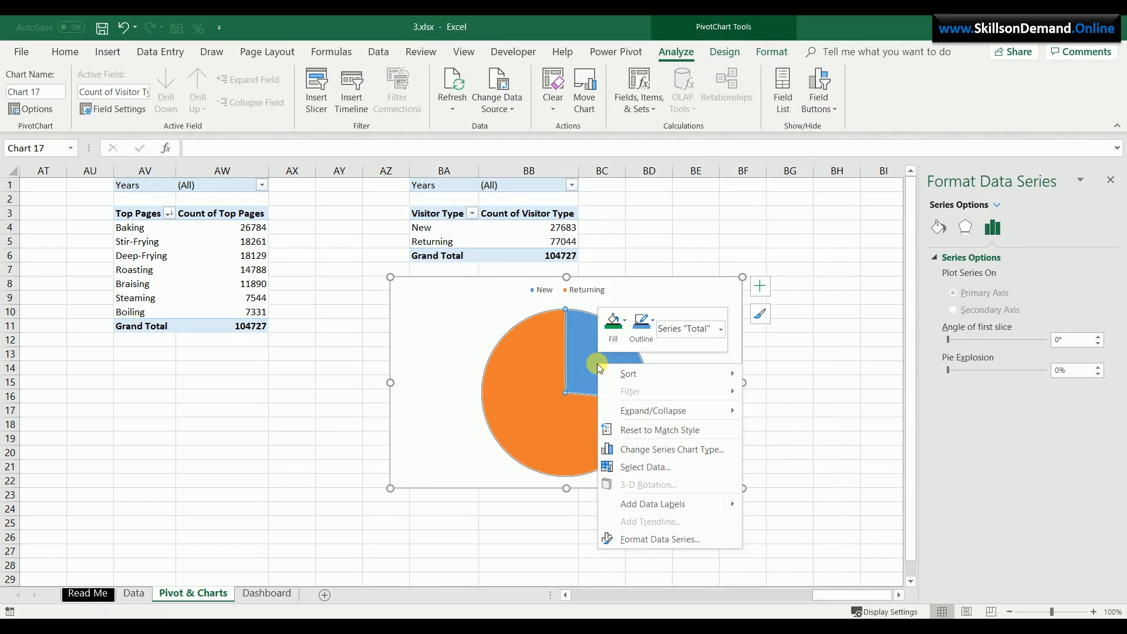
click(662, 504)
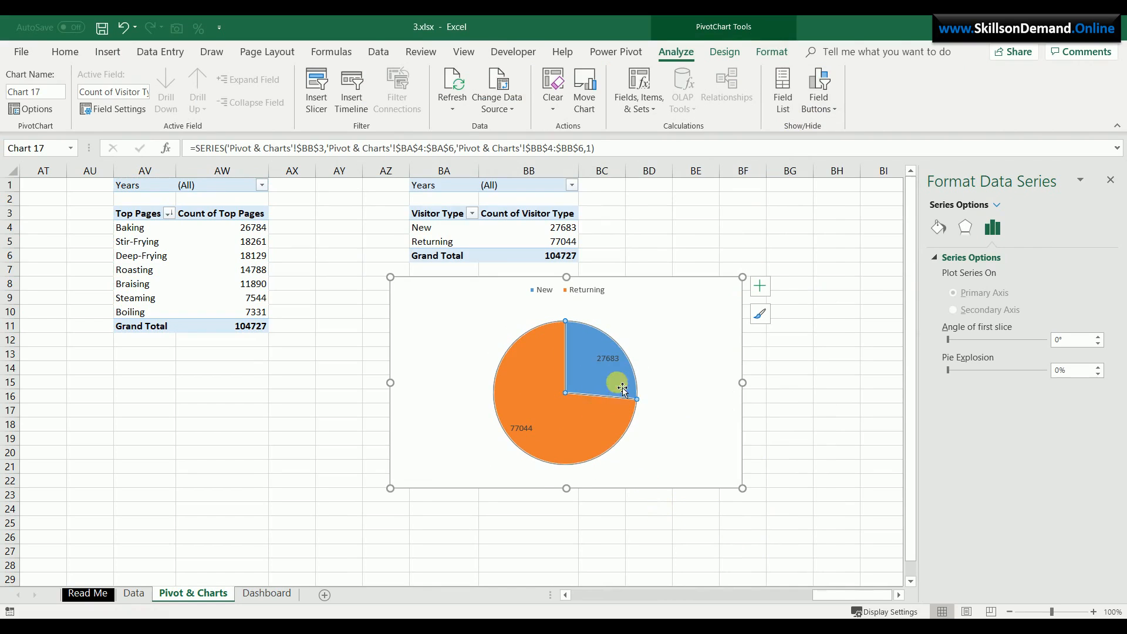
click(612, 359)
right_click(612, 359)
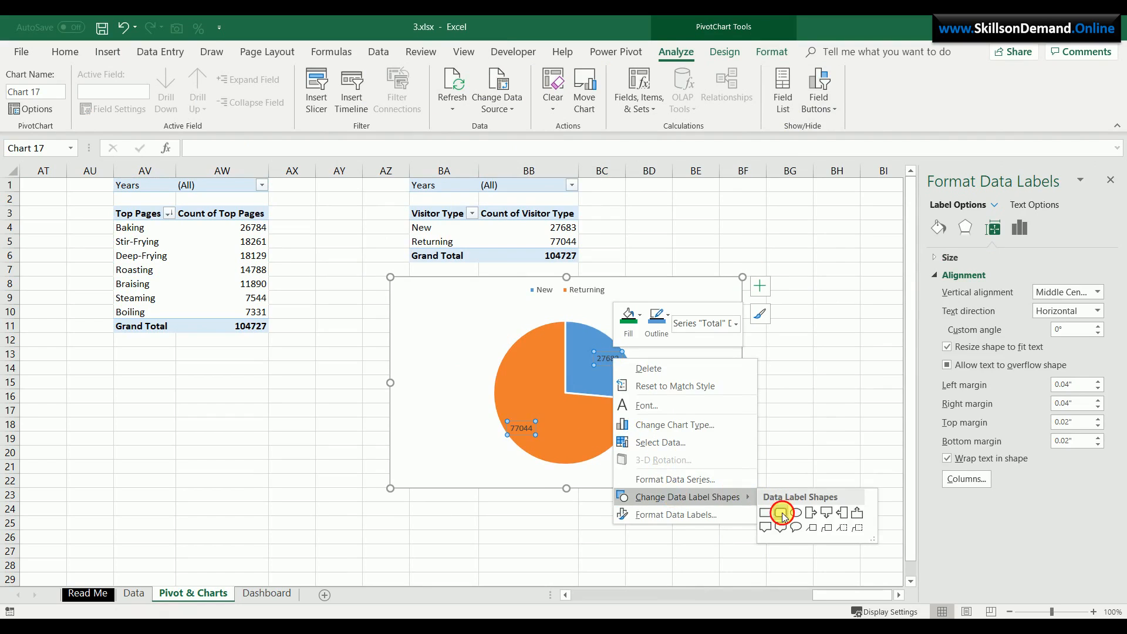
click(785, 514)
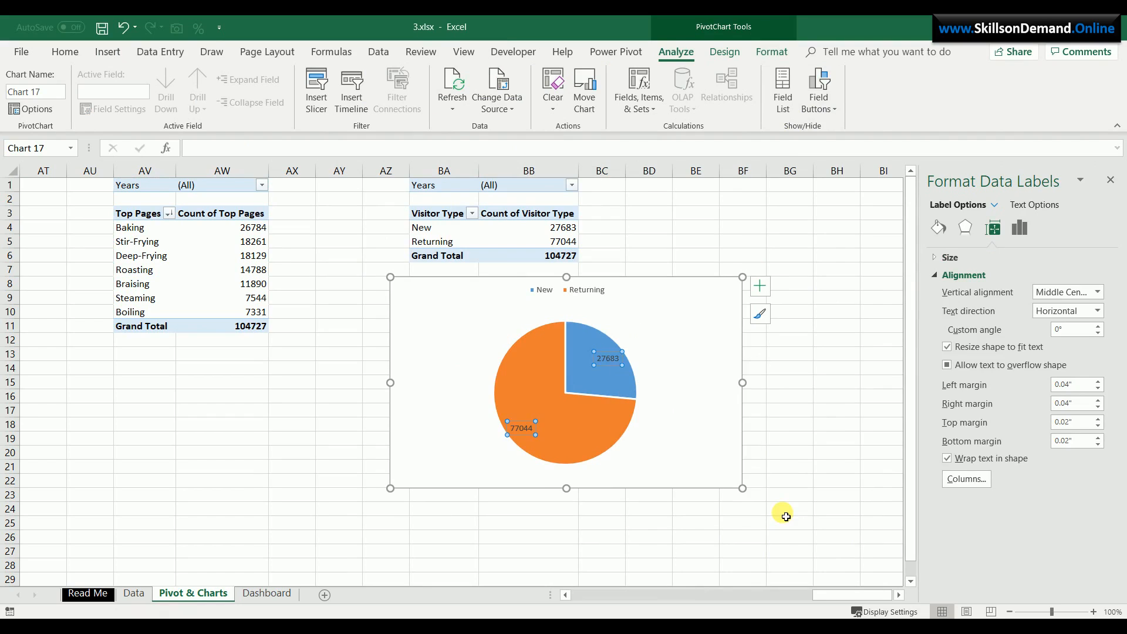
Set the pie chart's data labels to show percentages instead of values
right_click(614, 370)
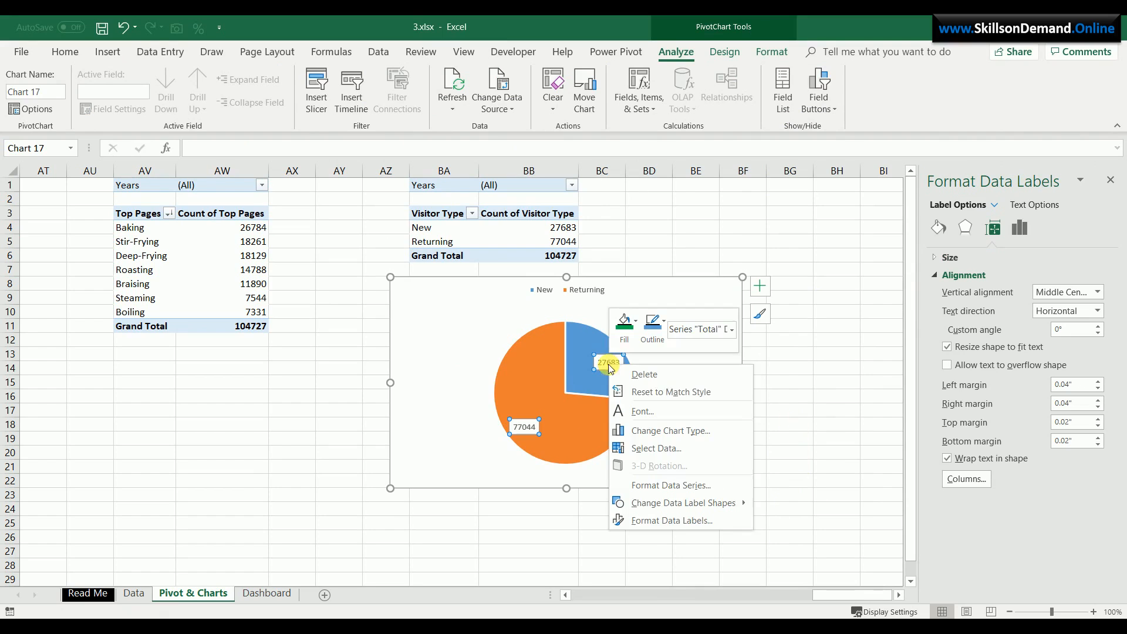
click(658, 521)
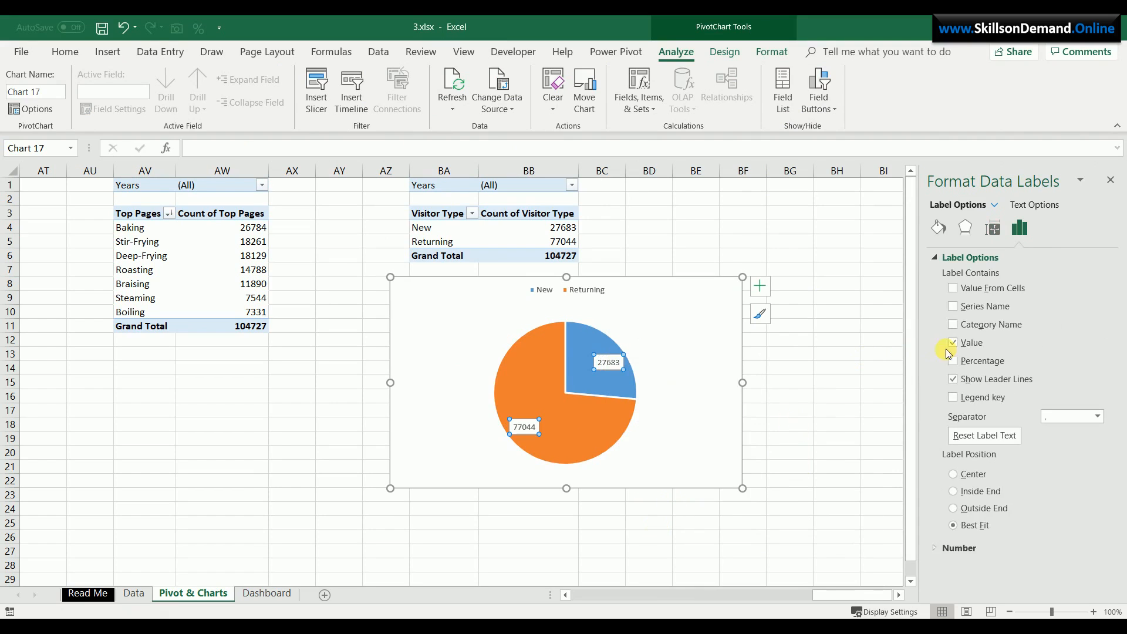
click(952, 362)
click(953, 342)
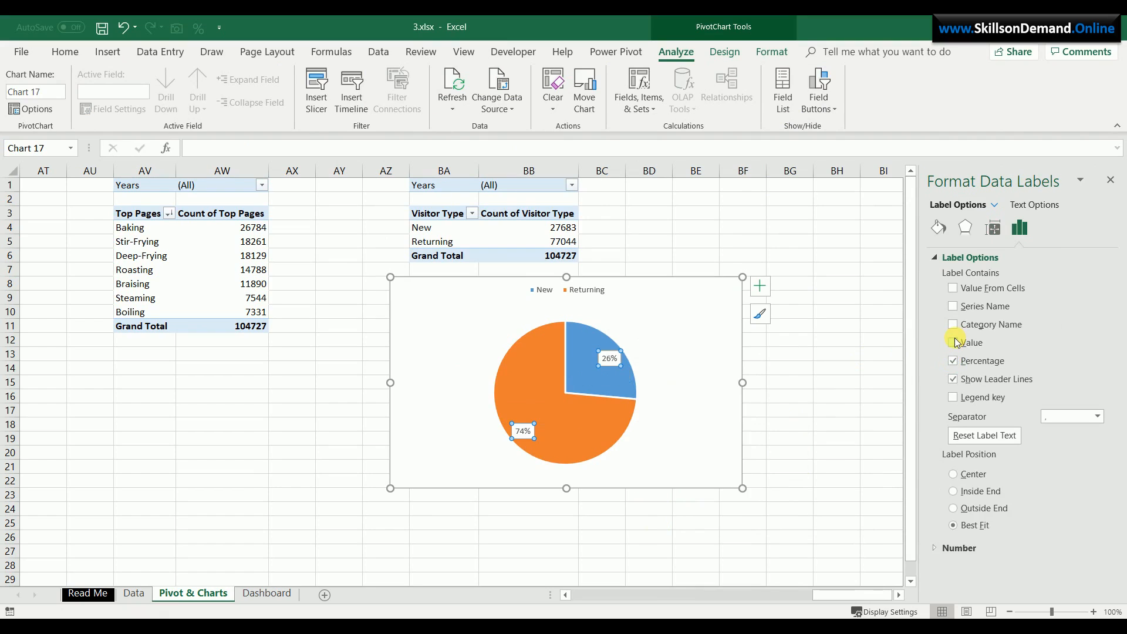
click(722, 378)
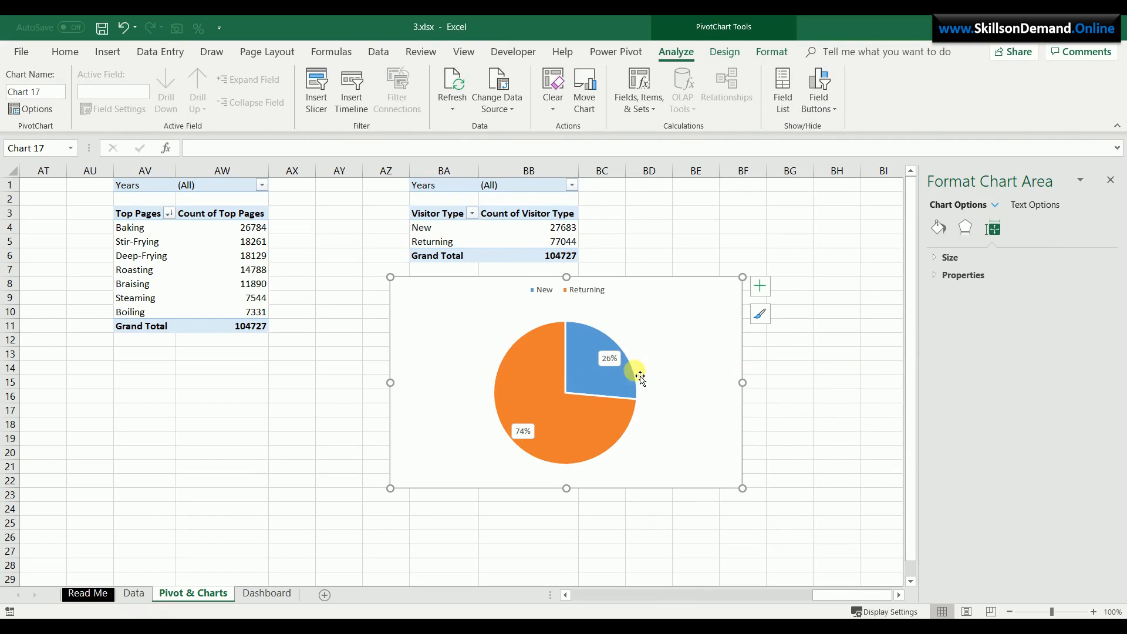
Fill the Returning slice of the pie chart with black
click(545, 379)
click(545, 379)
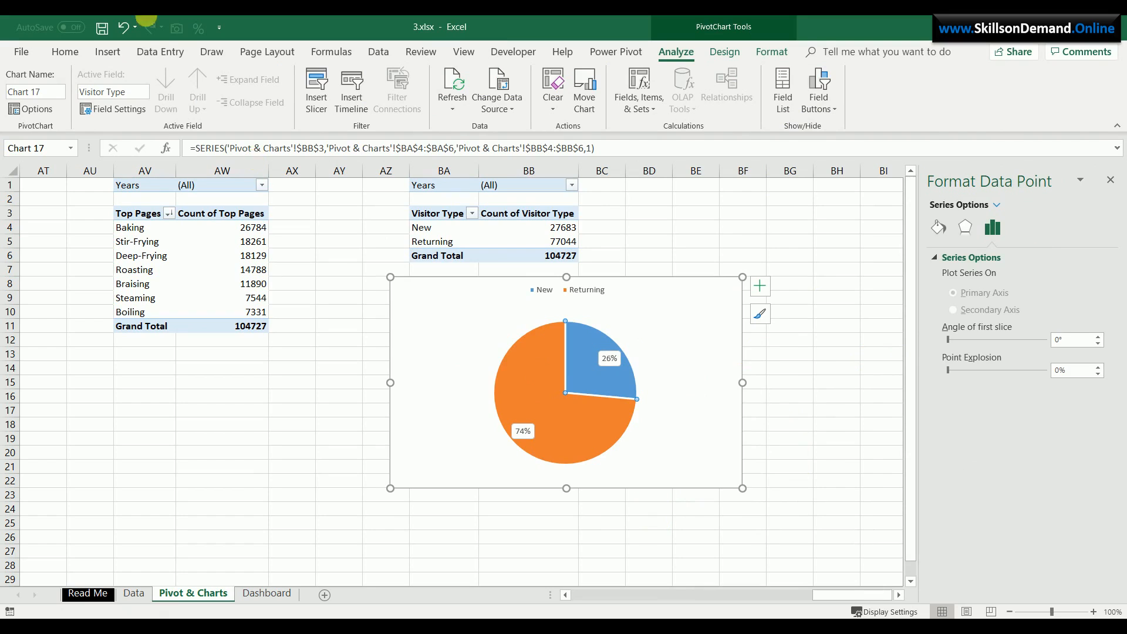
click(70, 52)
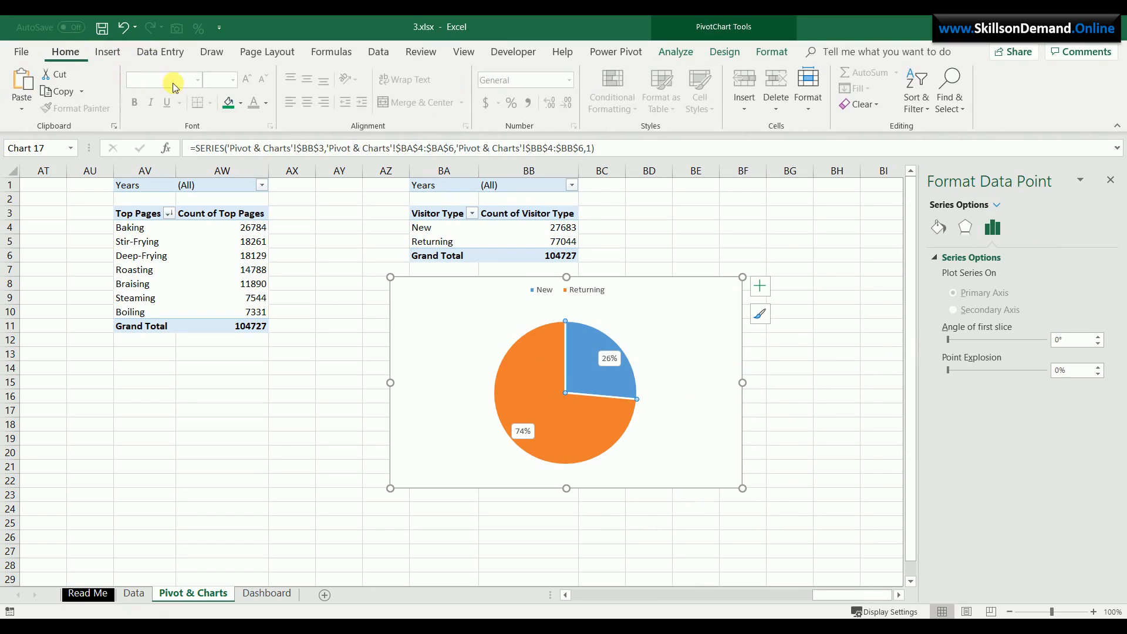
click(241, 104)
click(239, 151)
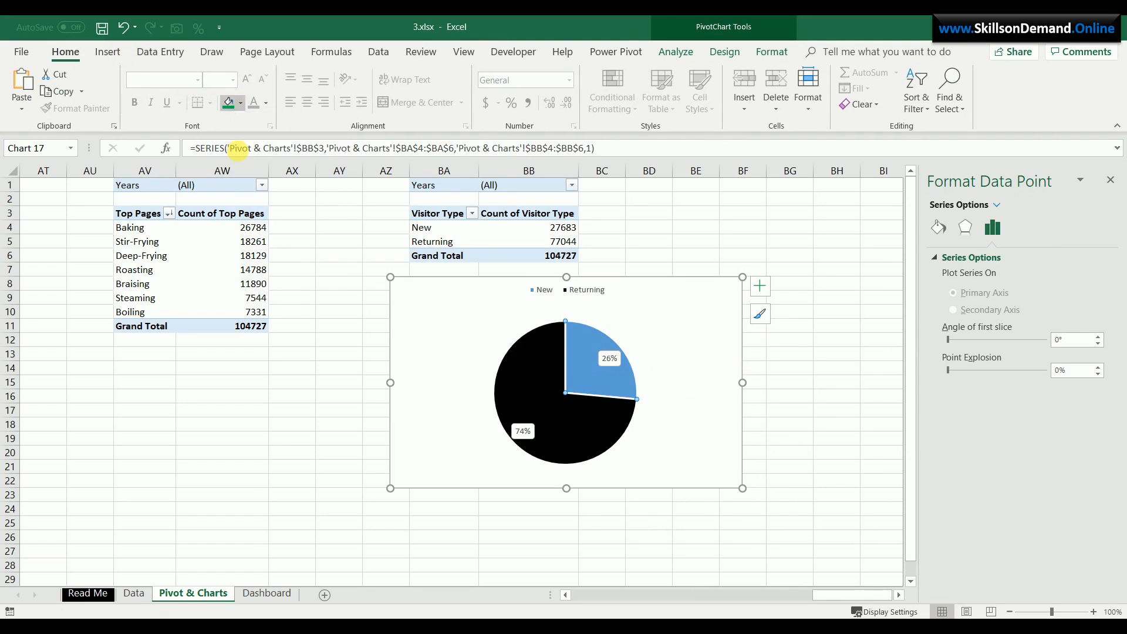
Fill the New slice of the pie chart with the standard green color
click(584, 347)
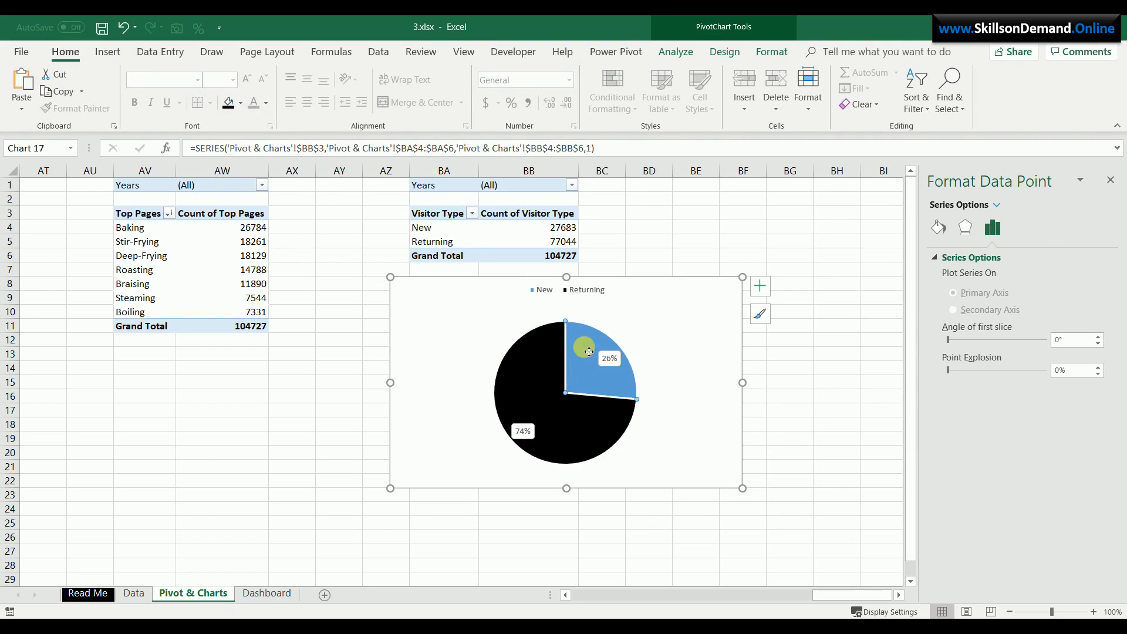
click(242, 105)
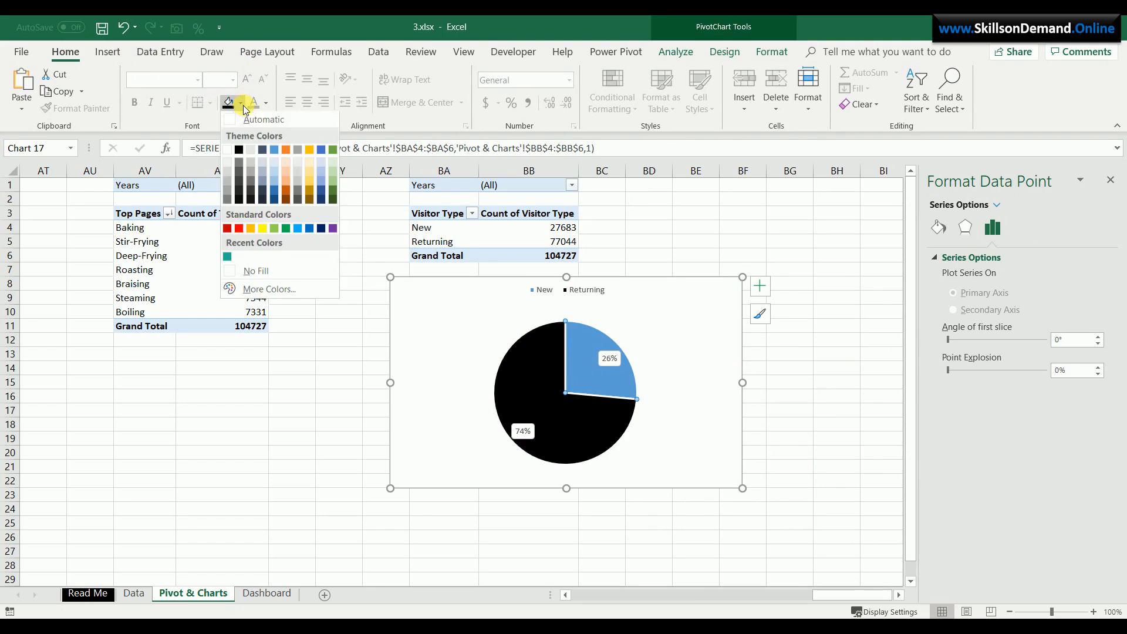
click(285, 233)
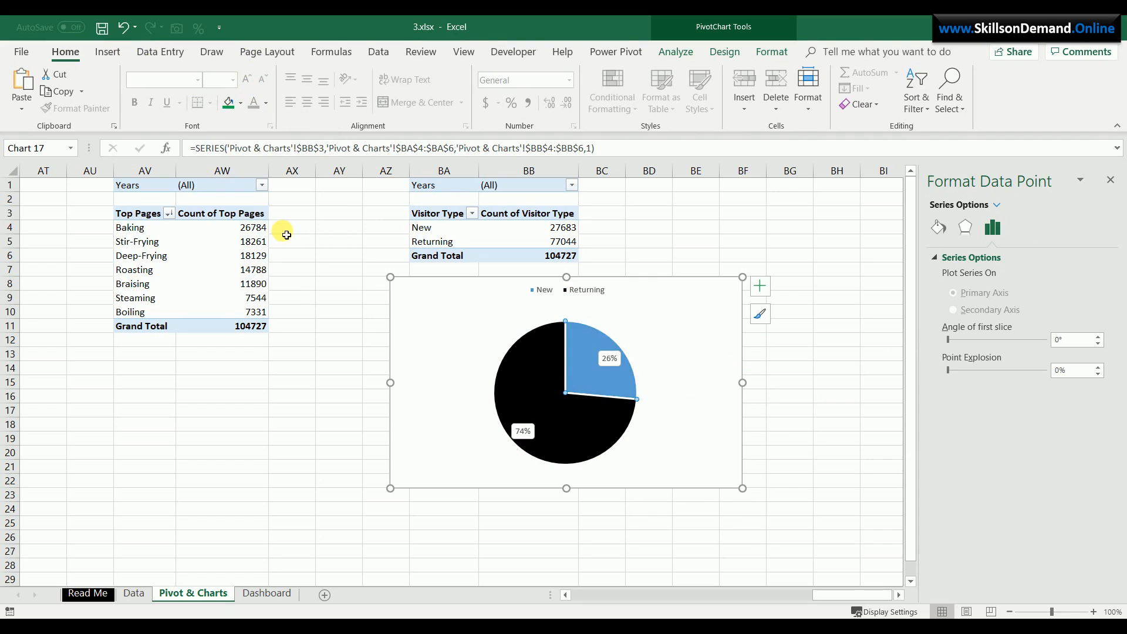
Make the visitor type pie chart's data labels and legend text bold
click(678, 357)
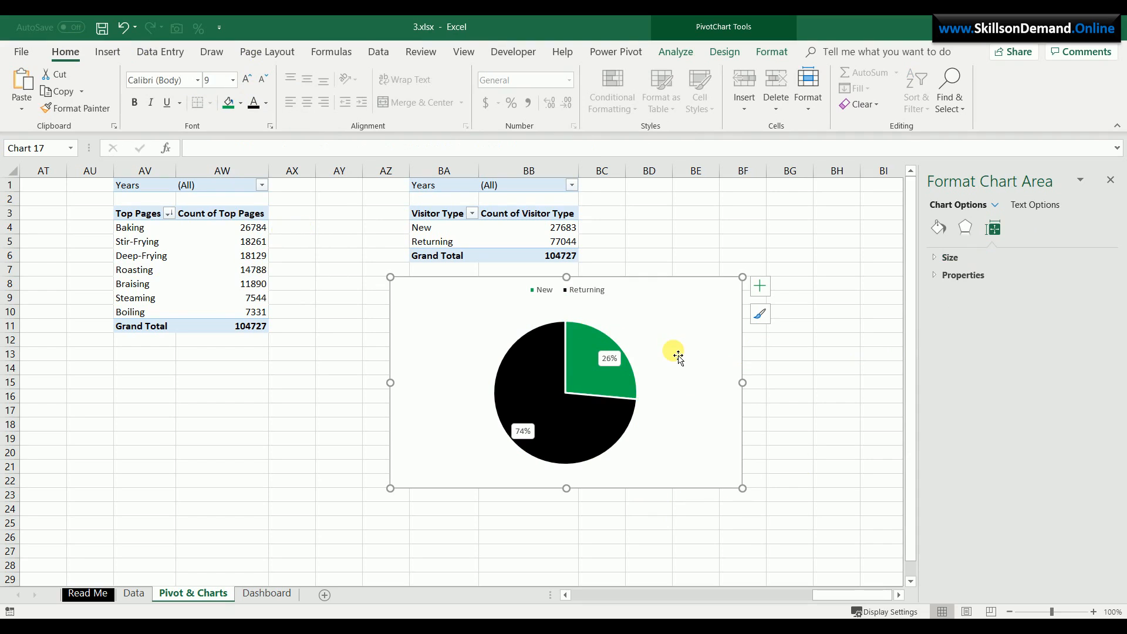
click(611, 360)
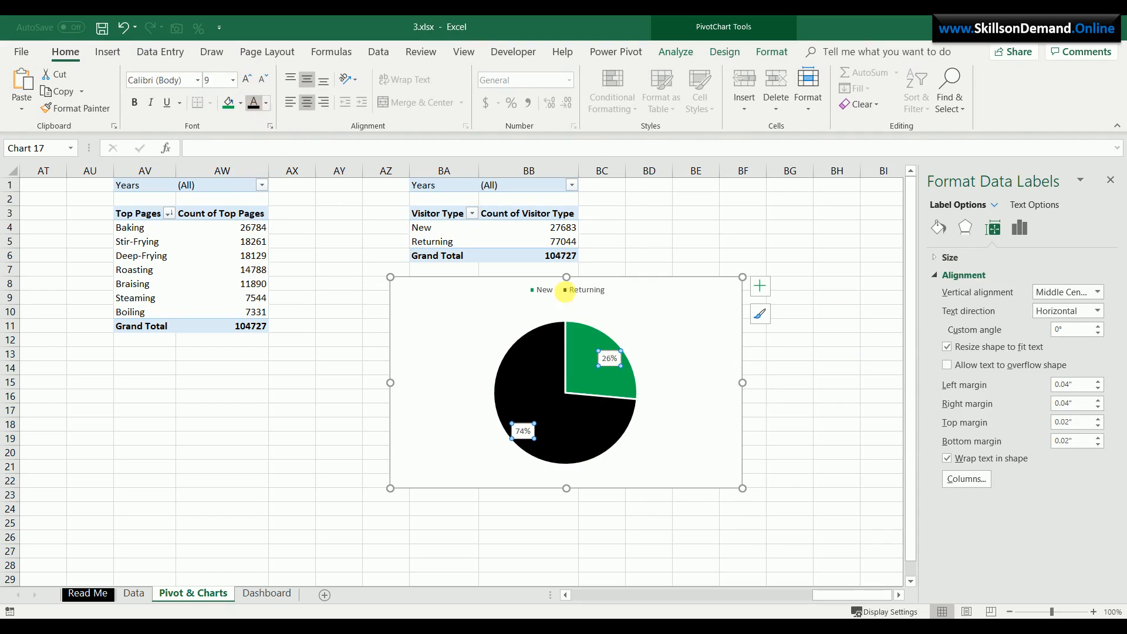
click(135, 103)
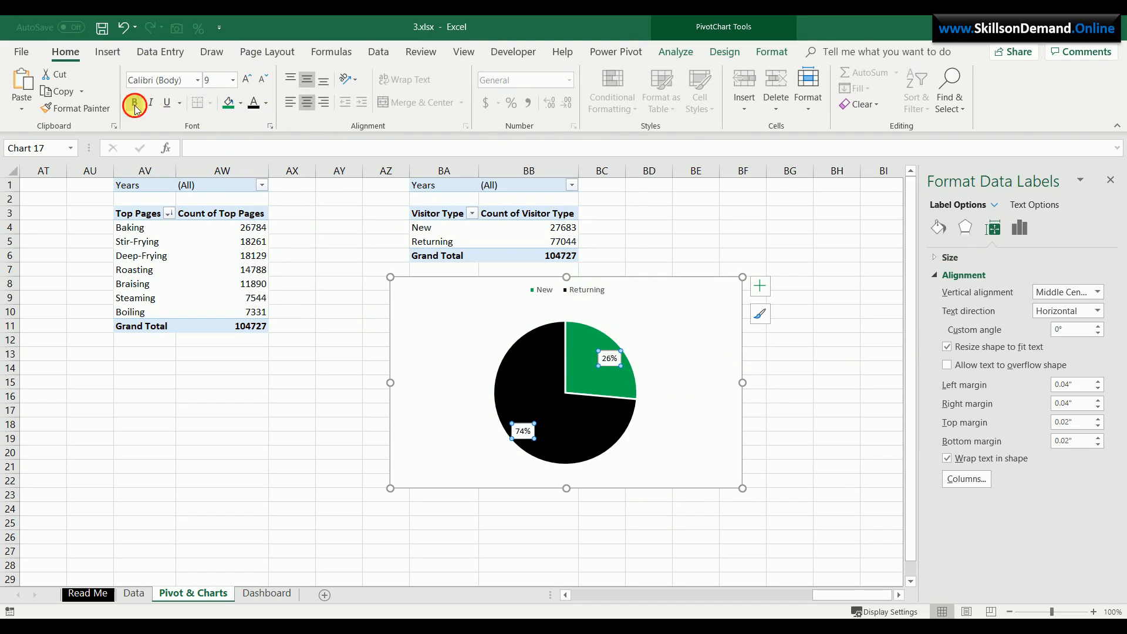
click(545, 292)
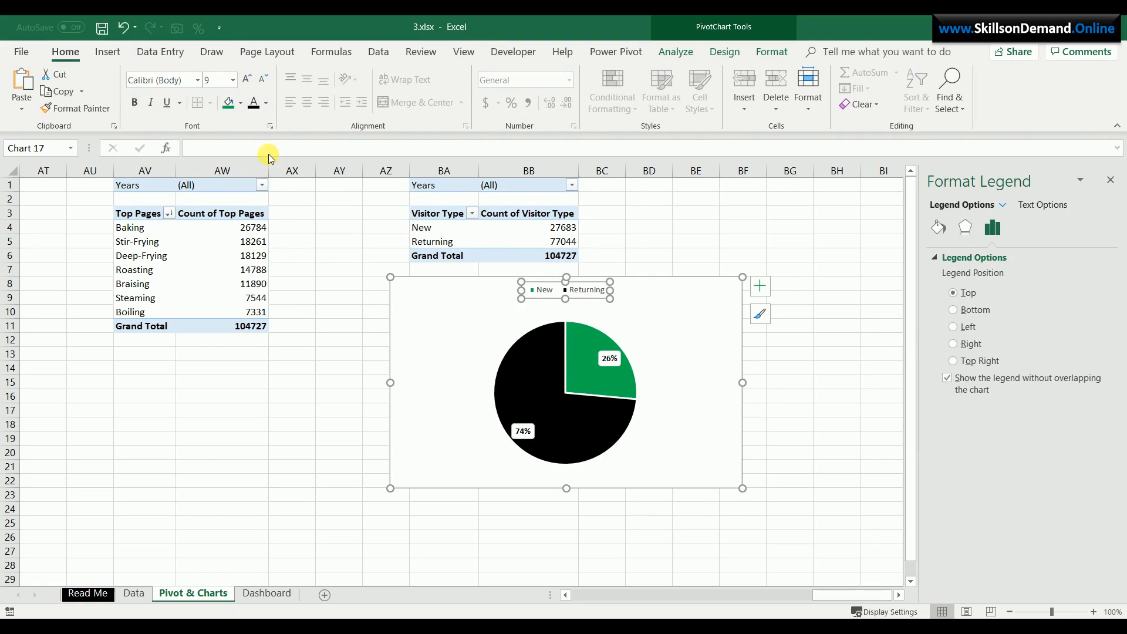
click(140, 106)
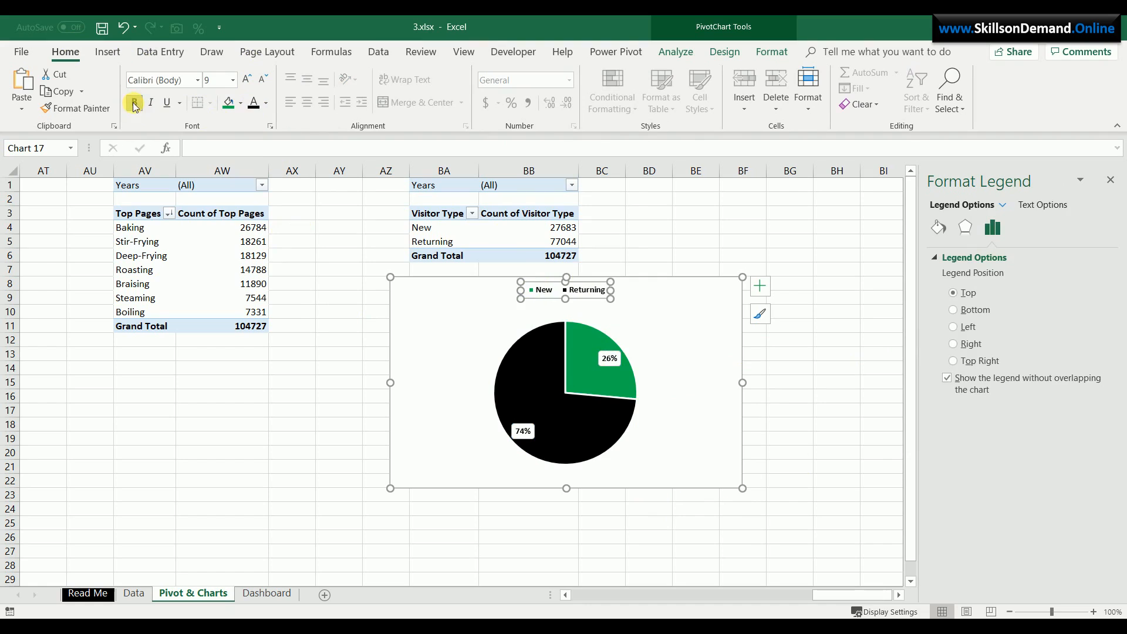
click(655, 324)
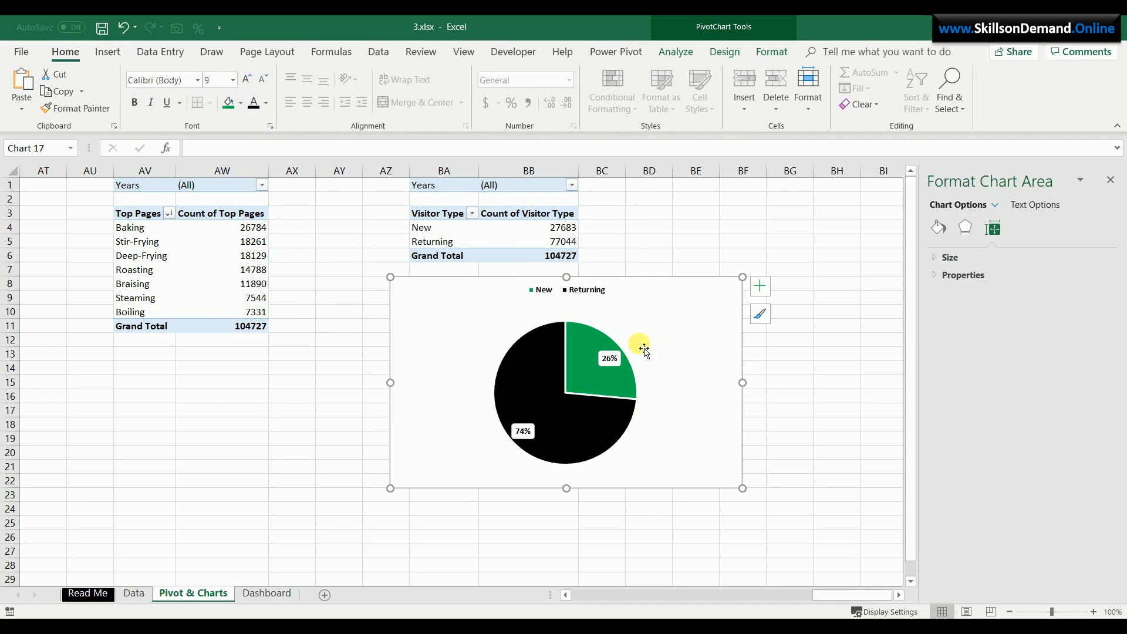
Enlarge the pie within its chart area and increase the legend's font size
click(634, 351)
click(662, 458)
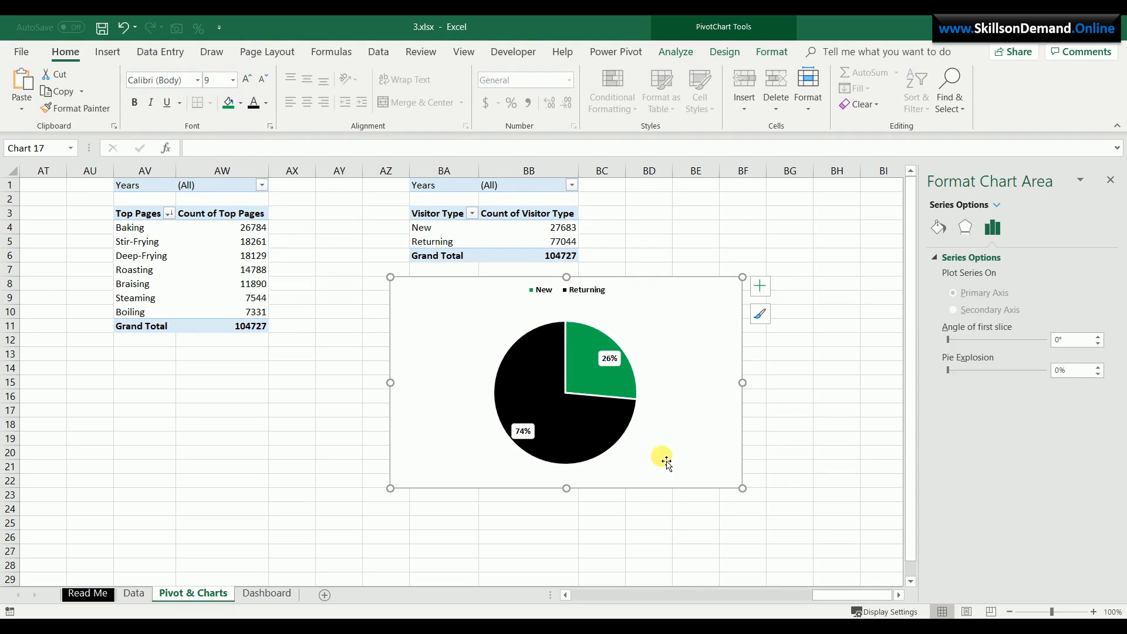
click(621, 458)
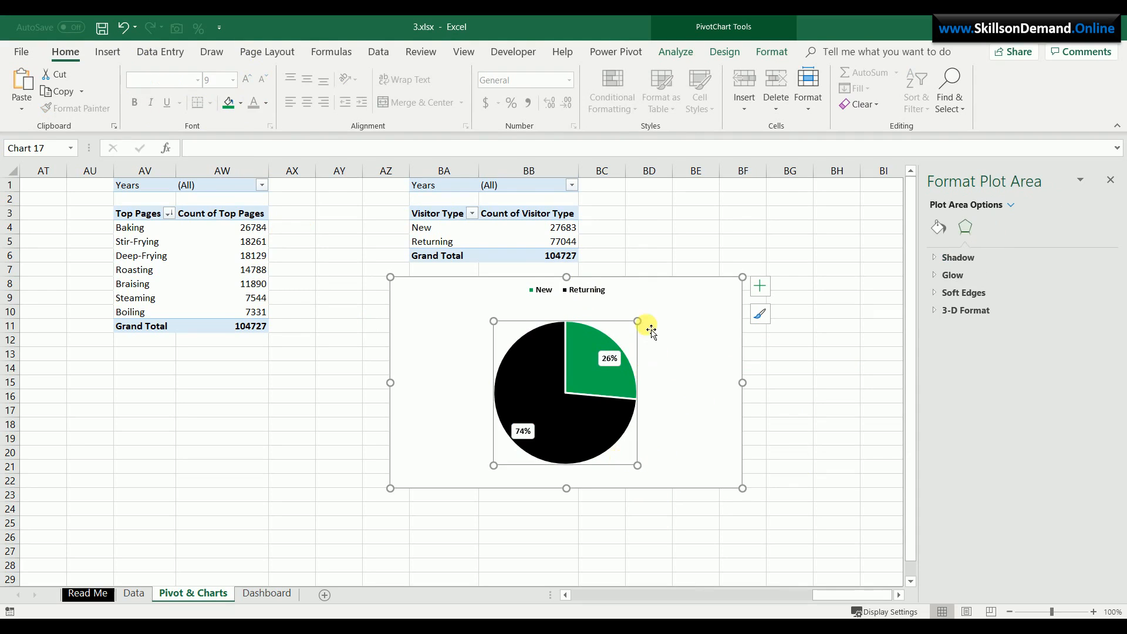
click(693, 350)
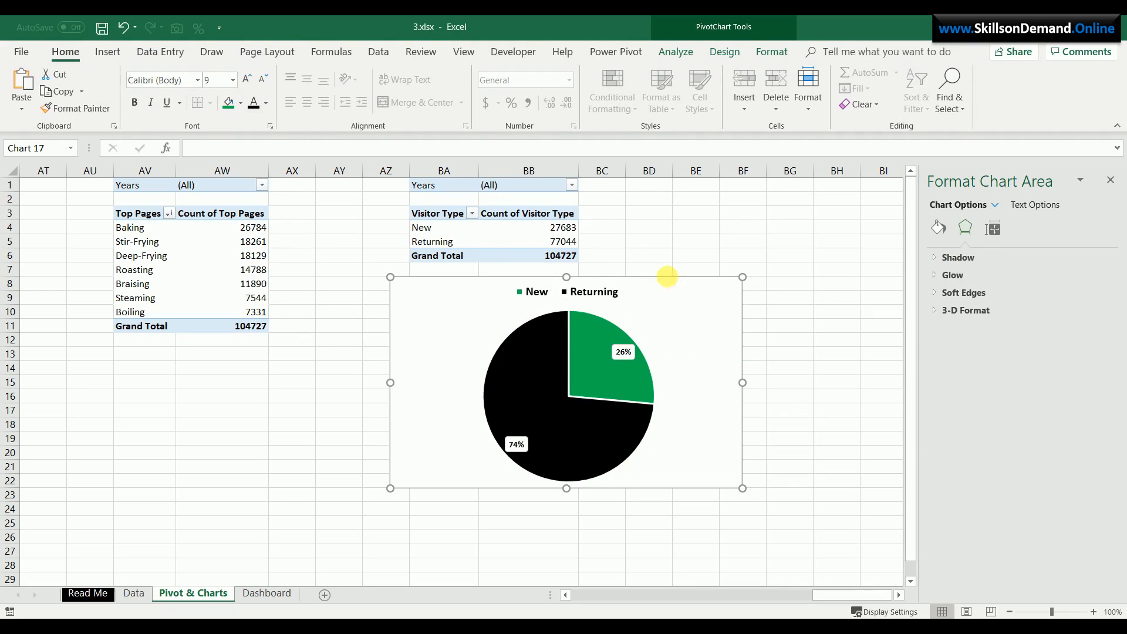
Move the visitor type pie chart to the Dashboard sheet, placing it beside the Top Visited Pages chart
key(Delete)
click(279, 594)
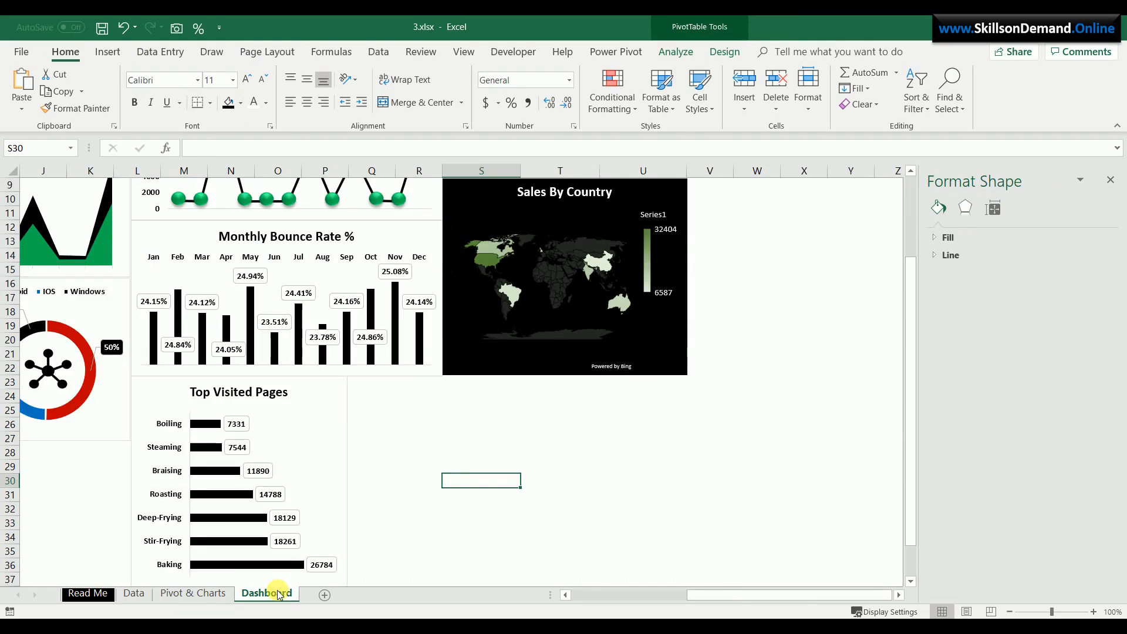
click(372, 385)
key(ctrl+v)
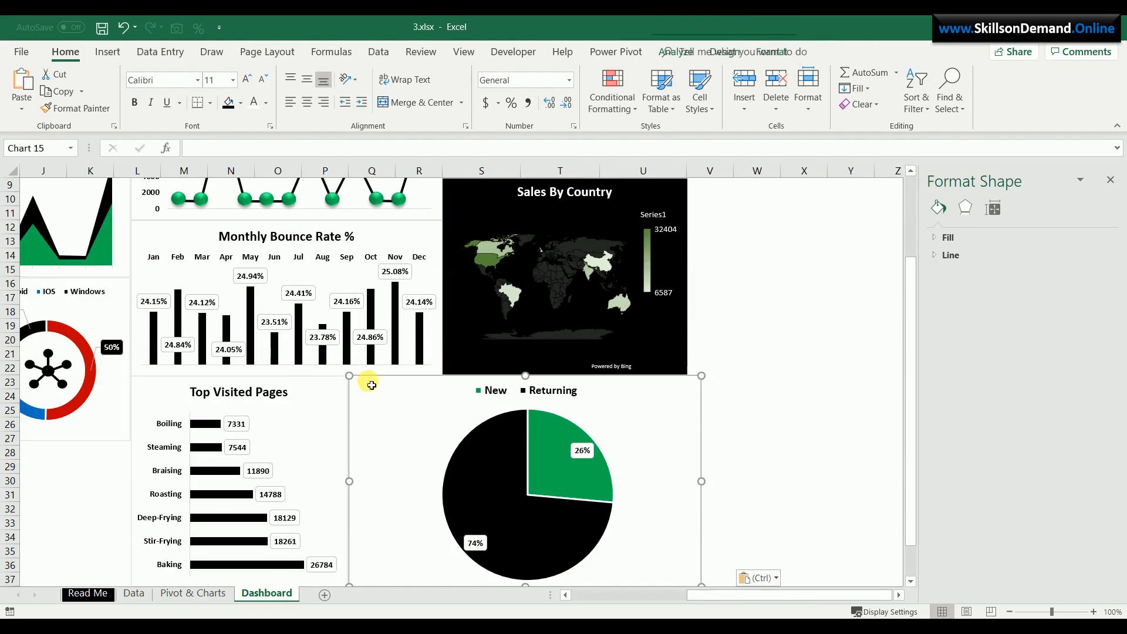
Narrow the pasted pie chart so it ends just inside column T, below the Sales By Country map
drag(700, 481, 541, 481)
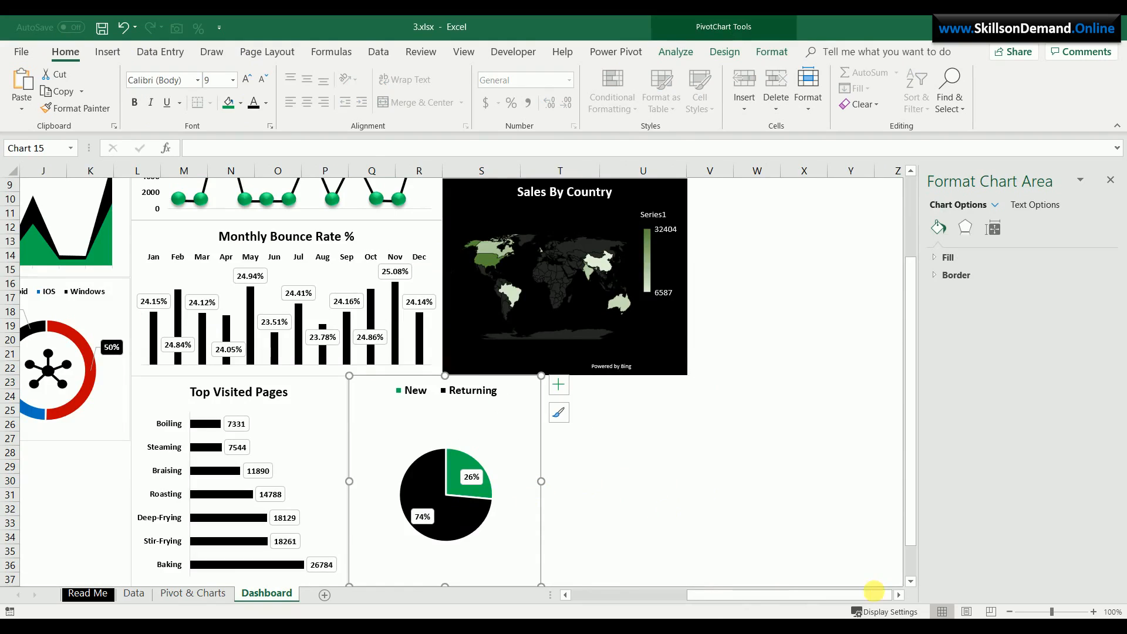
double_click(911, 583)
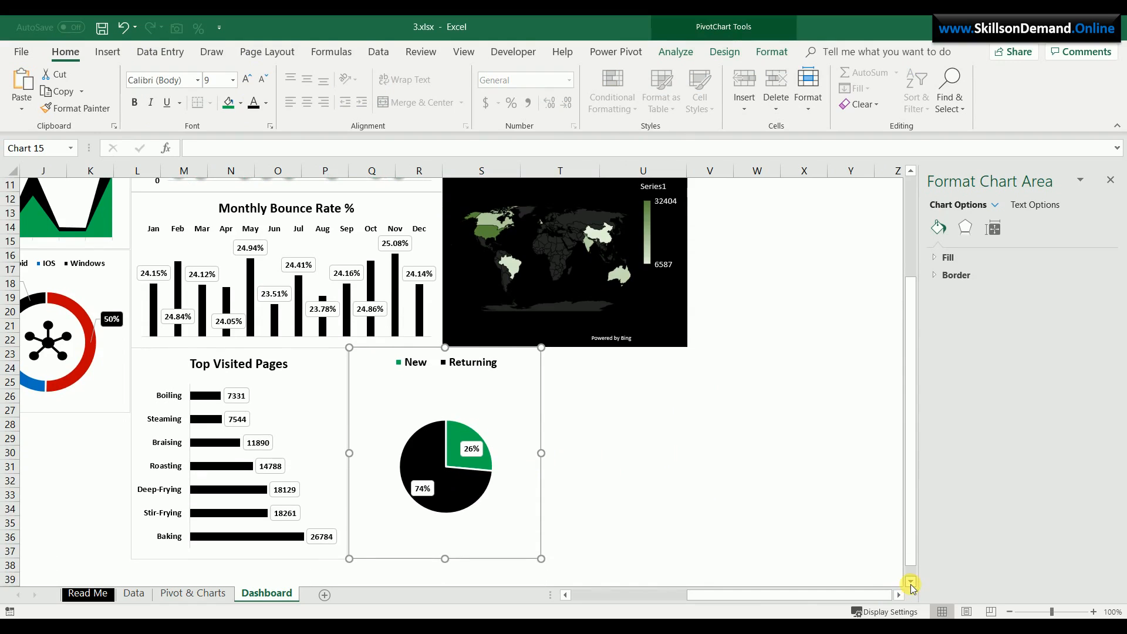
click(642, 539)
click(520, 548)
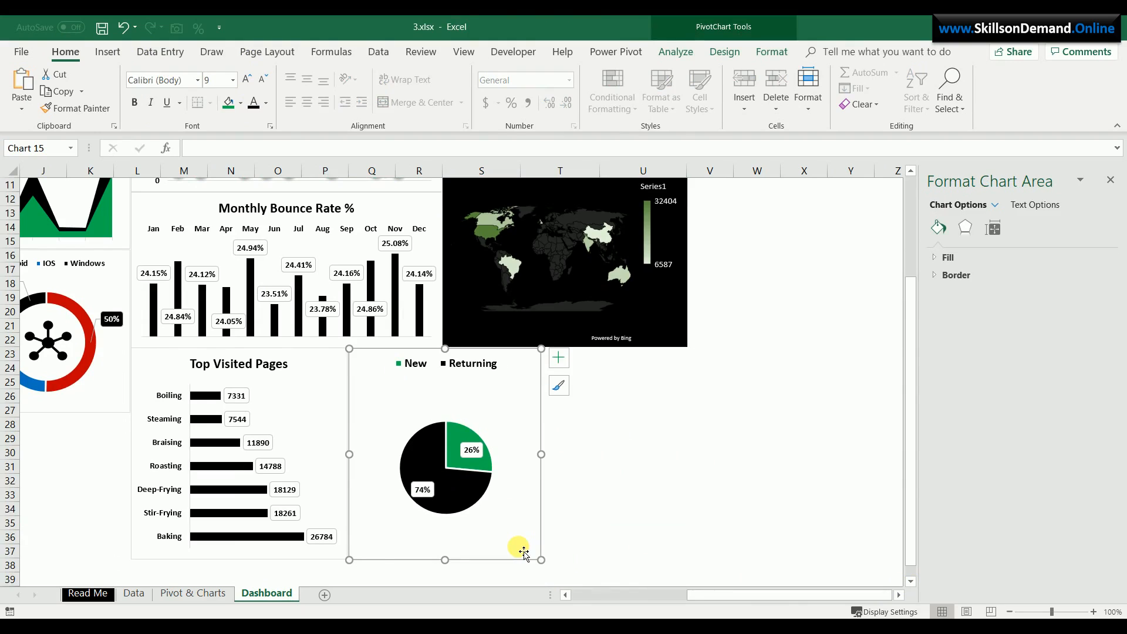
Enlarge the pie's plot area on the dashboard so it fills the space below the legend
click(398, 421)
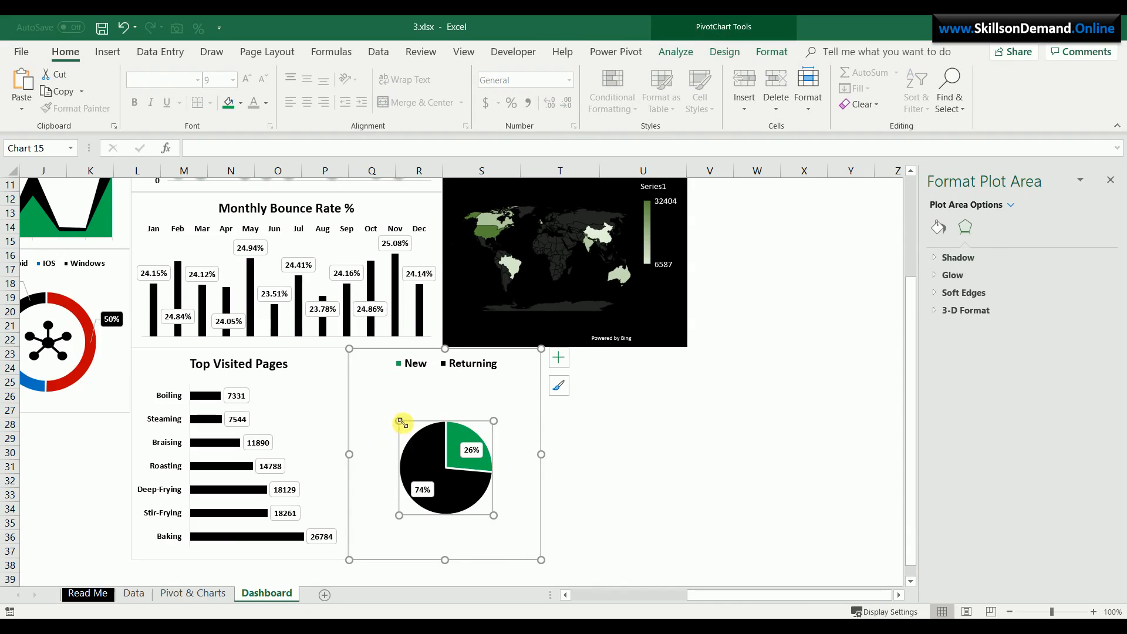
drag(401, 422, 374, 396)
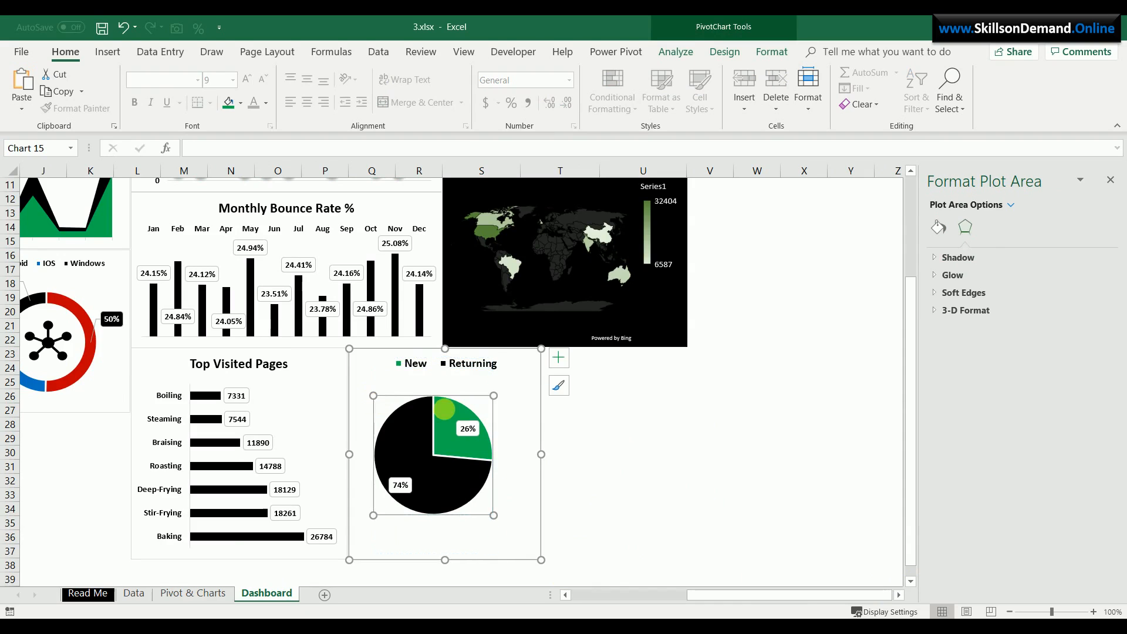
drag(495, 516, 535, 557)
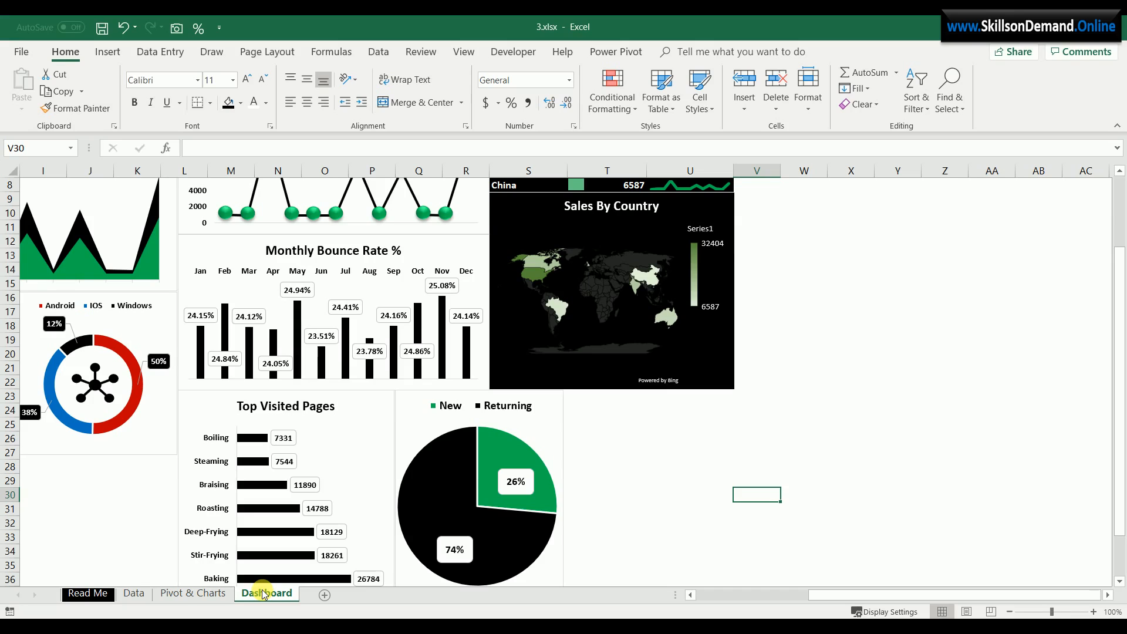
Copy the Visitor Type pivot table on the Pivot & Charts sheet, including its Years filter, to cell BG1
click(188, 594)
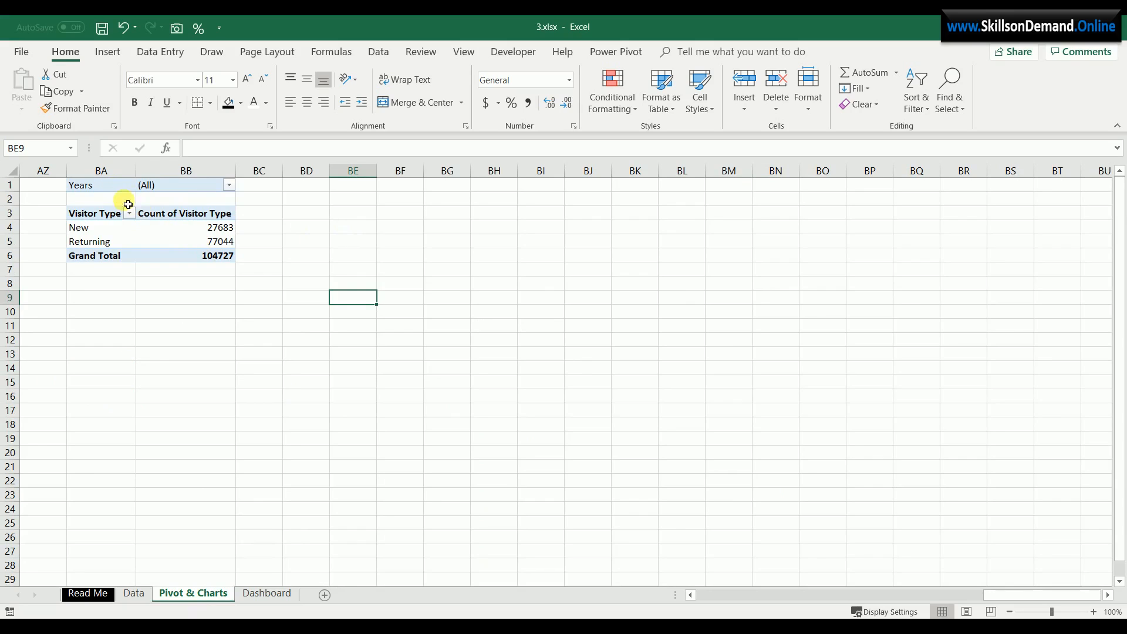
drag(109, 188, 219, 255)
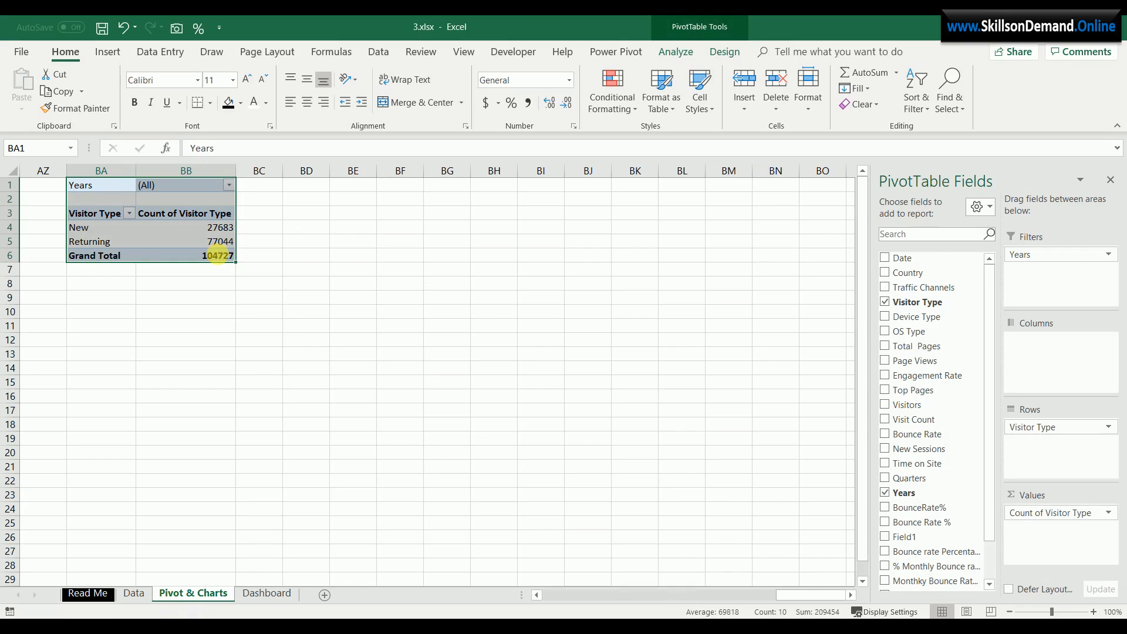
key(ctrl+c)
click(444, 183)
key(ctrl+v)
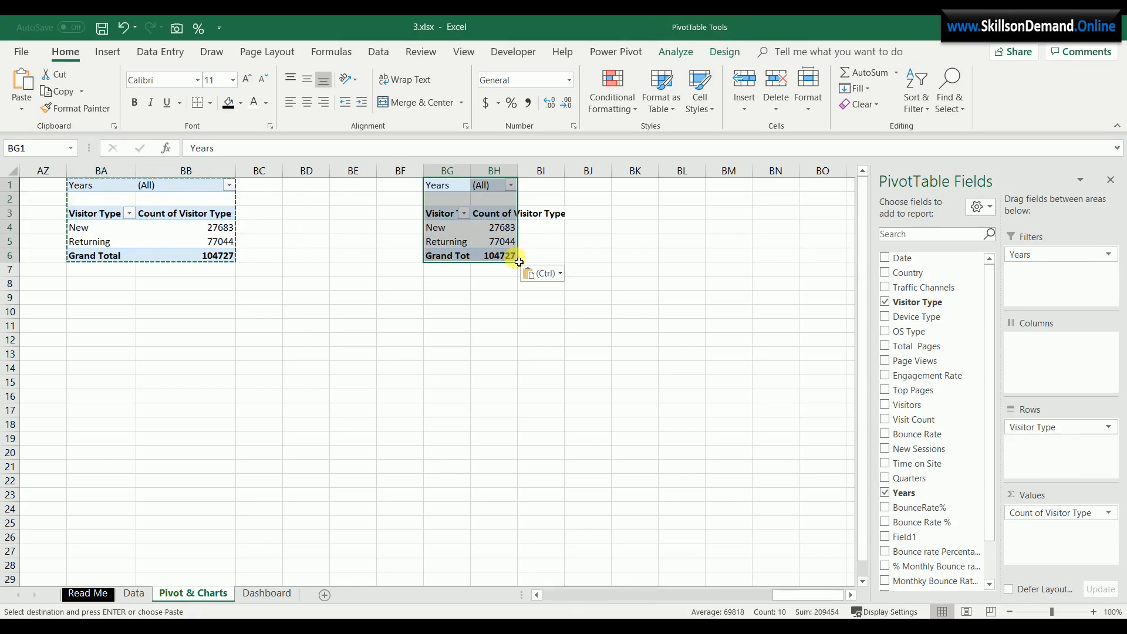
Replace Visitor Type in the copied pivot table with Traffic Channels as rows and as a count value
drag(1035, 429, 896, 509)
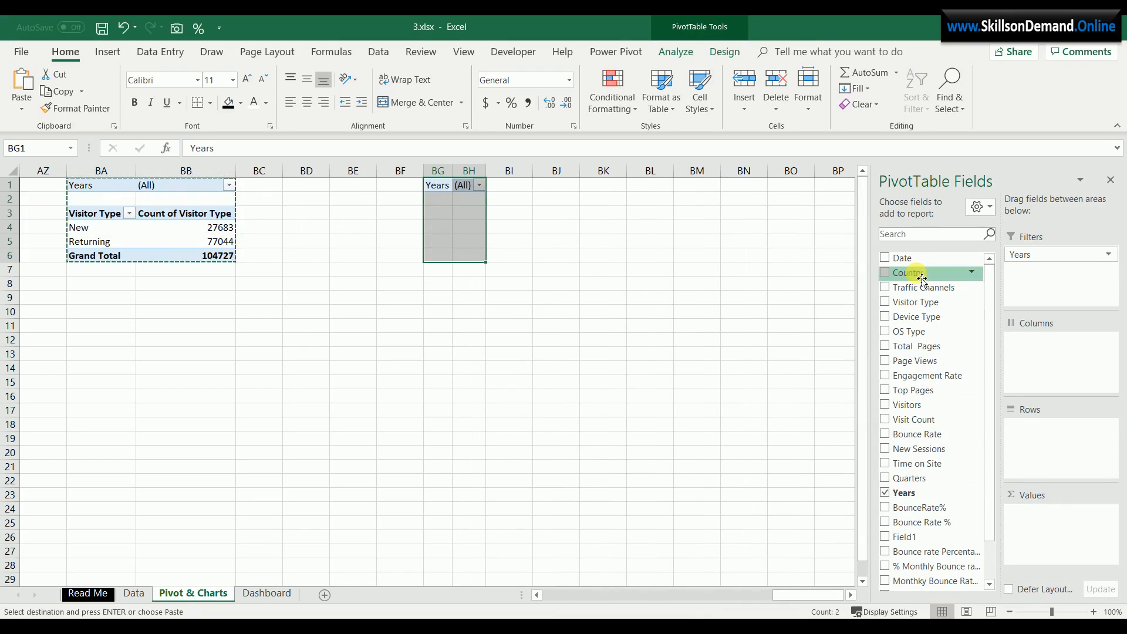
drag(925, 294, 1064, 449)
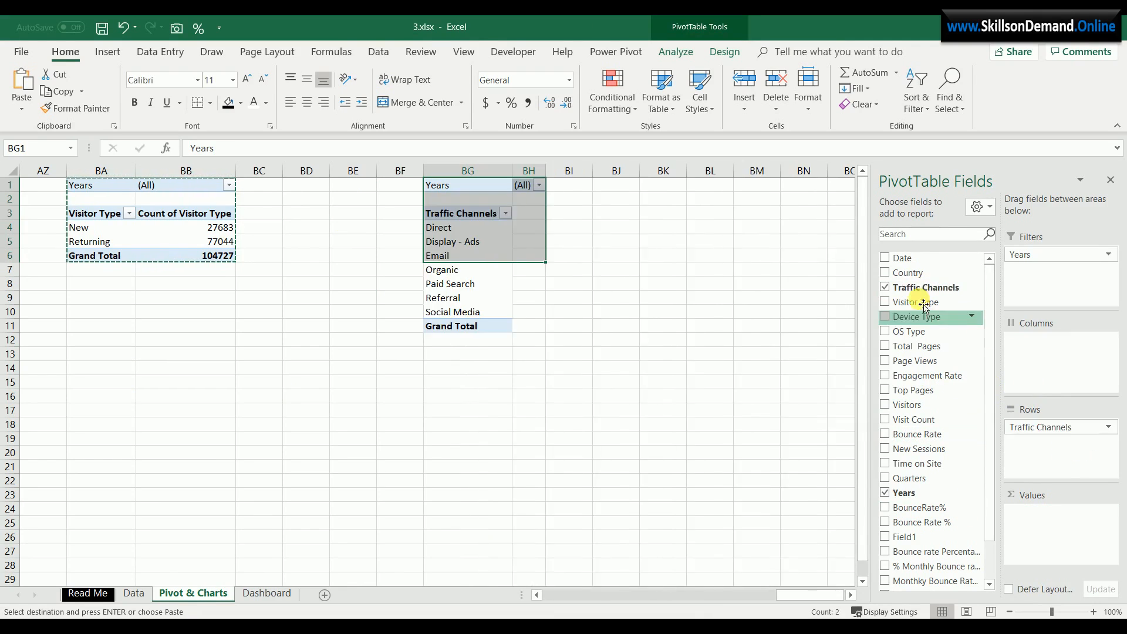
drag(919, 294, 1051, 533)
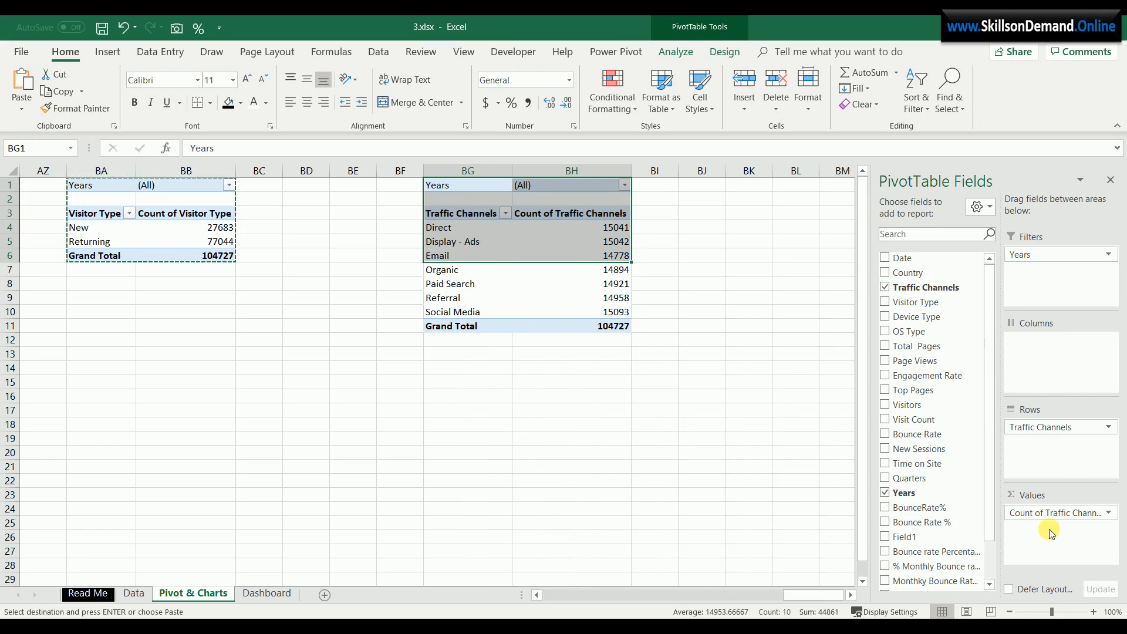
Sort the Traffic Channels pivot table by its count from largest to smallest
click(584, 227)
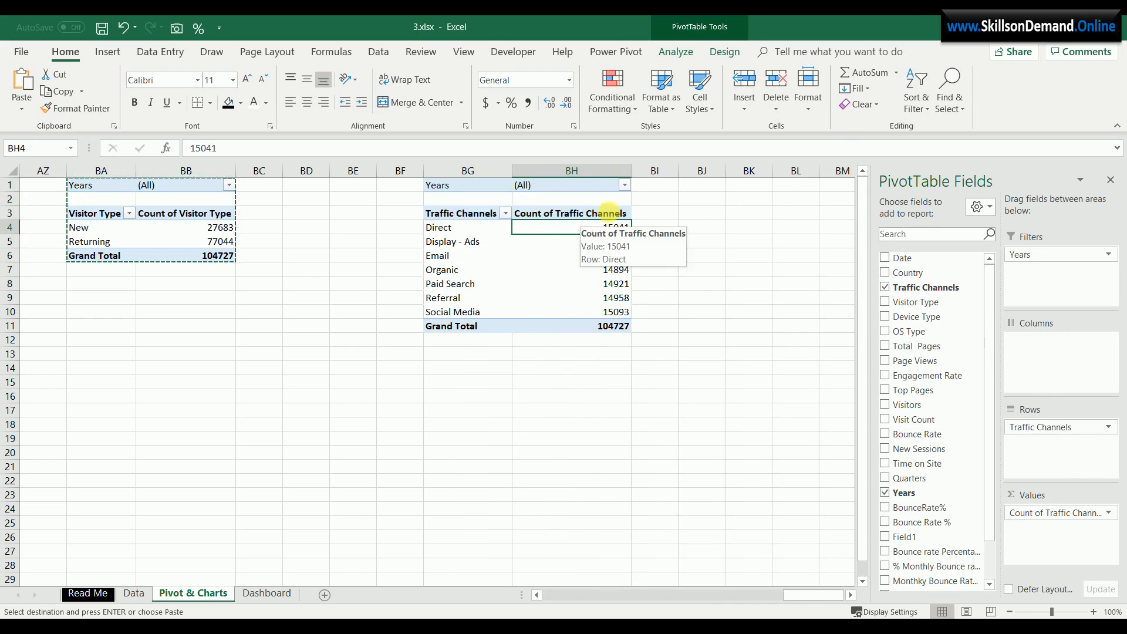
click(917, 103)
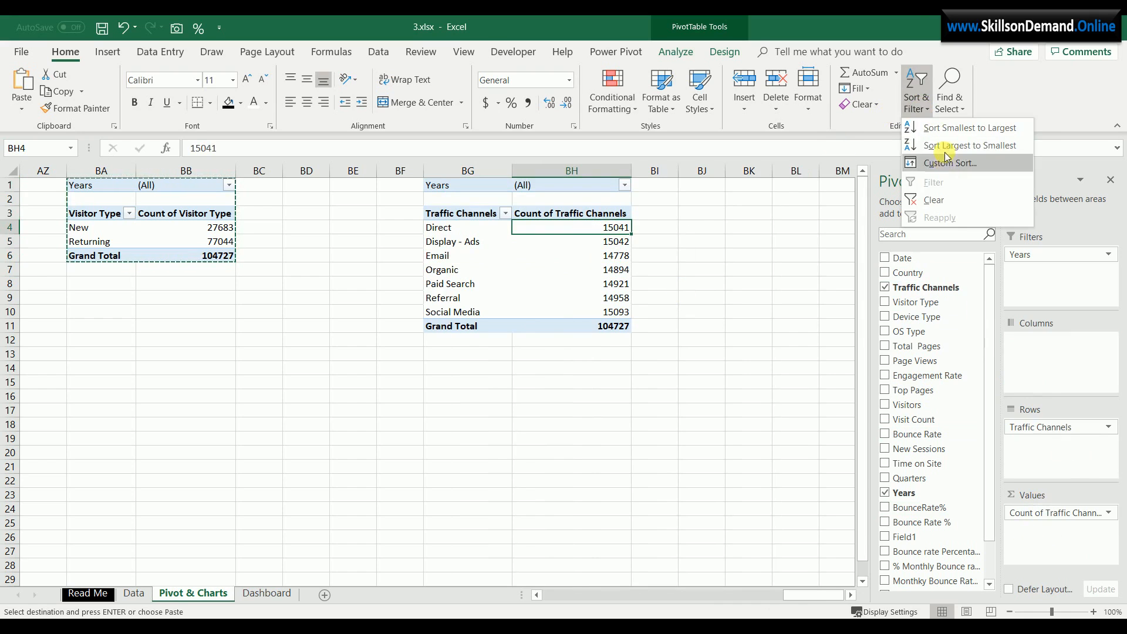
click(954, 145)
click(770, 340)
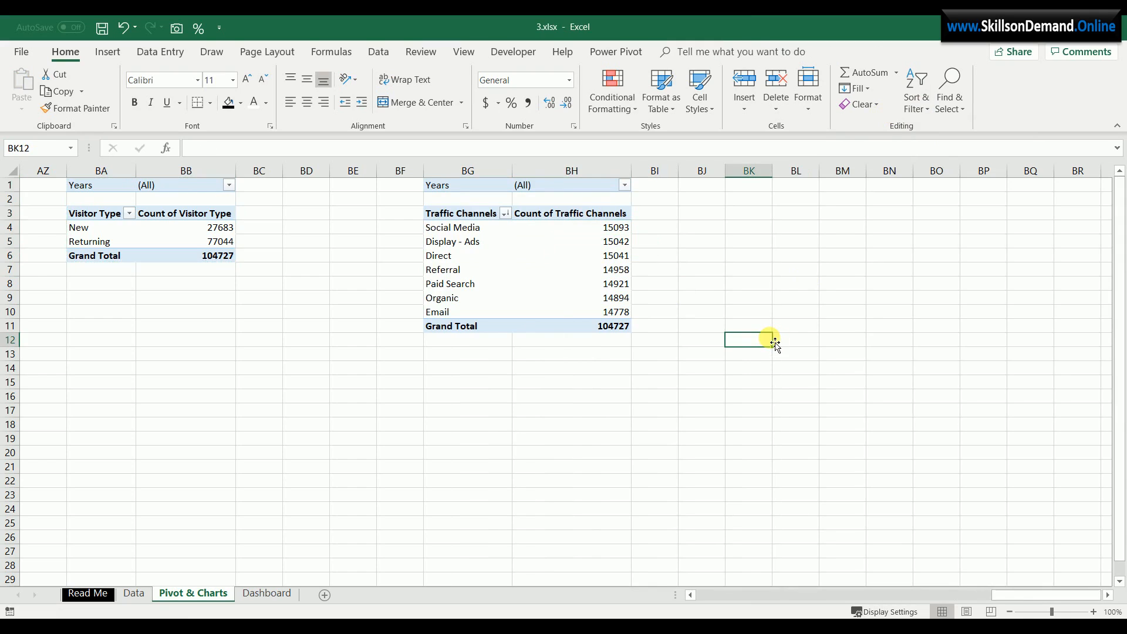
Insert a Clustered Bar PivotChart from the Traffic Channels pivot table and hide its field buttons
click(621, 259)
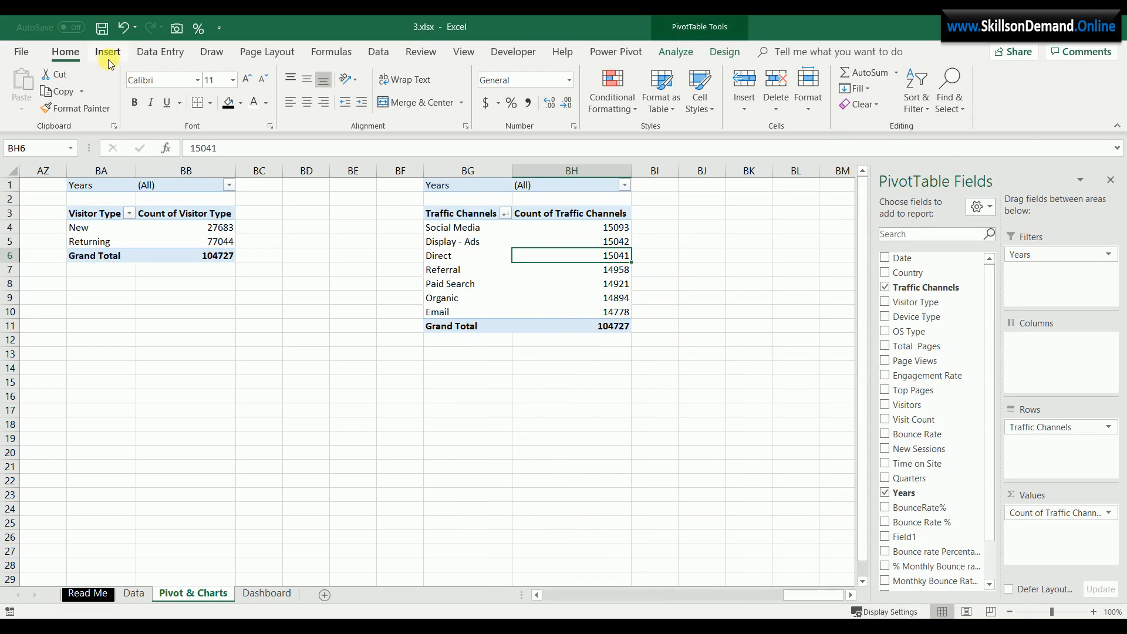
click(108, 54)
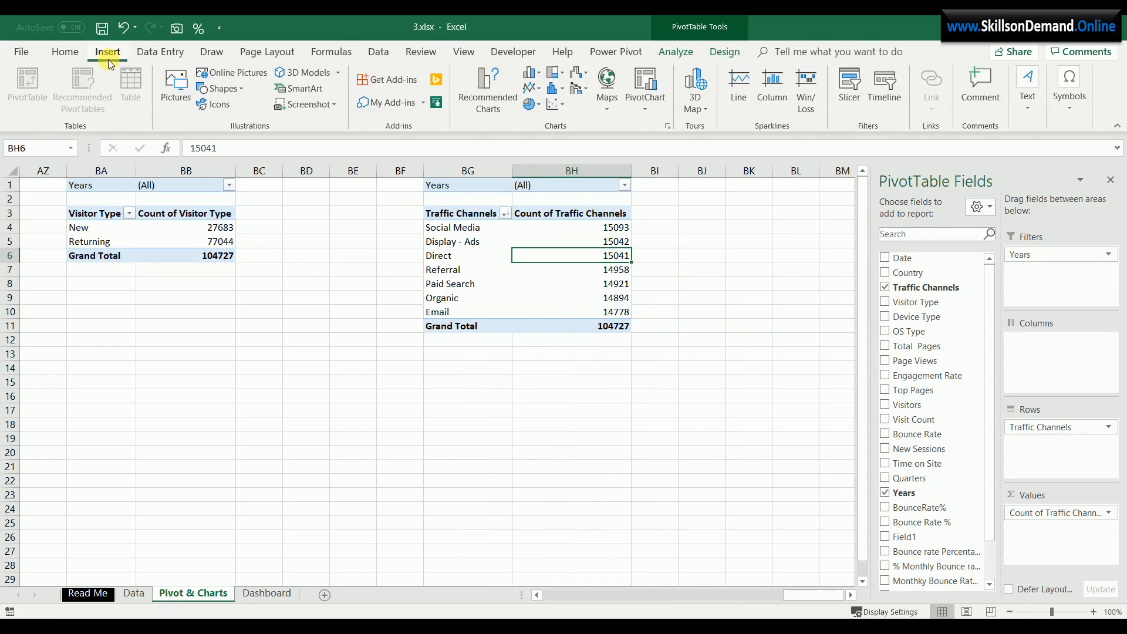
click(647, 87)
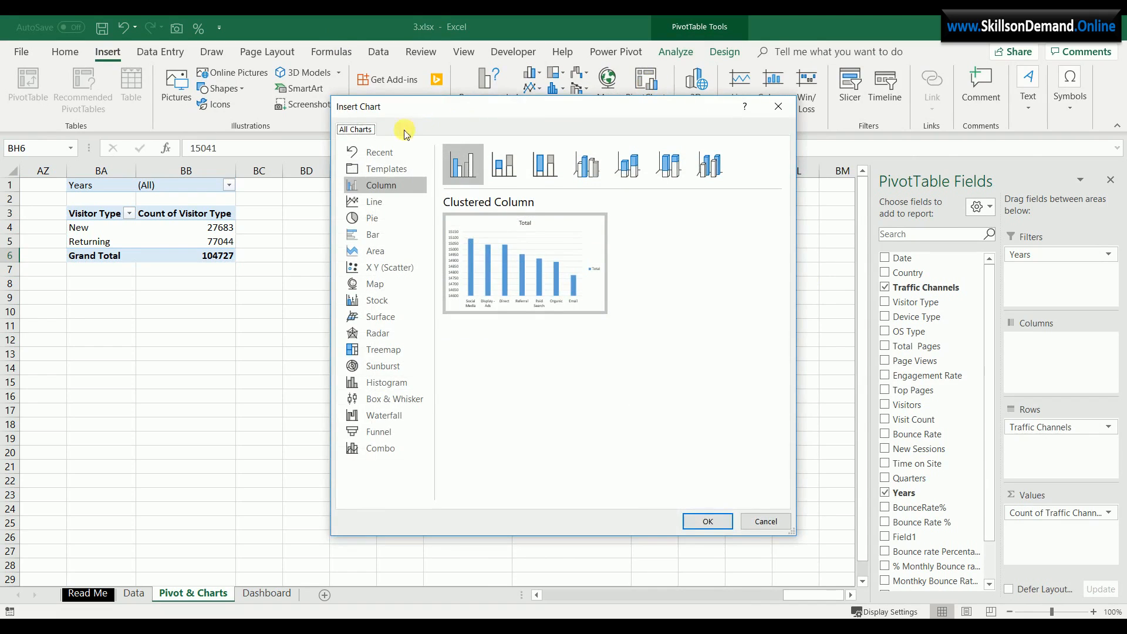
click(378, 235)
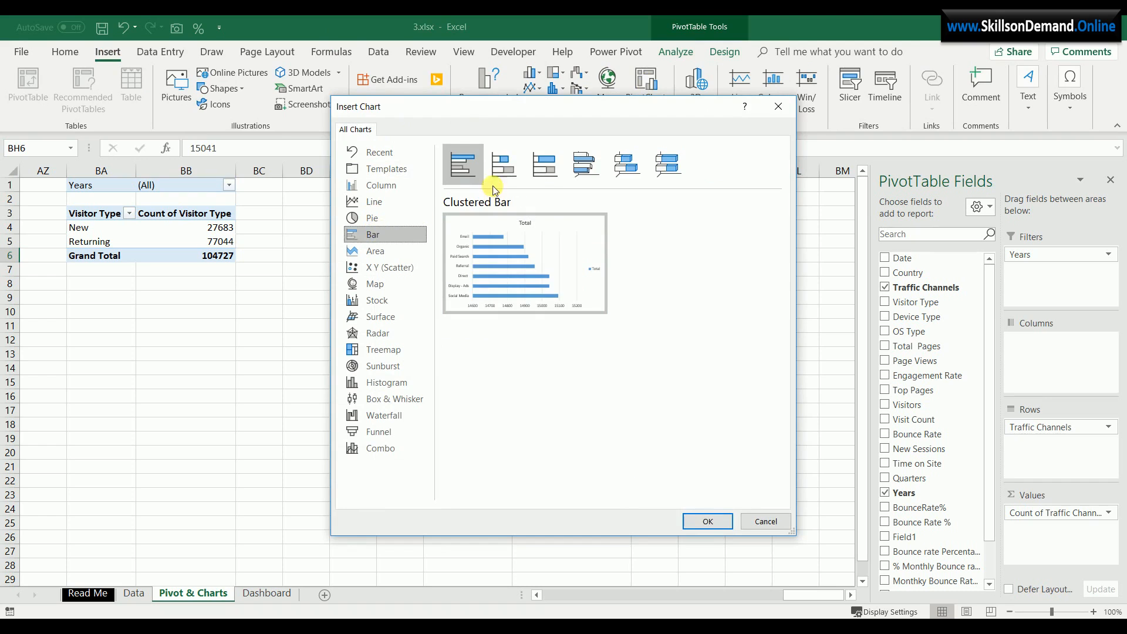
click(713, 521)
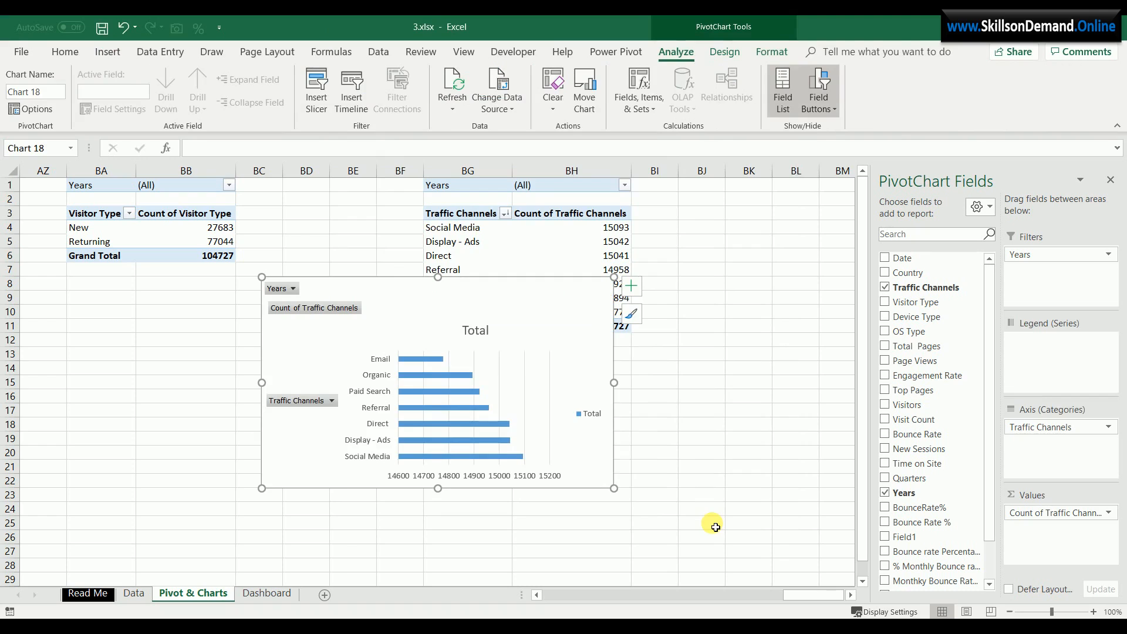
click(816, 86)
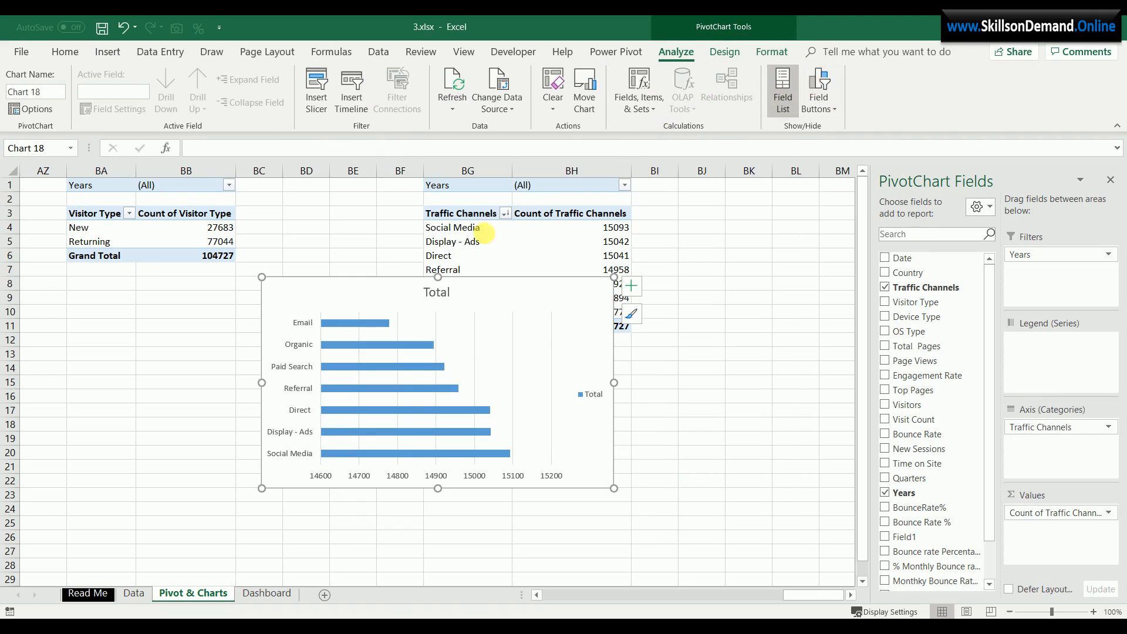
Change the bar chart's title to Traffic Sources
double_click(436, 298)
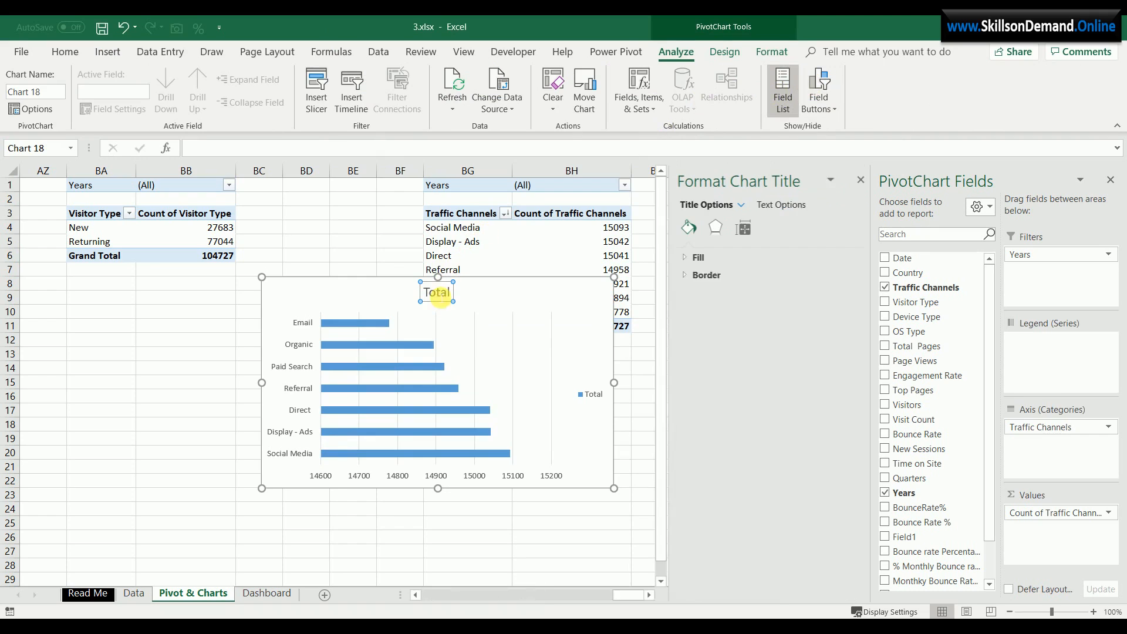
text(Tra)
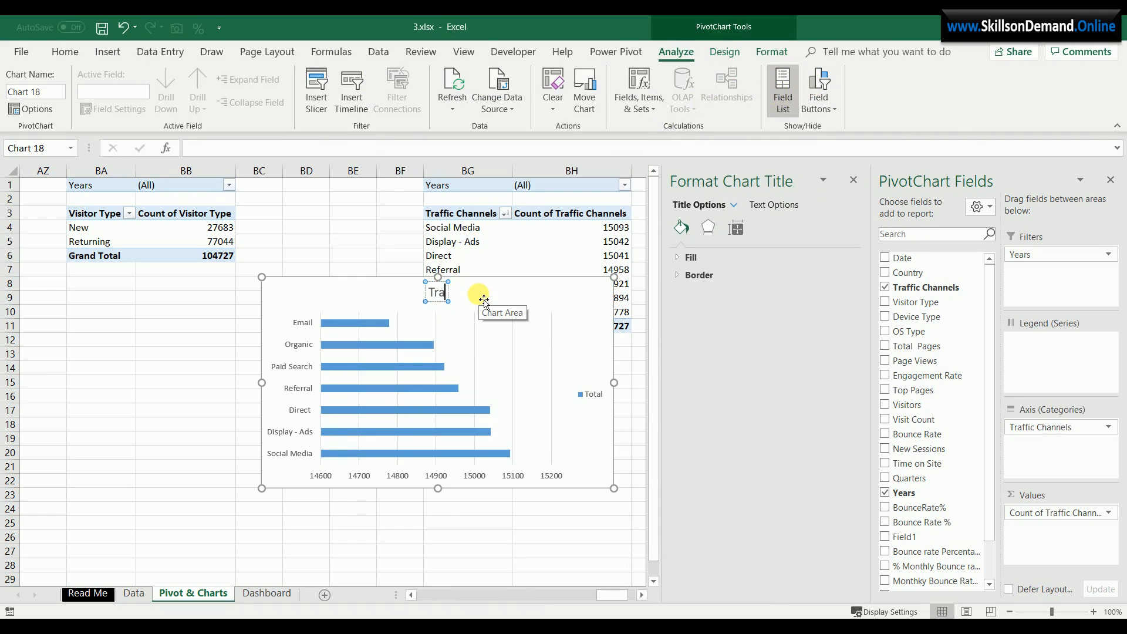
text(ffic Sou)
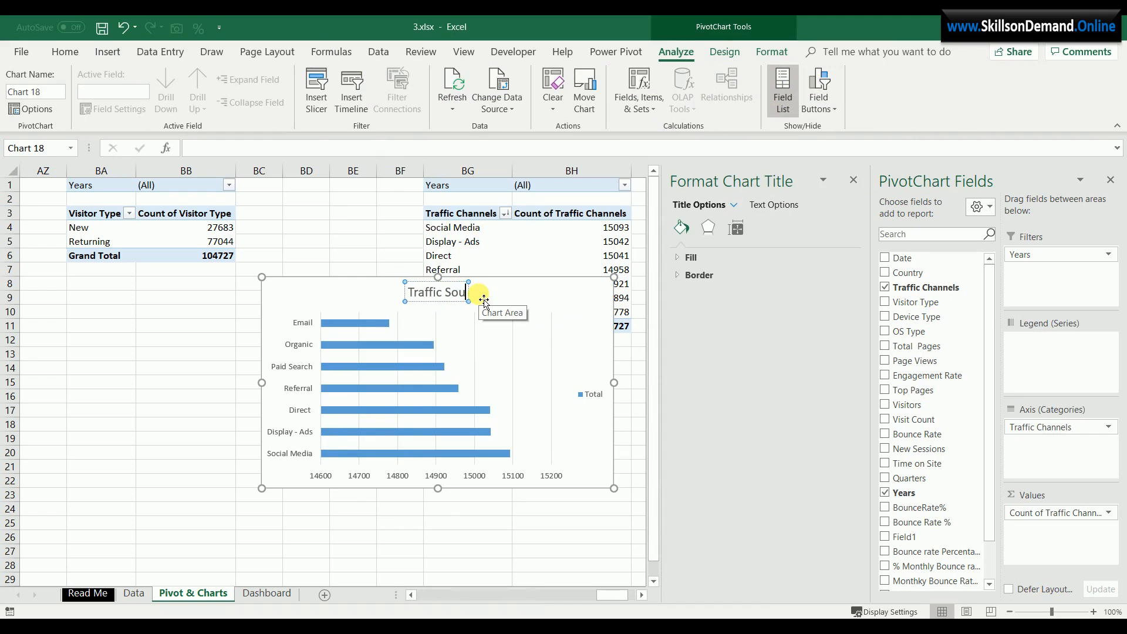
text(rces)
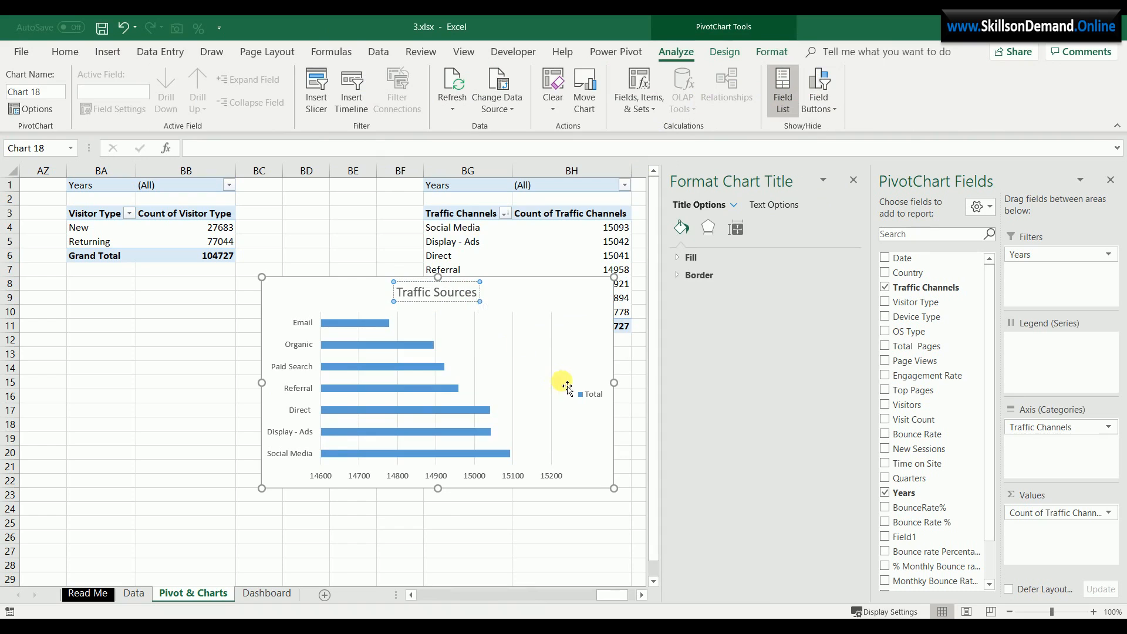
Remove the legend, the vertical gridlines and the horizontal value axis from the Traffic Sources chart
click(593, 394)
key(Delete)
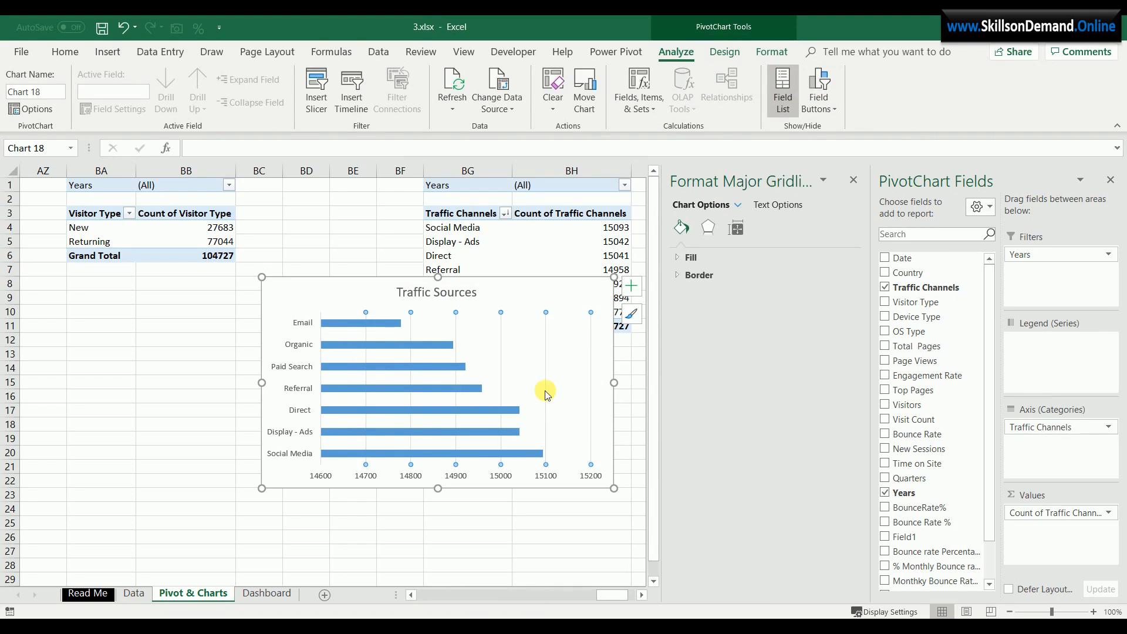
click(547, 478)
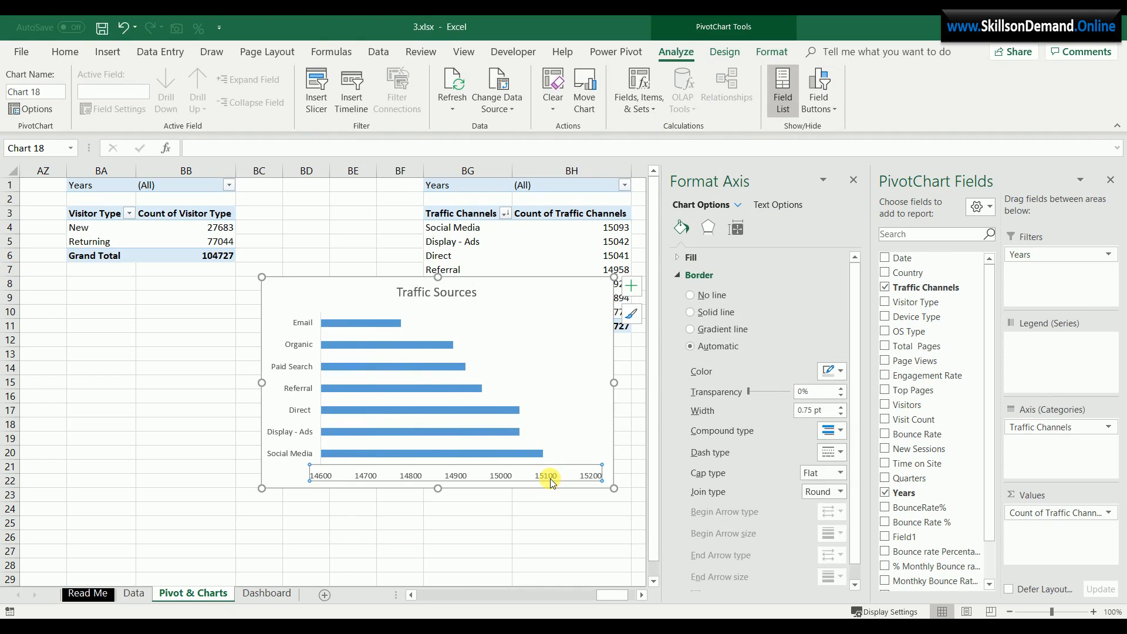
key(Delete)
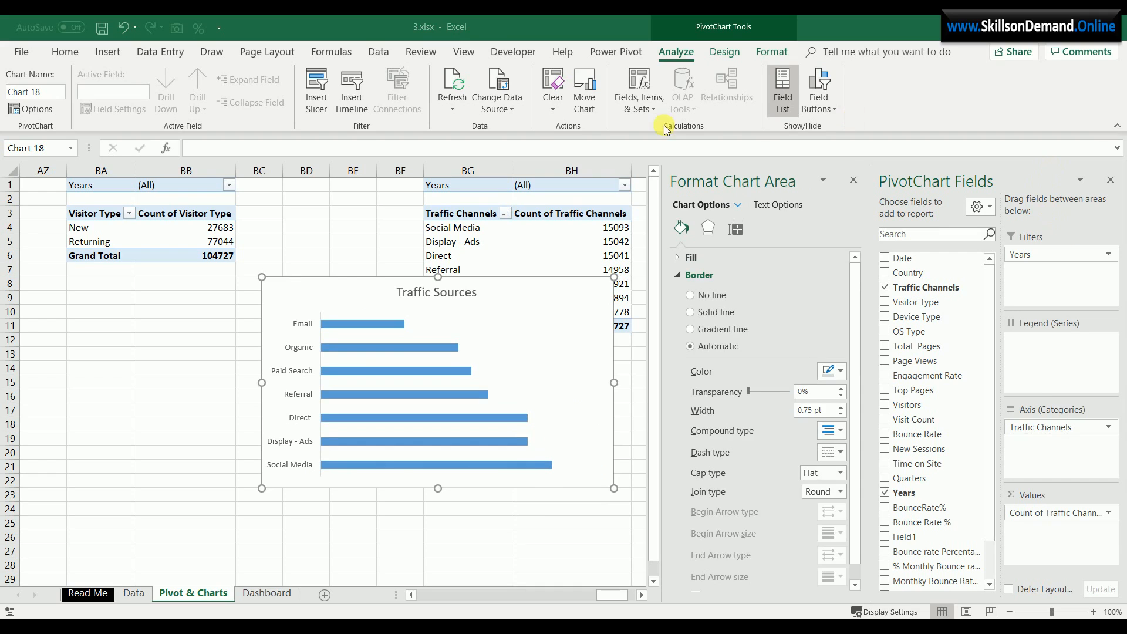
Add data labels to the Traffic Sources bars and change their shape to a rounded rectangle
right_click(378, 346)
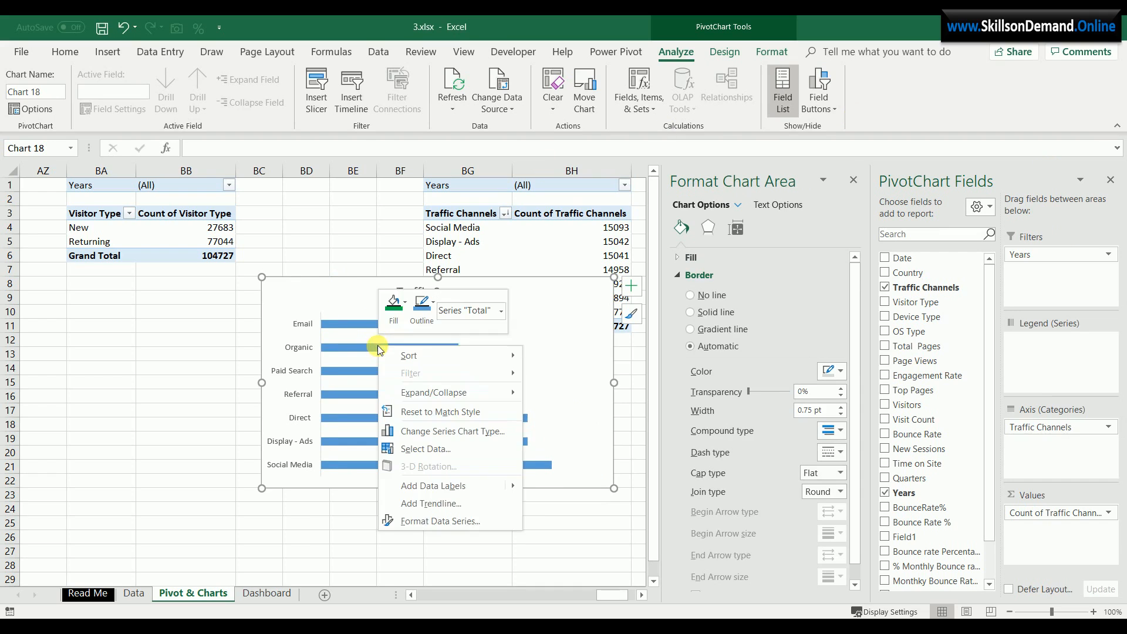
click(452, 486)
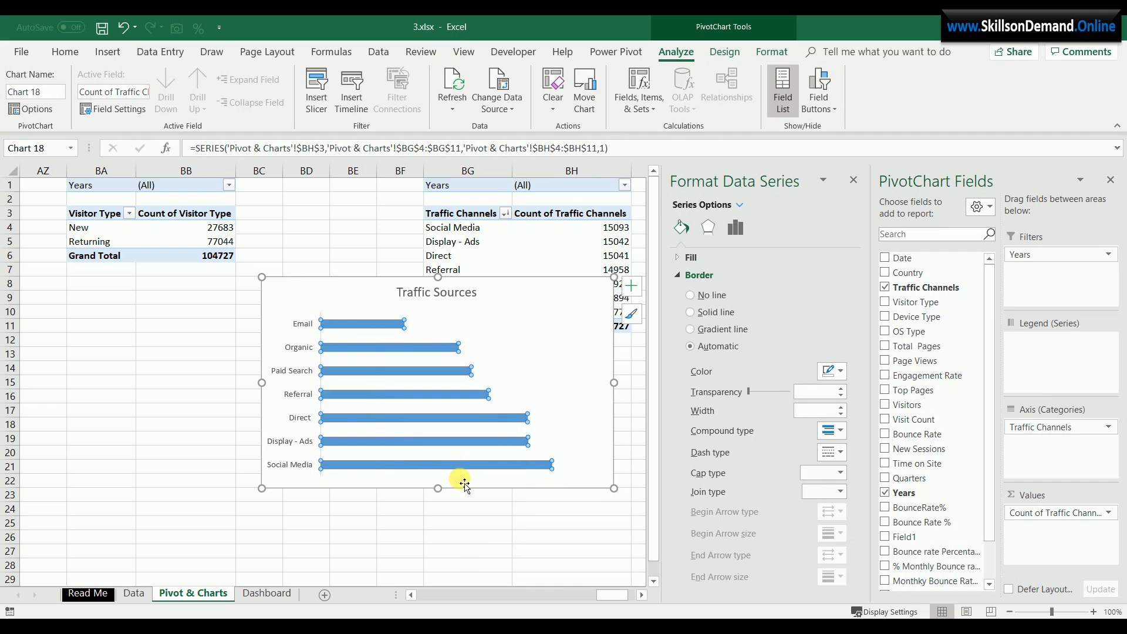
click(489, 351)
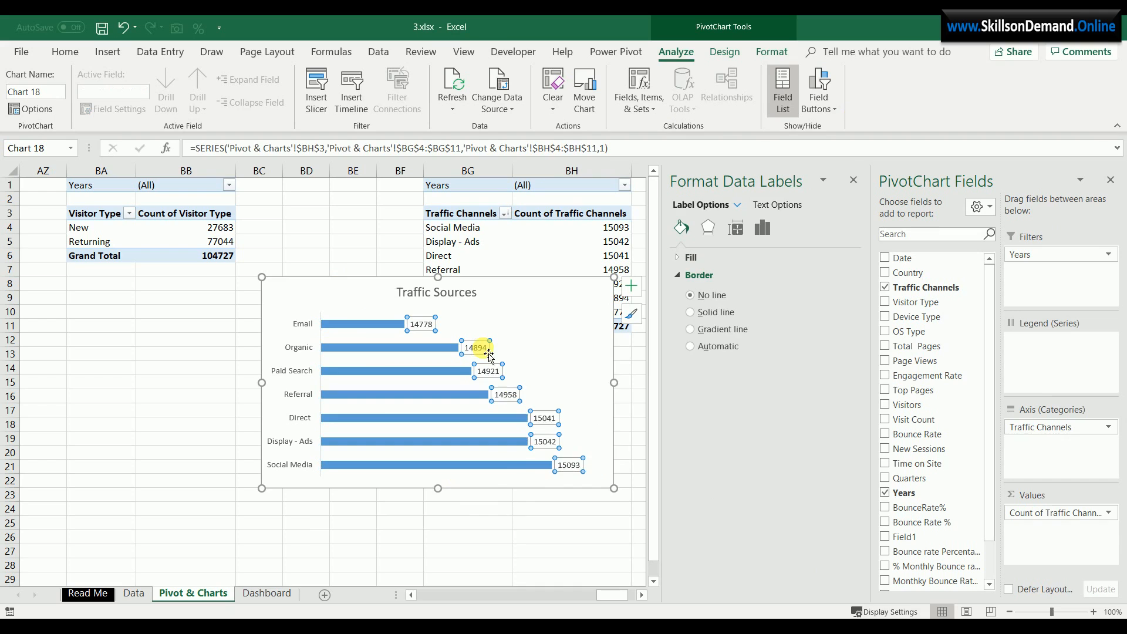
right_click(489, 351)
mouse_move(537, 489)
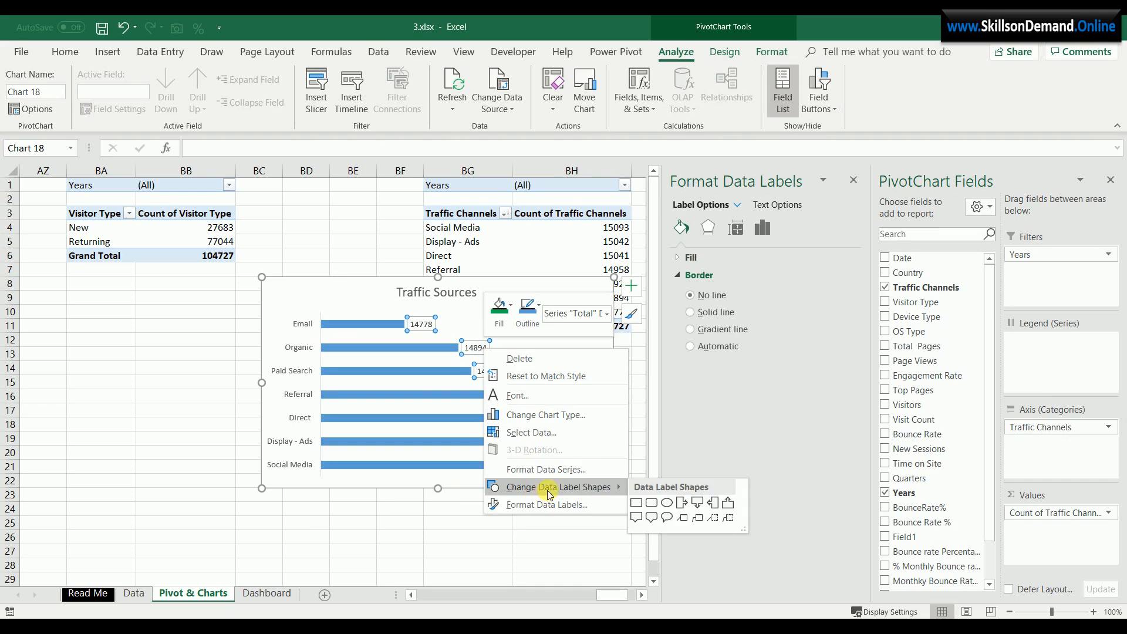
click(651, 505)
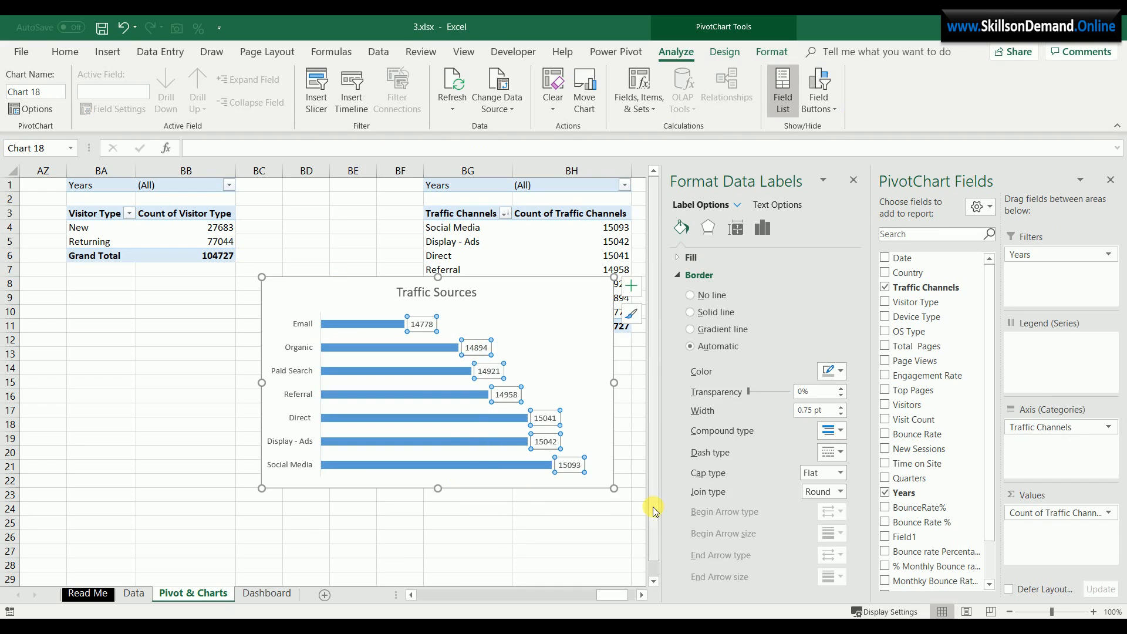
Make the traffic channel axis labels and the data labels bold in the Traffic Sources chart
click(292, 371)
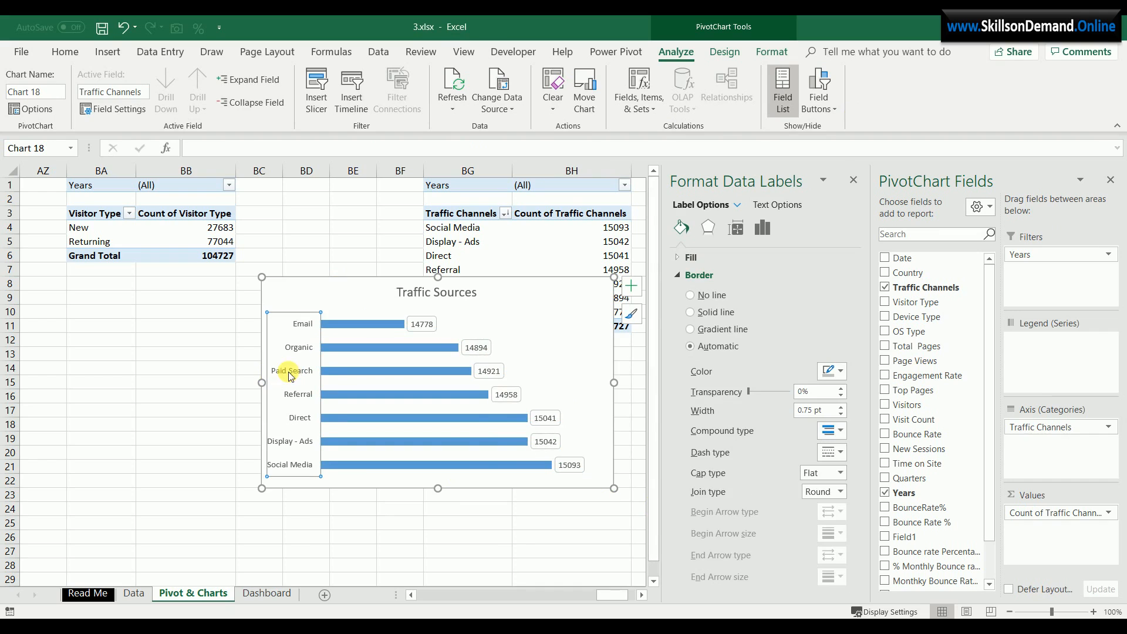
click(63, 51)
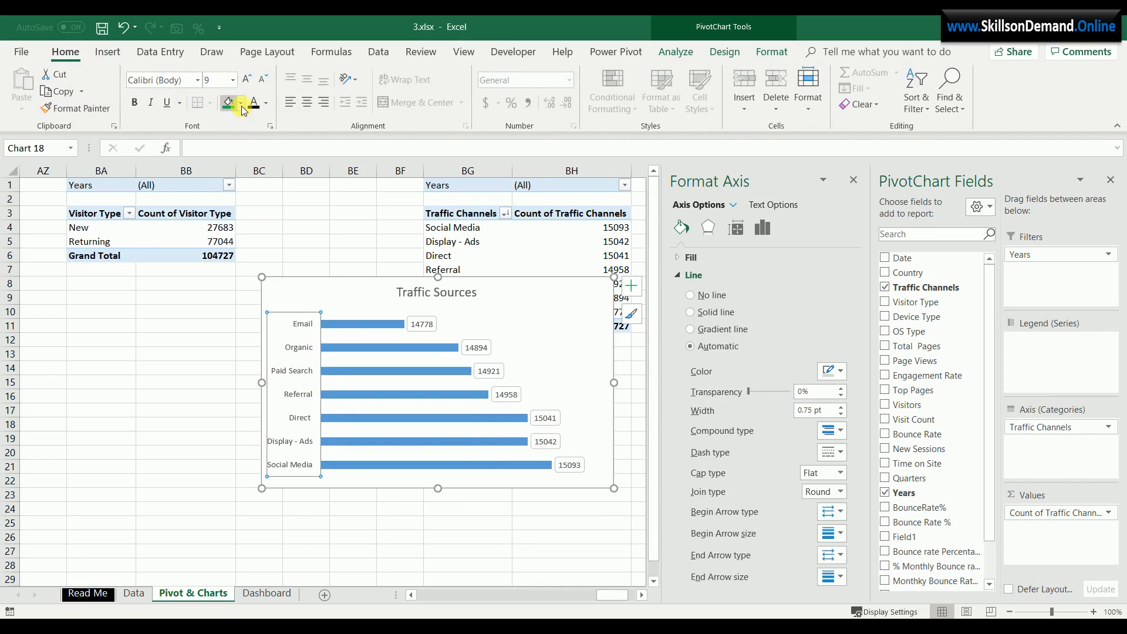
click(134, 104)
click(430, 323)
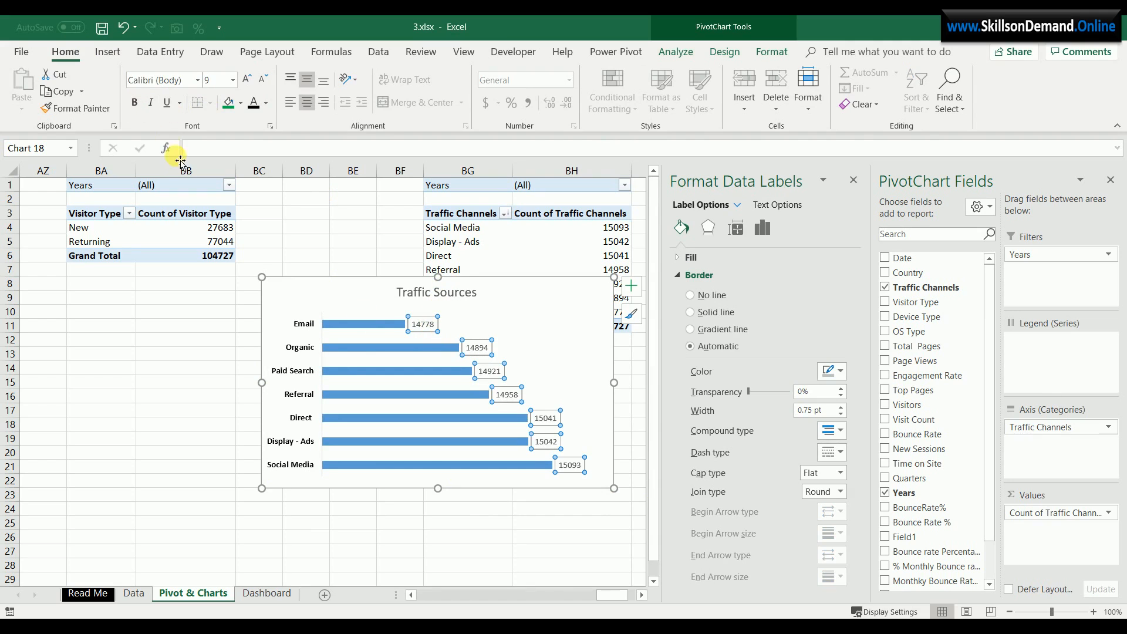
click(130, 104)
Format the Traffic Sources title in bold black and fill the chart's bars with green
click(404, 294)
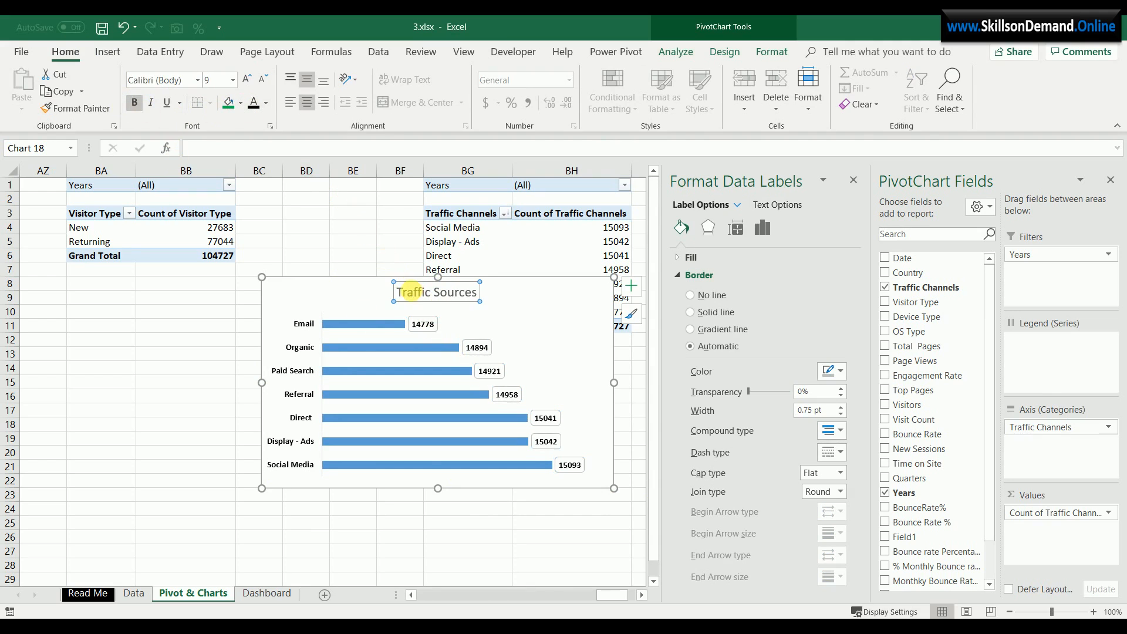
click(254, 104)
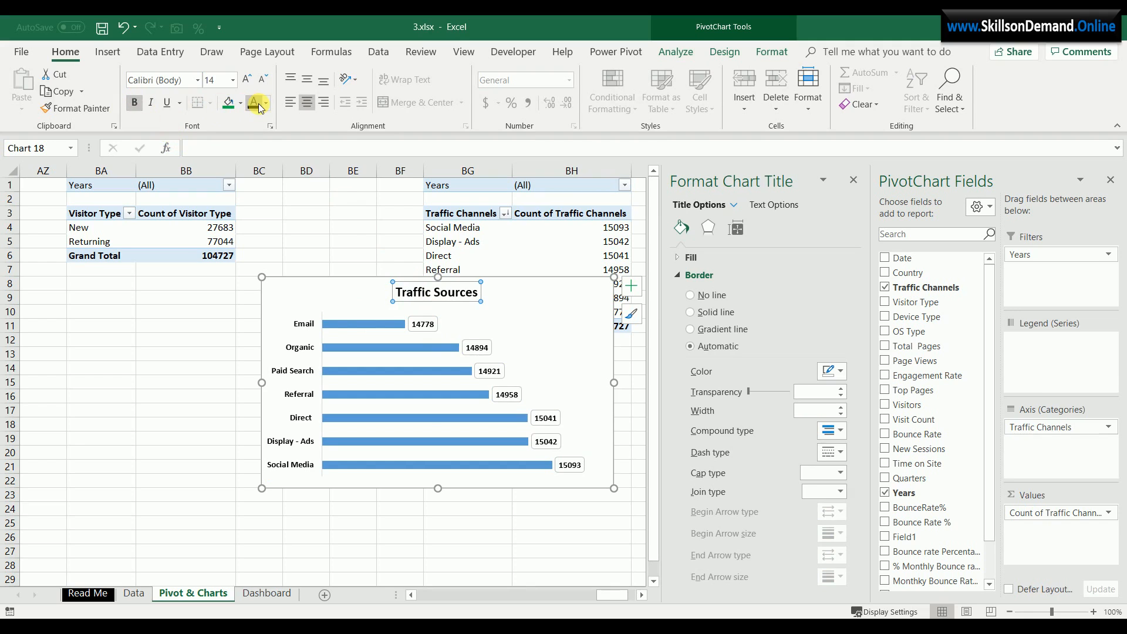
click(349, 325)
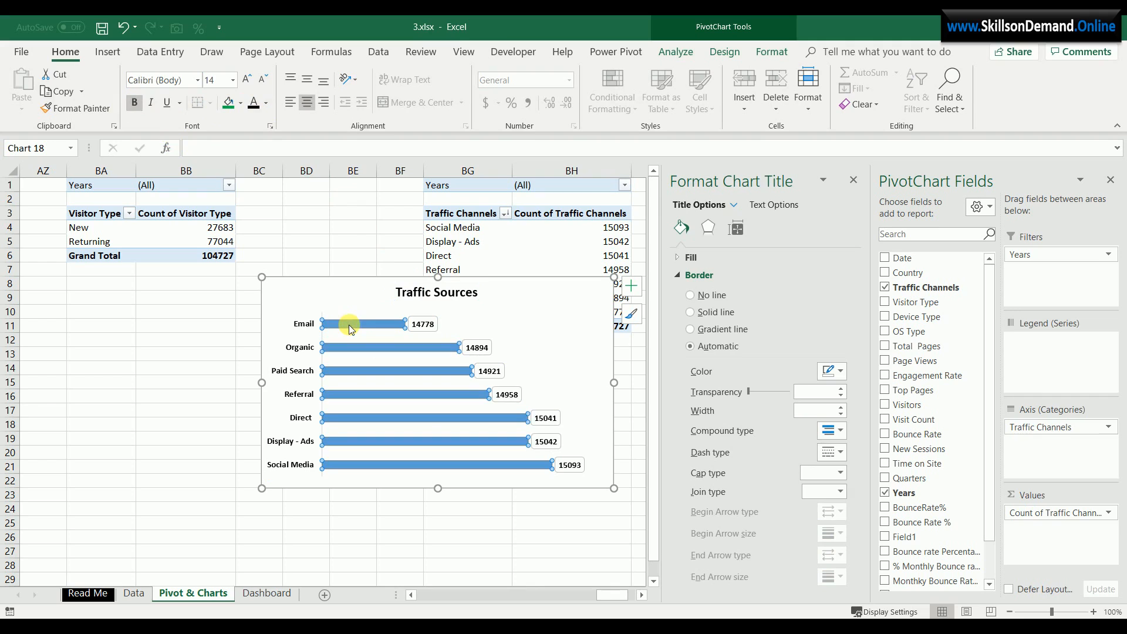
click(229, 103)
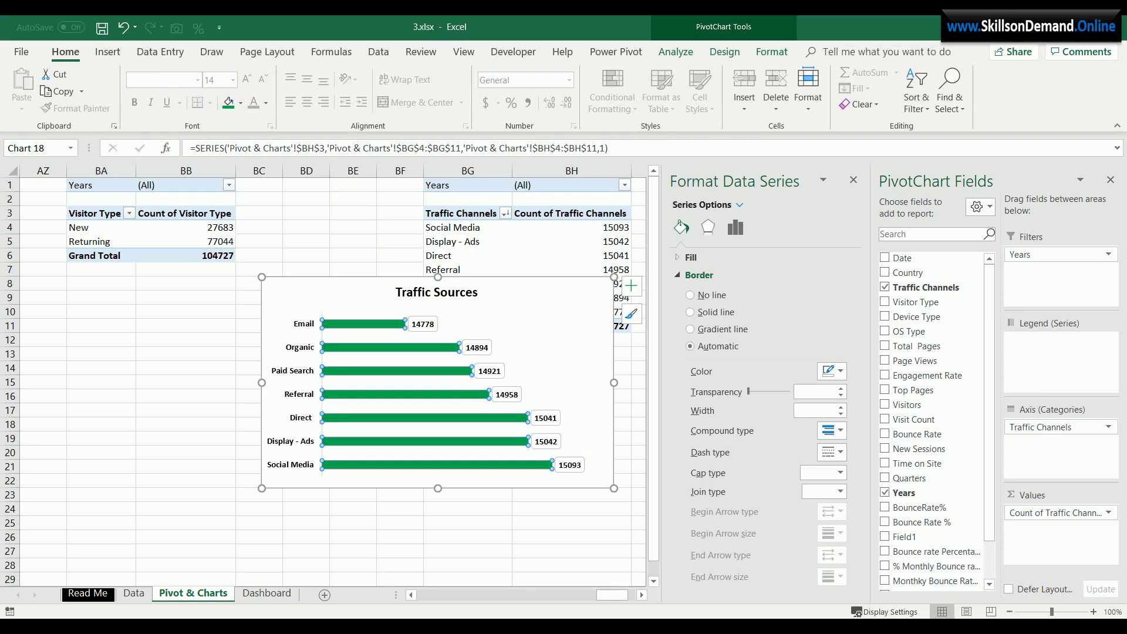
Move the Traffic Sources chart from Pivot & Charts to the Dashboard sheet, beside the New/Returning pie chart and below the map
click(549, 314)
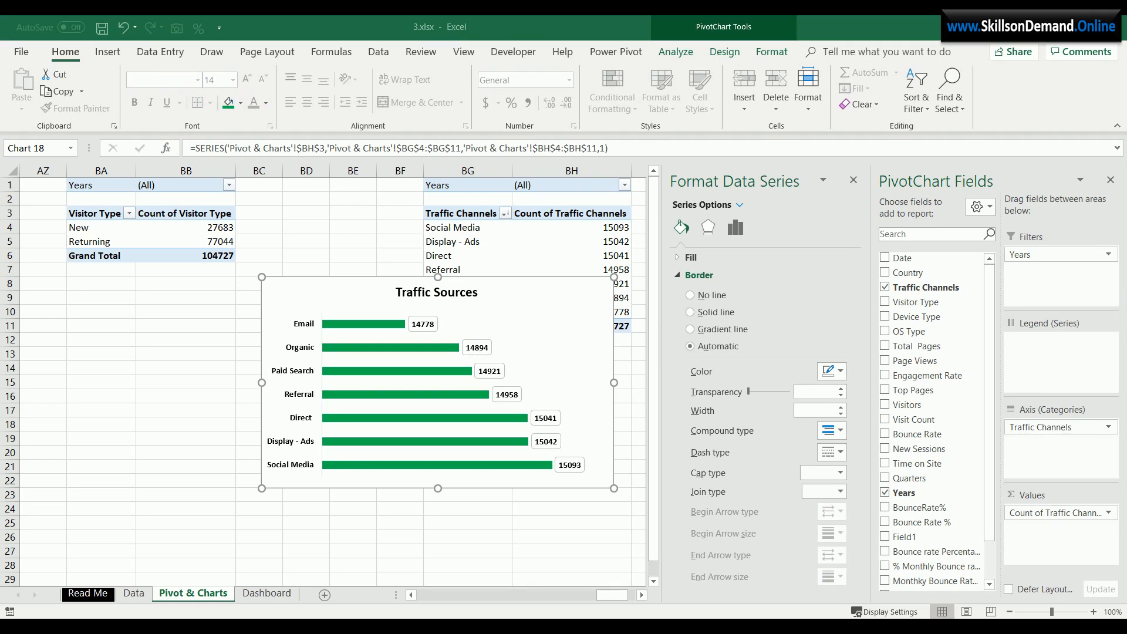
click(600, 344)
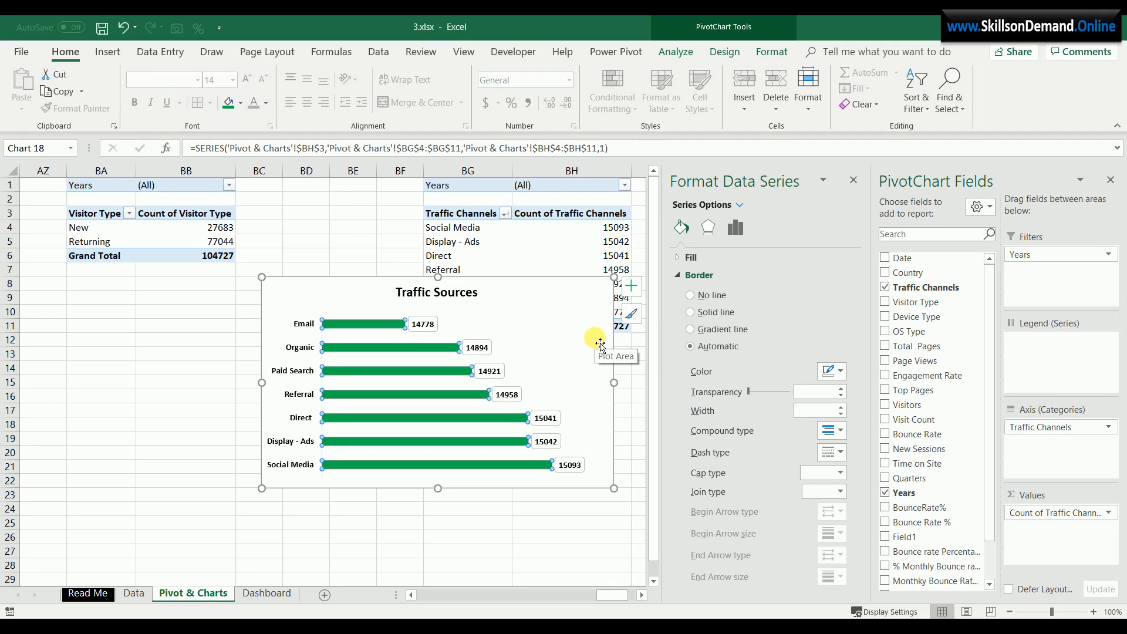
click(605, 330)
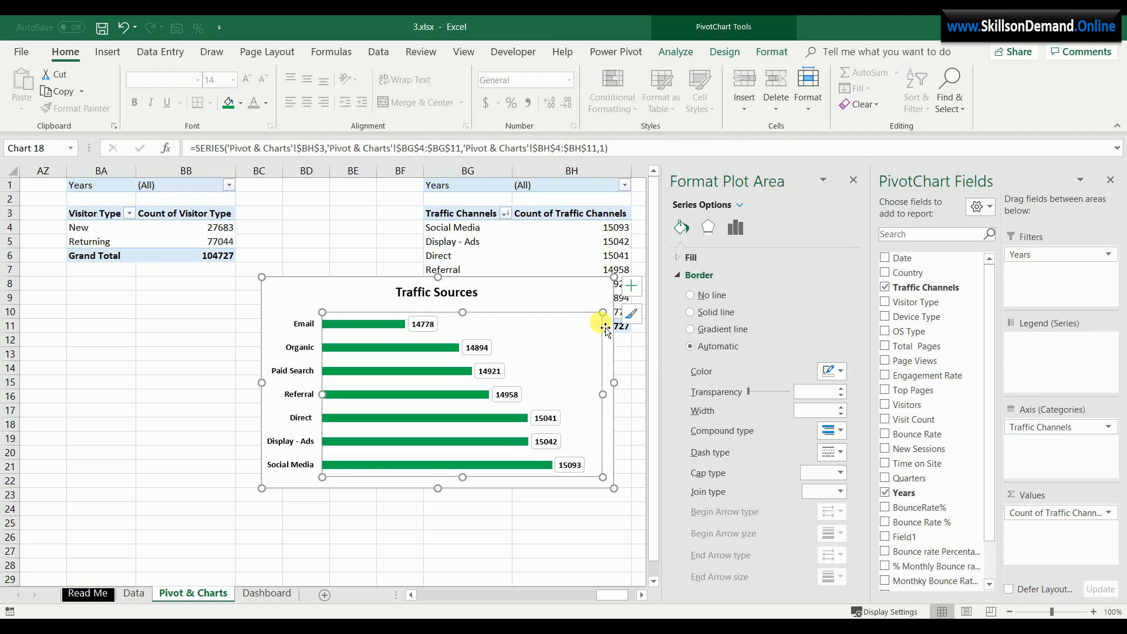
key(Delete)
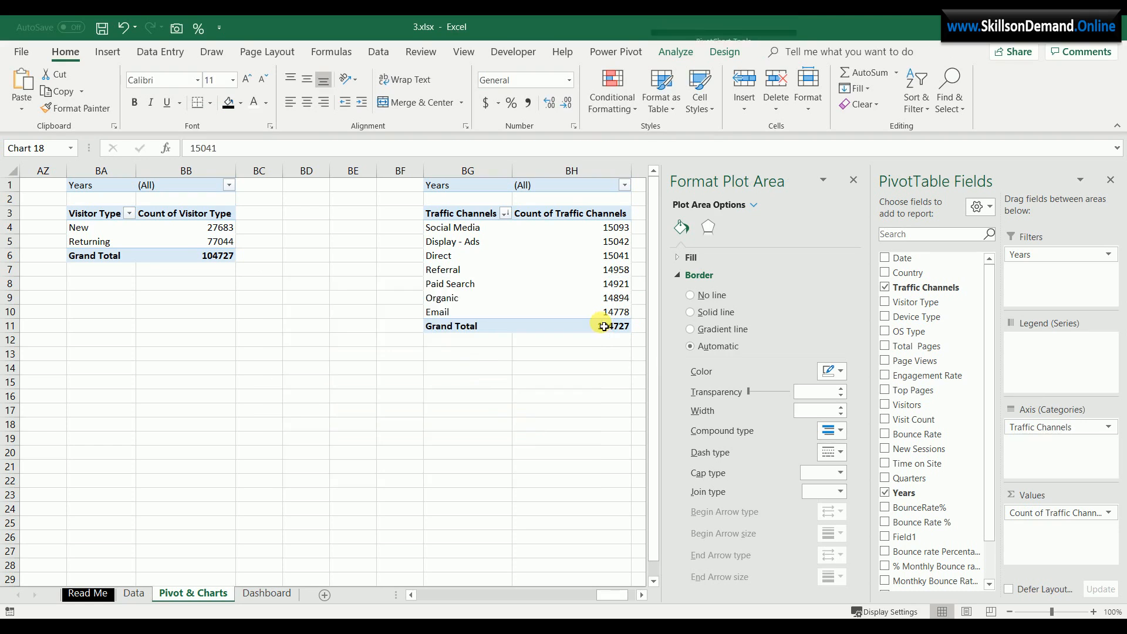
click(268, 594)
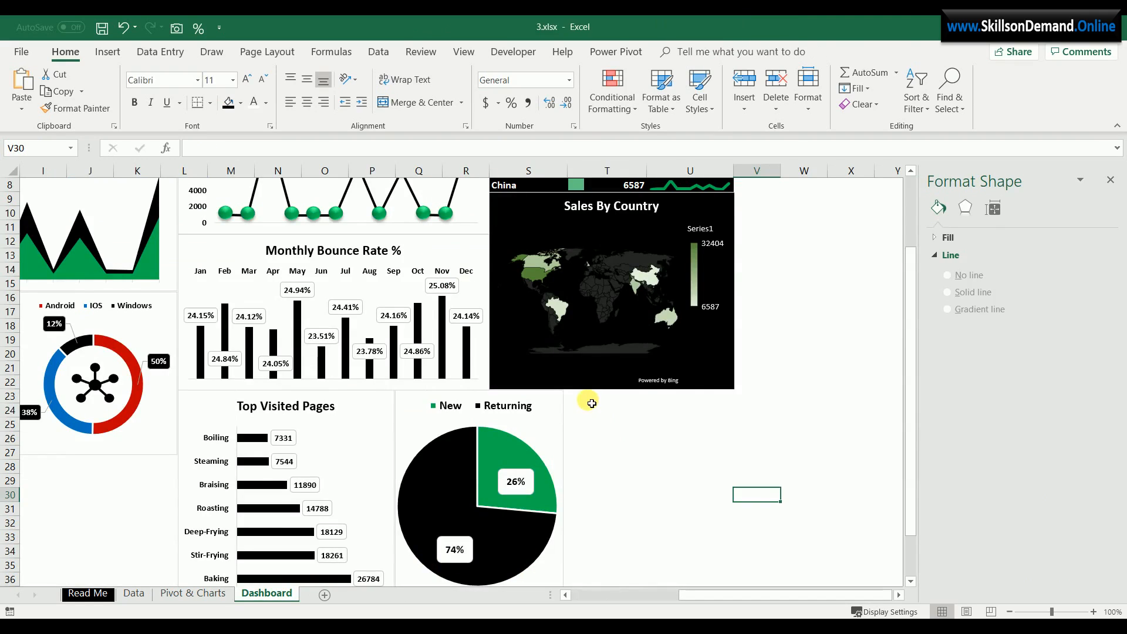
click(591, 404)
key(ctrl+v)
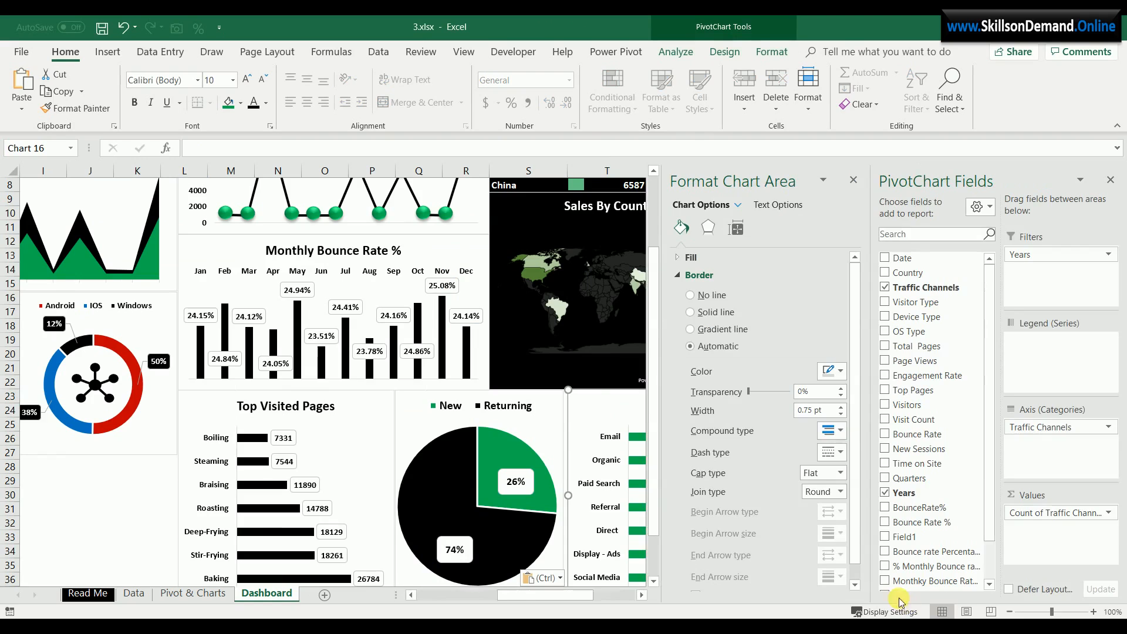
Narrow the Traffic Sources chart to align with the map's right edge and shrink its plot area so the data labels fit inside
click(1111, 182)
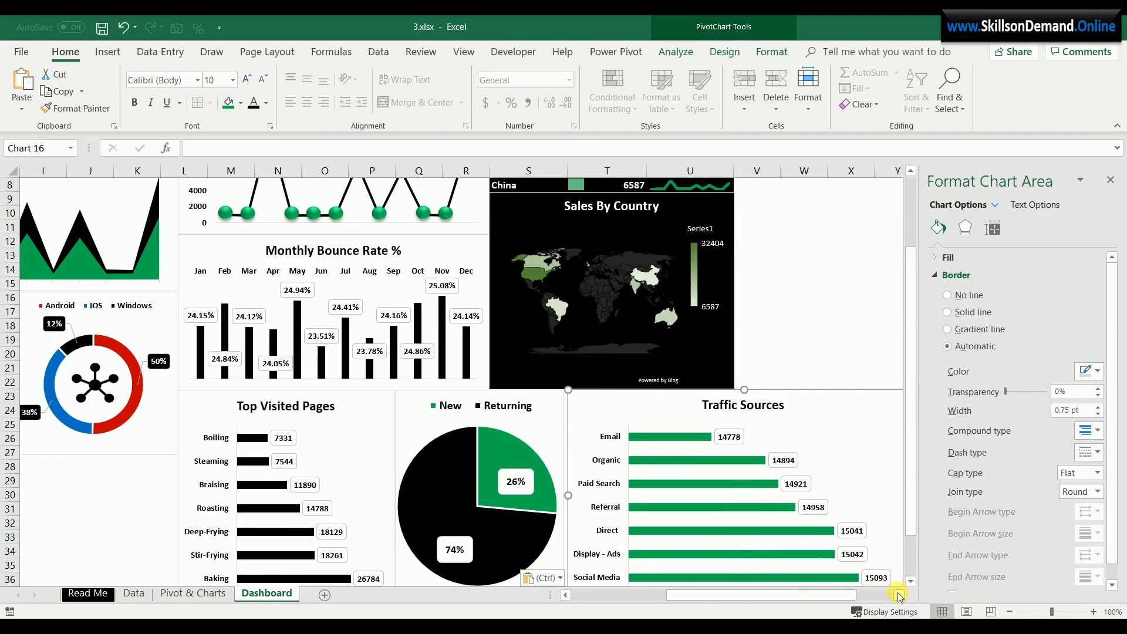
click(899, 595)
click(899, 595)
click(899, 595)
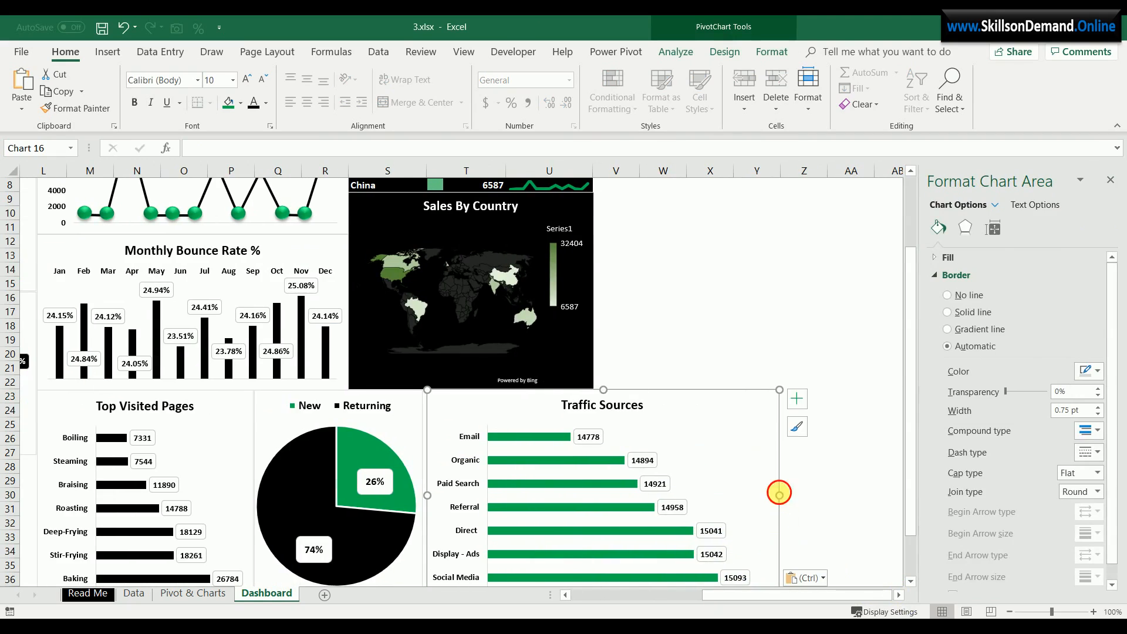
drag(780, 495, 596, 495)
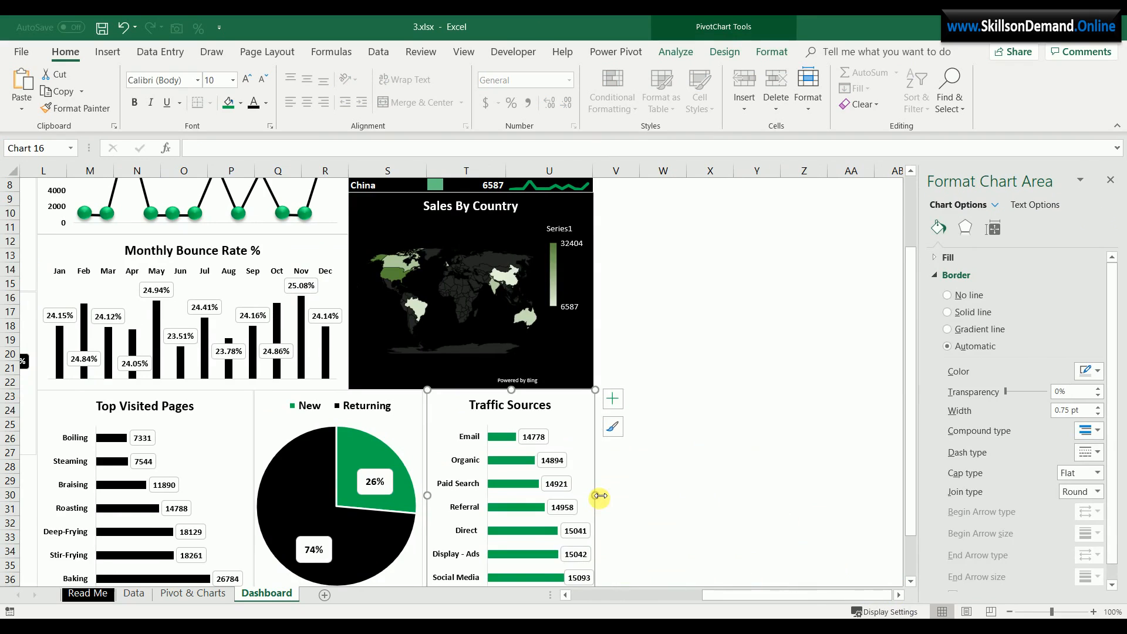
click(550, 531)
click(588, 465)
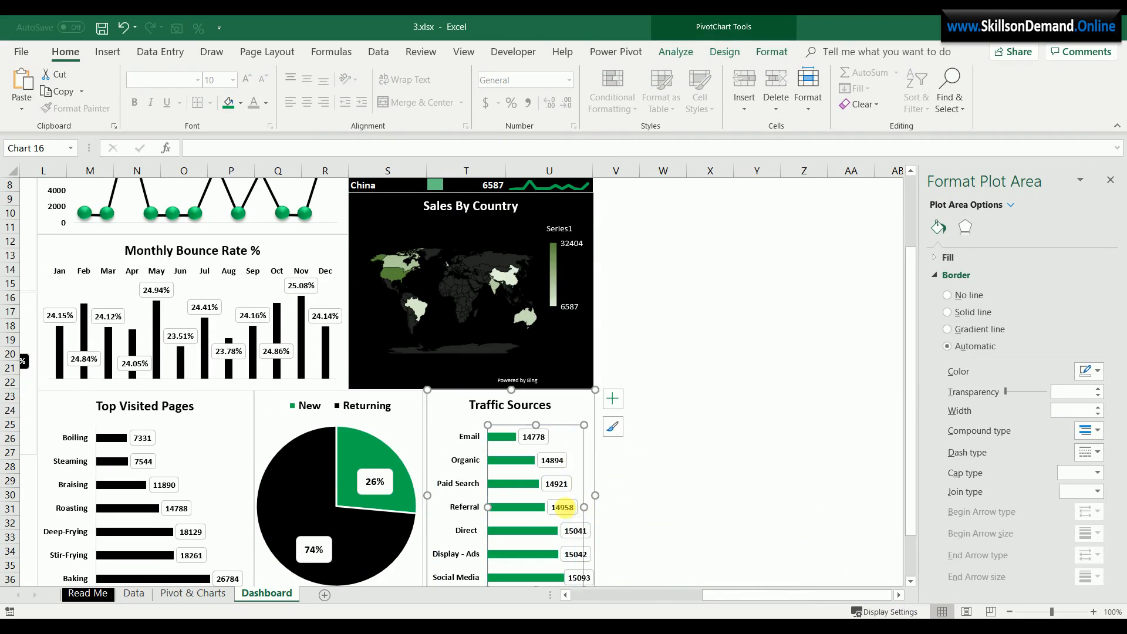
mouse_move(584, 508)
mouse_down()
mouse_move(565, 507)
mouse_move(584, 509)
mouse_up()
click(670, 524)
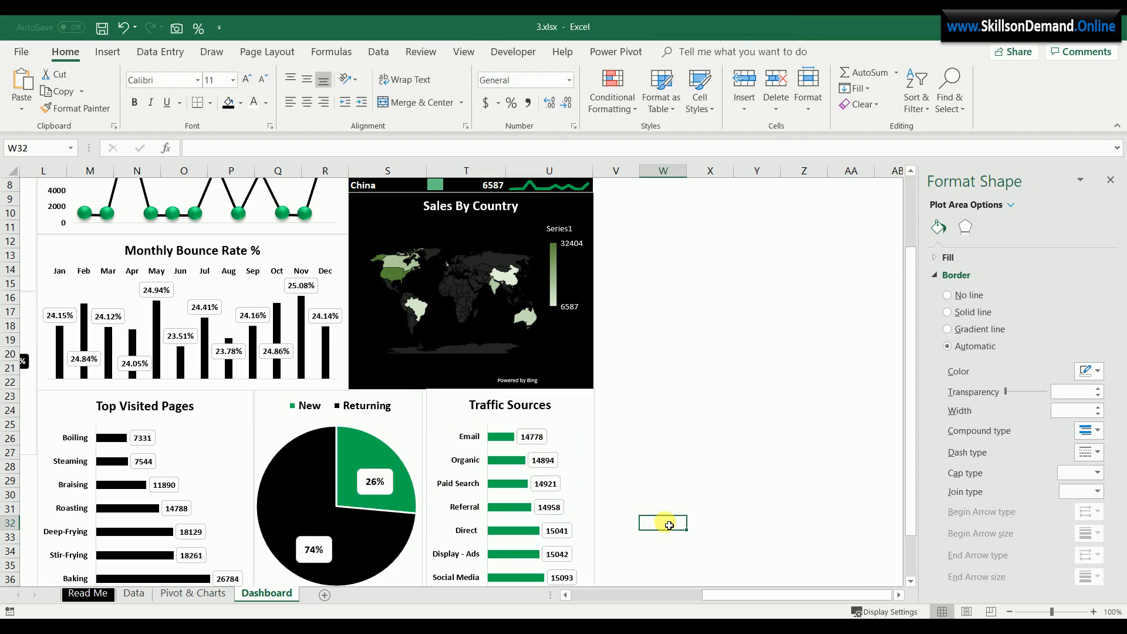
click(912, 582)
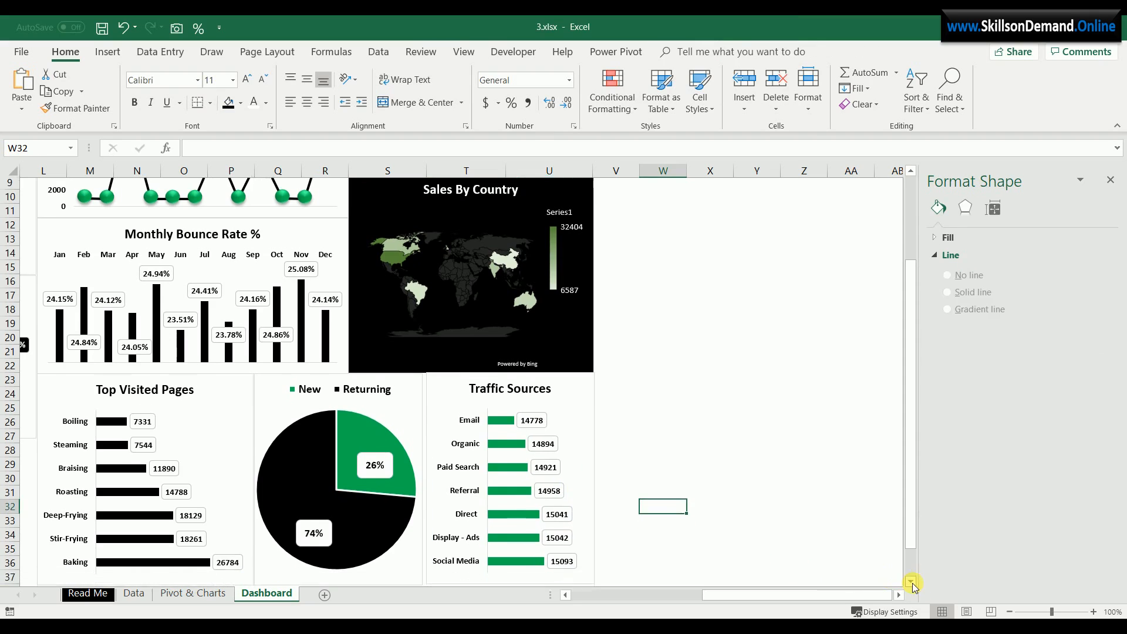
Fill the empty side area of the Dashboard sheet, cells A1:D34, with the standard green
click(139, 250)
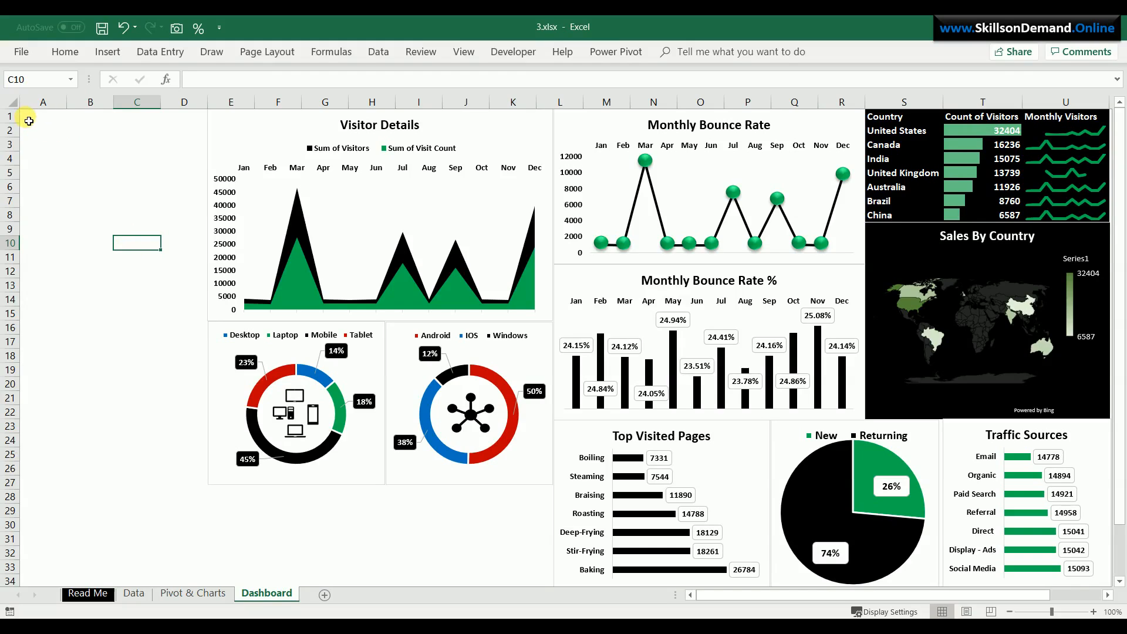
drag(26, 115, 142, 536)
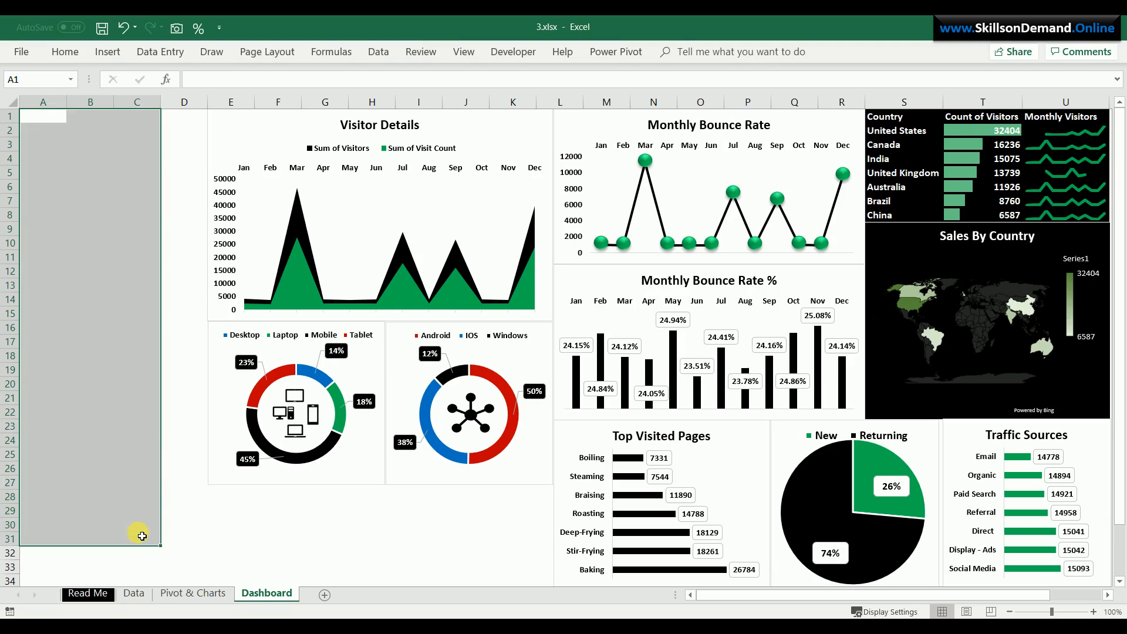
key(shift+Down)
key(shift+Down)
key(shift+Down)
key(shift+Right)
key(shift+Right)
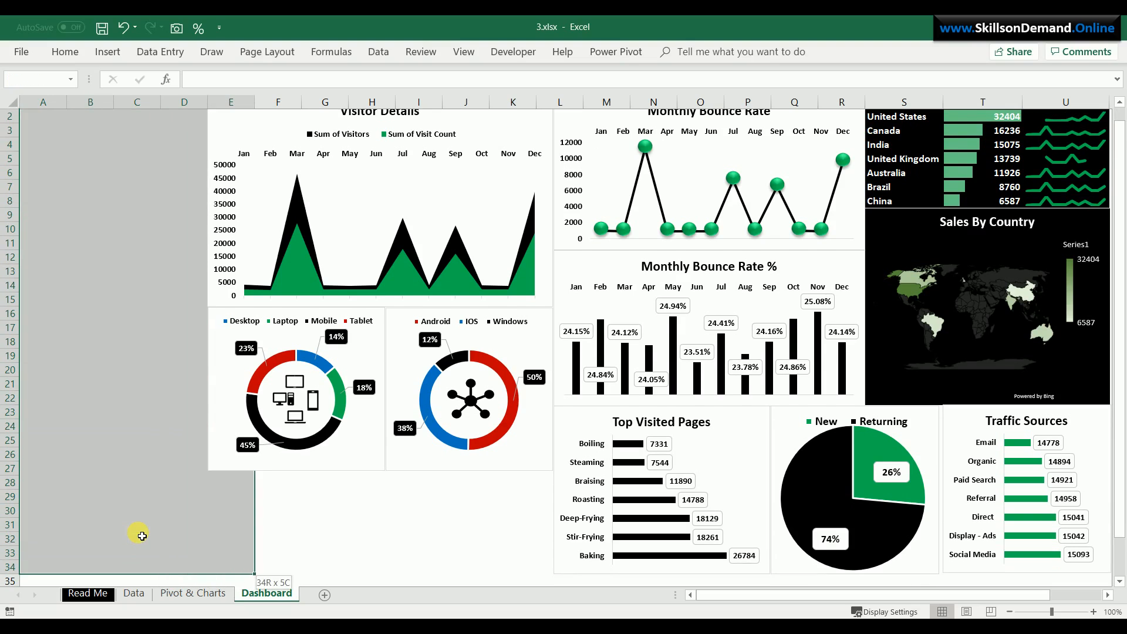
key(shift+Left)
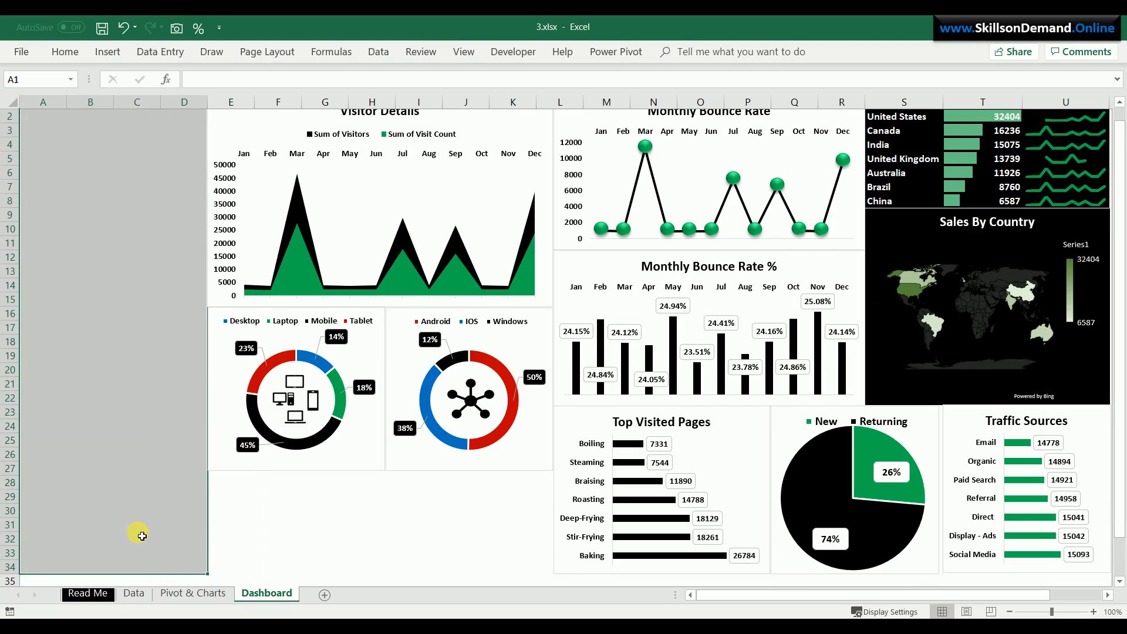
click(61, 60)
click(241, 104)
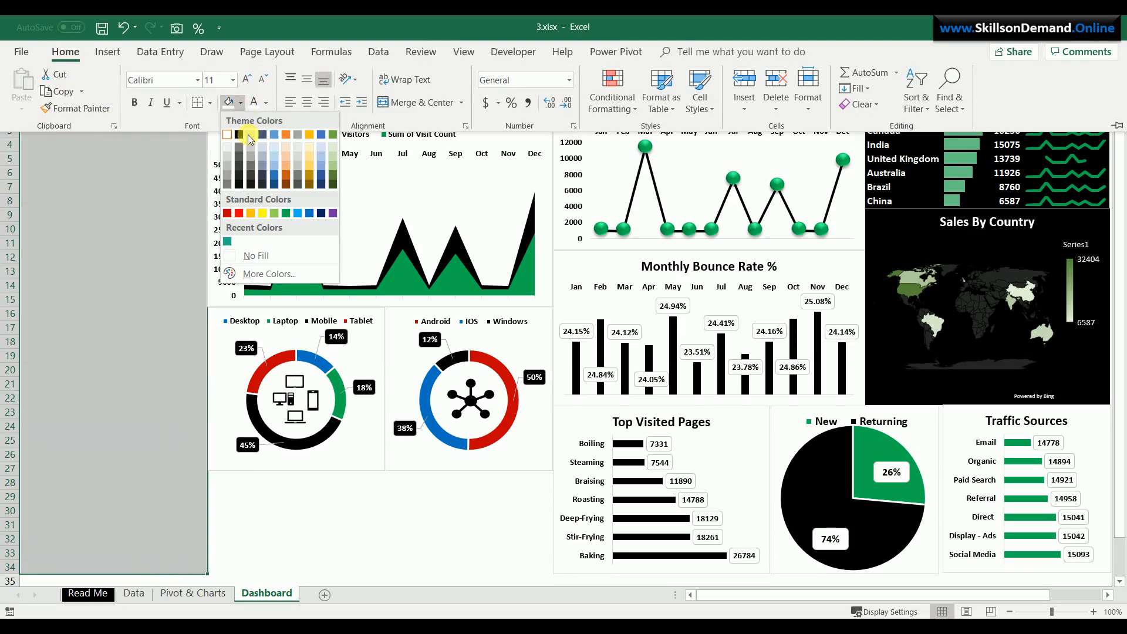
click(286, 213)
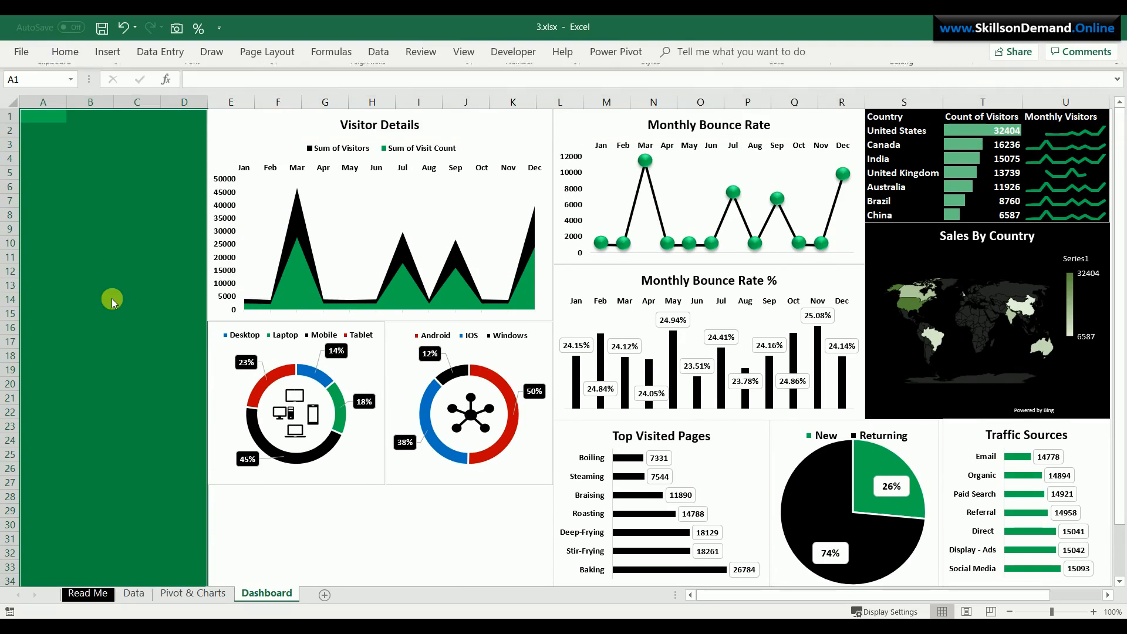
key(ctrl+Home)
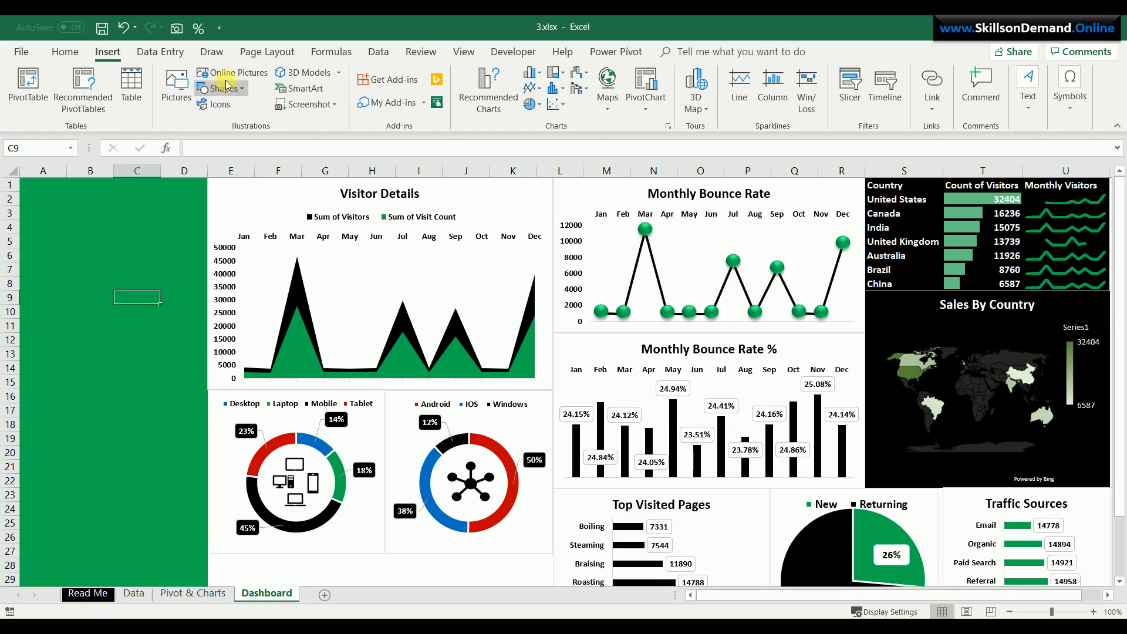
Draw a rectangle about 1.2" high and 2.64" wide across columns A to D at the top of the green area
click(235, 96)
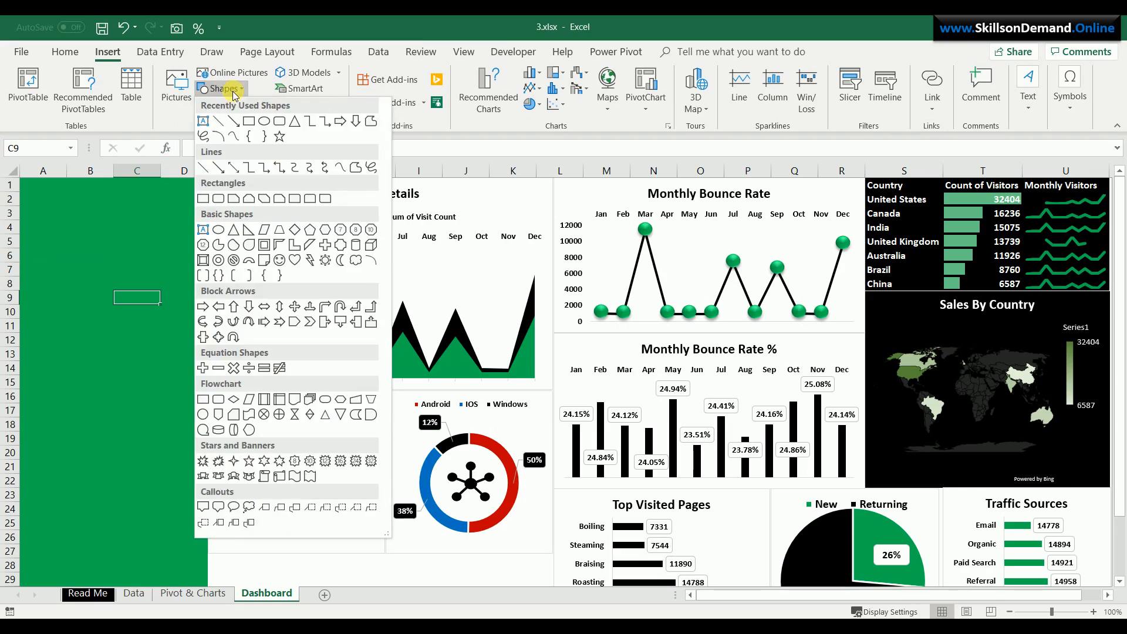
click(249, 120)
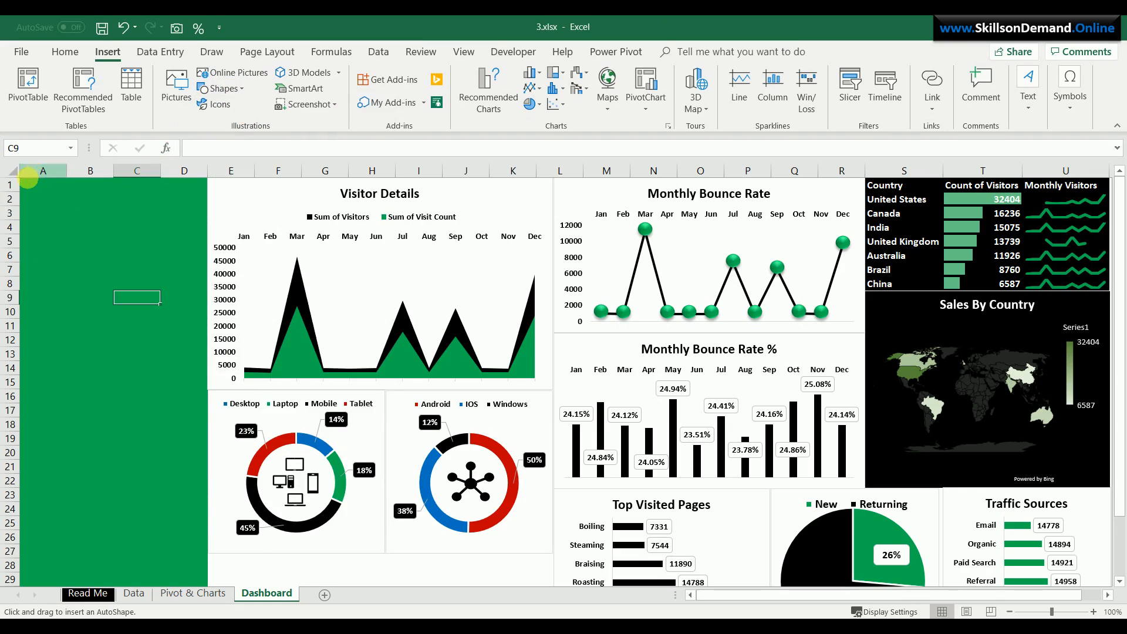
drag(21, 179, 207, 263)
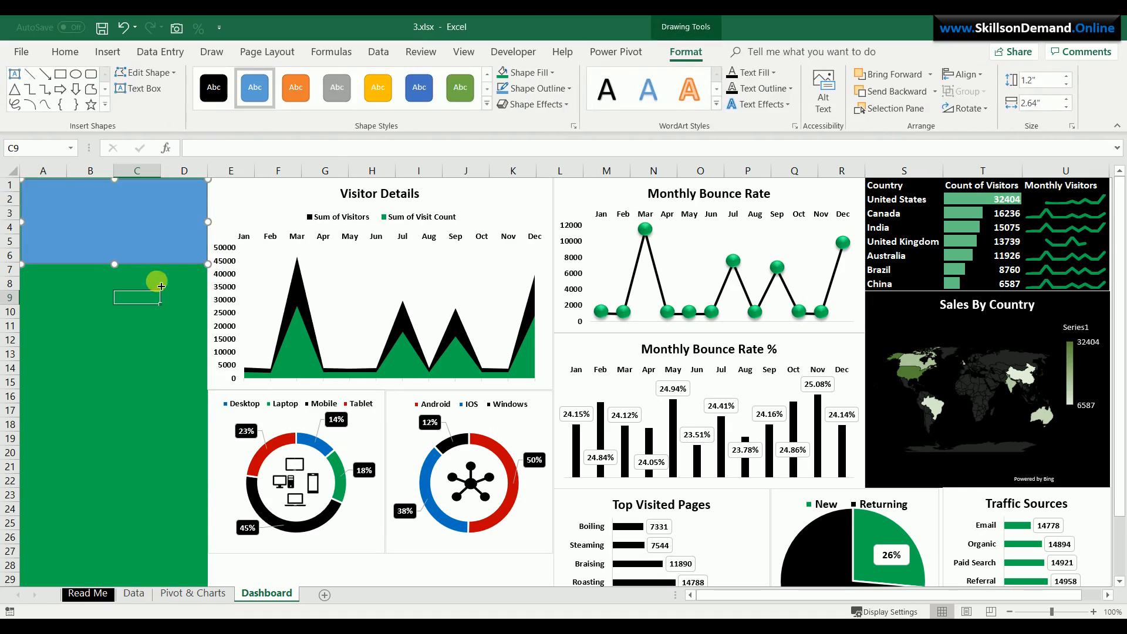
key(Escape)
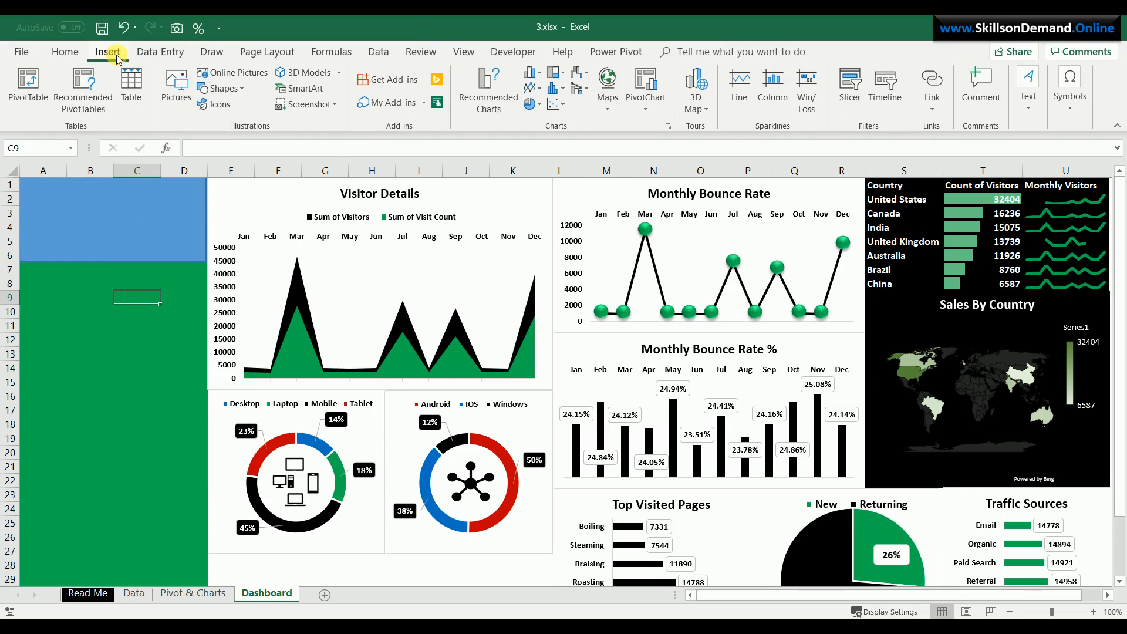
Add a text box reading "Dashboard Pro" across the upper part of the blue rectangle
click(1029, 88)
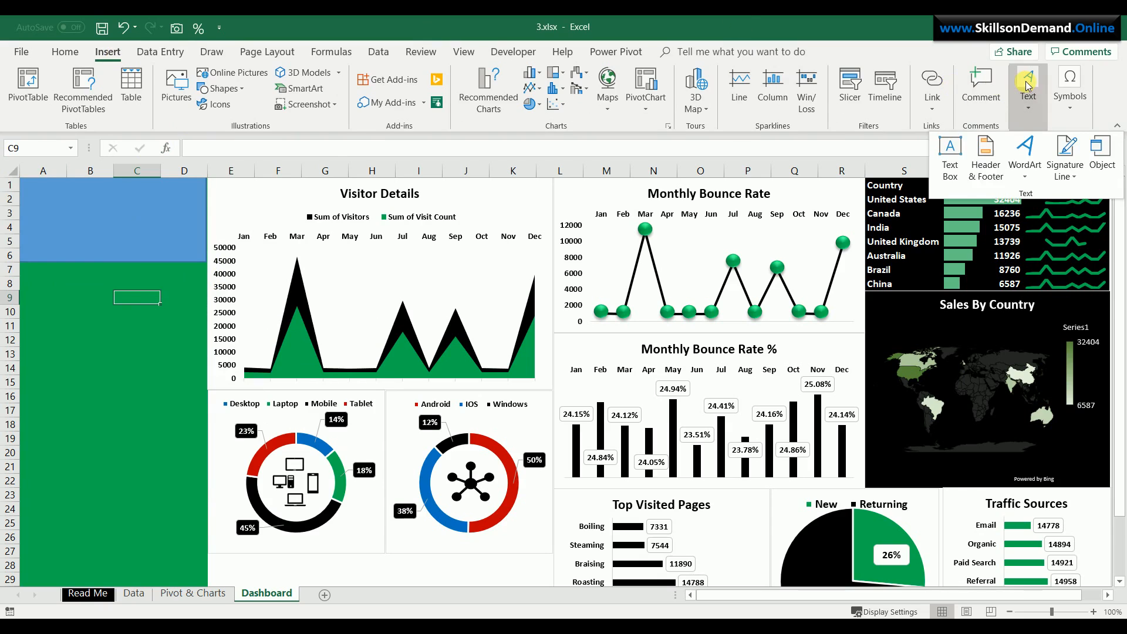
click(951, 144)
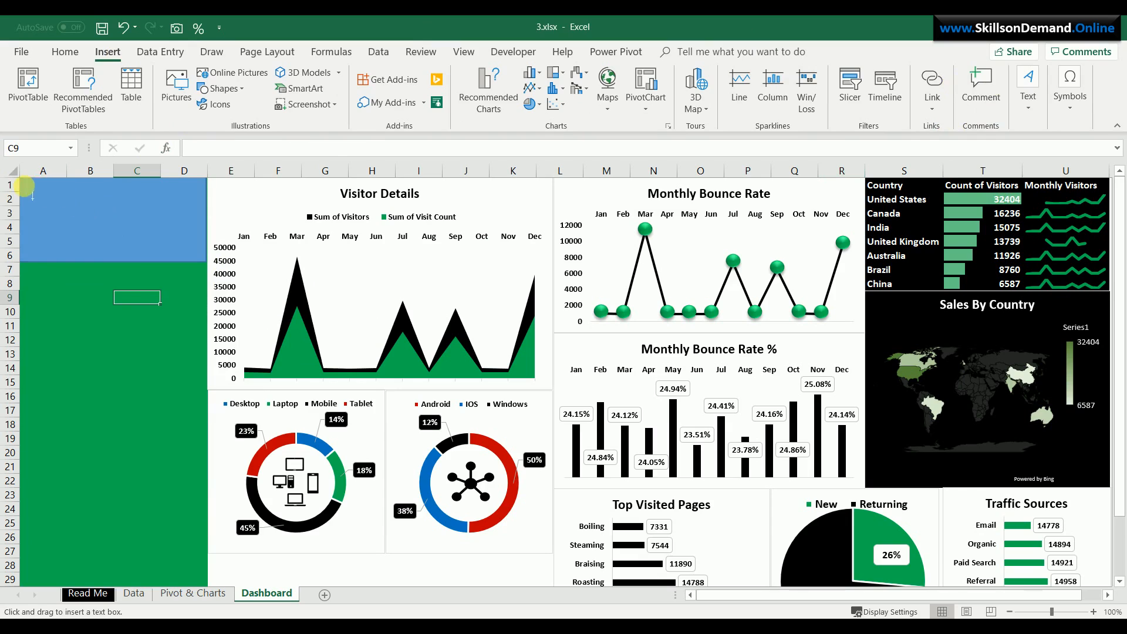
drag(21, 188, 205, 223)
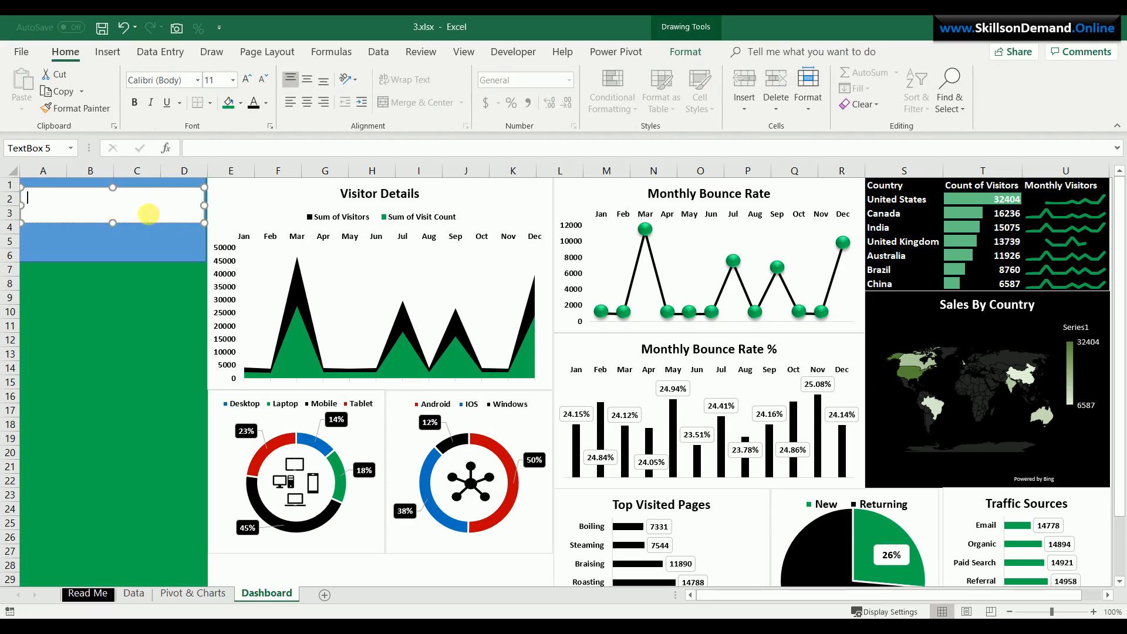
drag(133, 187, 111, 196)
click(109, 197)
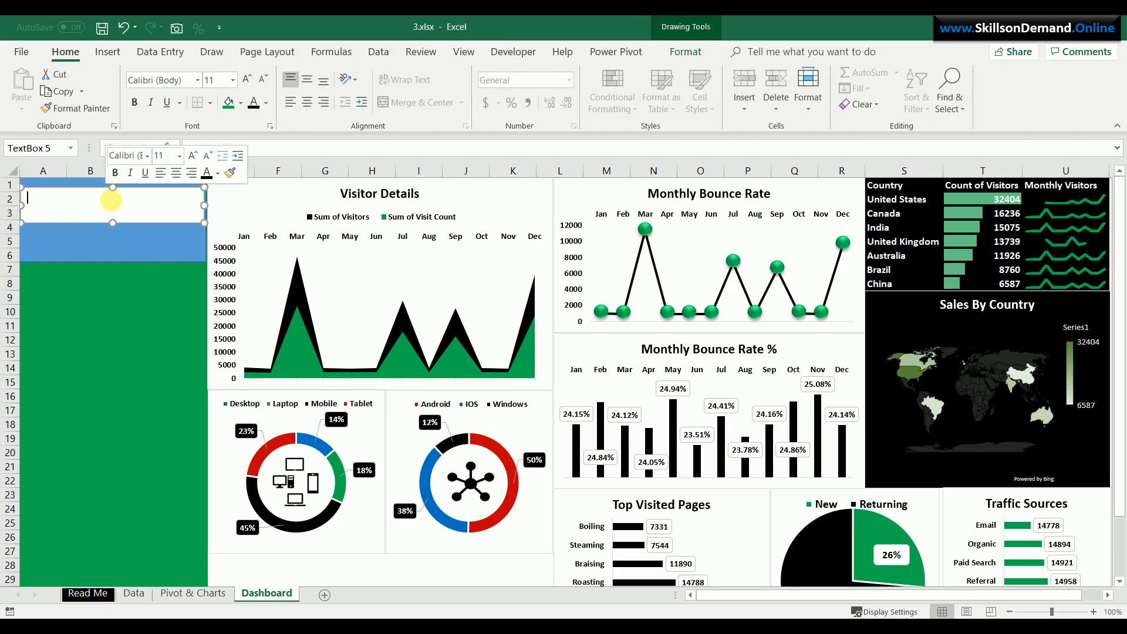
text(Dashboard Pro)
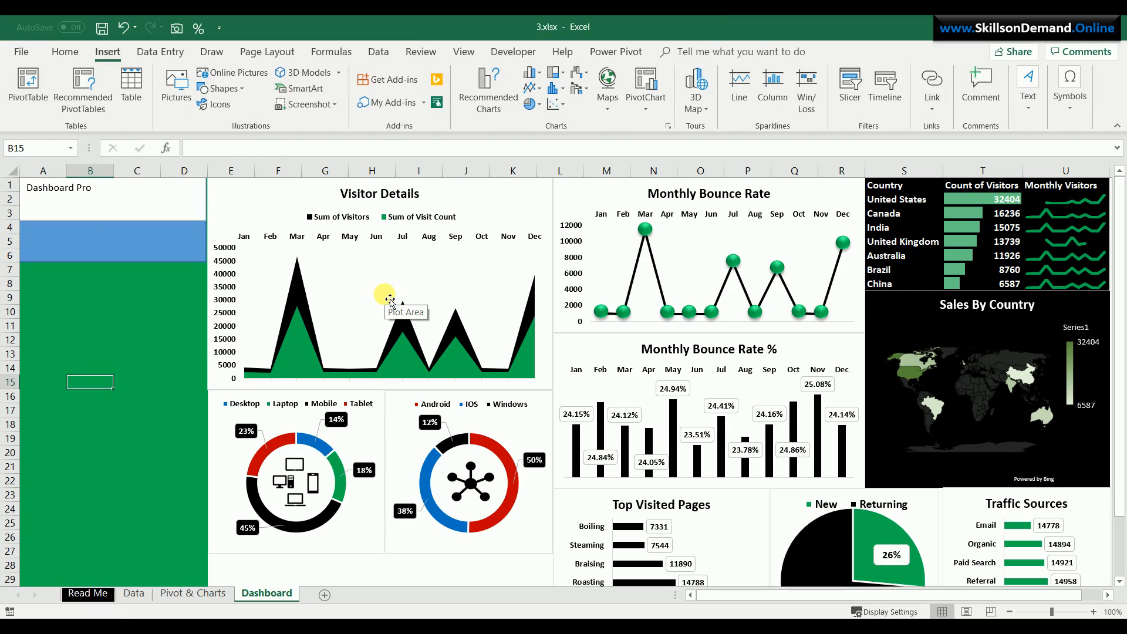
Insert the sound wave icon from the Interface category, shrink it to about 0.79" and place it in the blue rectangle below "Dashboard Pro"
click(221, 105)
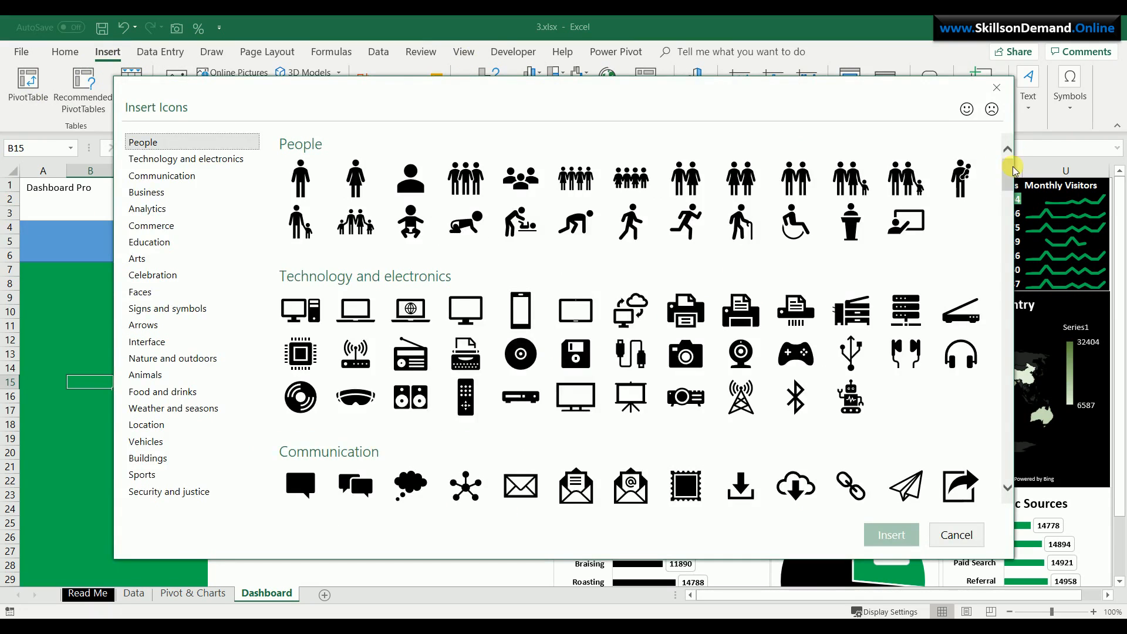
drag(1004, 163, 1023, 303)
click(410, 390)
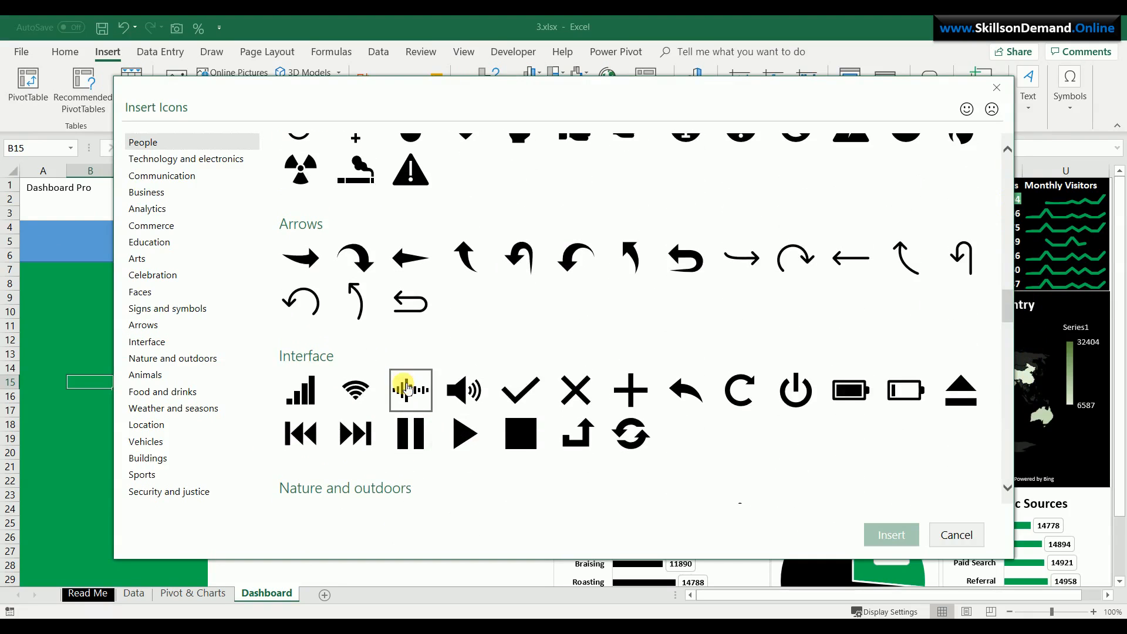
click(883, 532)
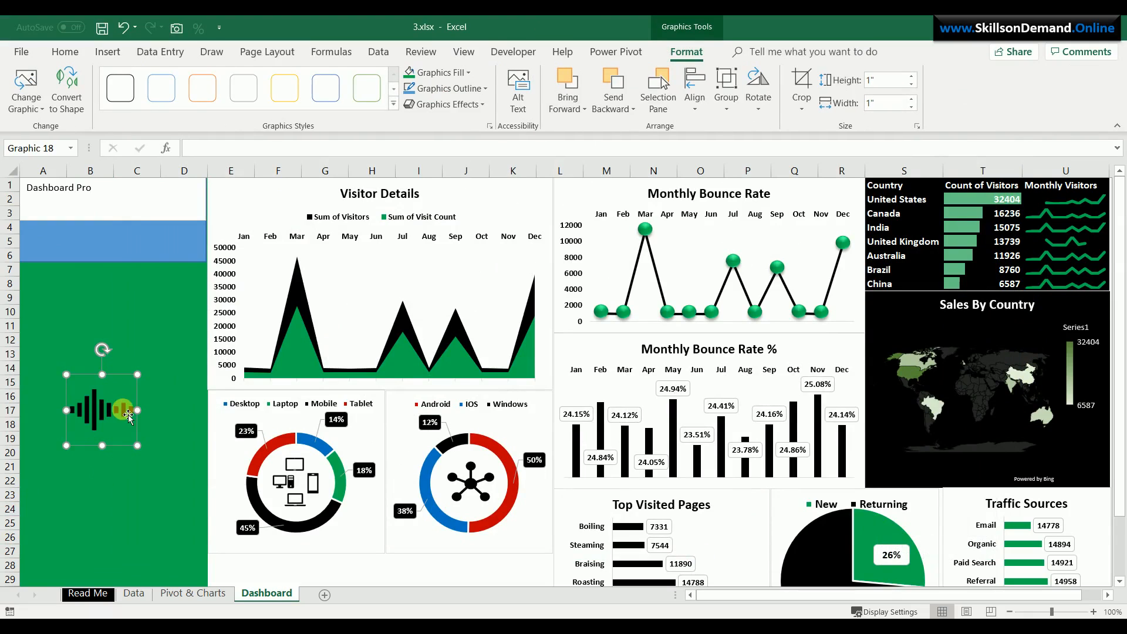
drag(120, 411, 52, 250)
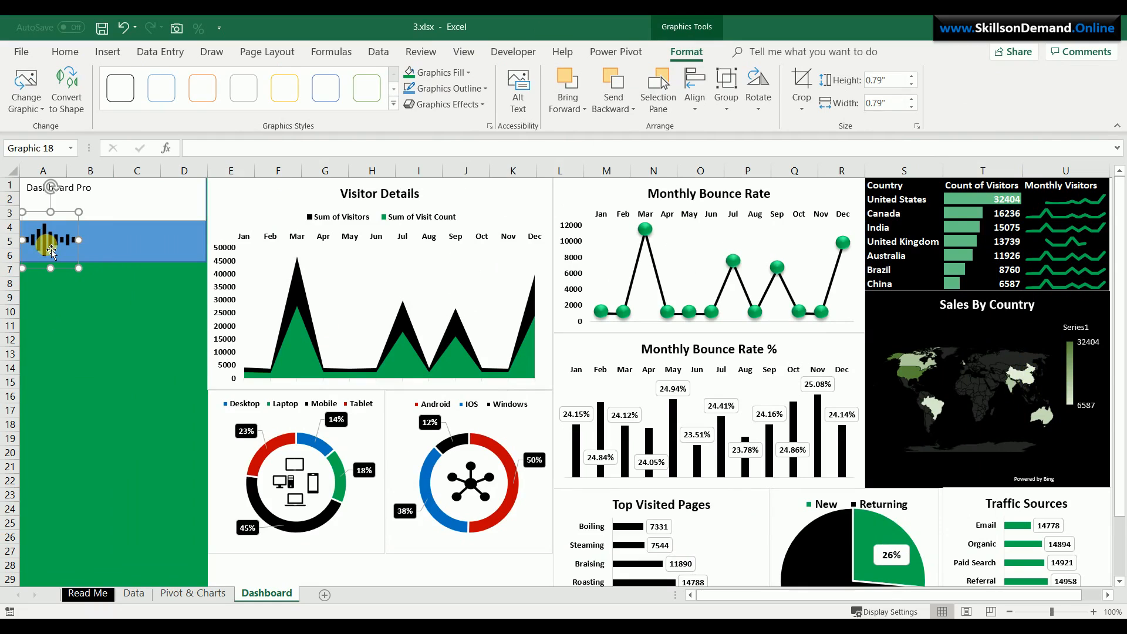
click(68, 263)
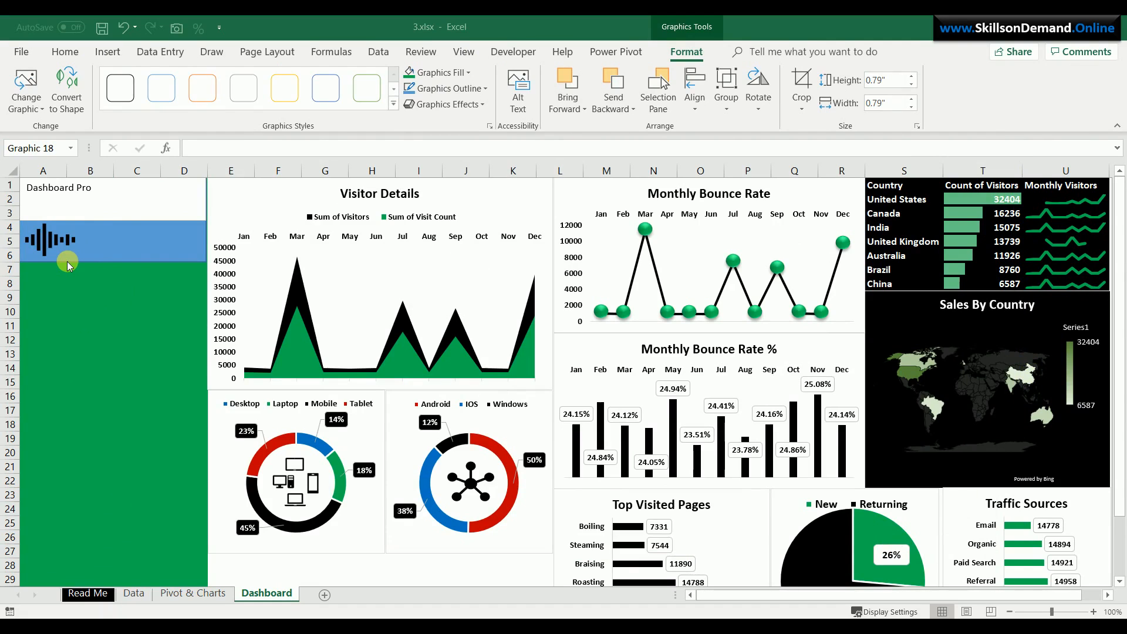
Add a text box reading "Web Analytics" beside the sound wave icon in the blue rectangle
click(108, 54)
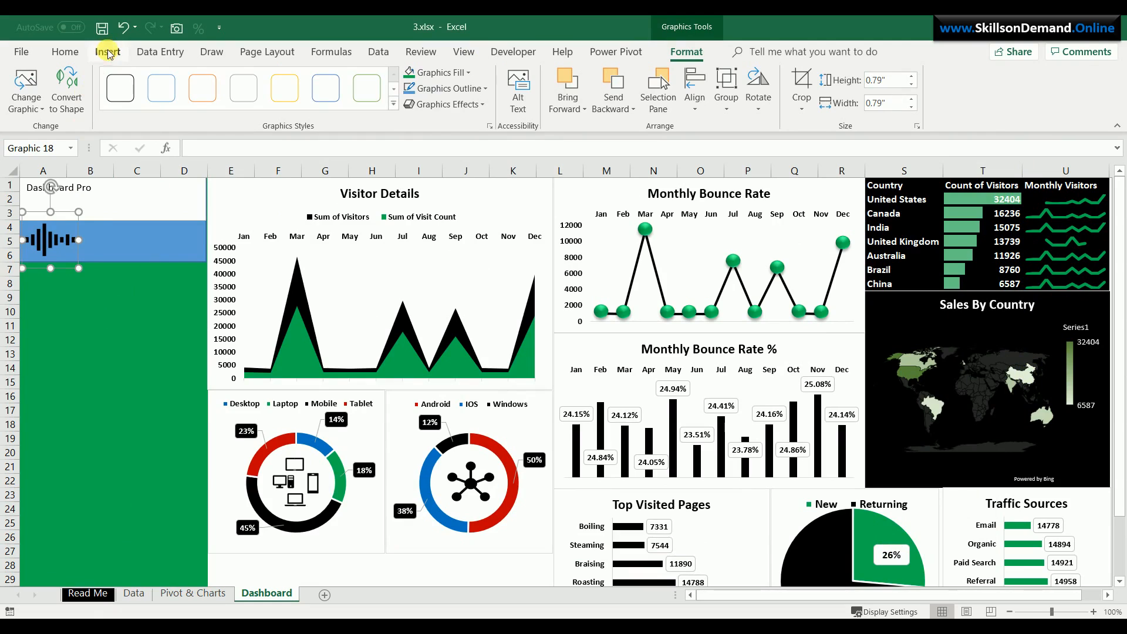
click(108, 54)
click(1029, 89)
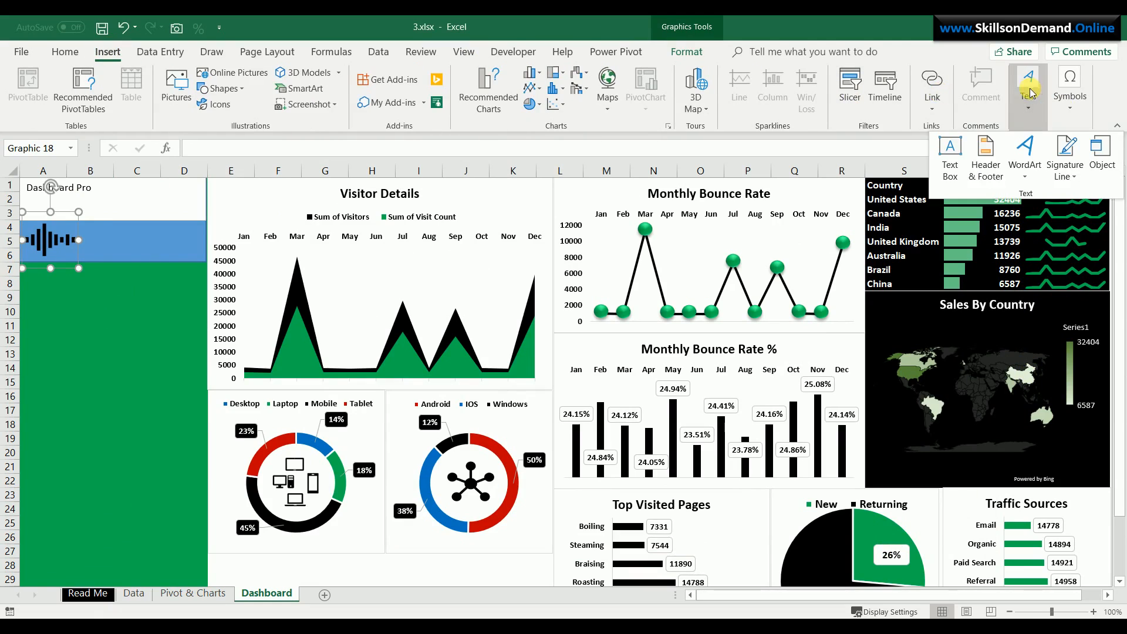
click(950, 154)
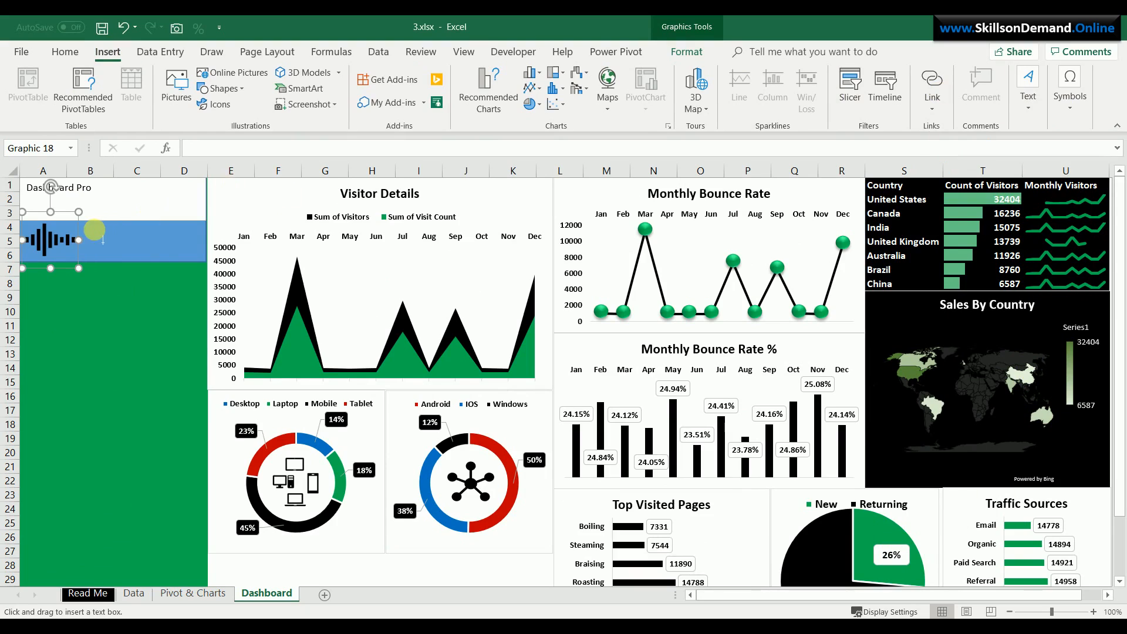
drag(89, 236, 203, 254)
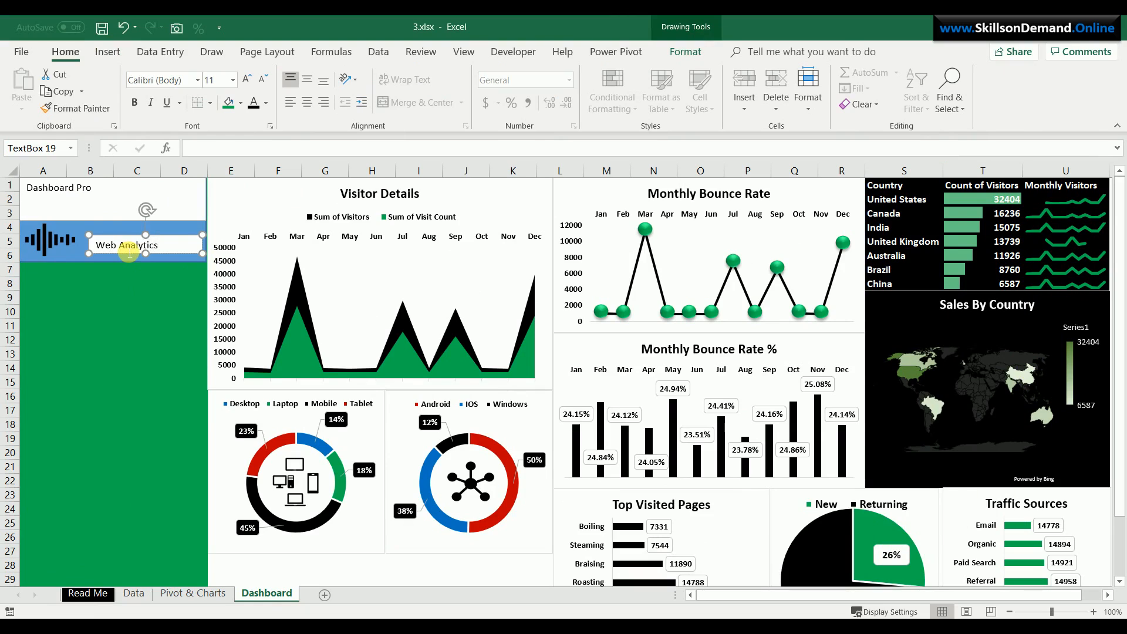
click(126, 311)
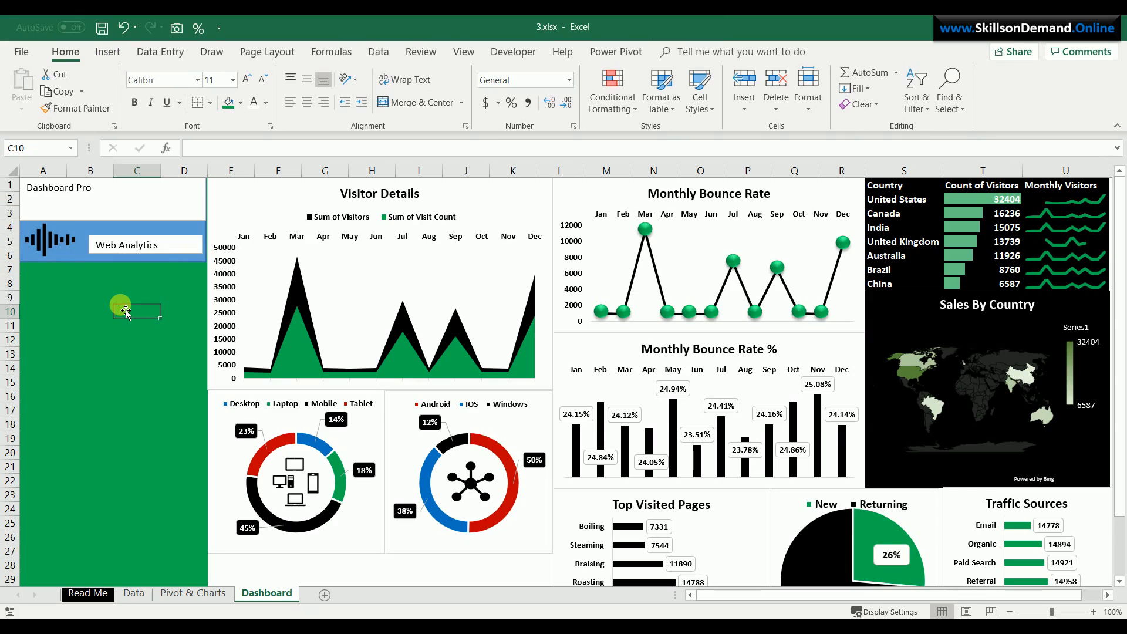
Fill the header rectangle and the "Dashboard Pro" text box with black
click(82, 255)
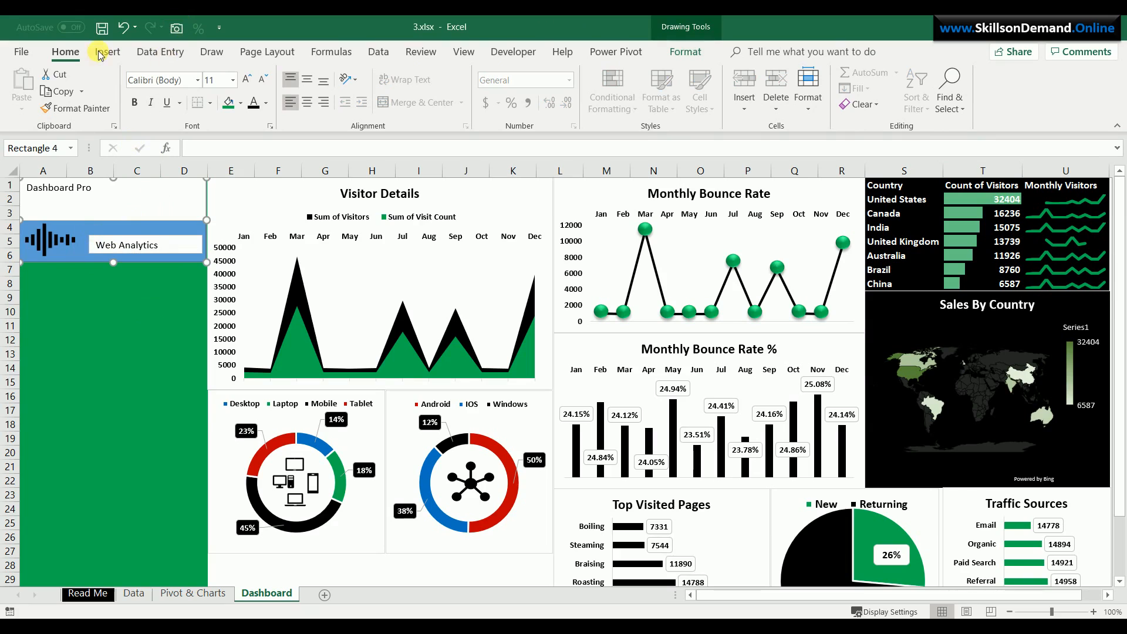
click(241, 103)
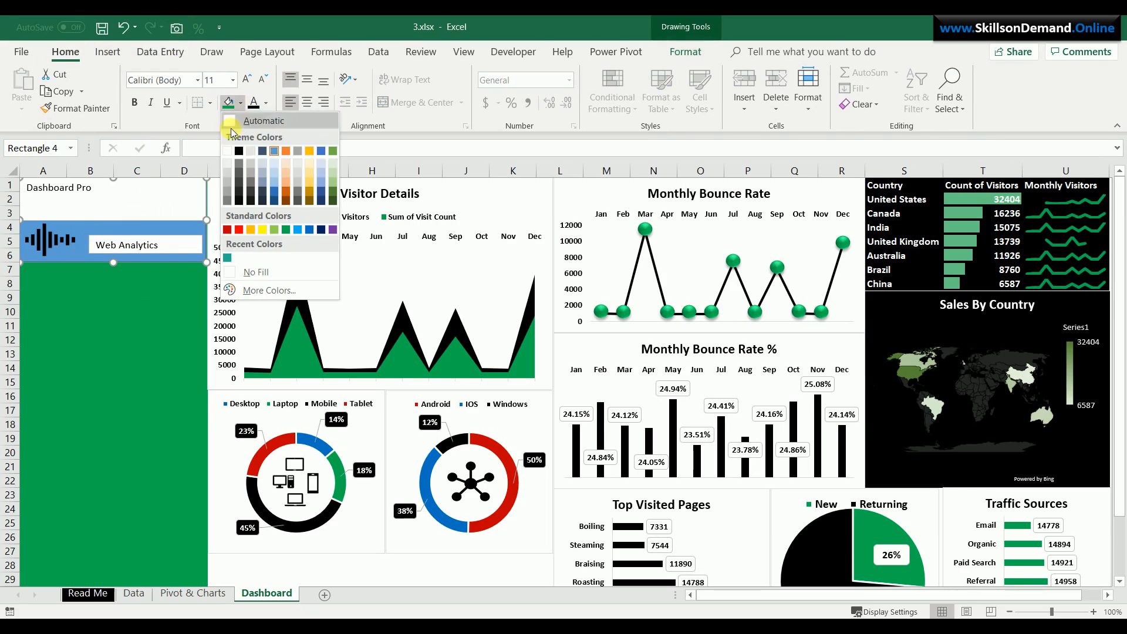
click(240, 138)
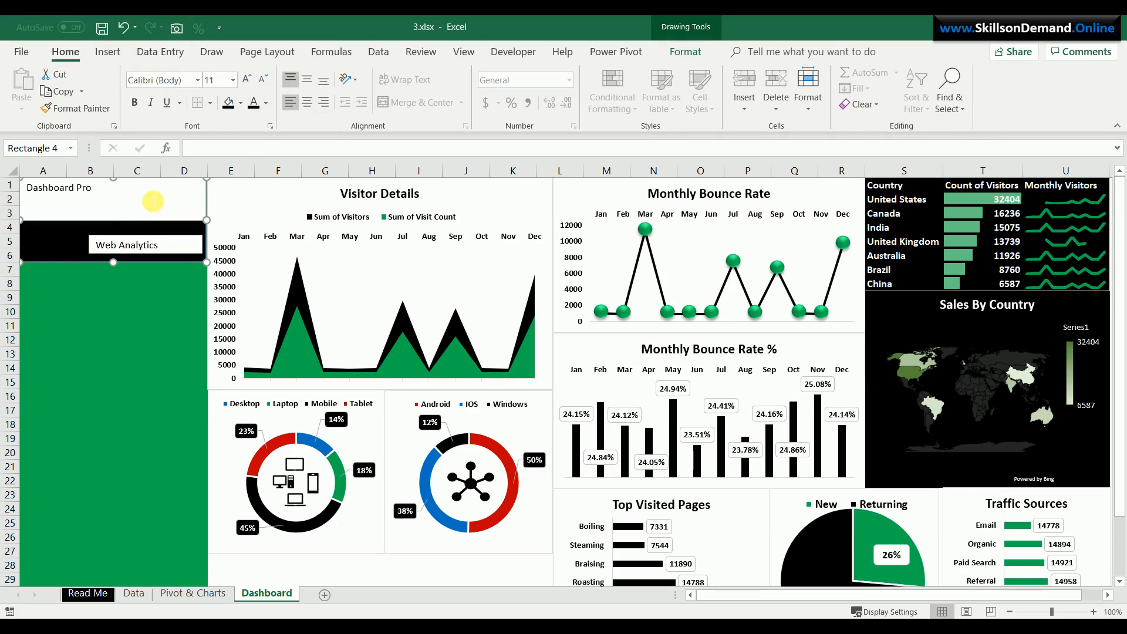
click(157, 196)
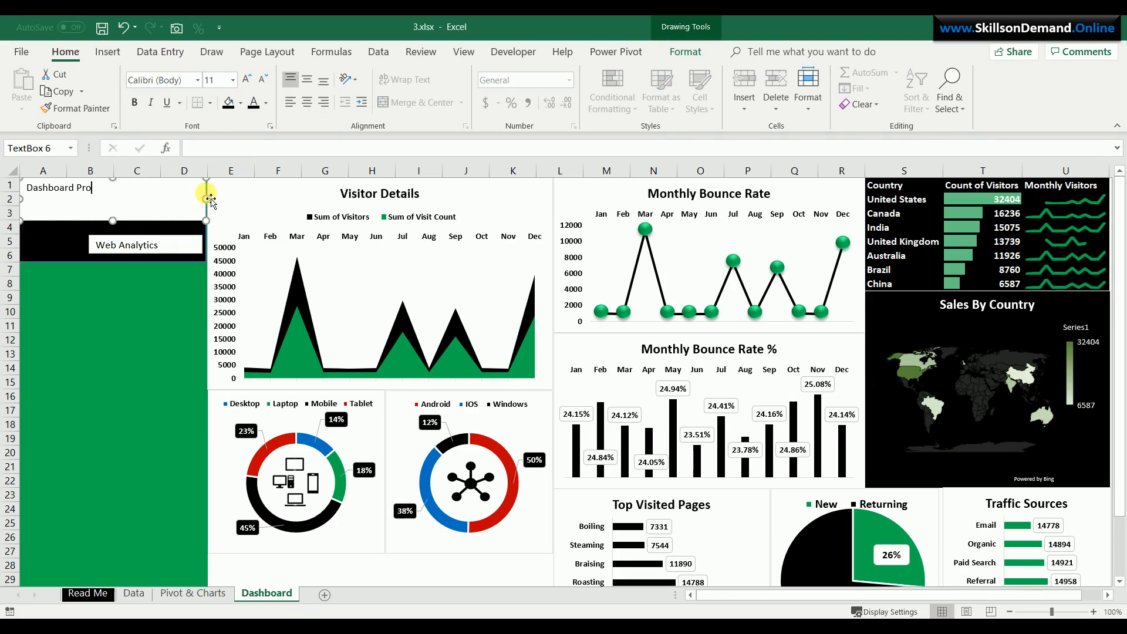
click(229, 103)
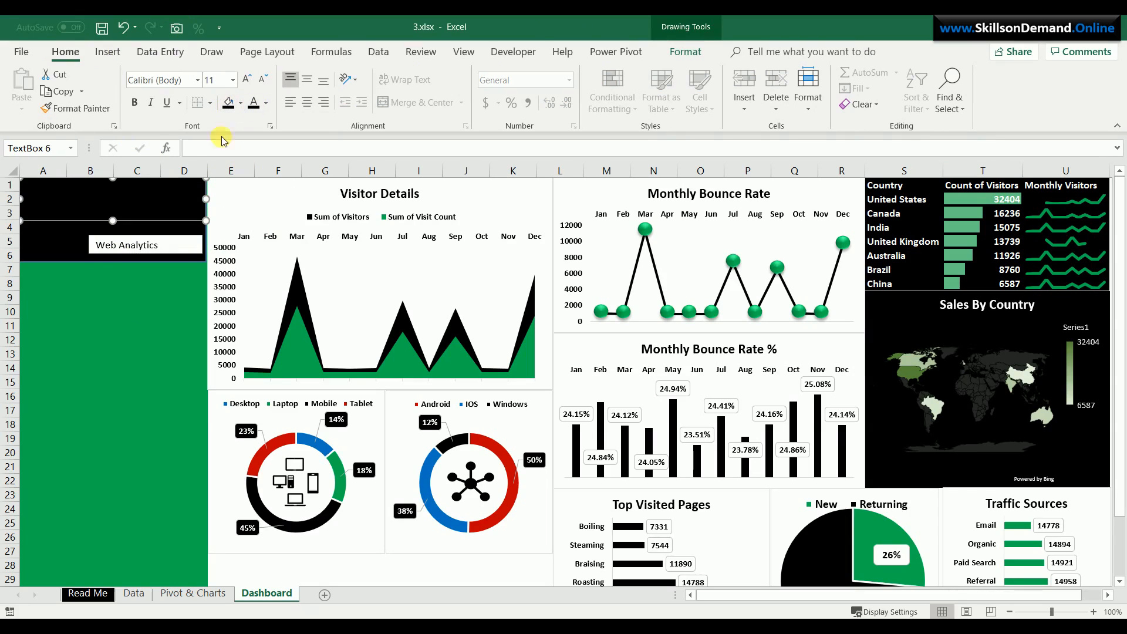
Color the "Dashboard Pro" text green and enlarge it to 28 pt
drag(92, 188, 9, 197)
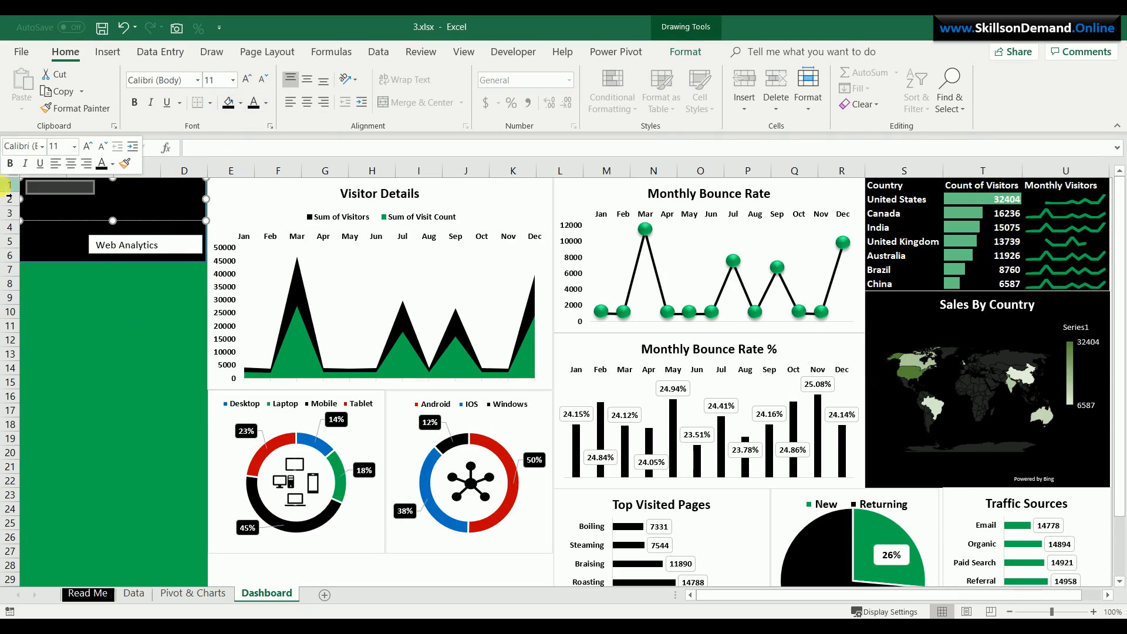
click(266, 104)
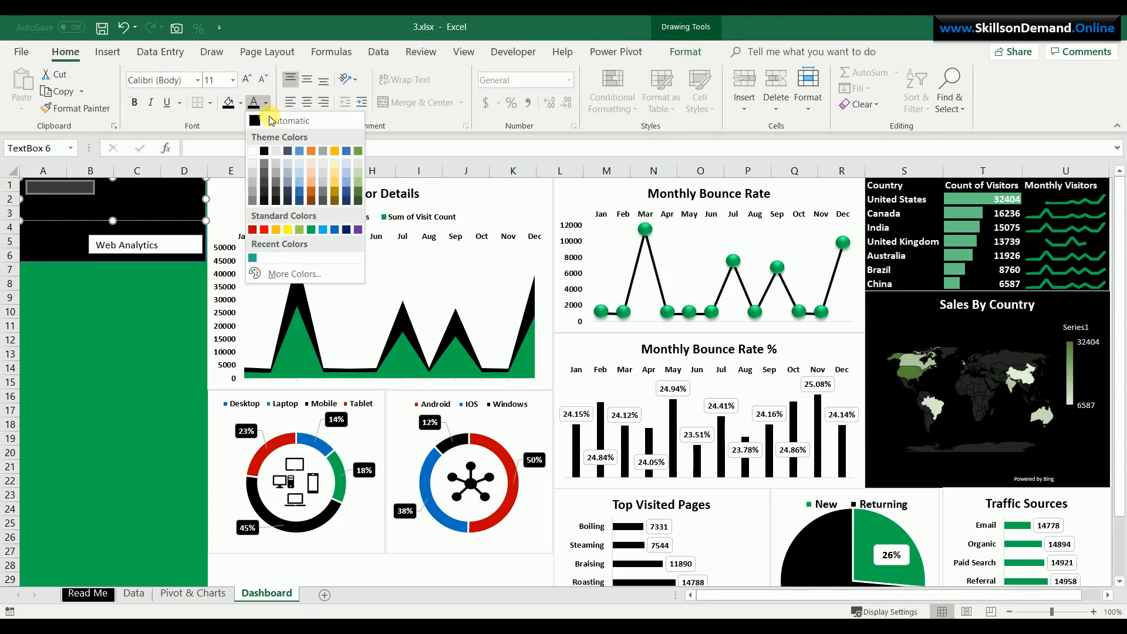
click(311, 229)
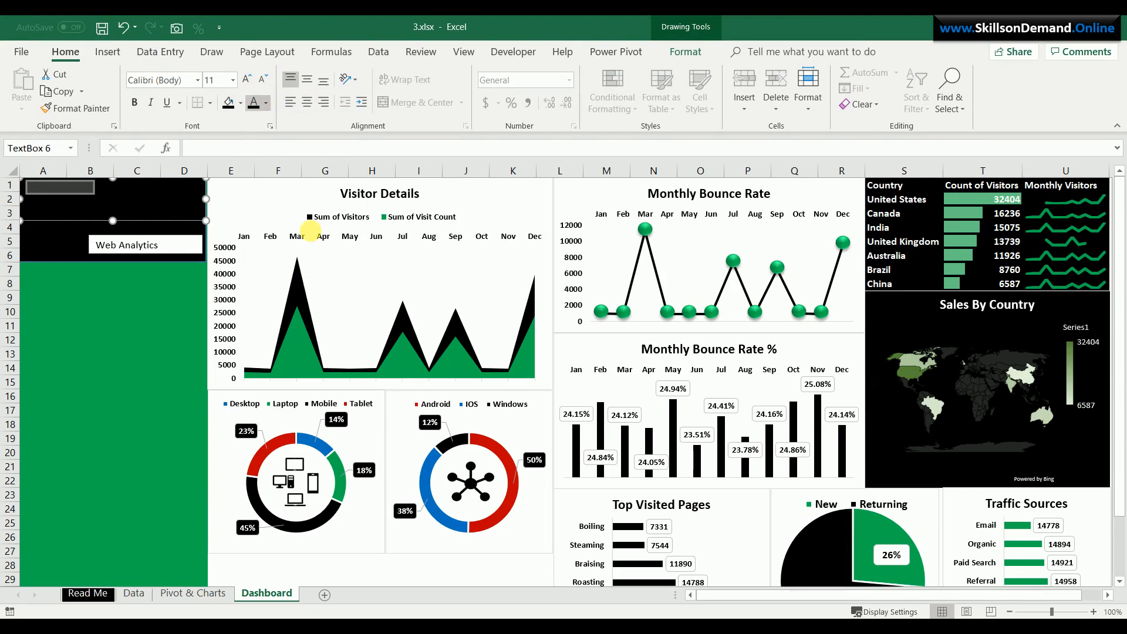
click(247, 78)
click(247, 79)
click(247, 78)
click(248, 79)
click(248, 78)
click(247, 78)
click(247, 79)
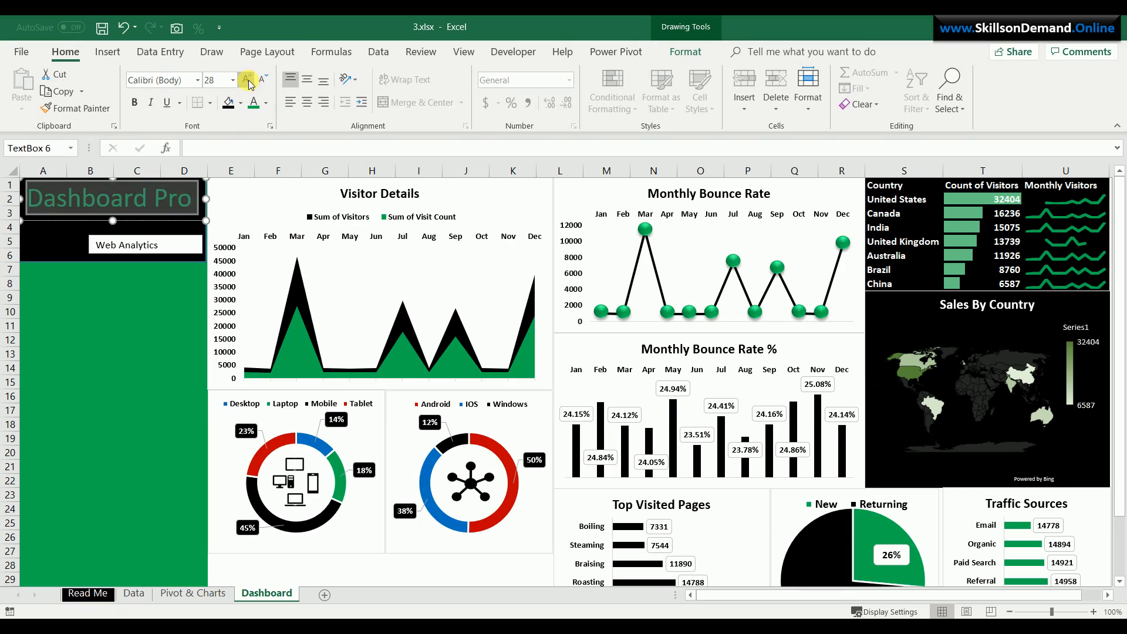
Make the "Dashboard Pro" text bold and recolor the sound wave icon white
click(135, 102)
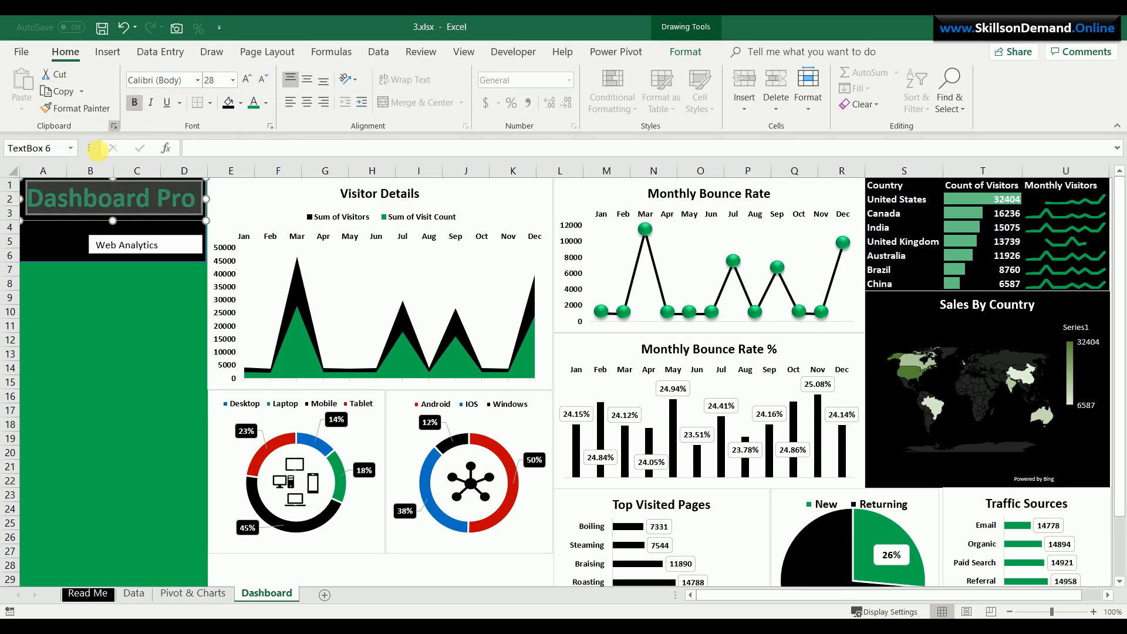
click(54, 246)
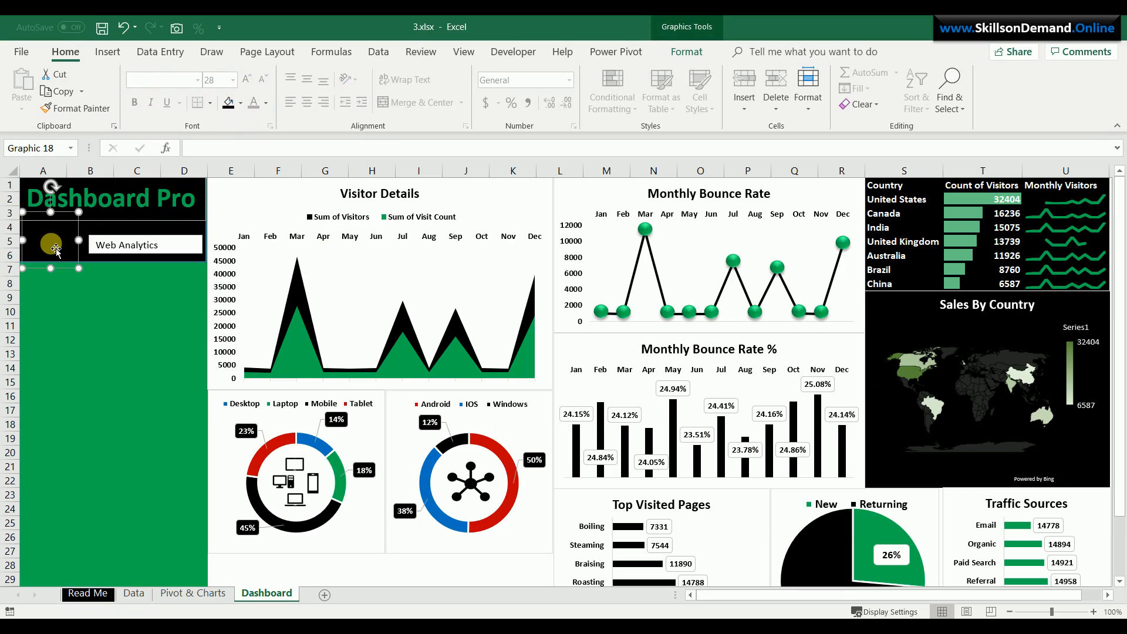
click(240, 106)
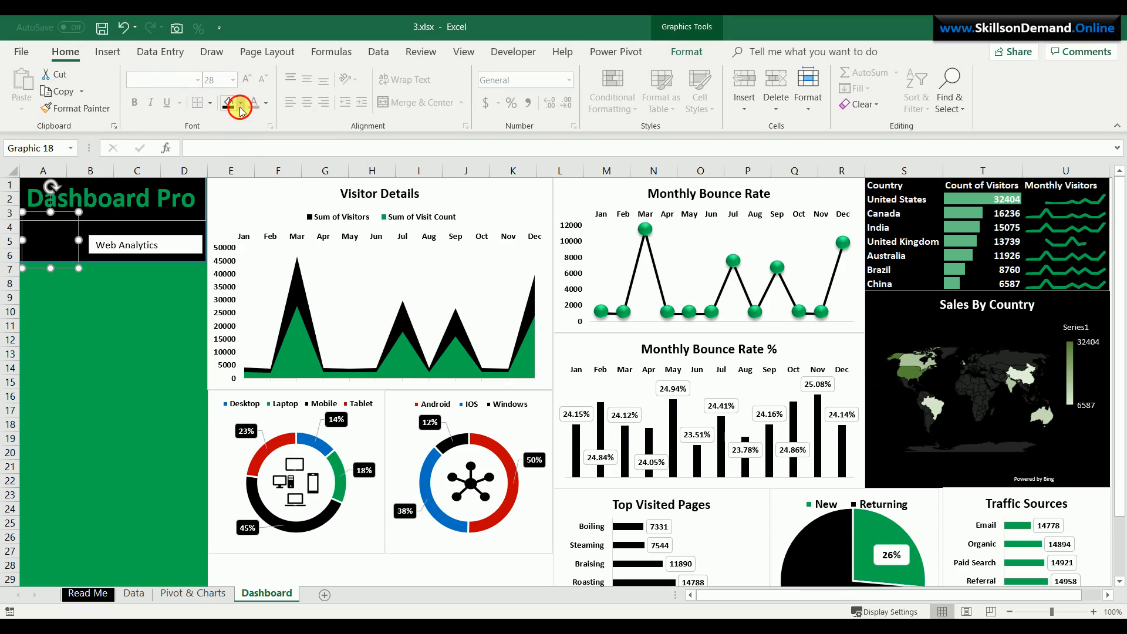
click(230, 152)
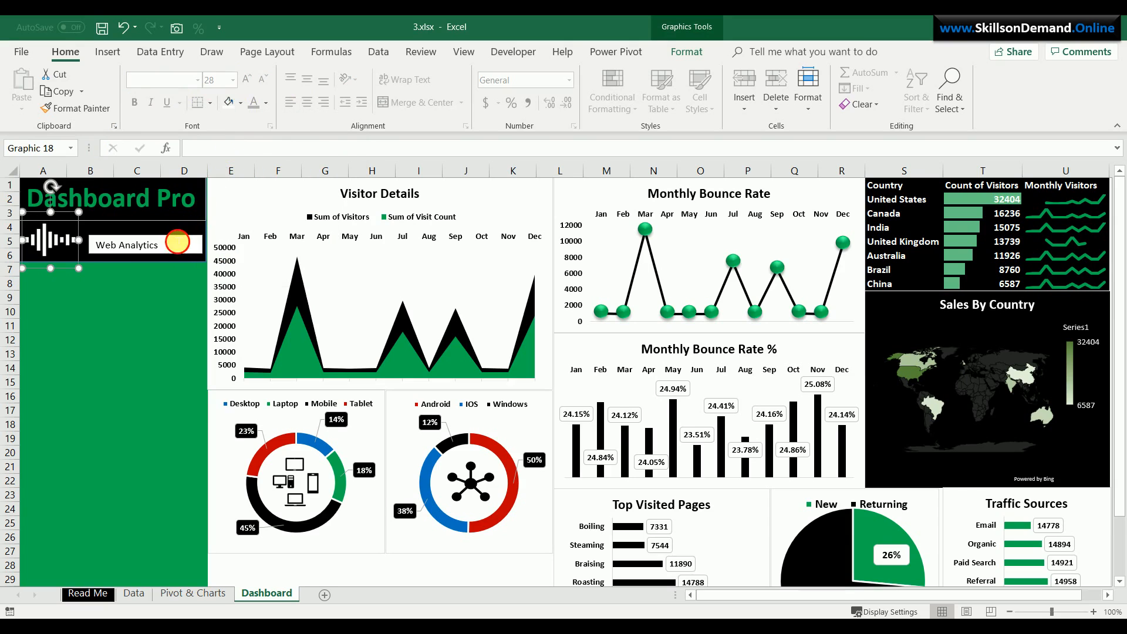
Fill the "Web Analytics" text box with black and color its text white
click(177, 241)
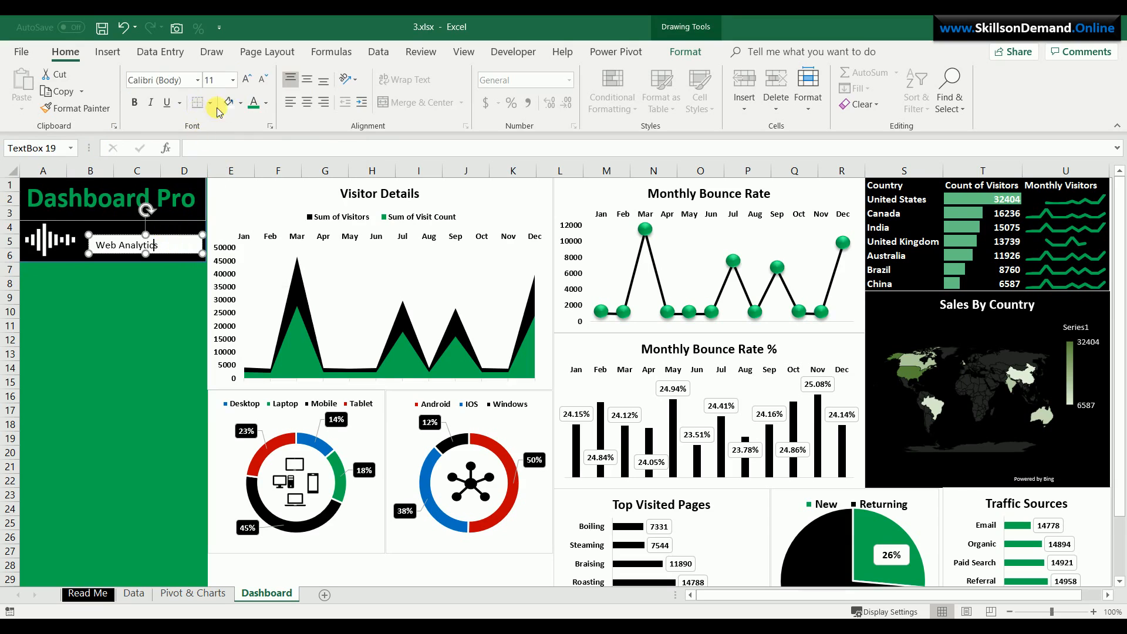
click(241, 105)
click(241, 153)
click(266, 102)
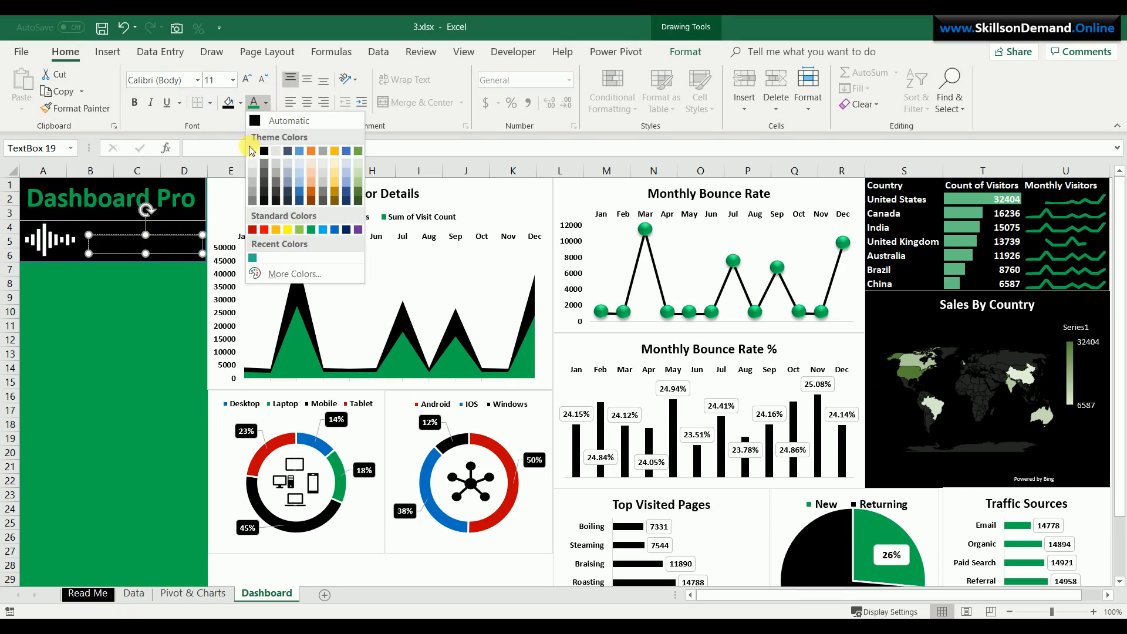
click(252, 152)
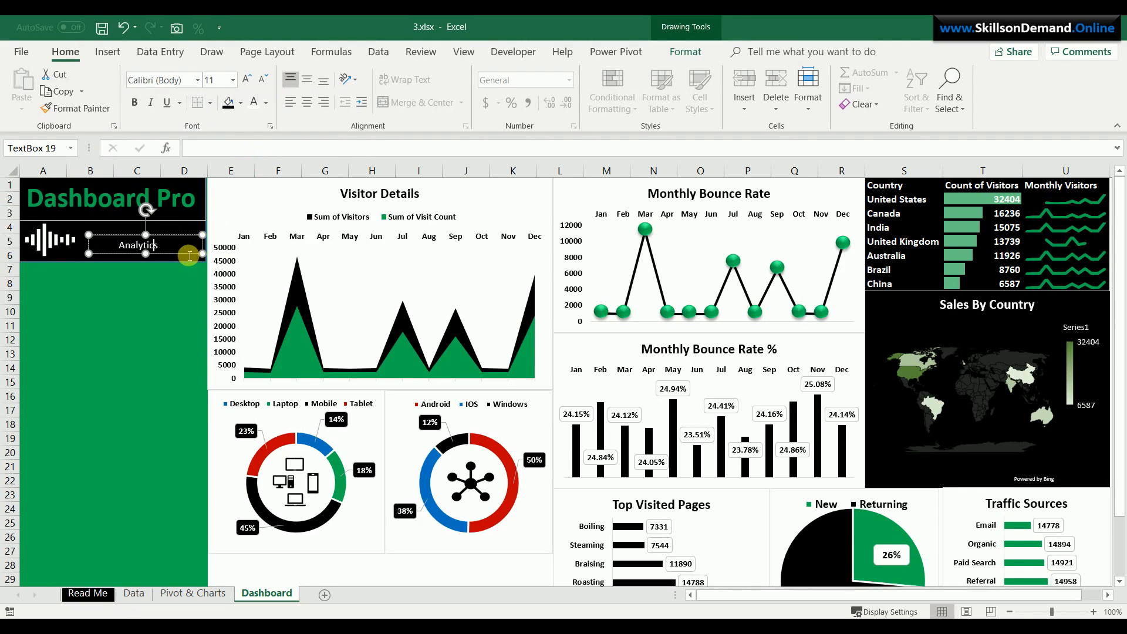
Enlarge the "Web Analytics" text to 16 pt and extend its text box upward within the black header
drag(161, 246, 76, 250)
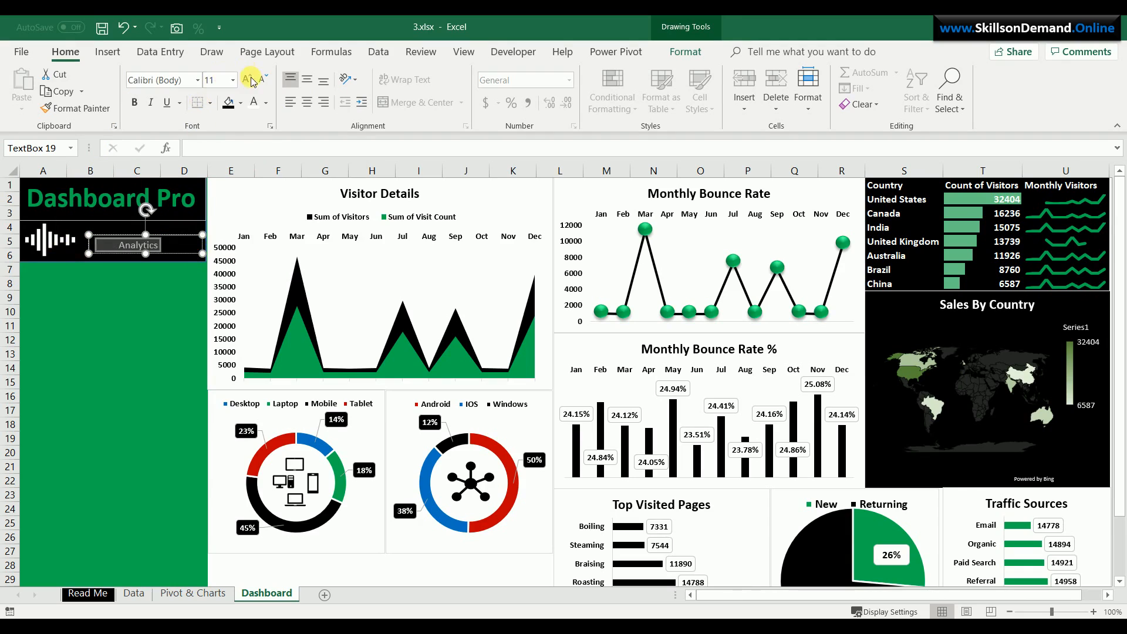
click(254, 103)
click(246, 79)
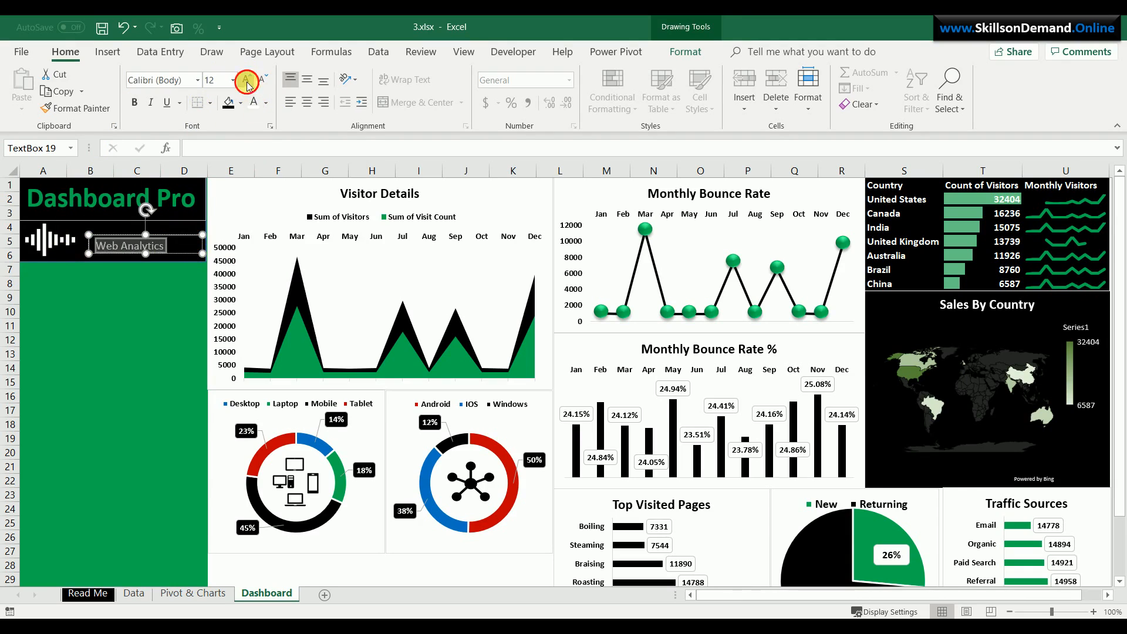
click(247, 80)
click(247, 80)
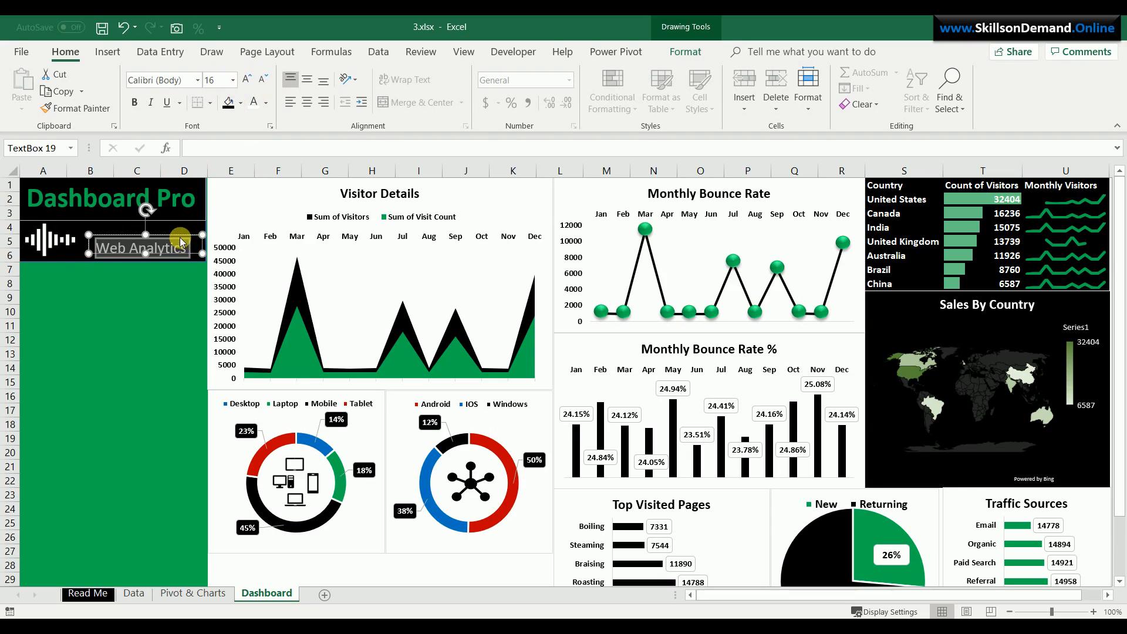
drag(184, 236, 184, 227)
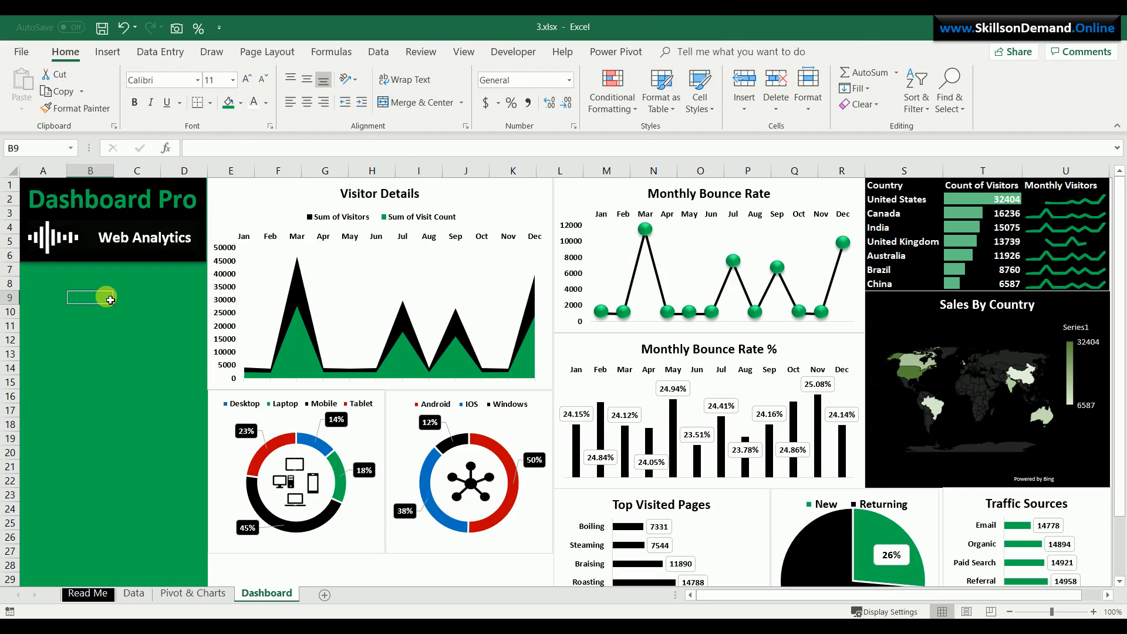
Copy the "Web Analytics" text box into the green area below the header, narrow the copy and duplicate it alongside
click(128, 241)
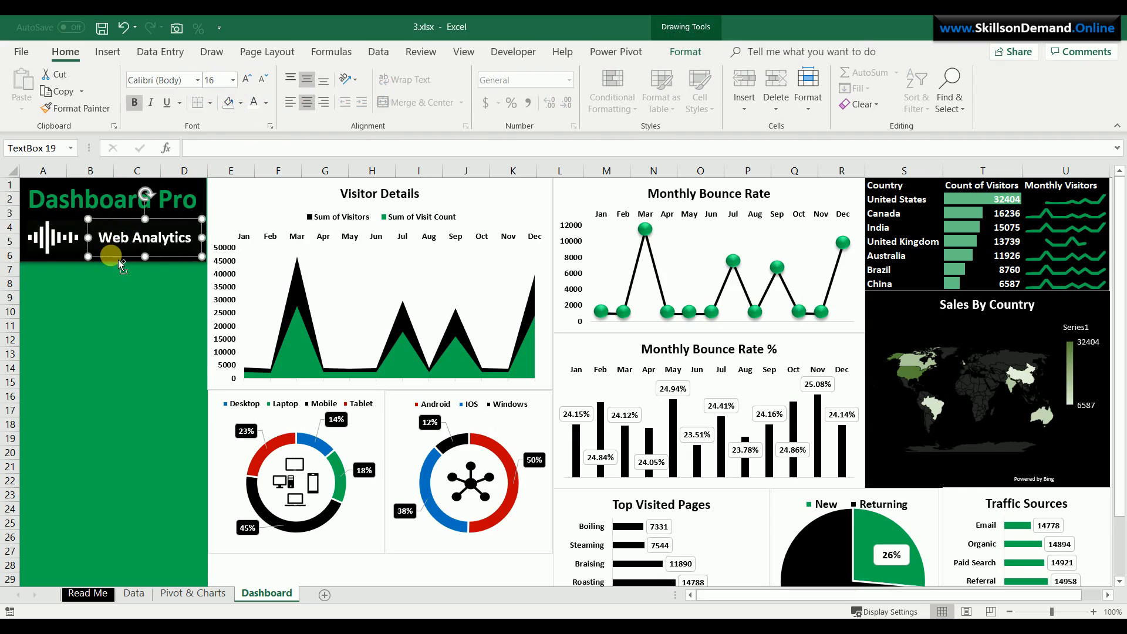
key(ctrl+c)
key(ctrl+v)
drag(111, 269, 32, 316)
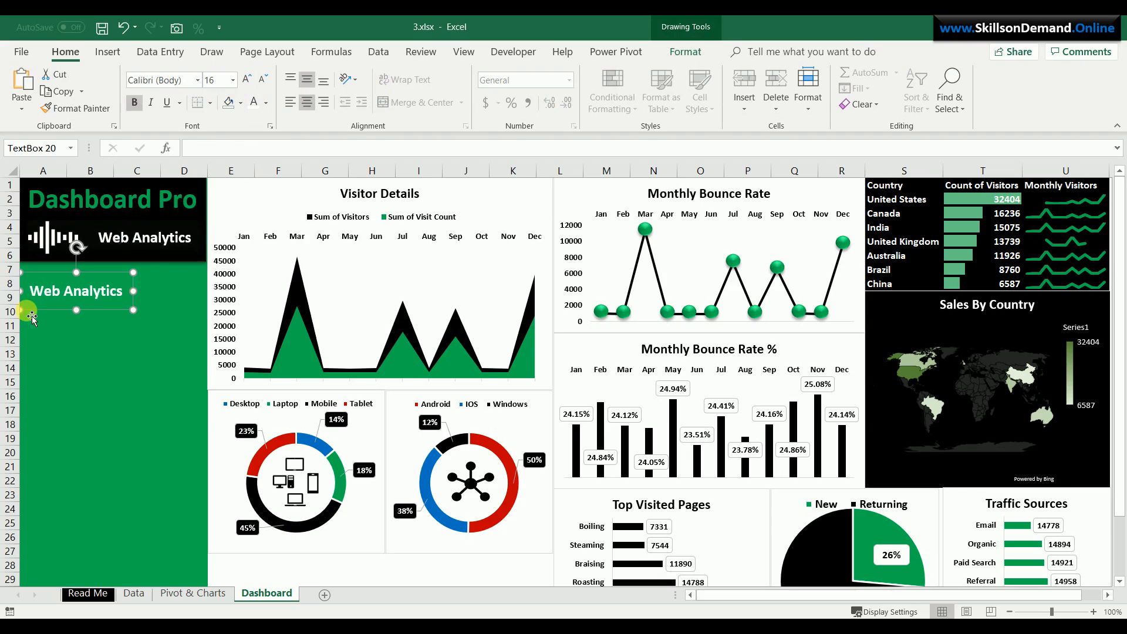
drag(133, 291, 182, 317)
key(ctrl+d)
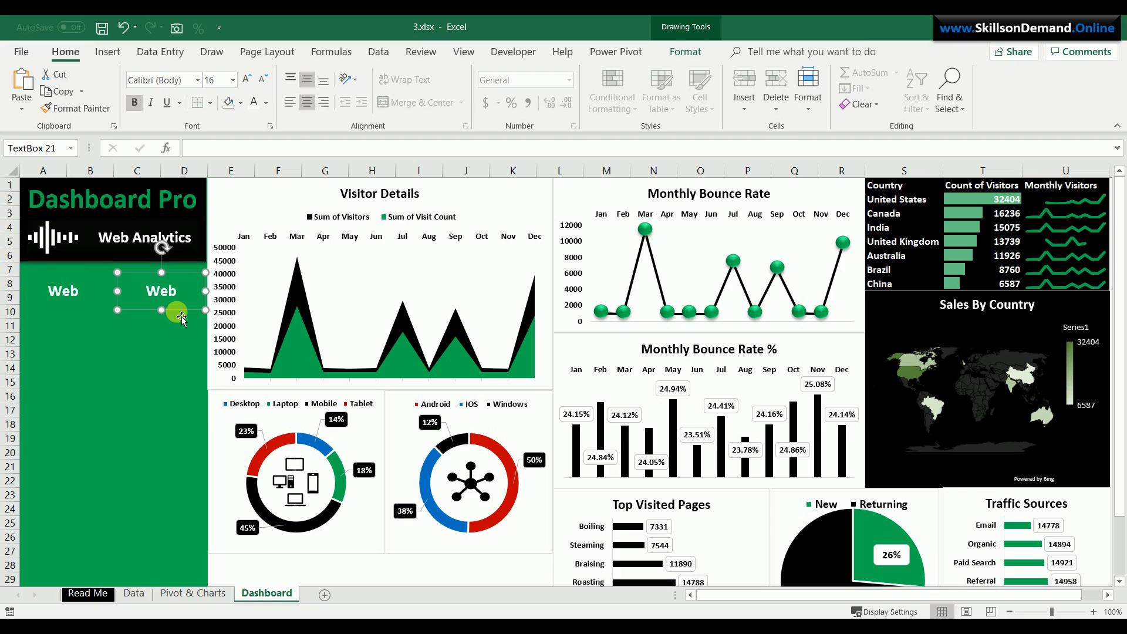
Replace the text of the first copied text box, below the sound wave icon, with "Years"
drag(89, 304, 15, 302)
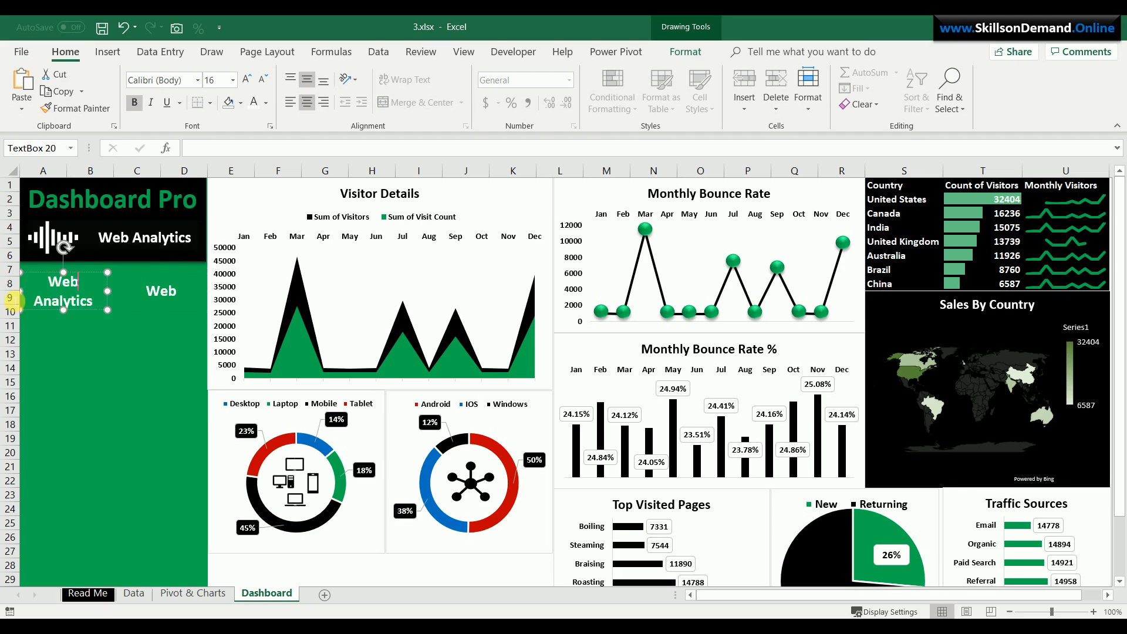
drag(80, 281, 47, 281)
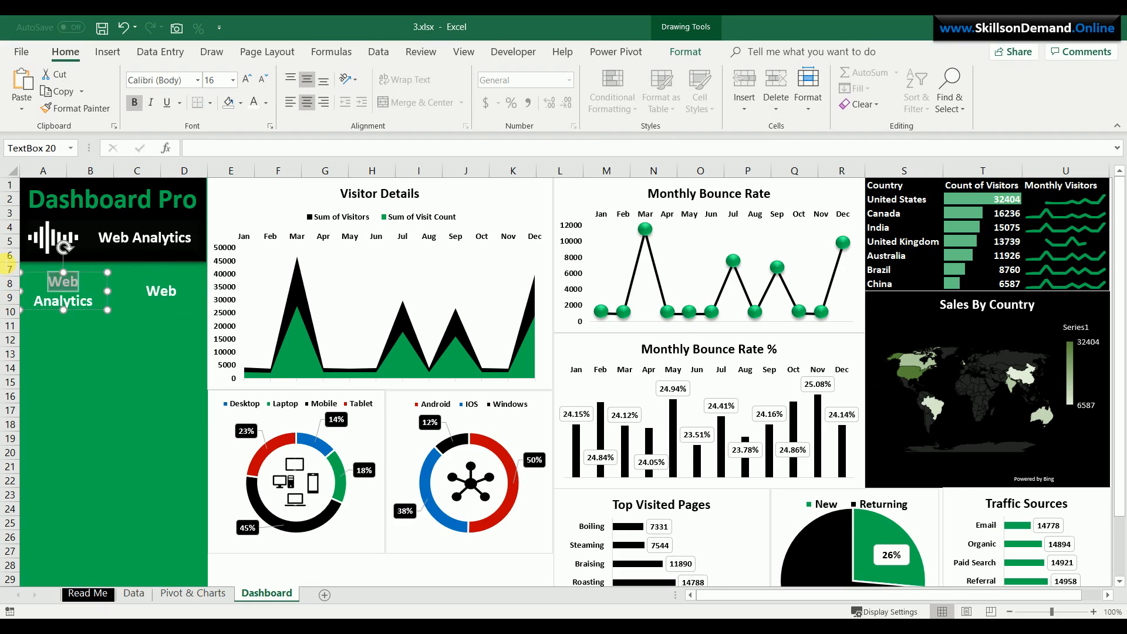
shift+click(101, 307)
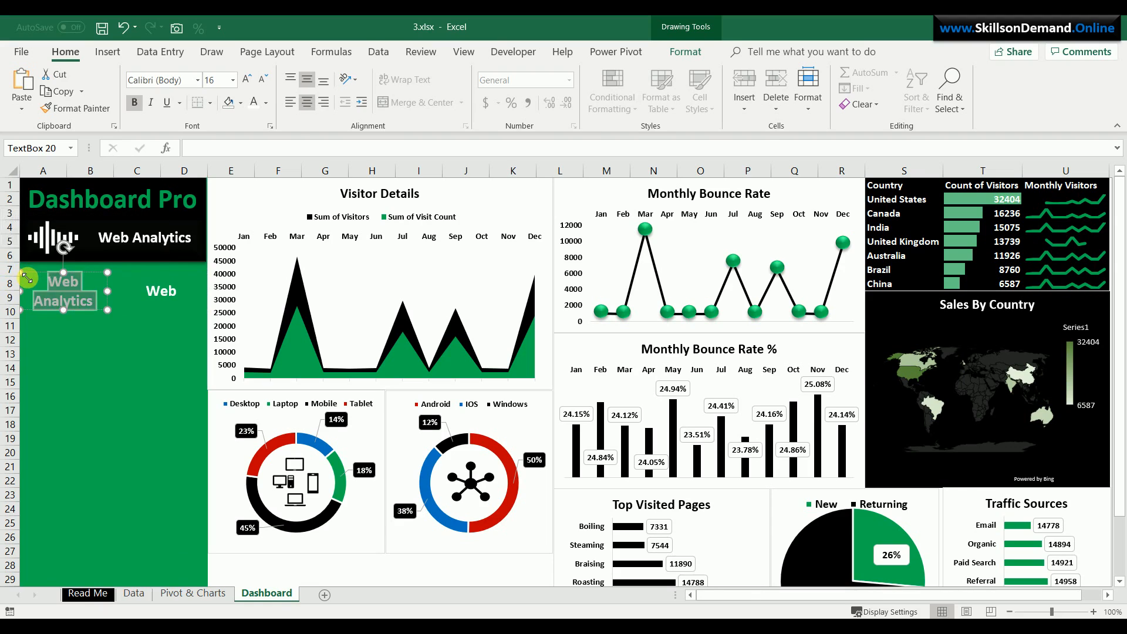
text(Years)
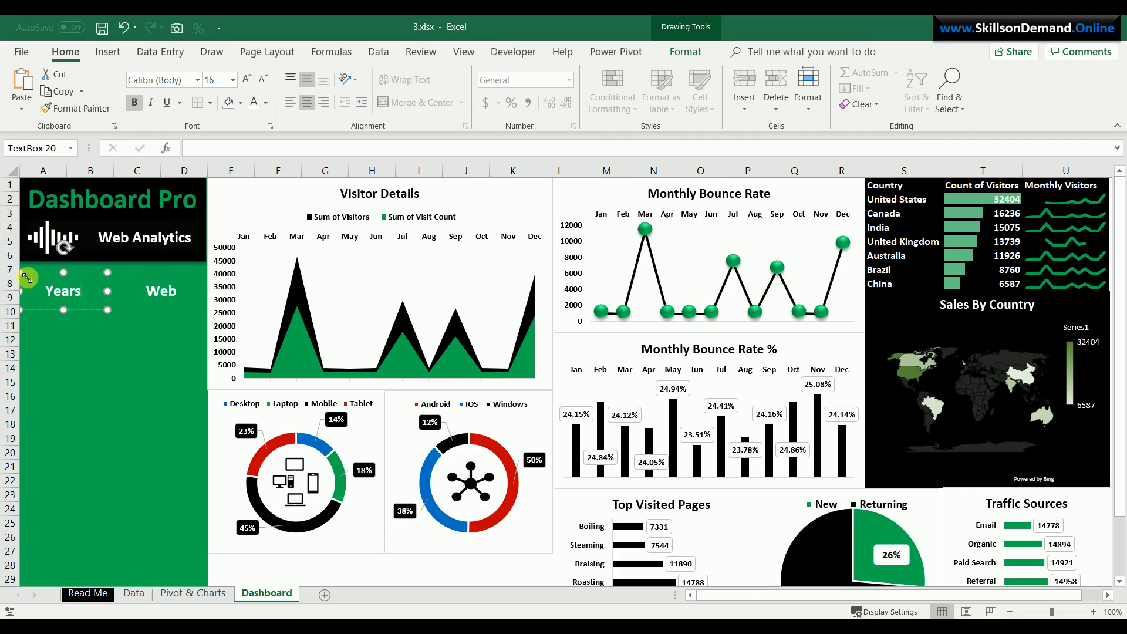
Clear the text box beside "Years" and link it to cell B1 of the Pivot & Charts sheet
click(187, 302)
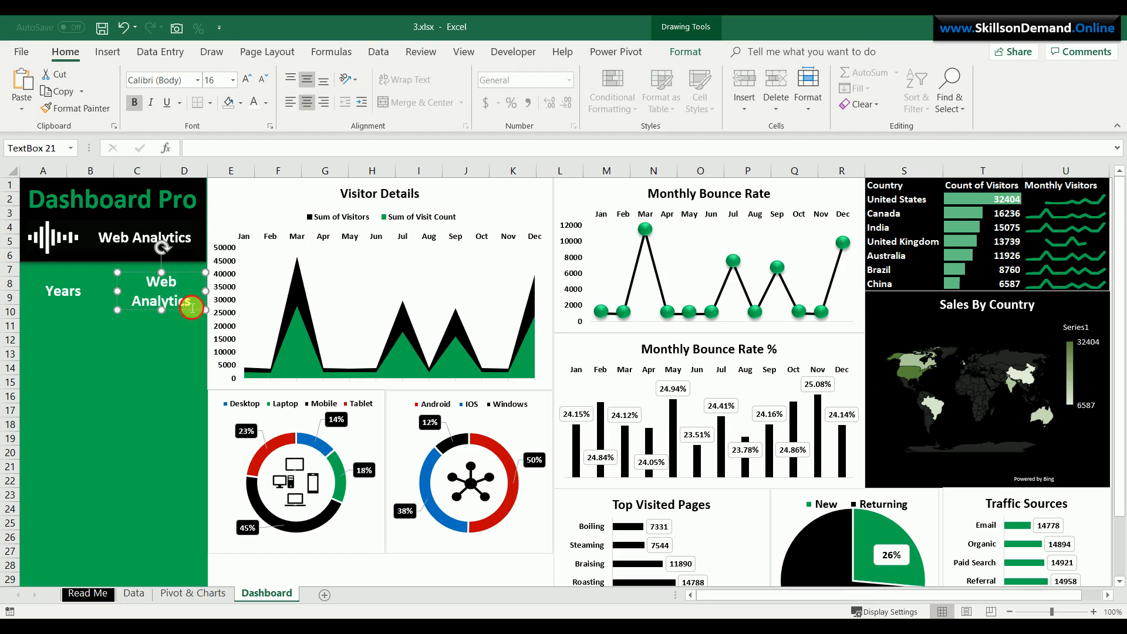
drag(189, 302, 79, 282)
key(Delete)
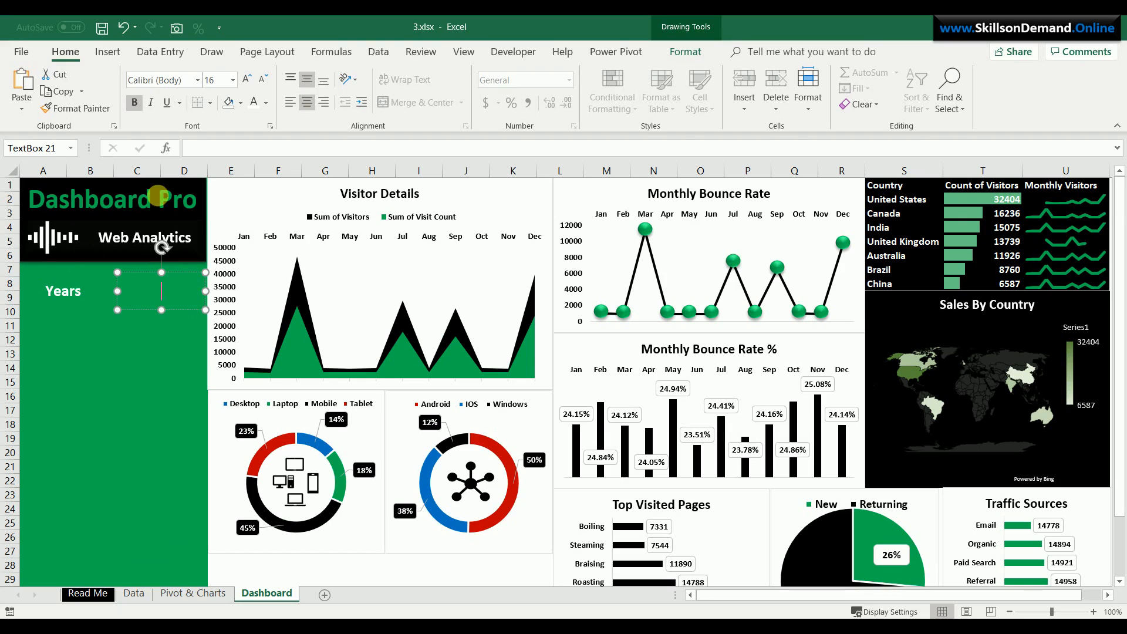
text(=)
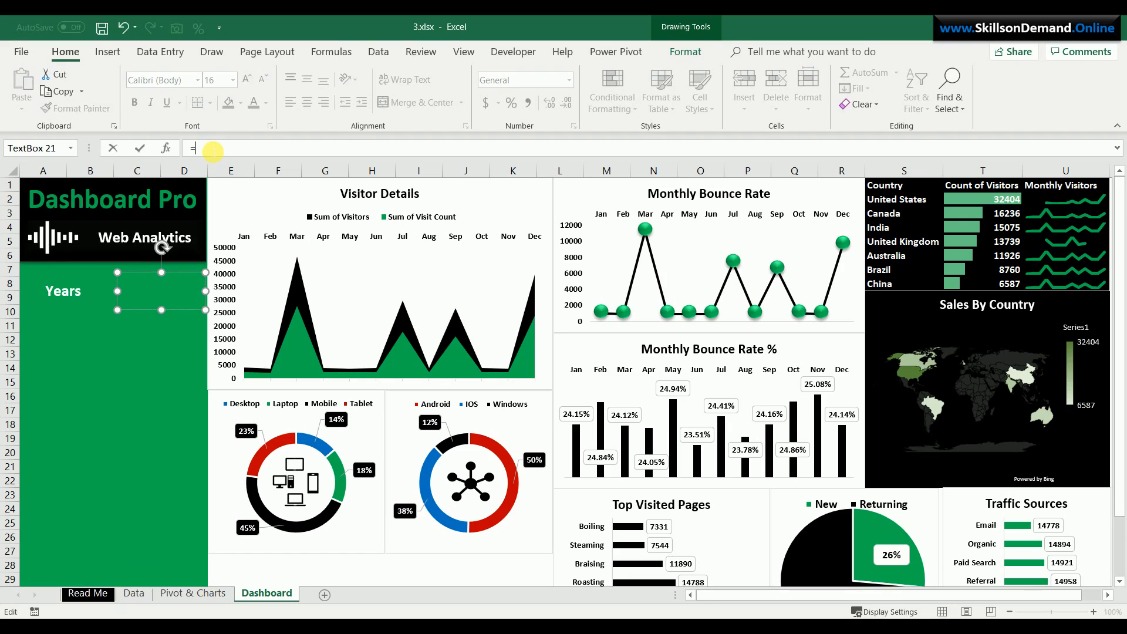
click(178, 595)
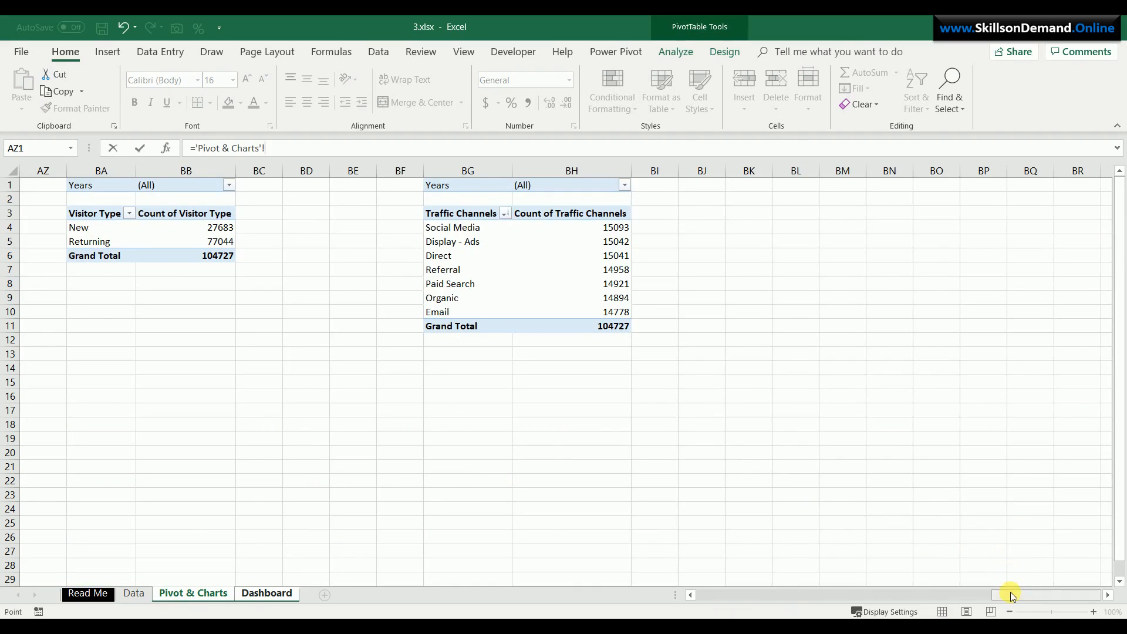
drag(1012, 596, 693, 613)
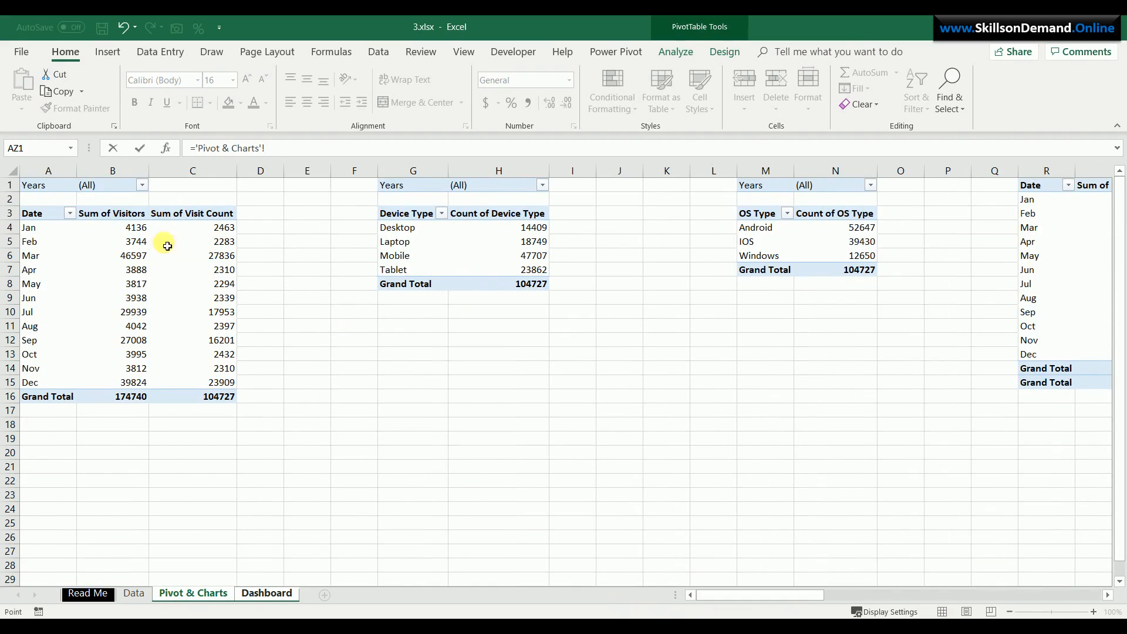
click(102, 187)
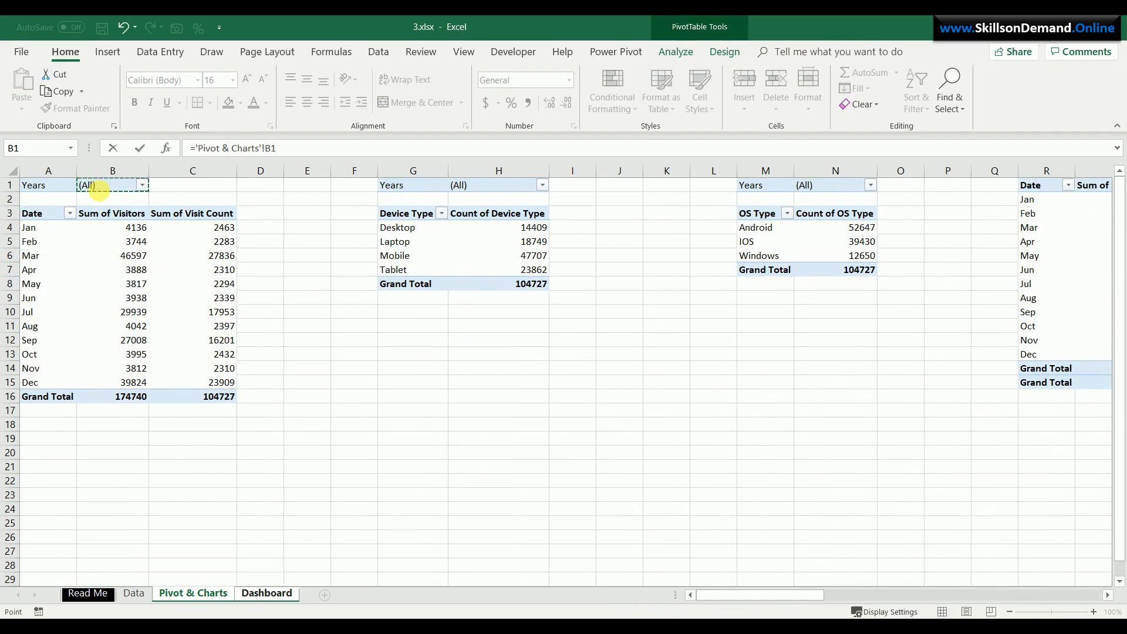
key(Return)
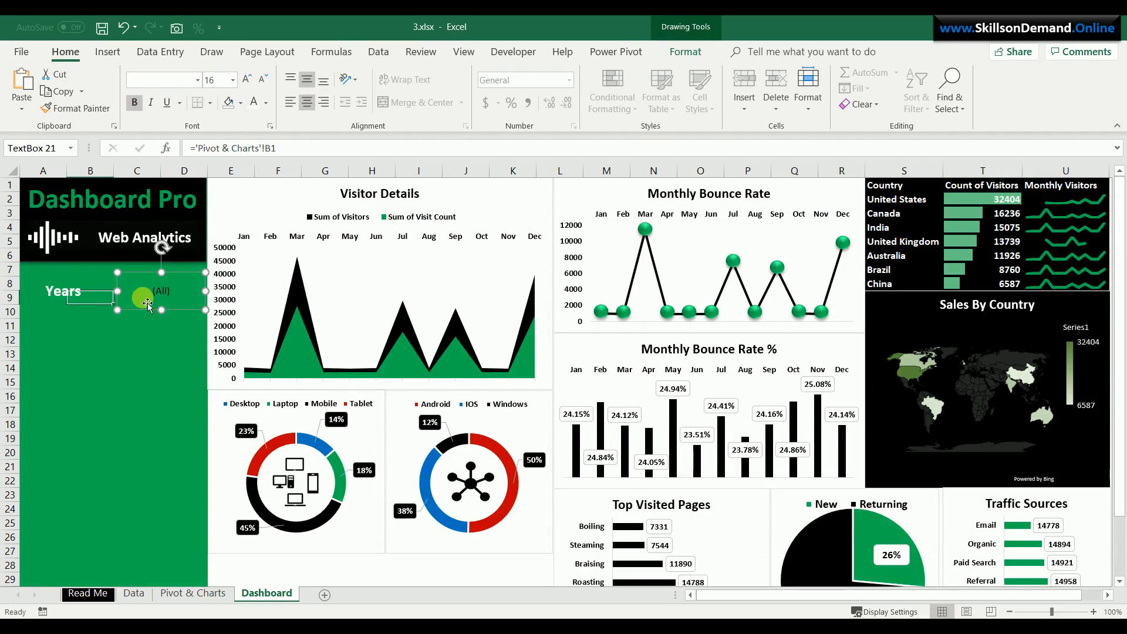
Color the linked year text box's text white and enlarge it to 28 pt without bold
click(251, 105)
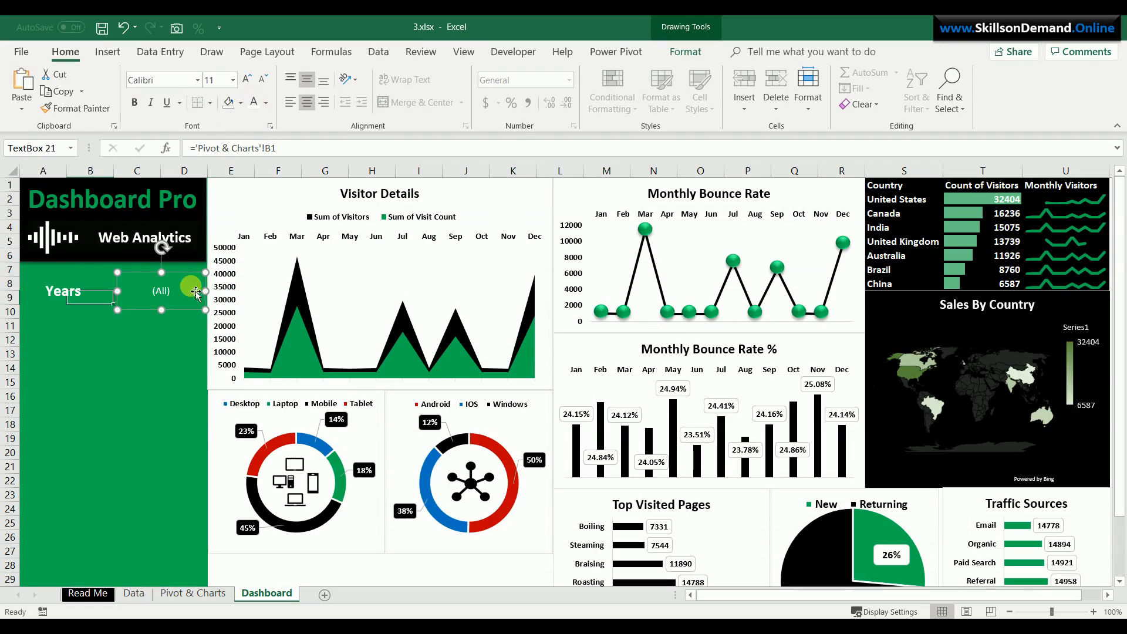
click(134, 107)
click(134, 108)
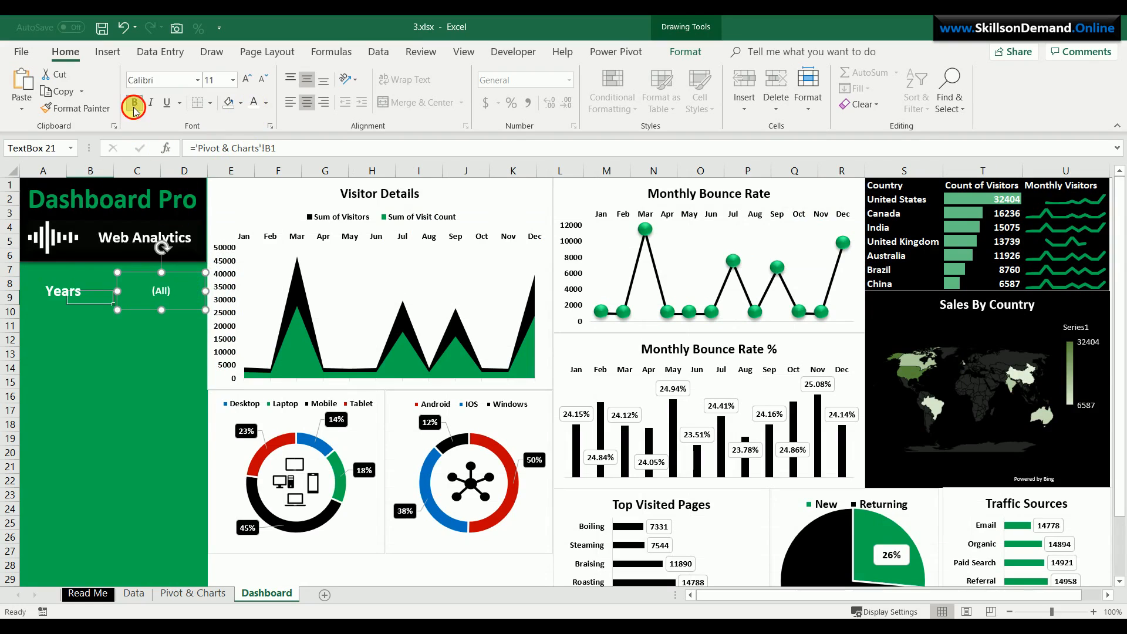
click(251, 77)
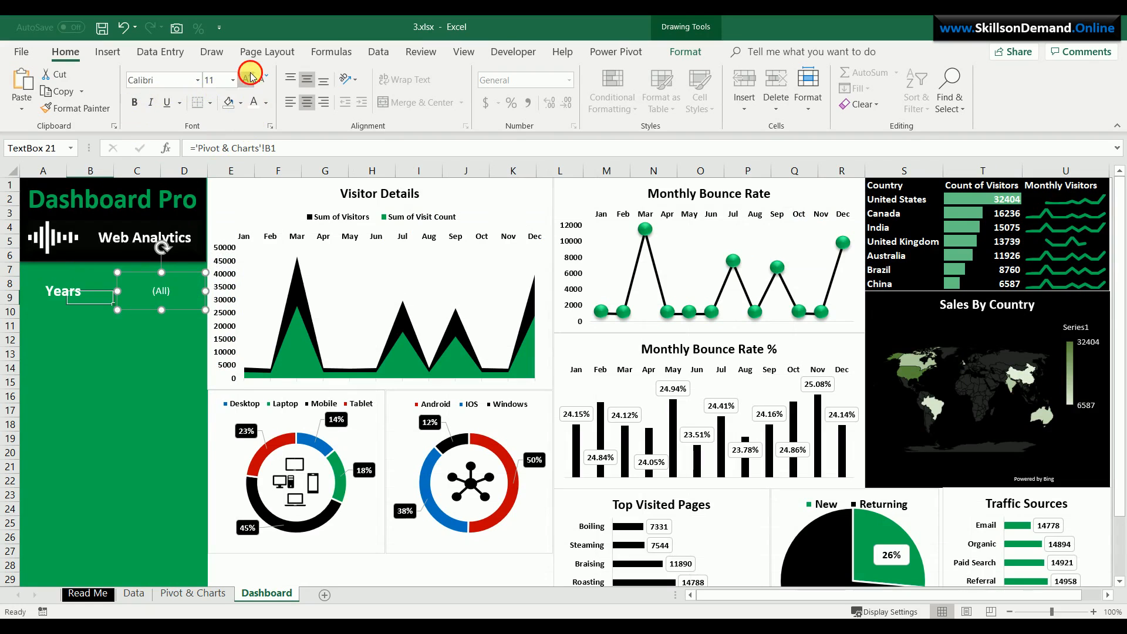
click(251, 76)
click(251, 77)
click(250, 76)
click(251, 77)
click(251, 76)
click(250, 76)
click(250, 76)
click(250, 76)
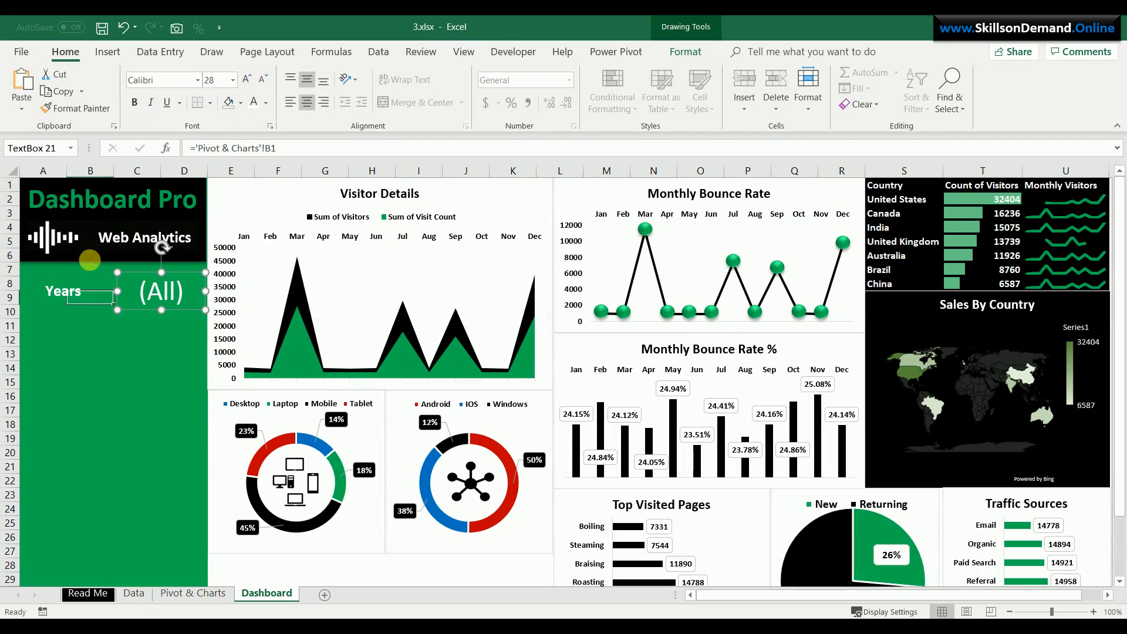
Enlarge the "Years" label text to 32 pt
click(57, 300)
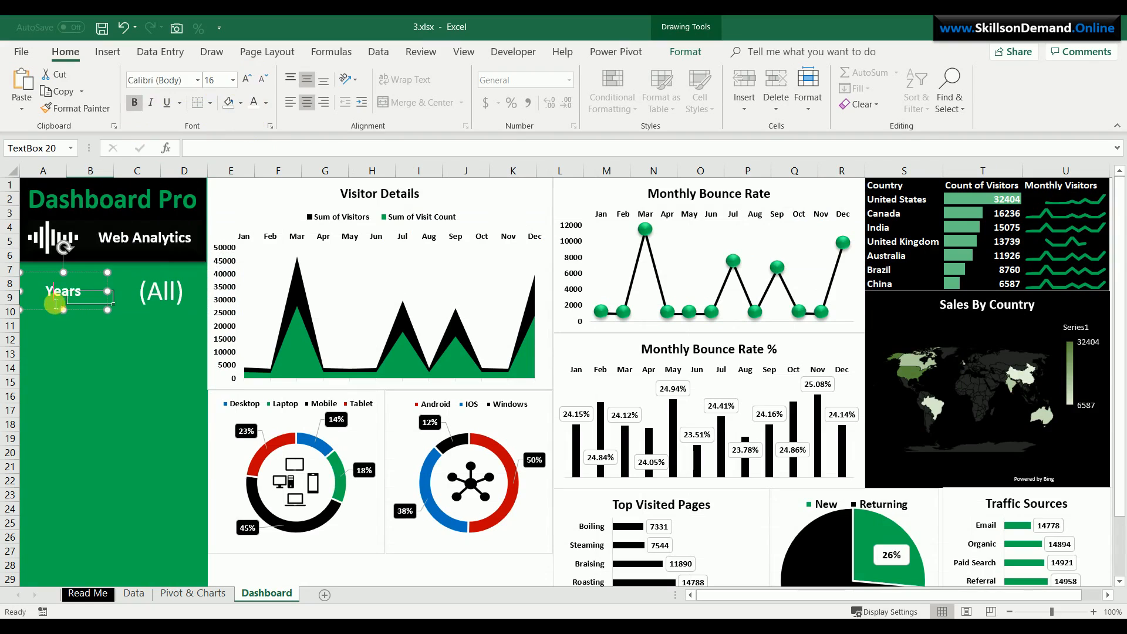
click(247, 78)
click(246, 78)
click(247, 78)
click(247, 78)
click(247, 78)
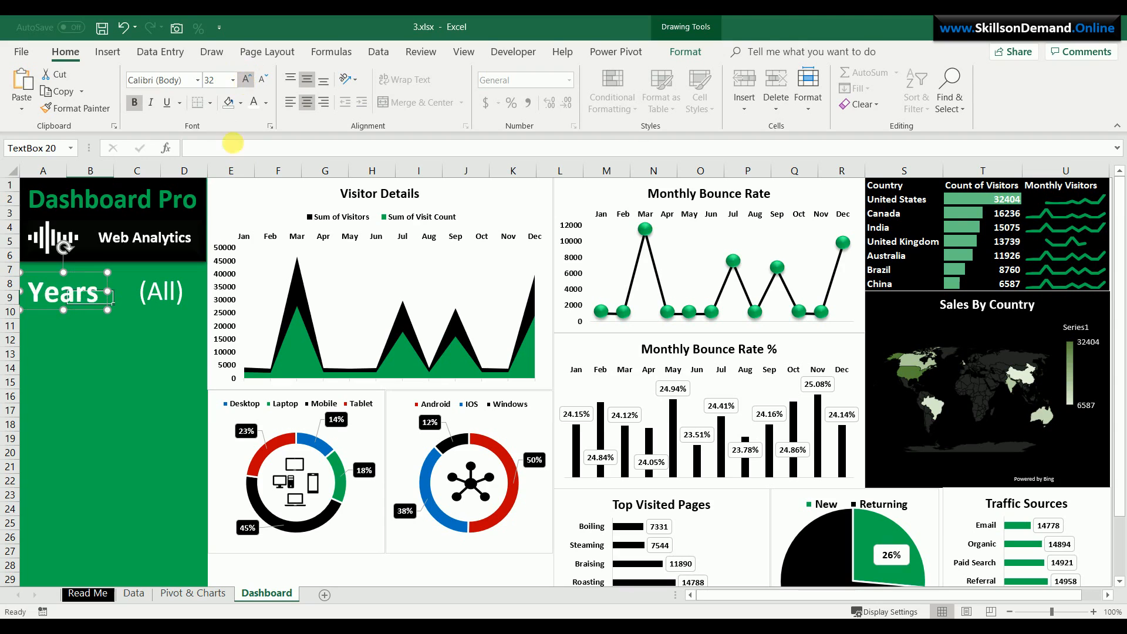
click(107, 364)
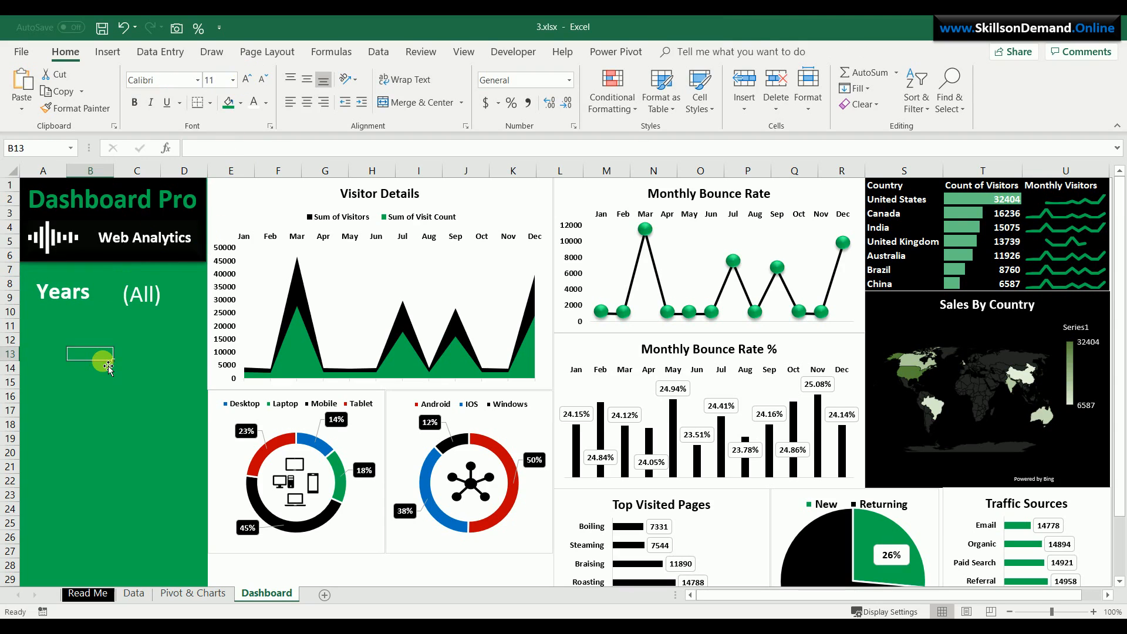
Draw a straight line about 2.45" wide across the green side area beneath "Years" and the linked year value
click(107, 53)
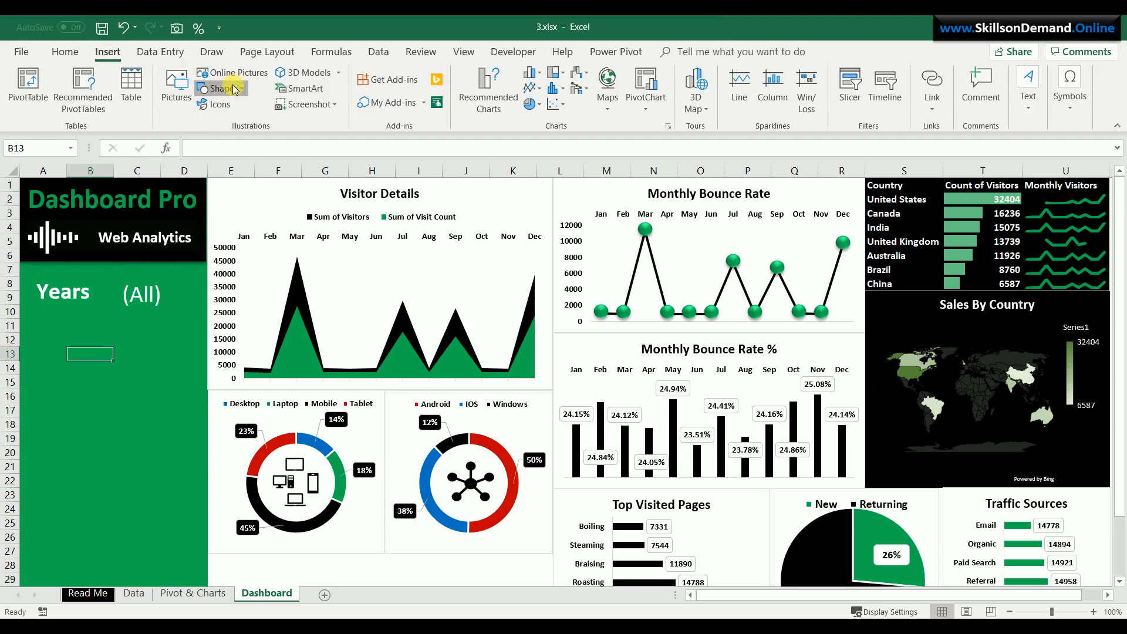
click(233, 88)
click(218, 118)
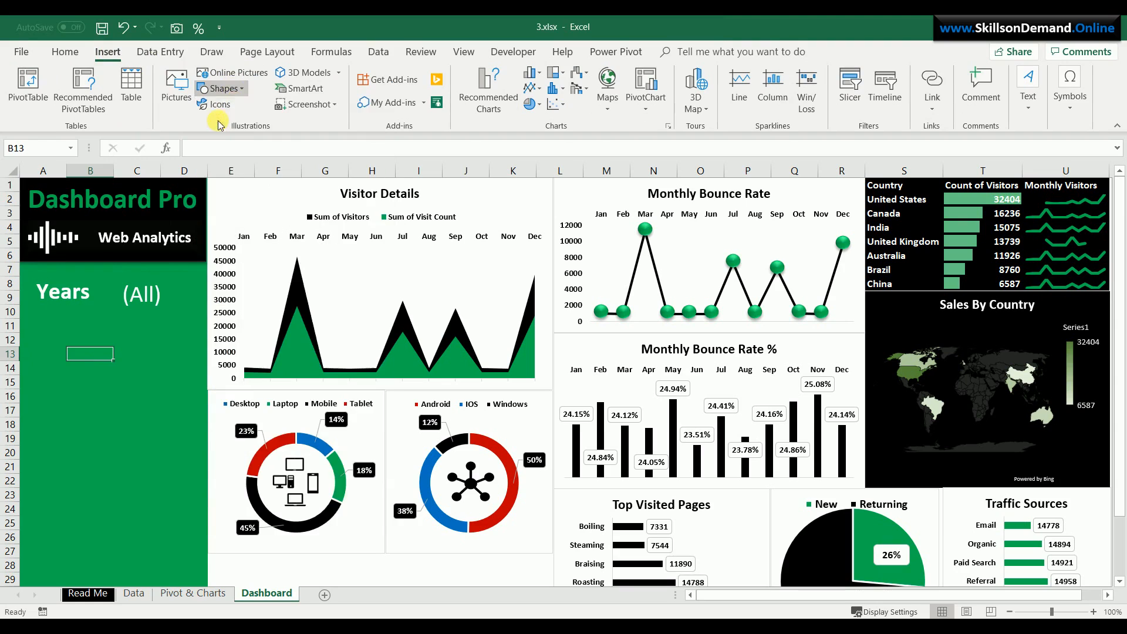
mouse_move(24, 320)
mouse_down()
mouse_move(202, 326)
mouse_move(199, 315)
mouse_up()
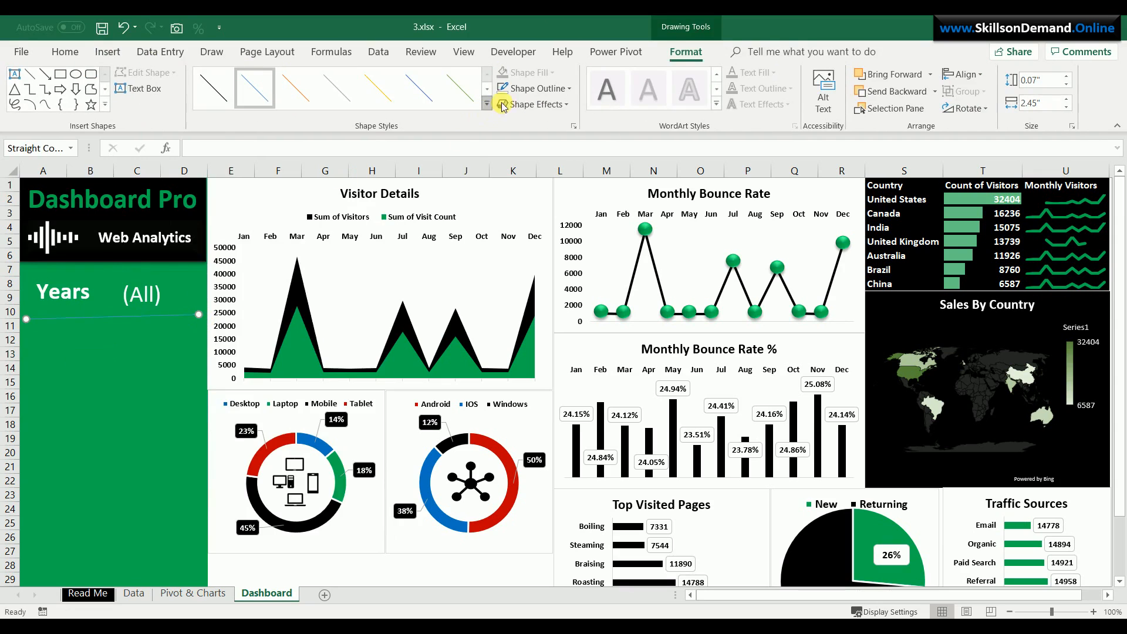
Apply the thickest black theme style to the line beneath "Years" and level it at about 2.48" wide
click(534, 90)
click(532, 75)
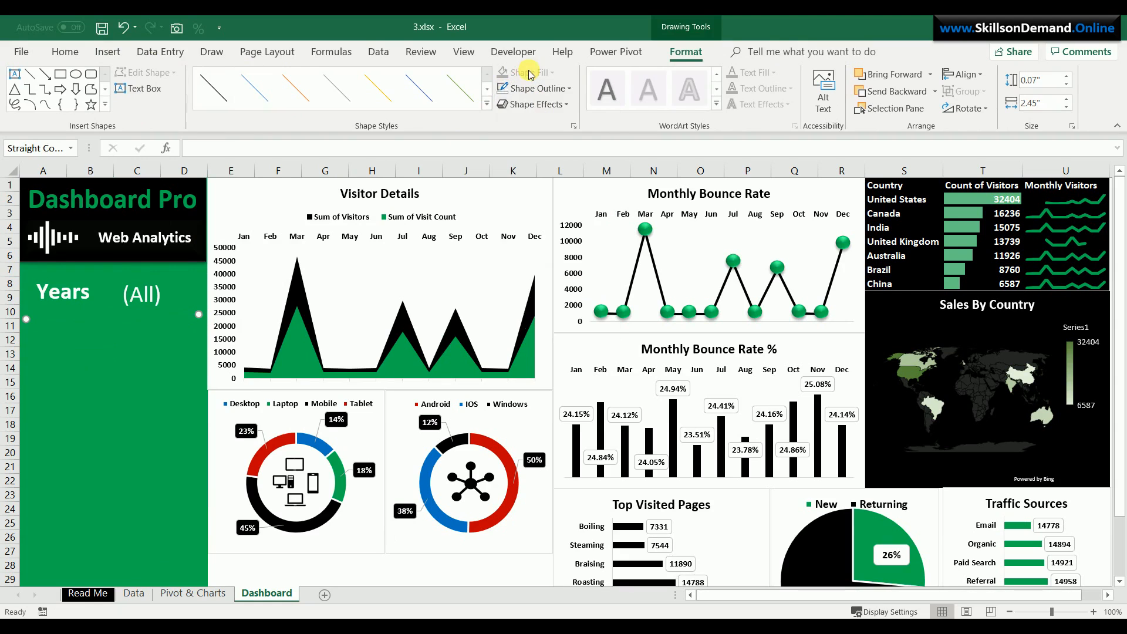
click(487, 106)
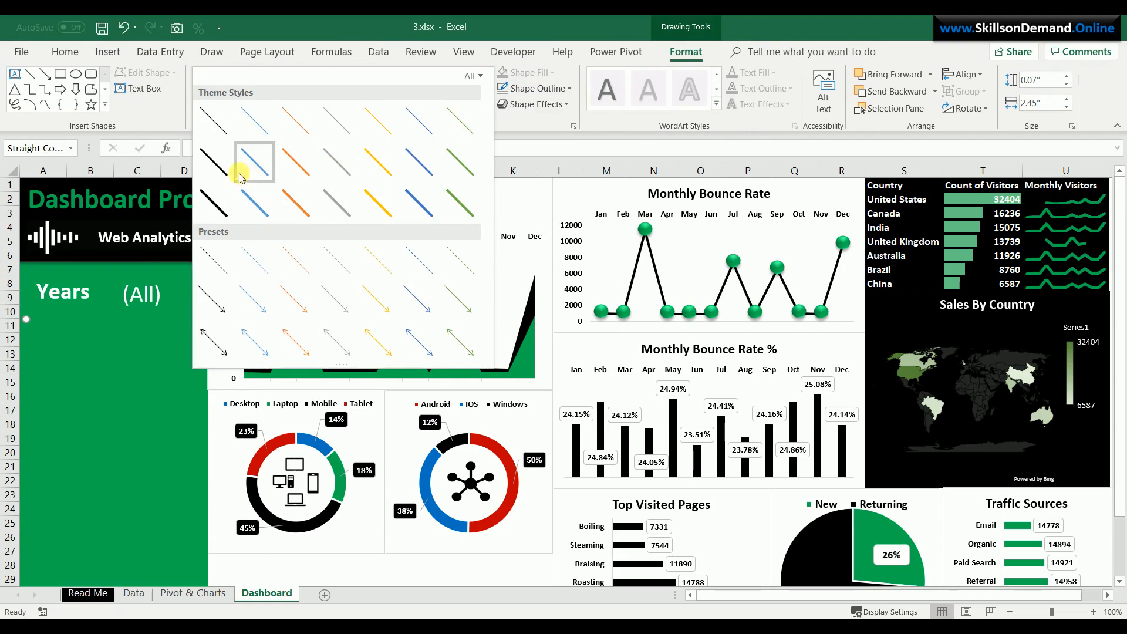
click(213, 202)
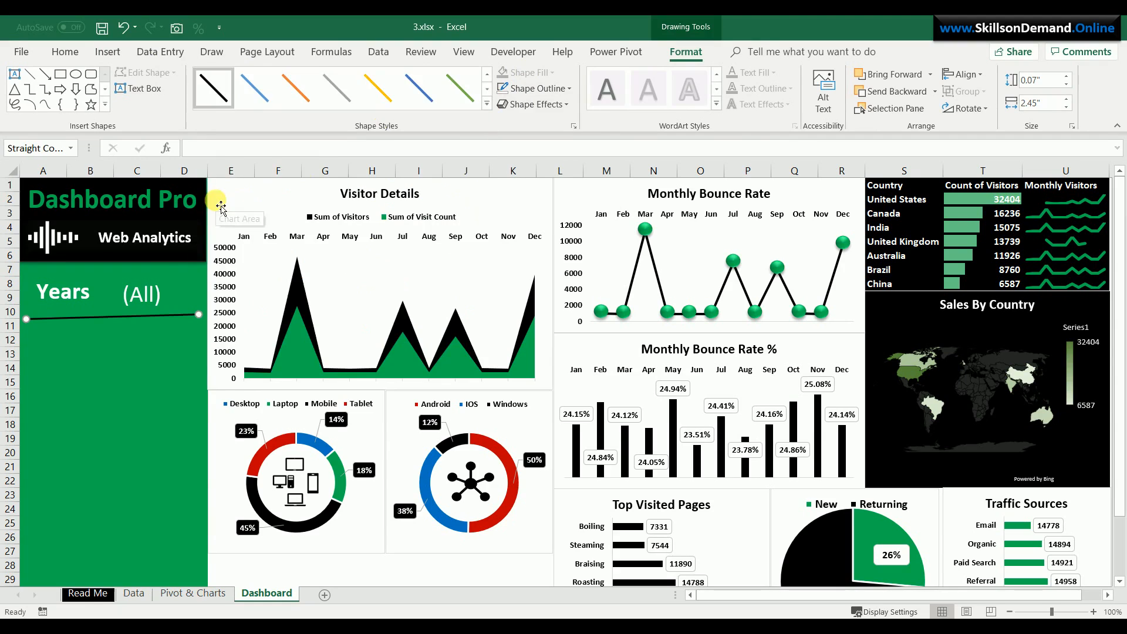
drag(203, 321, 200, 319)
click(167, 346)
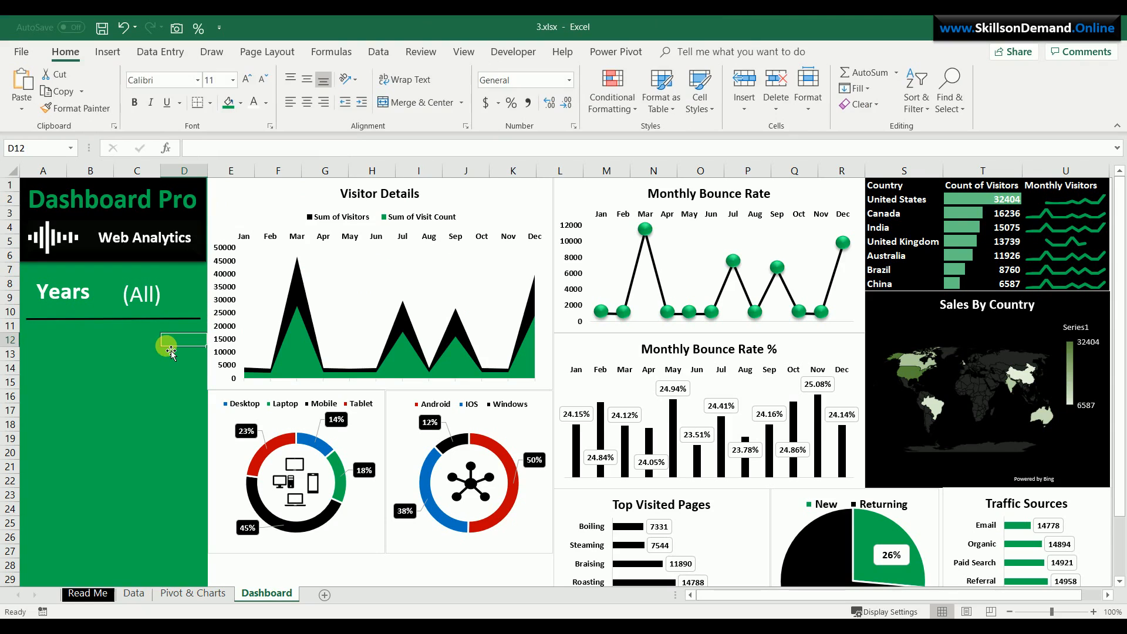
Color the line beneath "Years" white and extend its left end slightly
click(169, 319)
double_click(182, 312)
click(531, 88)
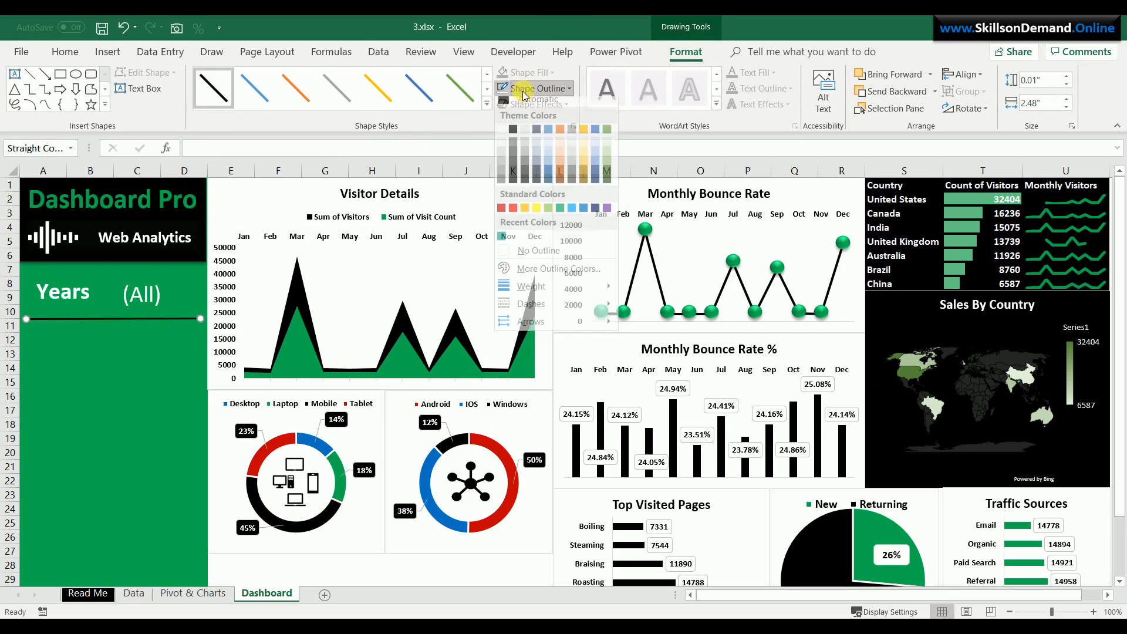
click(502, 137)
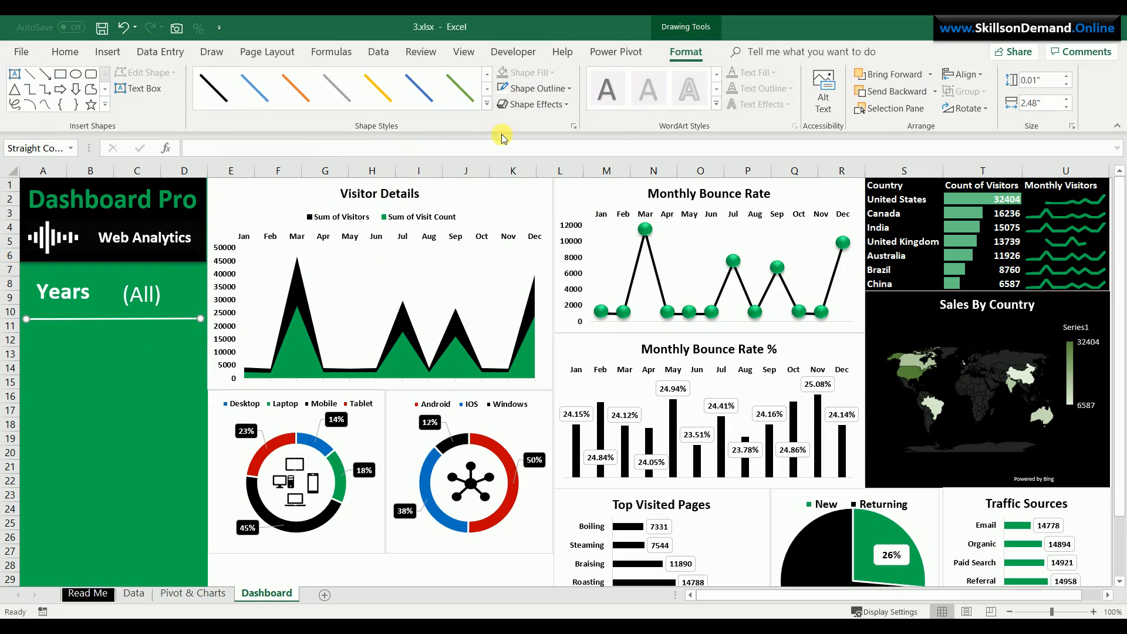
click(137, 384)
double_click(26, 319)
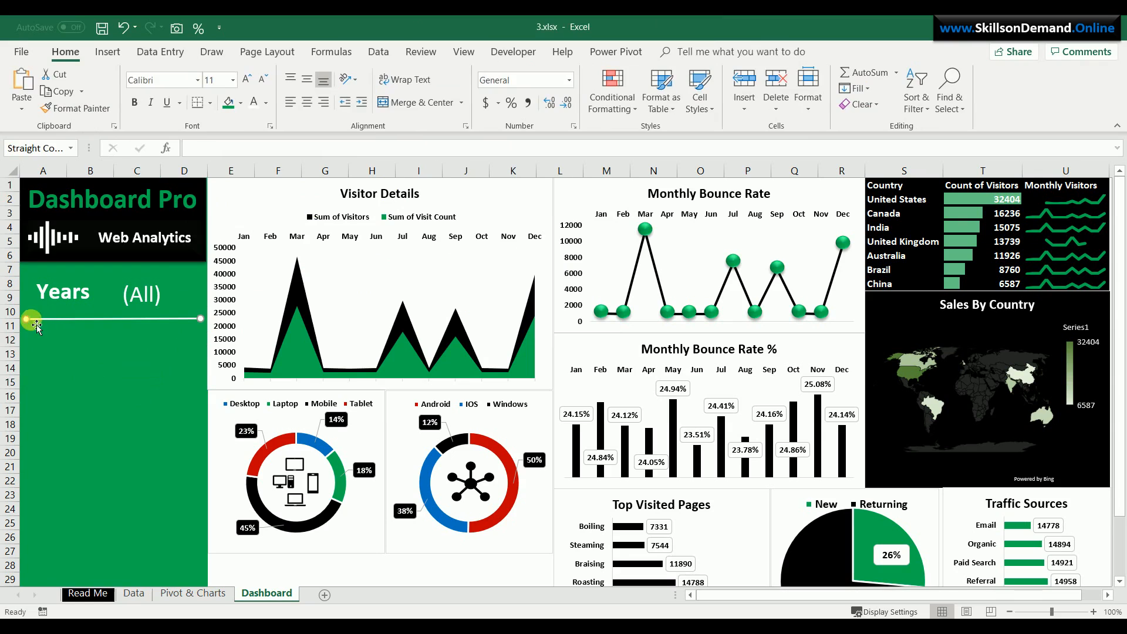
drag(25, 319, 24, 319)
key(Escape)
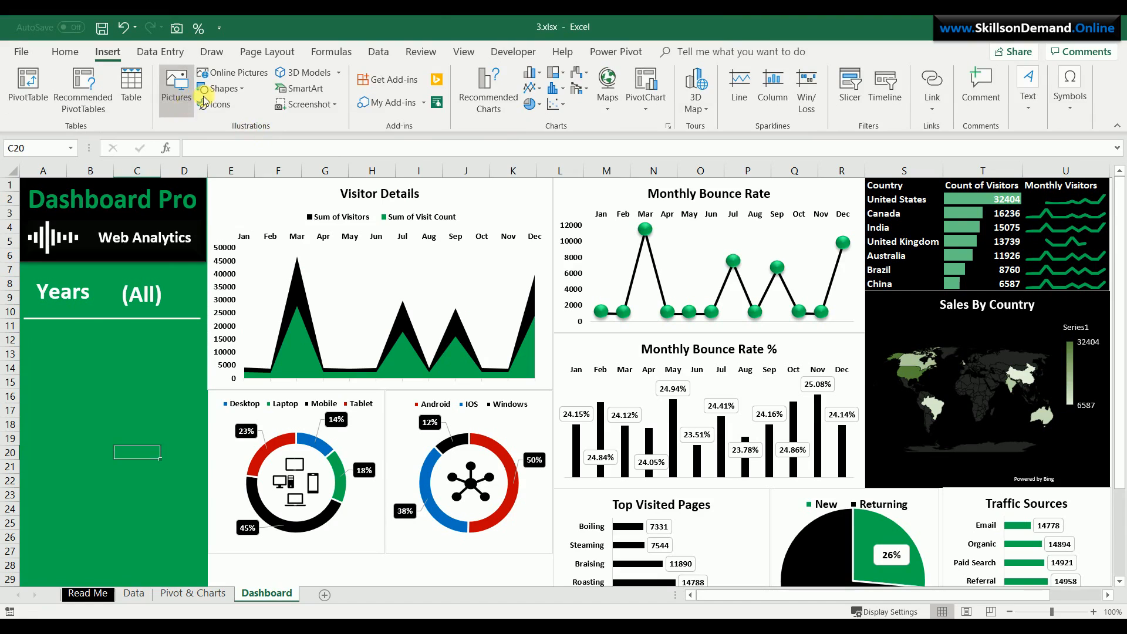
Draw a rectangle about 1.14" by 2.66" across the green side area beneath the white line, with black fill and no outline
click(226, 88)
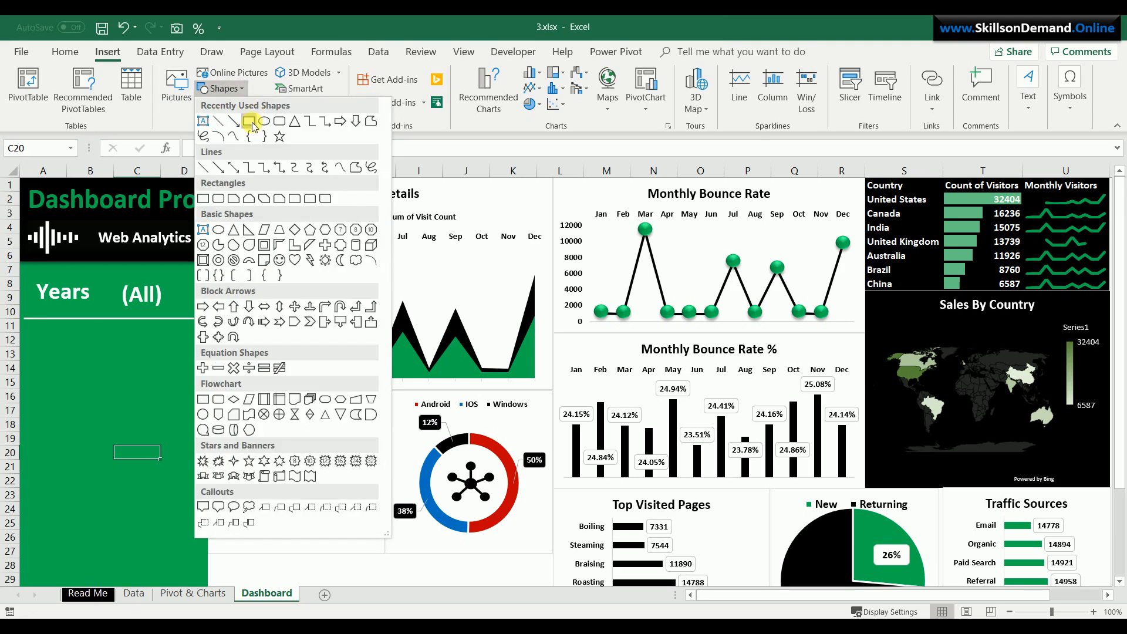
click(249, 121)
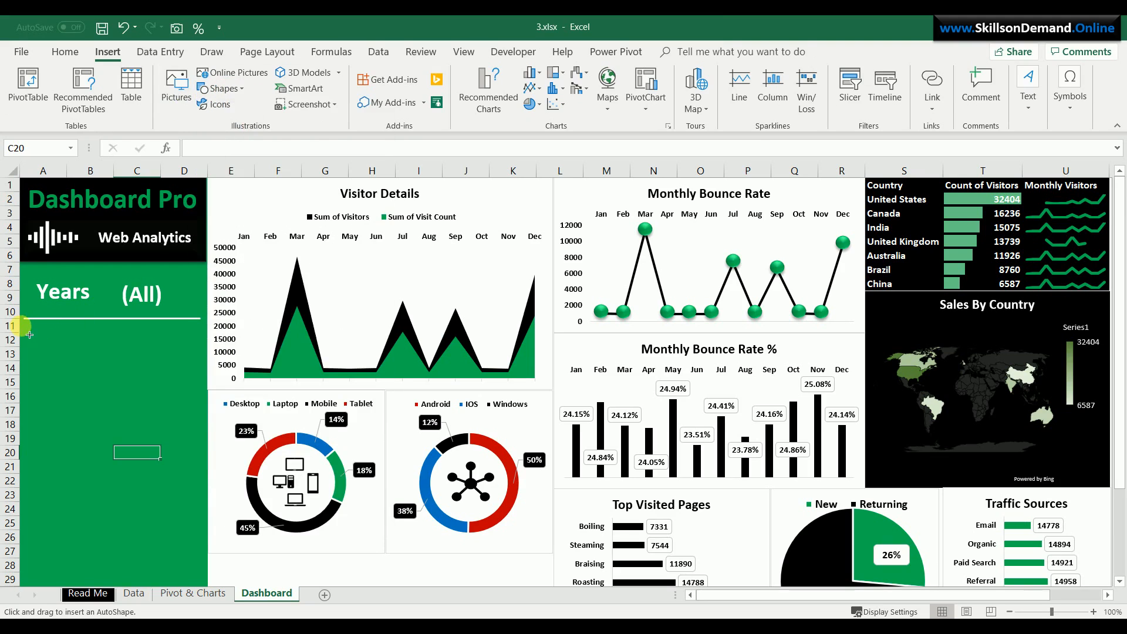
mouse_move(22, 325)
mouse_down()
mouse_move(127, 395)
mouse_move(198, 397)
mouse_move(210, 408)
mouse_up()
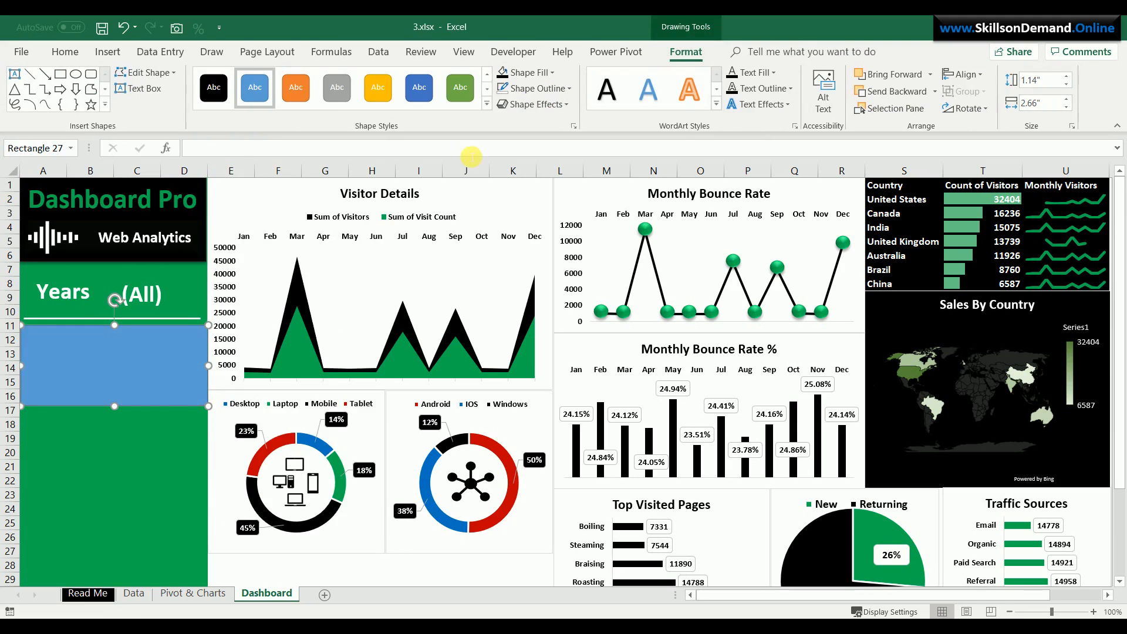
click(504, 78)
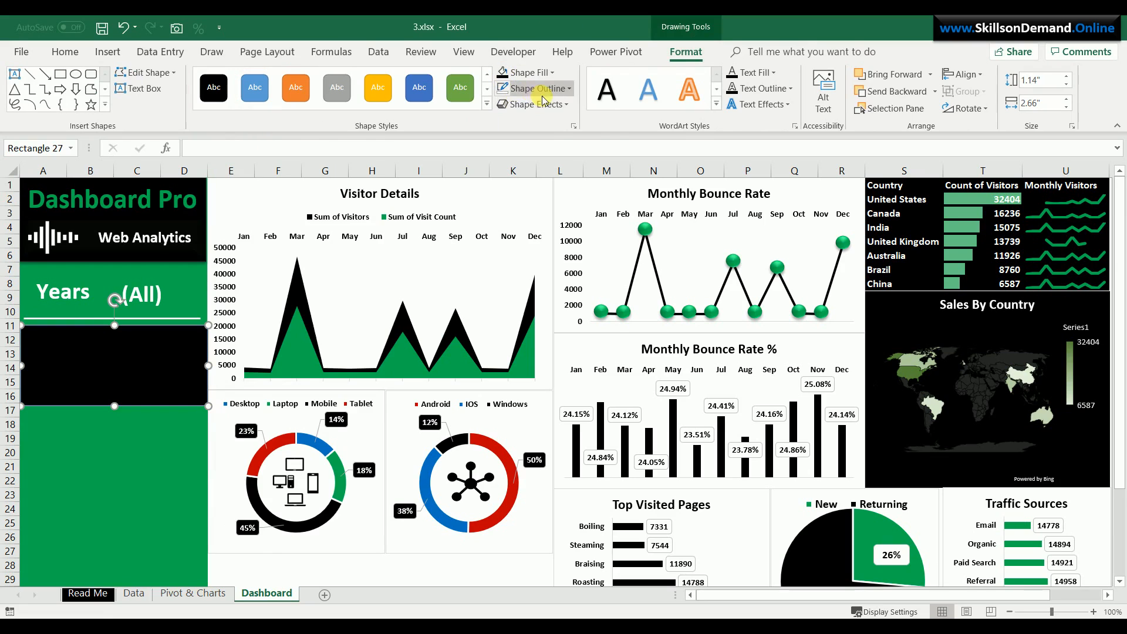
click(535, 88)
click(524, 258)
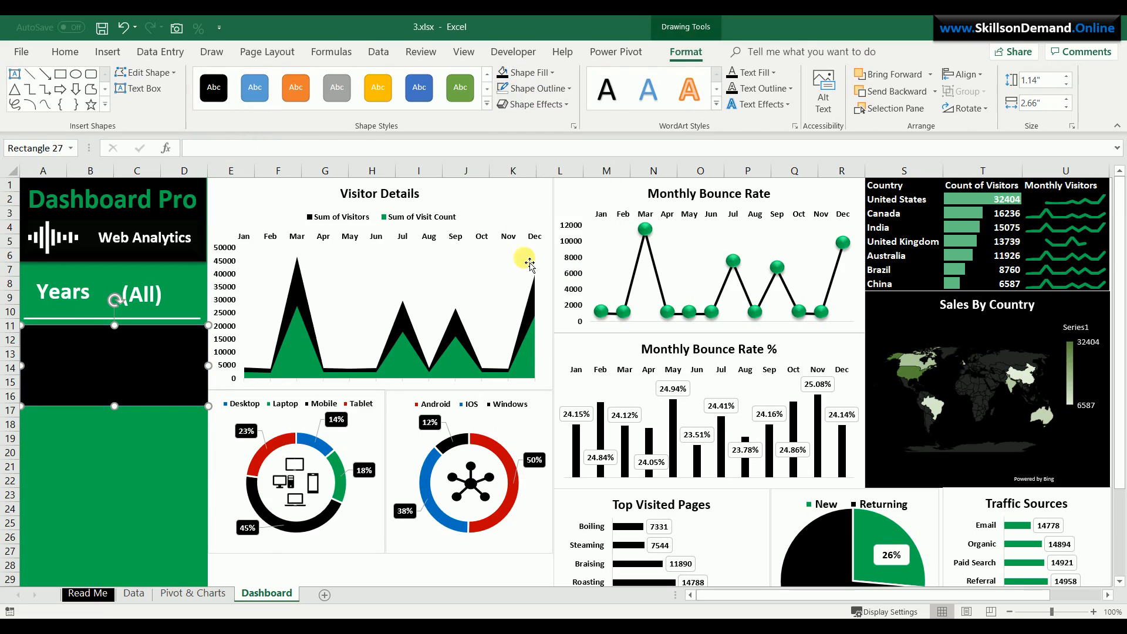
click(124, 466)
Duplicate the "Web Analytics" text box into the upper part of the black rectangle, retitle it "Total Visitors" and shorten it to about 0.4" high
click(157, 238)
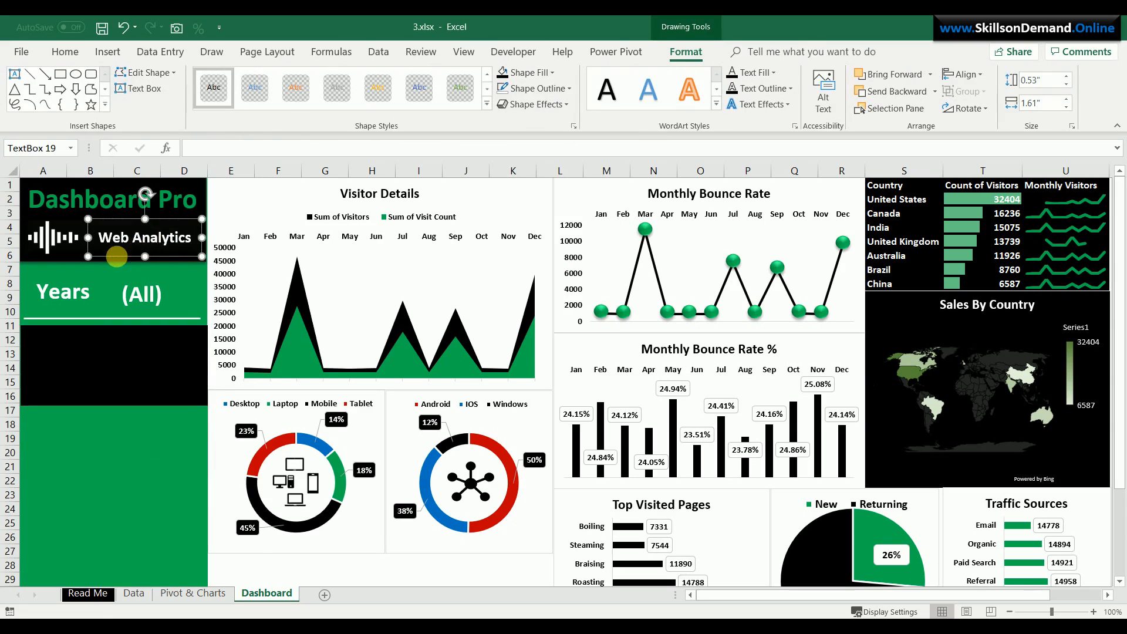
key(ctrl+d)
drag(128, 273, 204, 351)
text(T)
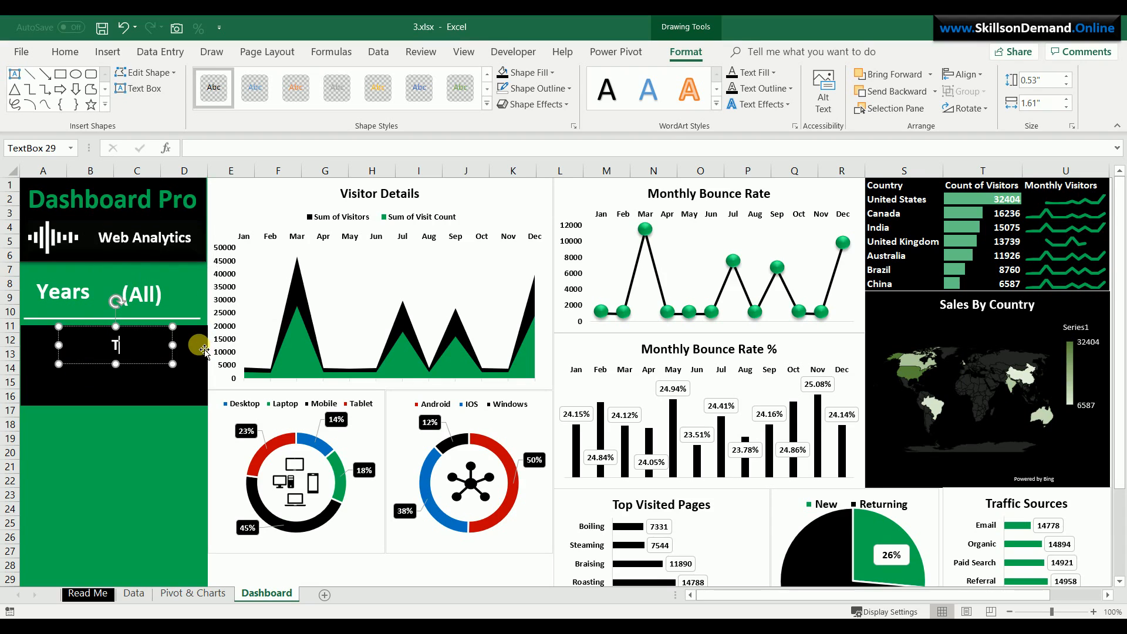
text(otal Visitors)
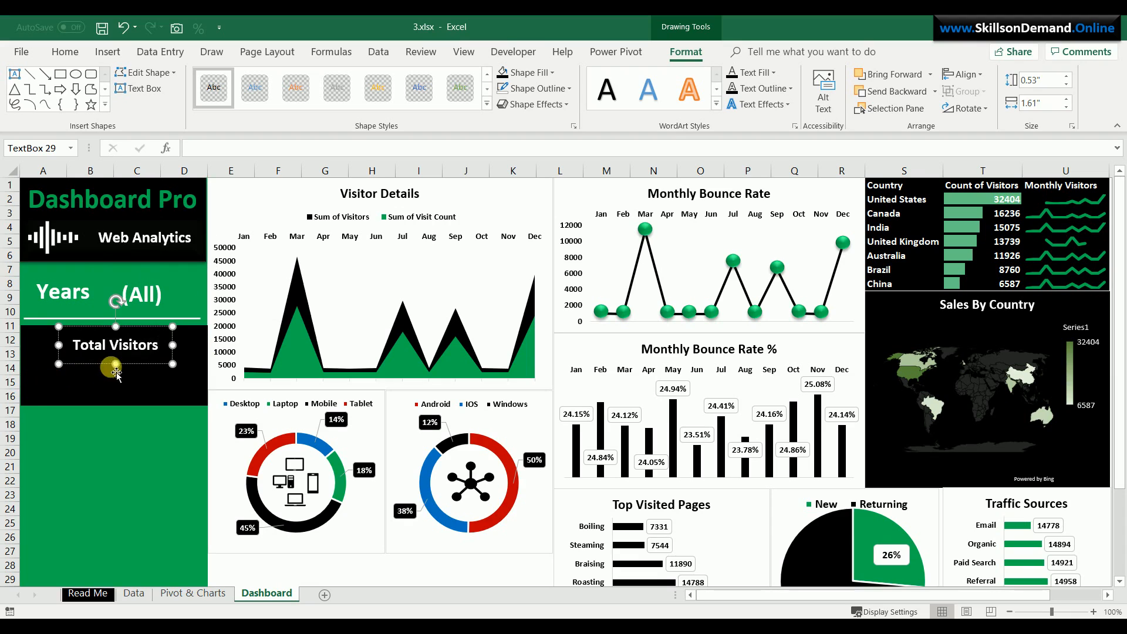
drag(115, 364, 115, 355)
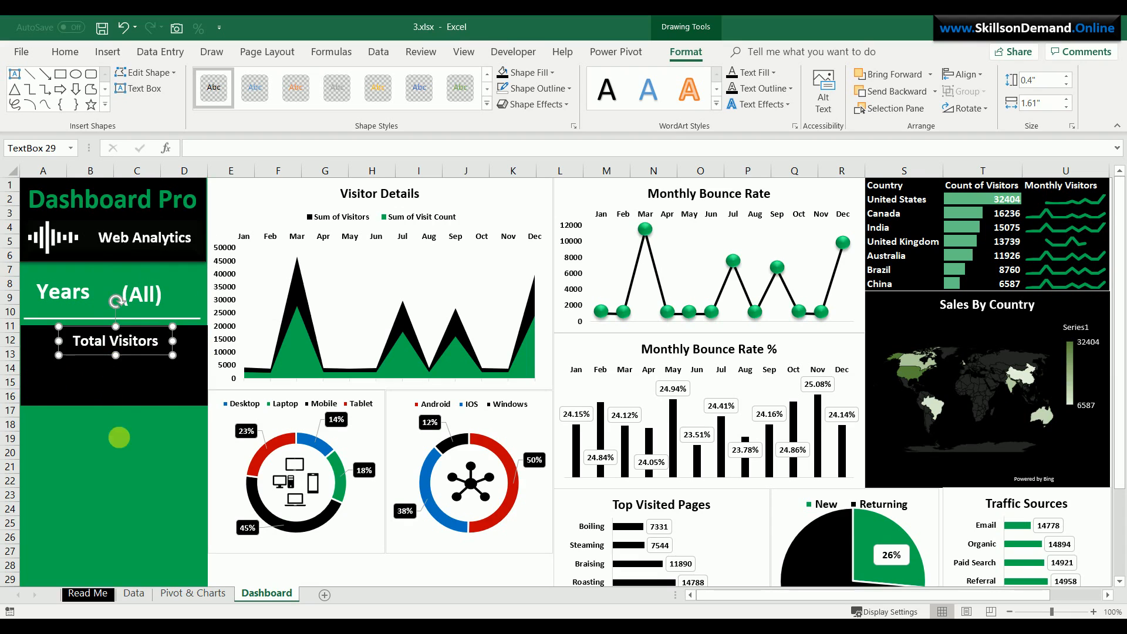
click(122, 440)
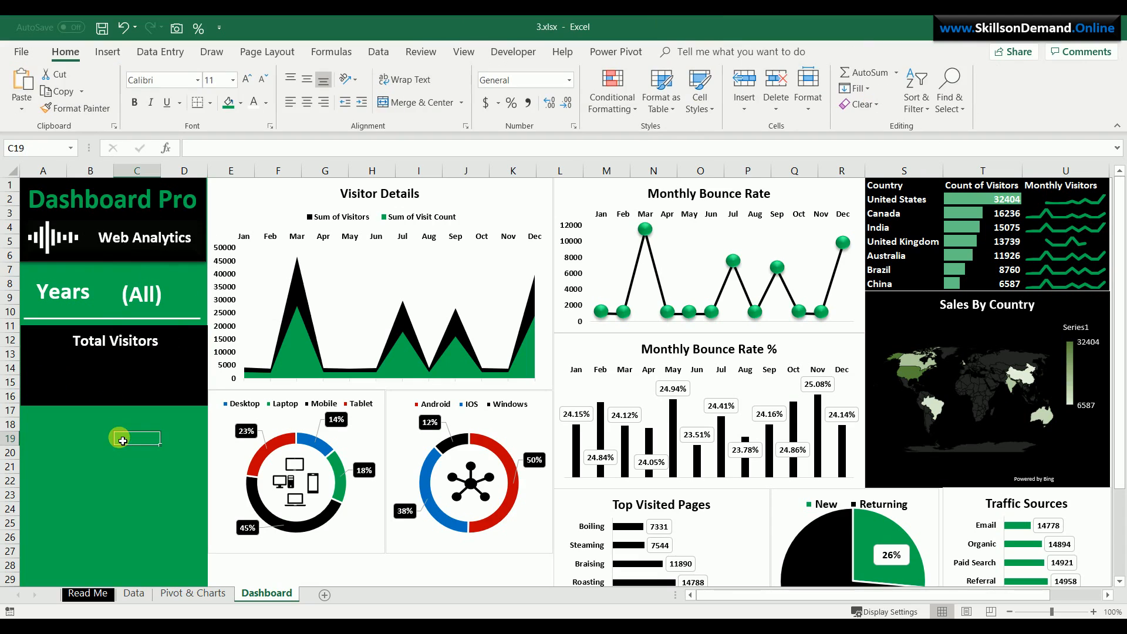
click(108, 449)
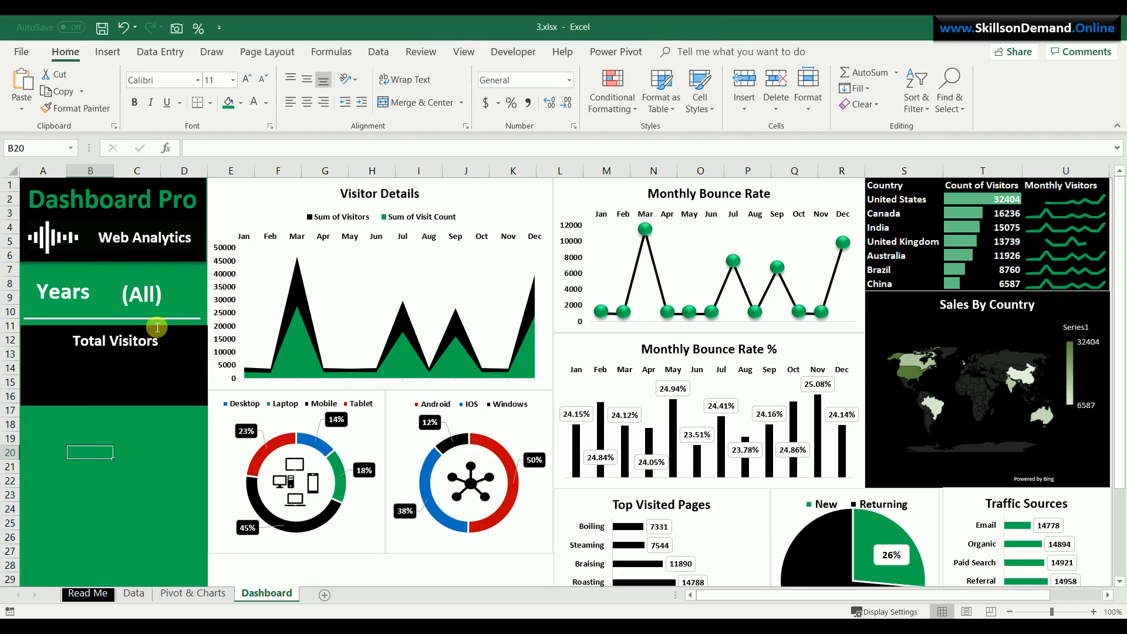
Duplicate the "Web Analytics" text box again, place the copy beneath "Total Visitors" and clear its text
click(145, 251)
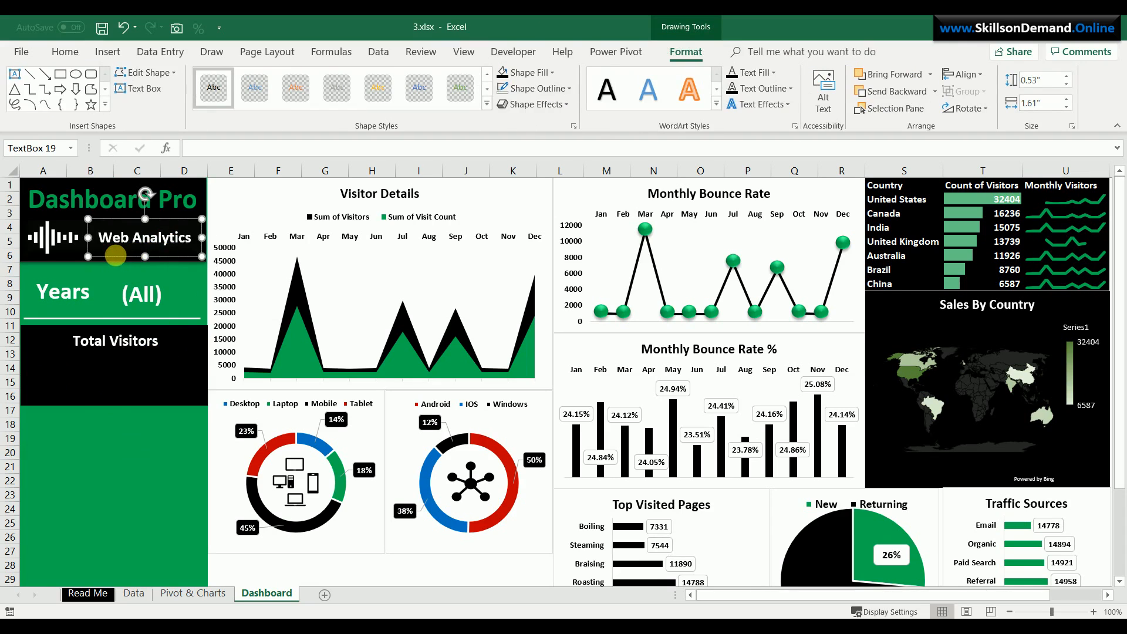
key(ctrl+d)
drag(116, 271, 80, 403)
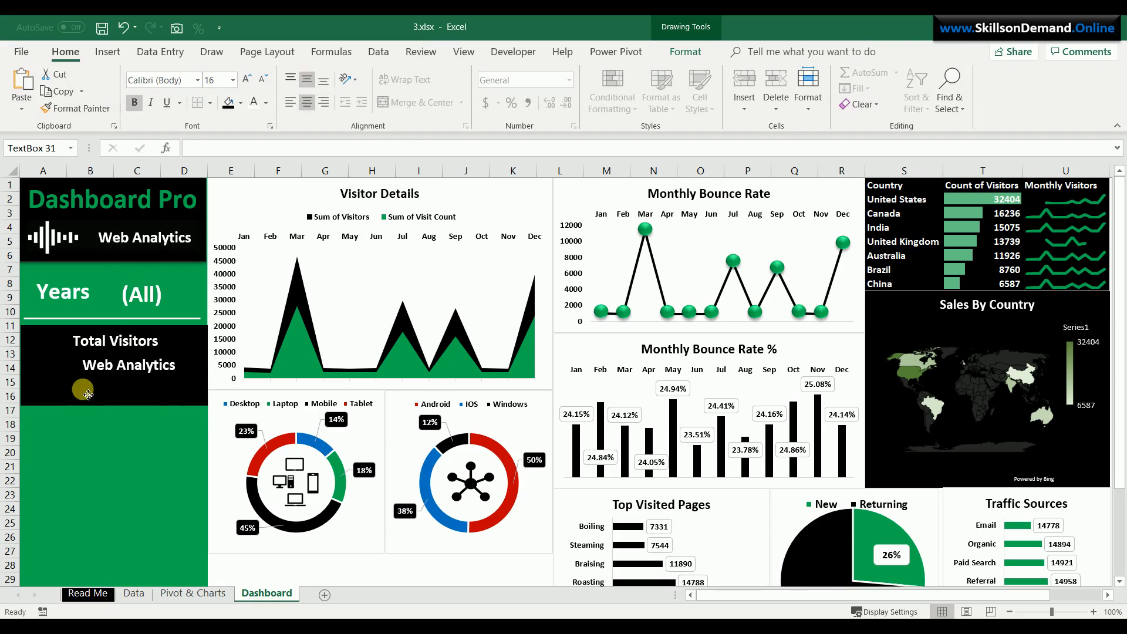
drag(85, 390, 275, 369)
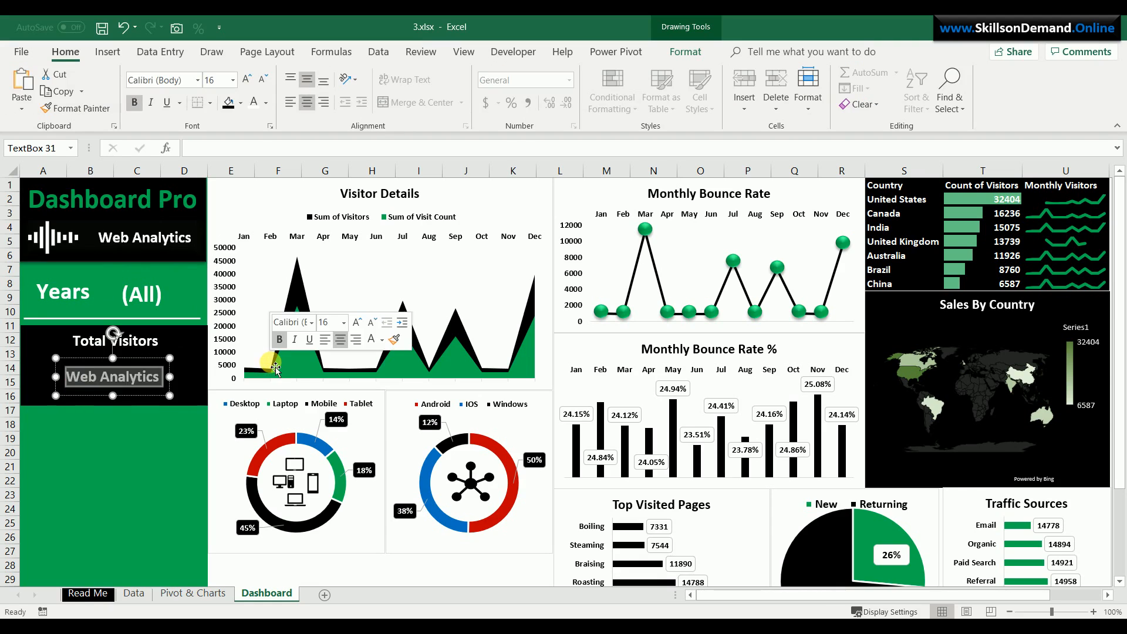
key(Delete)
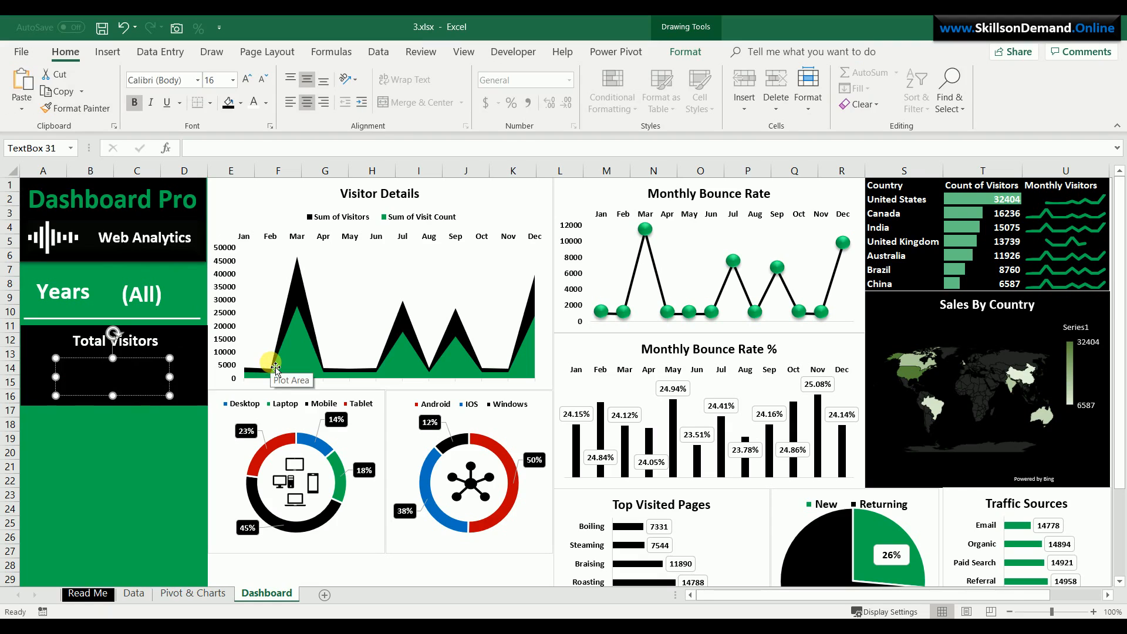
Link the empty text box beneath "Total Visitors" to cell B17 of the Pivot & Charts sheet
click(251, 150)
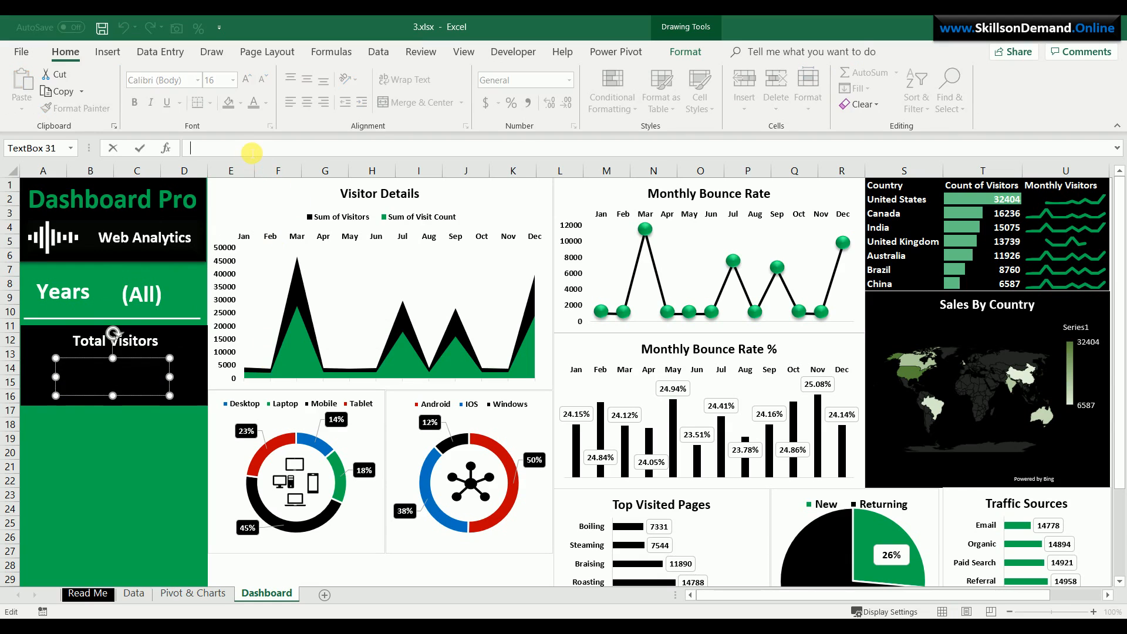
text(='Pivot & Charts'!)
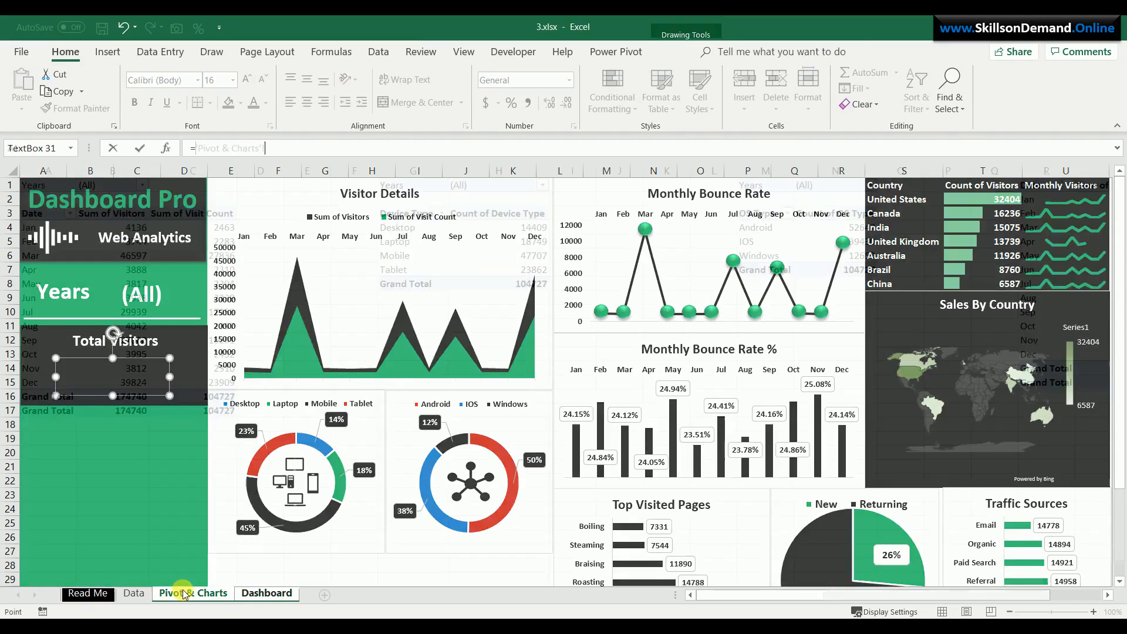
click(184, 595)
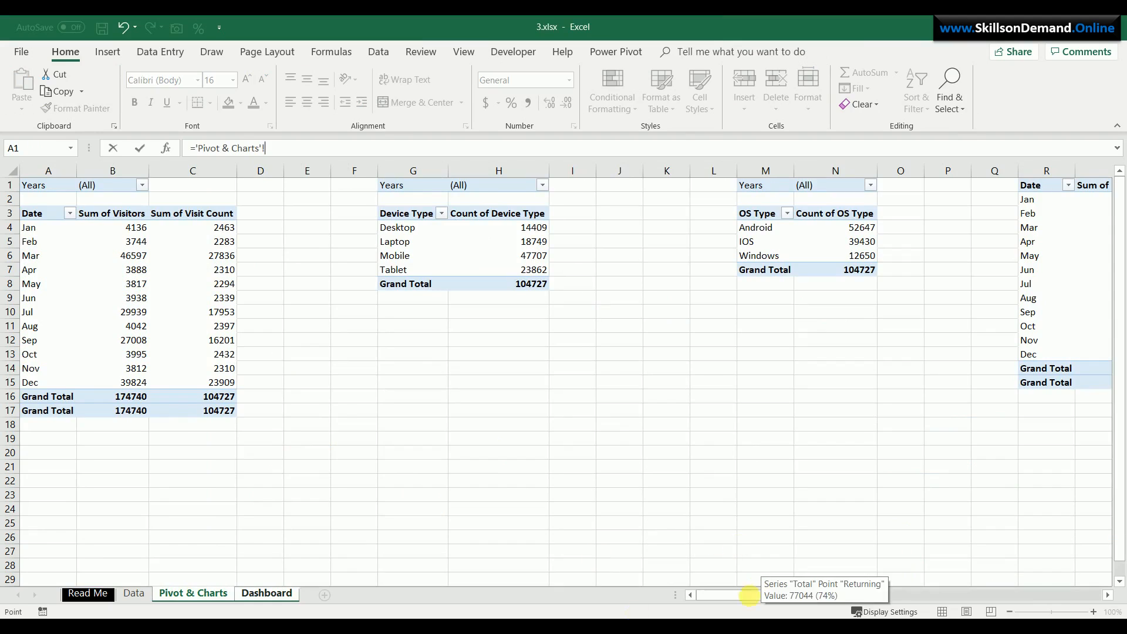
click(134, 416)
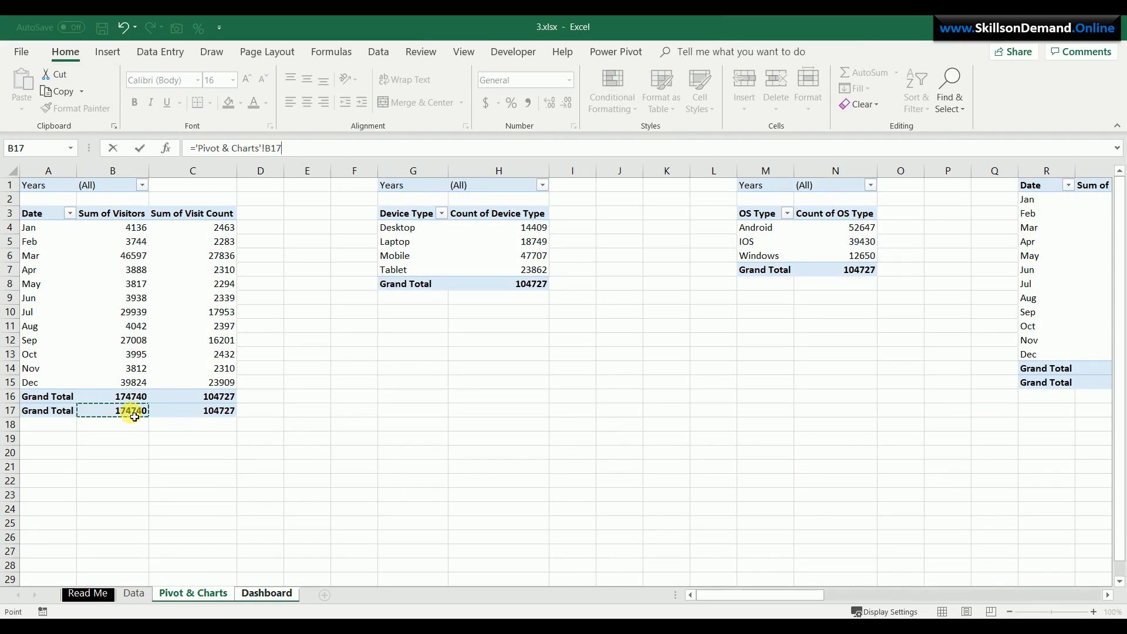
key(Return)
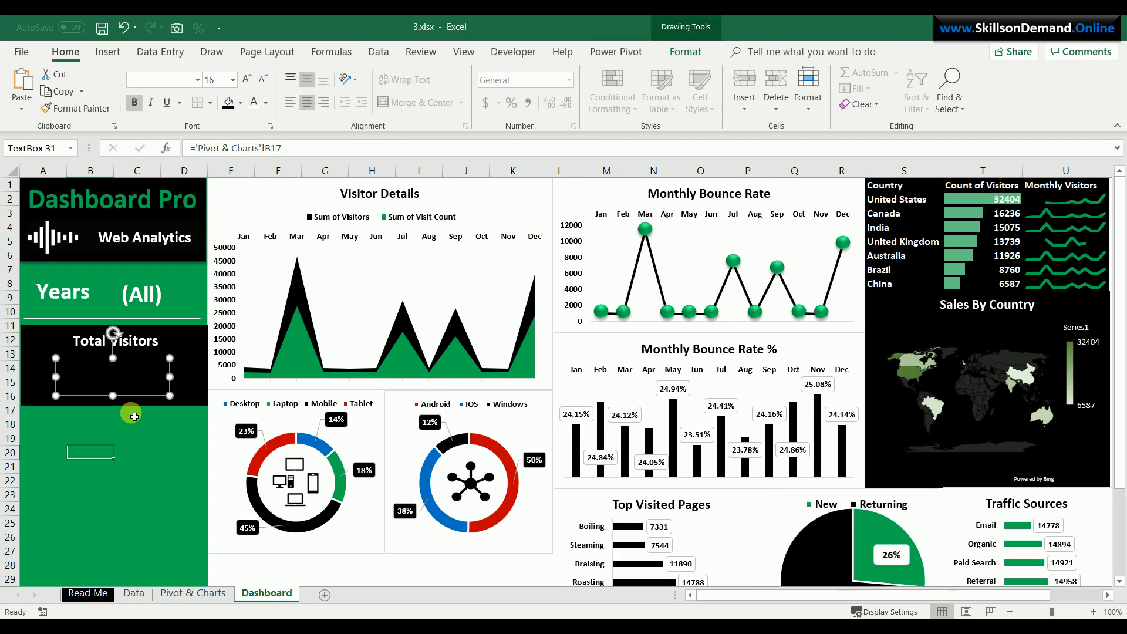
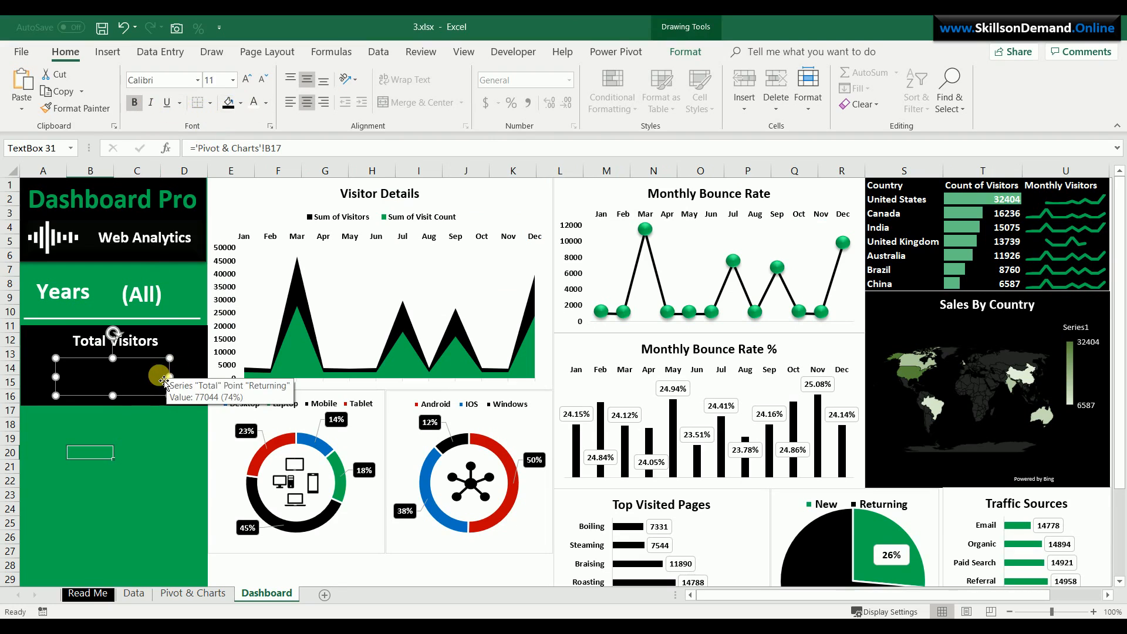
Format the linked value beneath "Total Visitors" as white, bold 28 pt text
click(146, 381)
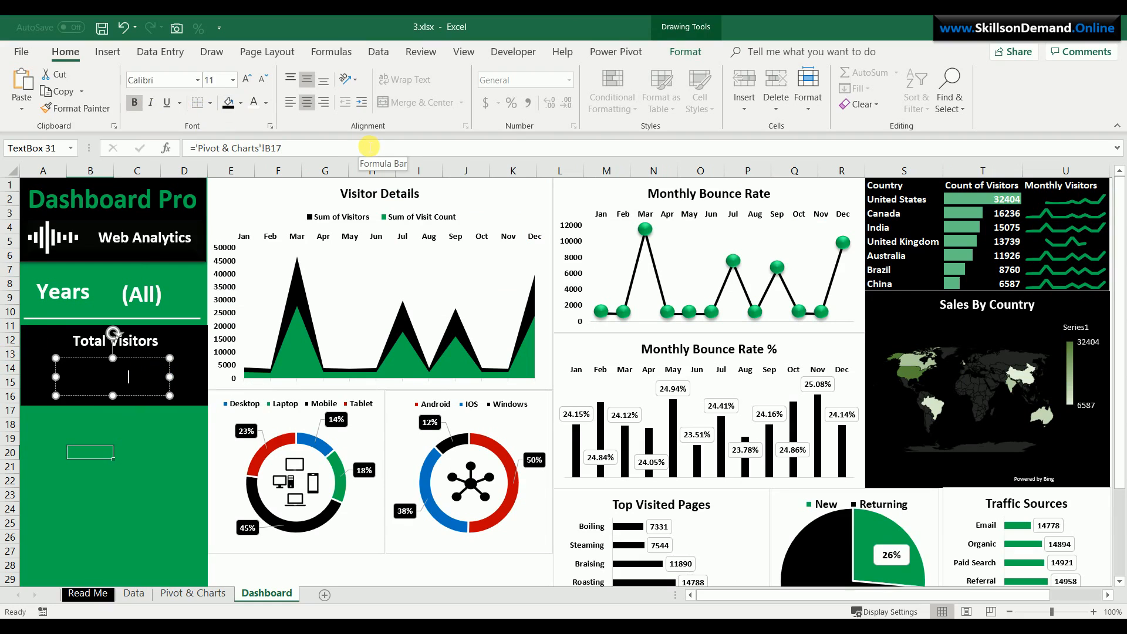
key(ctrl+a)
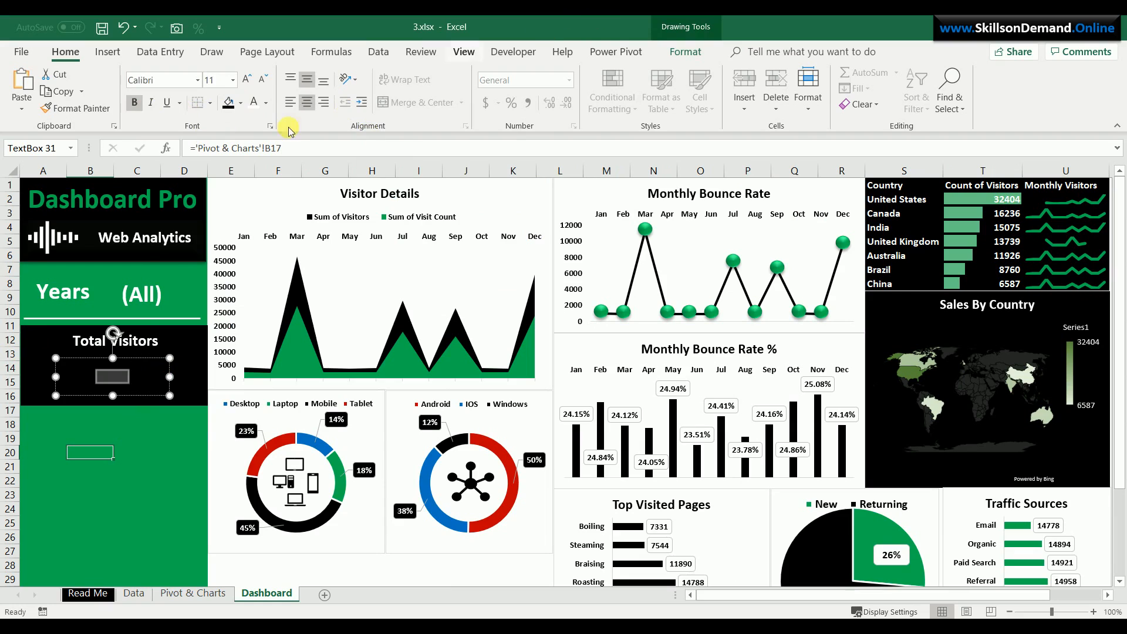
click(254, 101)
click(132, 104)
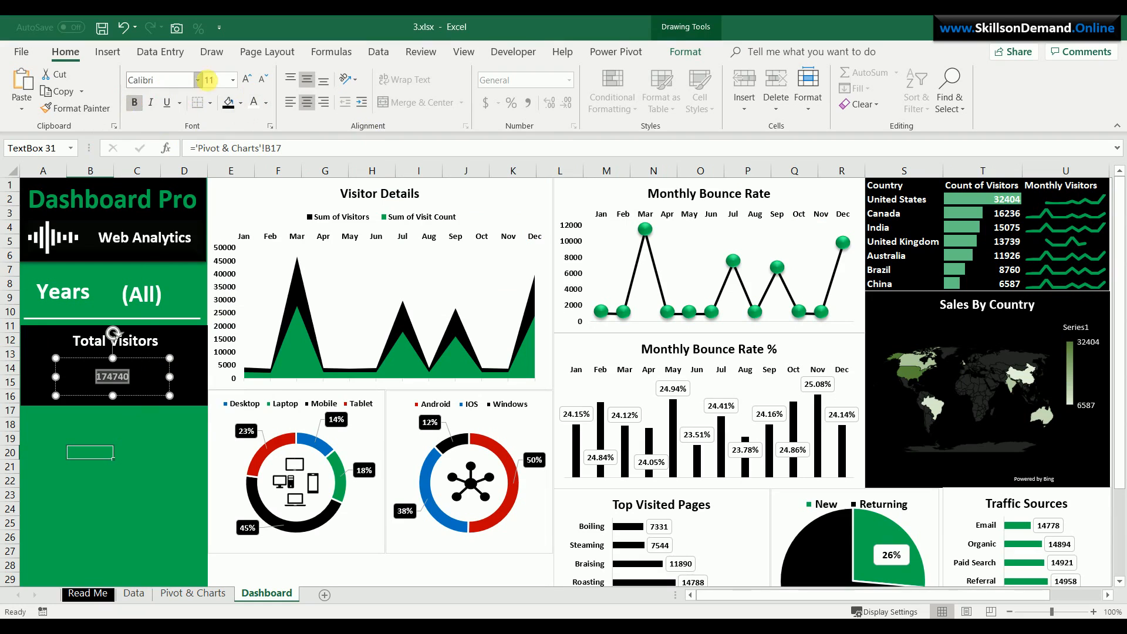
click(244, 79)
click(245, 80)
click(244, 80)
click(245, 80)
click(245, 80)
click(245, 79)
click(245, 80)
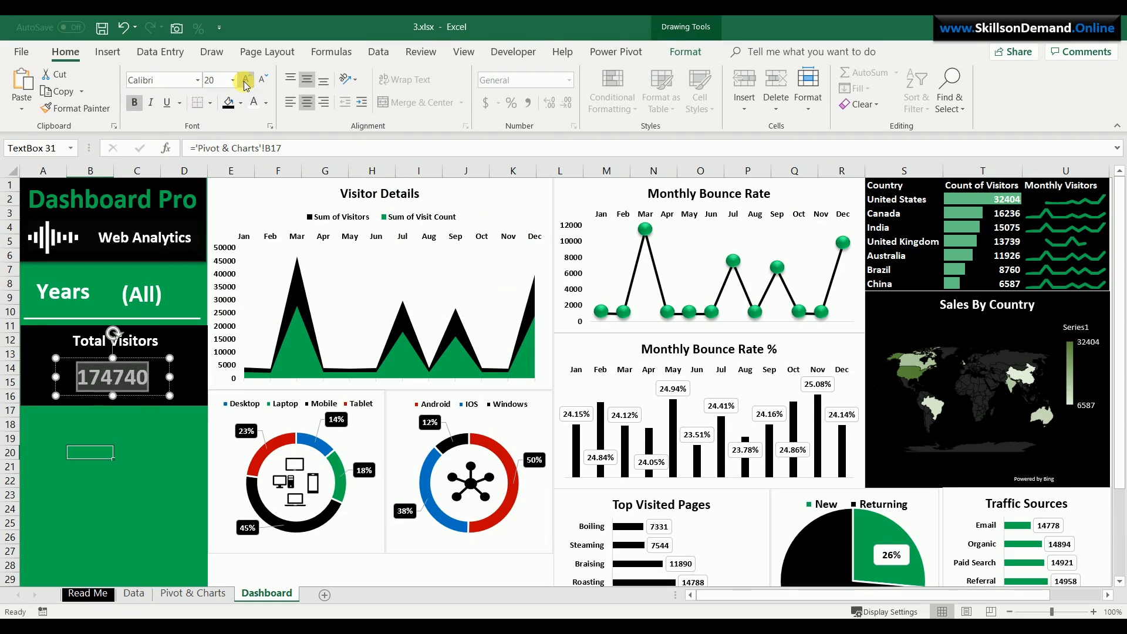
click(245, 80)
click(246, 80)
click(201, 424)
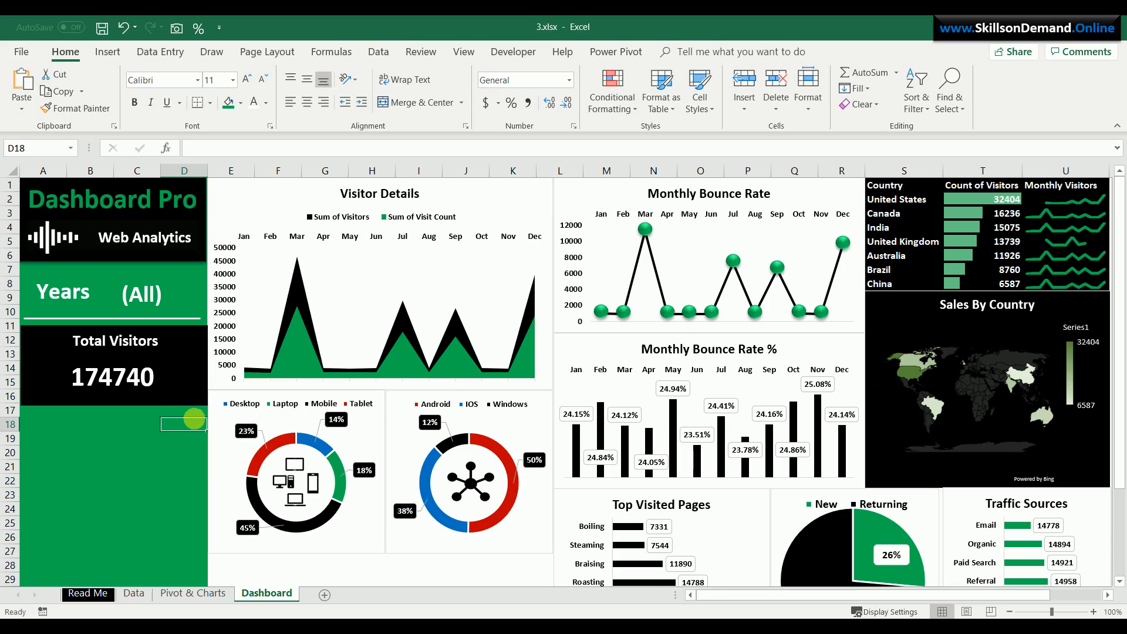
Tighten the Total Visitors card by moving its value up and shortening the black rectangle, and color the value green
click(185, 404)
click(132, 386)
click(130, 359)
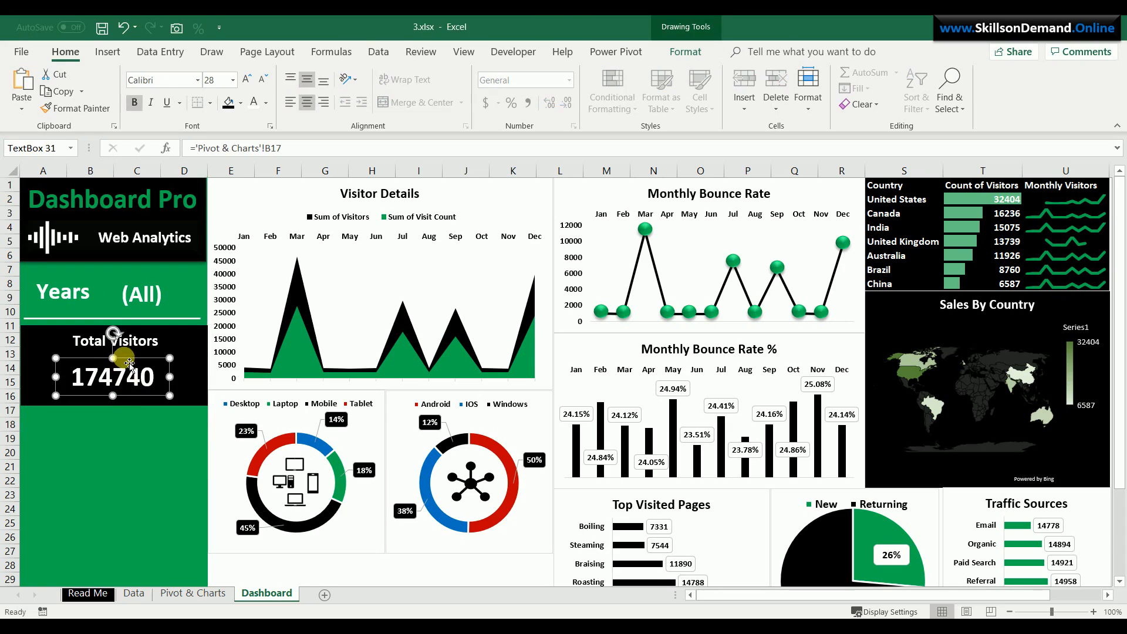
drag(125, 359, 124, 349)
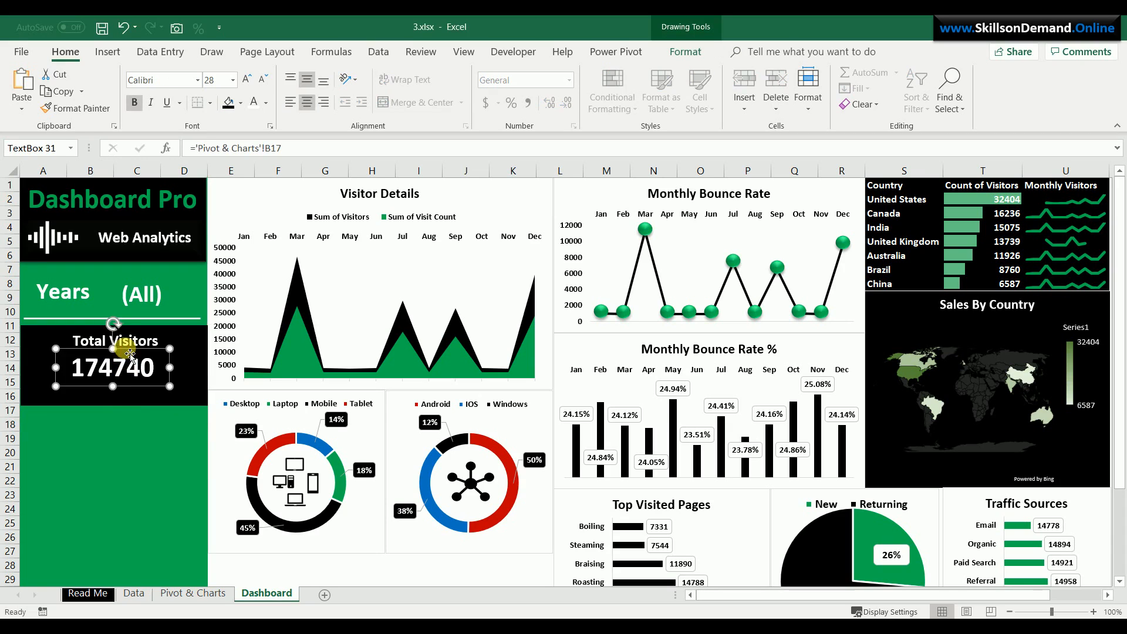
click(117, 402)
click(92, 424)
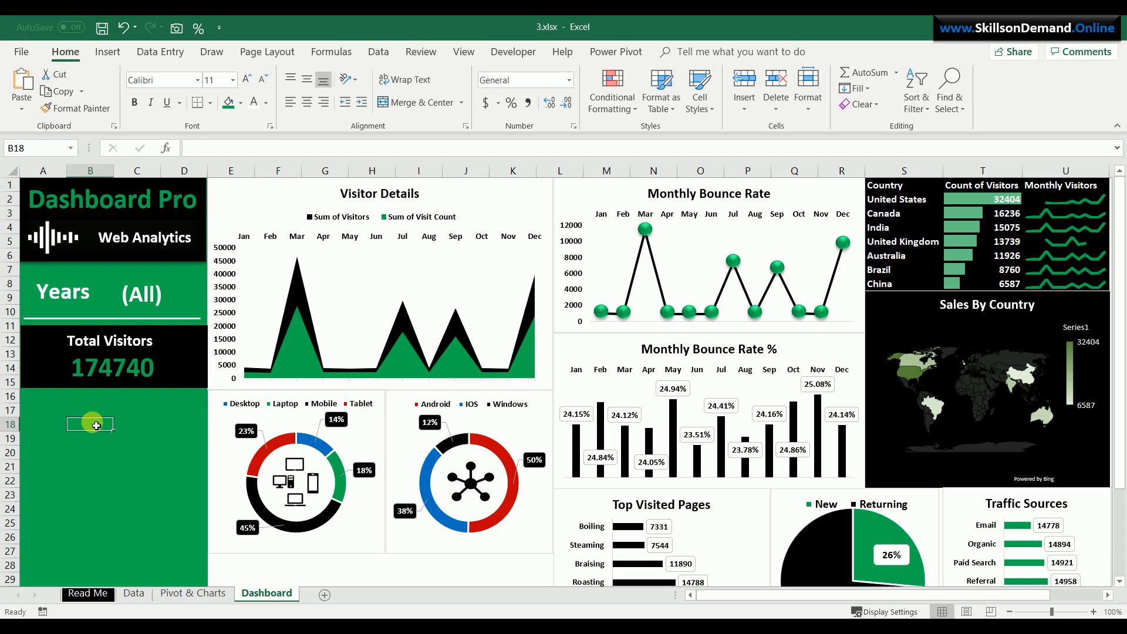
Duplicate the Total Visitors card's rectangle, title and value together and place the copy just beneath the original
click(94, 363)
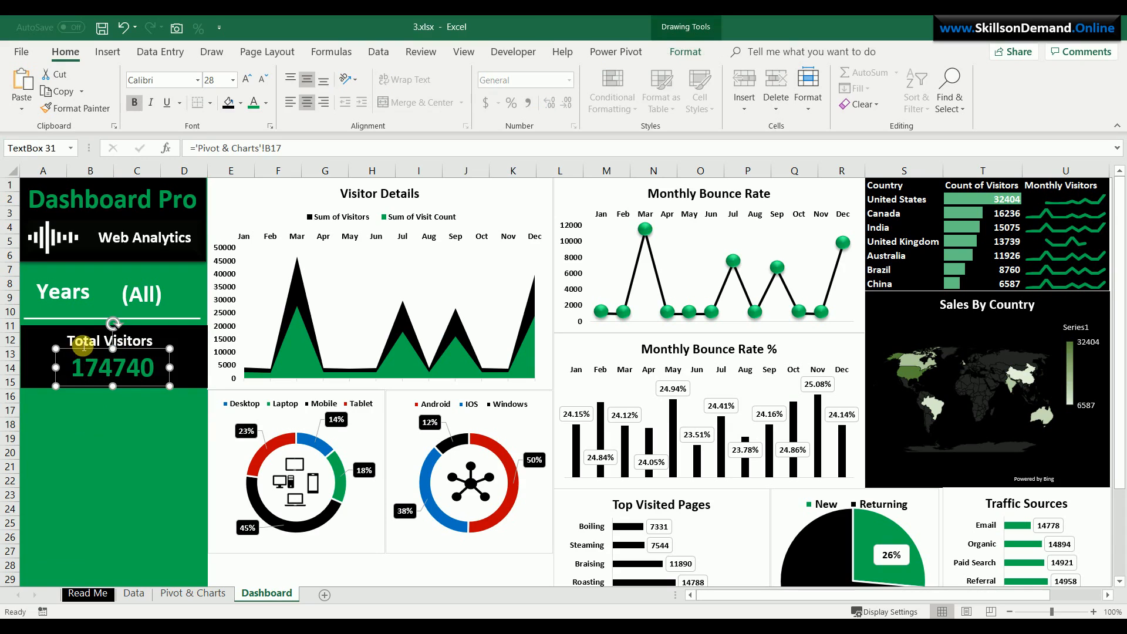
shift+click(84, 346)
shift+click(187, 380)
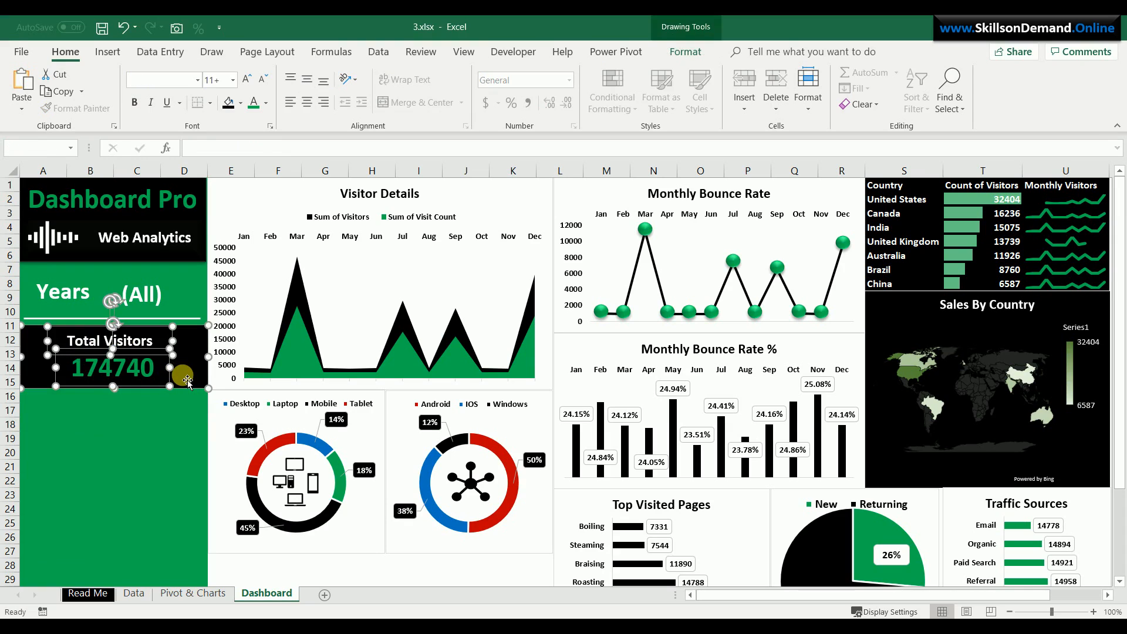
key(ctrl+c)
click(143, 433)
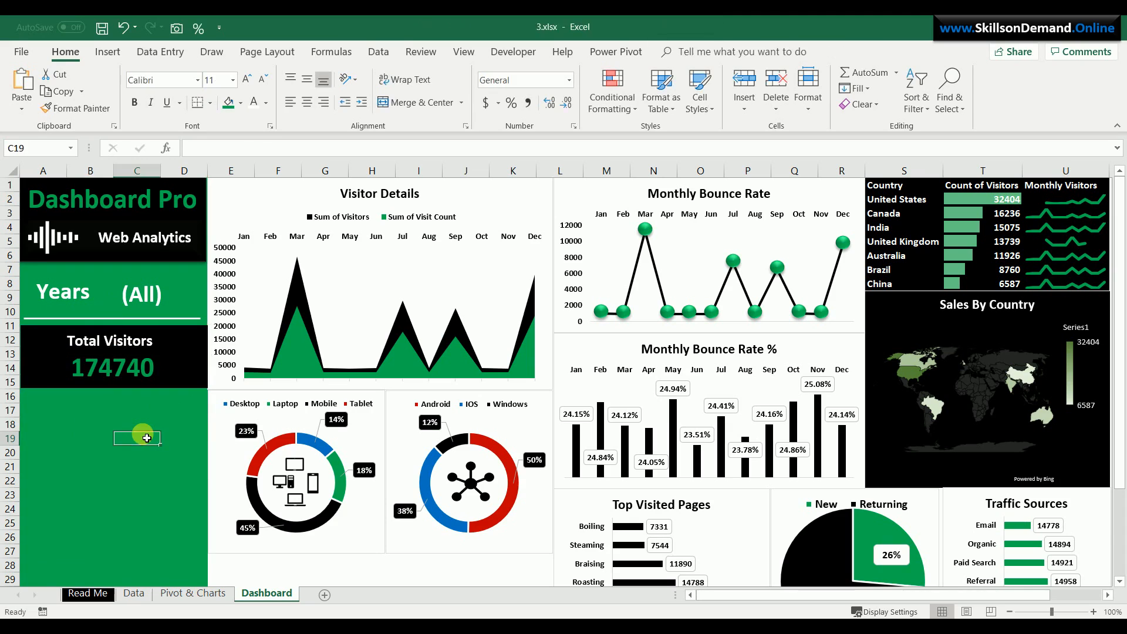
key(ctrl+v)
drag(126, 449, 29, 416)
Paste two more copies of the Total Visitors card, stacked beneath the second one in the green side area
click(37, 489)
key(ctrl+v)
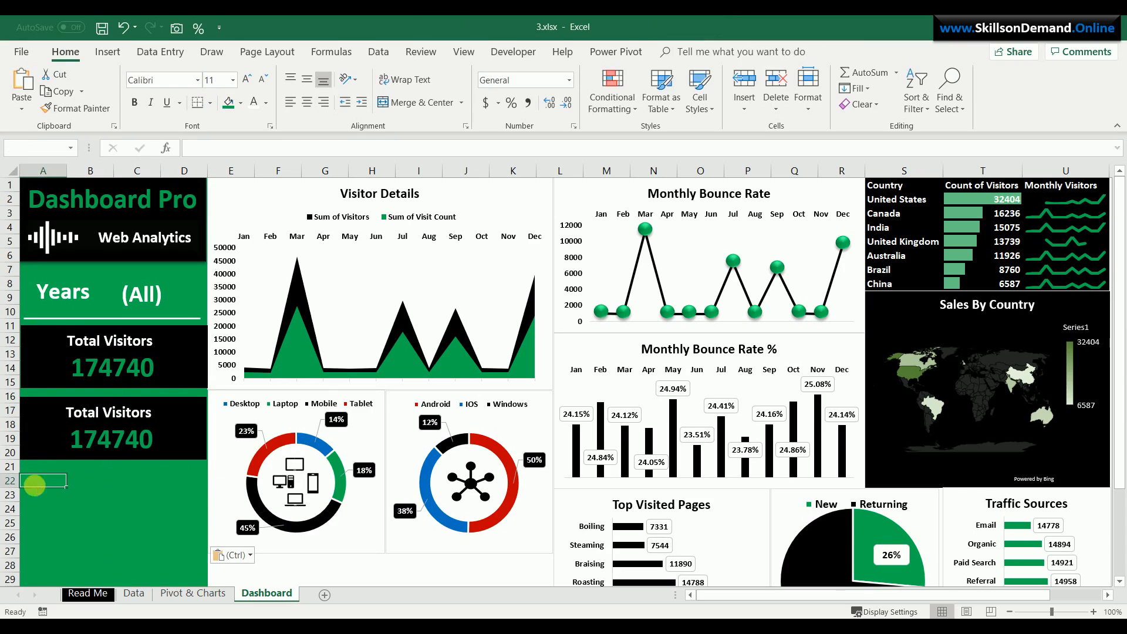
drag(32, 492, 29, 489)
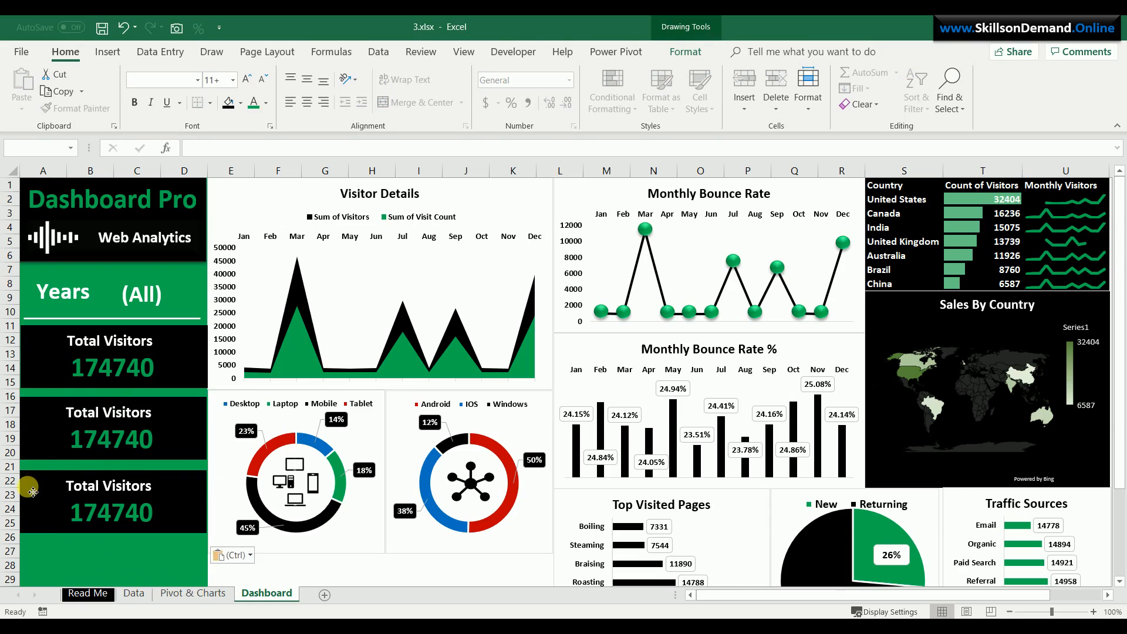
click(29, 551)
key(ctrl+v)
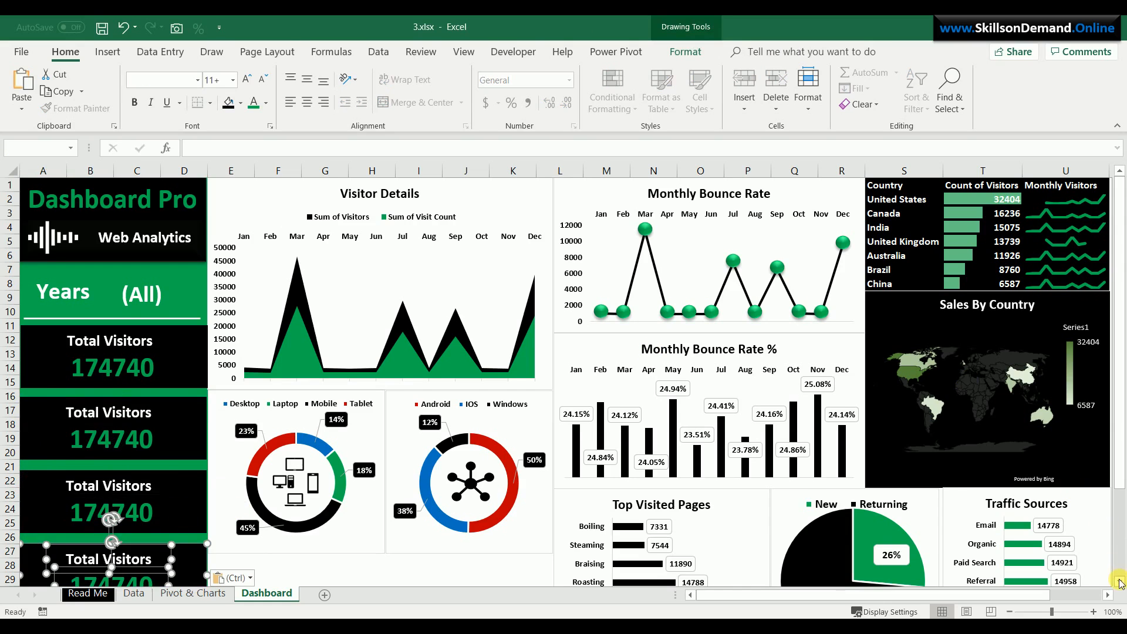
Move the fourth card down toward the lower end of the green area and shift the whole third card down slightly
scroll(1122, 583, down, 3)
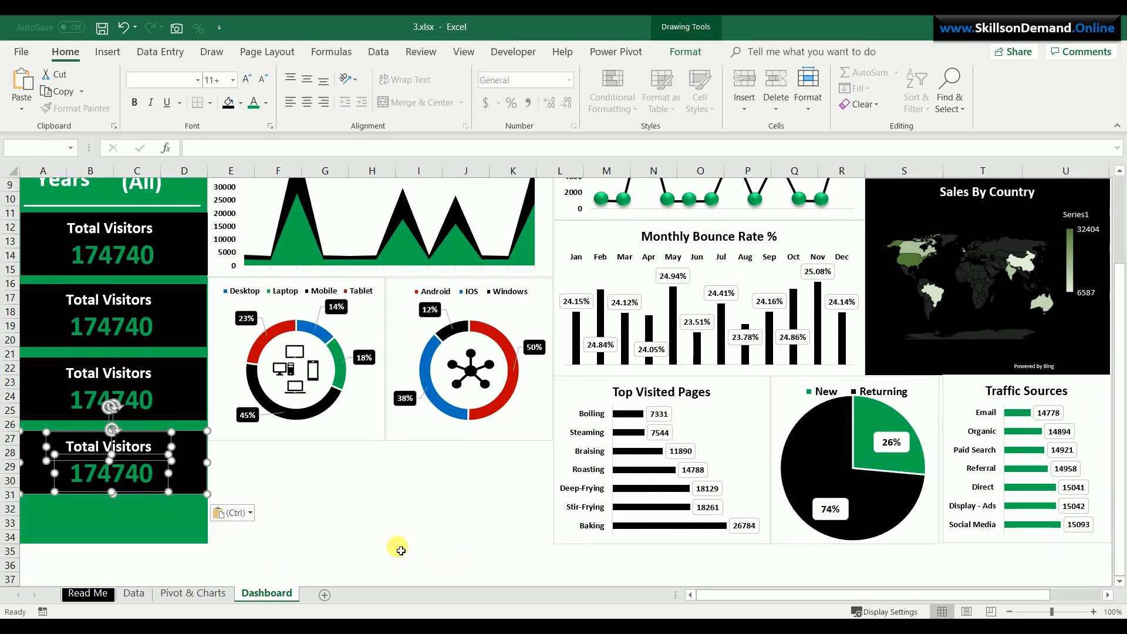
drag(188, 473, 188, 496)
mouse_move(188, 396)
mouse_down()
mouse_move(186, 408)
mouse_move(176, 395)
mouse_up()
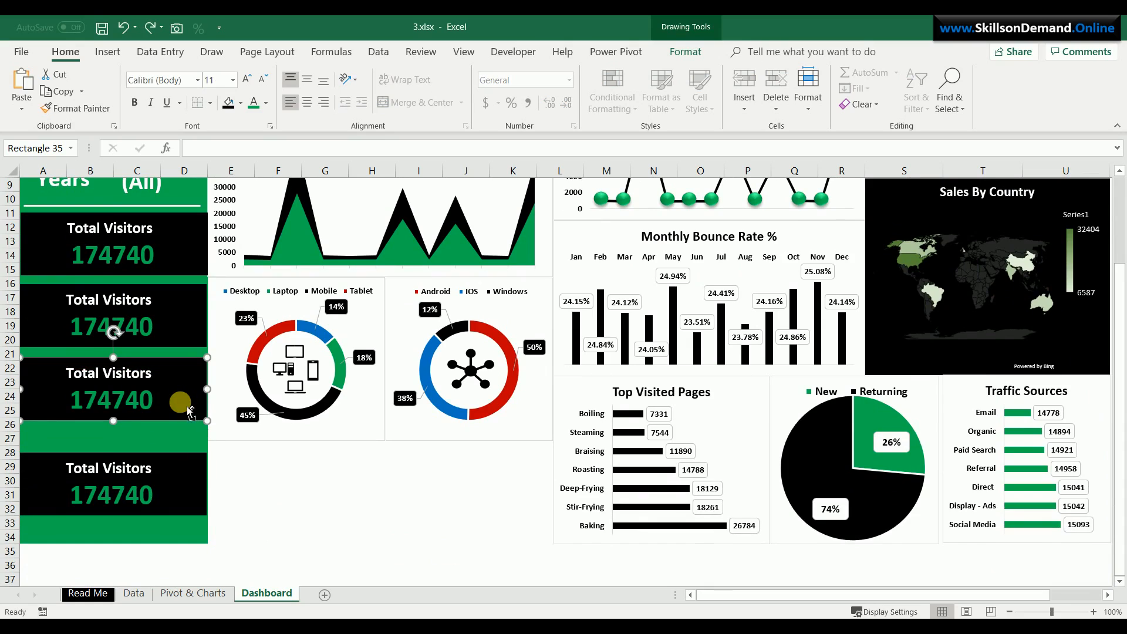
click(105, 382)
click(107, 384)
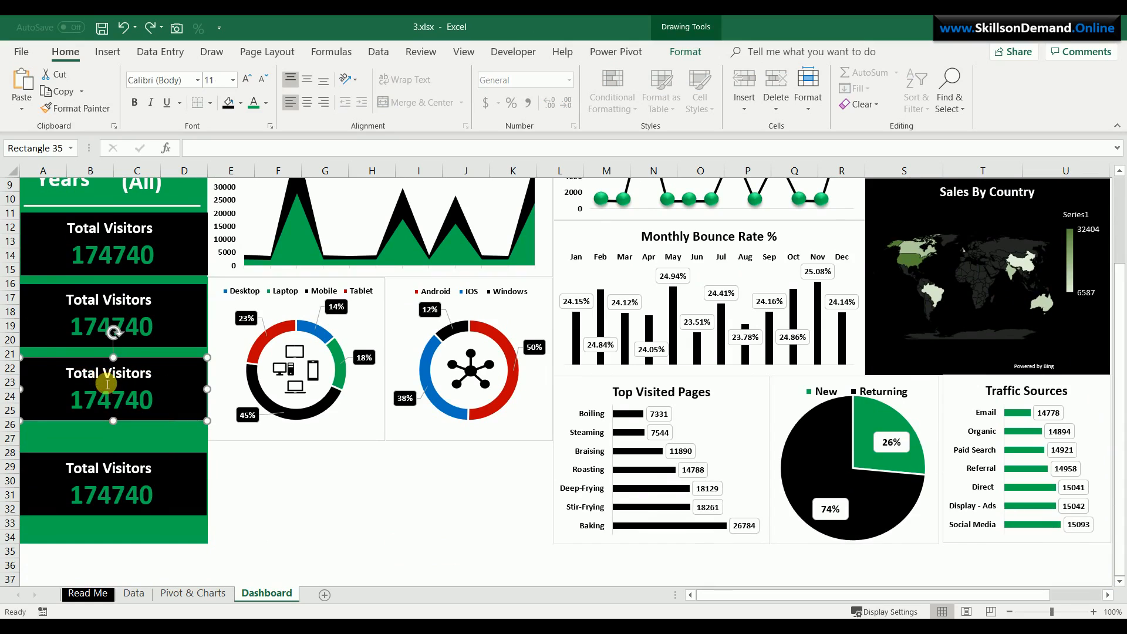
click(107, 385)
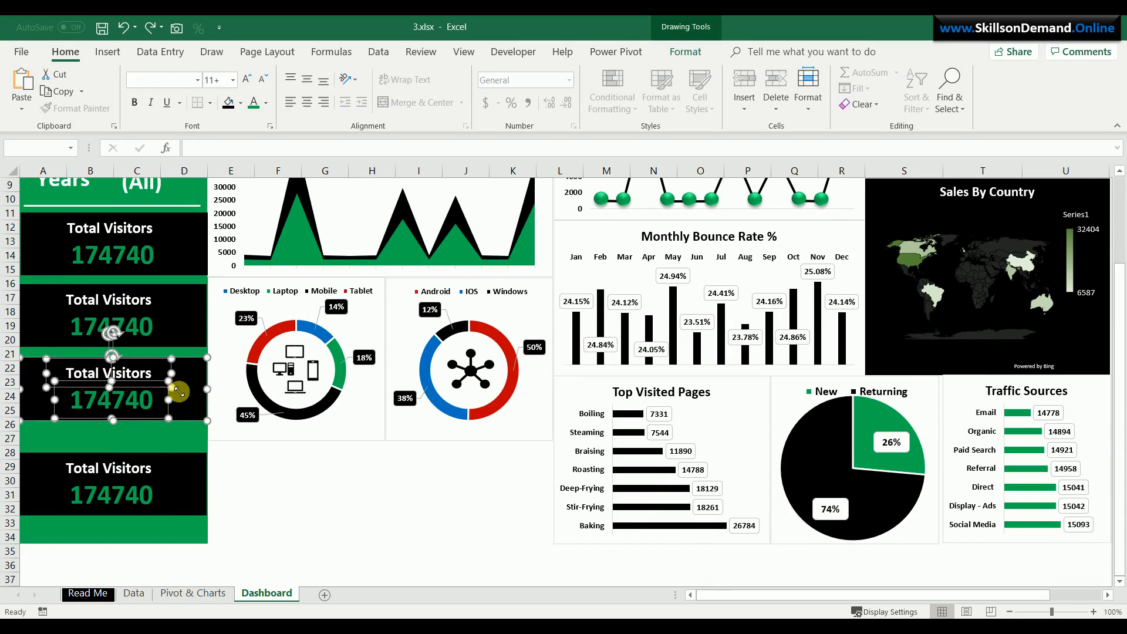
mouse_move(193, 390)
mouse_down()
mouse_move(194, 401)
mouse_move(193, 390)
mouse_up()
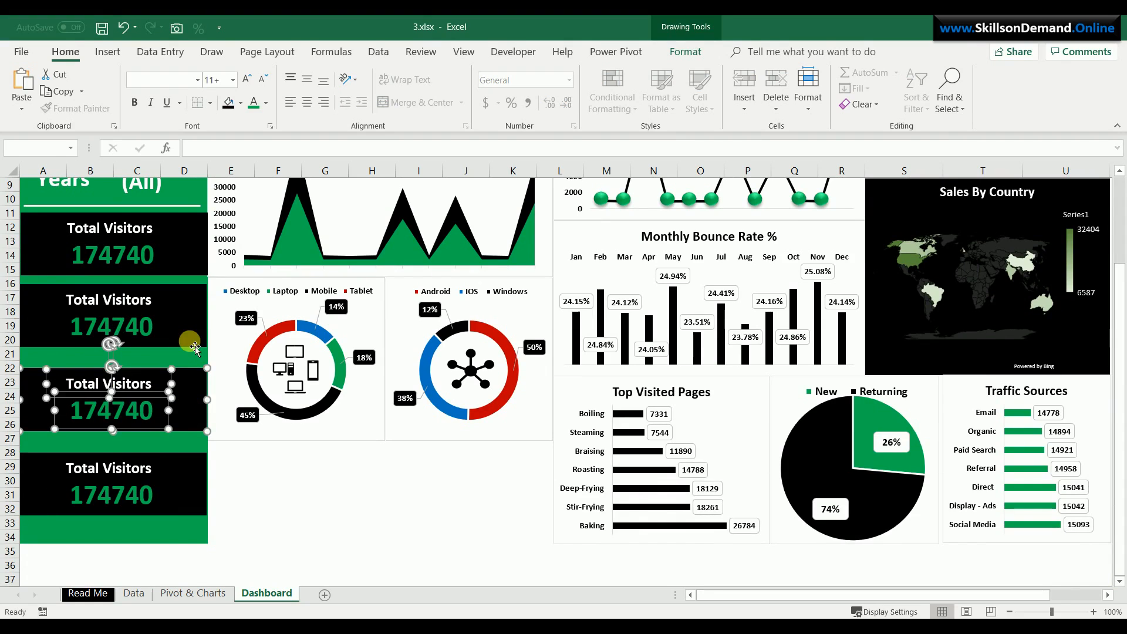
Move the whole second card down slightly and adjust the lower cards so all four are evenly spaced
click(121, 333)
click(121, 333)
shift+click(94, 301)
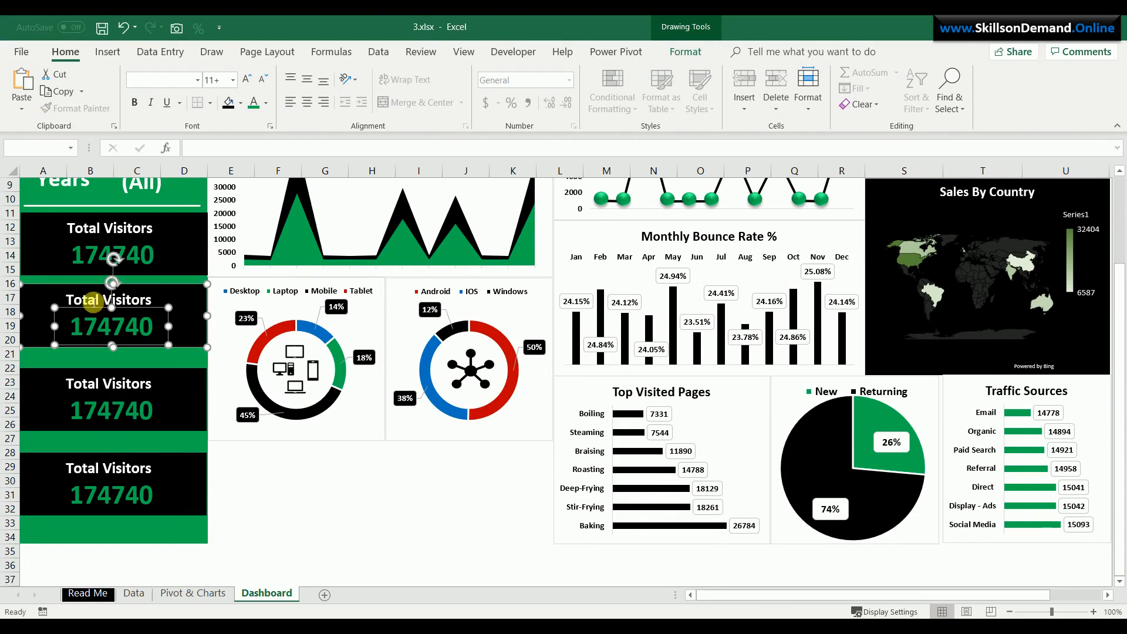
drag(188, 302, 194, 317)
click(266, 526)
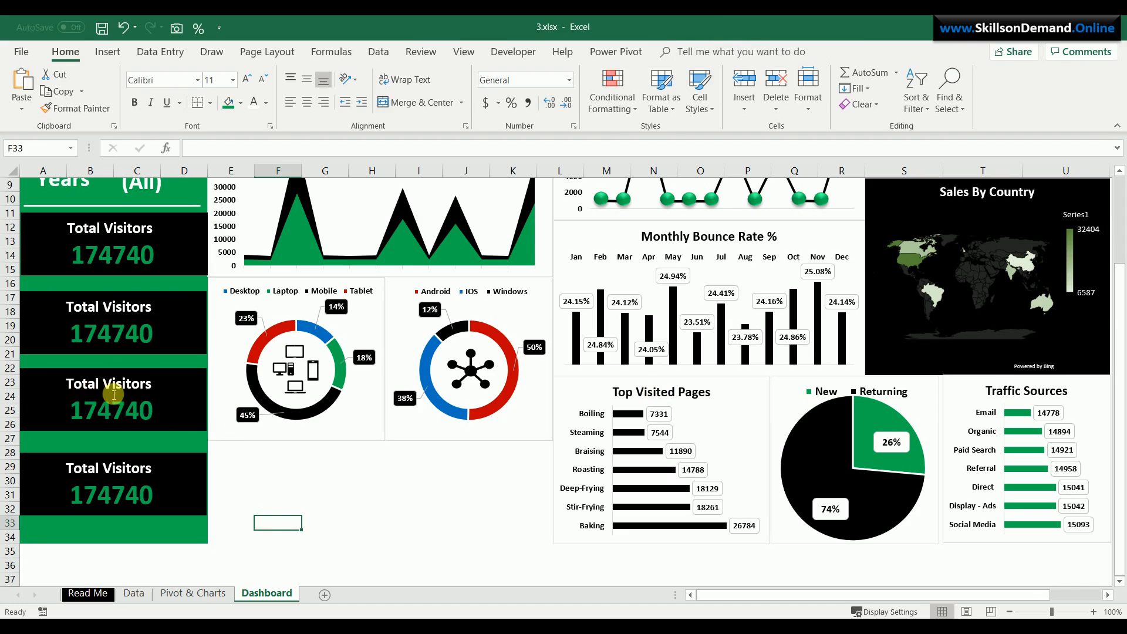
click(183, 410)
scroll(247, 487, up, 1)
click(269, 522)
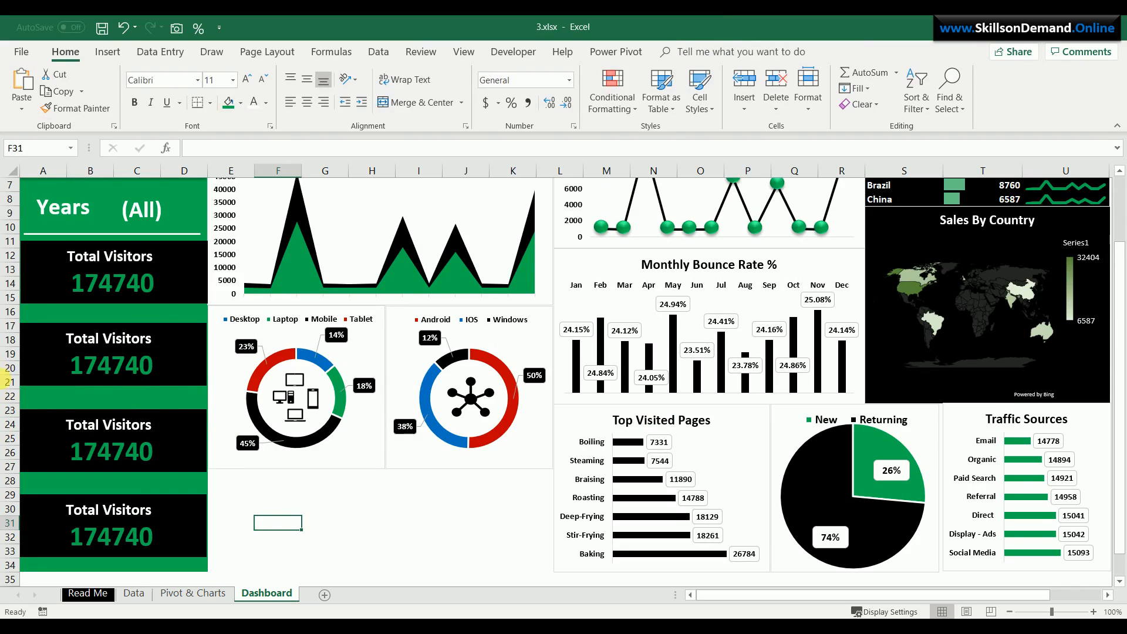
Retitle the second card "Total Unique Visitors" and widen its text box so the title fits on one line
click(109, 344)
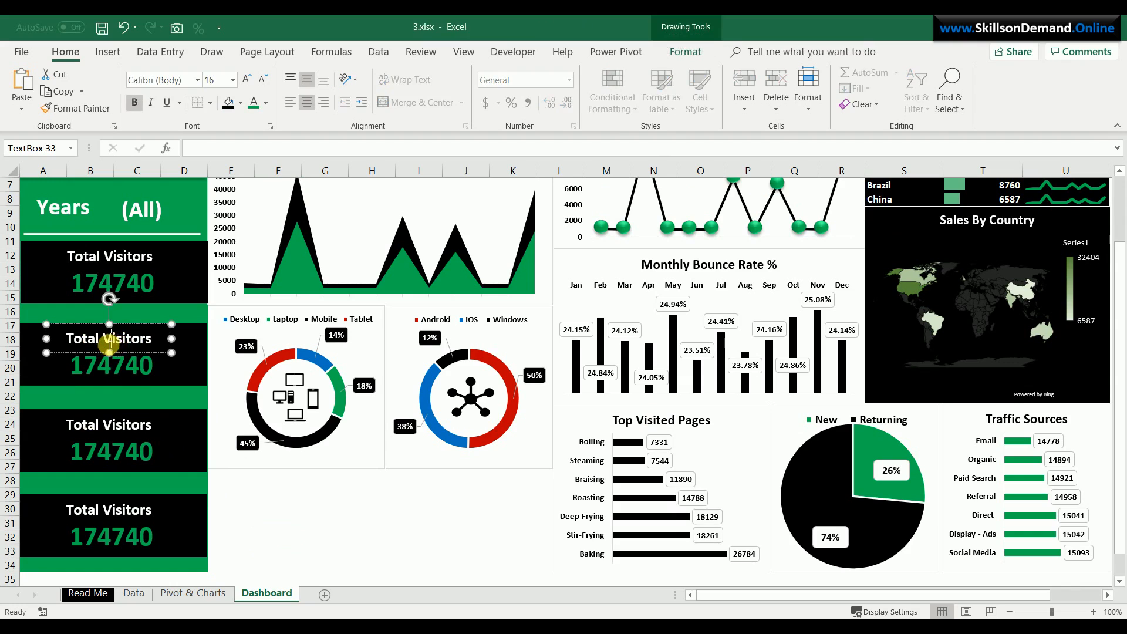
text(Uniqu)
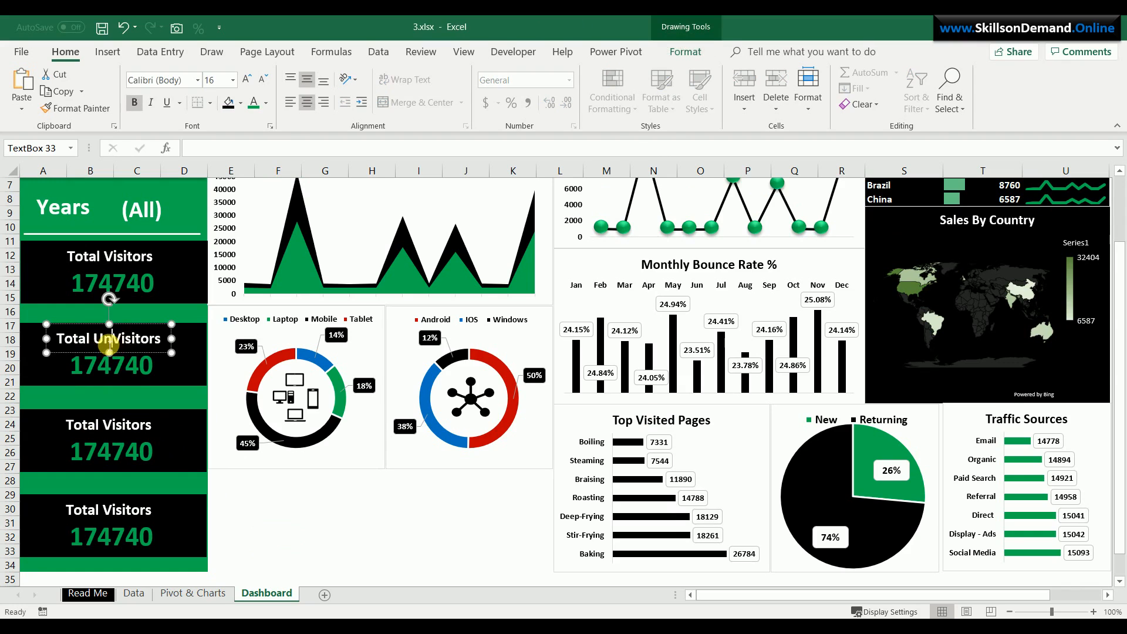
text(e)
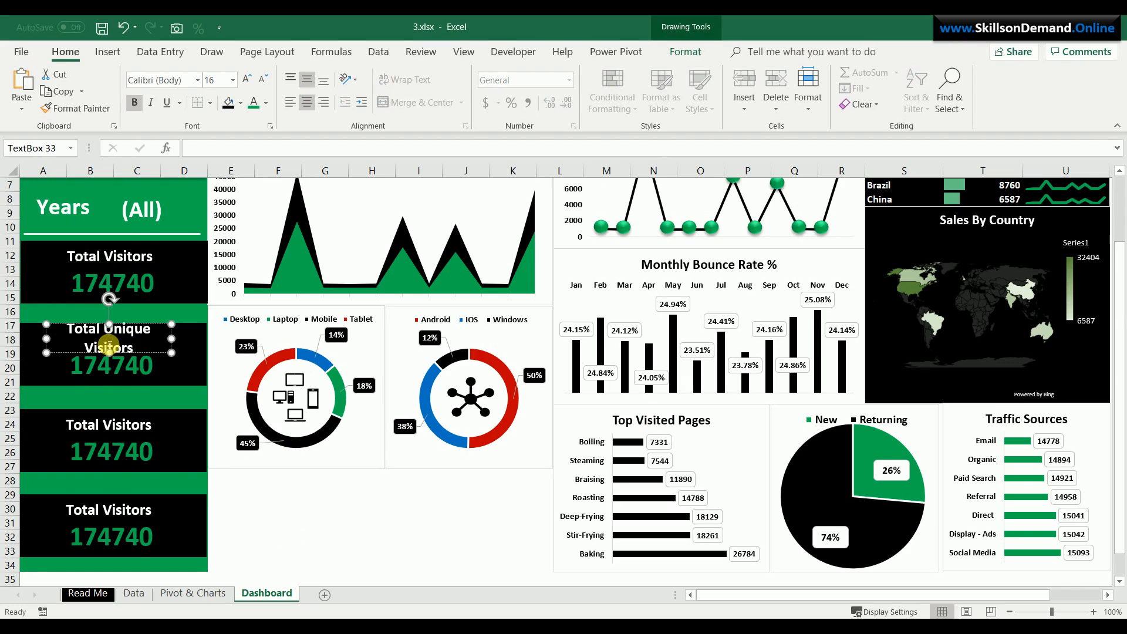
drag(171, 339, 210, 343)
key(Escape)
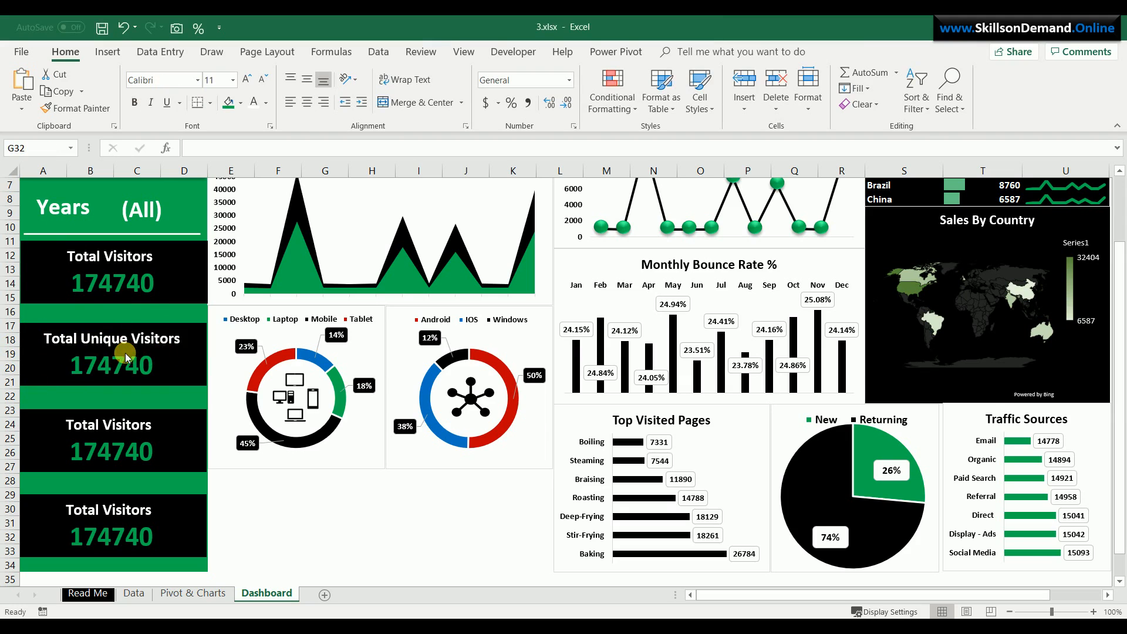
Link the value beneath "Total Unique Visitors" to cell C17 of the Pivot & Charts sheet
click(135, 370)
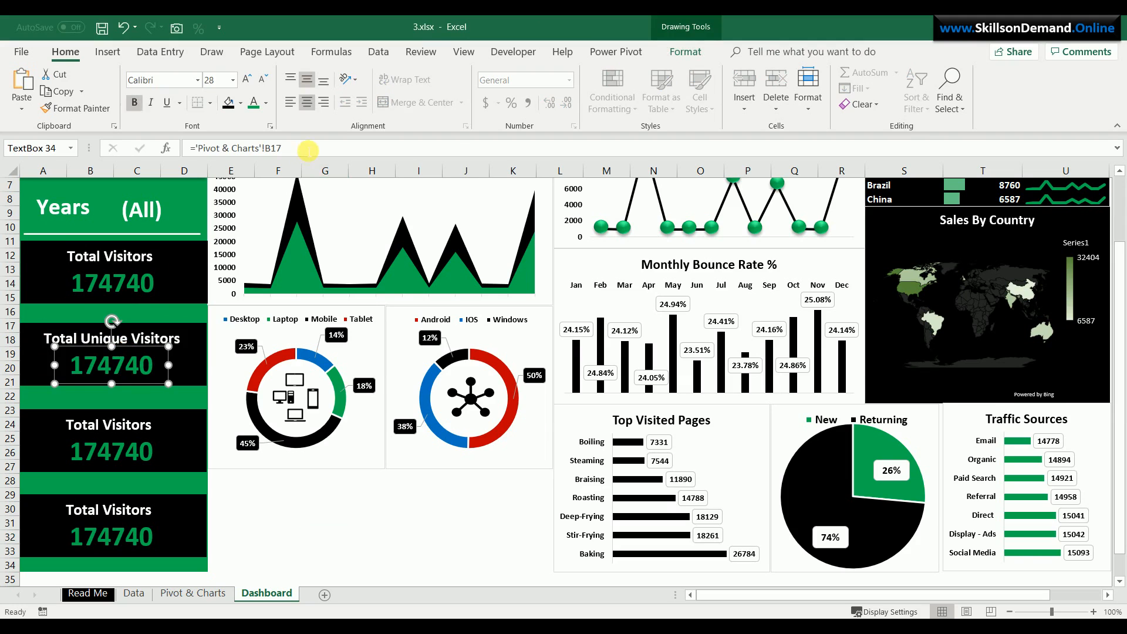
triple_click(308, 152)
text(=)
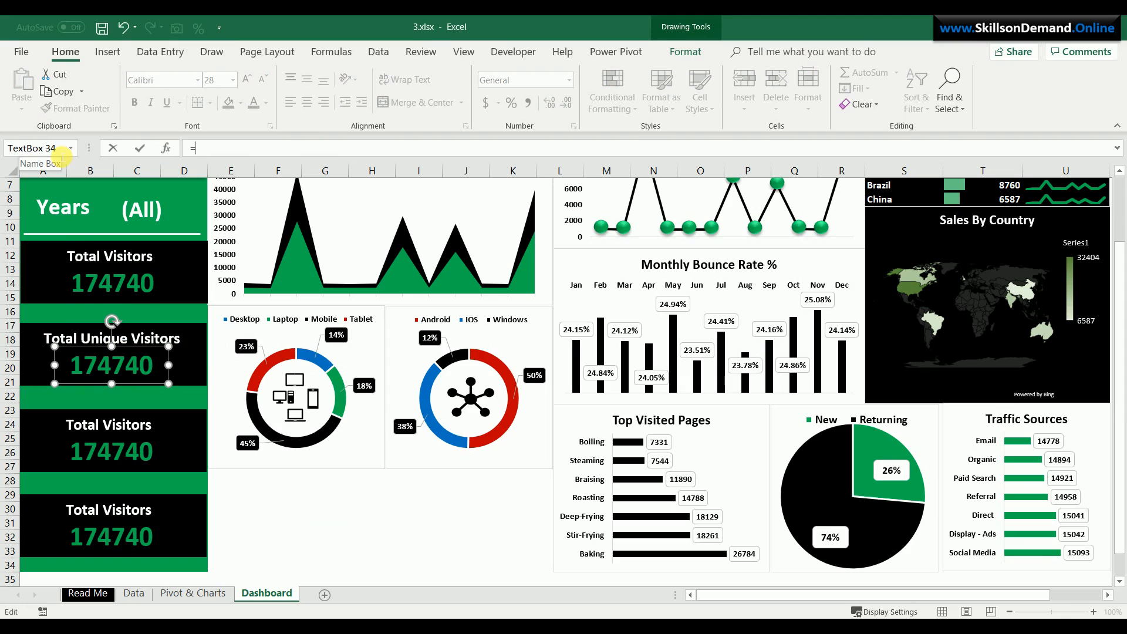
click(219, 594)
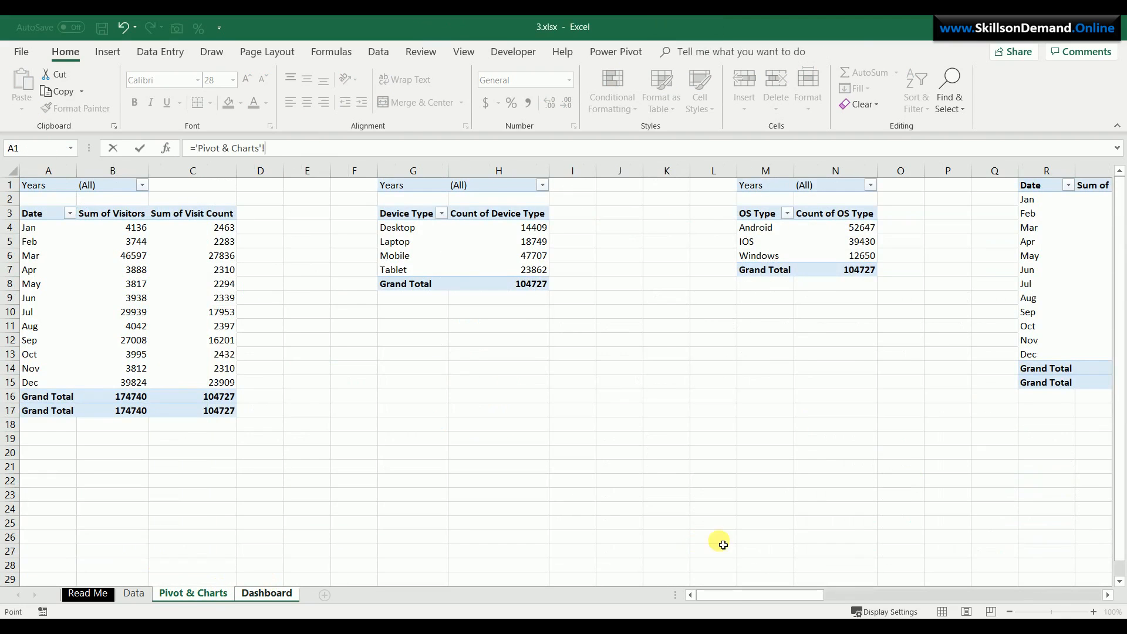
click(223, 410)
key(Return)
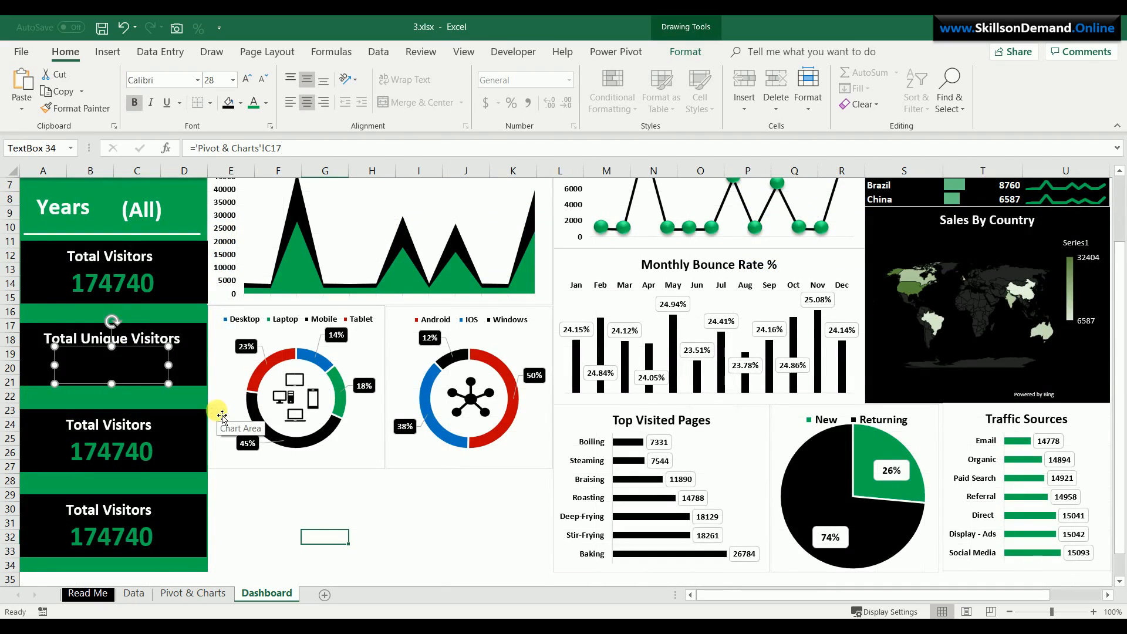
Color the value beneath "Total Unique Visitors" green and enlarge it to match the value beneath "Total Visitors"
click(267, 105)
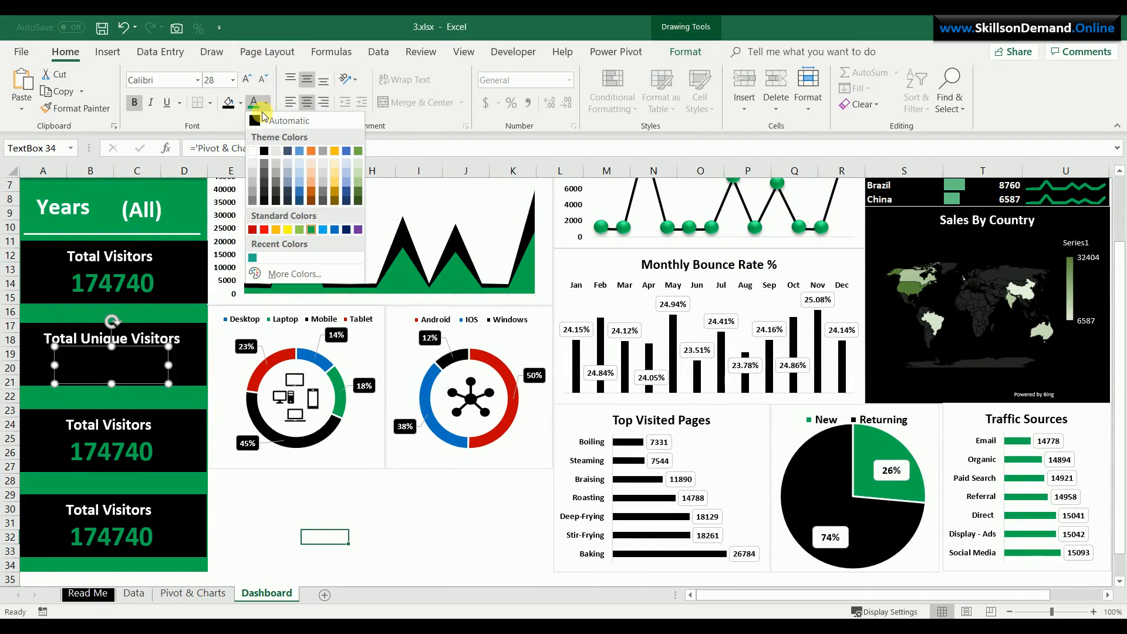
click(313, 234)
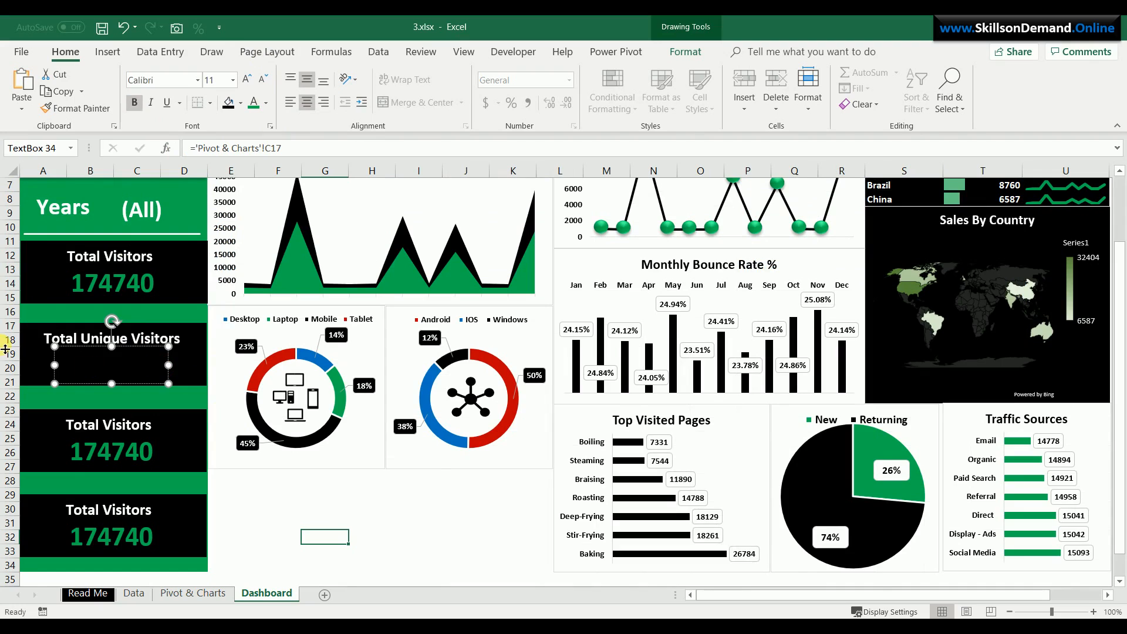
key(ctrl+a)
click(248, 82)
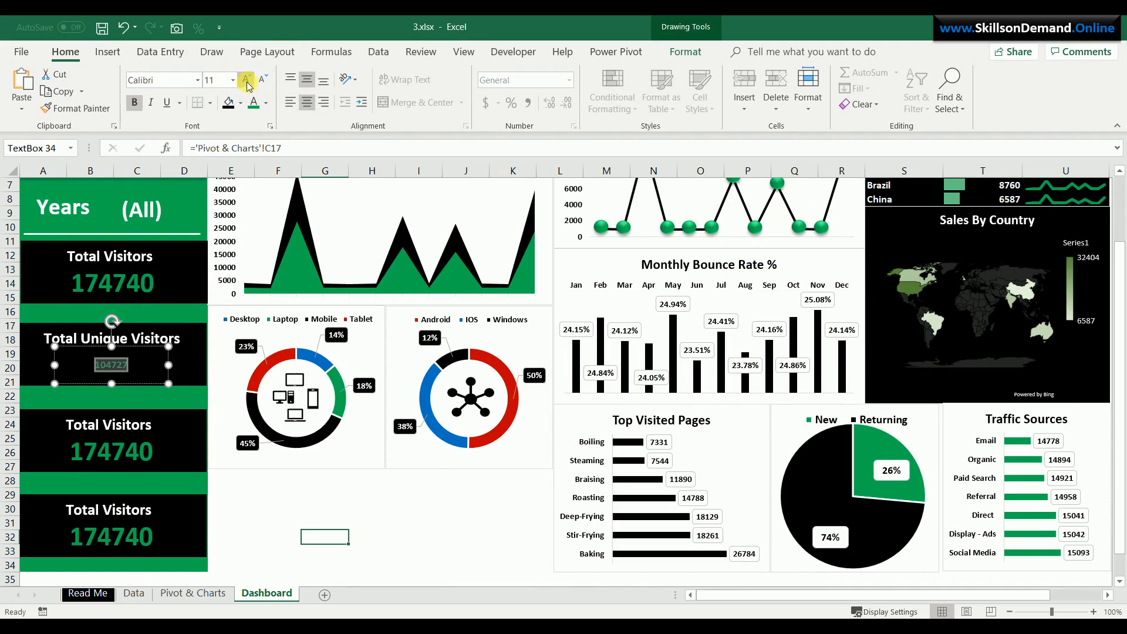
click(247, 83)
click(247, 83)
click(247, 83)
click(247, 82)
click(248, 83)
click(247, 83)
click(248, 83)
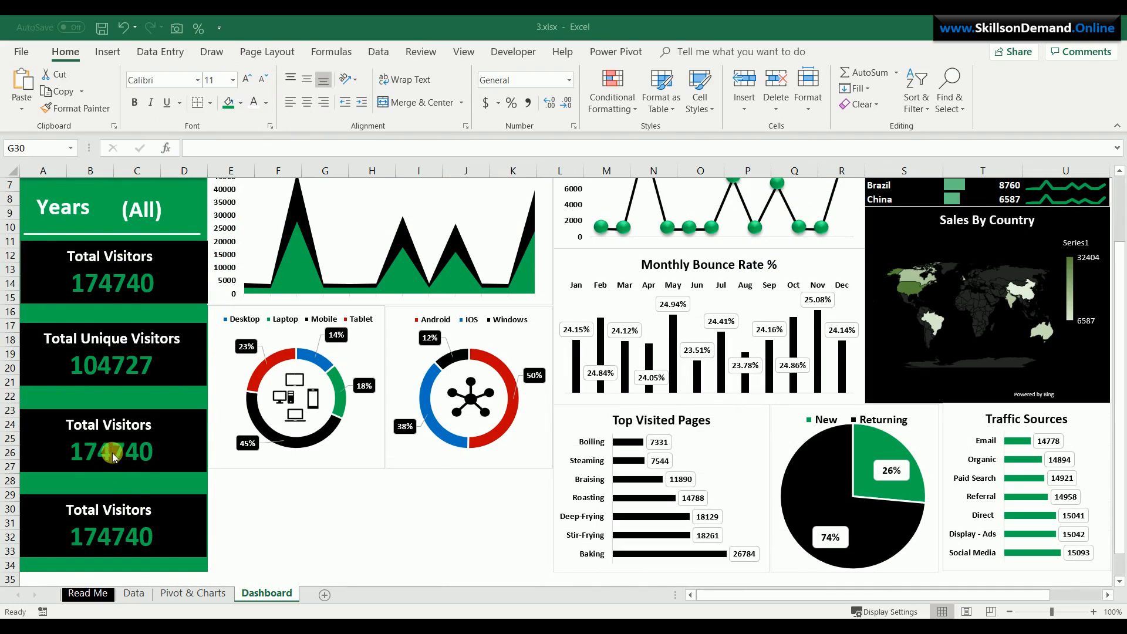
Retitle the third card "Total Bounce Rate" and widen its text box on both sides to fit one centered line
click(117, 431)
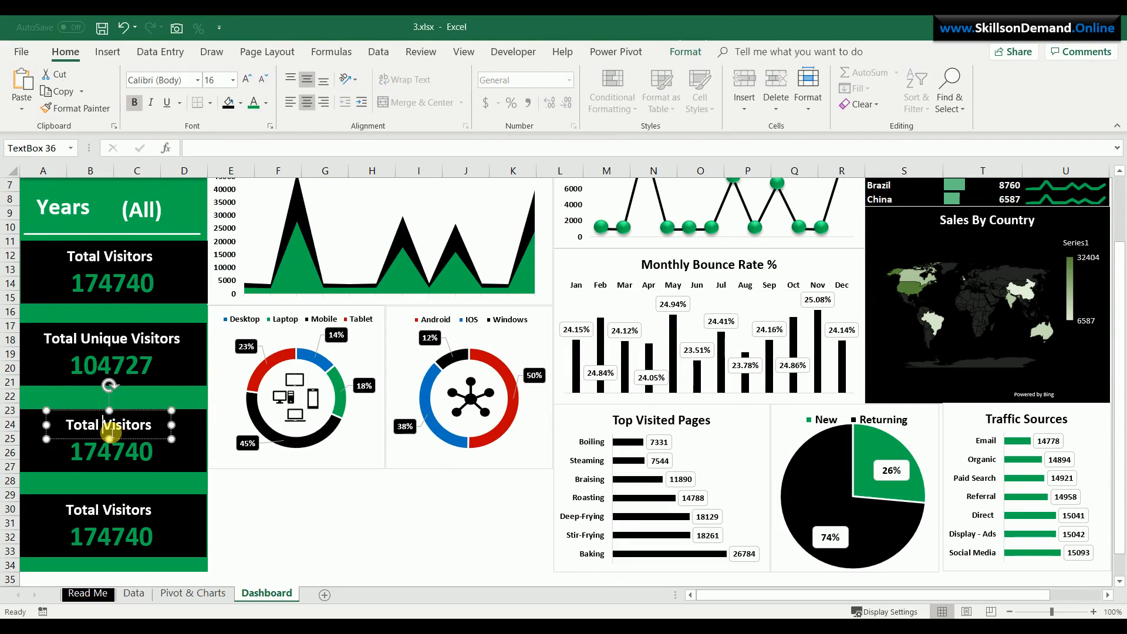
drag(121, 428, 196, 422)
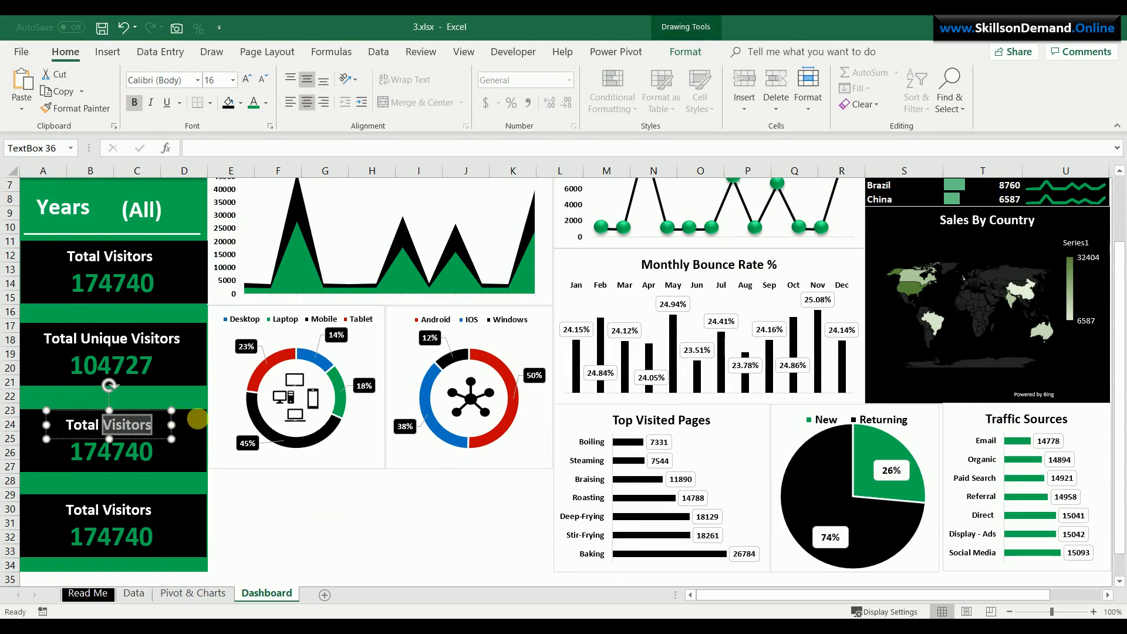
text(Bounce)
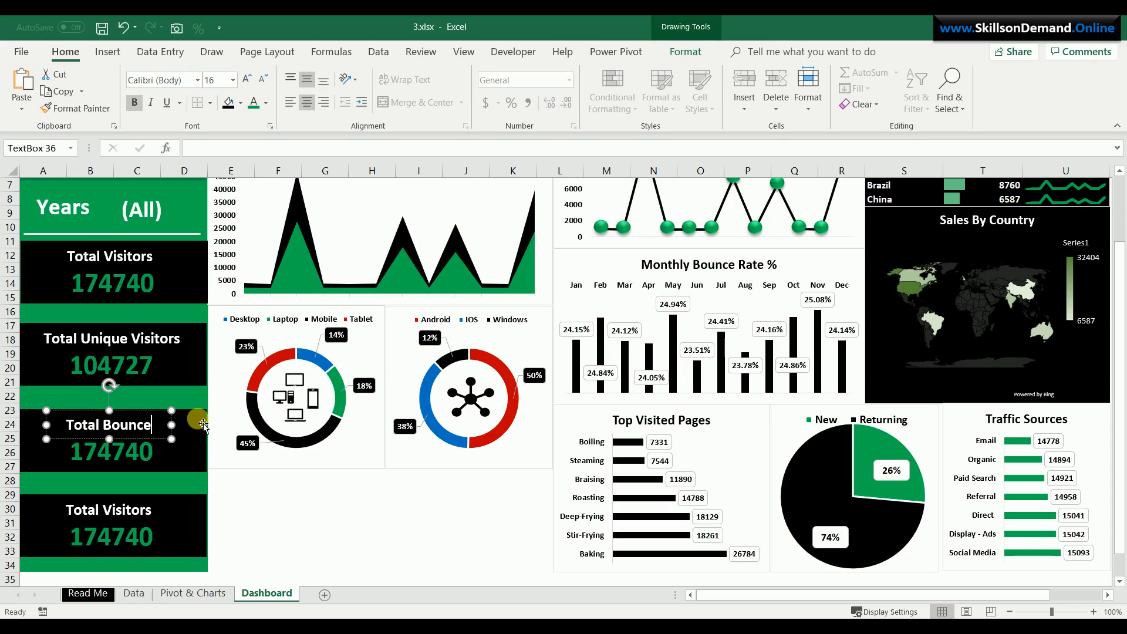
text( Rate)
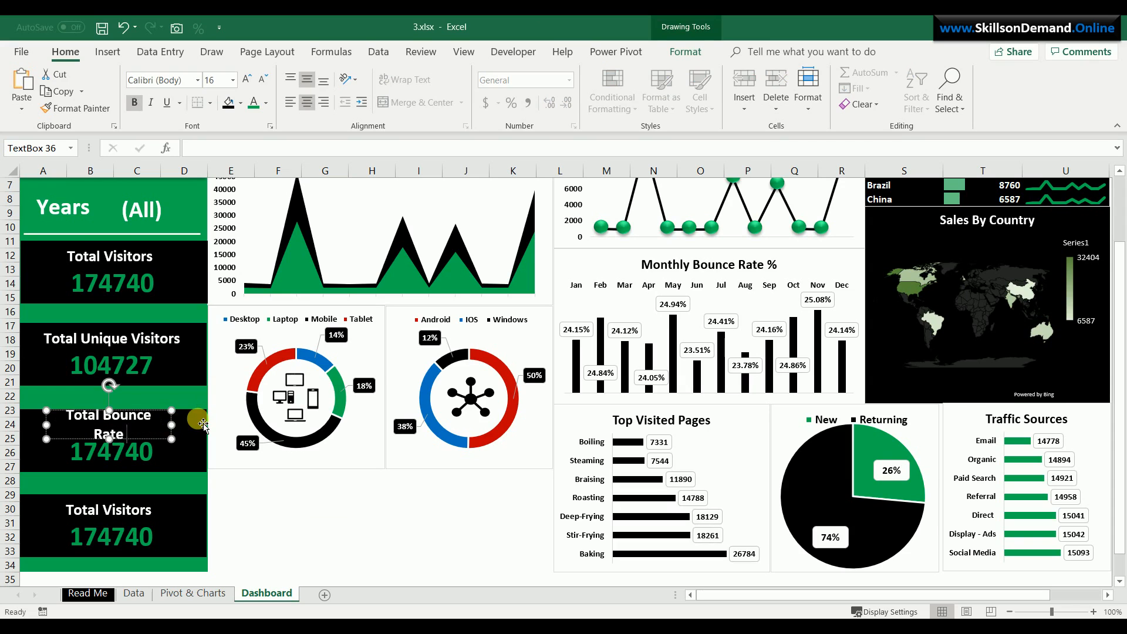
drag(171, 425, 201, 425)
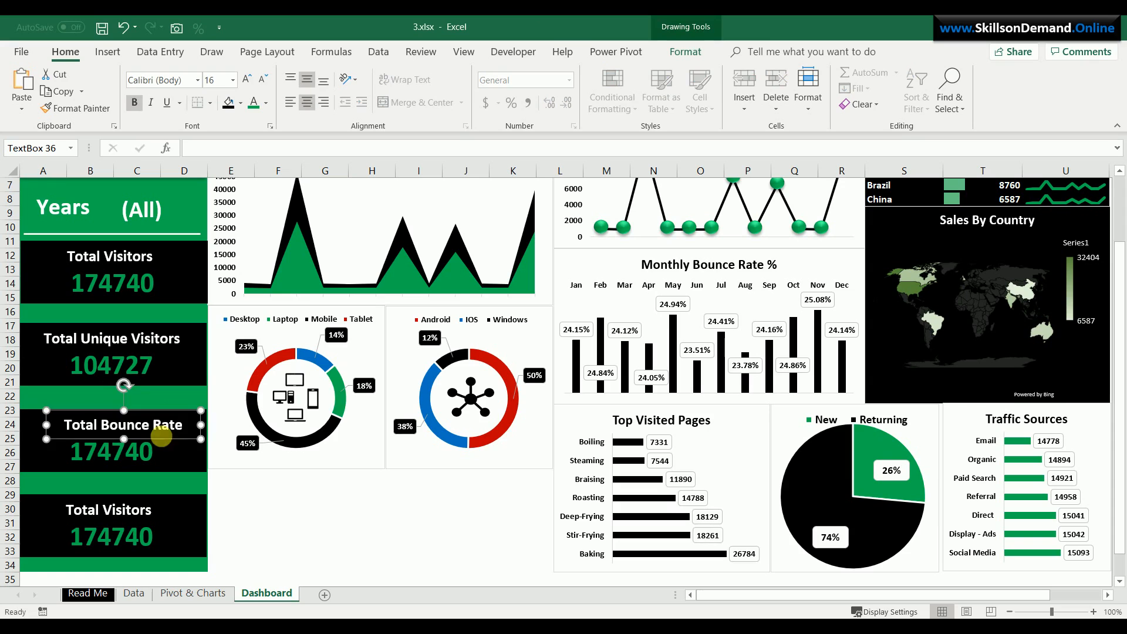
drag(47, 425, 27, 428)
Link the value beneath "Total Bounce Rate" to cell S15 of the Pivot & Charts sheet
click(82, 450)
drag(285, 148, 80, 155)
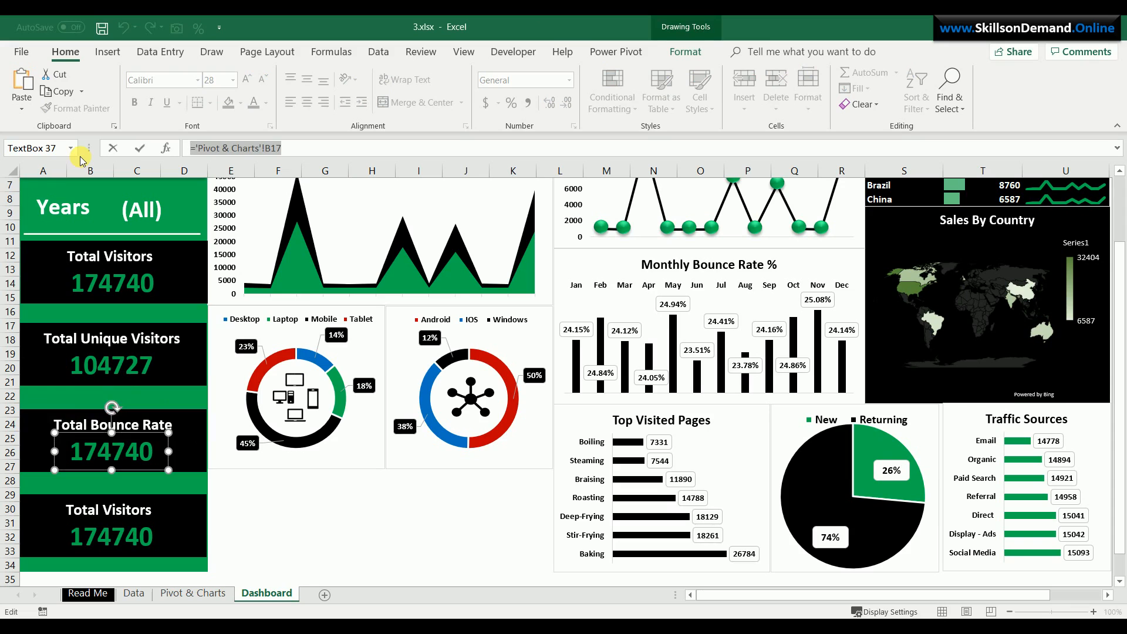
text(=)
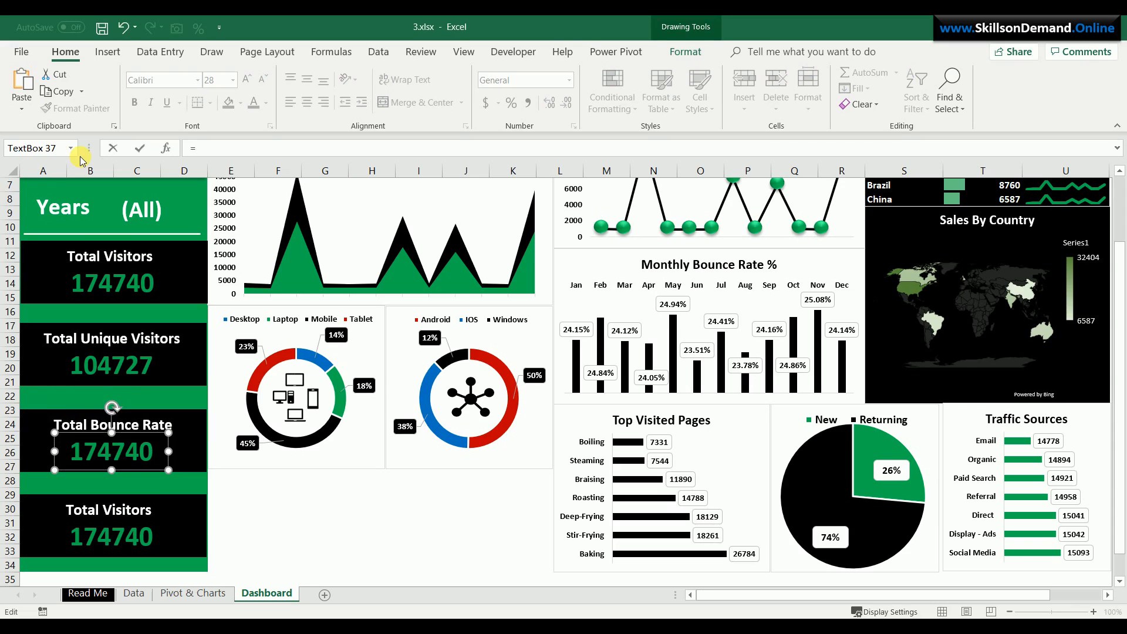
click(184, 593)
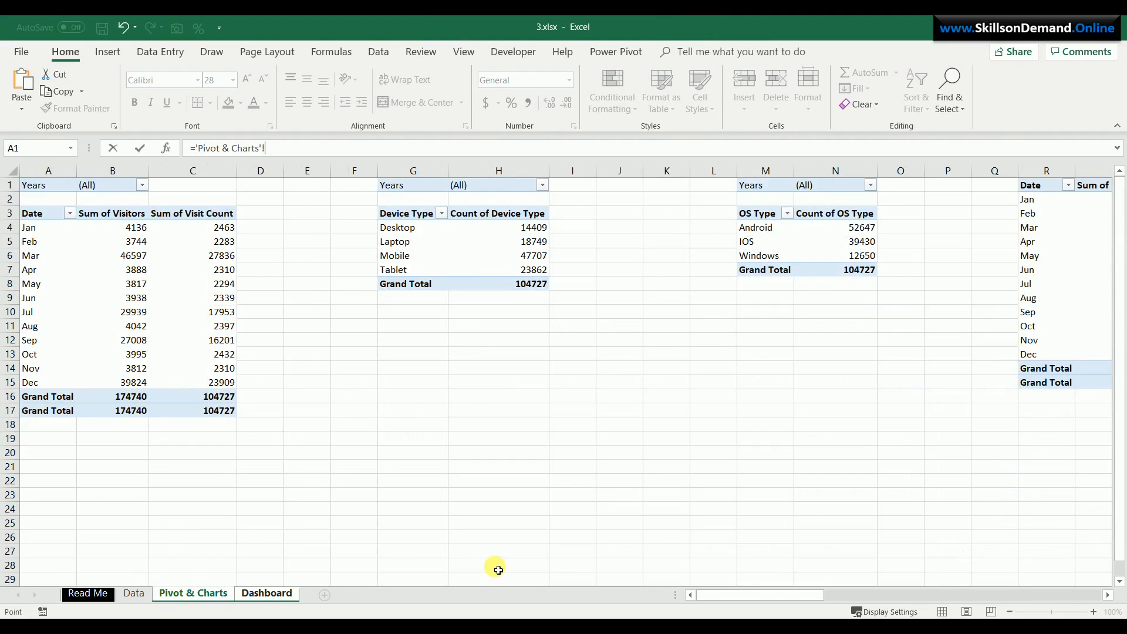
drag(810, 594, 852, 594)
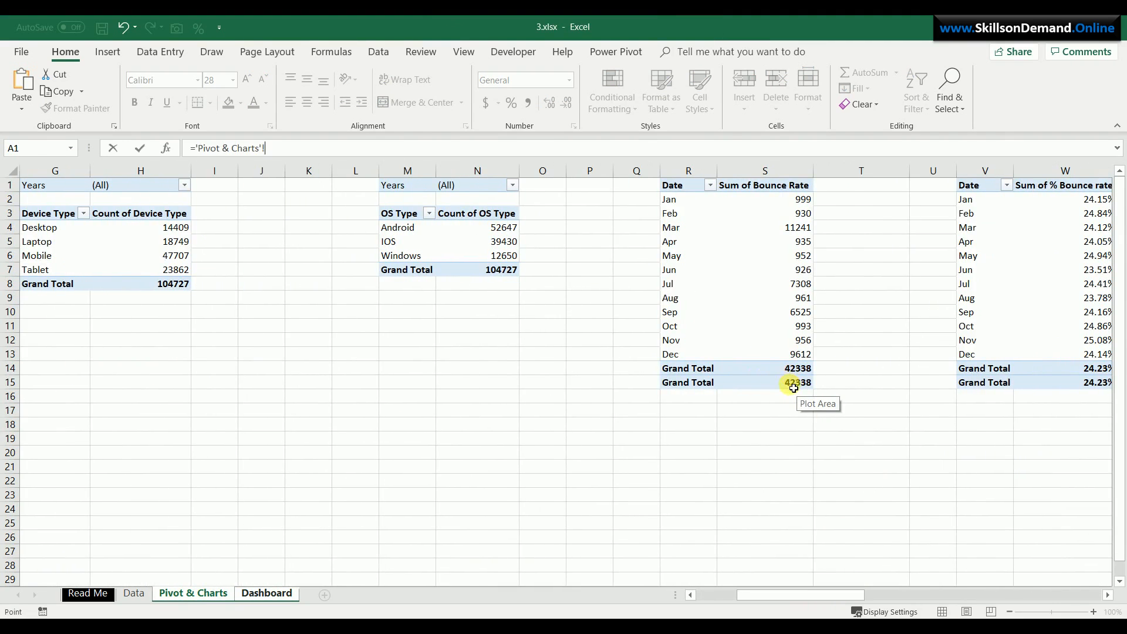
click(794, 388)
key(Return)
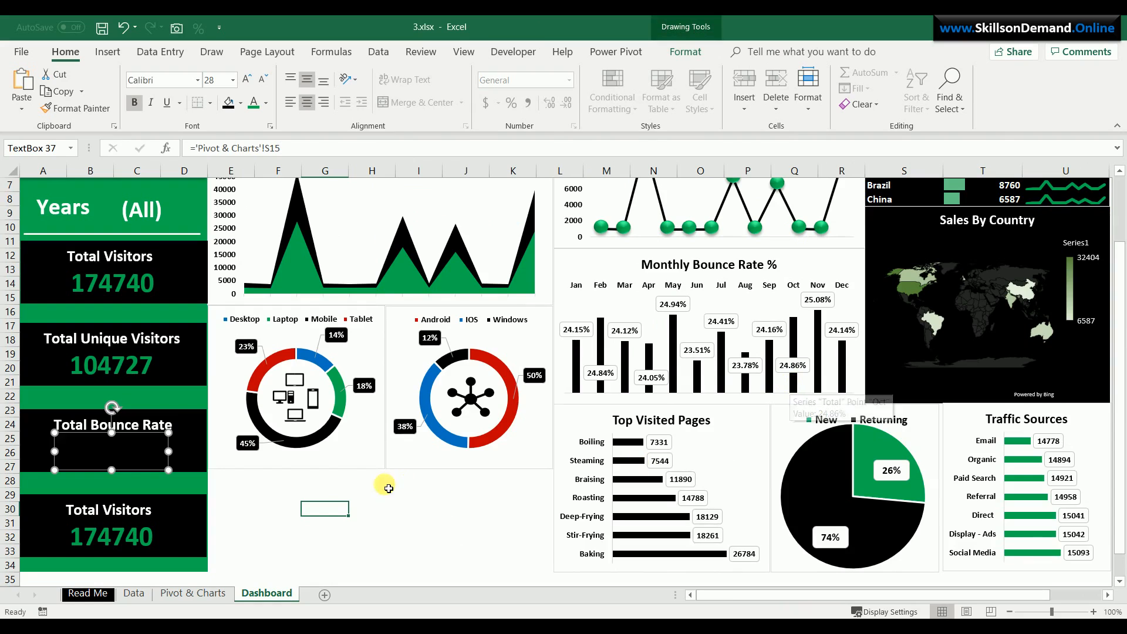
Color the value beneath "Total Bounce Rate" green and enlarge it to font size 28
click(158, 457)
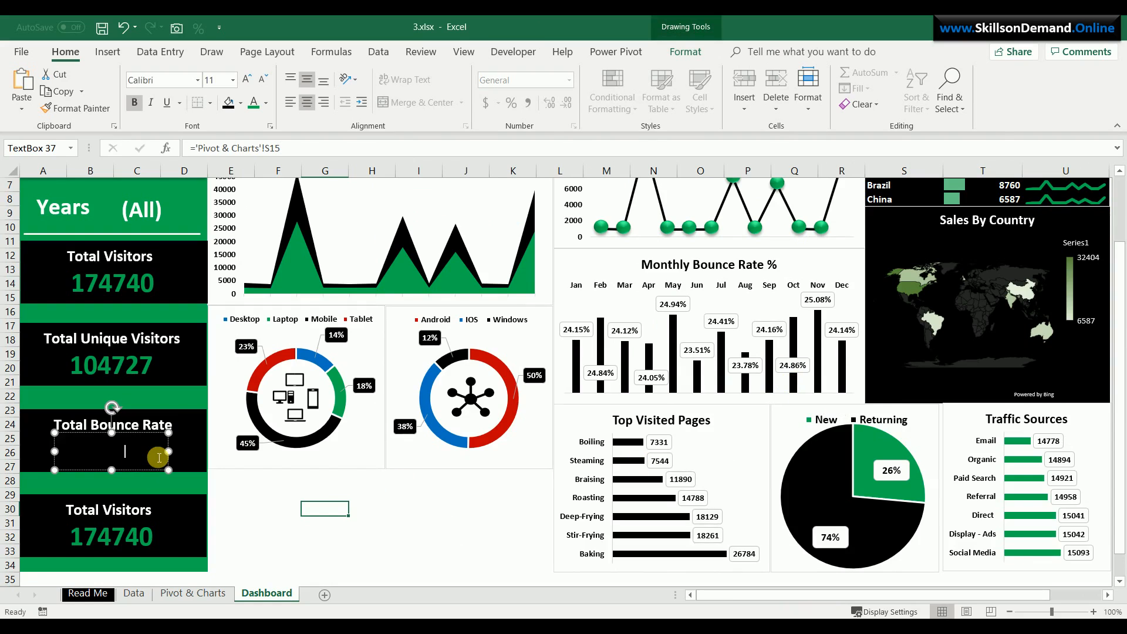
key(ctrl+a)
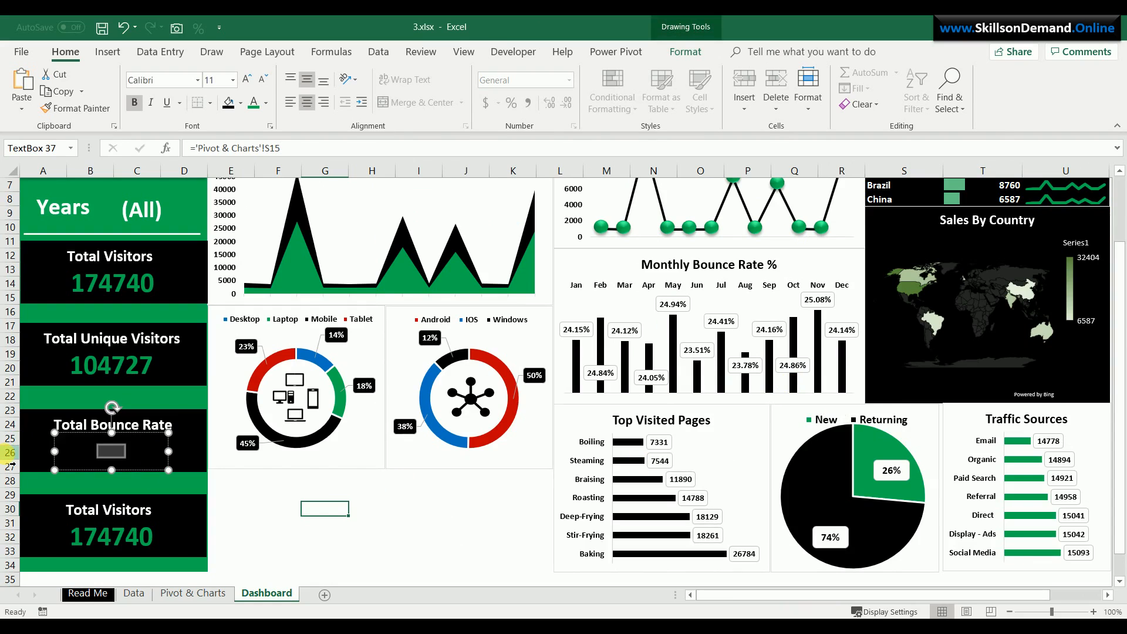
click(254, 103)
click(135, 103)
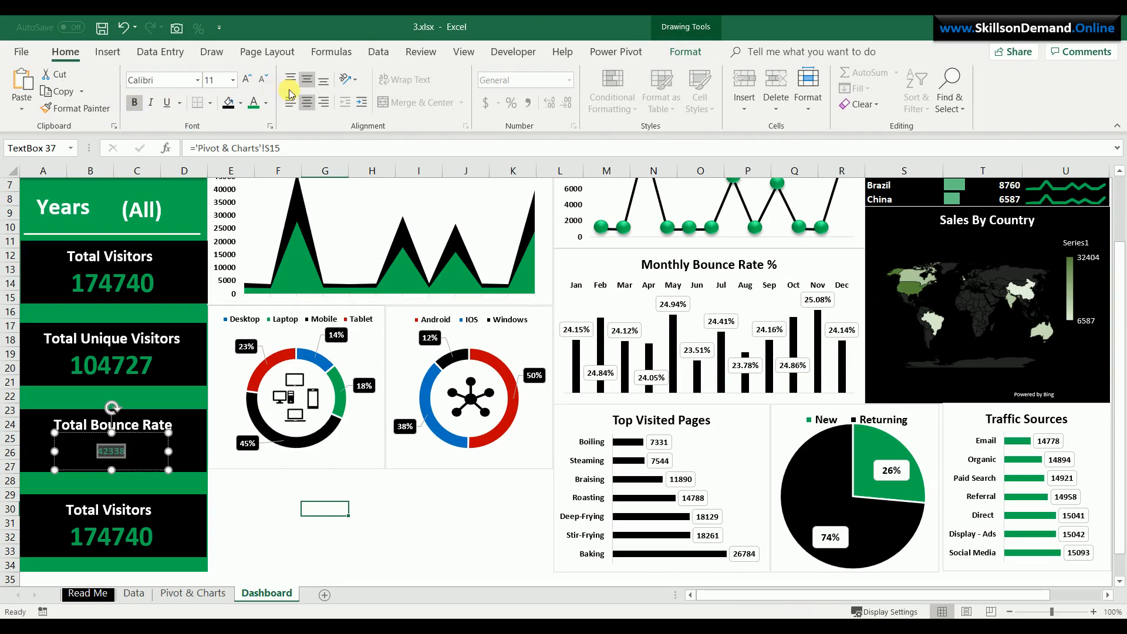
click(247, 78)
click(248, 79)
click(247, 78)
click(247, 79)
click(247, 79)
click(247, 79)
click(247, 79)
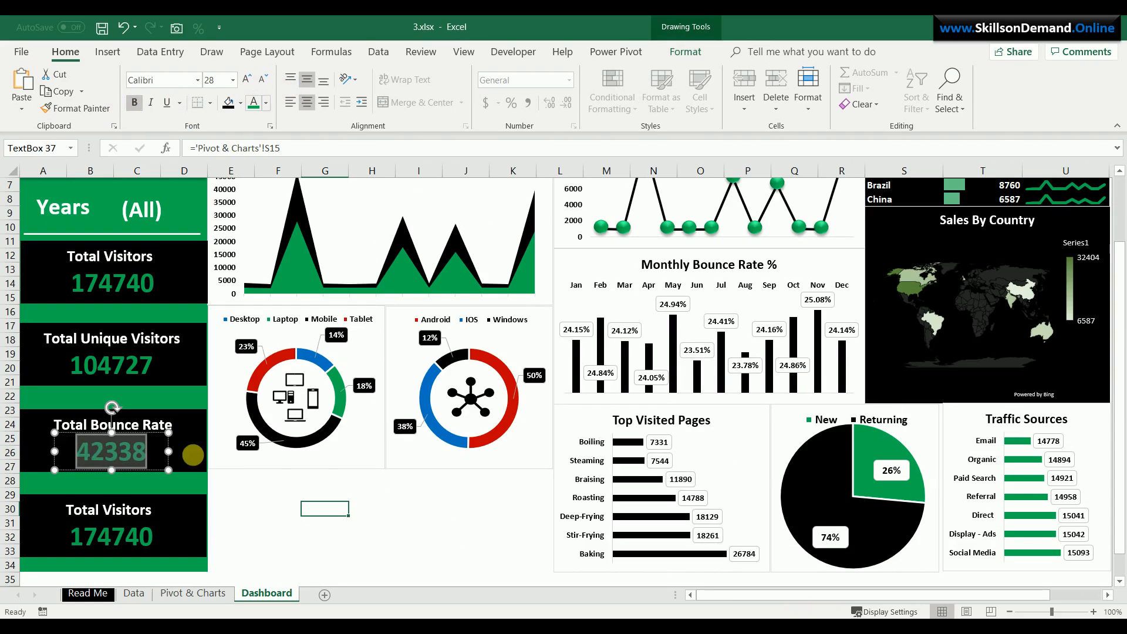
click(258, 518)
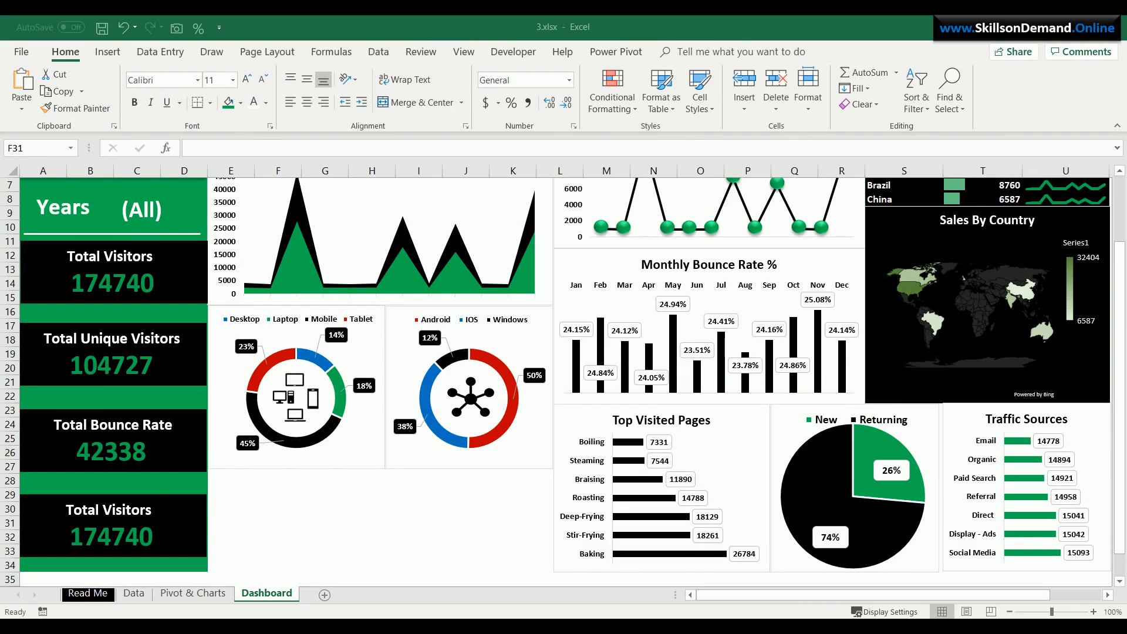
Retitle the fourth card "Total Bounce Rate %" and widen its text box on both sides to fit one centered line
double_click(130, 518)
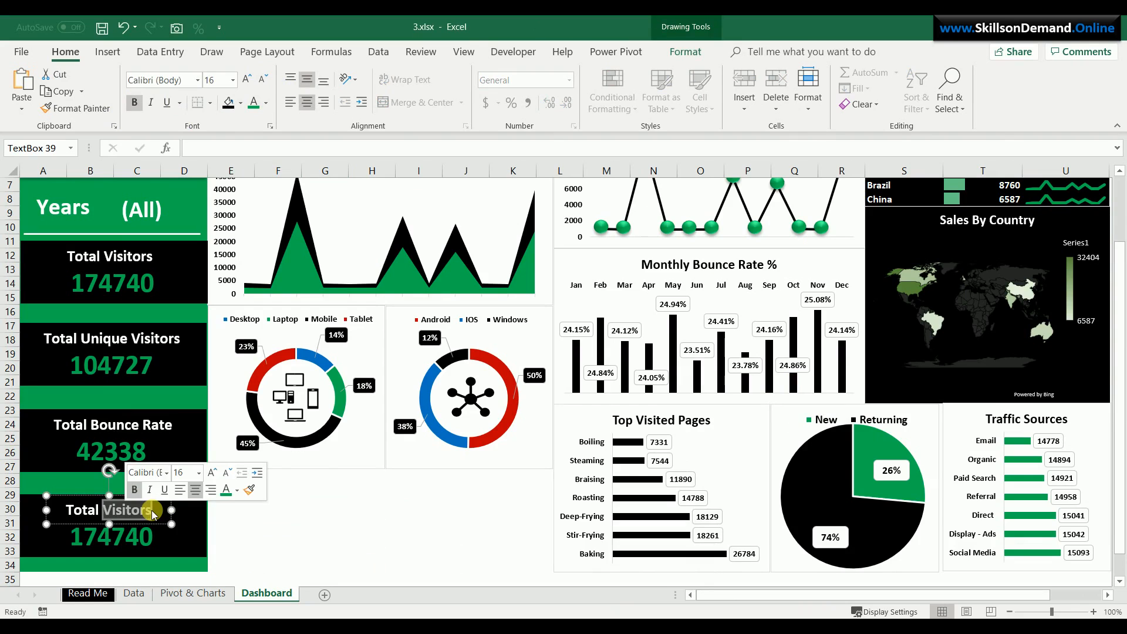
text(Bou)
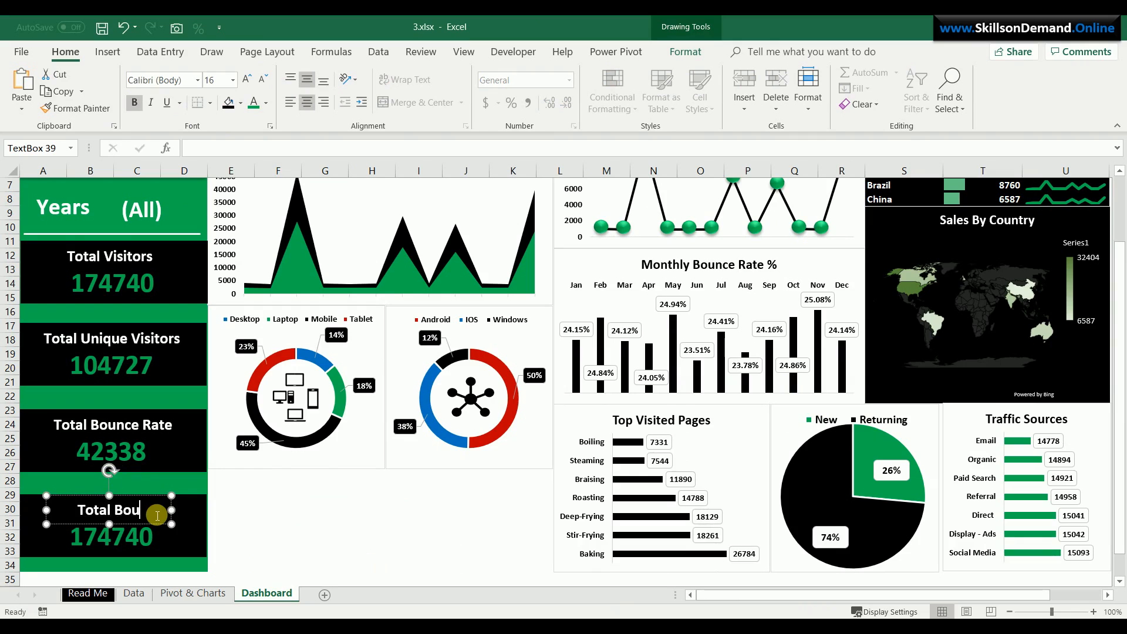
text(nce Rate)
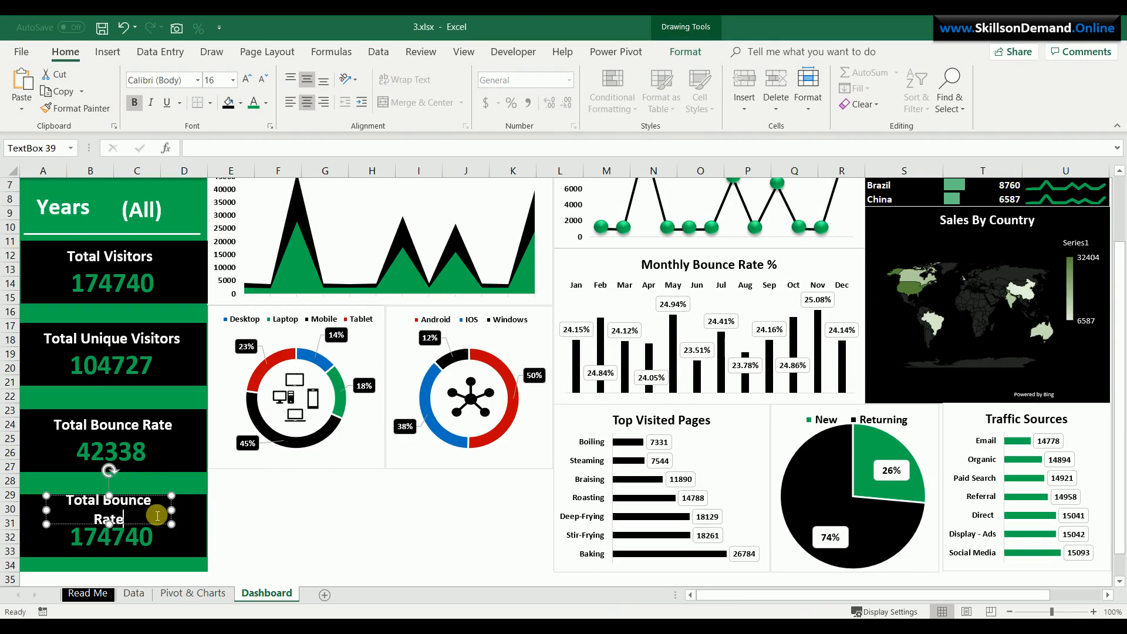
text( %)
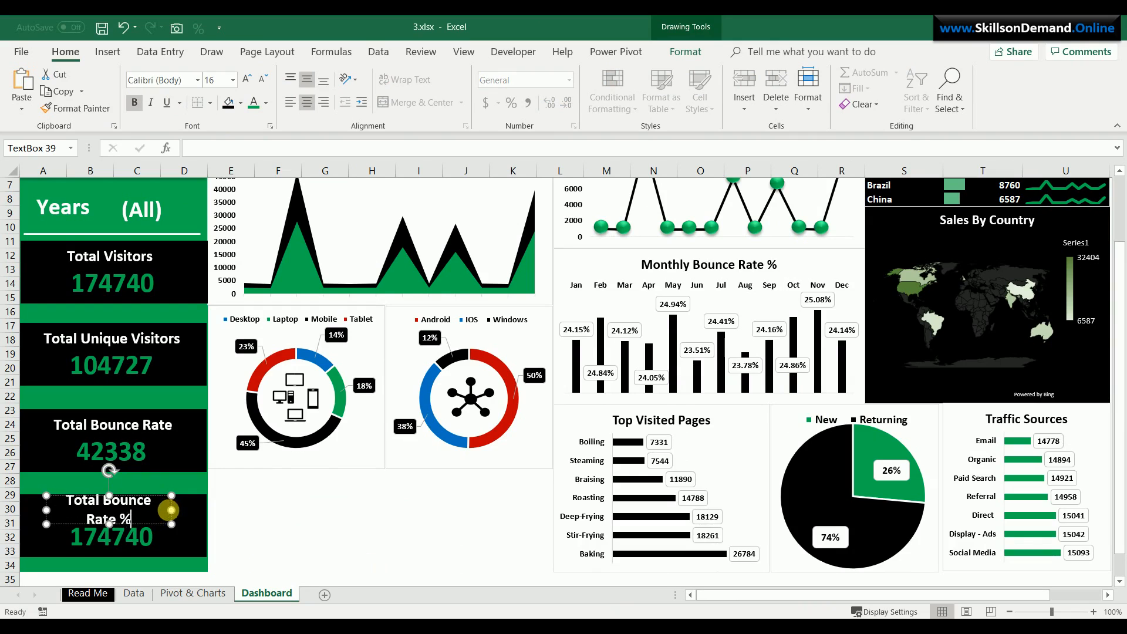
drag(199, 523, 202, 521)
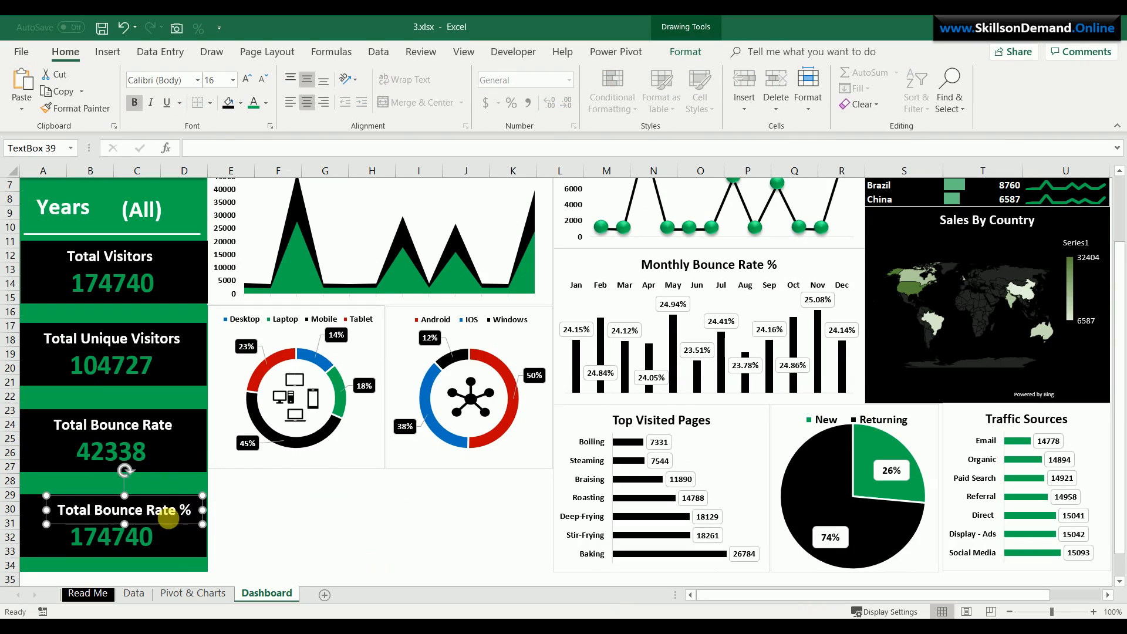
drag(51, 511, 25, 512)
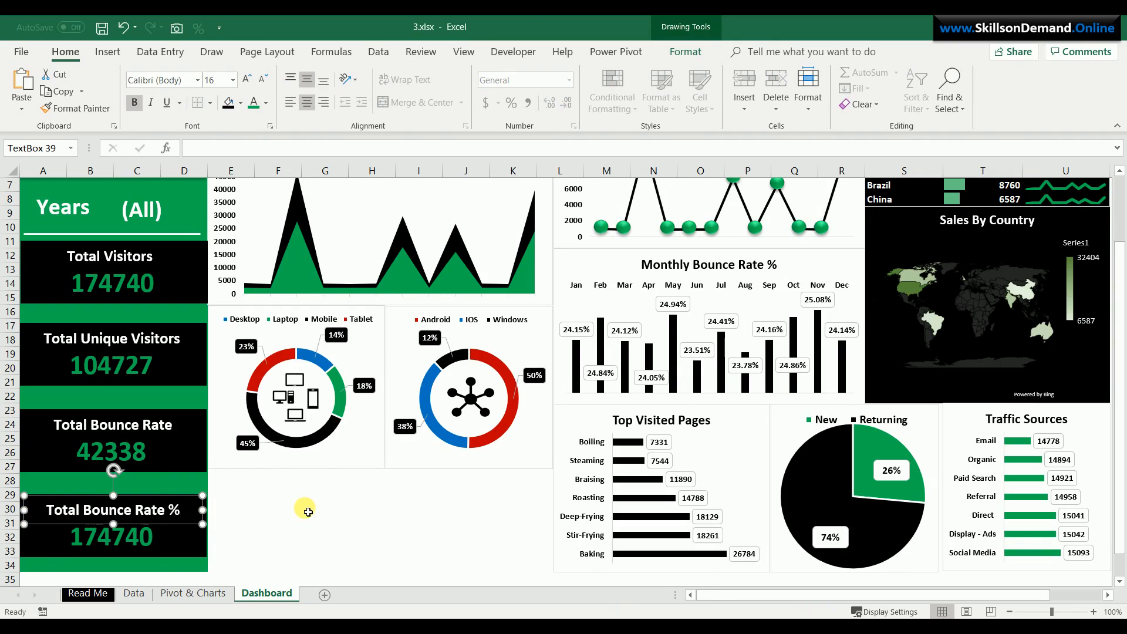
Link the value beneath "Total Bounce Rate %" to cell W15 of the Pivot & Charts sheet
click(145, 543)
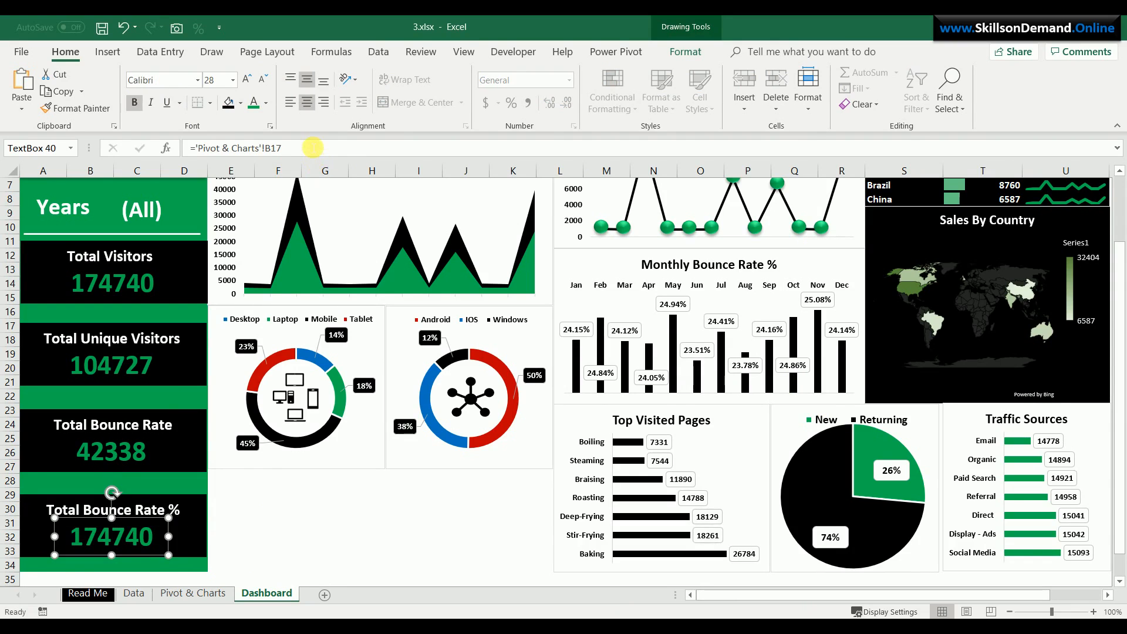
drag(313, 148, 73, 126)
text(=)
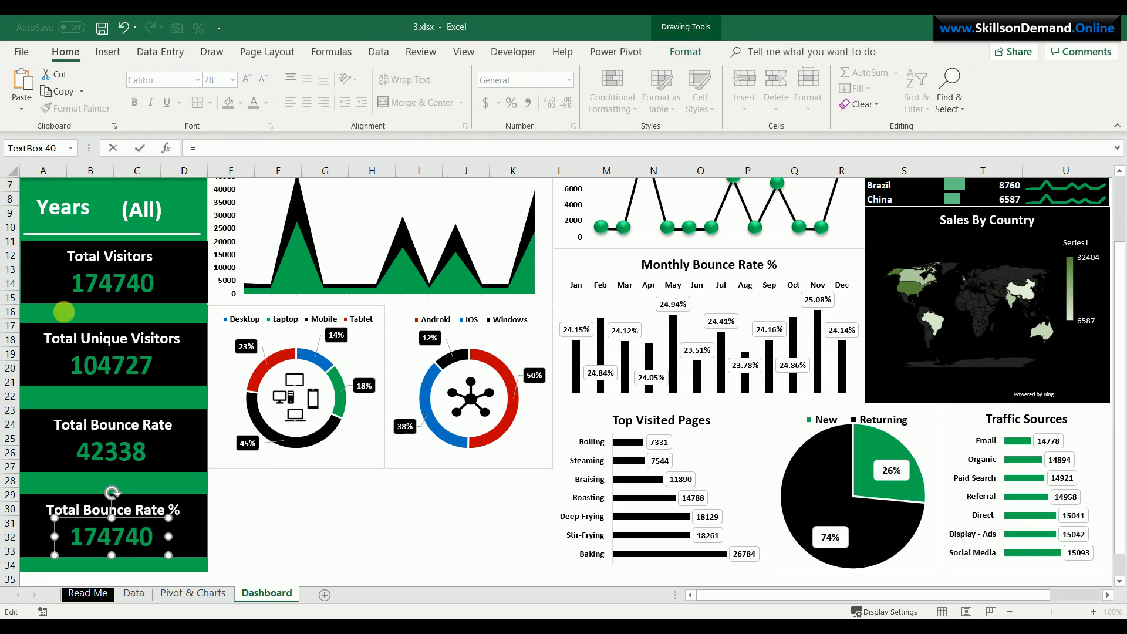
click(189, 594)
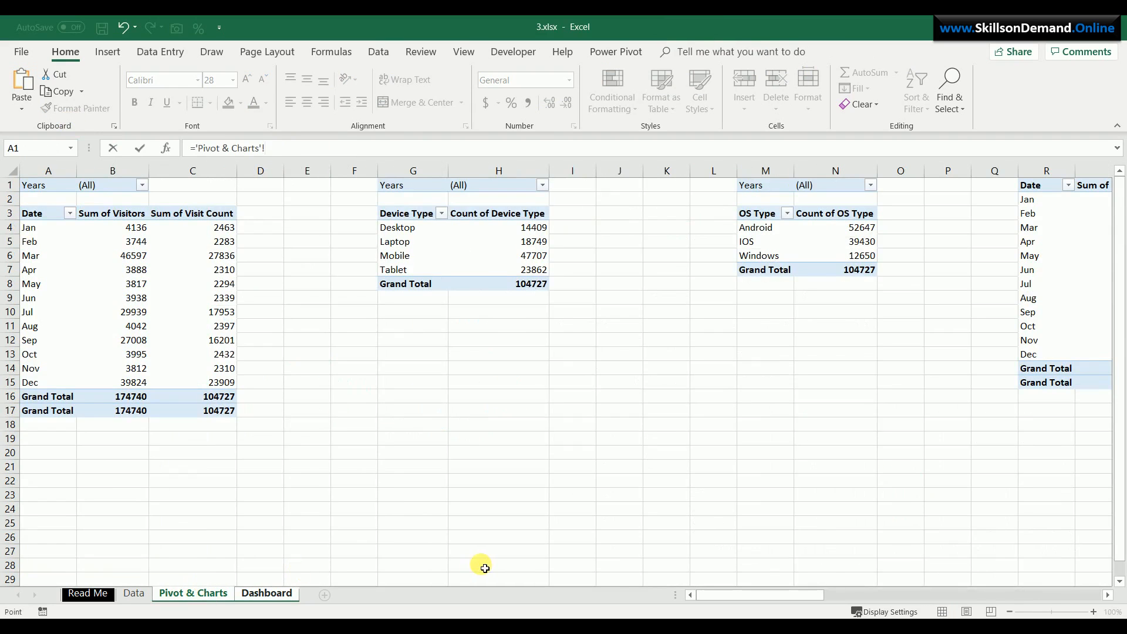
click(1109, 598)
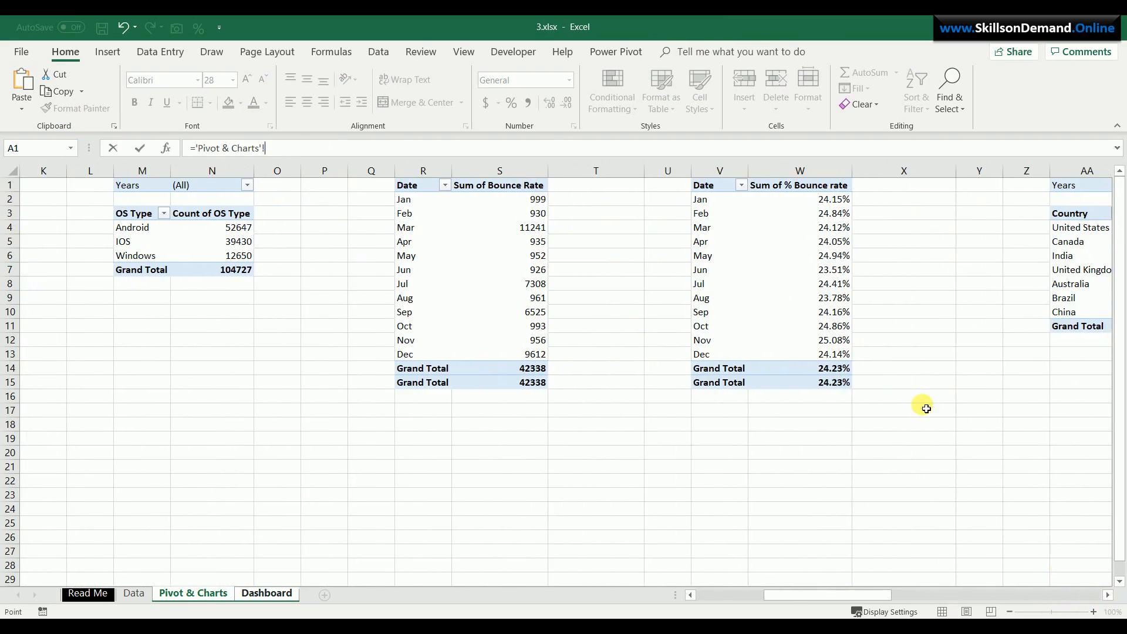
click(834, 384)
key(Return)
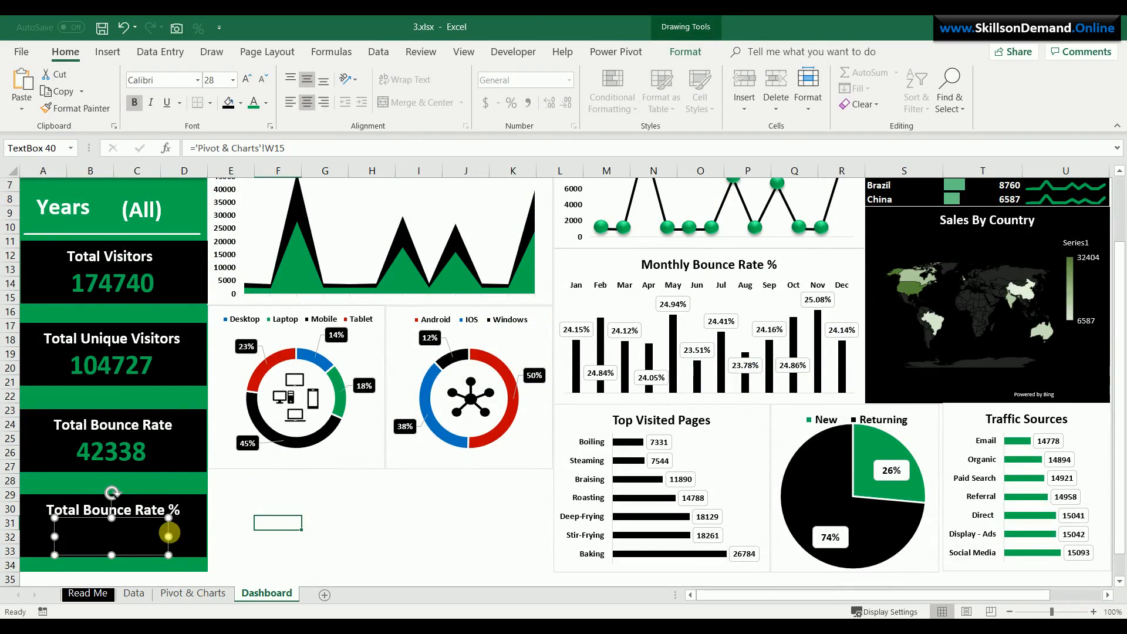
Color the value beneath "Total Bounce Rate %" green and enlarge it to match the value beneath "Total Bounce Rate"
click(154, 540)
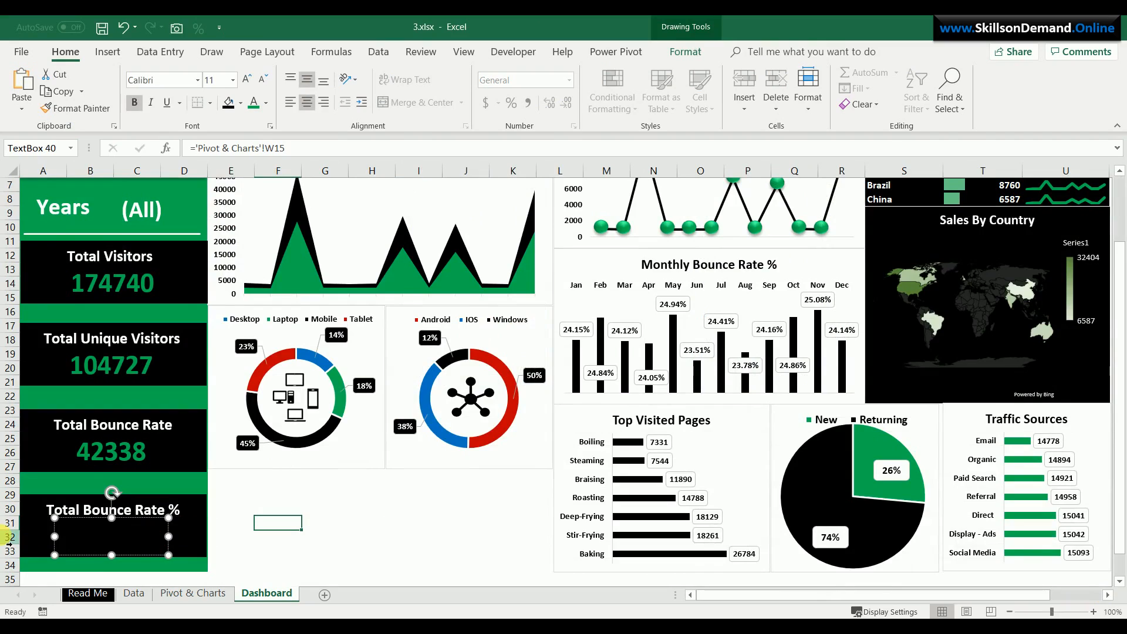
key(ctrl+a)
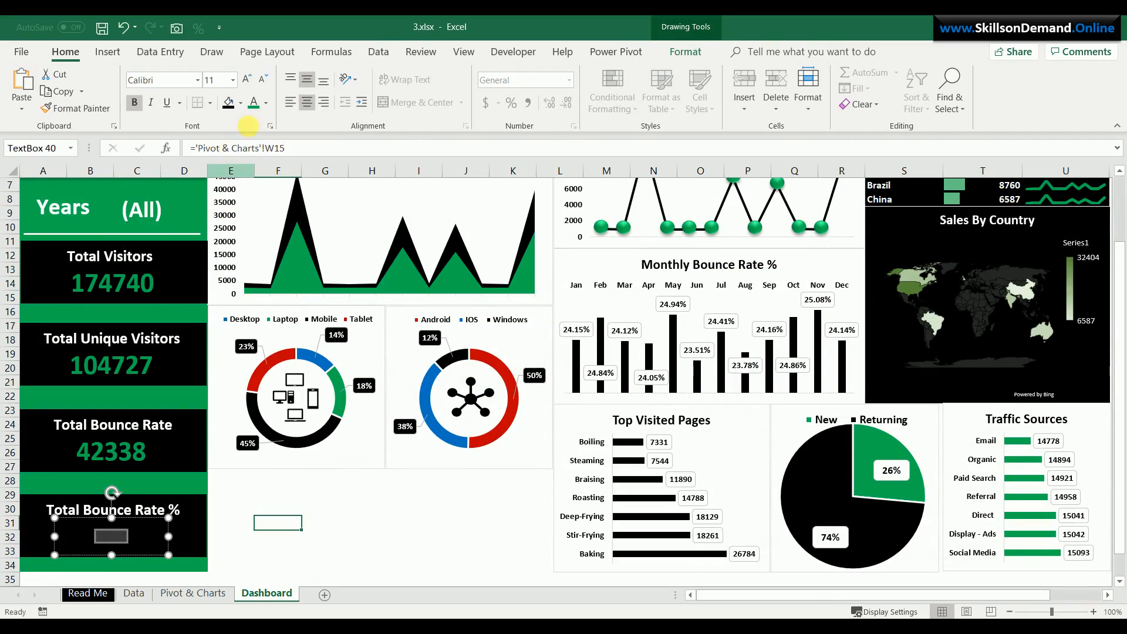
click(253, 102)
click(246, 78)
click(245, 78)
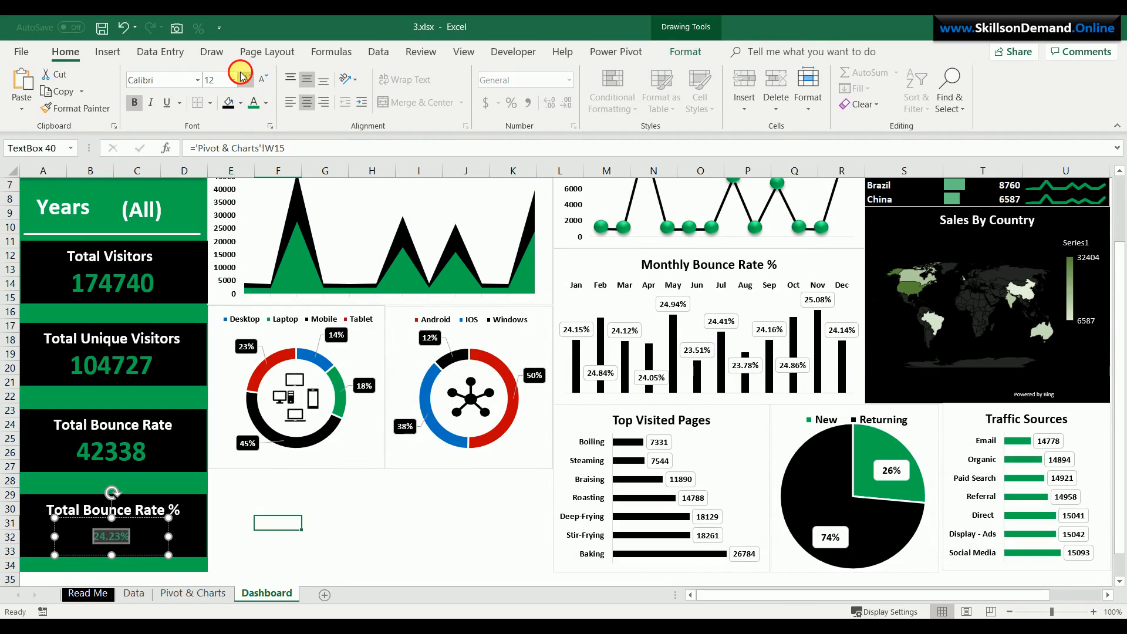
click(245, 78)
click(246, 78)
click(245, 78)
click(245, 78)
click(246, 78)
click(245, 78)
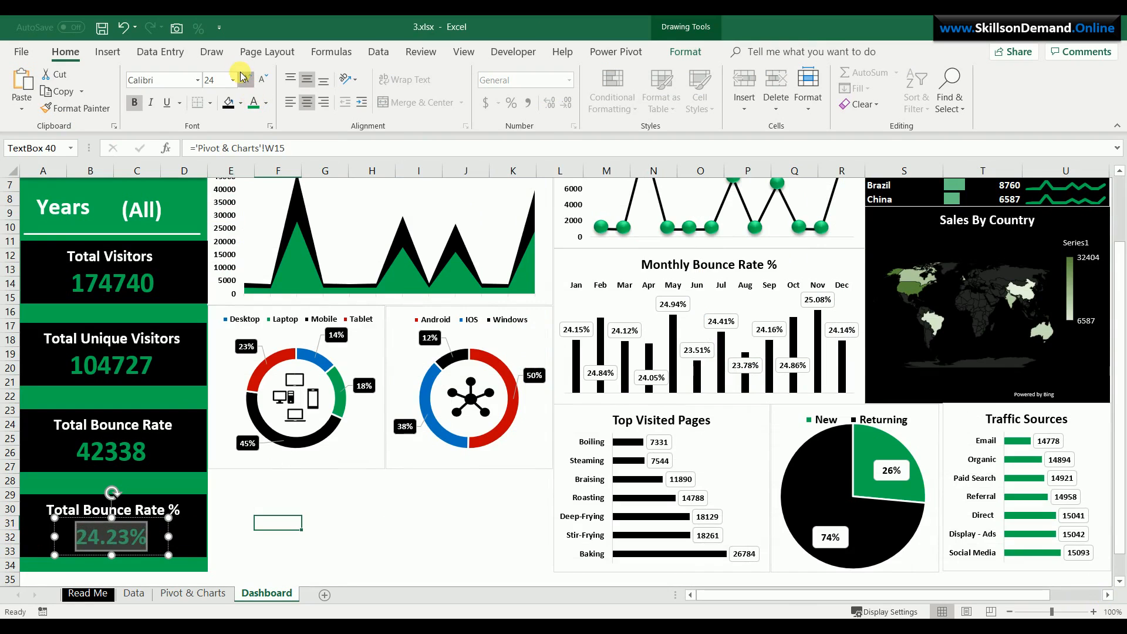
click(245, 78)
click(306, 498)
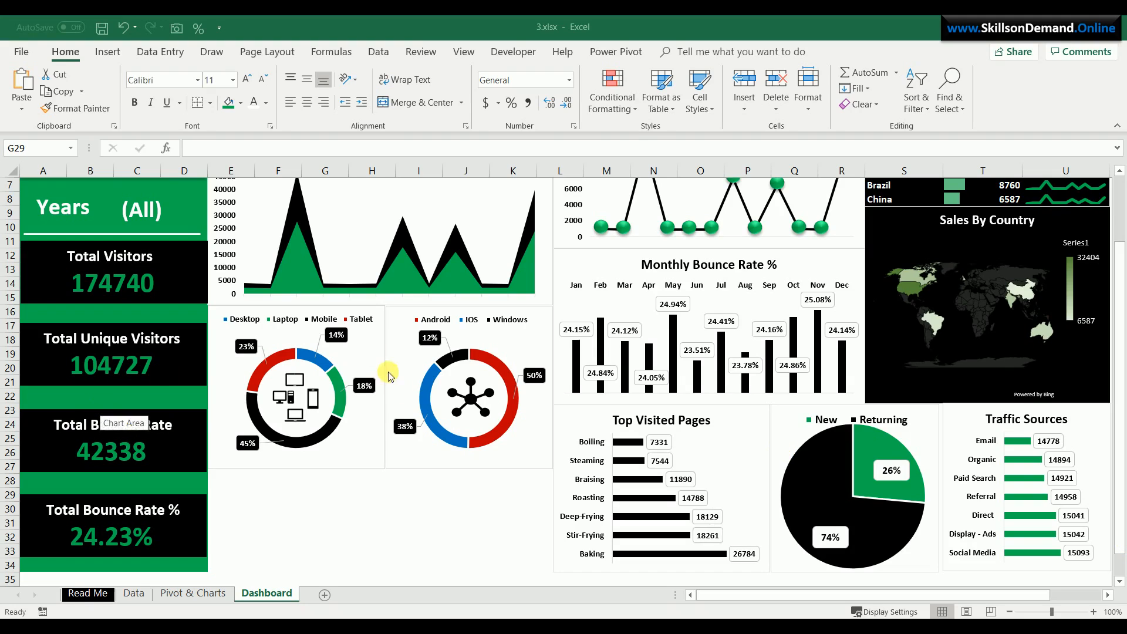
Insert Years and Traffic Channels slicers from the device type doughnut chart
click(371, 348)
click(369, 321)
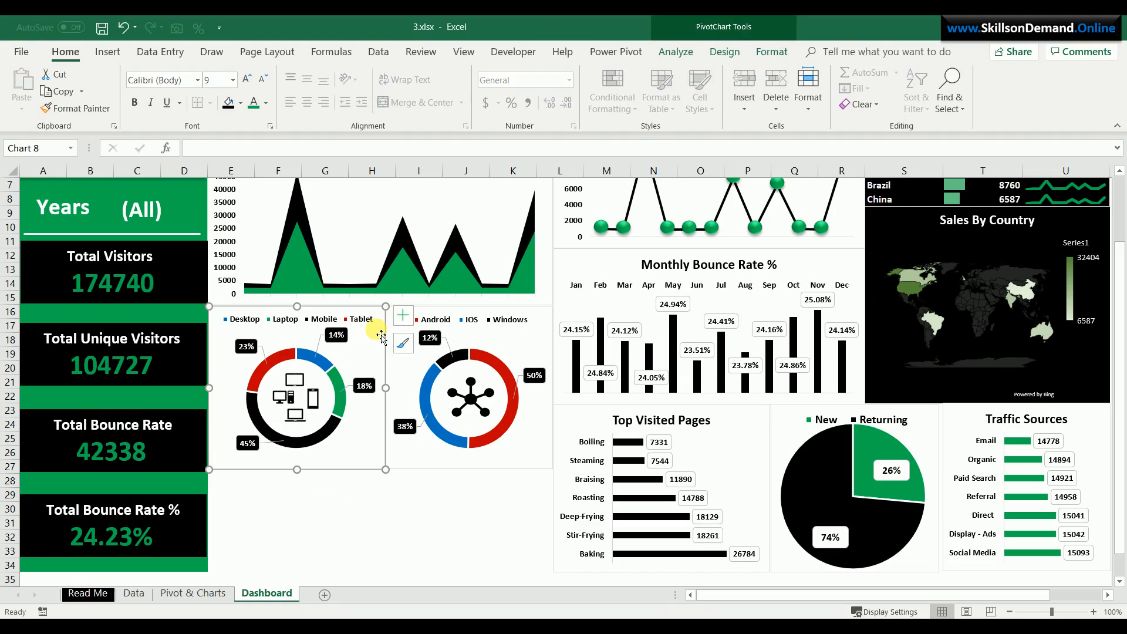
click(105, 51)
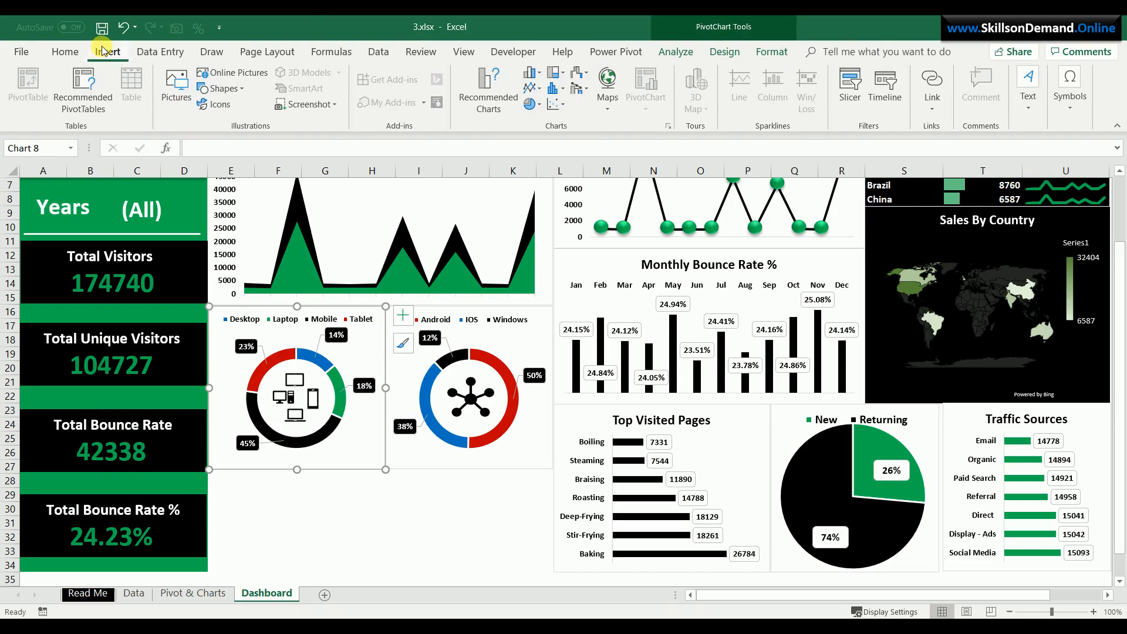
click(850, 88)
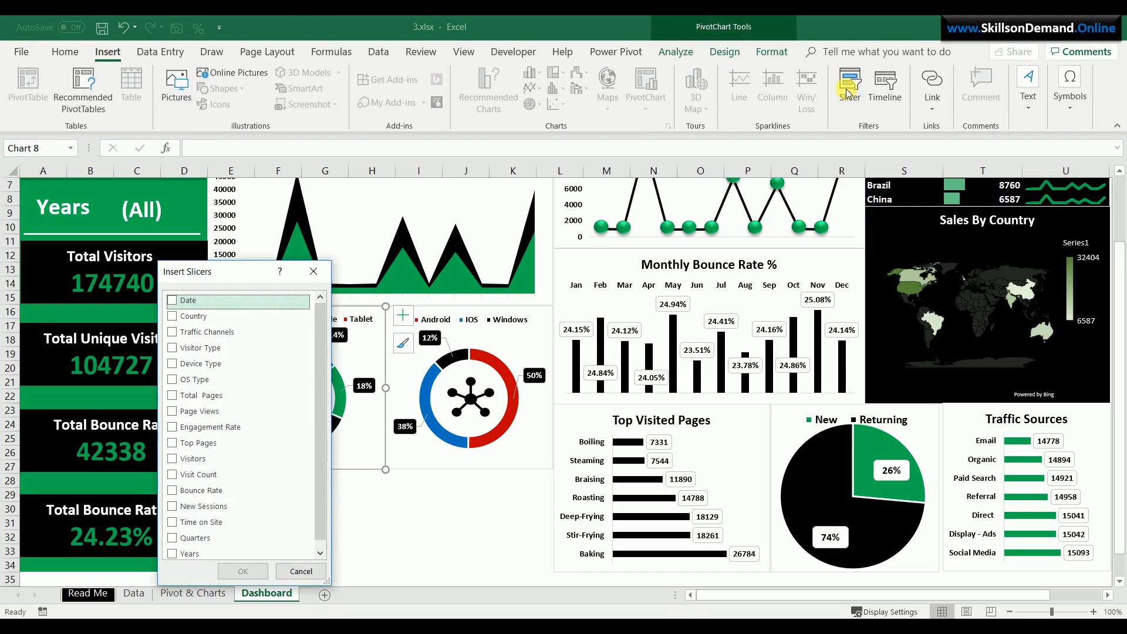
drag(227, 261, 217, 140)
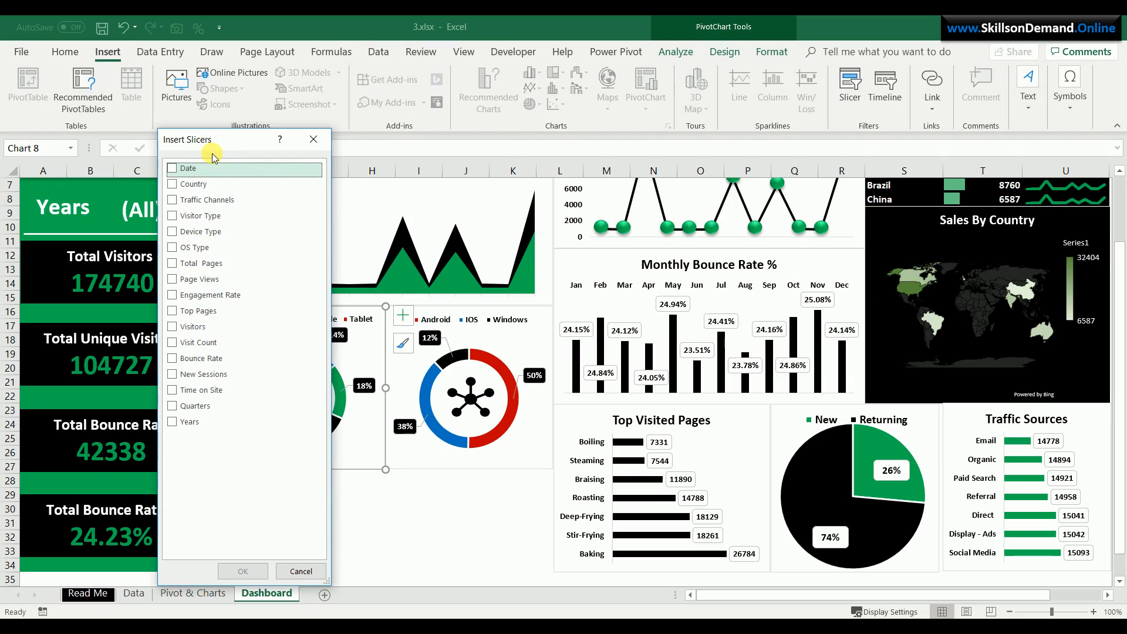
click(174, 424)
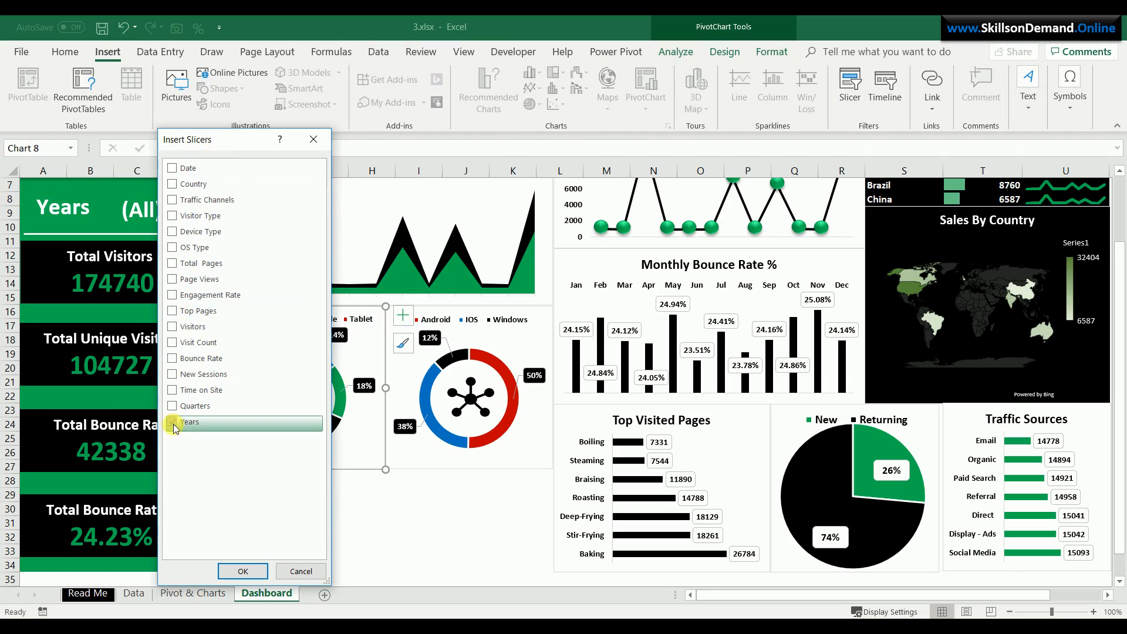
click(172, 202)
click(239, 572)
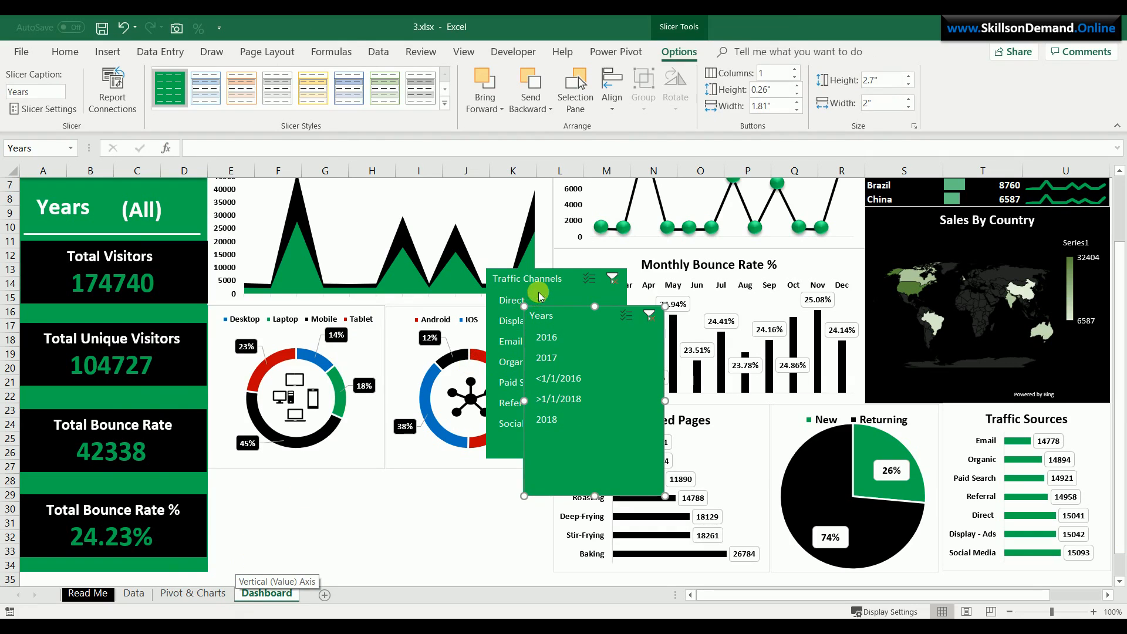
Apply the built-in slicer style with green buttons on a white background to the Years and Traffic Channels slicers
click(446, 104)
click(349, 212)
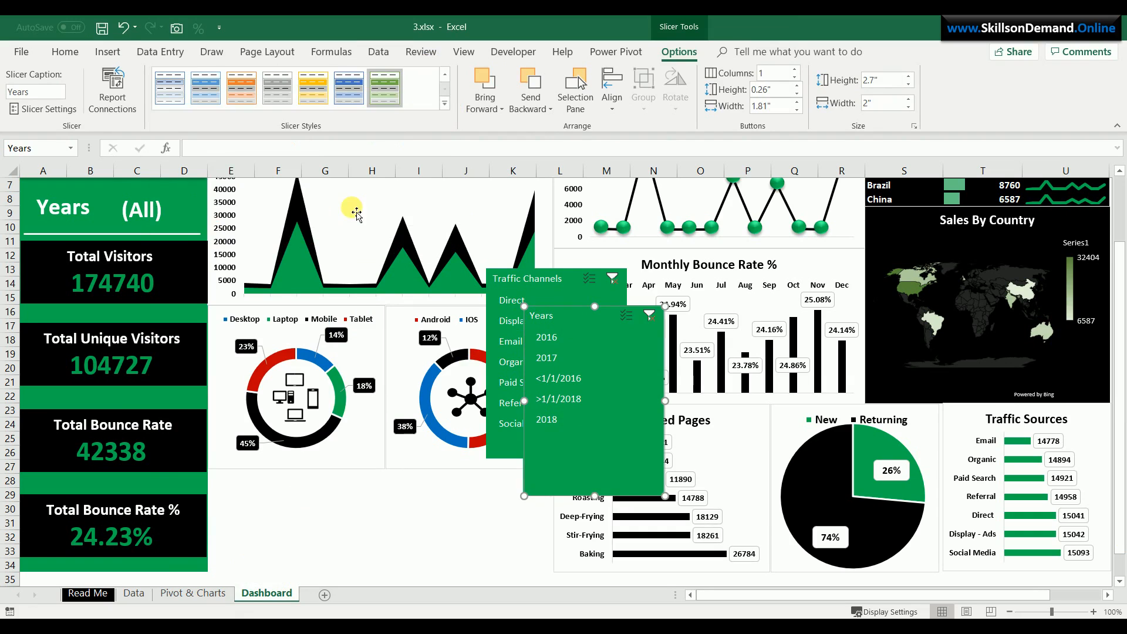
click(542, 287)
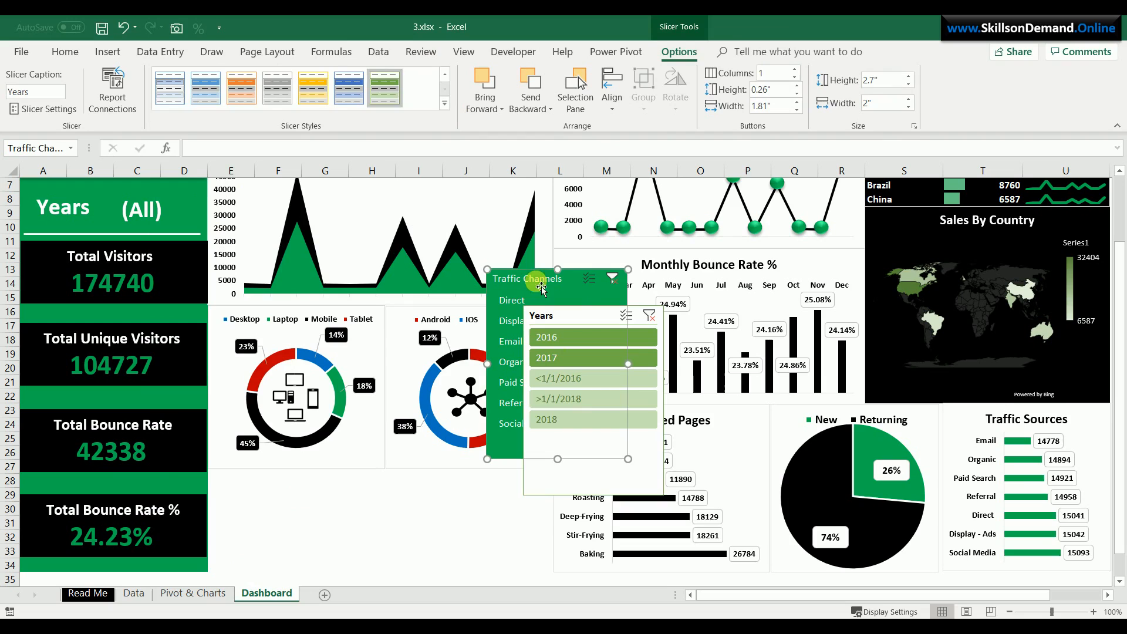
click(445, 104)
click(354, 215)
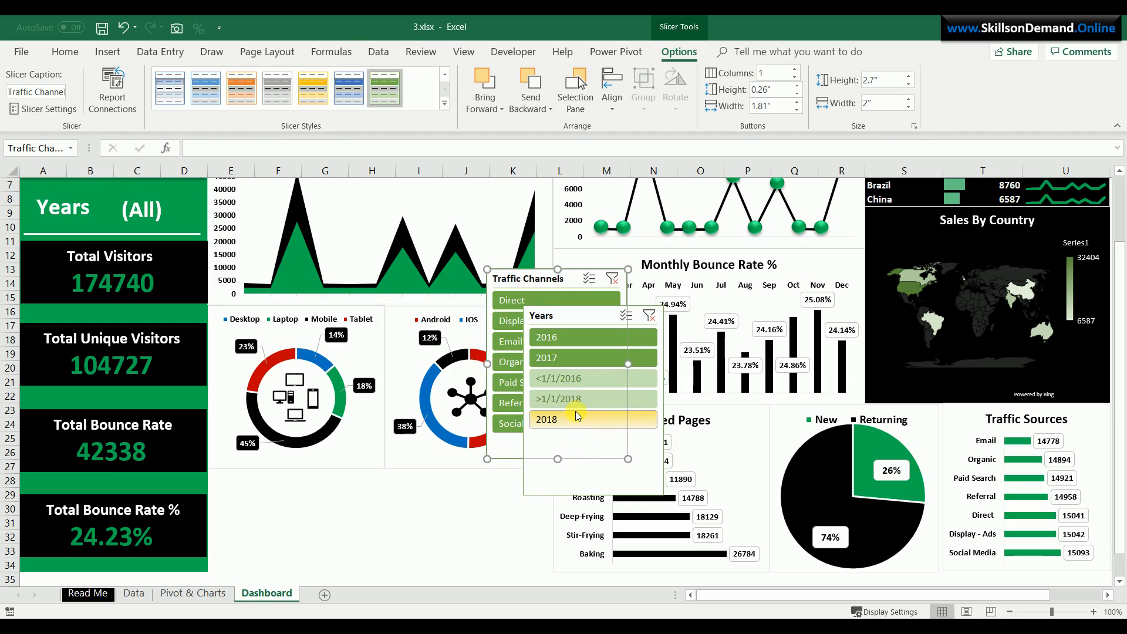
Set the Years slicer to hide items with no data
click(578, 479)
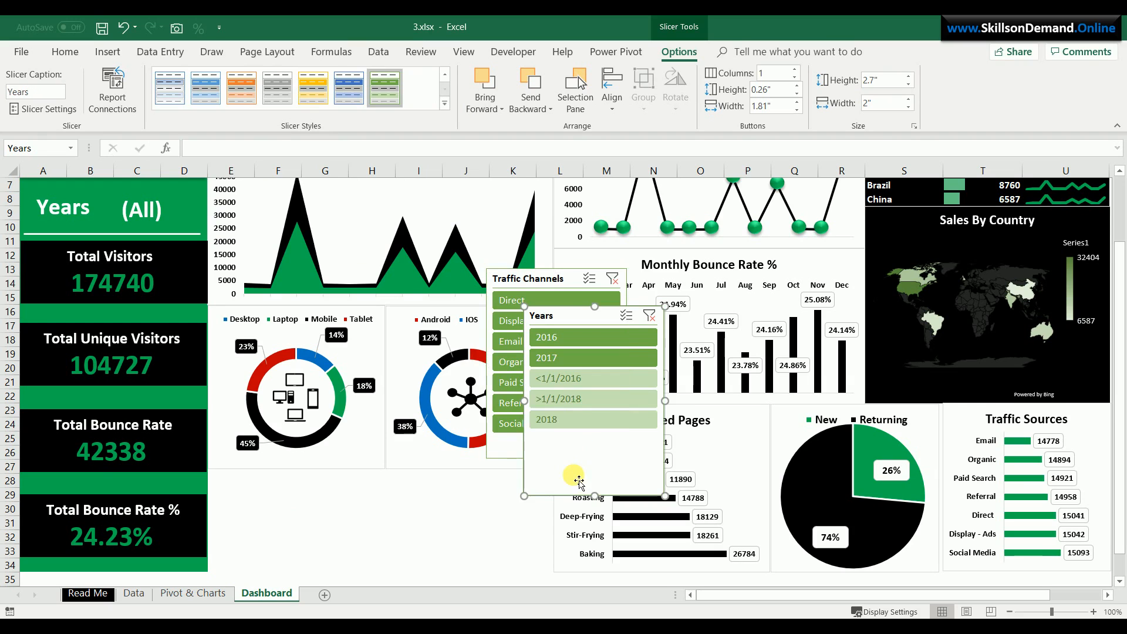
right_click(577, 478)
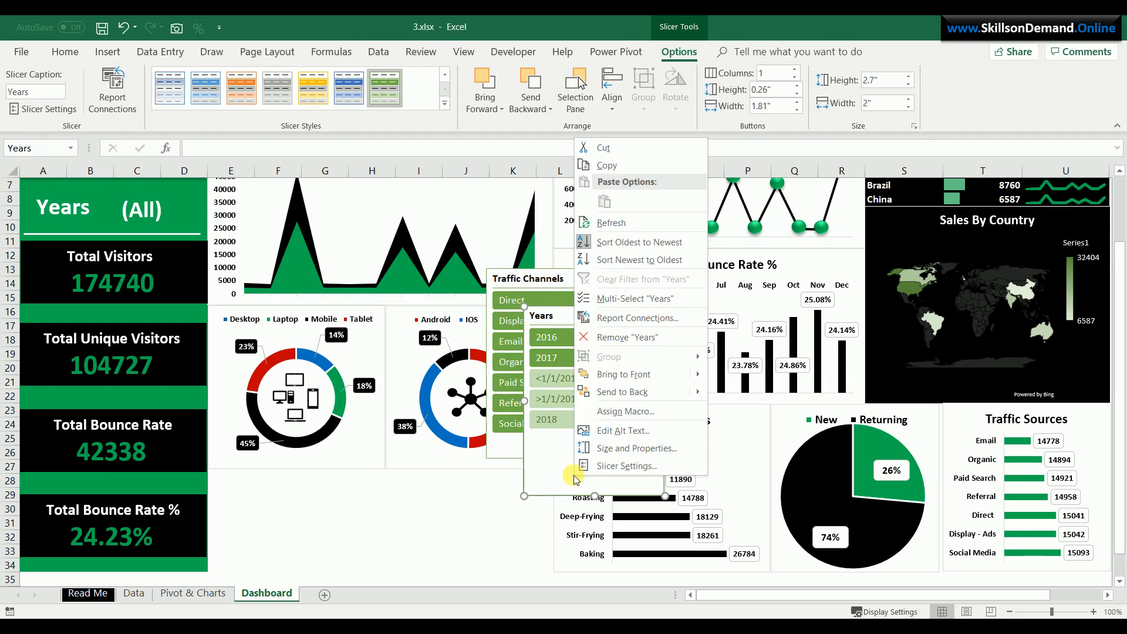
click(606, 469)
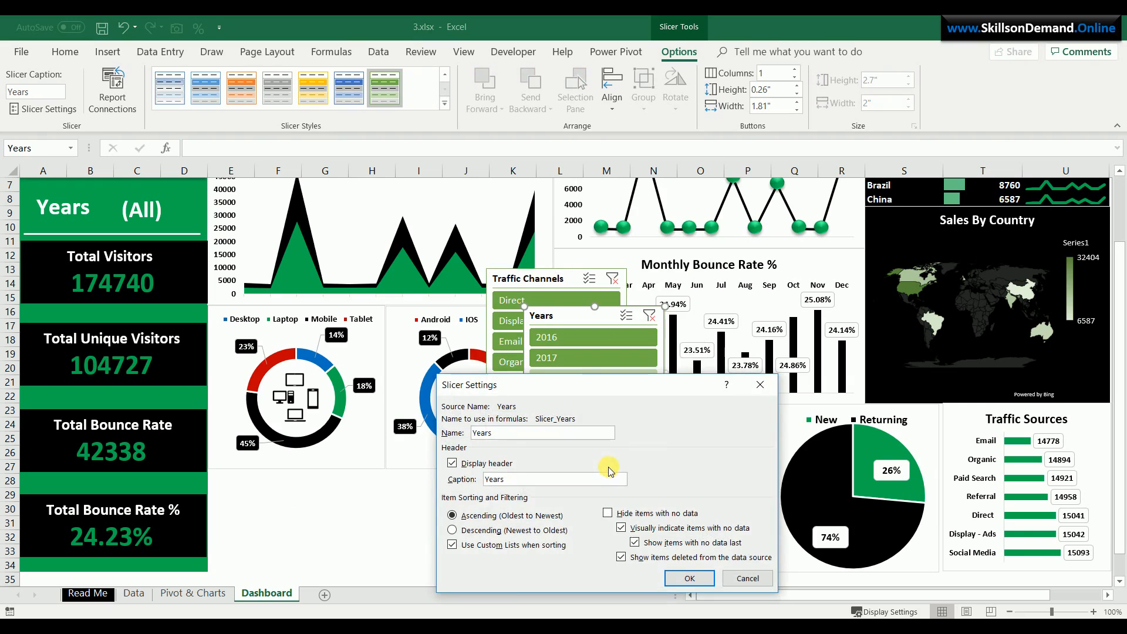
click(607, 515)
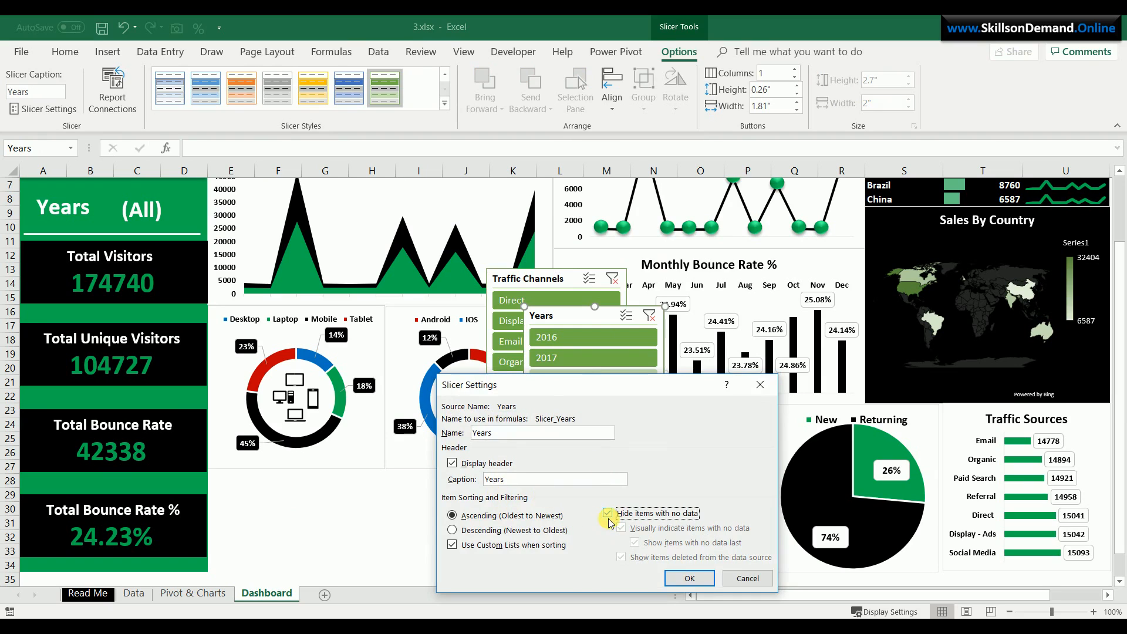
click(688, 577)
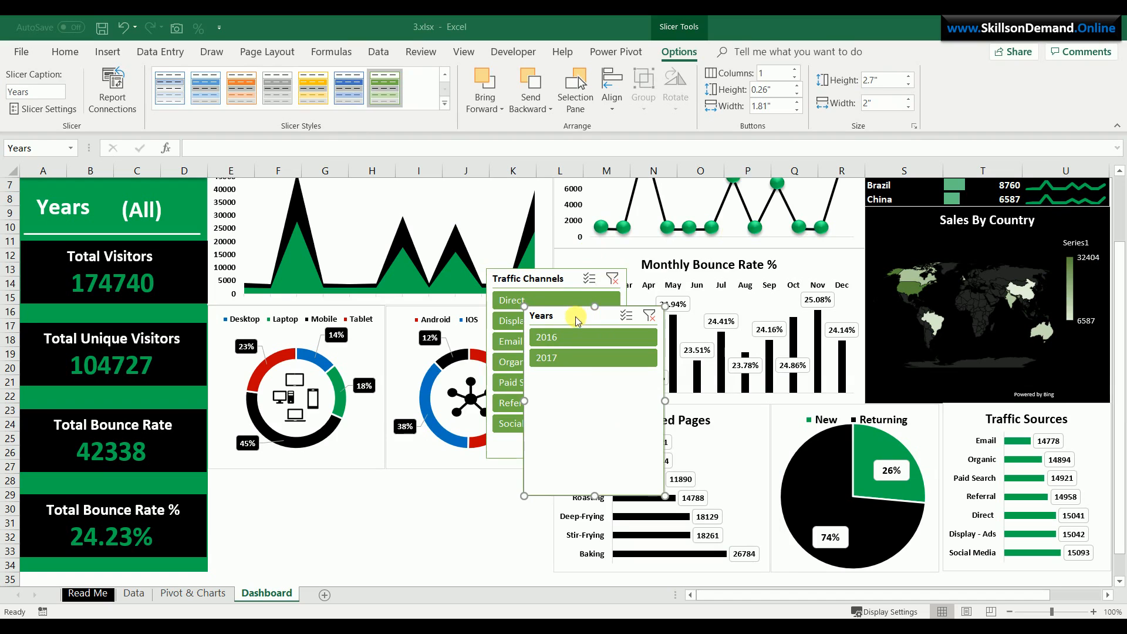
Fit the slicers side by side beneath the doughnut charts: Years about 1.14" wide, Traffic Channels about 3.73" wide, both about 1.45" high
drag(576, 321, 261, 484)
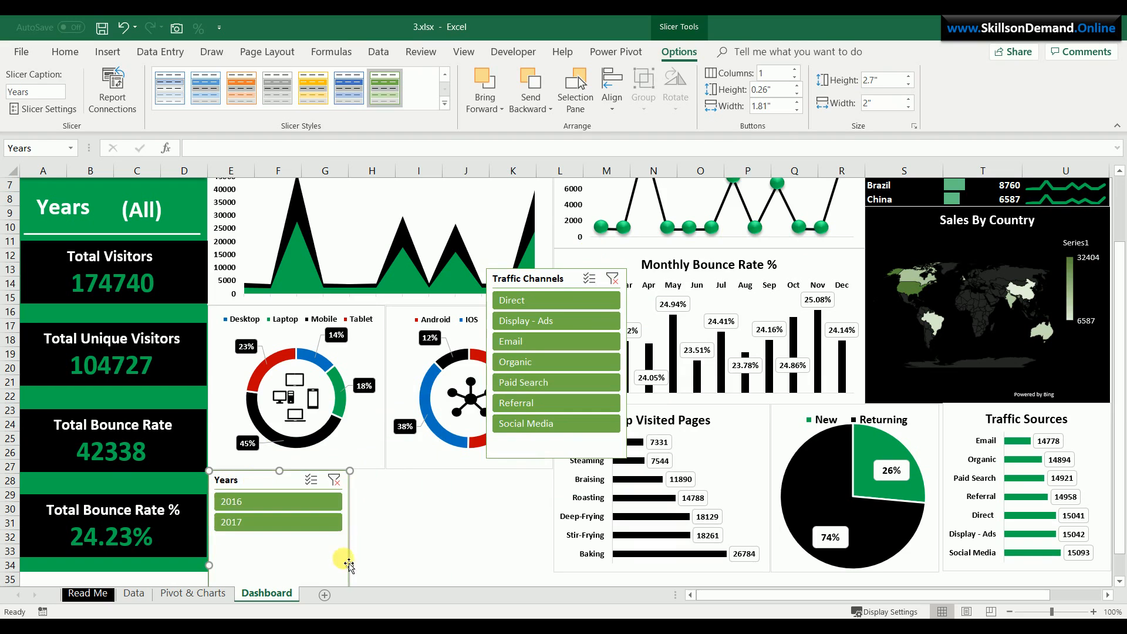
drag(350, 565, 285, 569)
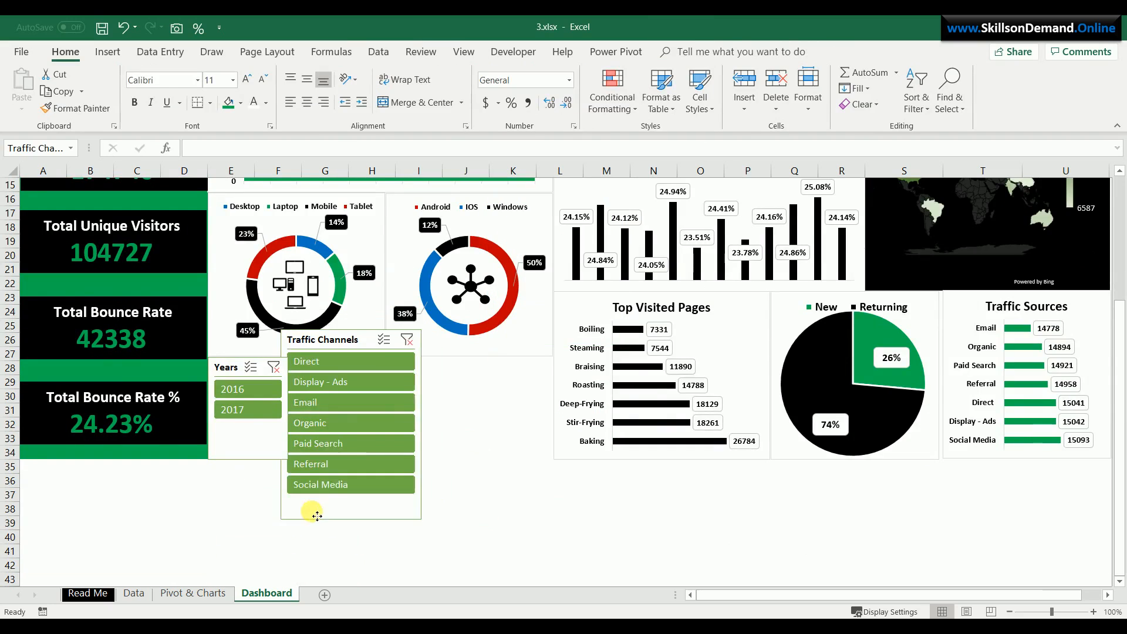
drag(311, 511, 327, 544)
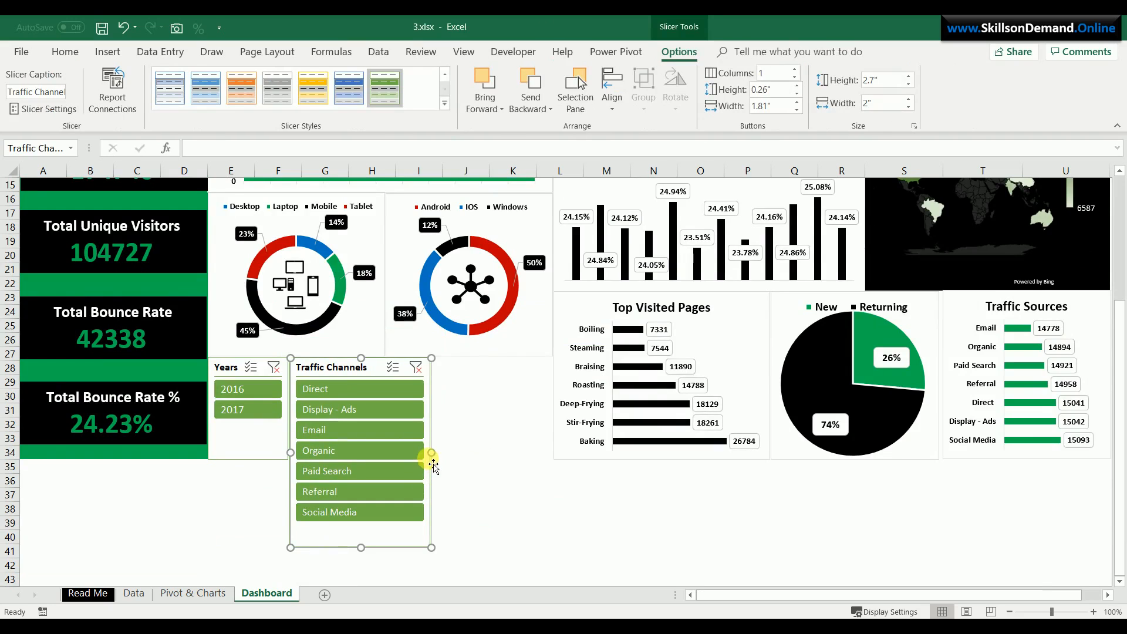
drag(433, 455, 551, 450)
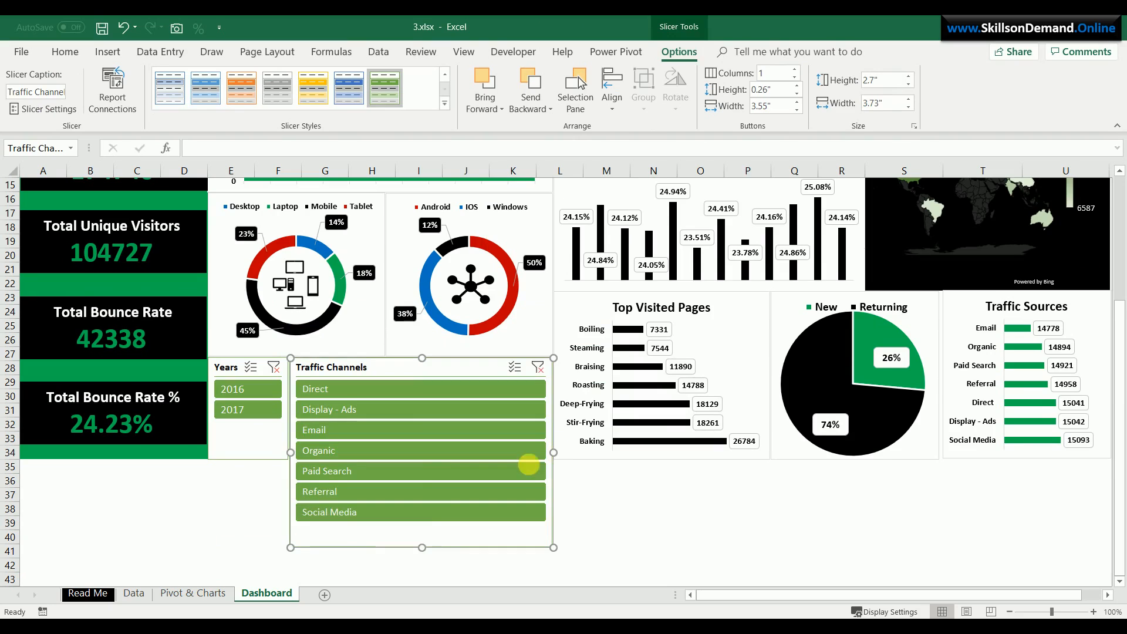
drag(428, 551, 421, 462)
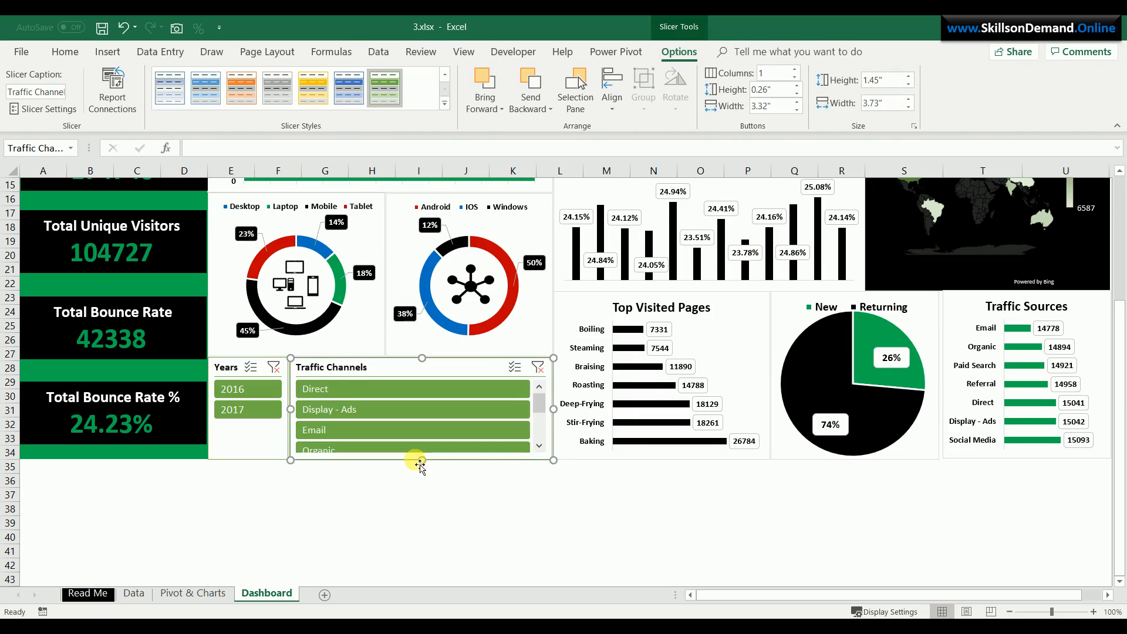
Arrange the Traffic Channels slicer's buttons in 3 columns
click(795, 70)
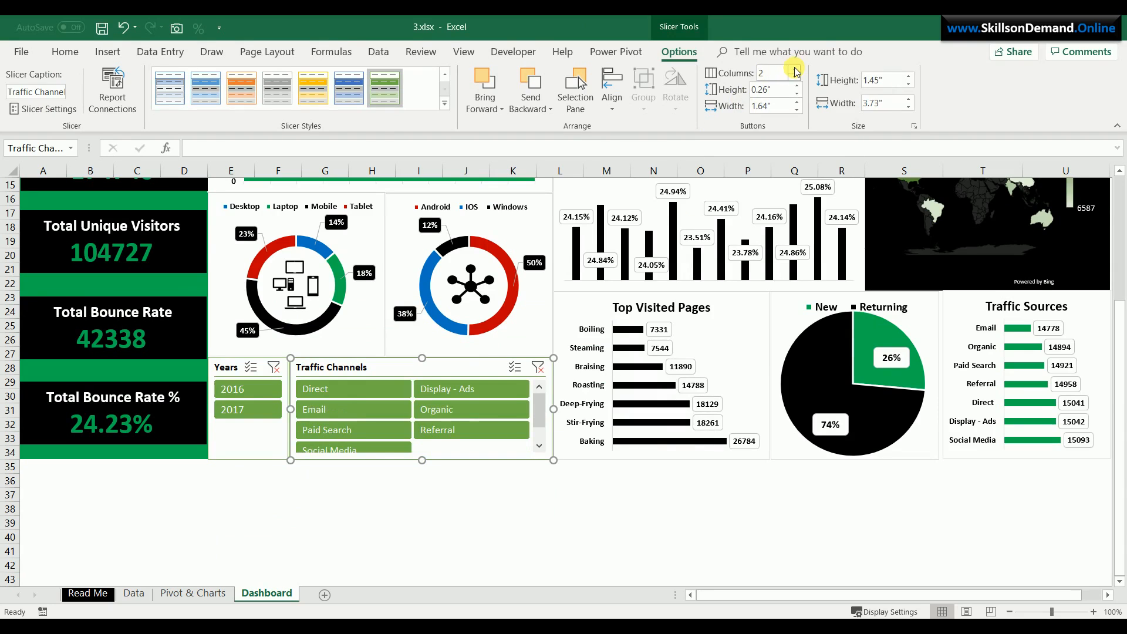
click(795, 70)
click(418, 523)
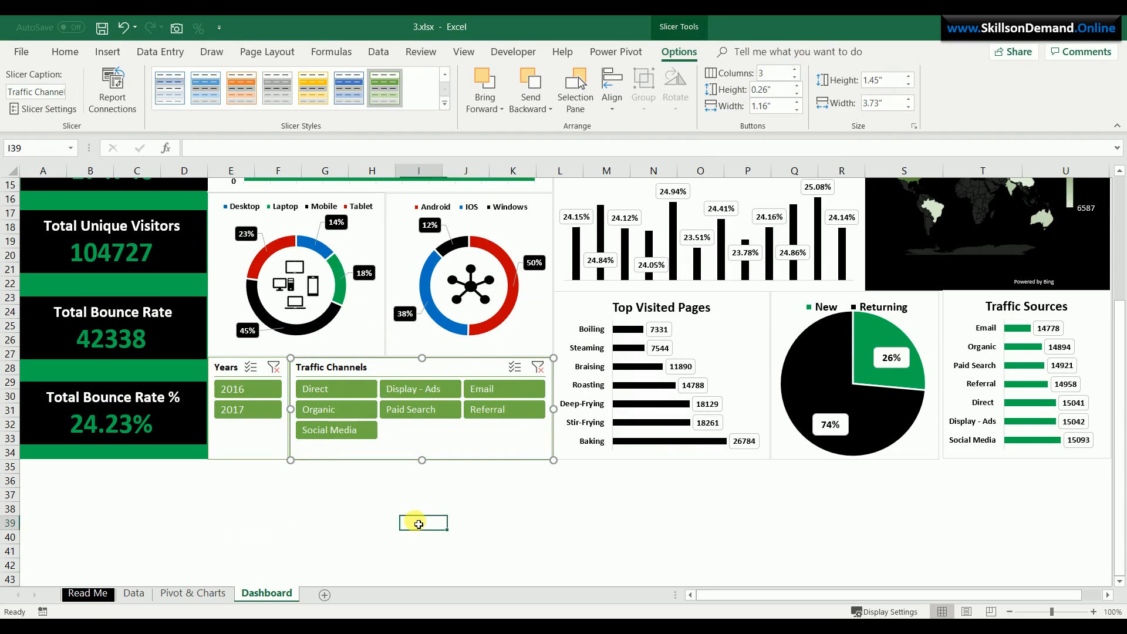
drag(1117, 421, 1096, 358)
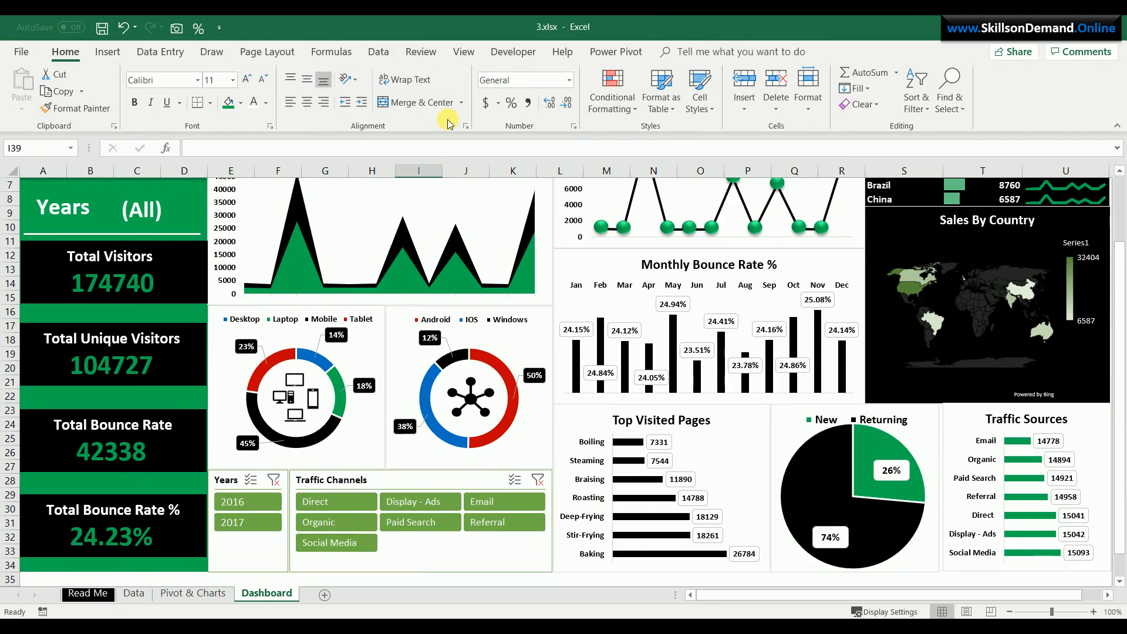
Connect the Traffic Channels slicer to all the listed pivot tables, from PivotTable10 through PivotTable6
click(426, 475)
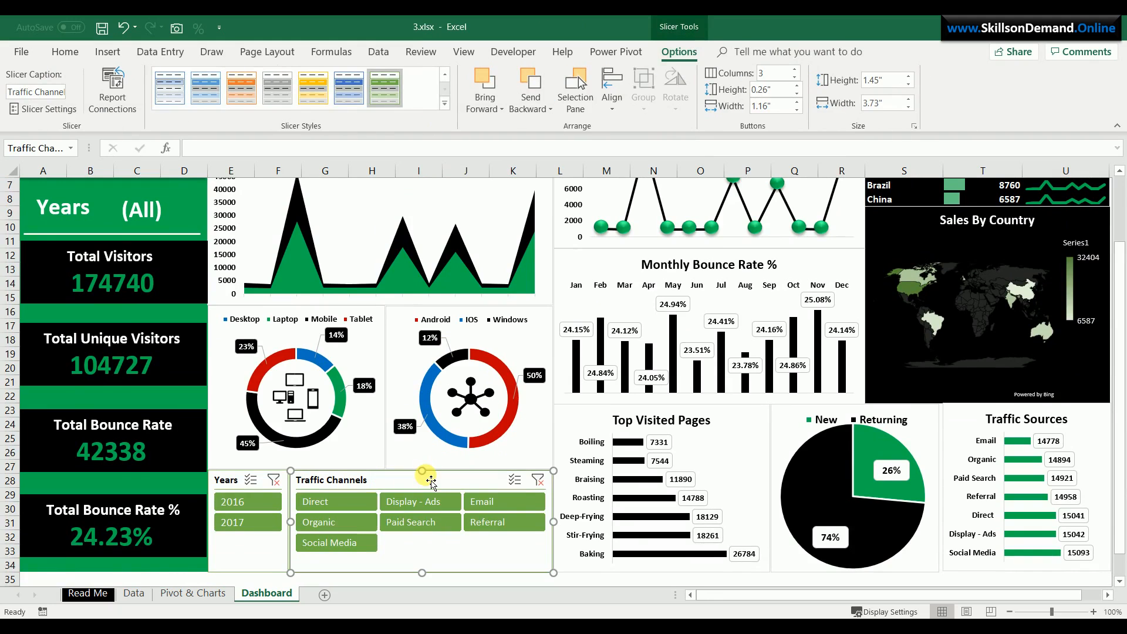
click(120, 87)
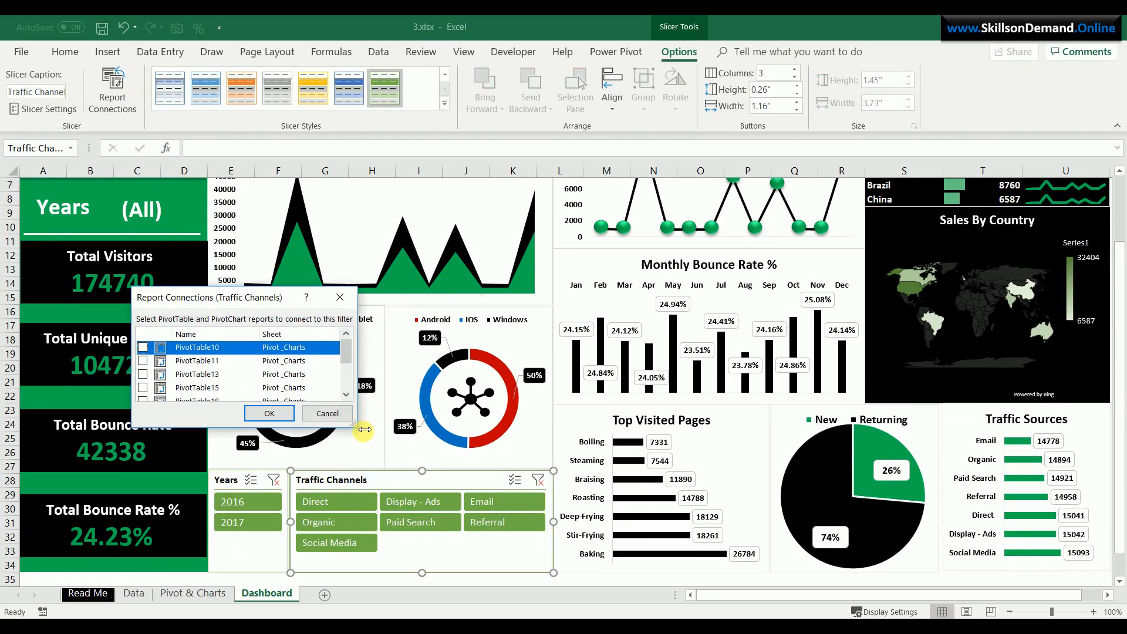
drag(359, 431, 398, 579)
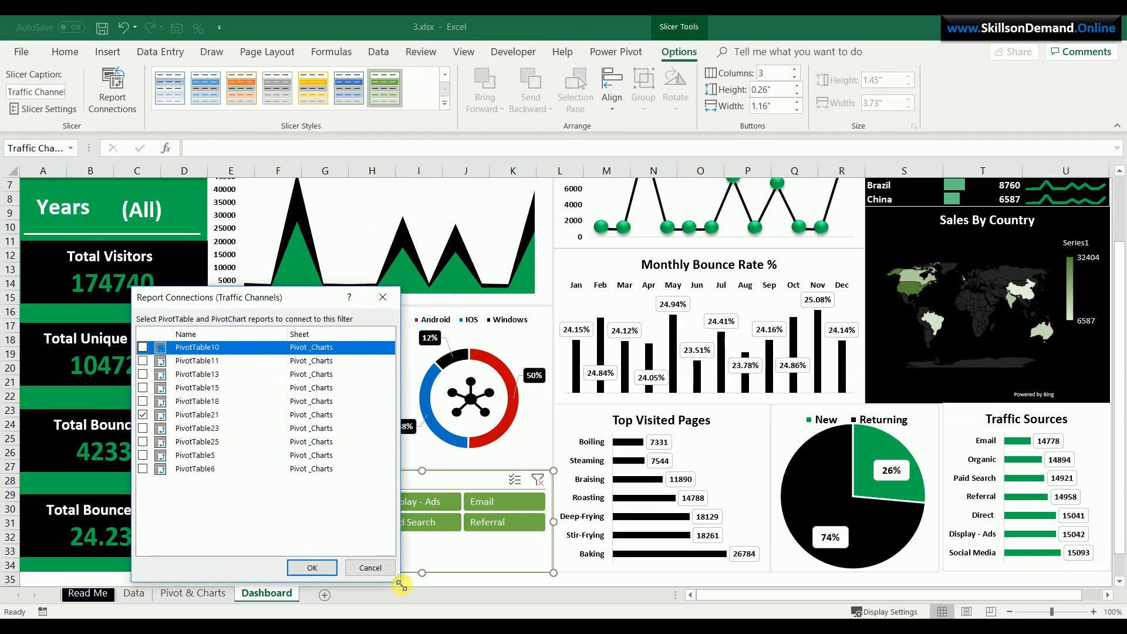
click(143, 468)
click(142, 455)
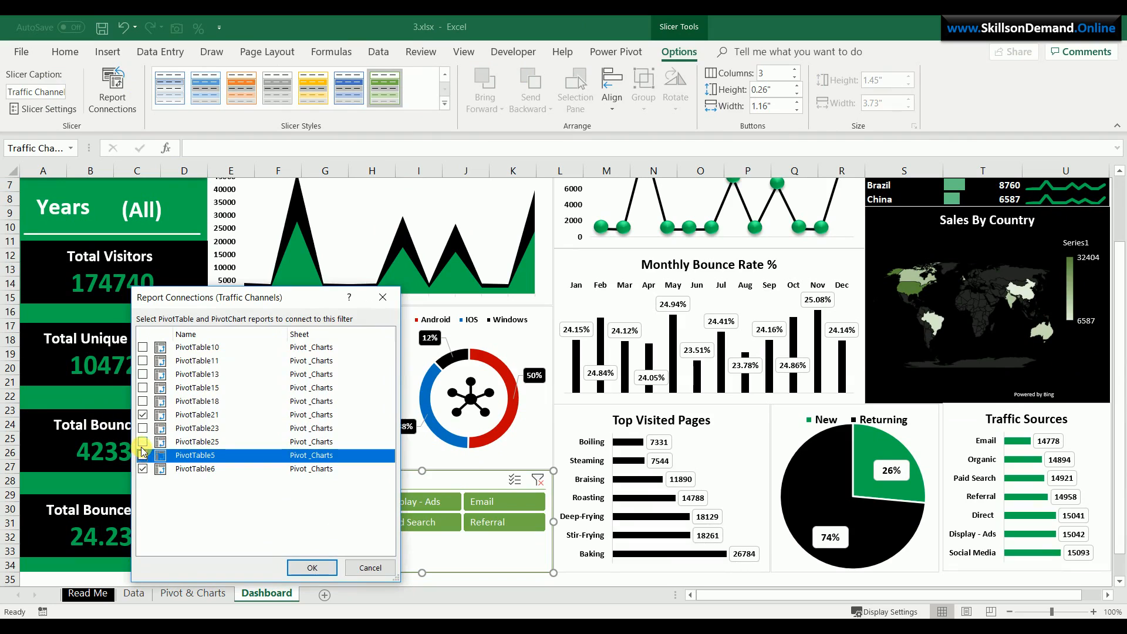
click(143, 428)
click(142, 441)
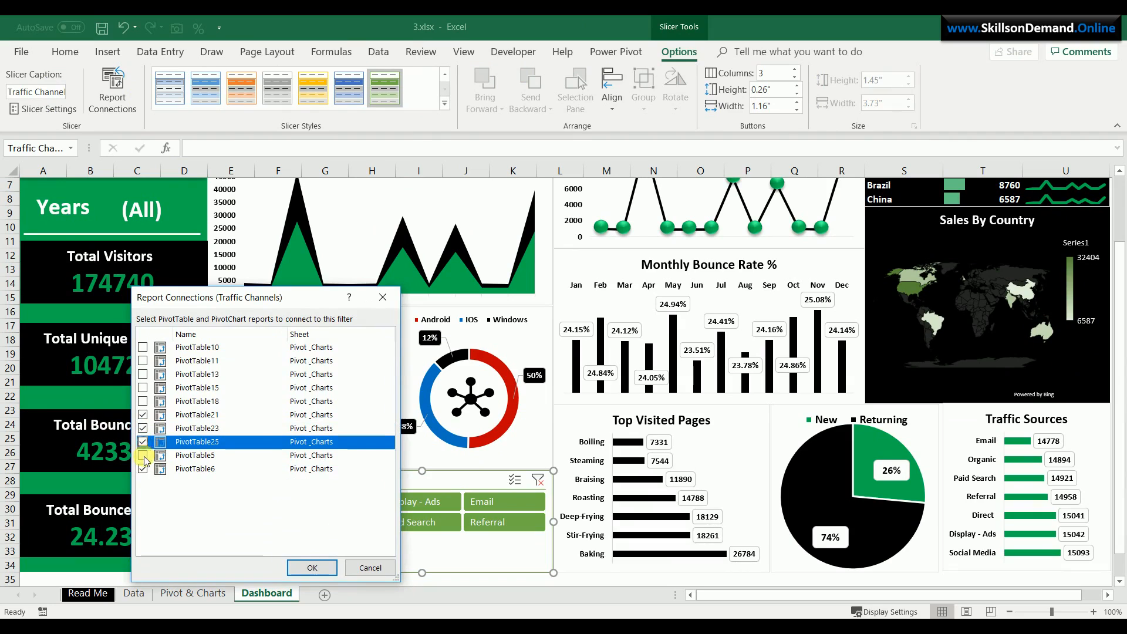
click(143, 455)
click(143, 401)
click(143, 388)
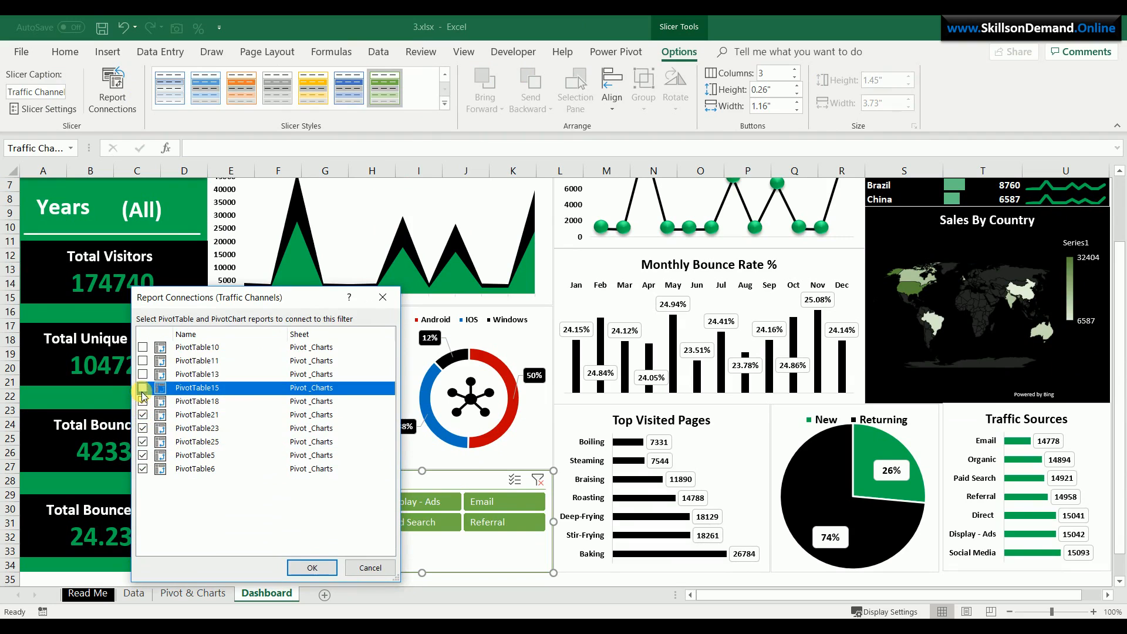
click(143, 374)
click(142, 361)
click(142, 347)
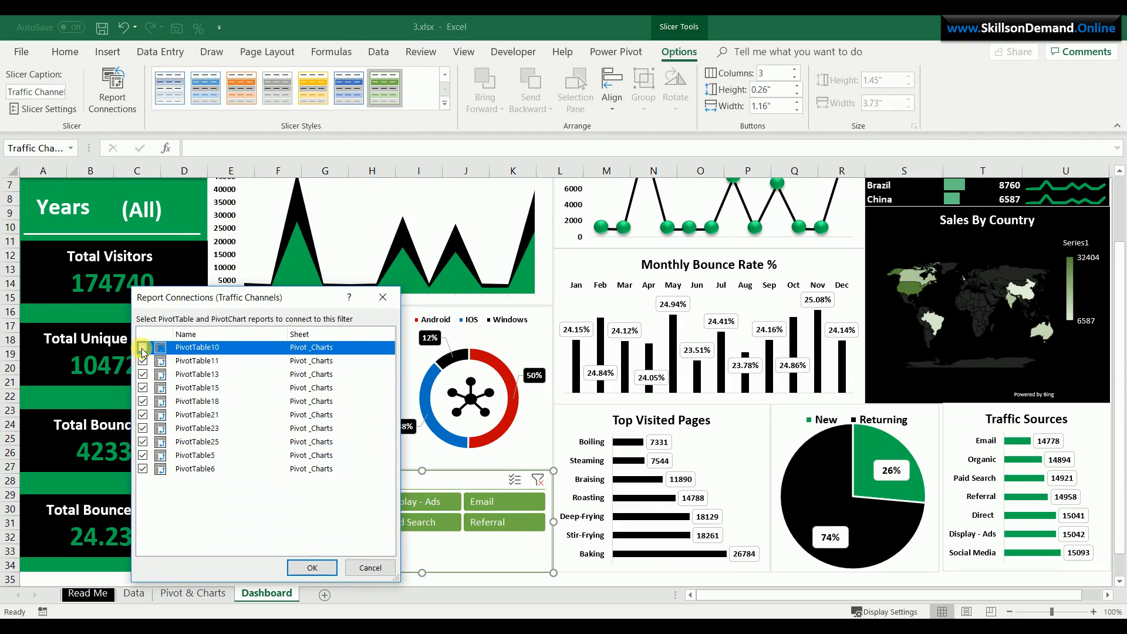
click(312, 567)
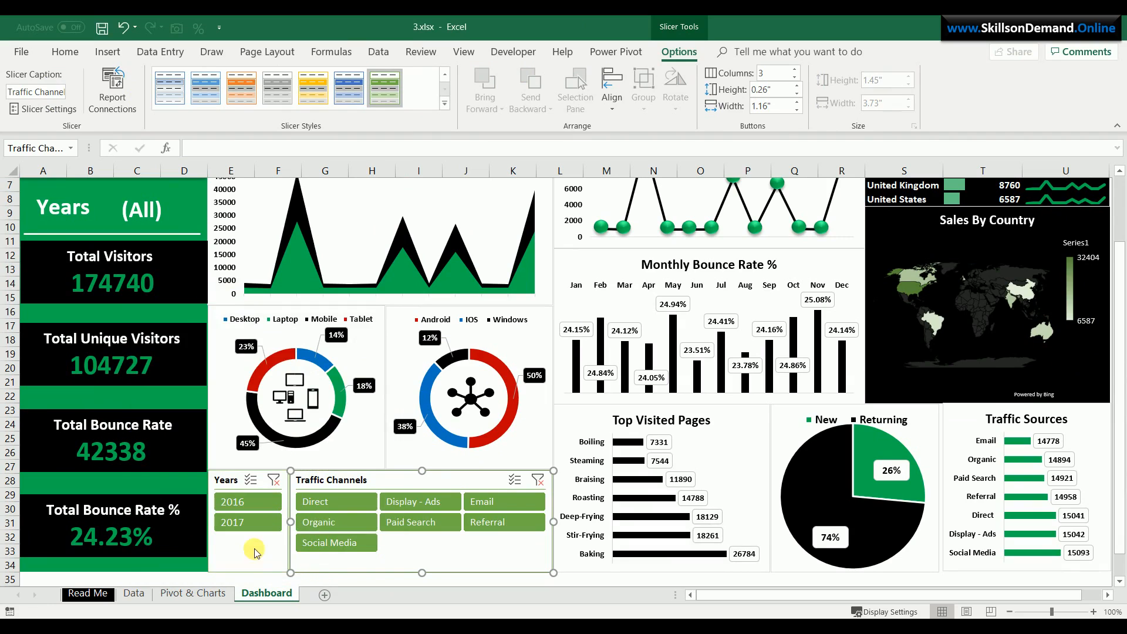
Connect the Years slicer to all the listed pivot tables, from PivotTable10 through PivotTable6
click(261, 565)
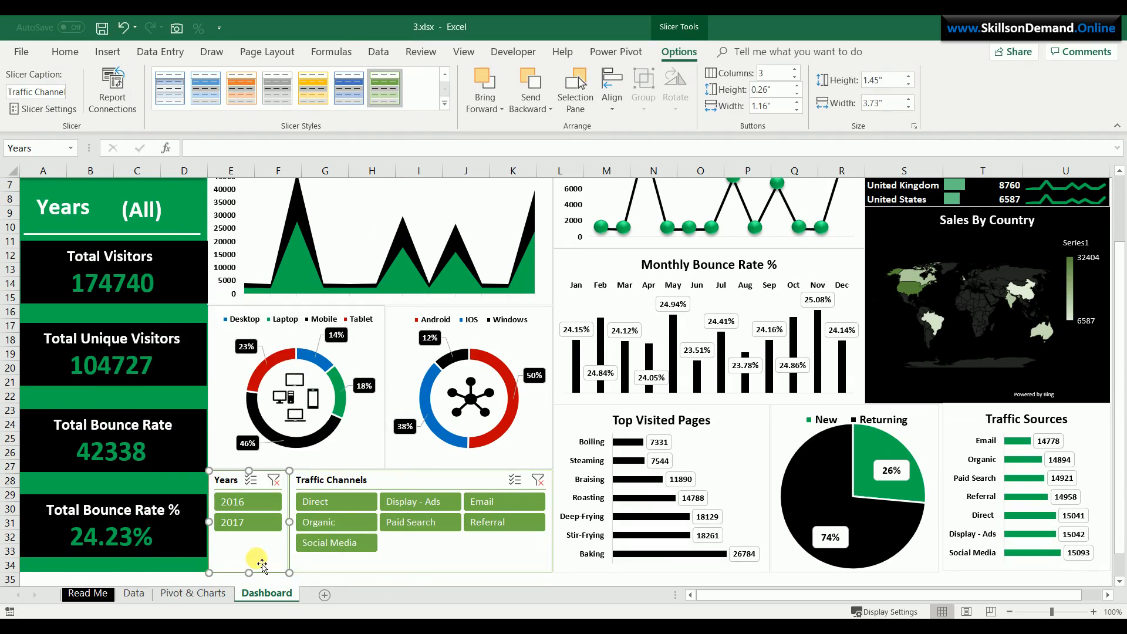
click(112, 88)
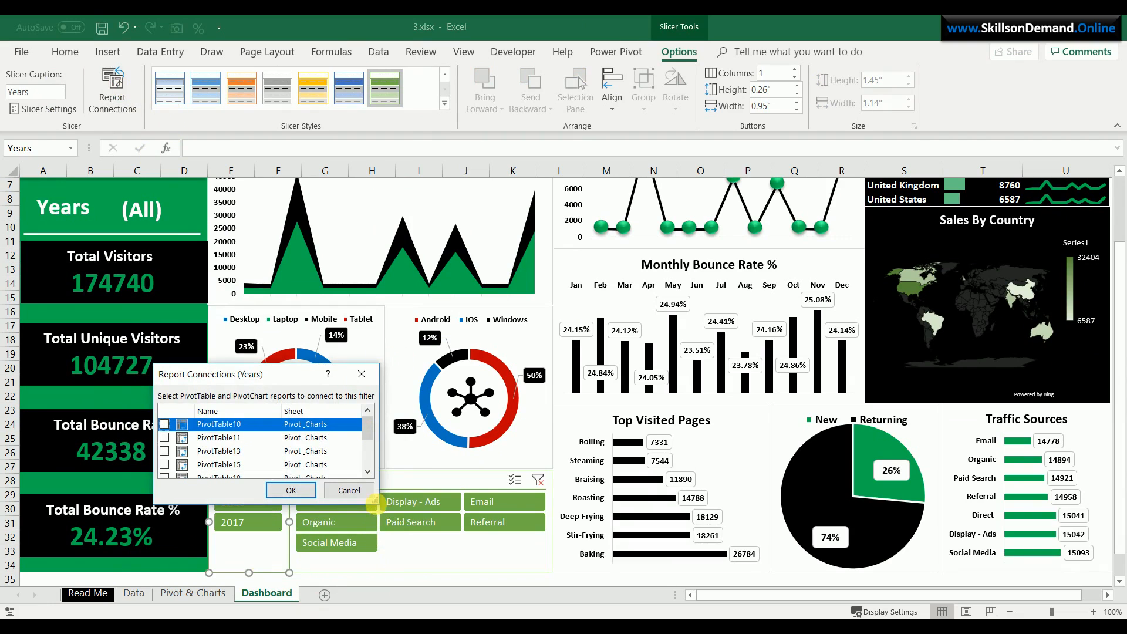
drag(376, 502, 493, 609)
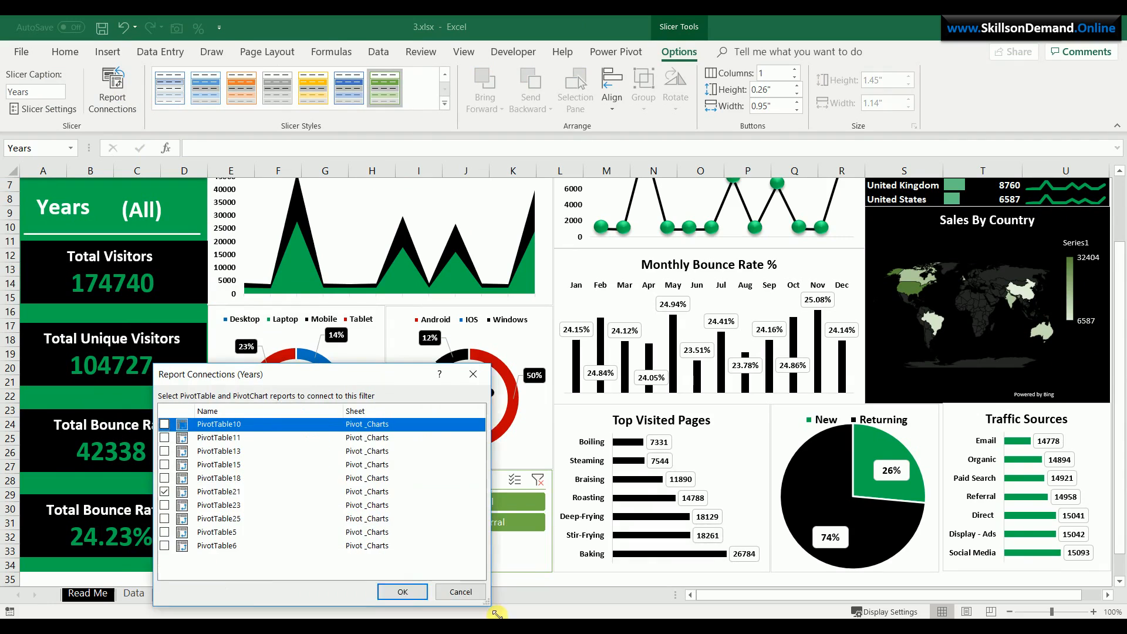
click(164, 546)
click(165, 532)
click(165, 520)
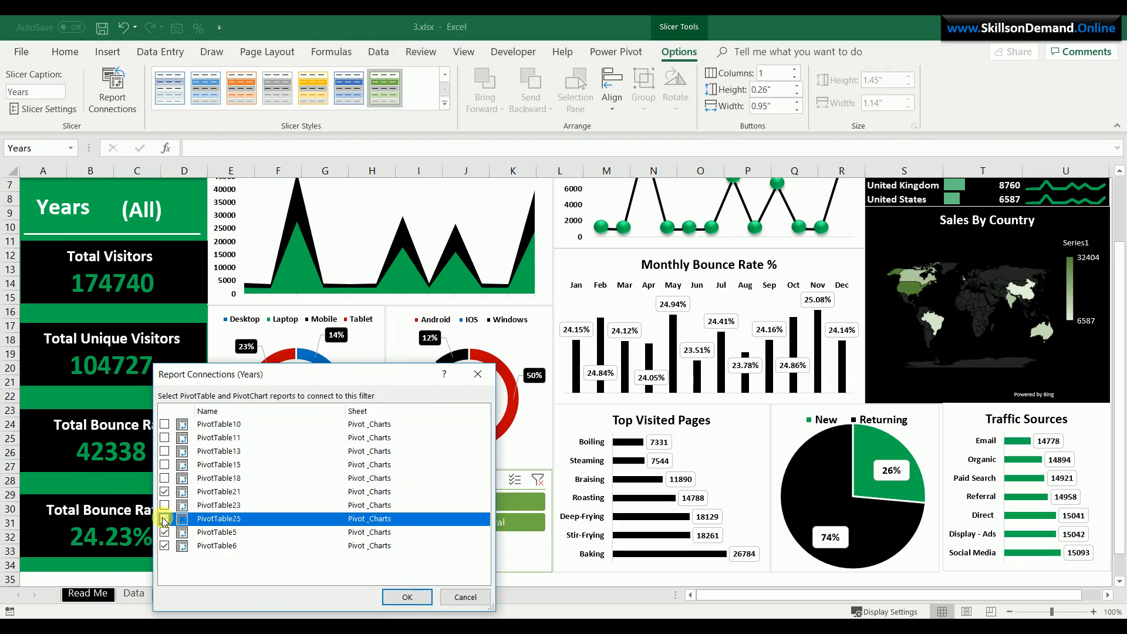
click(164, 506)
click(165, 479)
click(164, 465)
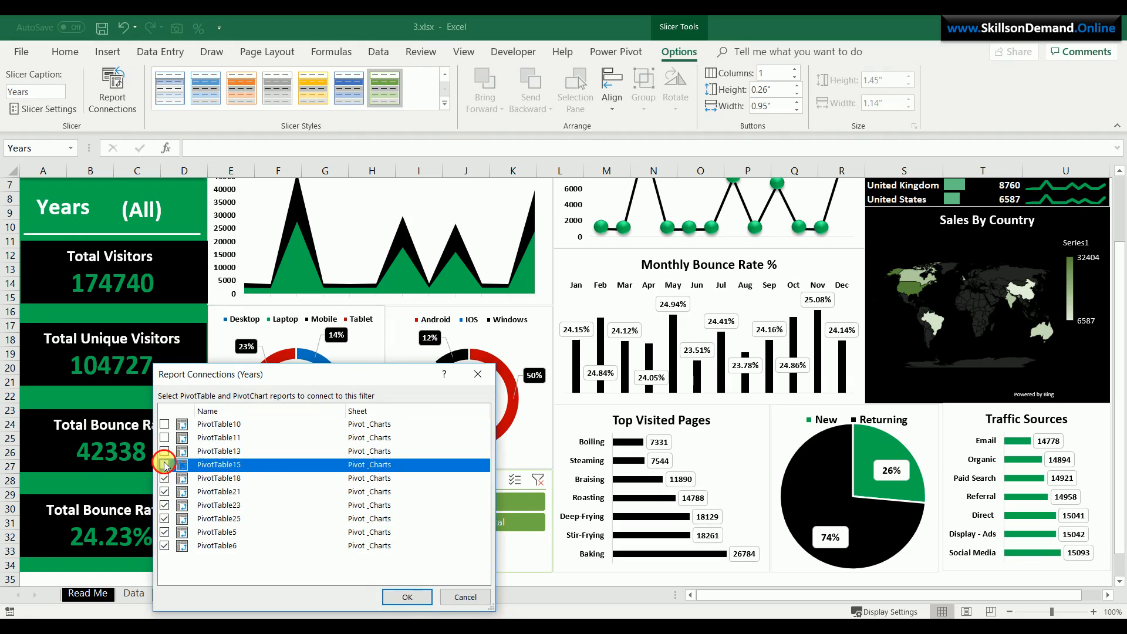
click(165, 452)
click(165, 438)
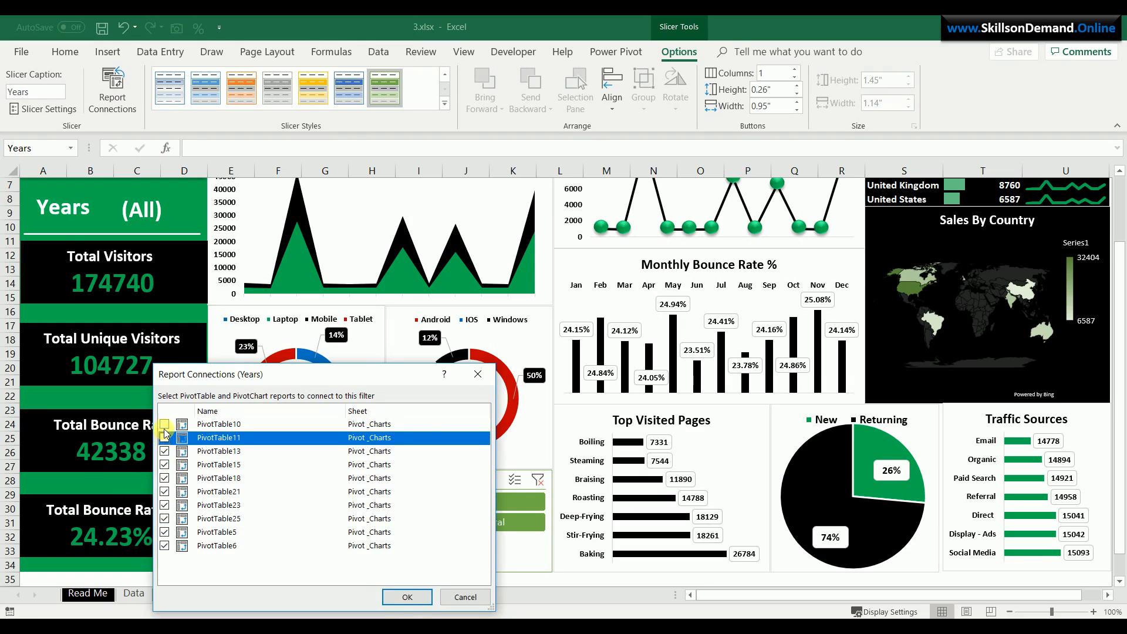
click(164, 424)
click(165, 438)
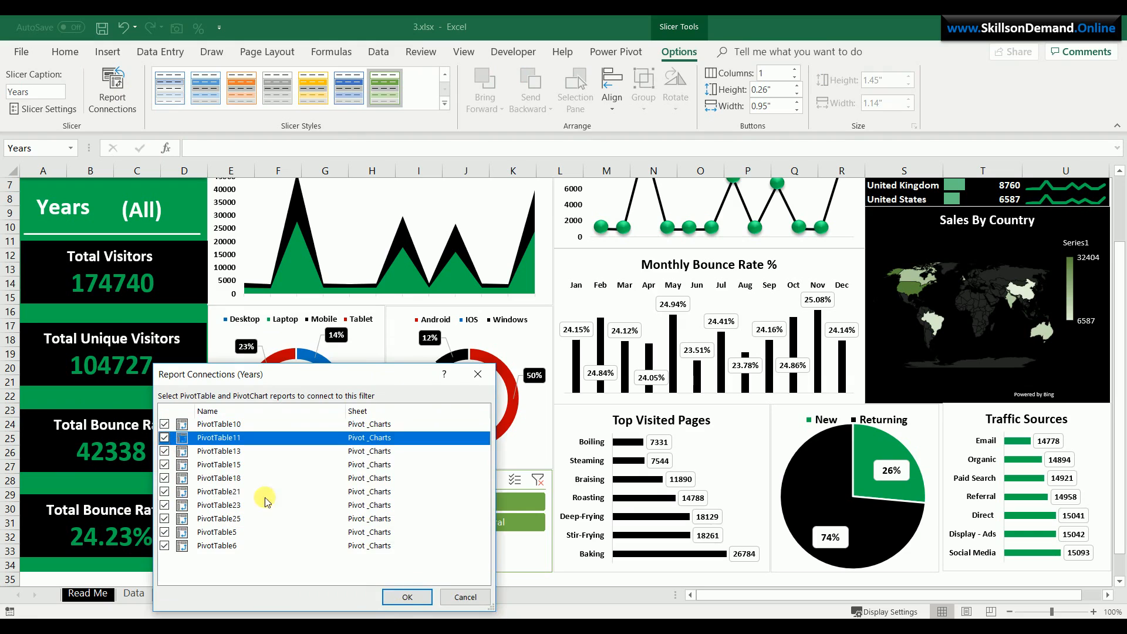
click(405, 593)
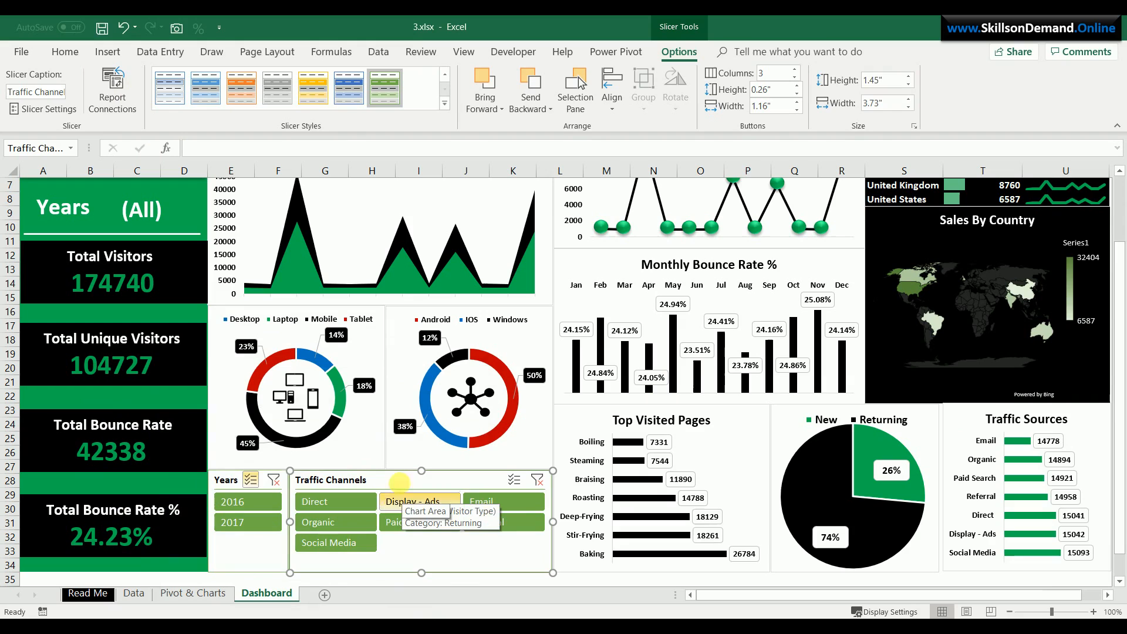
Disable resizing and moving for the Traffic Channels slicer and close its formatting options
right_click(406, 486)
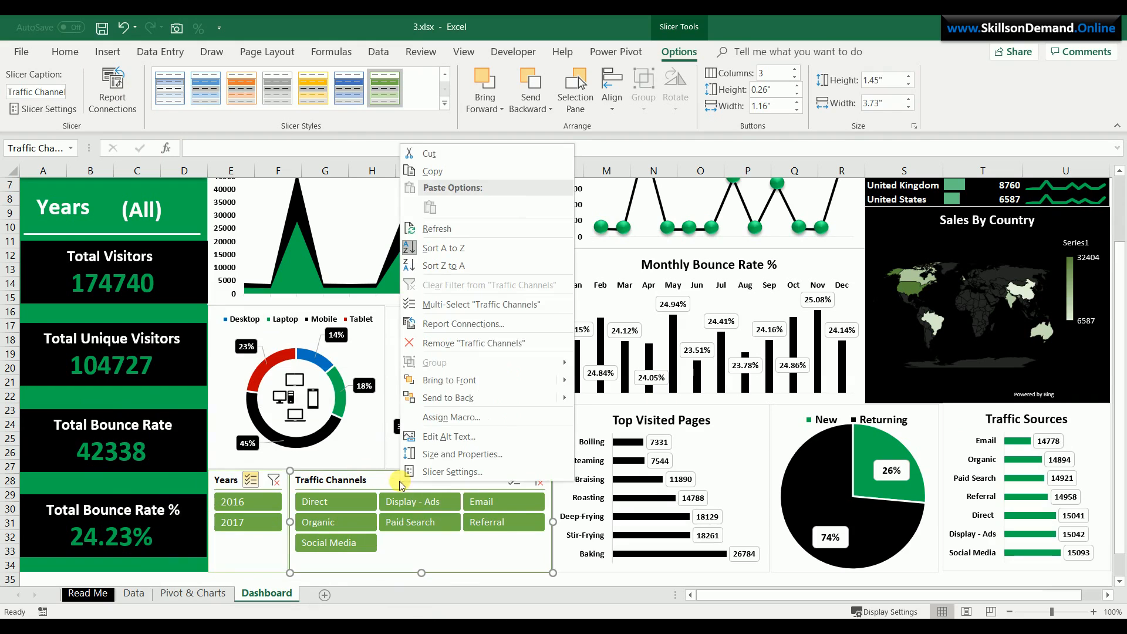
click(443, 458)
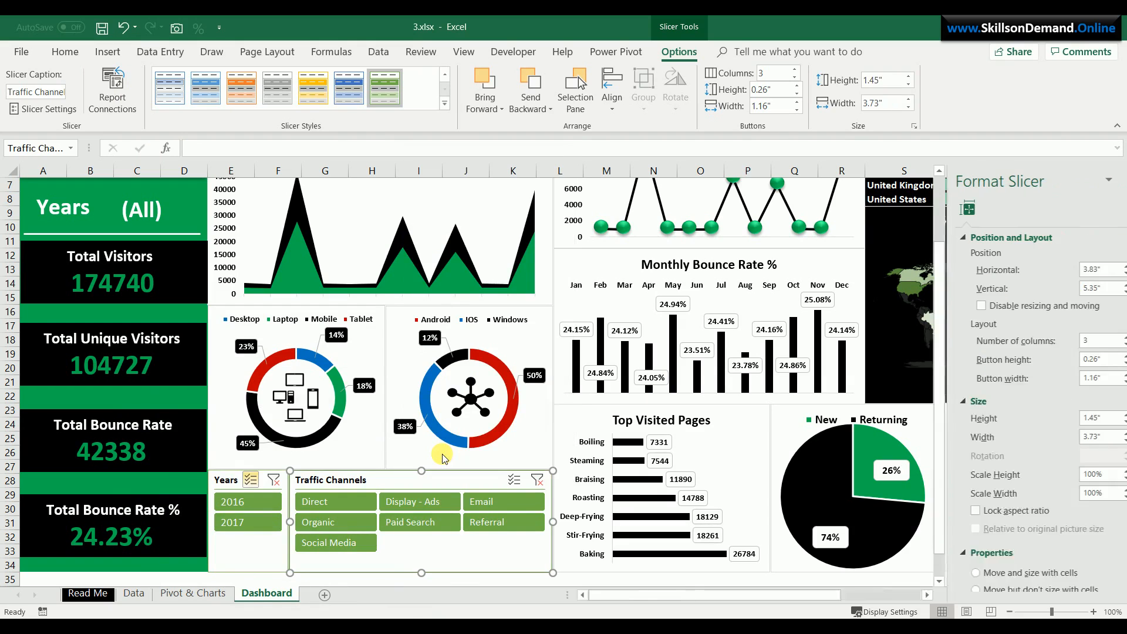
click(979, 238)
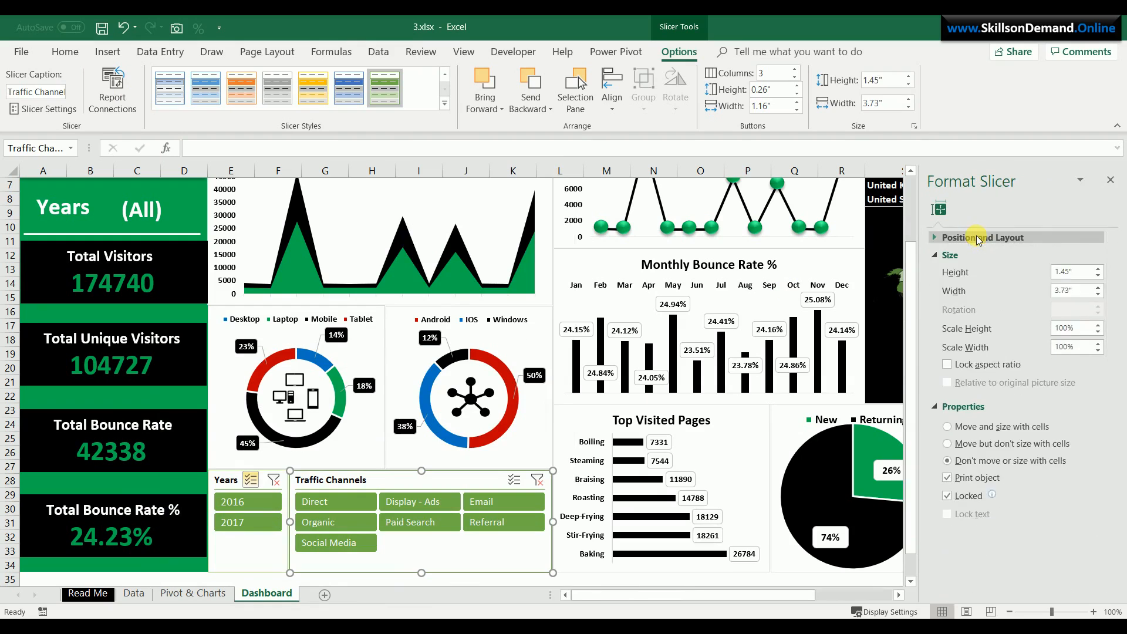
click(979, 238)
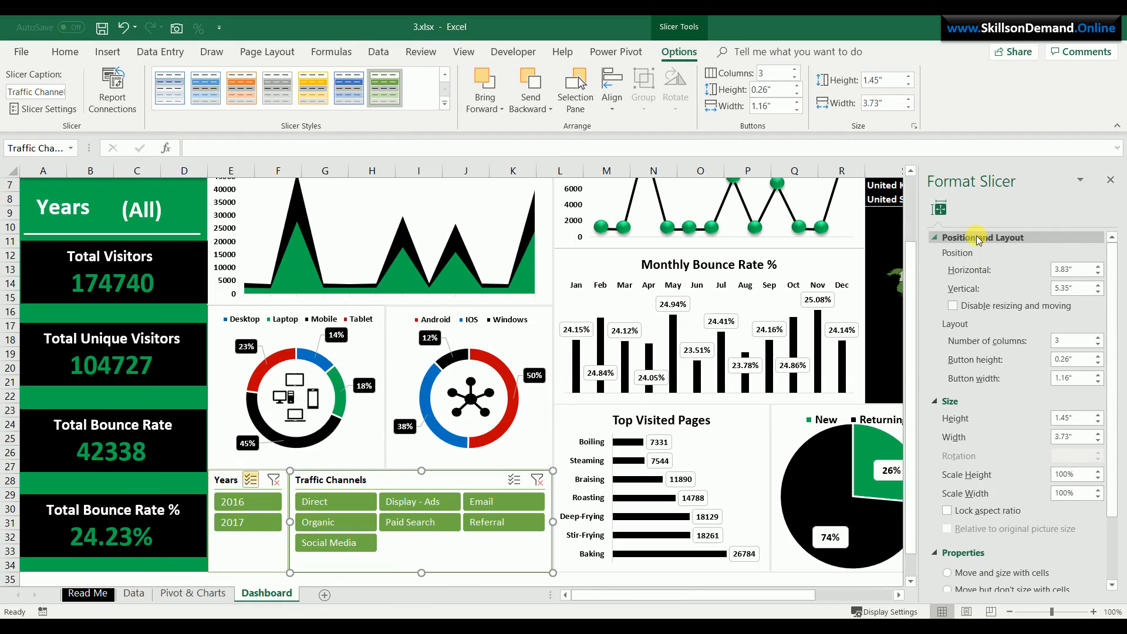
click(953, 306)
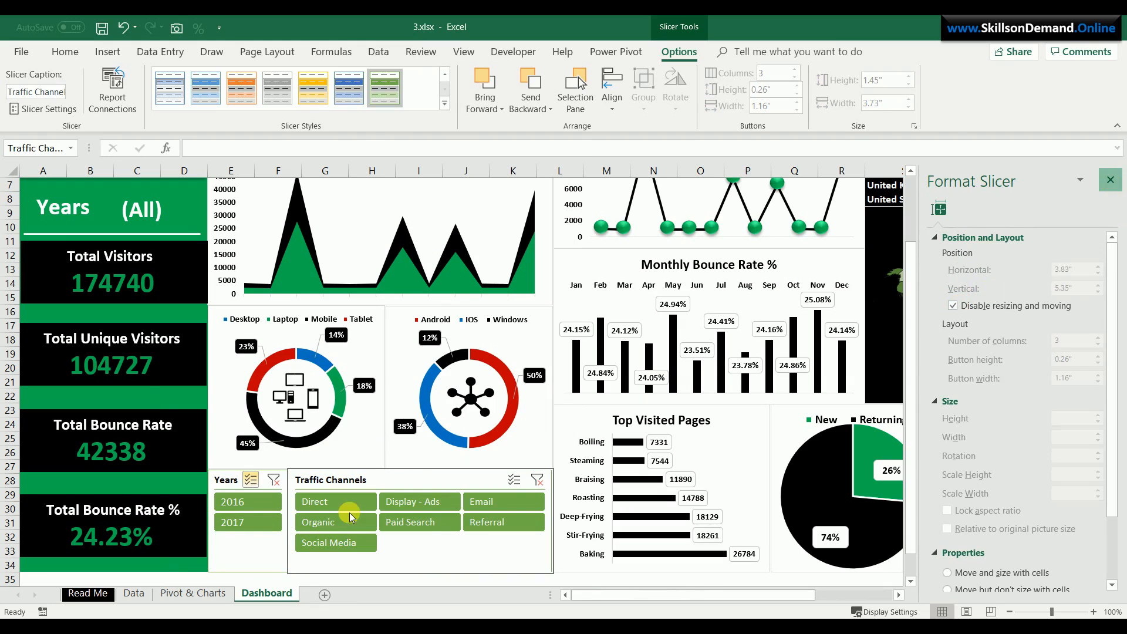
click(1111, 180)
right_click(234, 475)
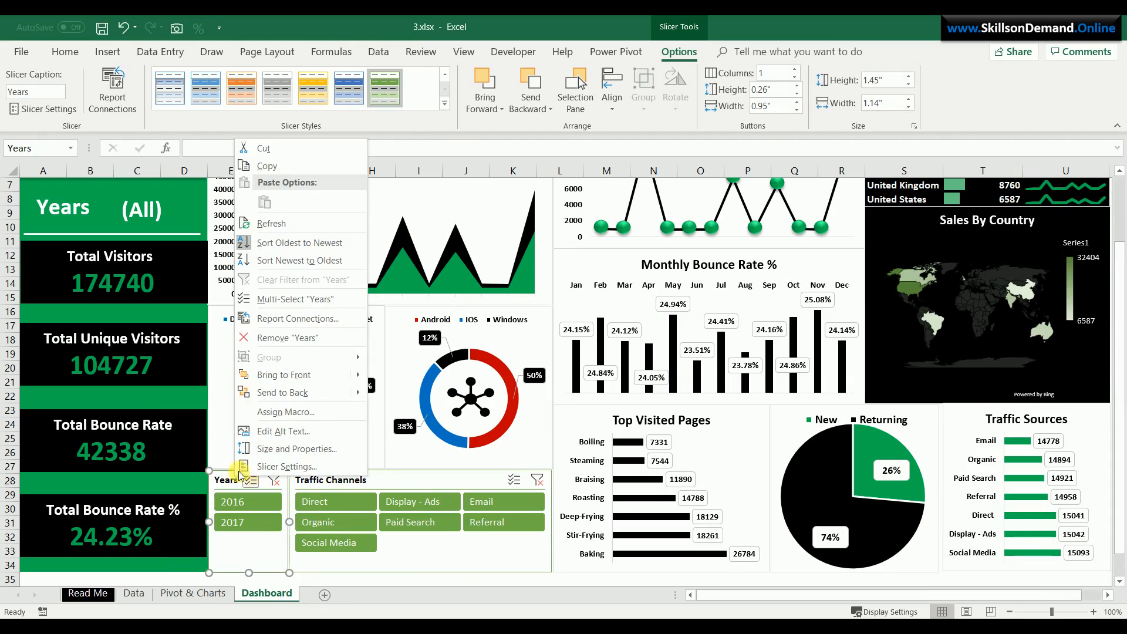
click(264, 465)
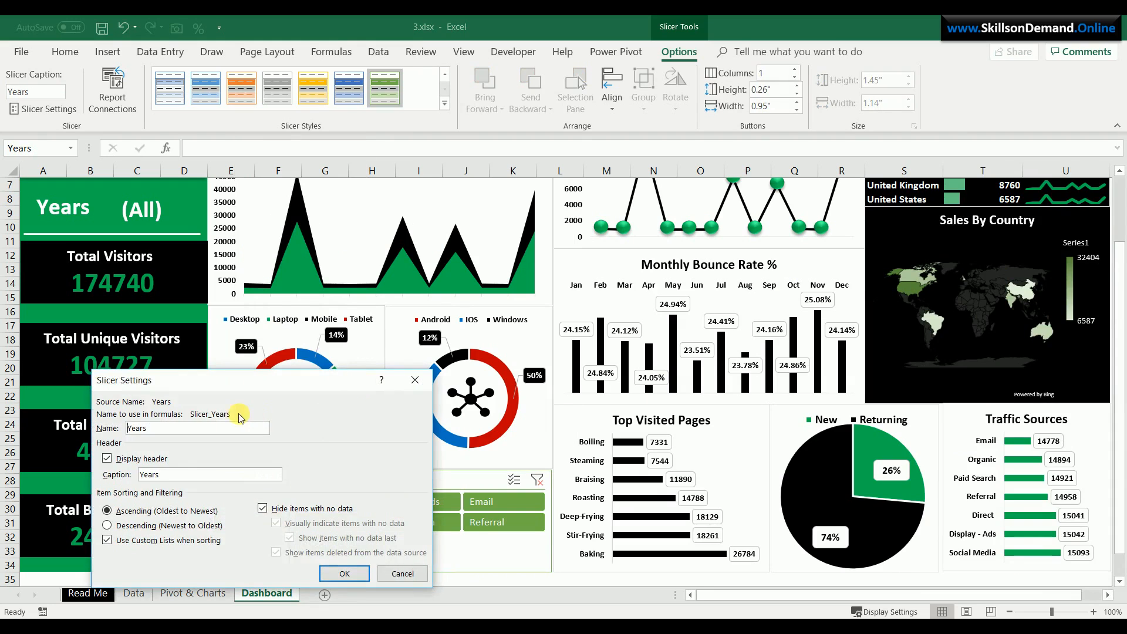
click(415, 380)
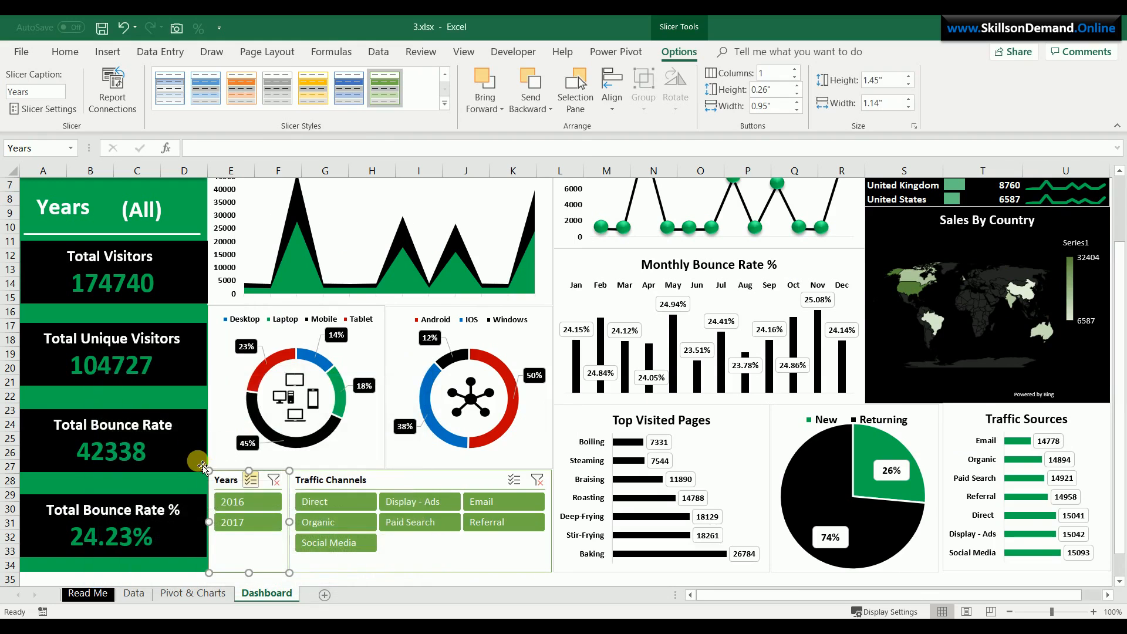
Disable resizing and moving for the Years slicer and close its formatting options
right_click(234, 487)
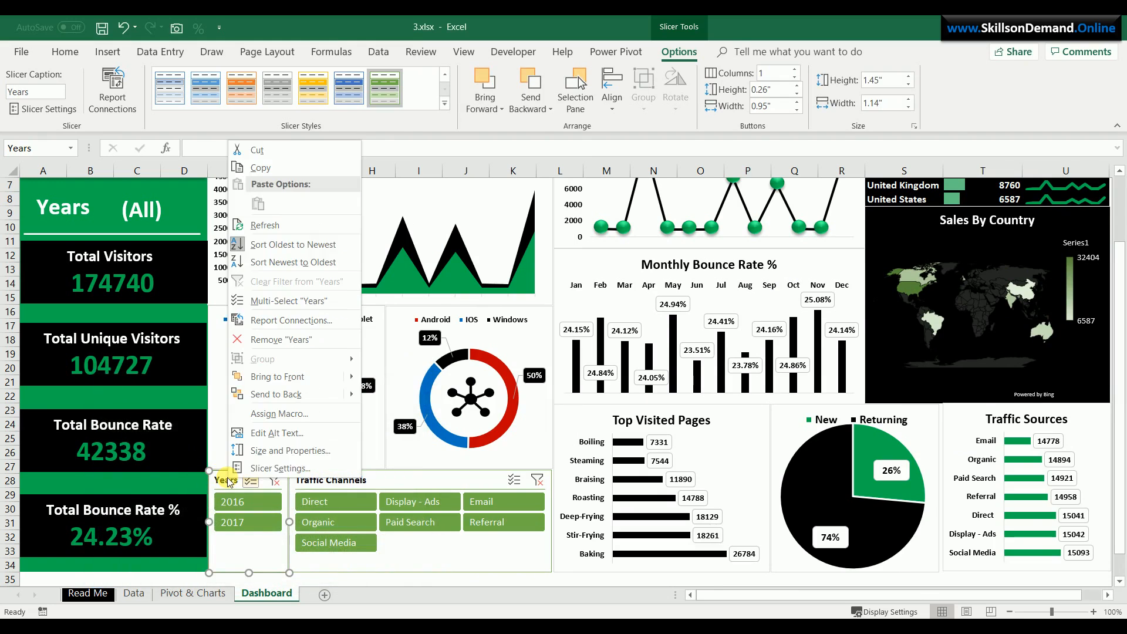
click(259, 451)
click(953, 312)
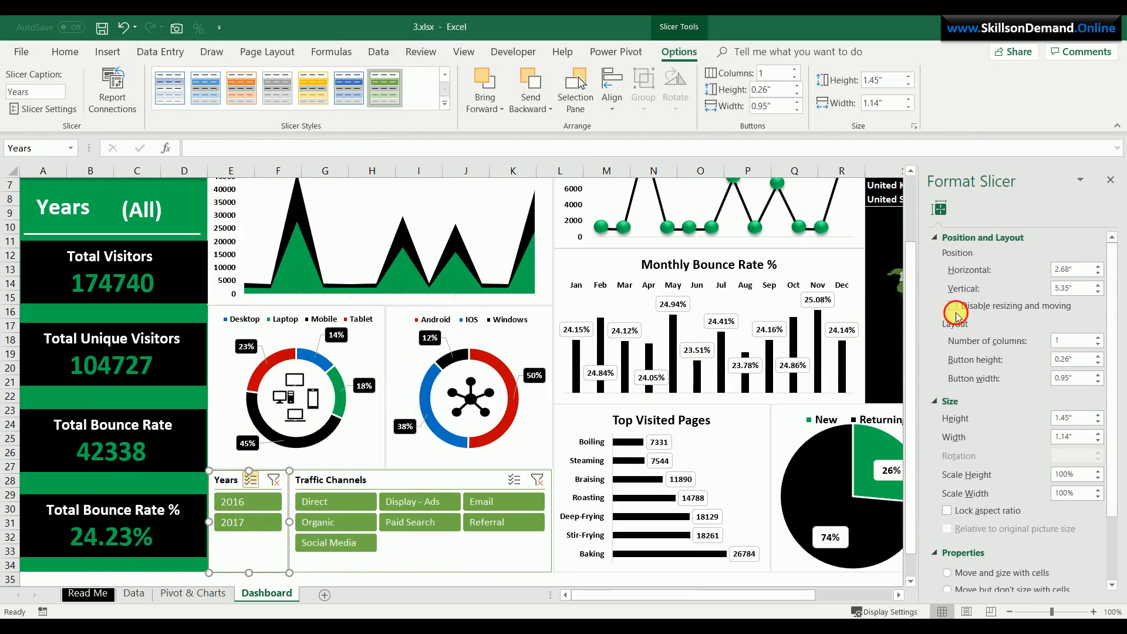
click(1110, 187)
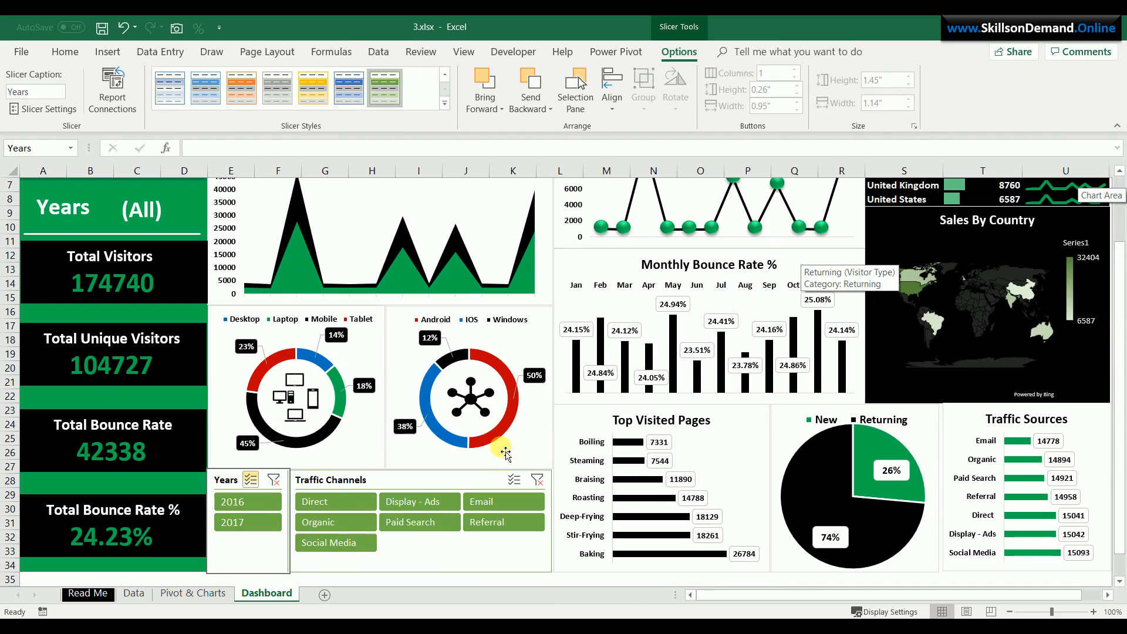
Refresh all data in the workbook so the dashboard's pivot tables and charts are updated
click(425, 504)
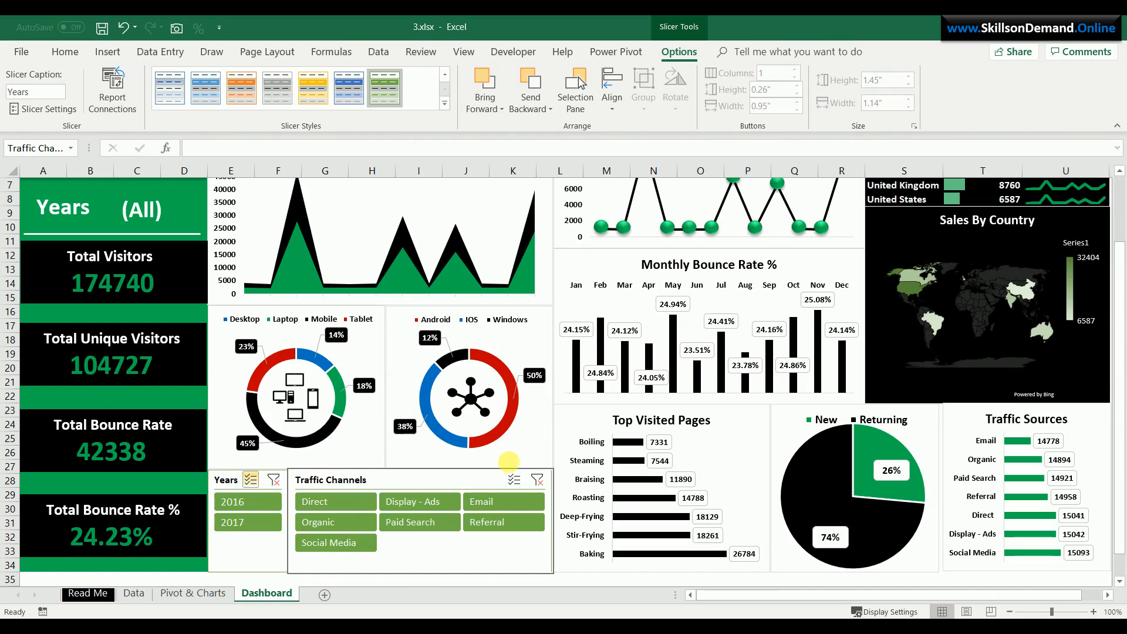
click(426, 51)
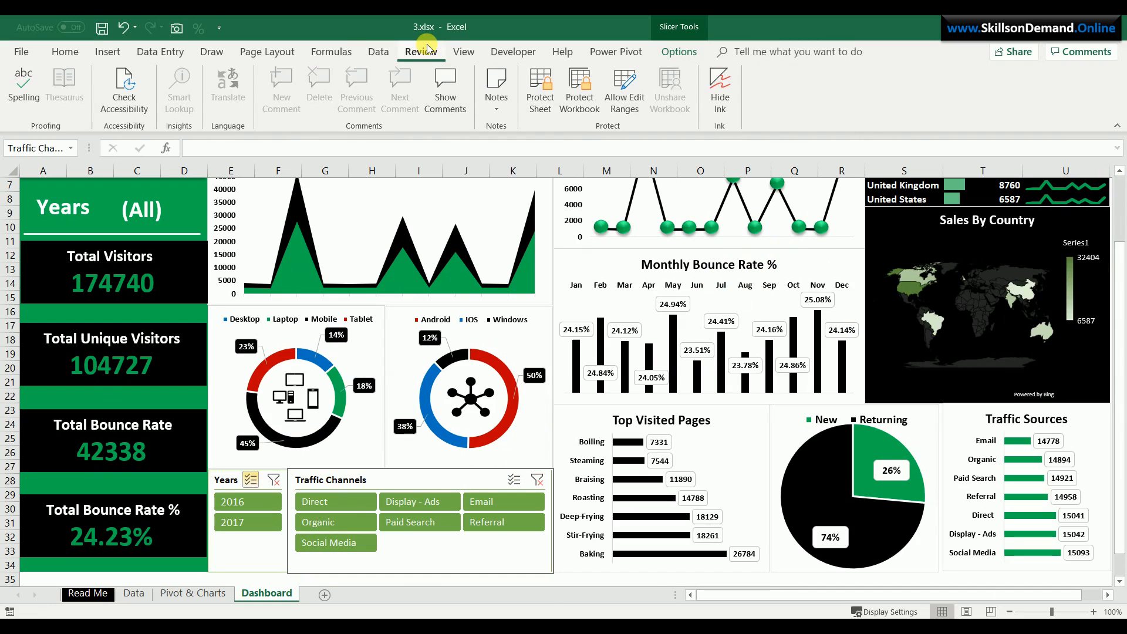
click(378, 52)
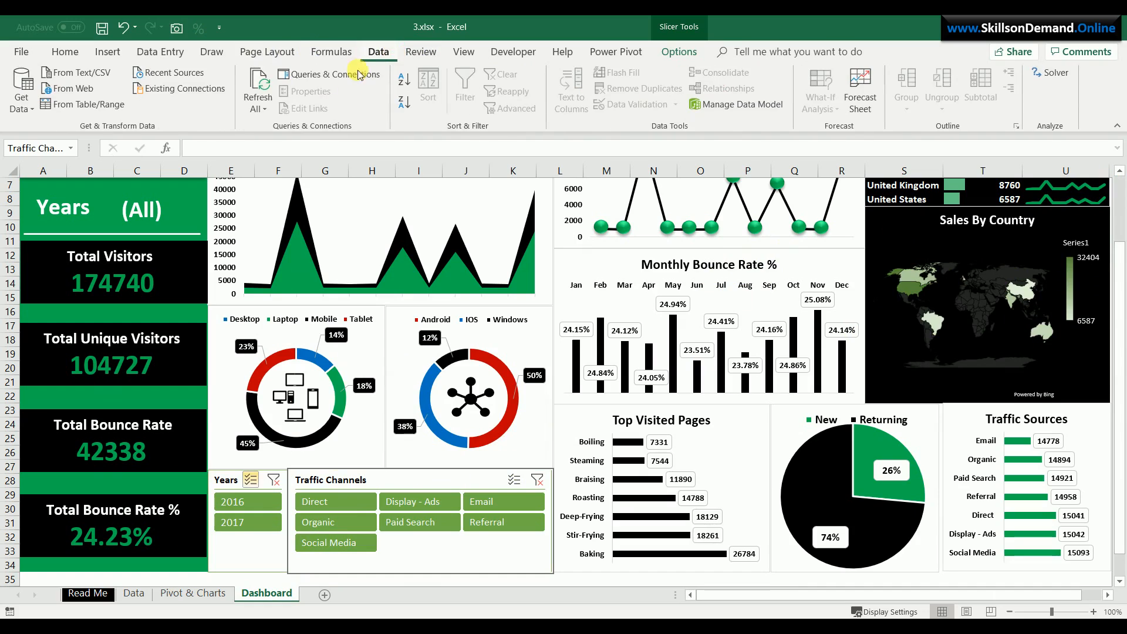
click(265, 110)
click(289, 141)
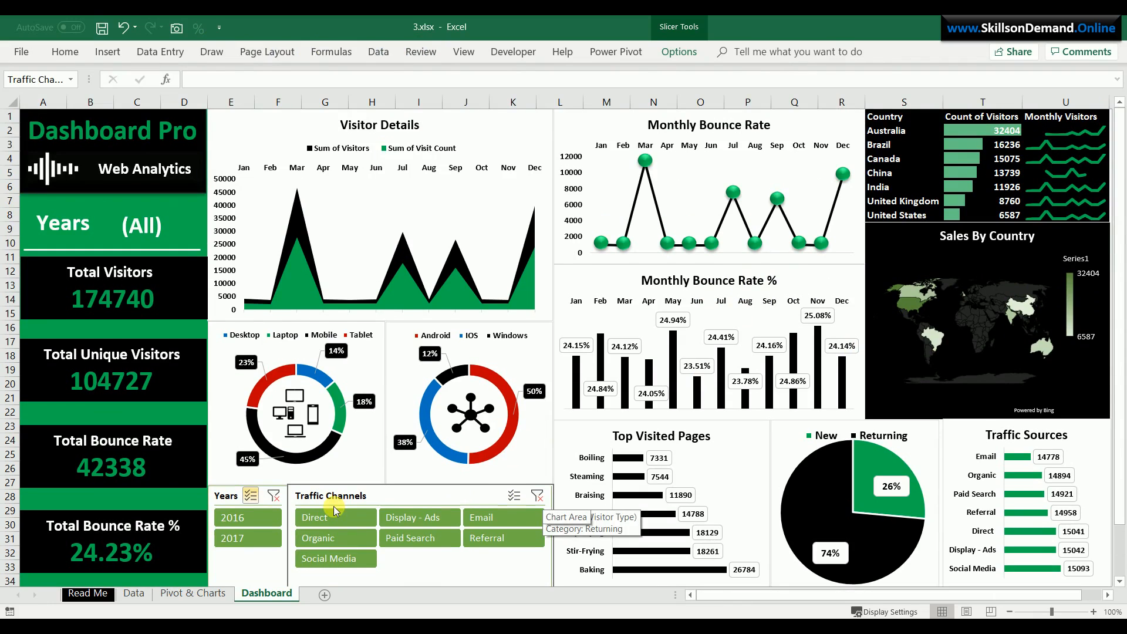
Test the Years slicer by excluding 2016 and 2017 in turn, clearing the filter after each one
click(248, 521)
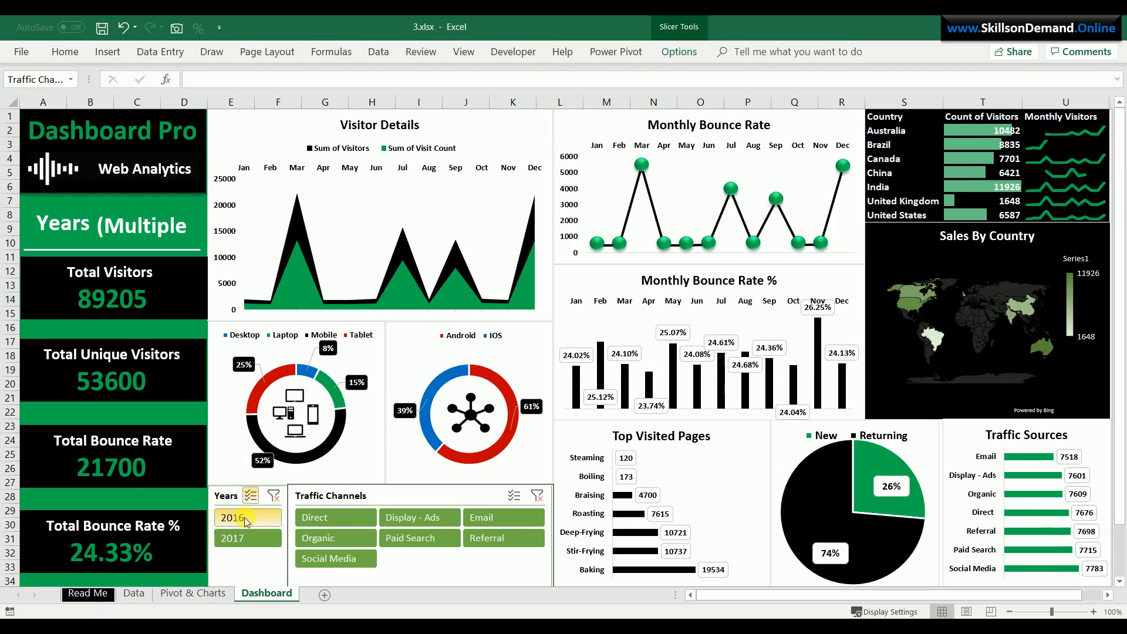
click(274, 495)
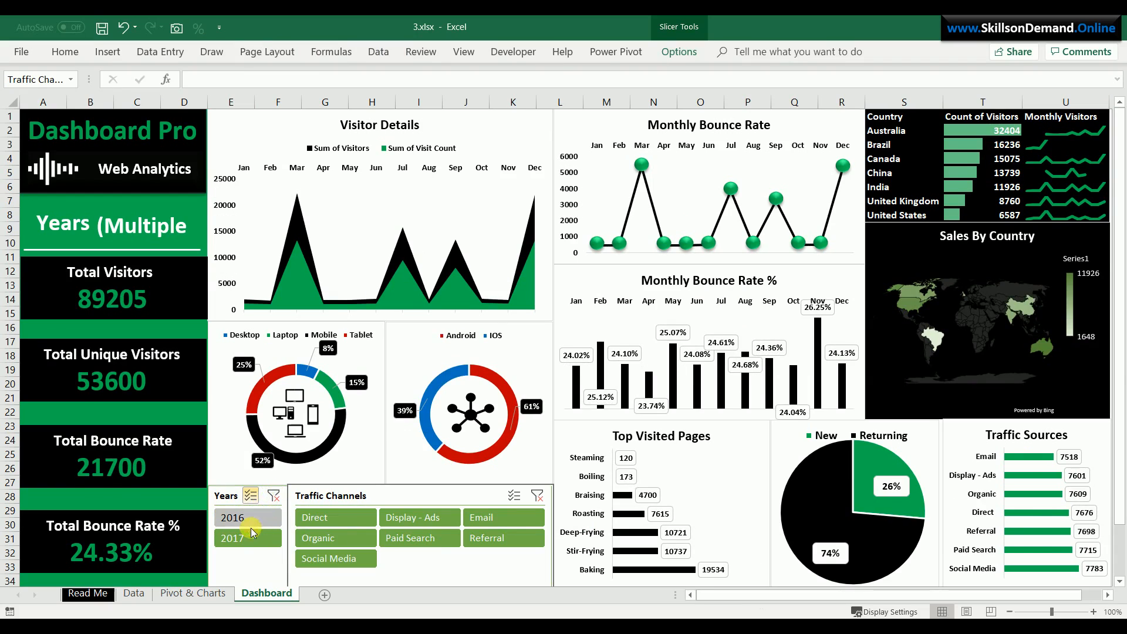
click(238, 542)
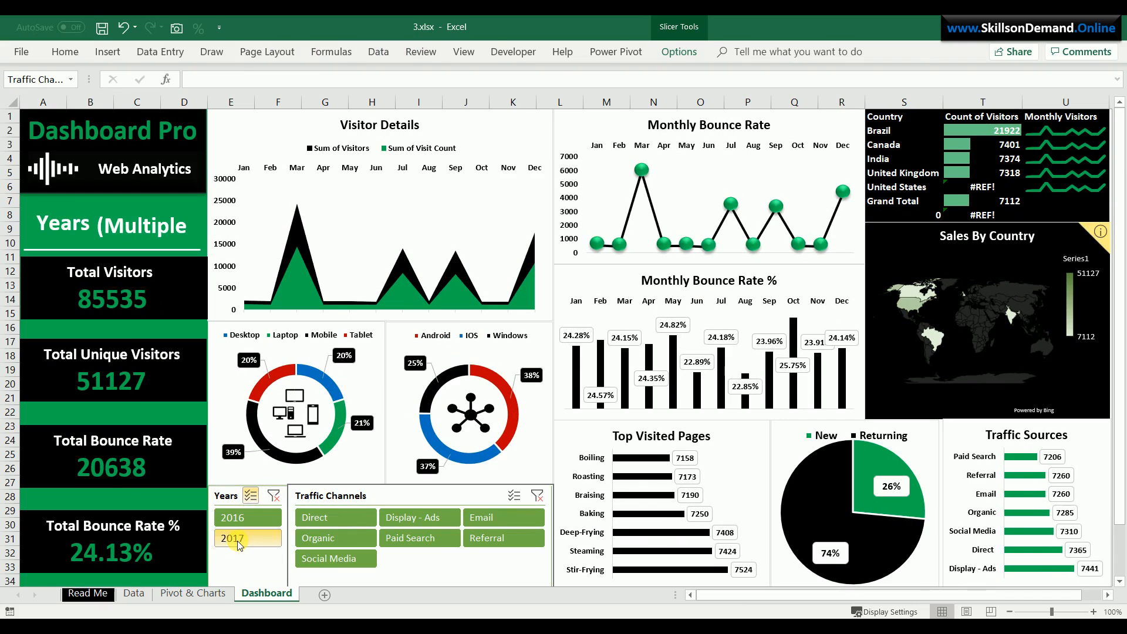
click(274, 496)
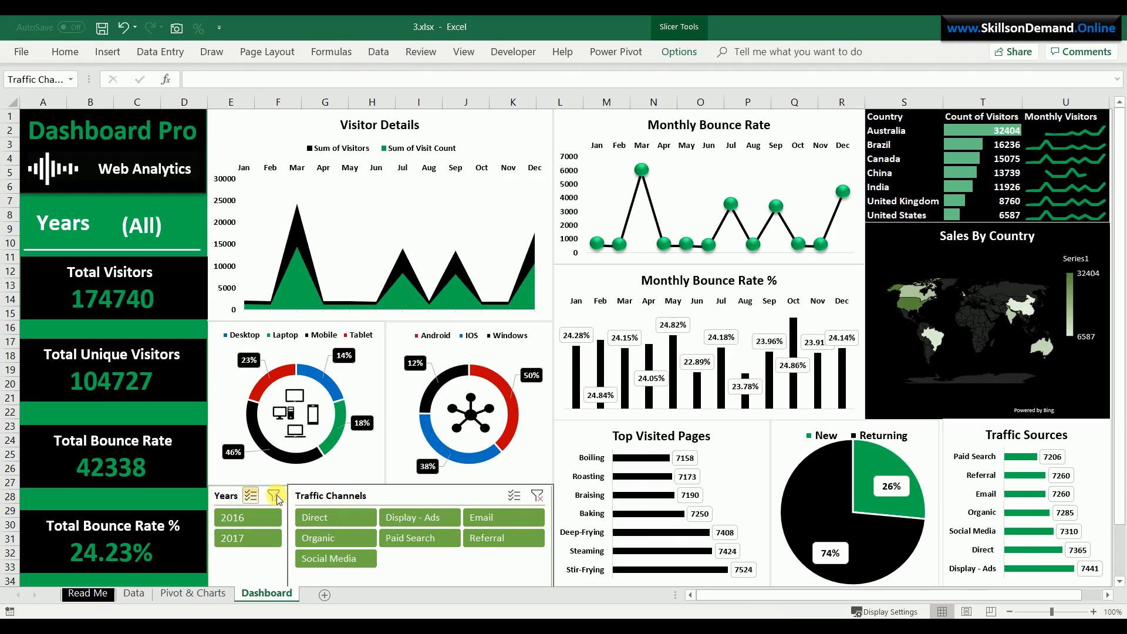
Test the Traffic Channels slicer by filtering the dashboard to Direct, Organic, Paid Search, Display - Ads and Referral in turn
click(328, 519)
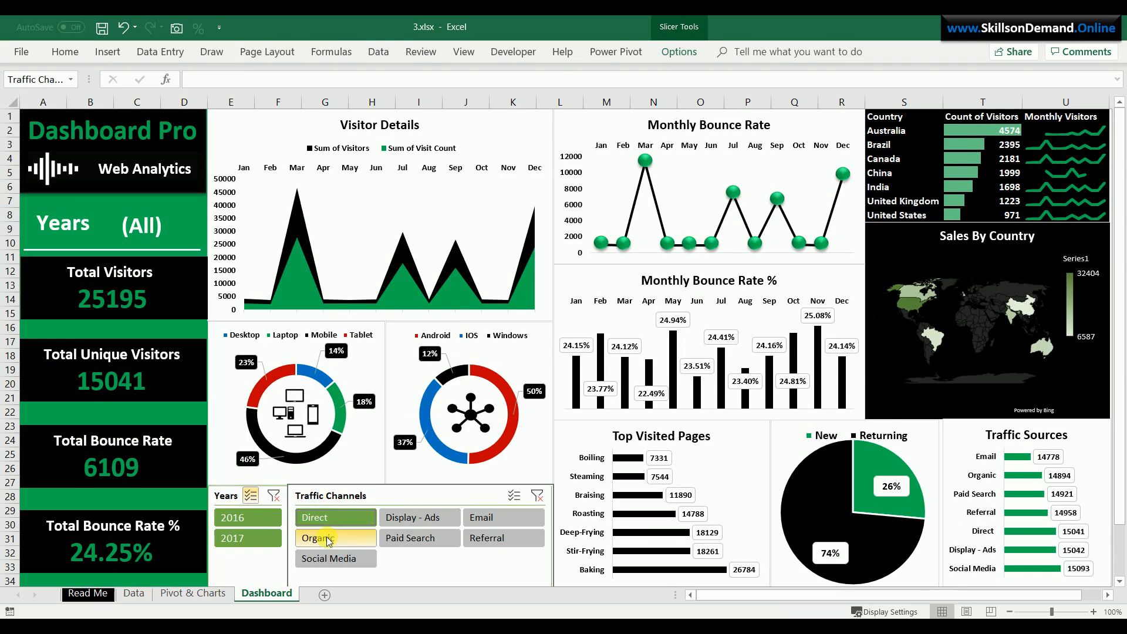
click(401, 546)
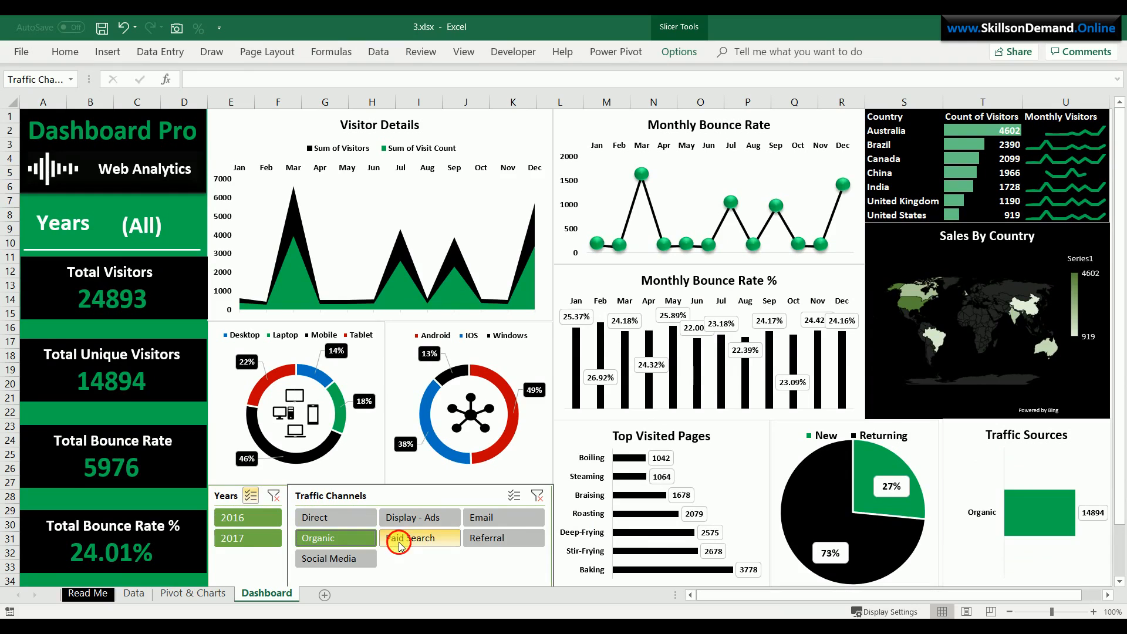
click(427, 515)
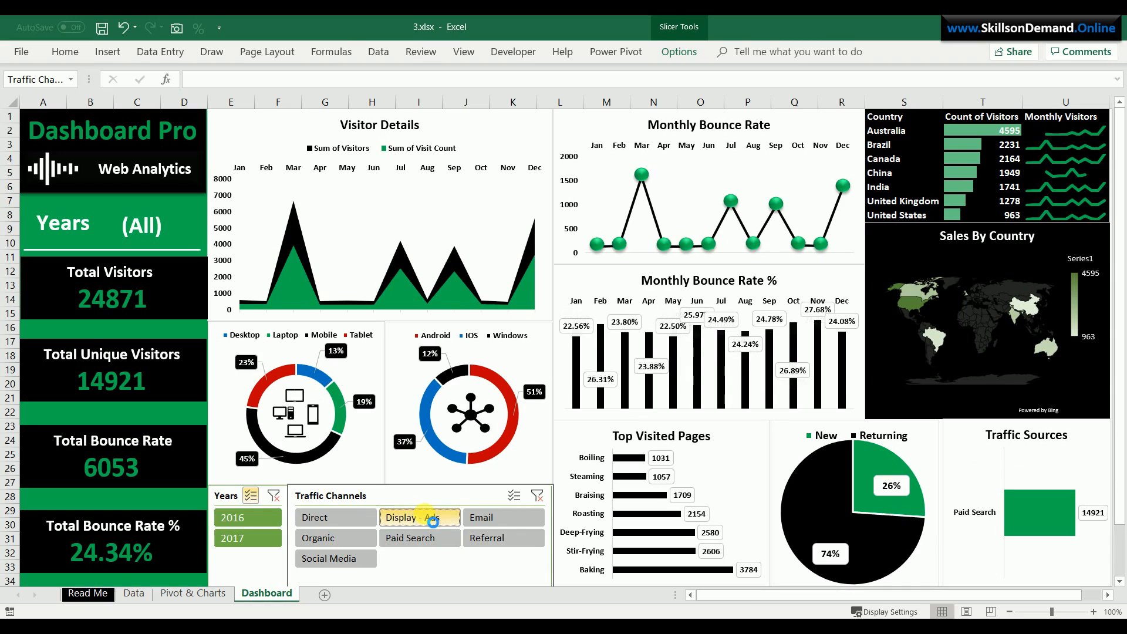
click(484, 536)
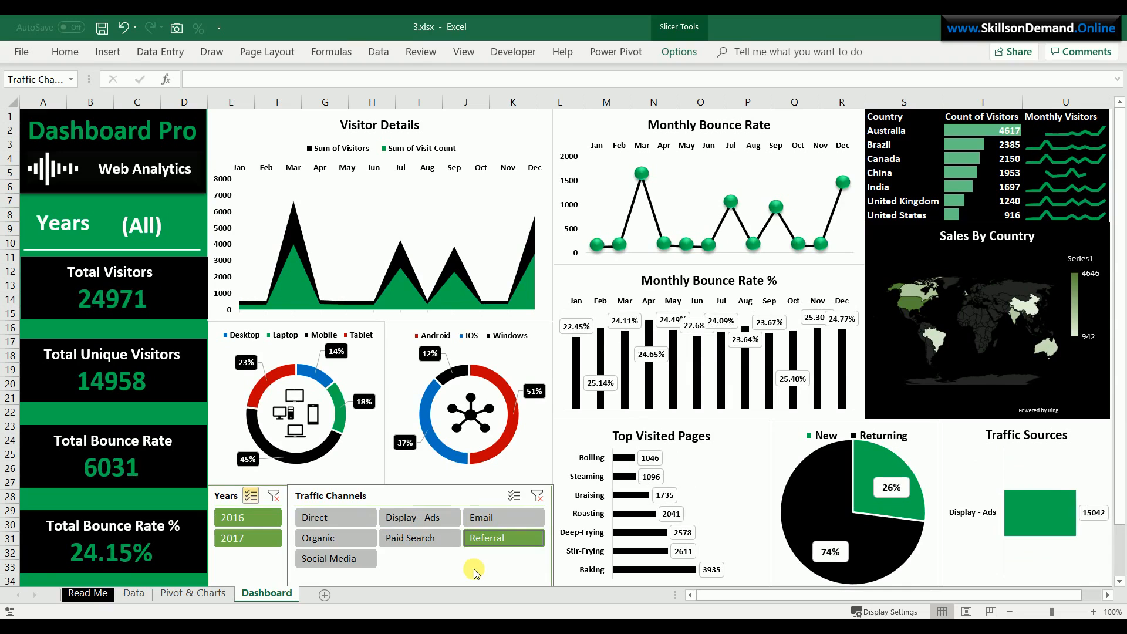
Test both slicers together by excluding 2016 with Referral still selected, and clear the Years and Traffic Channels filters
click(247, 517)
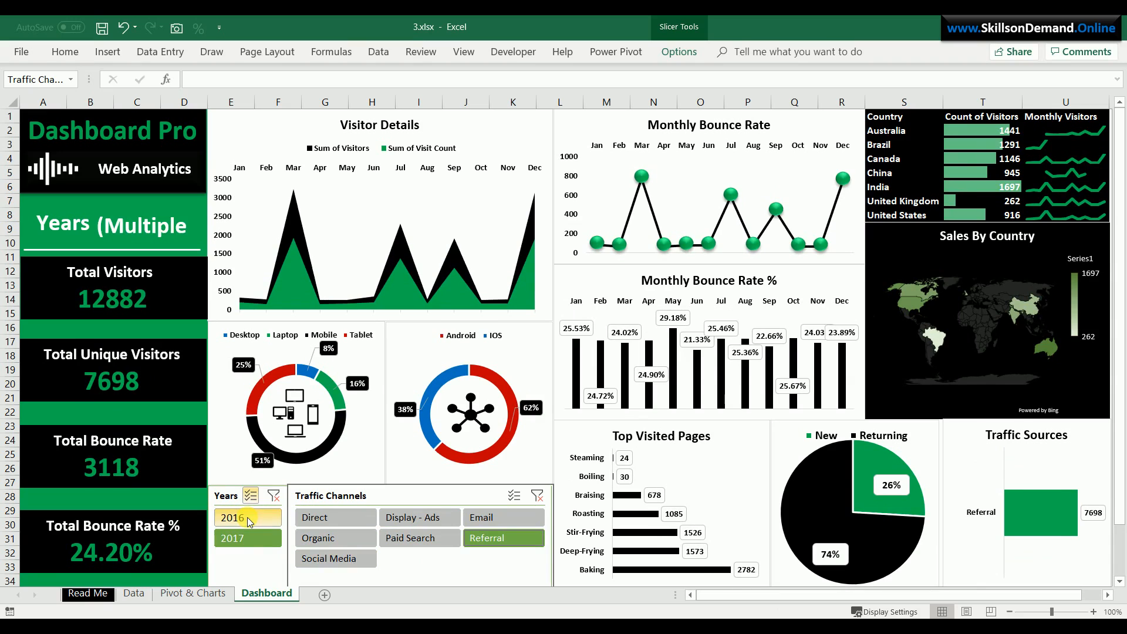
click(274, 496)
click(538, 496)
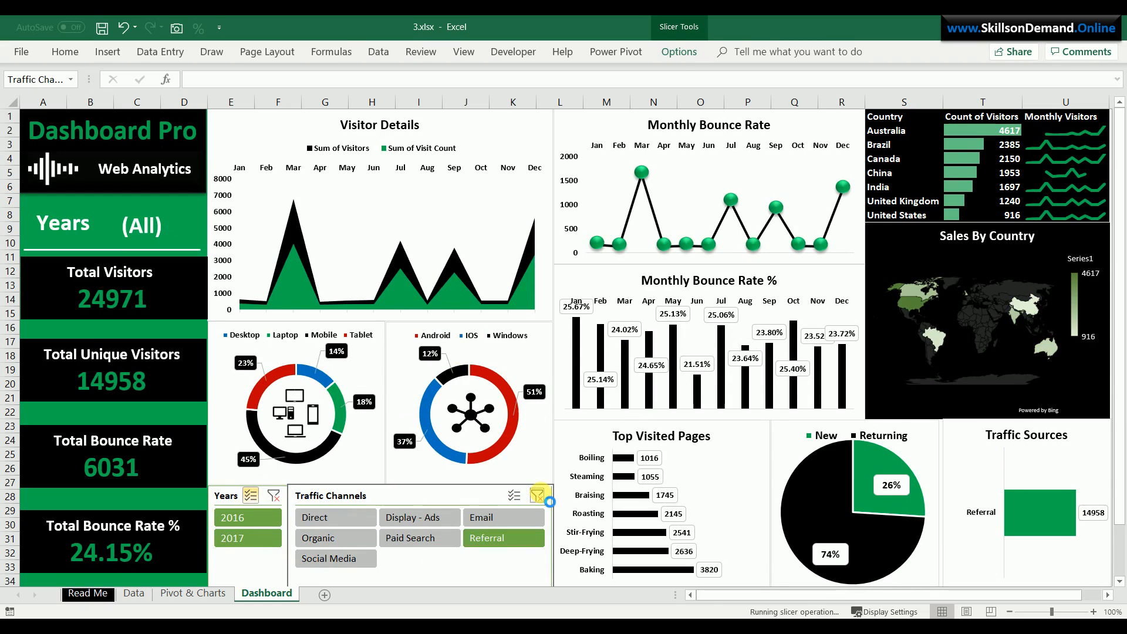